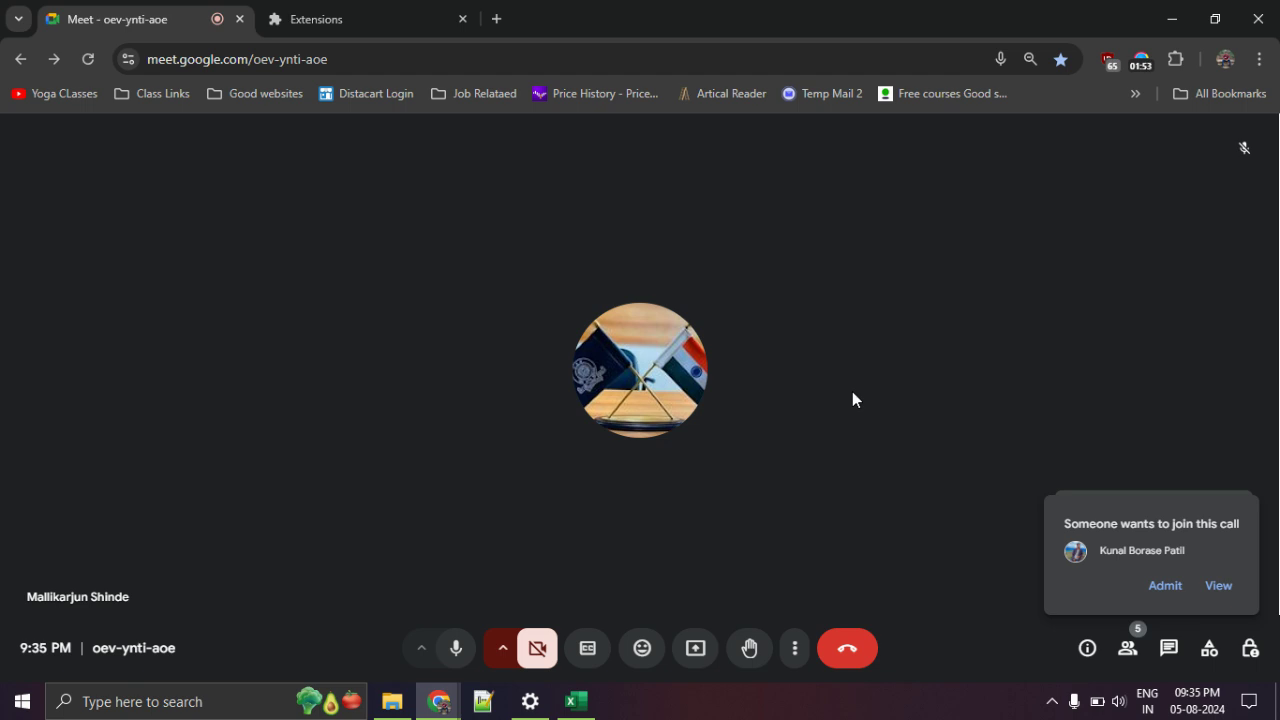
Admit the pending join request so the Meet call reaches six participants.
left_click(1164, 585)
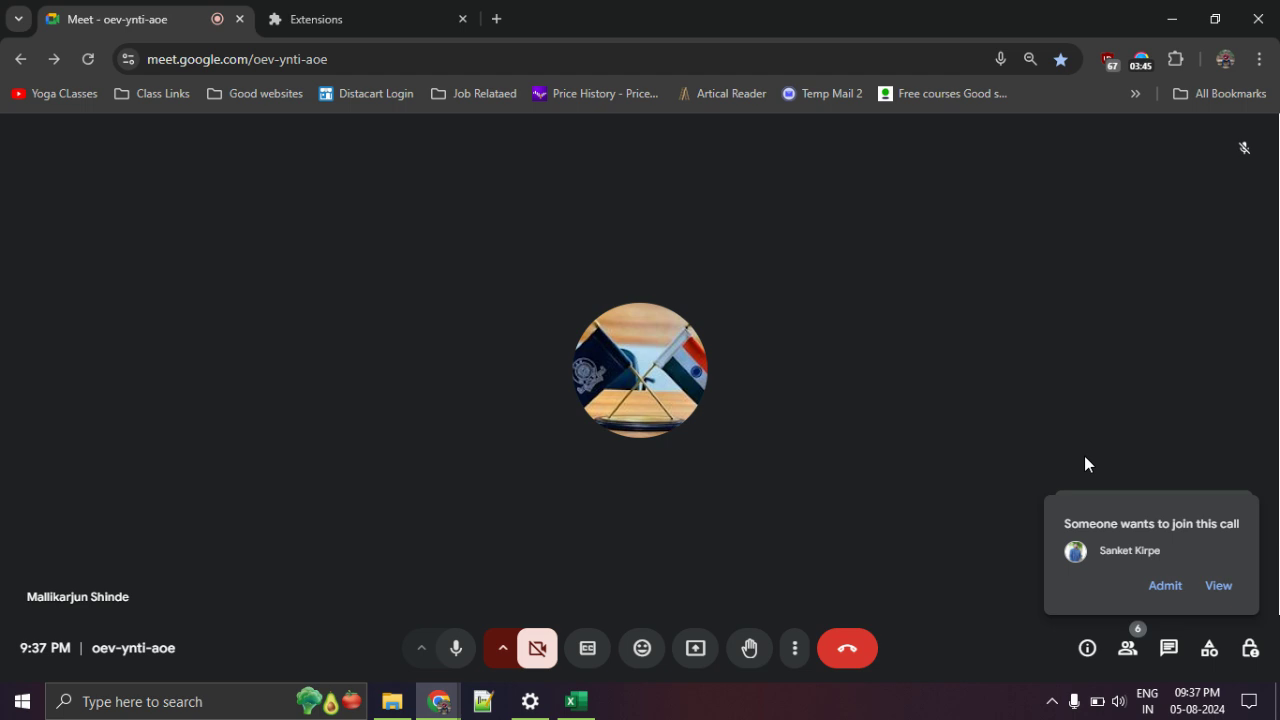
left_click(1164, 588)
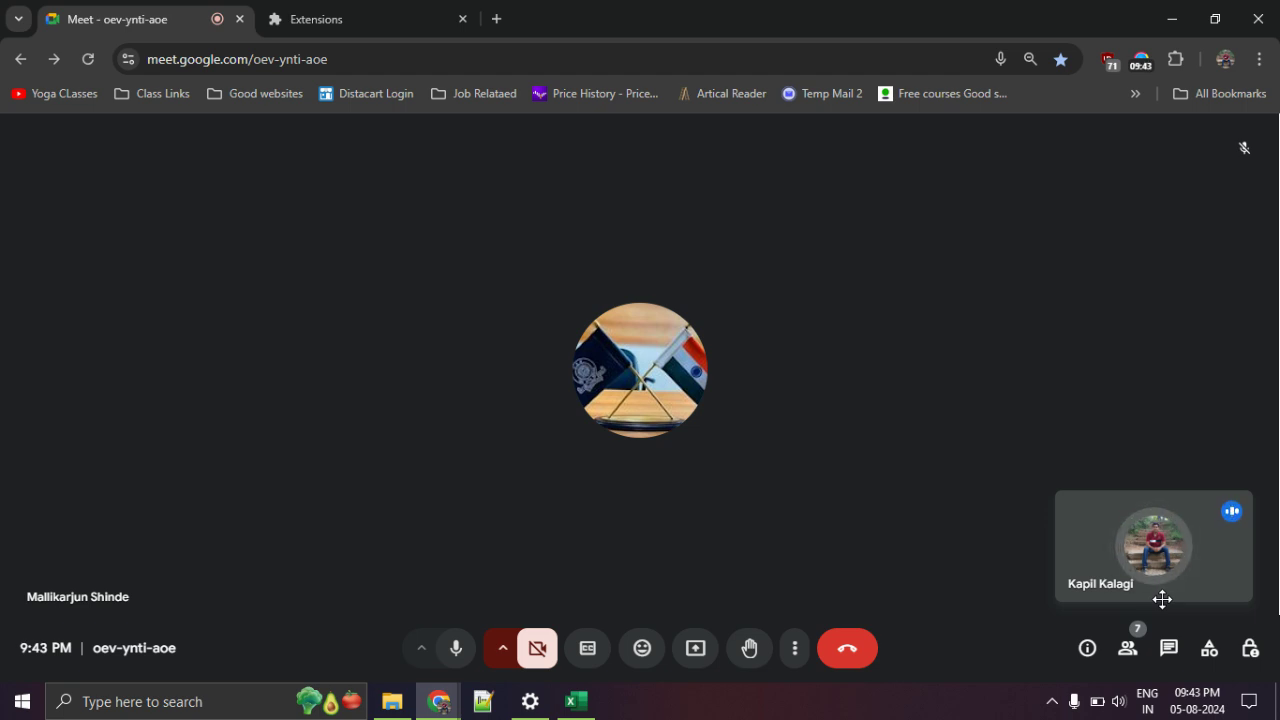
Present the entire screen to the Meet call, hide the sharing bar, and bring Excel forward.
left_click(697, 652)
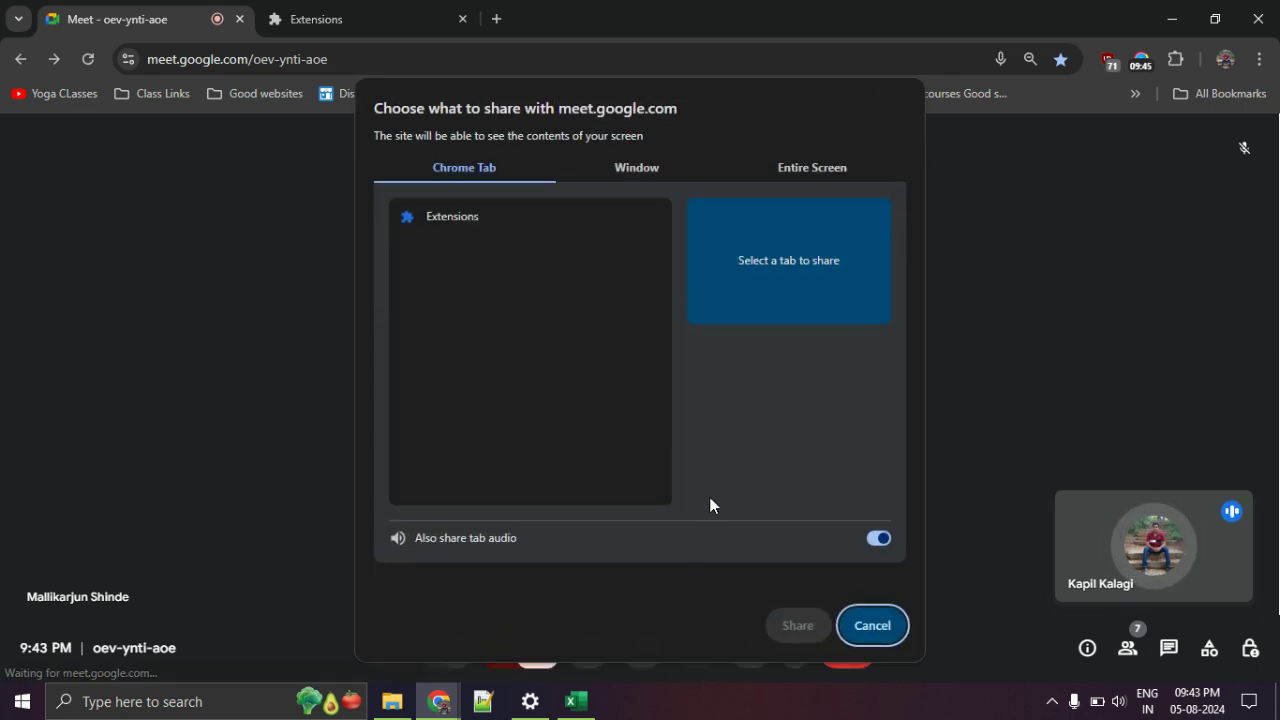
left_click(812, 168)
left_click(594, 286)
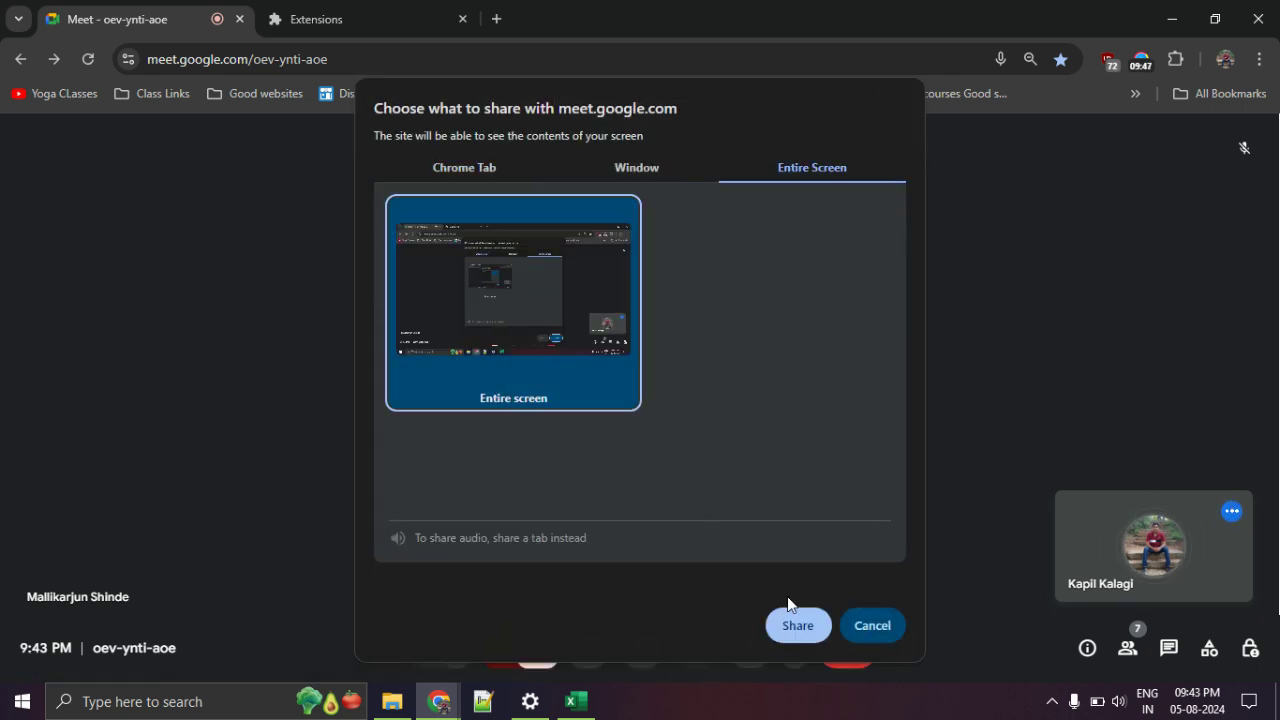
left_click(797, 624)
left_click(806, 652)
left_click(576, 701)
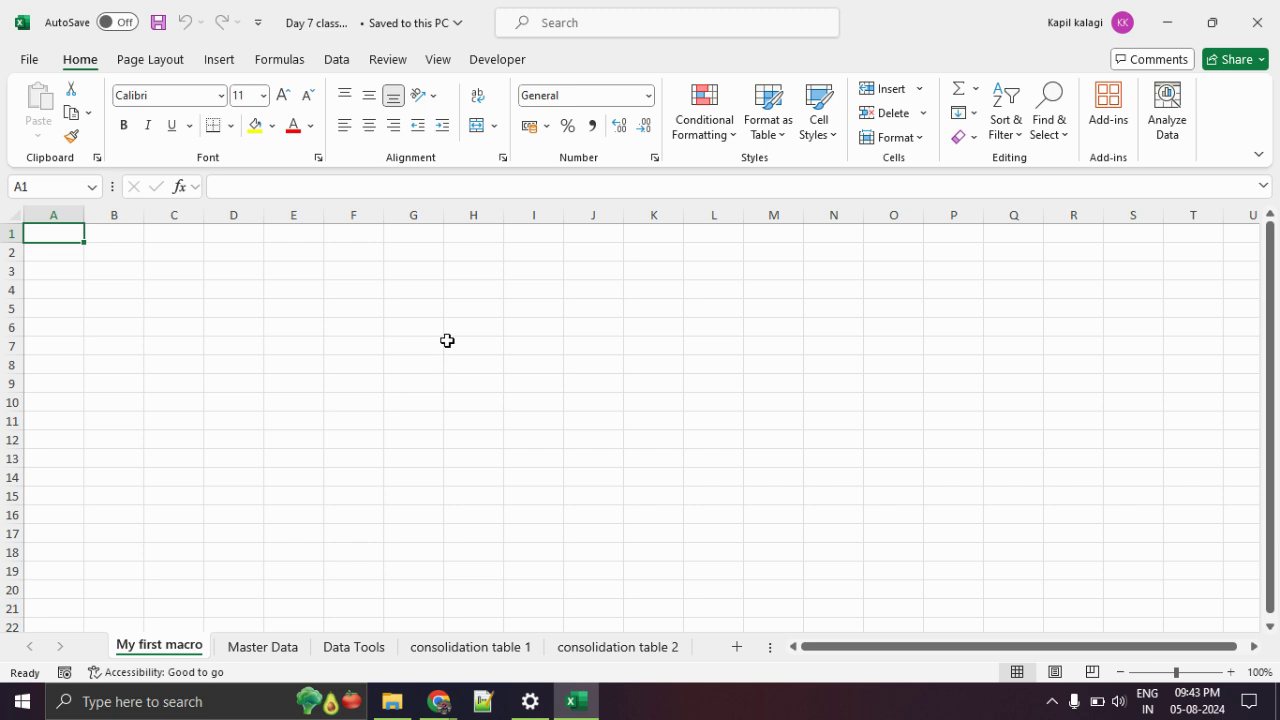
Show the Developer tab and briefly open and close the Format Cells dialog.
left_click(508, 59)
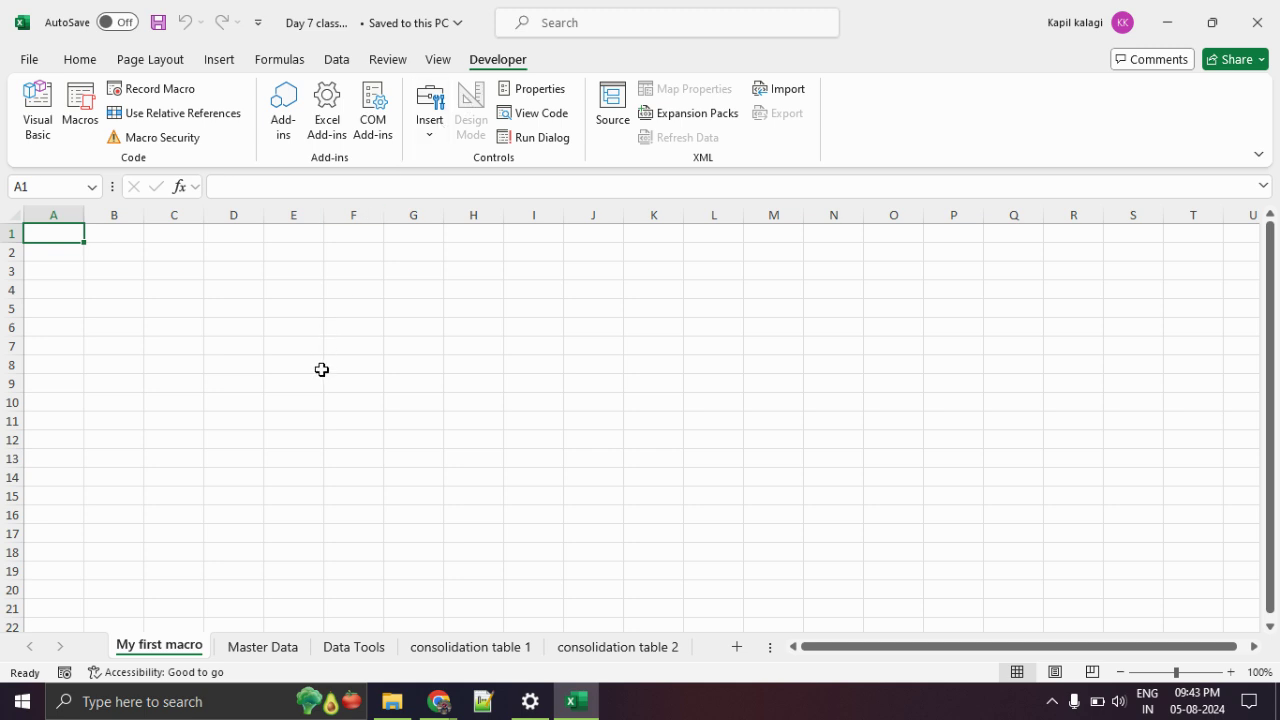
key("ctrl+1")
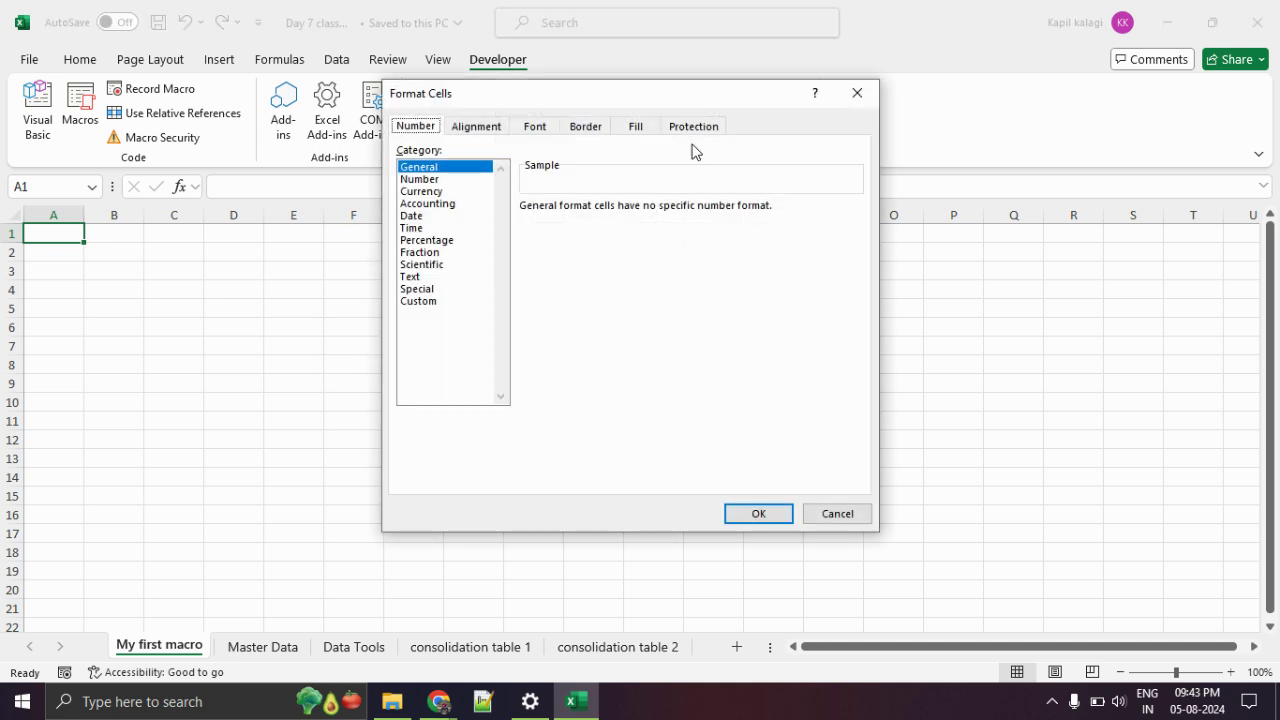
left_click(852, 93)
Browse File Explorer to the Excel Class folder, select ZoomIt, and return to Excel.
left_click(392, 701)
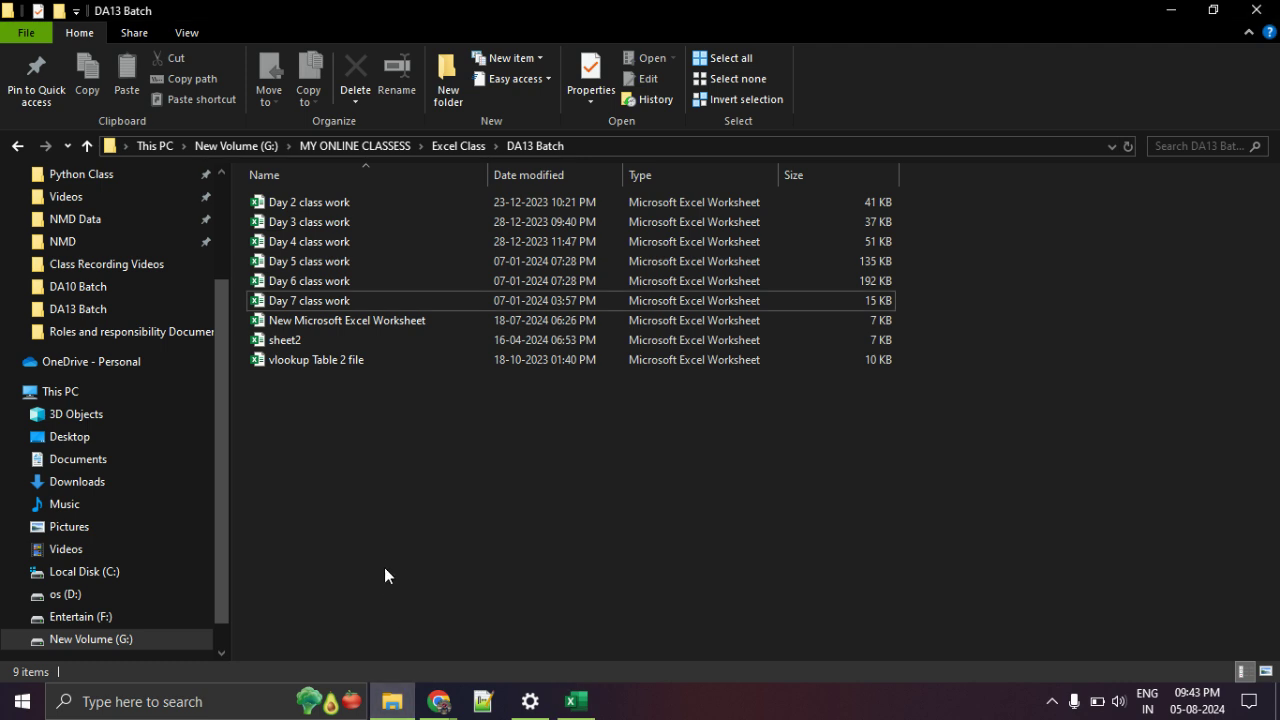
left_click(458, 146)
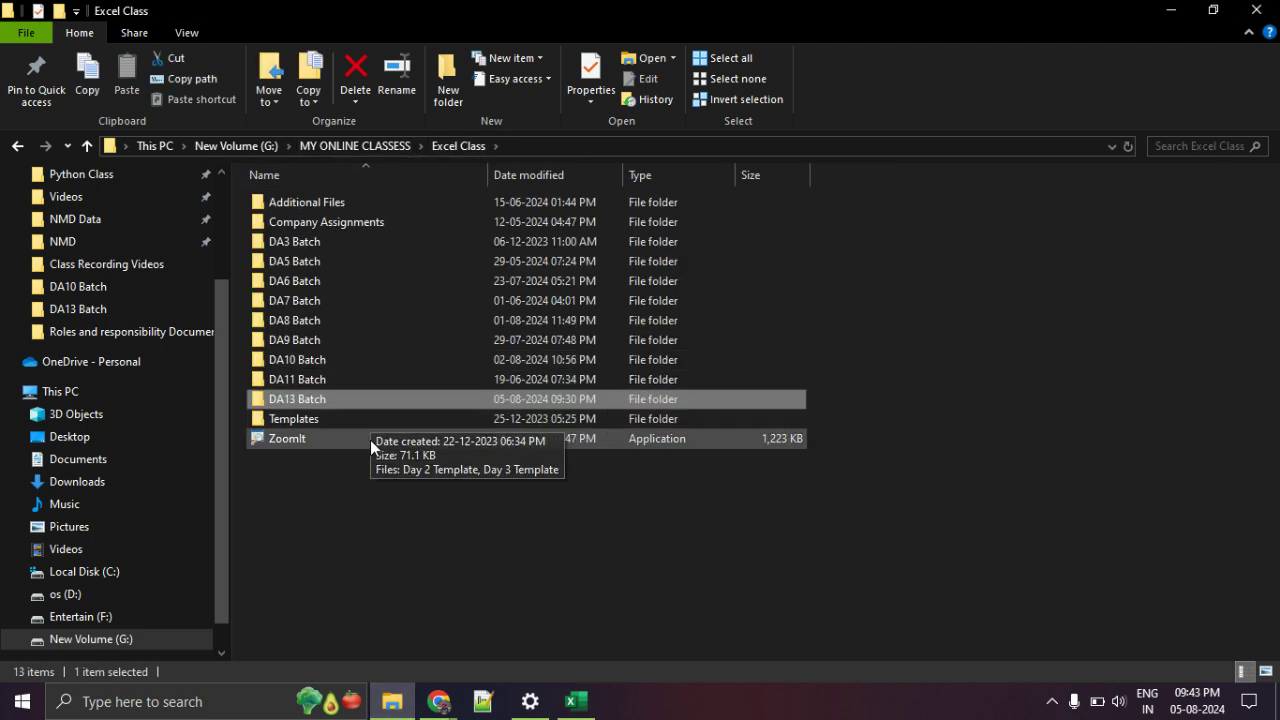
left_click(370, 440)
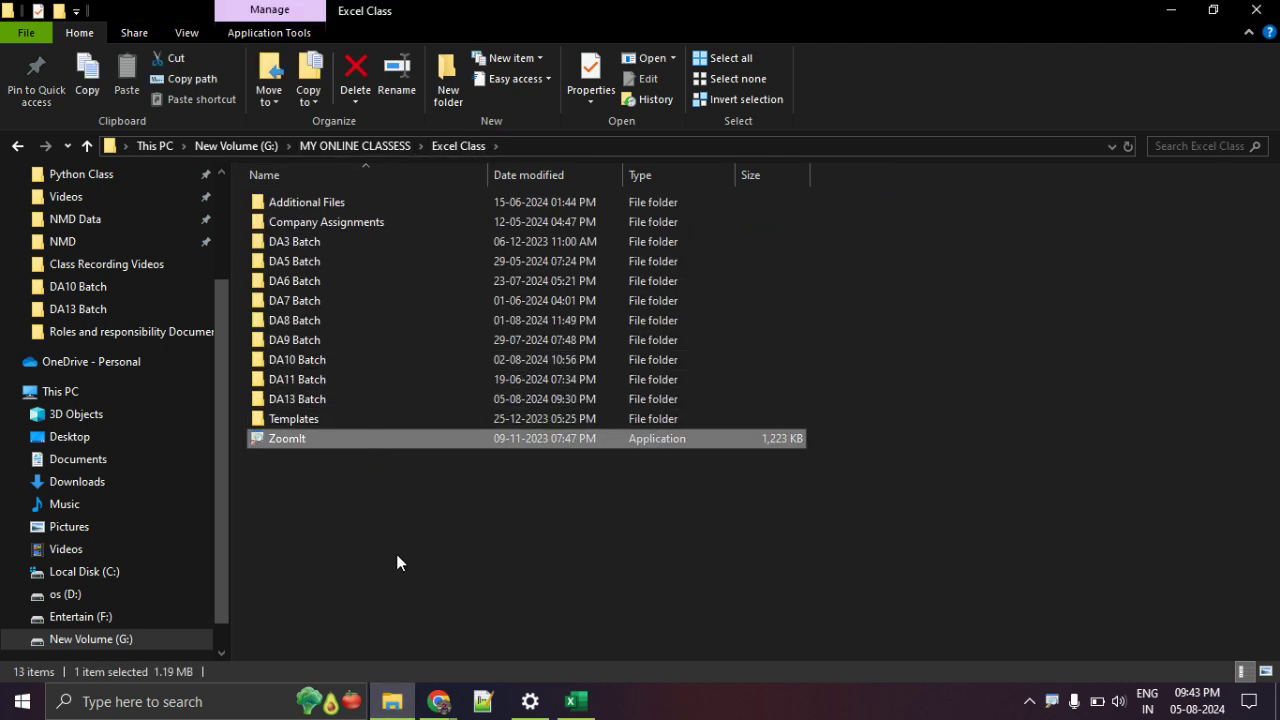
key("alt+Tab")
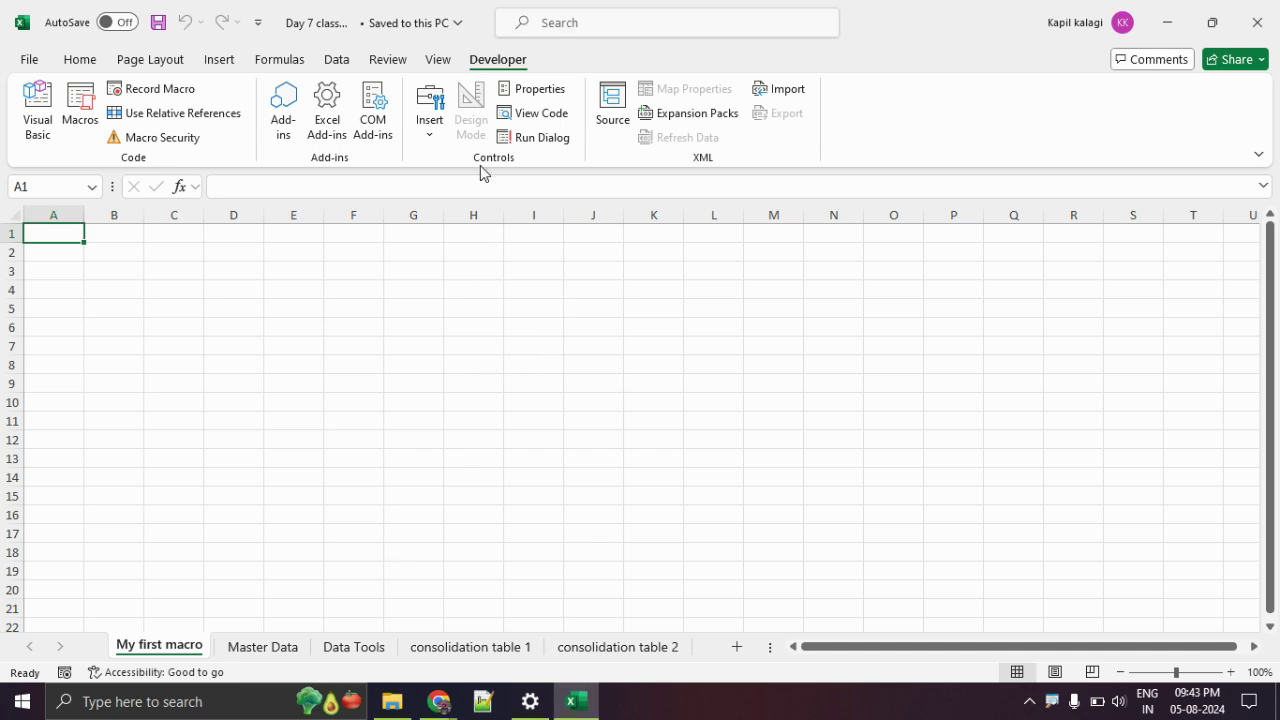
key("ctrl+1")
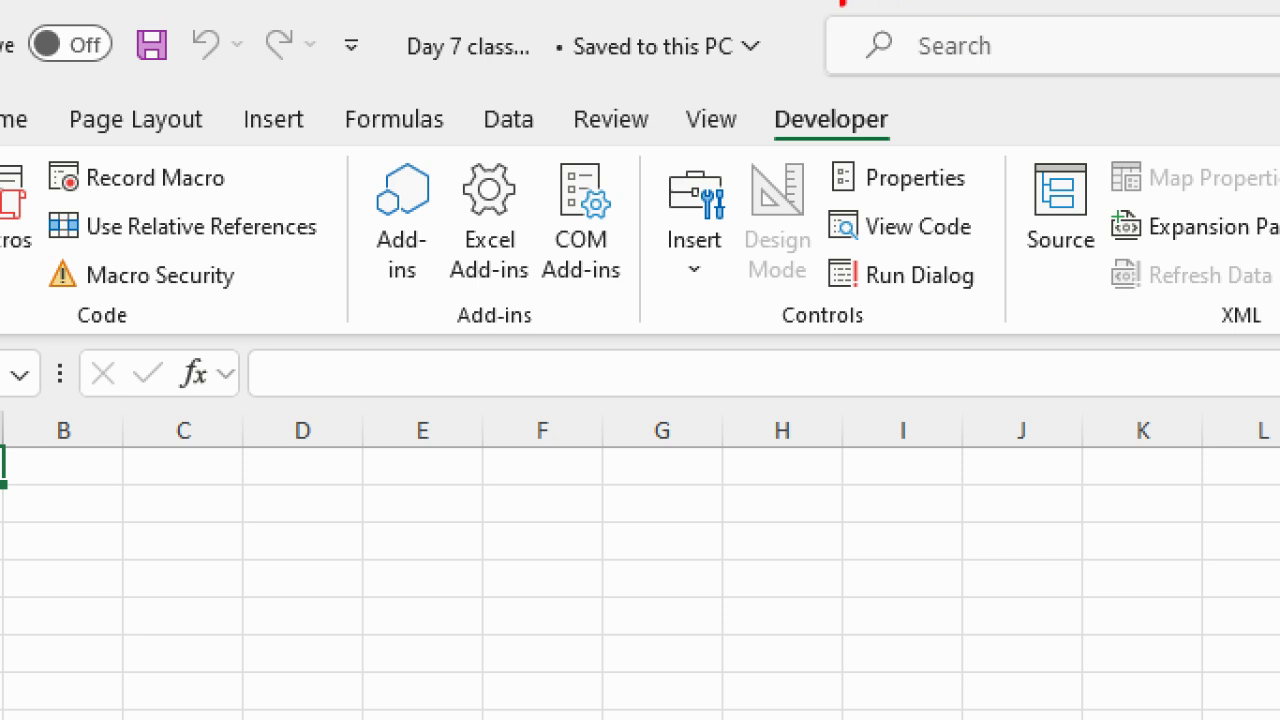
mouse_move(832, 84)
left_mouse_down()
mouse_move(757, 134)
mouse_move(956, 124)
mouse_move(830, 98)
left_mouse_up()
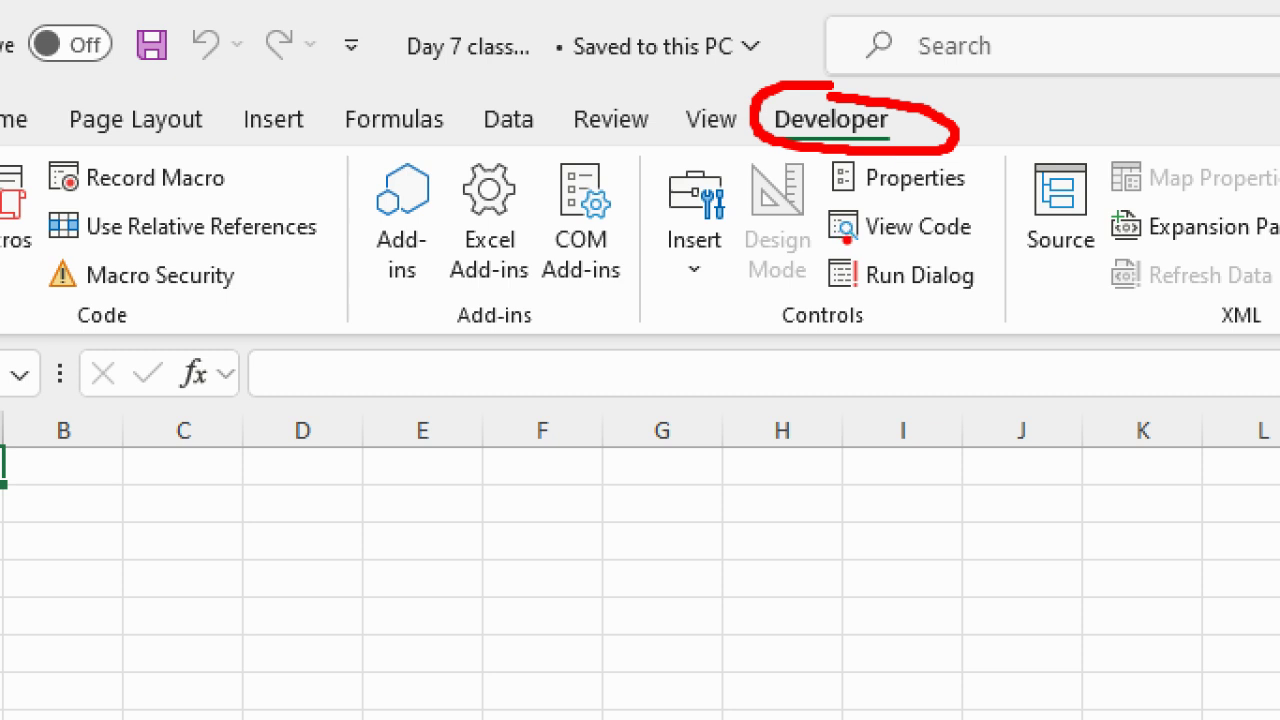
left_click_drag(766, 158, 916, 78)
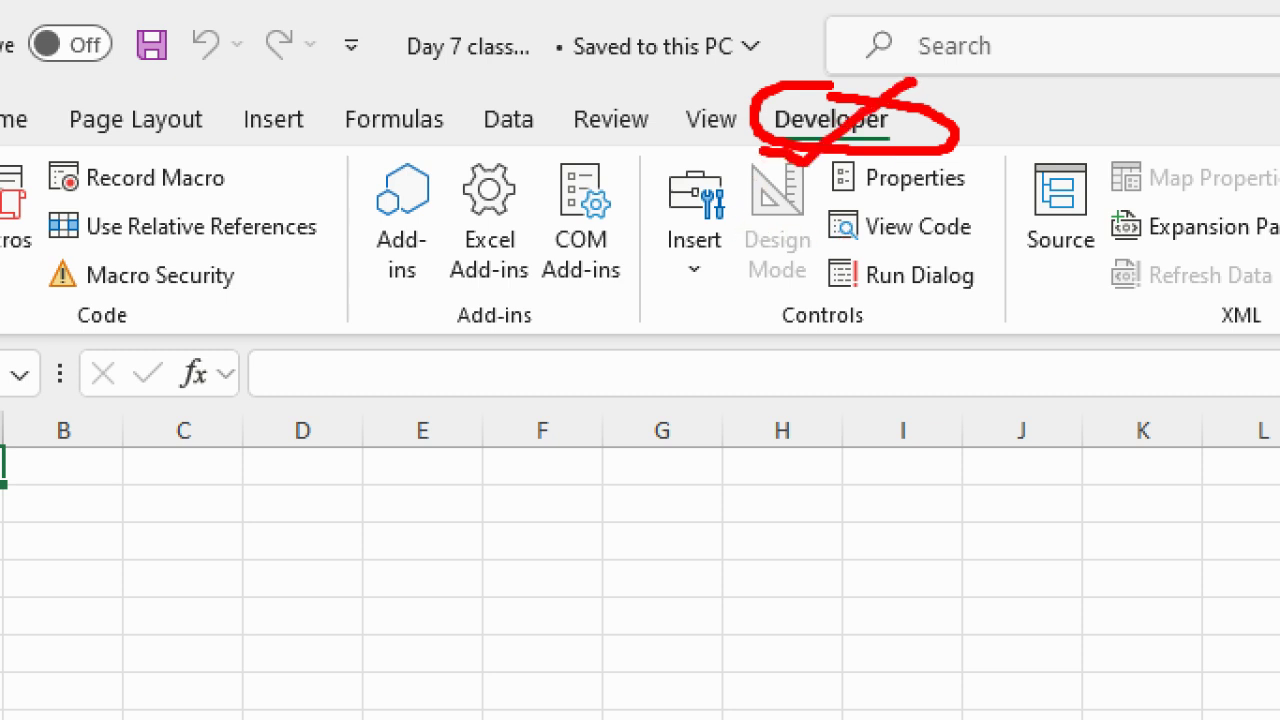
key("Escape")
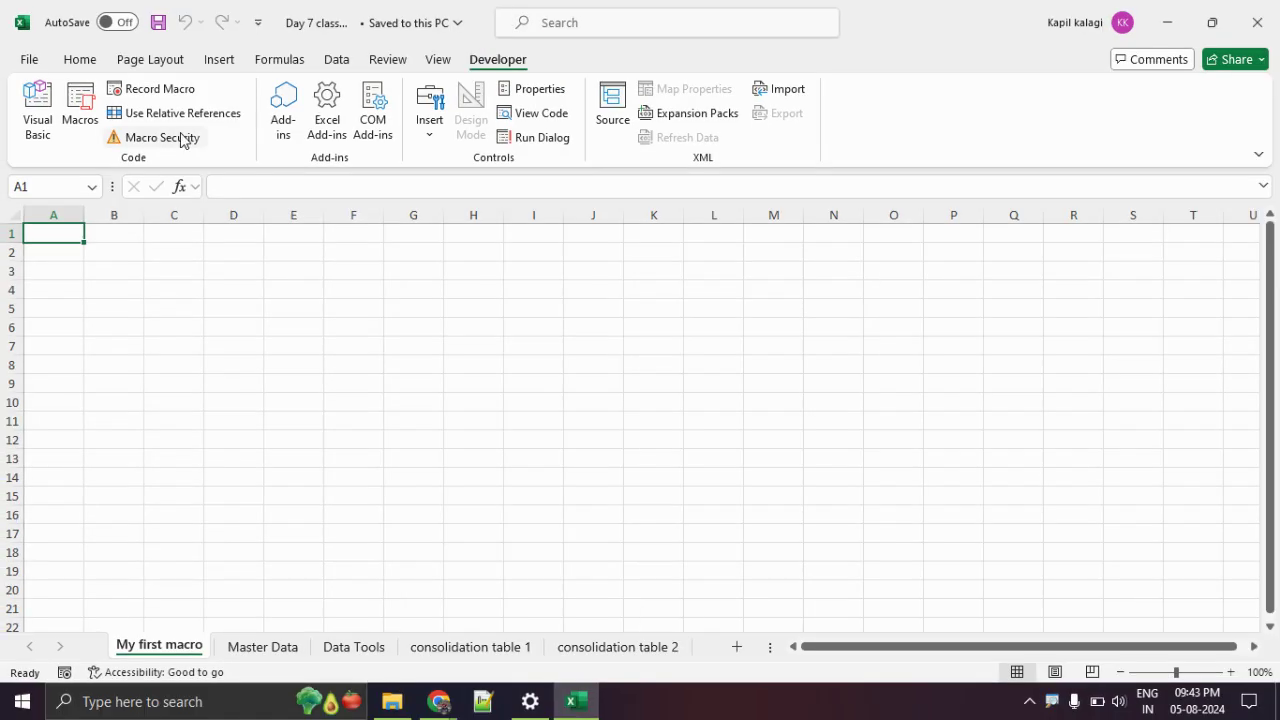
mouse_move(314, 188)
left_mouse_down()
mouse_move(236, 180)
mouse_move(246, 224)
mouse_move(292, 168)
left_mouse_up()
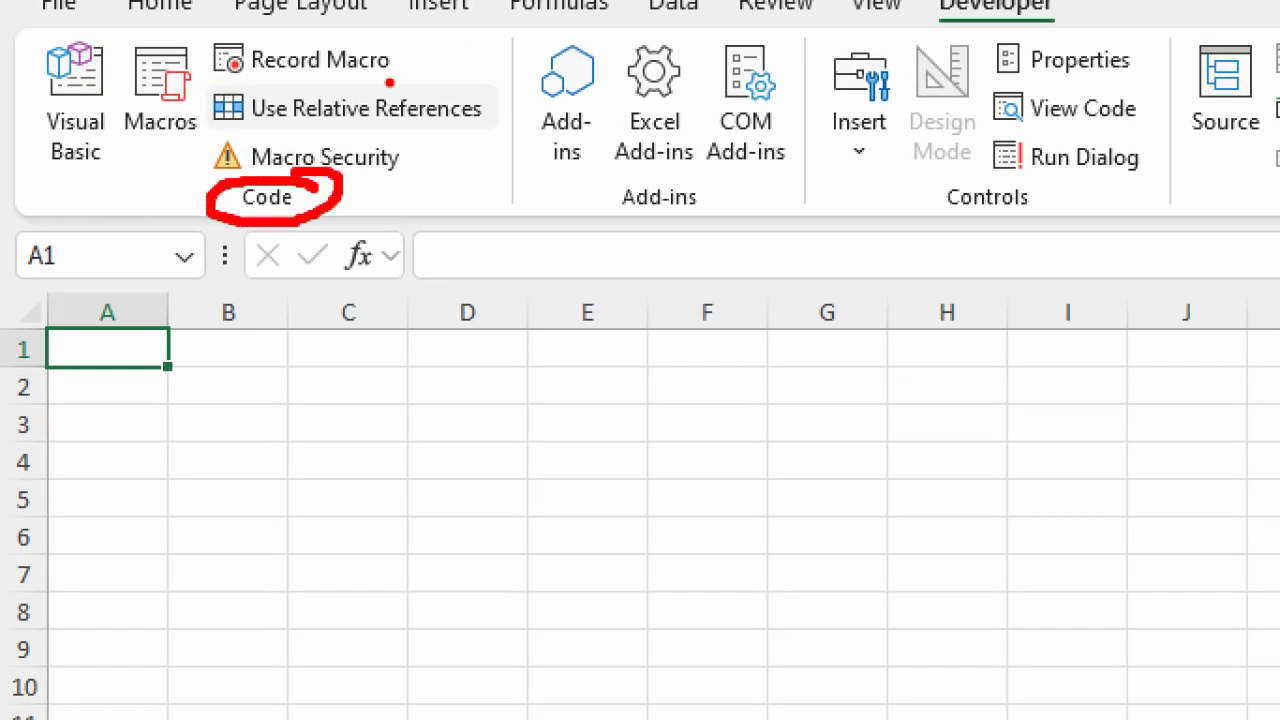
mouse_move(418, 56)
left_mouse_down()
mouse_move(496, 46)
mouse_move(440, 78)
left_mouse_up()
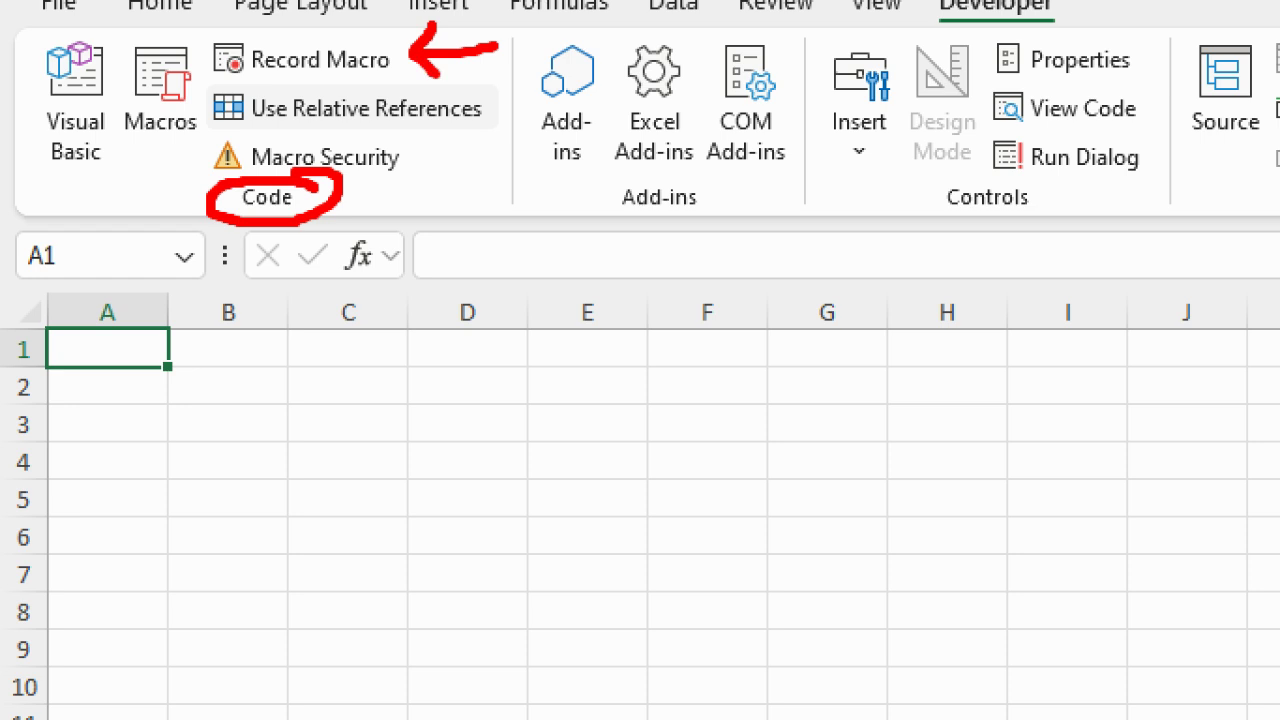
left_click_drag(122, 144, 210, 140)
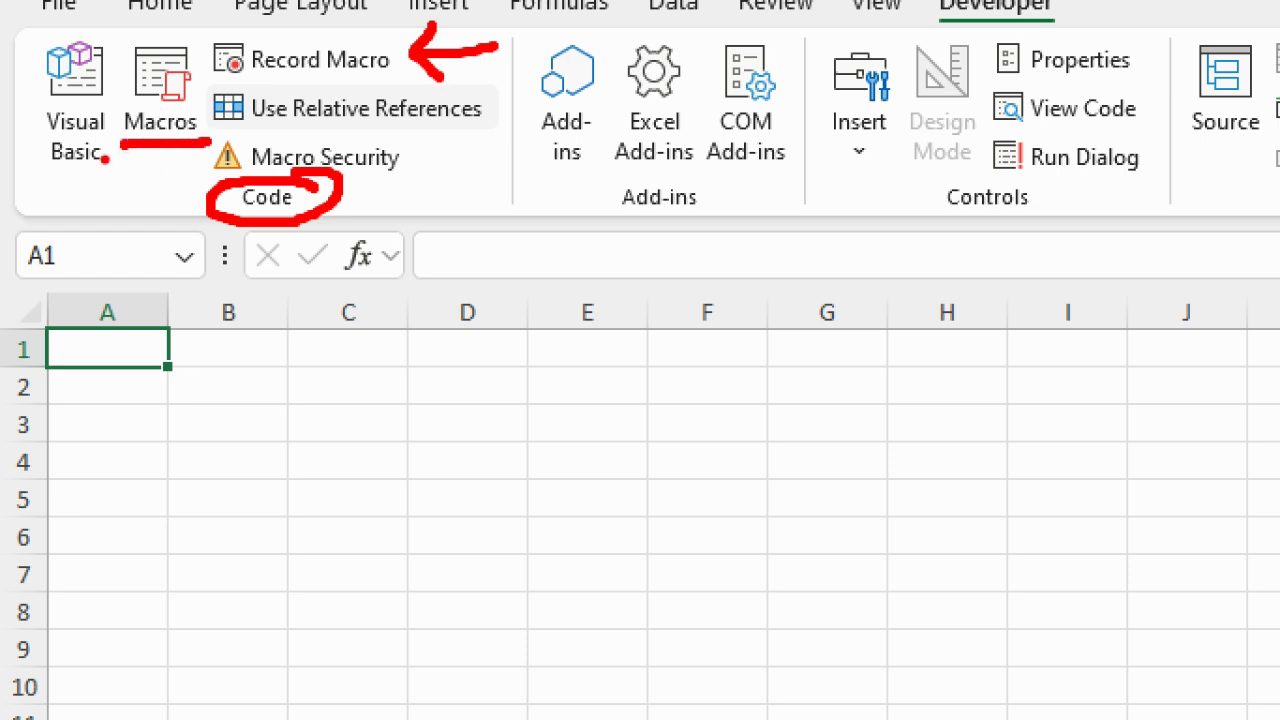
left_click_drag(20, 170, 134, 172)
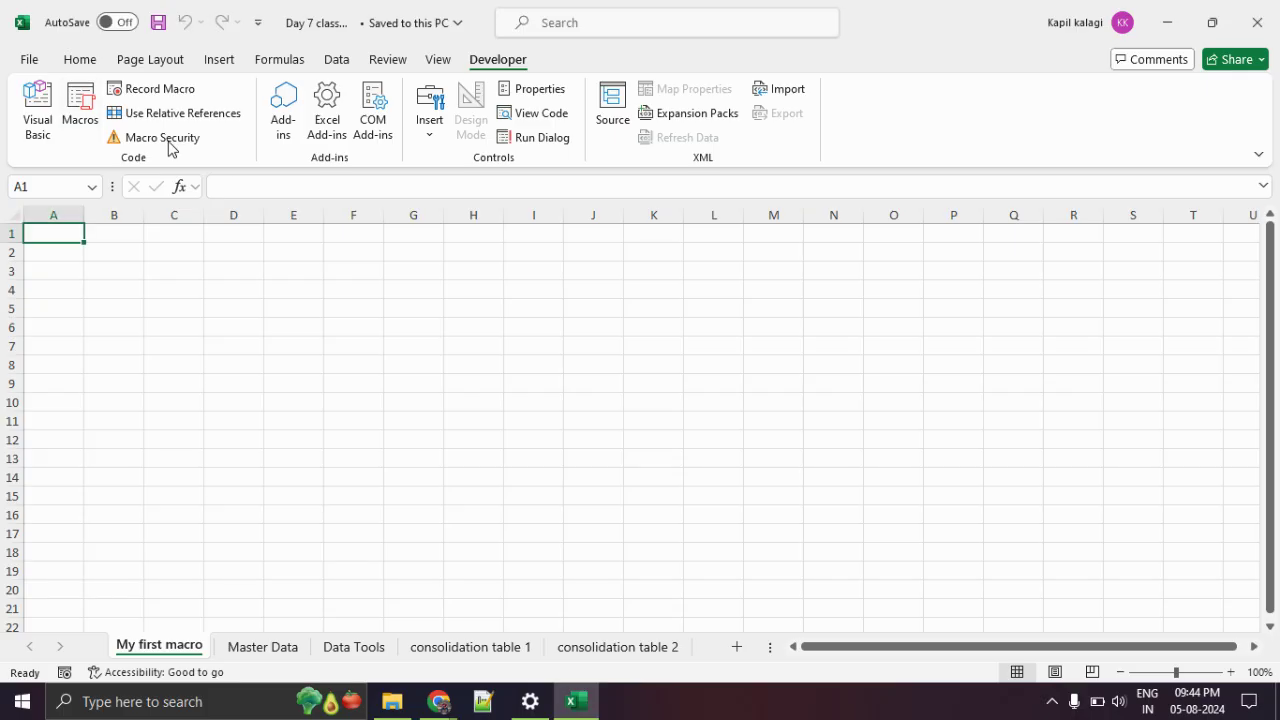
Open the Master Data sheet and briefly select the A1:J20 employee table.
left_click(262, 647)
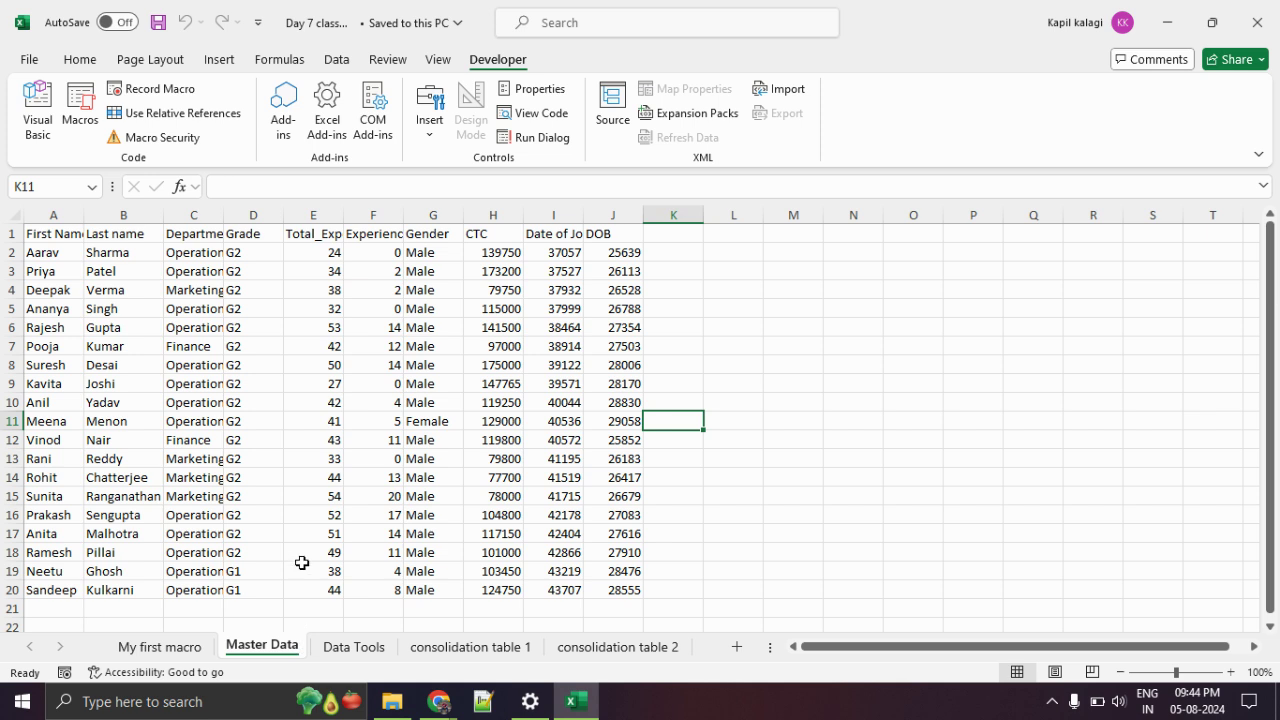
left_click_drag(32, 233, 645, 590)
left_click(817, 512)
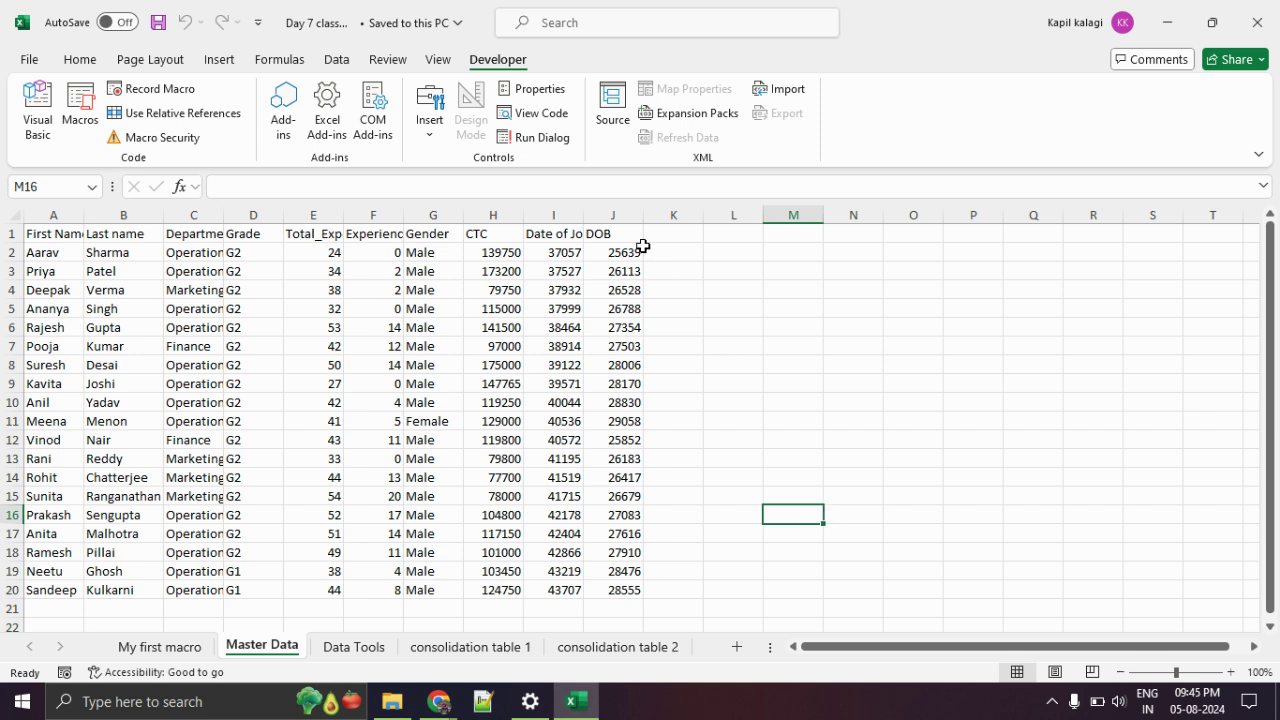
left_click_drag(584, 214, 608, 226)
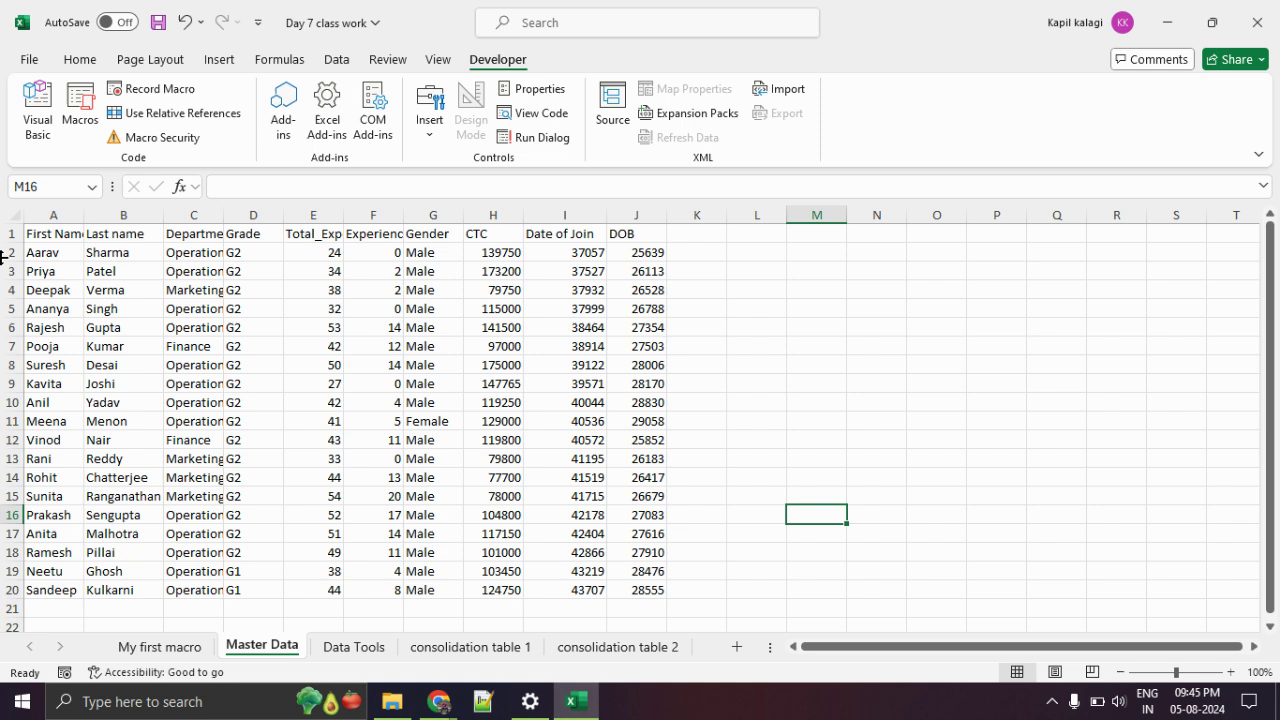
left_click_drag(85, 214, 138, 214)
left_click_drag(65, 233, 90, 571)
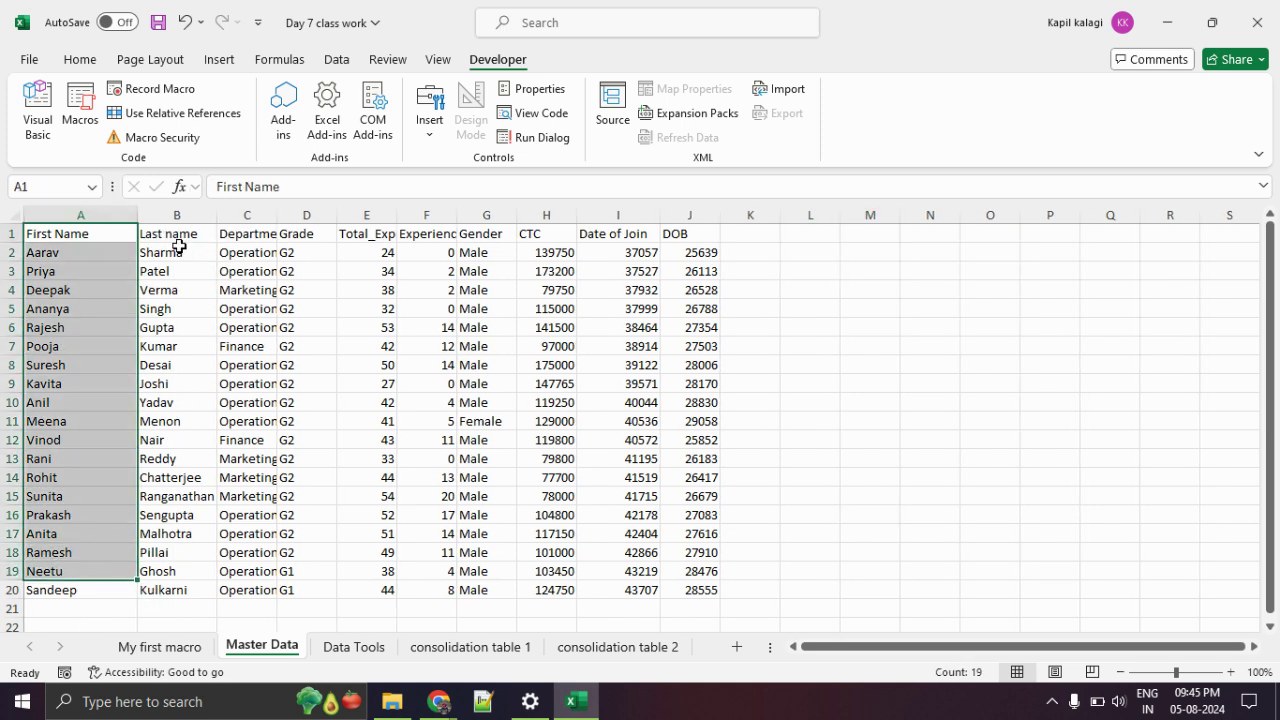
left_click_drag(172, 252, 177, 531)
left_click_drag(250, 234, 251, 514)
left_click_drag(292, 272, 337, 516)
left_click_drag(367, 252, 335, 443)
left_click_drag(448, 237, 418, 466)
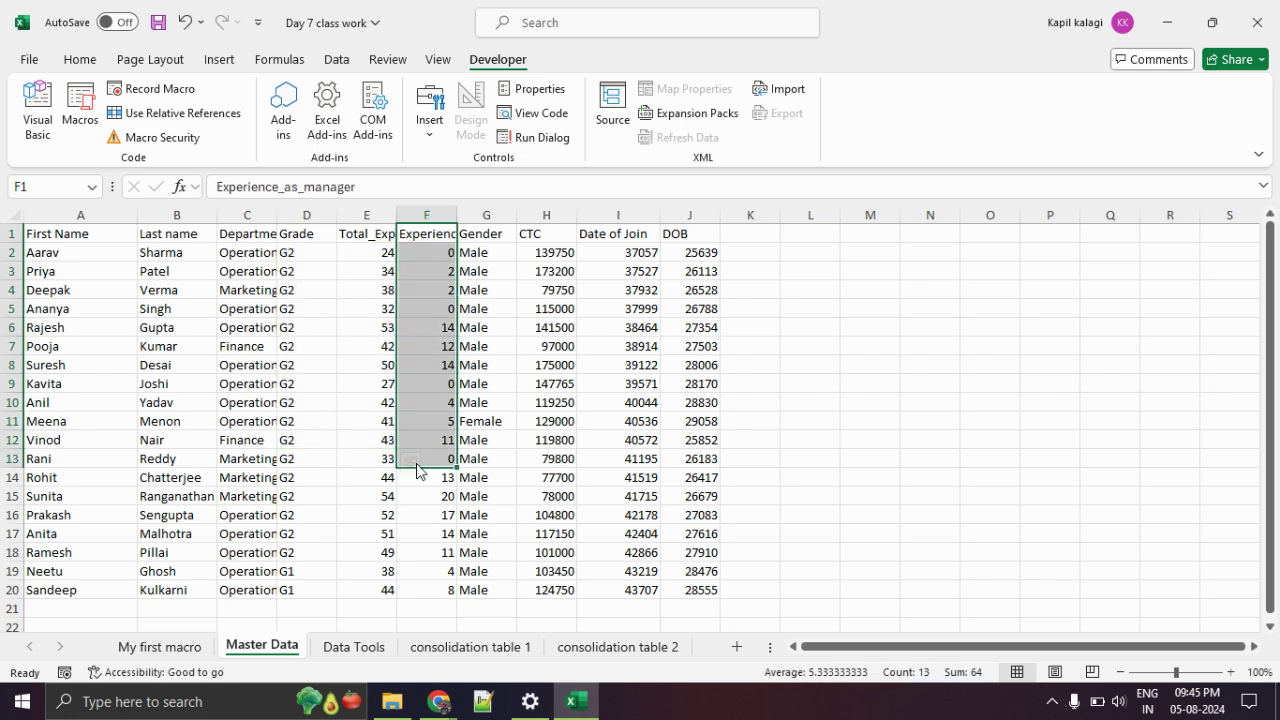
left_click_drag(470, 272, 450, 478)
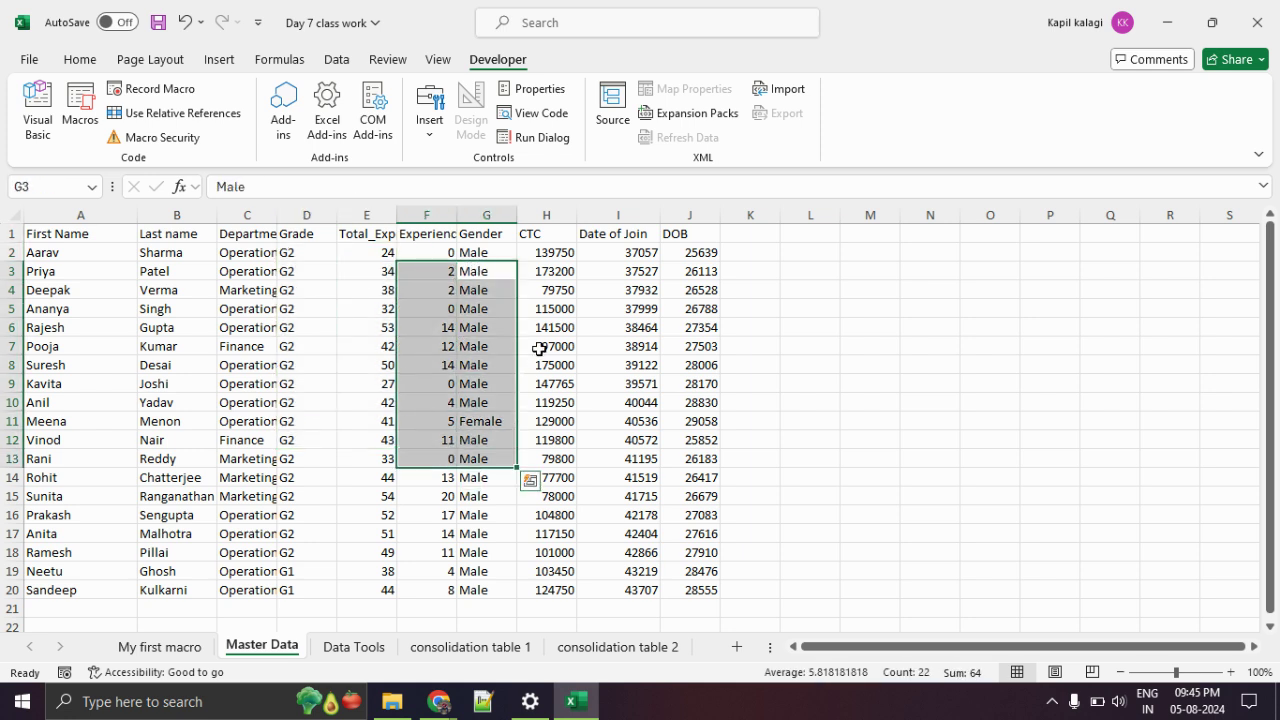
left_click_drag(550, 258, 525, 473)
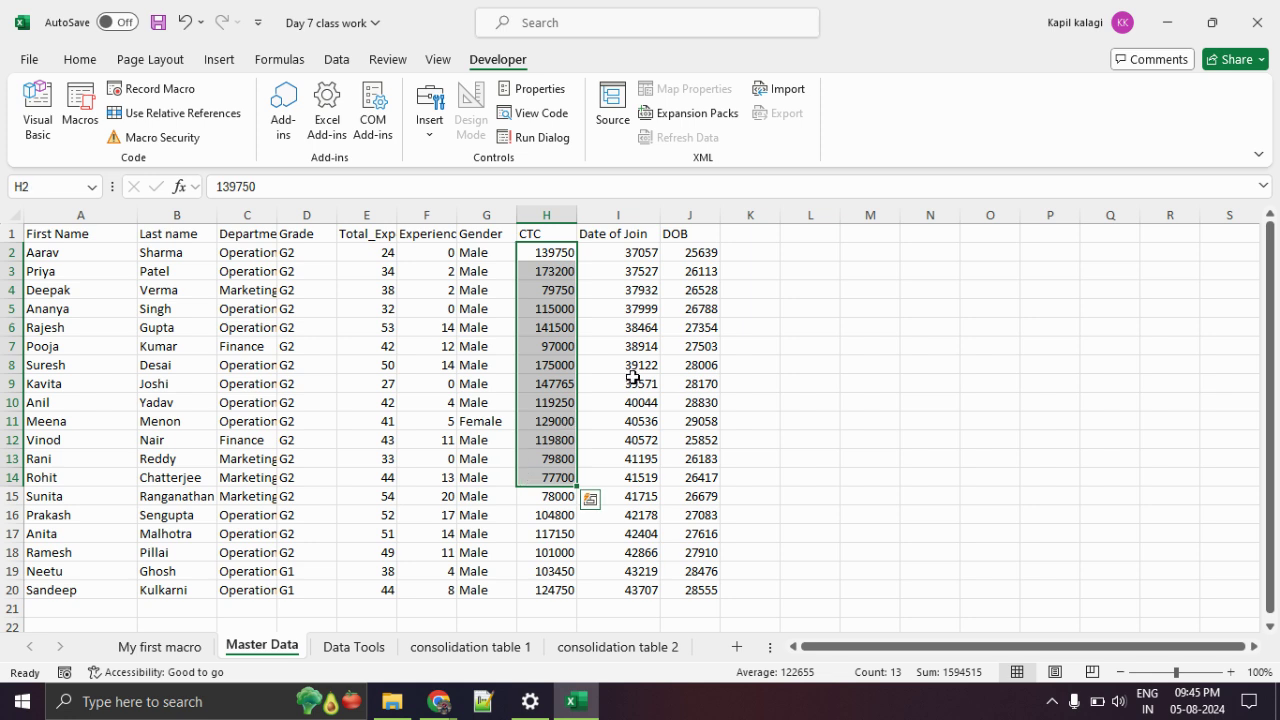
left_click_drag(629, 277, 626, 462)
left_click_drag(697, 290, 690, 385)
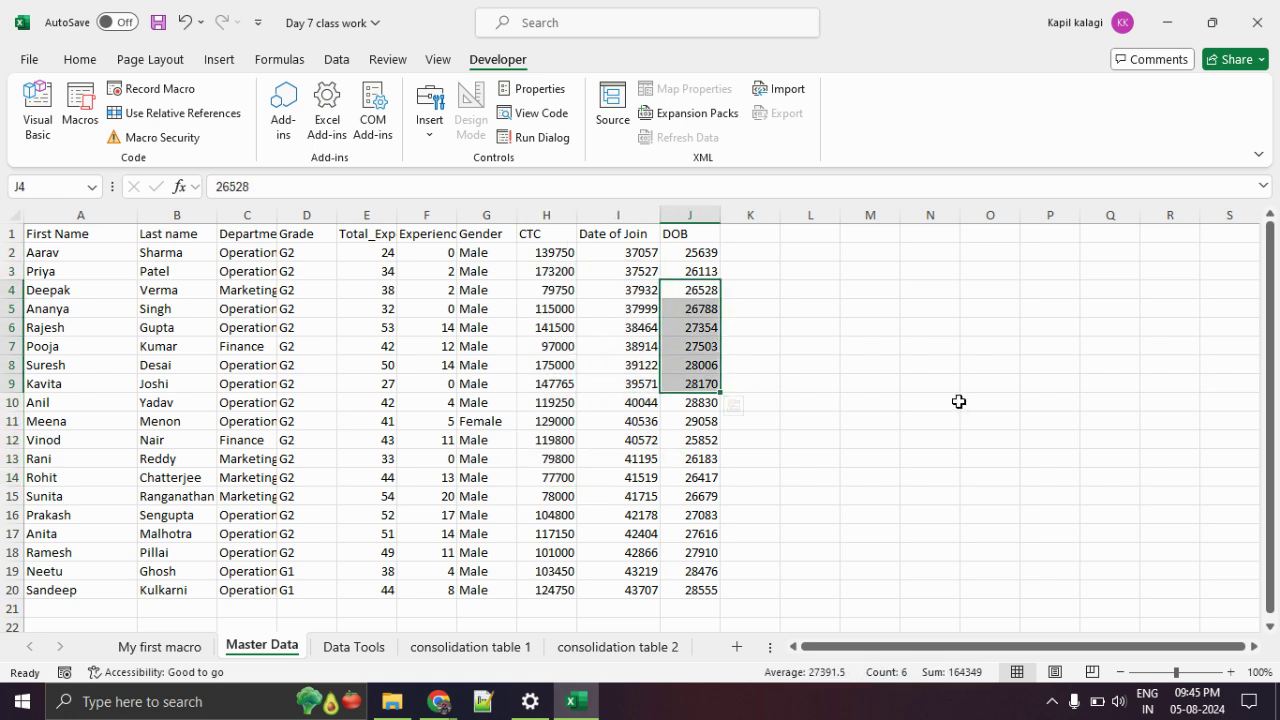
left_click(943, 396)
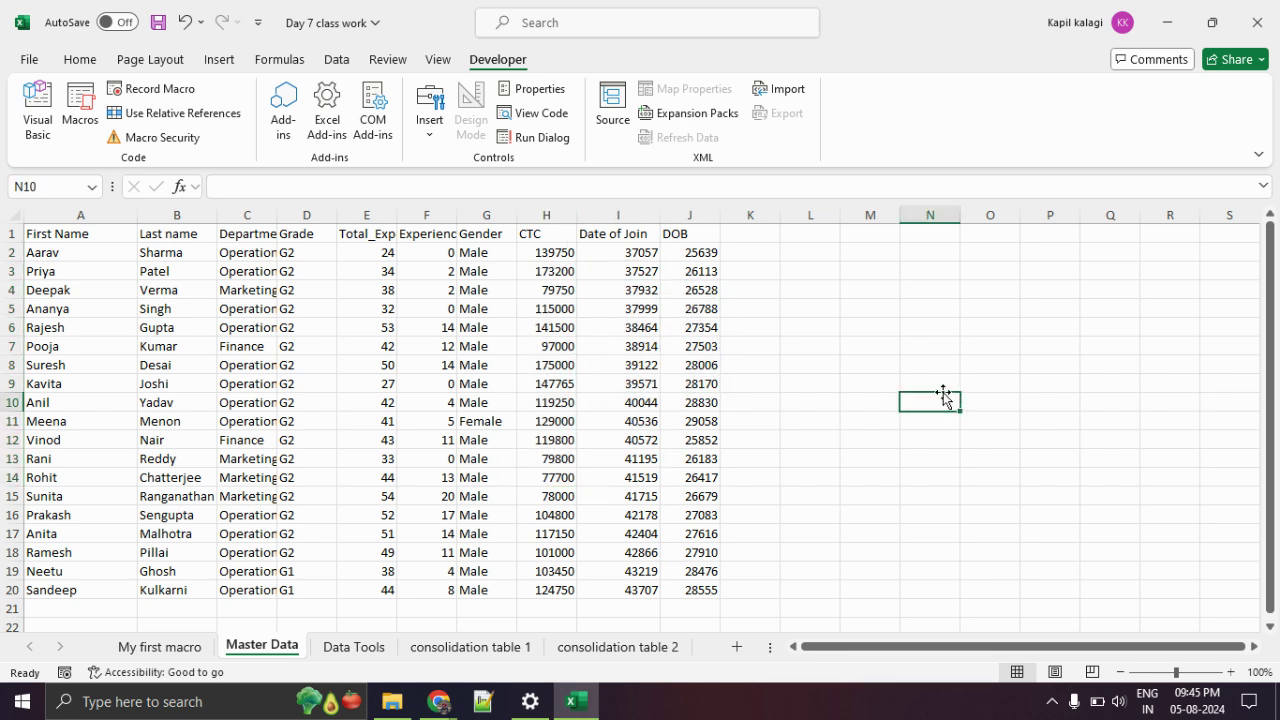
left_click(628, 253)
left_click_drag(628, 253, 633, 576)
left_click_drag(700, 252, 700, 466)
left_click(614, 289)
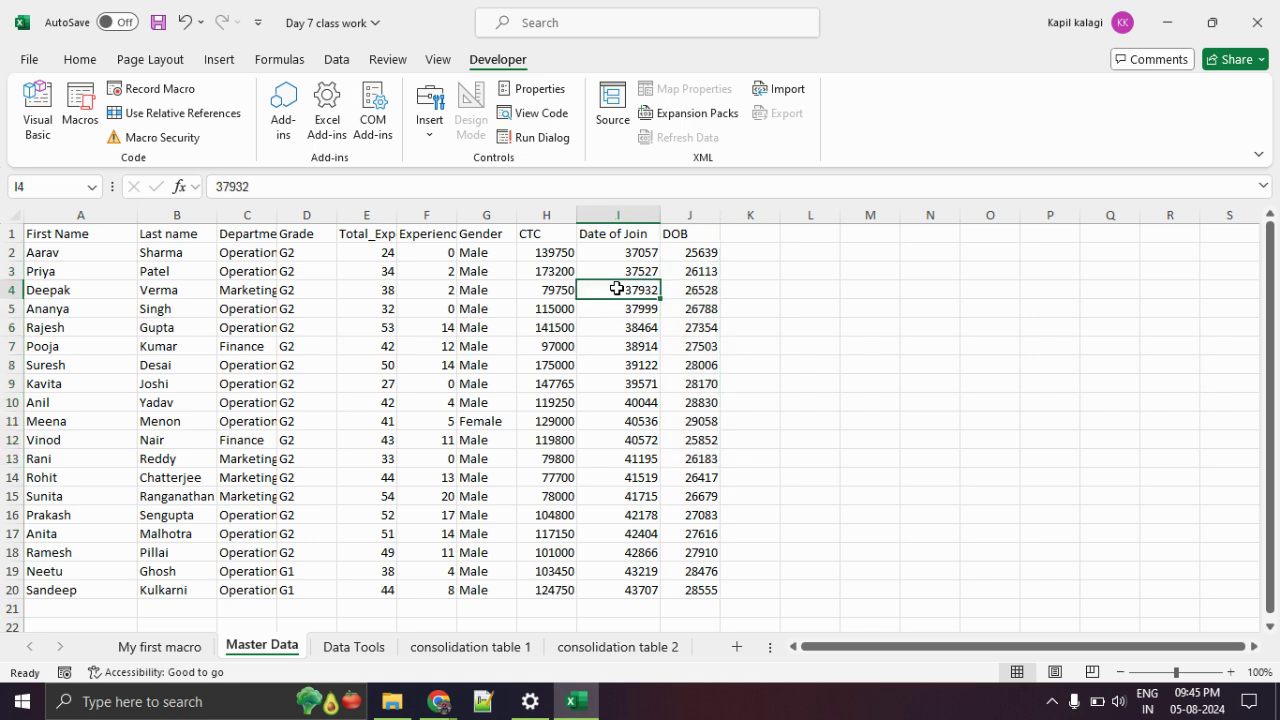
left_click(684, 308)
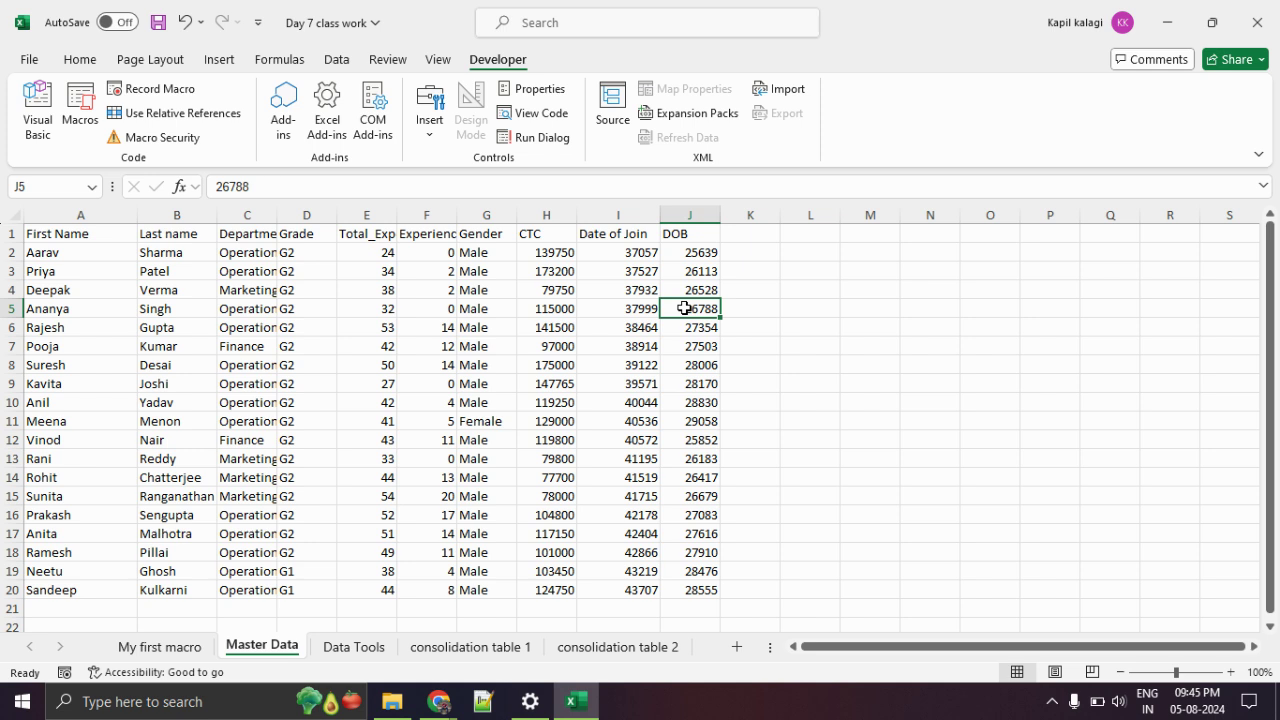
left_click(768, 307)
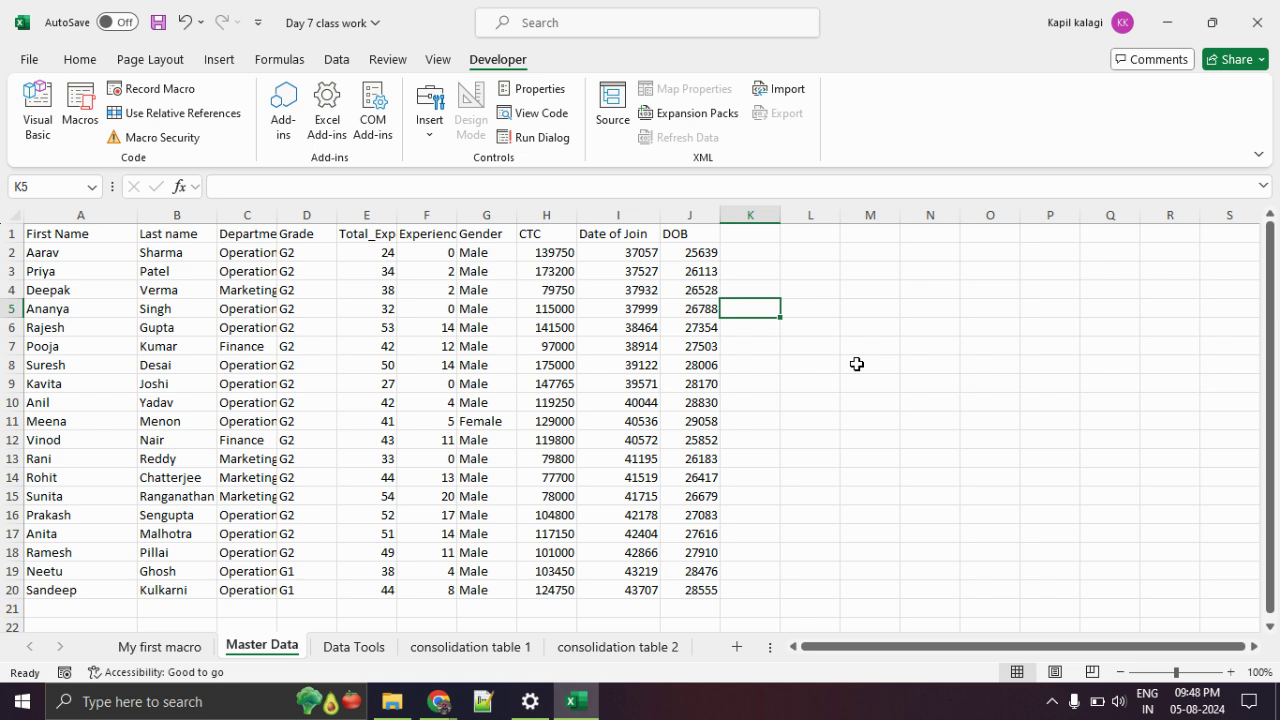
Return to Master Data and give the Department cells C4:C16 All Borders.
left_click(168, 647)
left_click(354, 647)
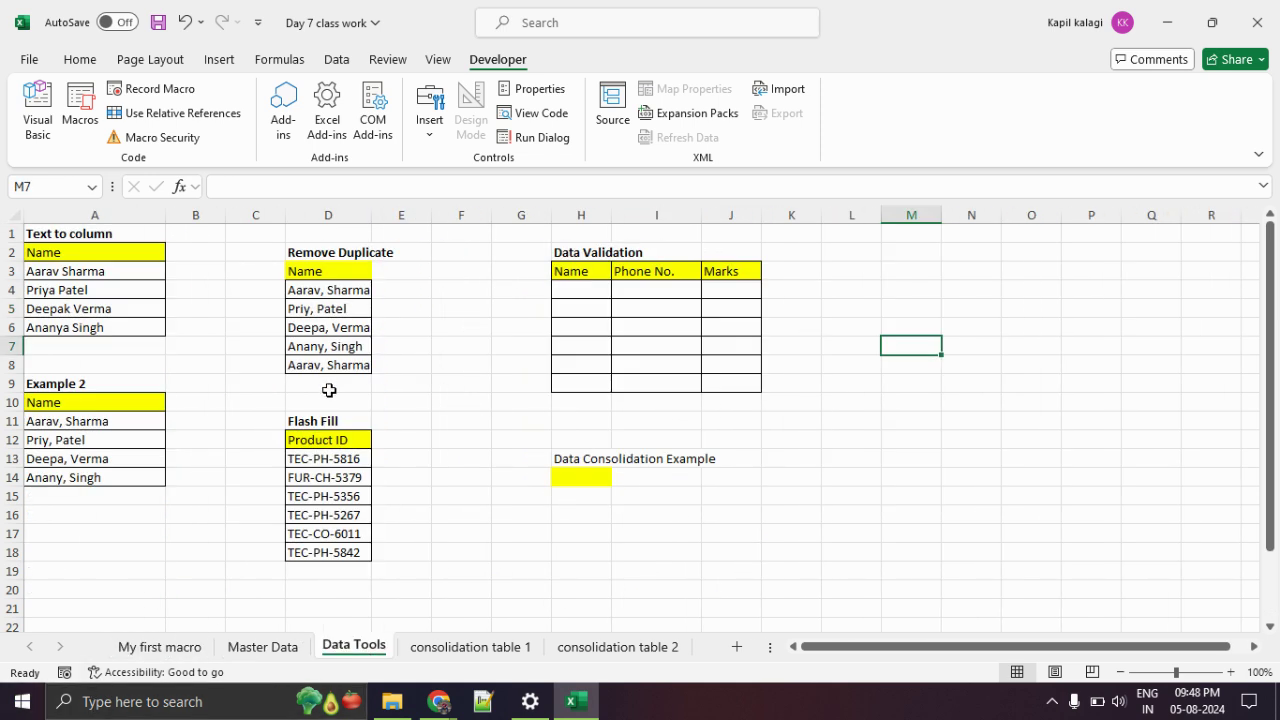
left_click(288, 648)
left_click_drag(262, 290, 268, 514)
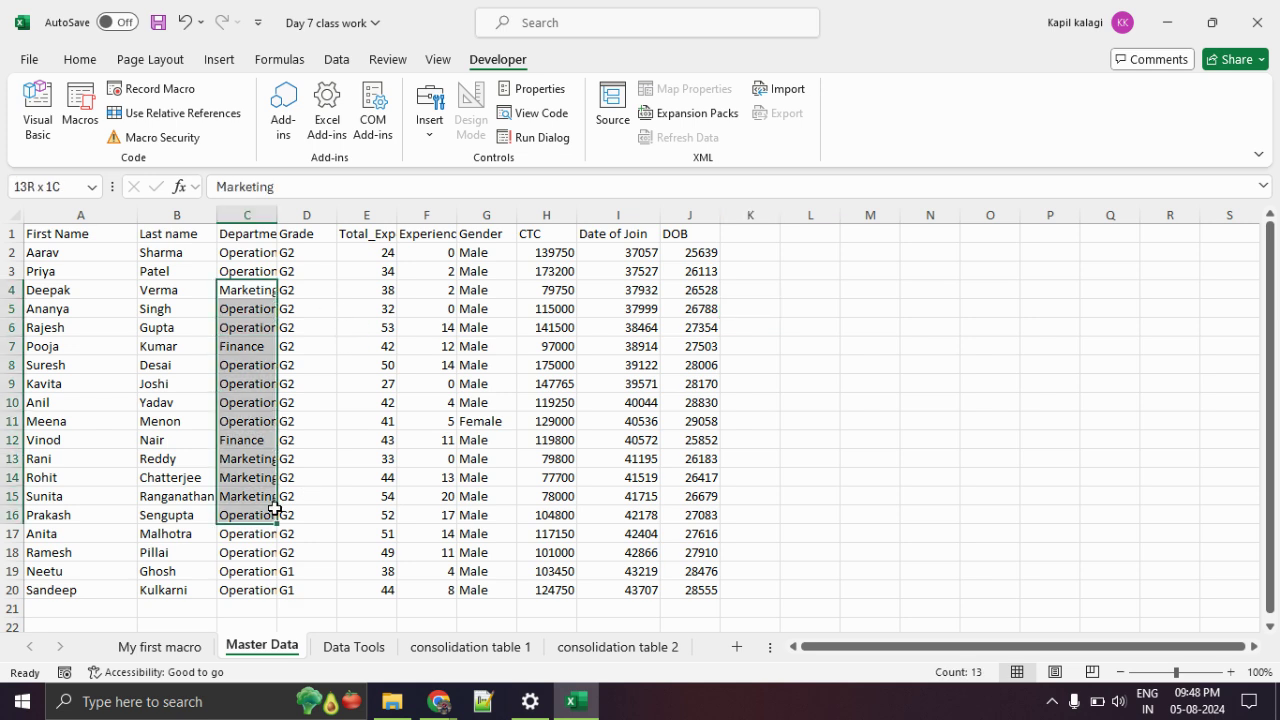
left_click(80, 62)
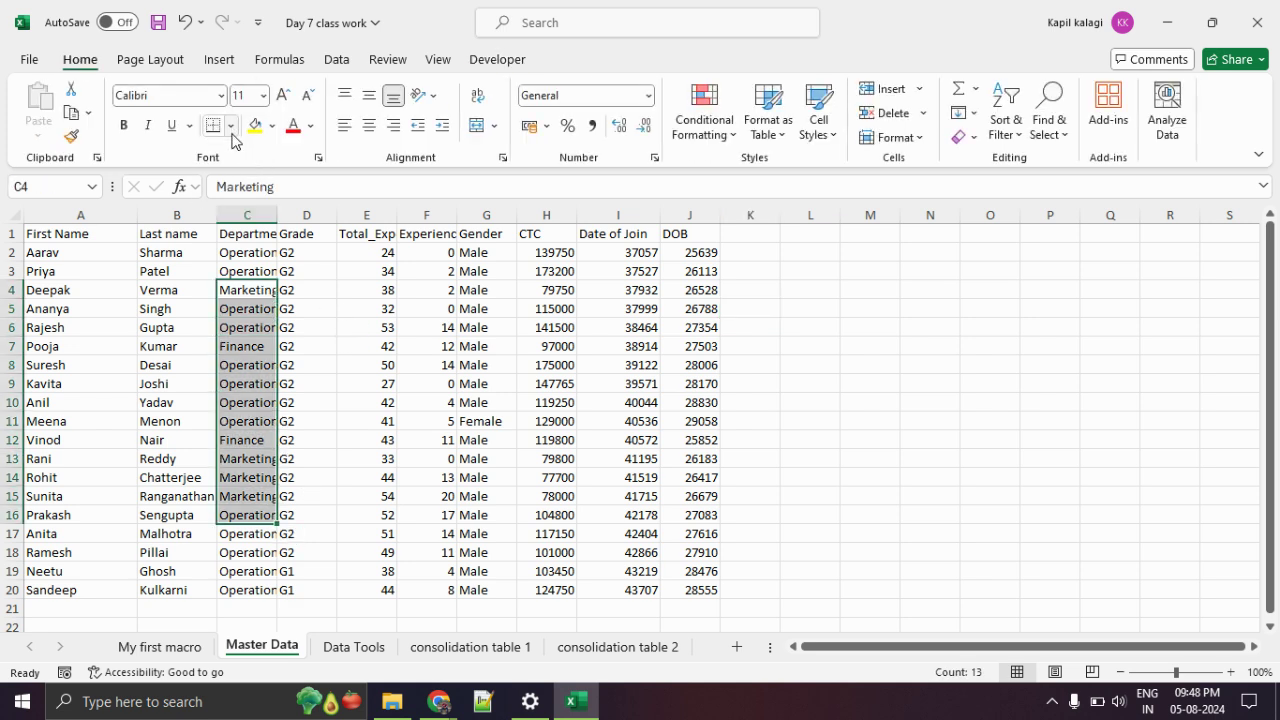
left_click(230, 125)
left_click(280, 313)
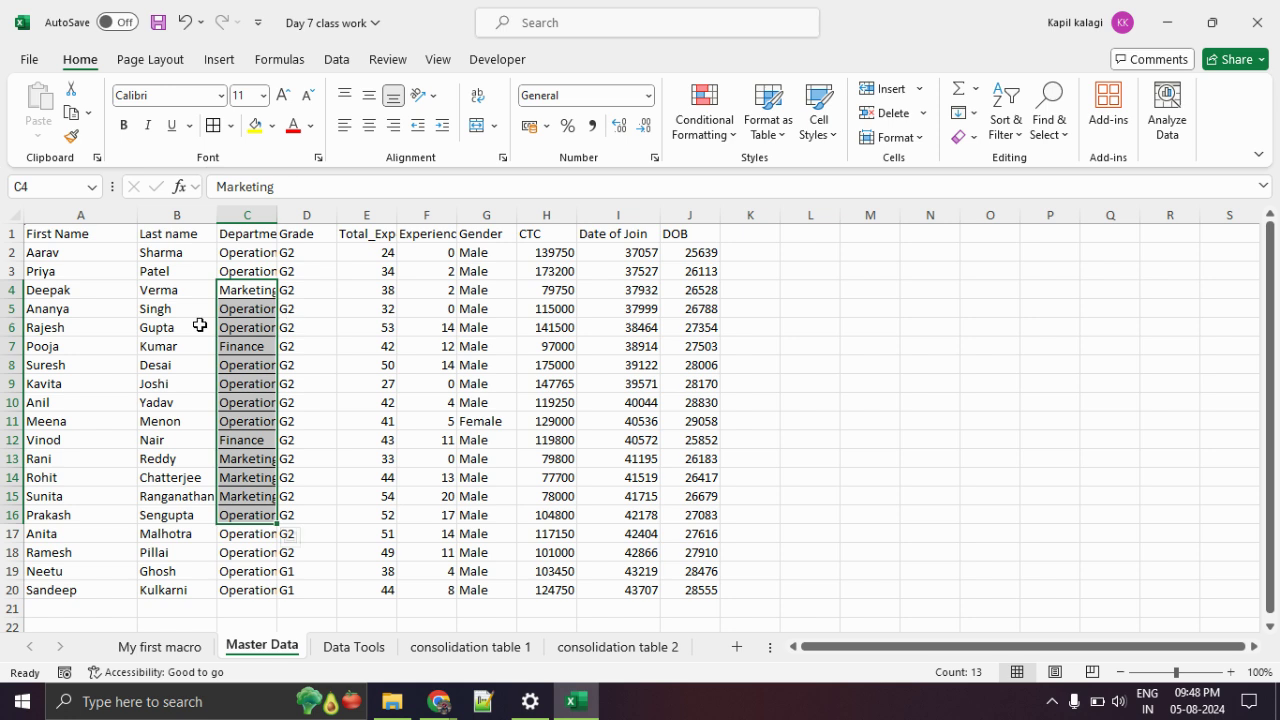
left_click(252, 363)
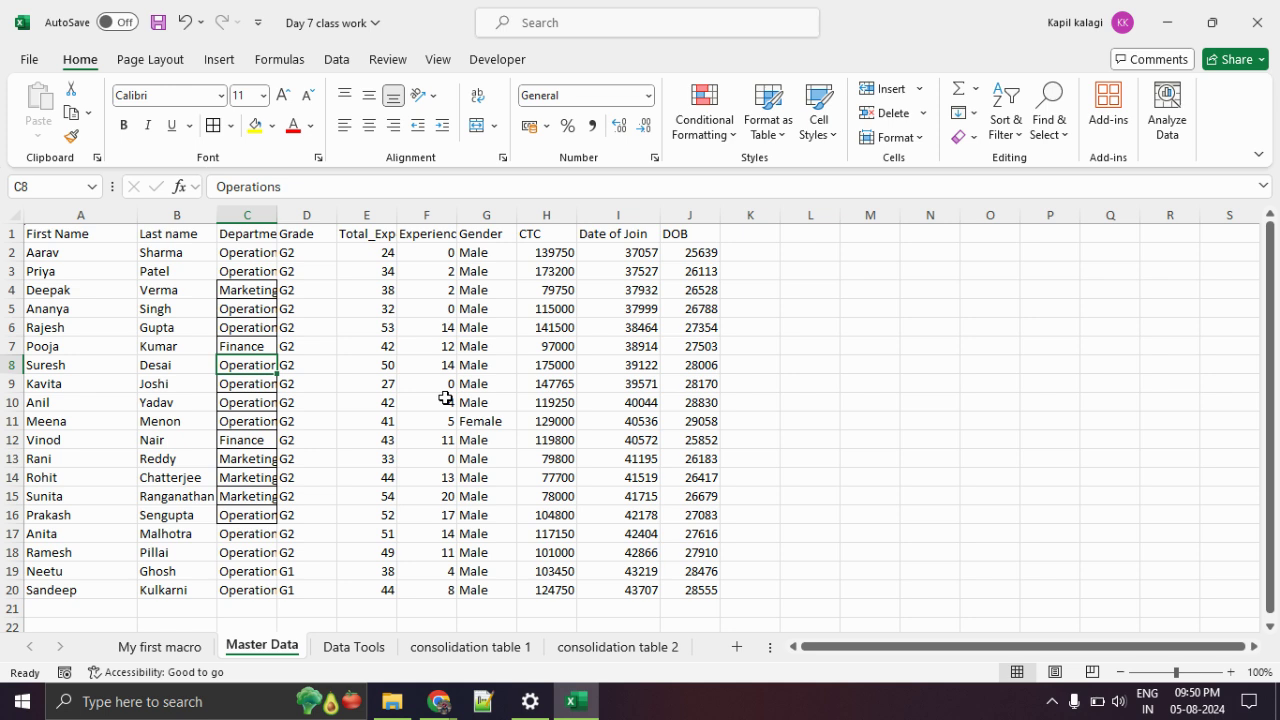
Undo the borders and widen column C so Operations and Marketing fit.
key("ctrl+z")
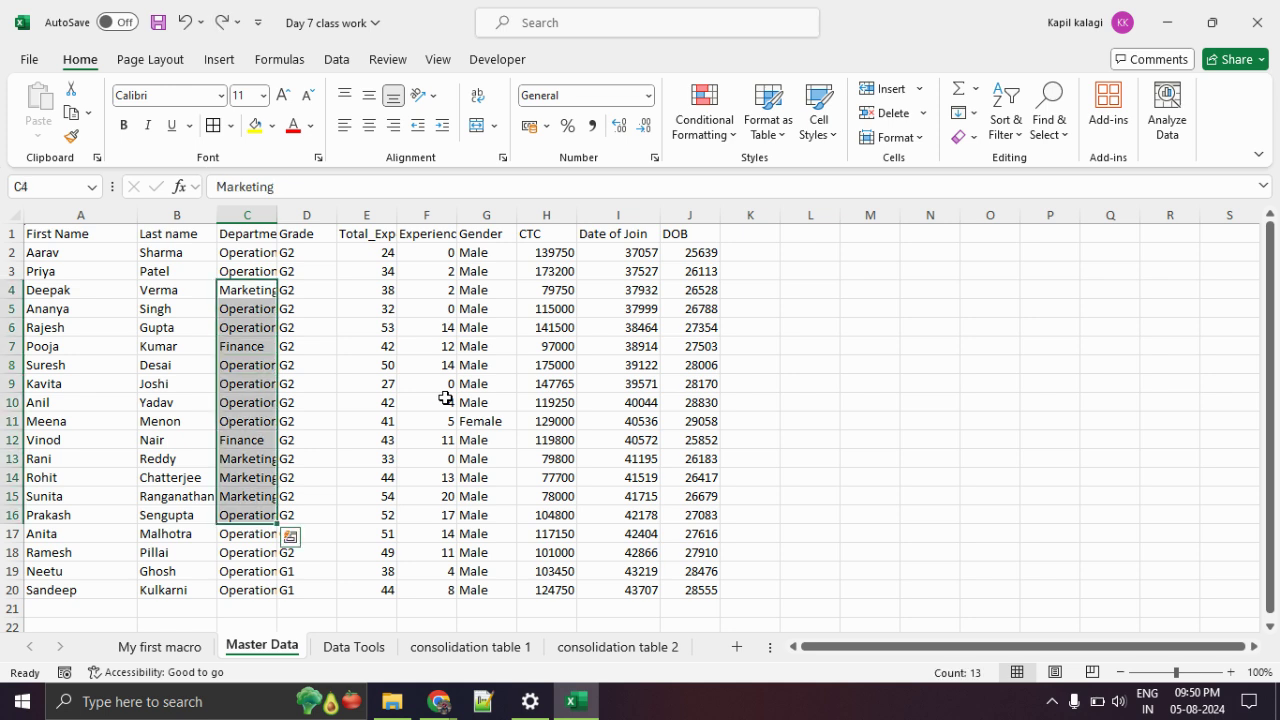
left_click(445, 398)
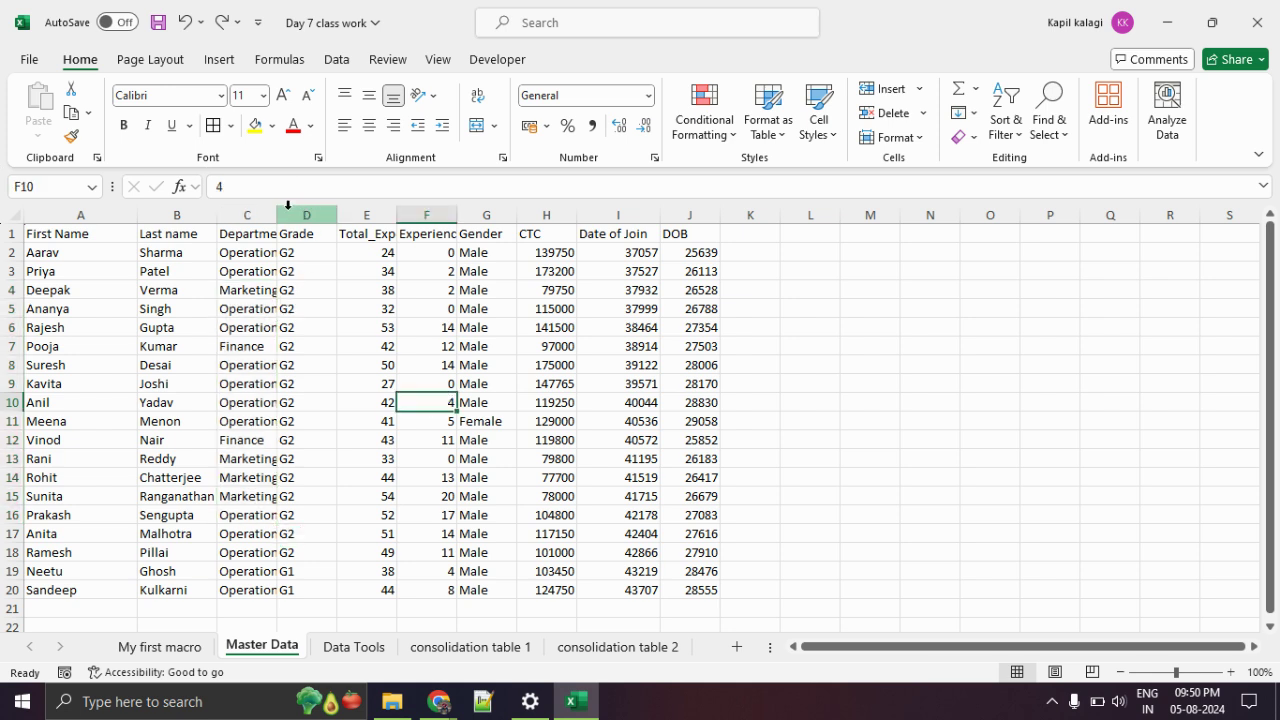
left_click_drag(277, 214, 304, 215)
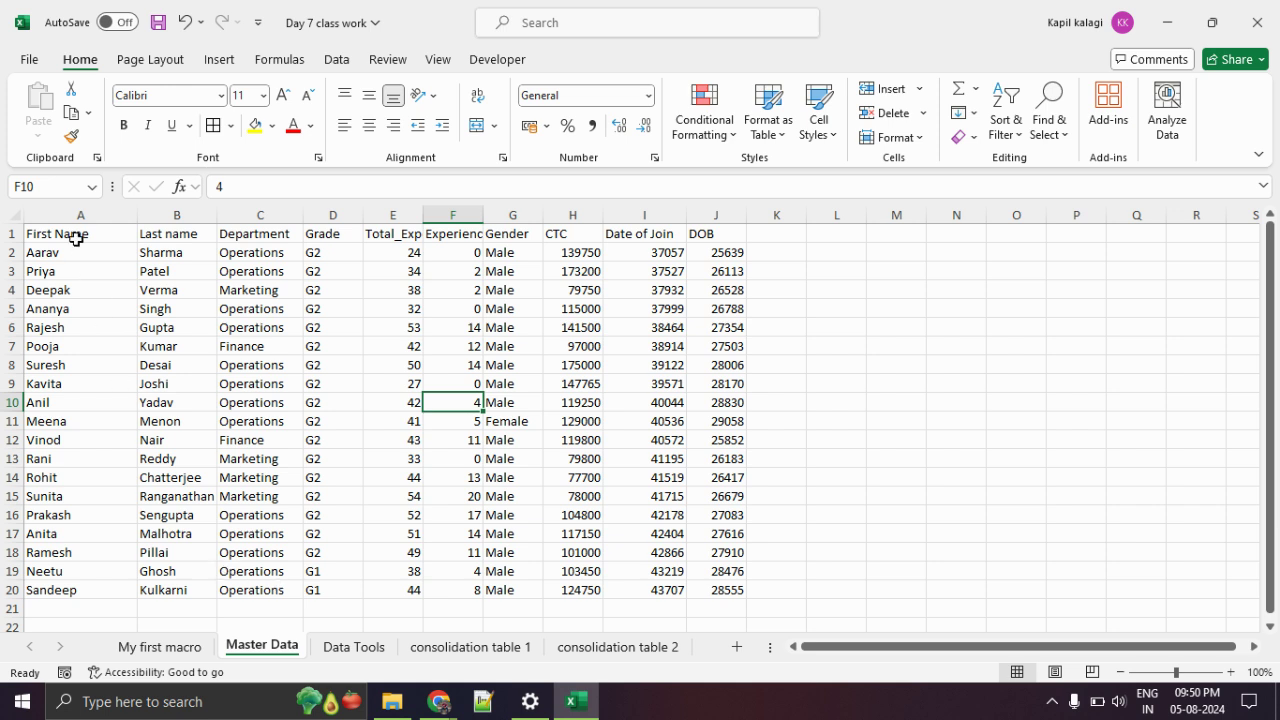
Open Excel Options at the Customize Ribbon page.
left_click(30, 60)
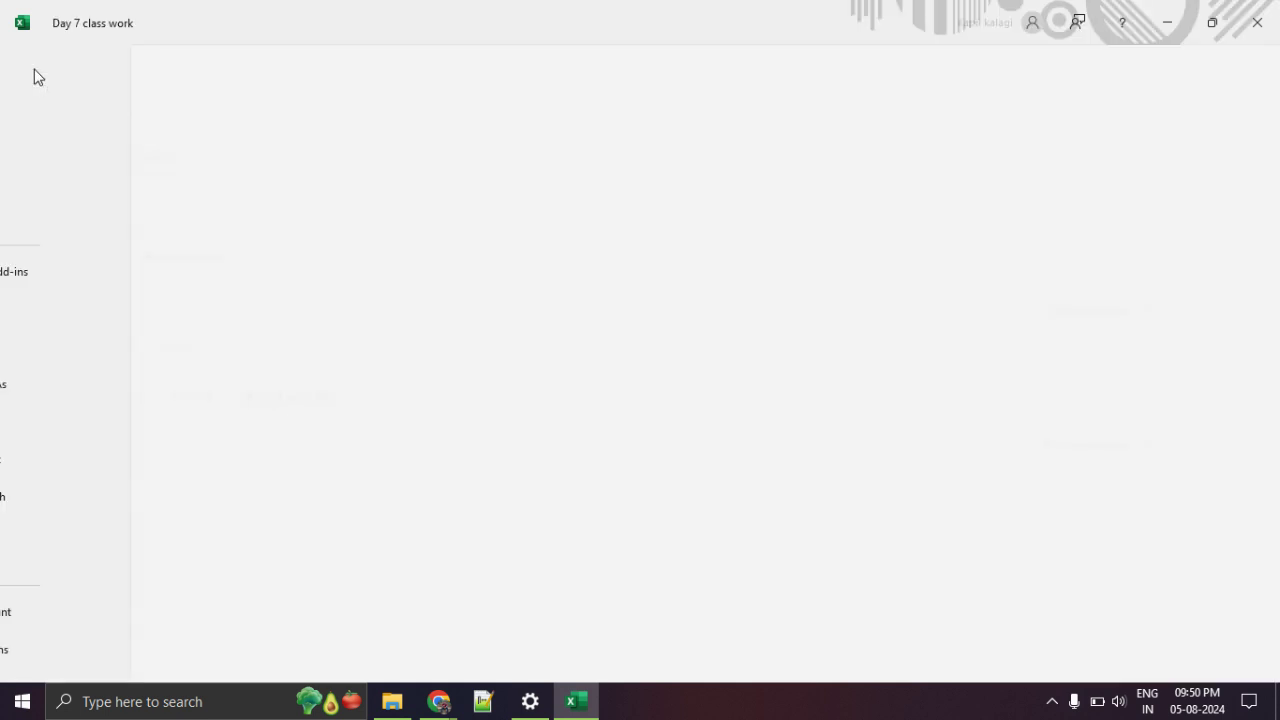
left_click(26, 67)
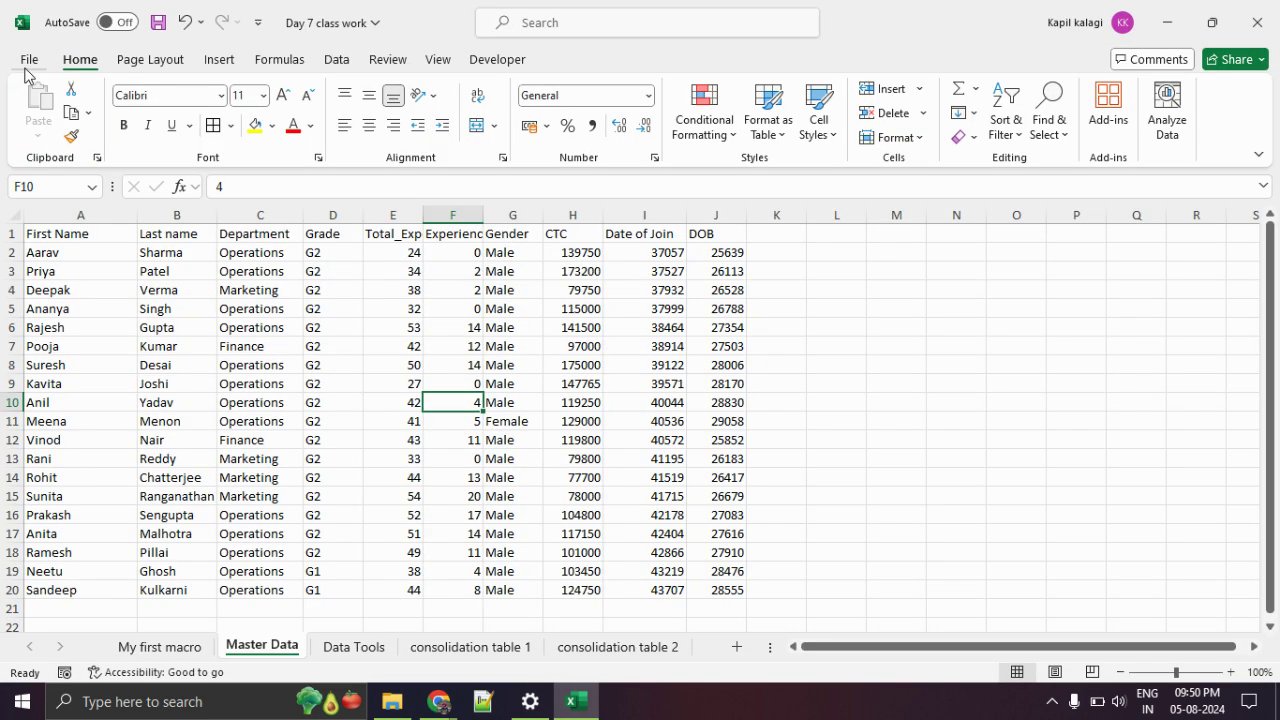
left_click(29, 60)
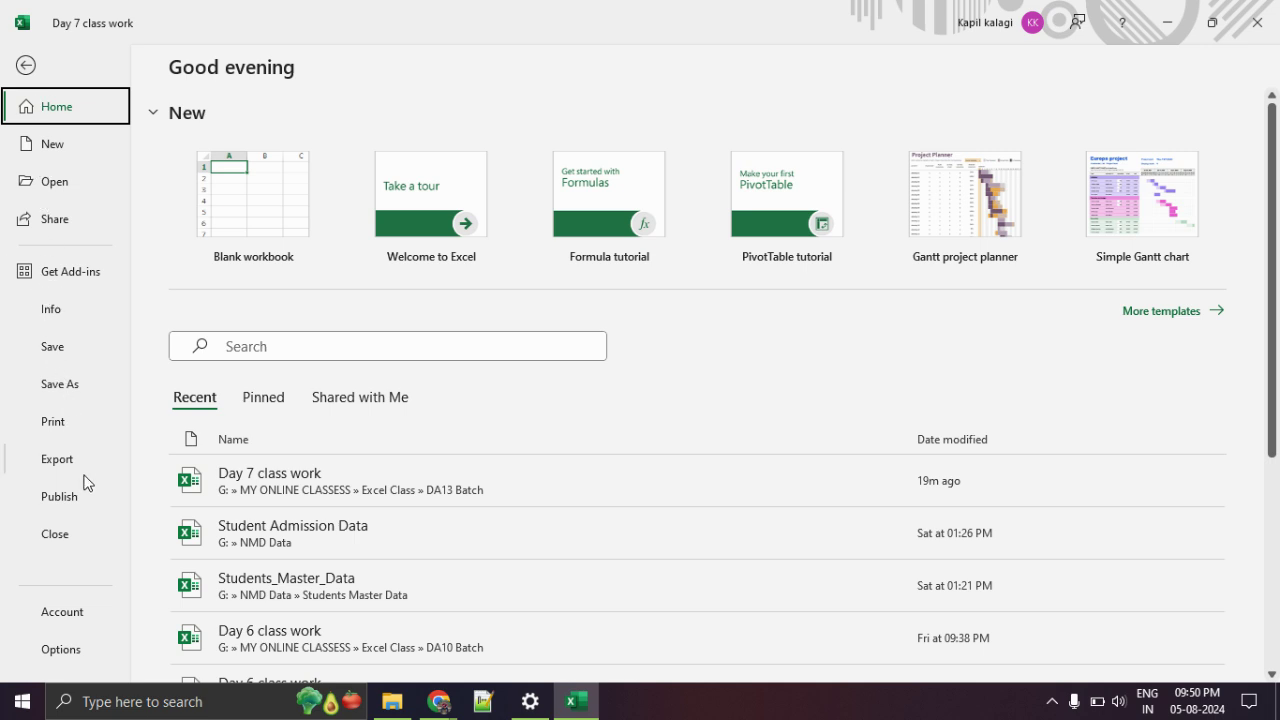
left_click(78, 650)
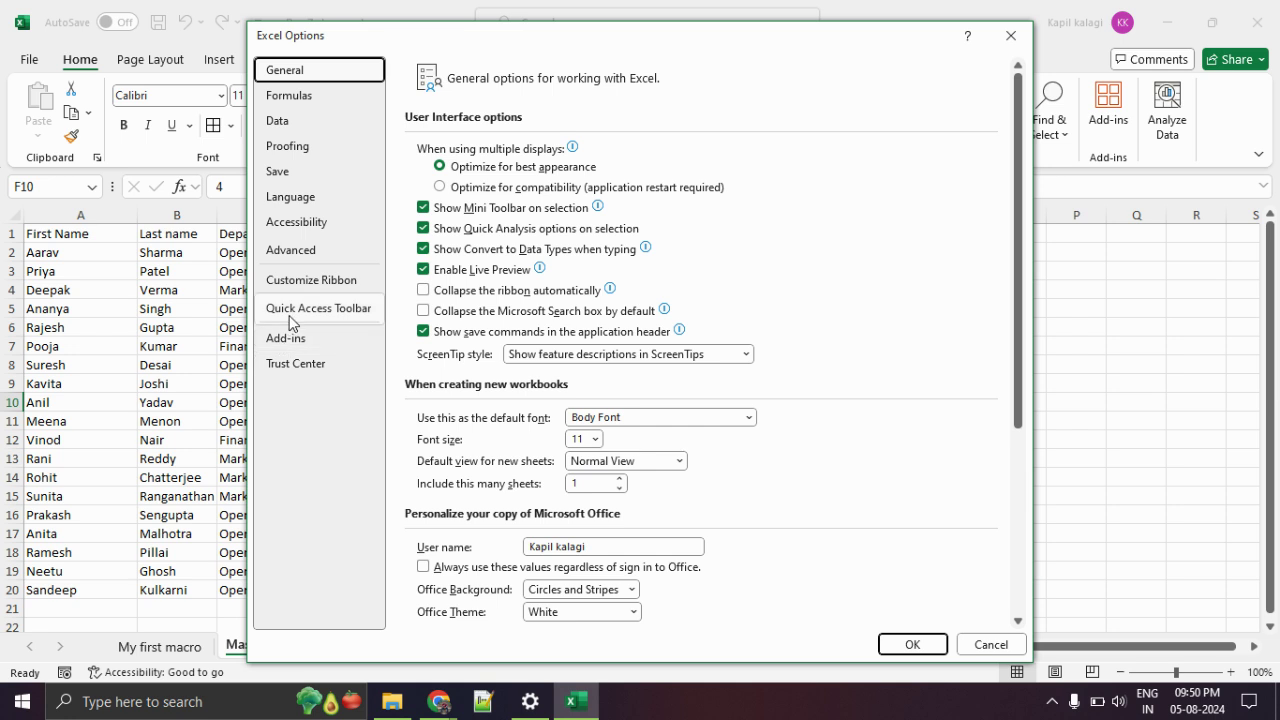
left_click(305, 285)
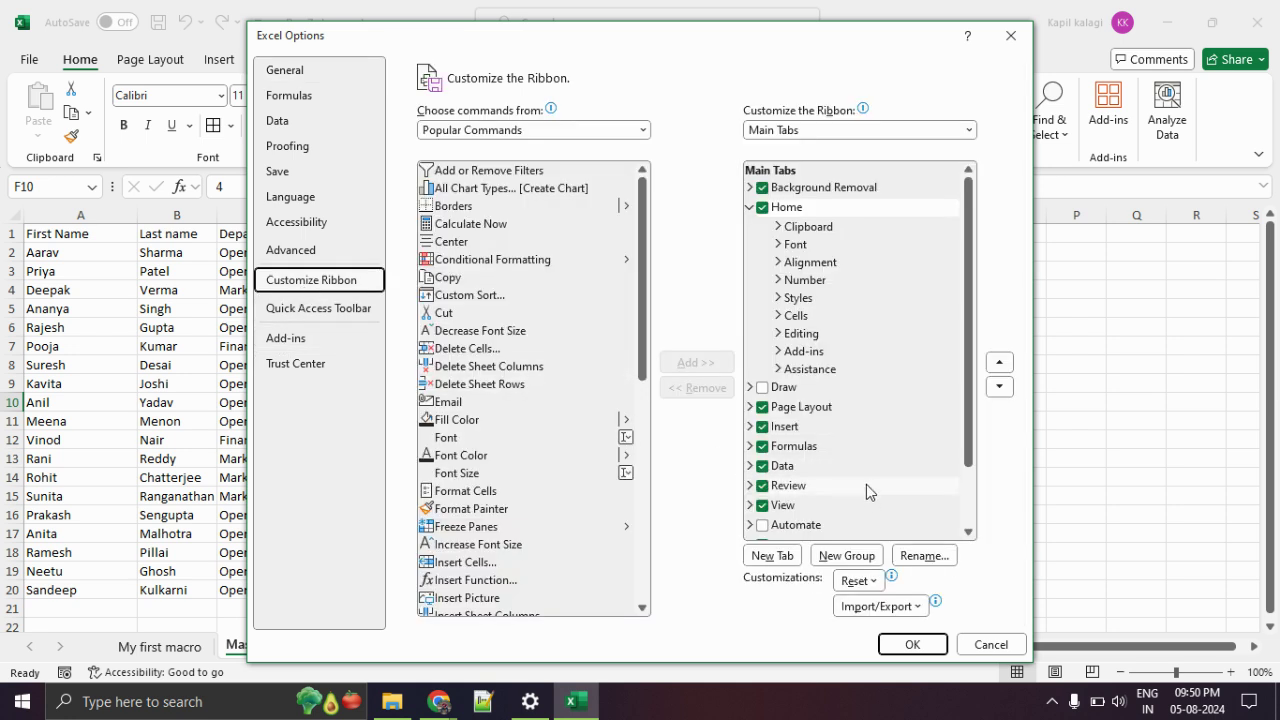
Confirm Developer is checked under Main Tabs and apply the options with OK.
scroll(877, 472, "down", 2)
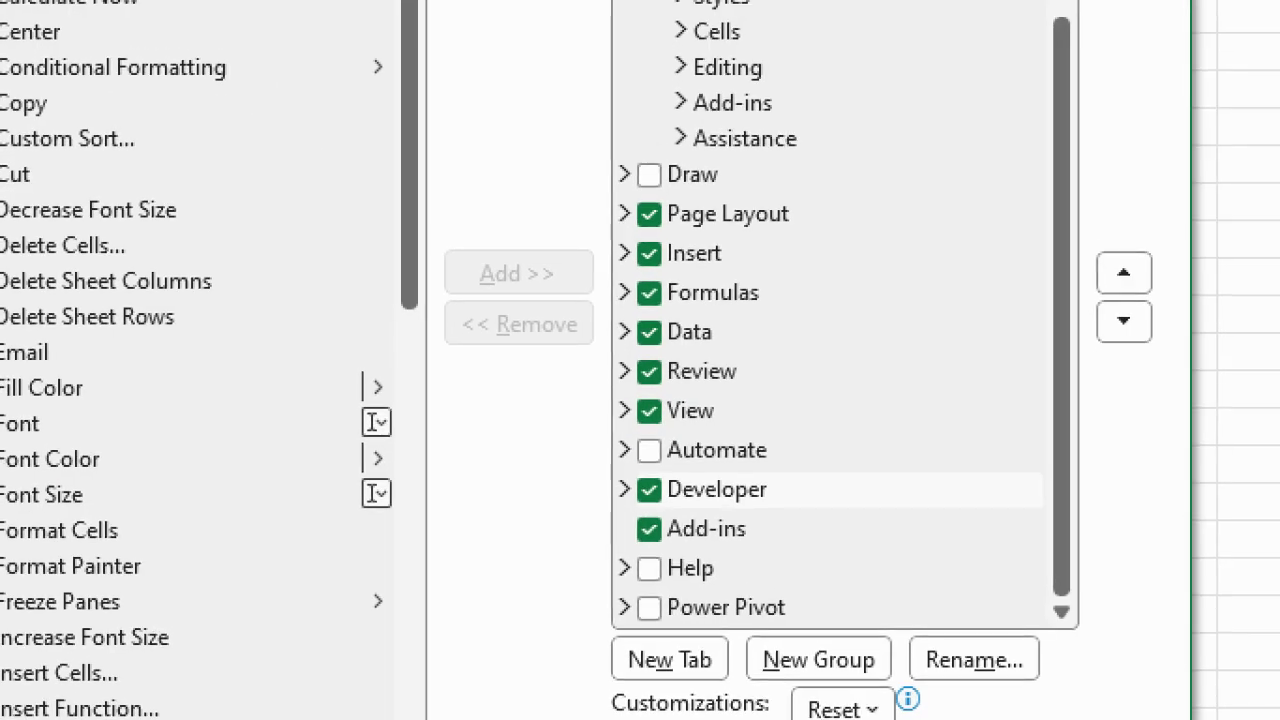
mouse_move(786, 480)
left_mouse_down()
mouse_move(578, 510)
mouse_move(865, 490)
mouse_move(742, 490)
left_mouse_up()
mouse_move(632, 394)
left_mouse_down()
mouse_move(690, 412)
mouse_move(791, 355)
left_mouse_up()
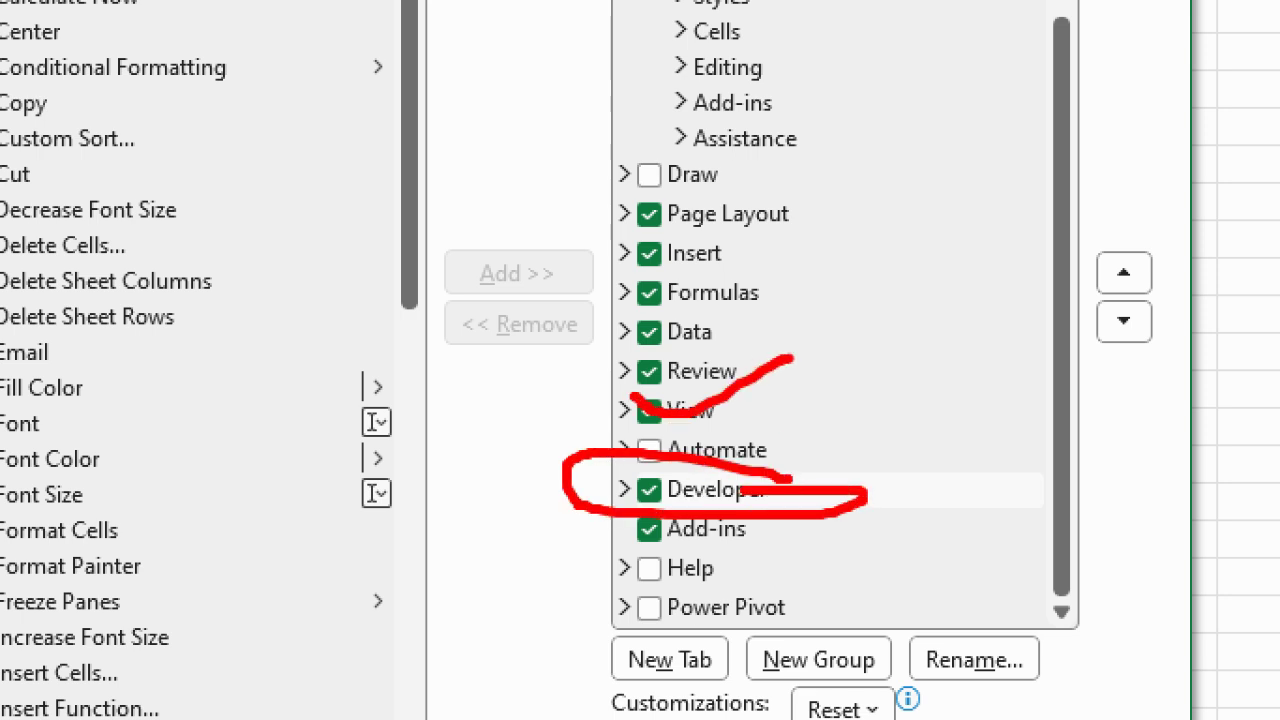
mouse_move(413, 246)
left_mouse_down()
mouse_move(120, 265)
mouse_move(431, 268)
mouse_move(346, 250)
left_mouse_up()
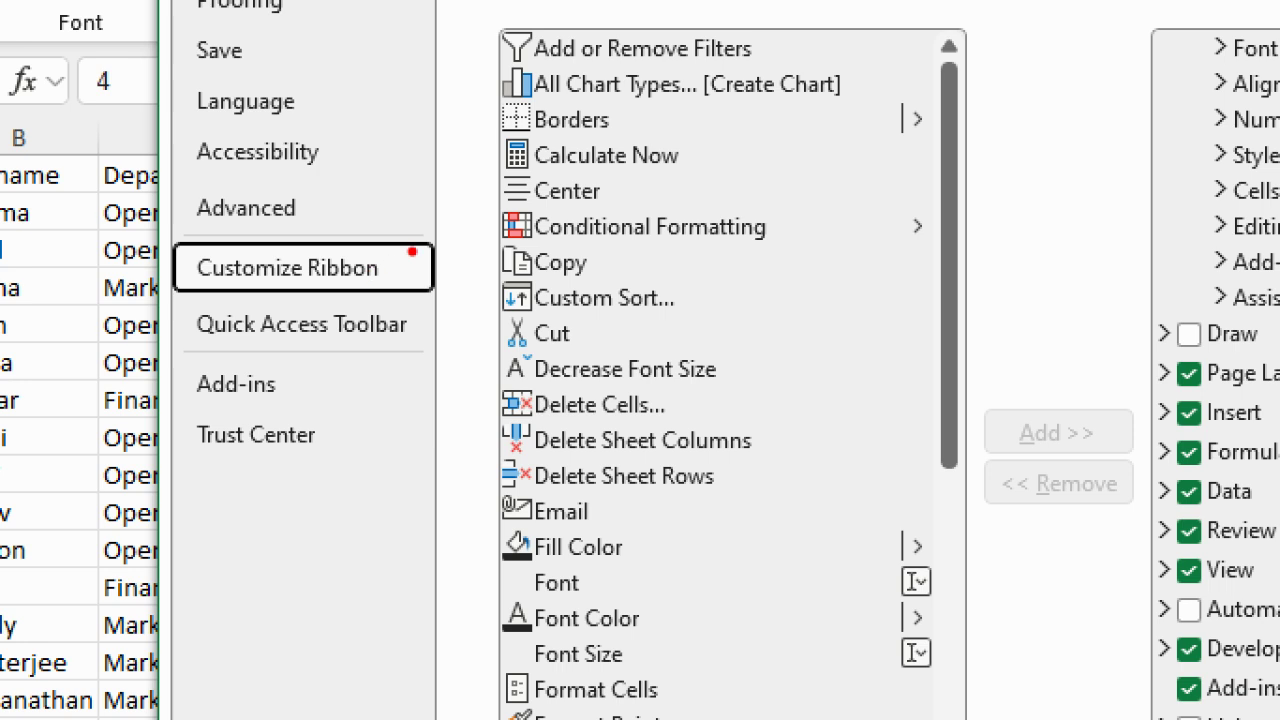
key("Escape")
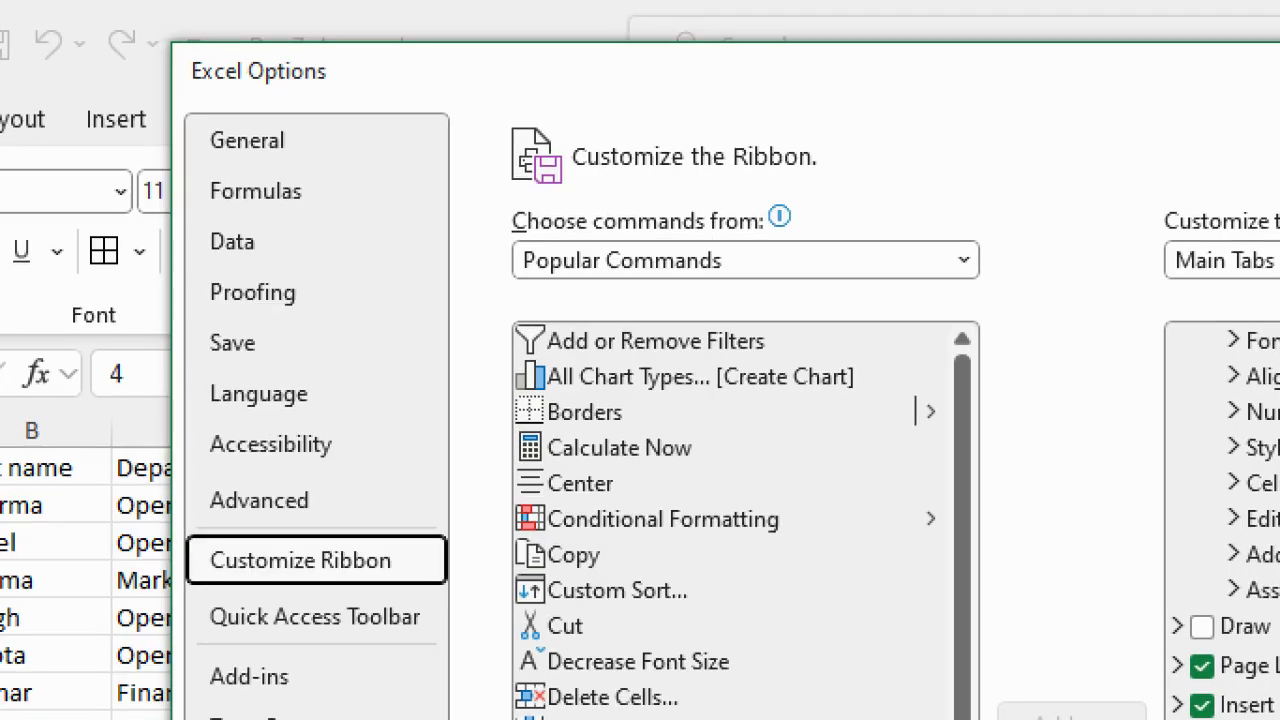
mouse_move(325, 66)
left_mouse_down()
mouse_move(235, 38)
mouse_move(172, 62)
mouse_move(414, 70)
mouse_move(295, 40)
left_mouse_up()
key("Escape")
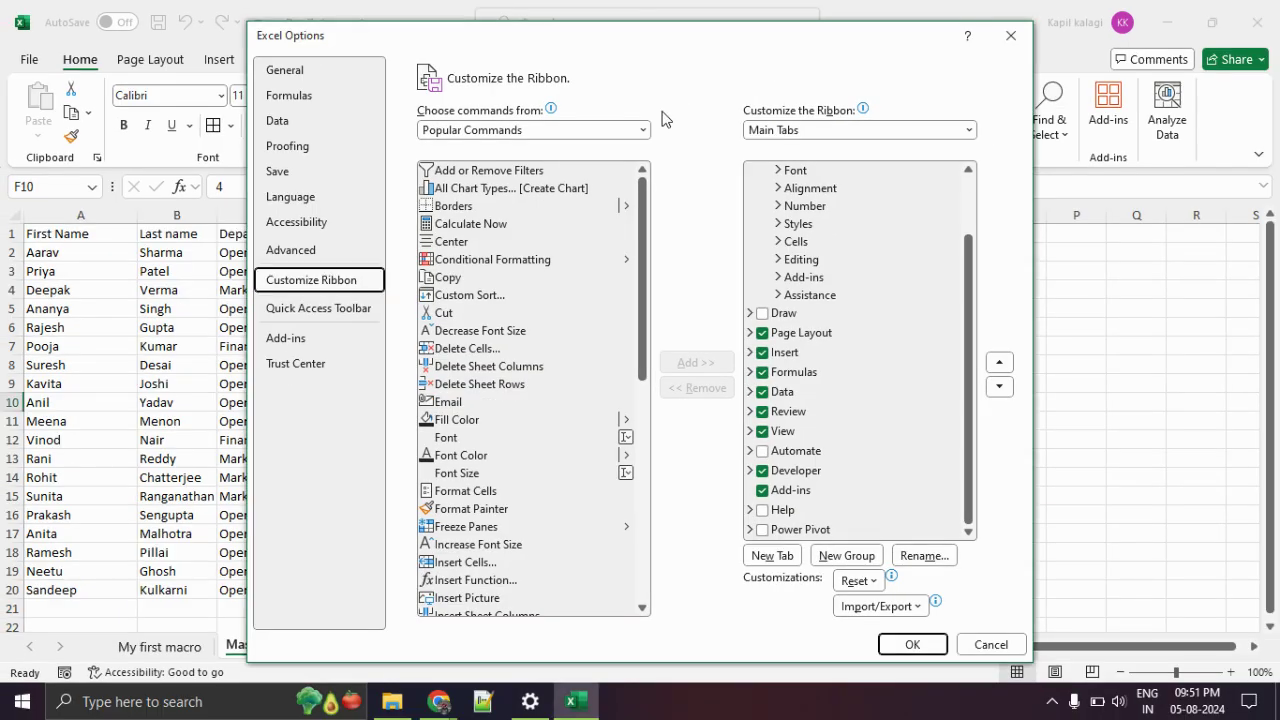
left_click(908, 645)
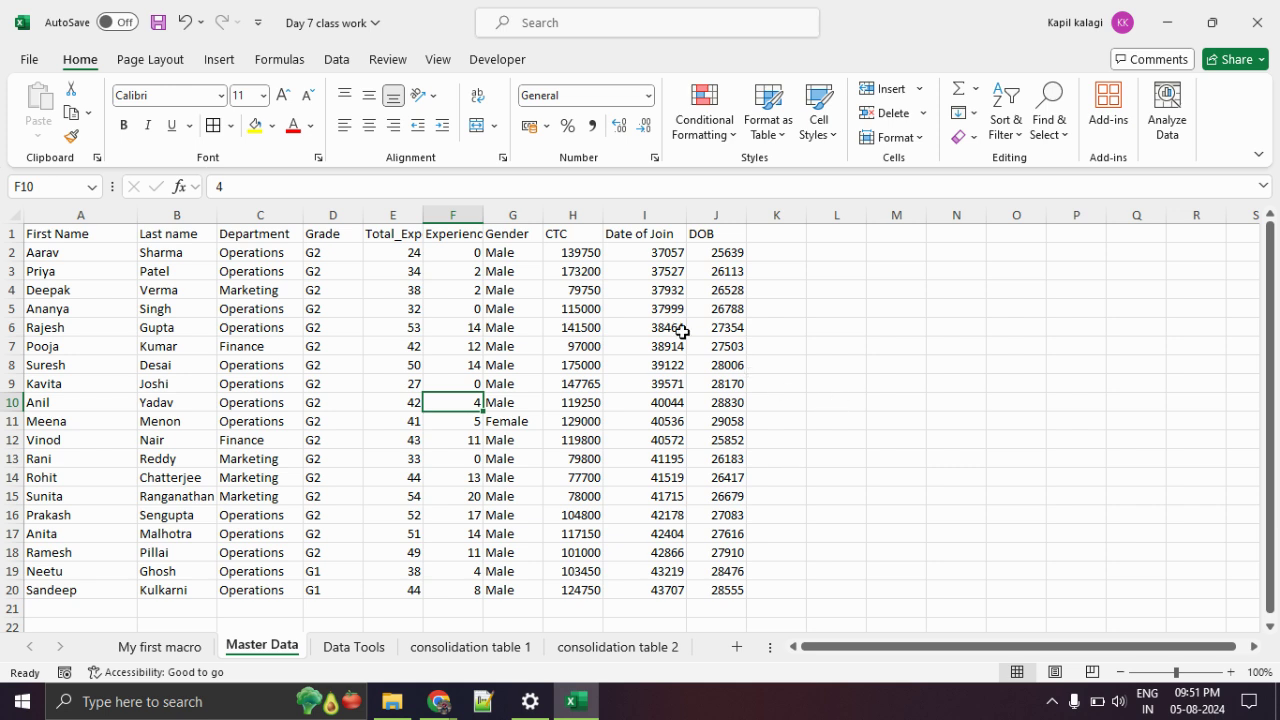
Widen column F, then copy the Master Data table A1:J20 and paste it in place.
left_click_drag(486, 215, 514, 215)
left_click(920, 380)
left_click_drag(108, 237, 749, 585)
key("ctrl+c")
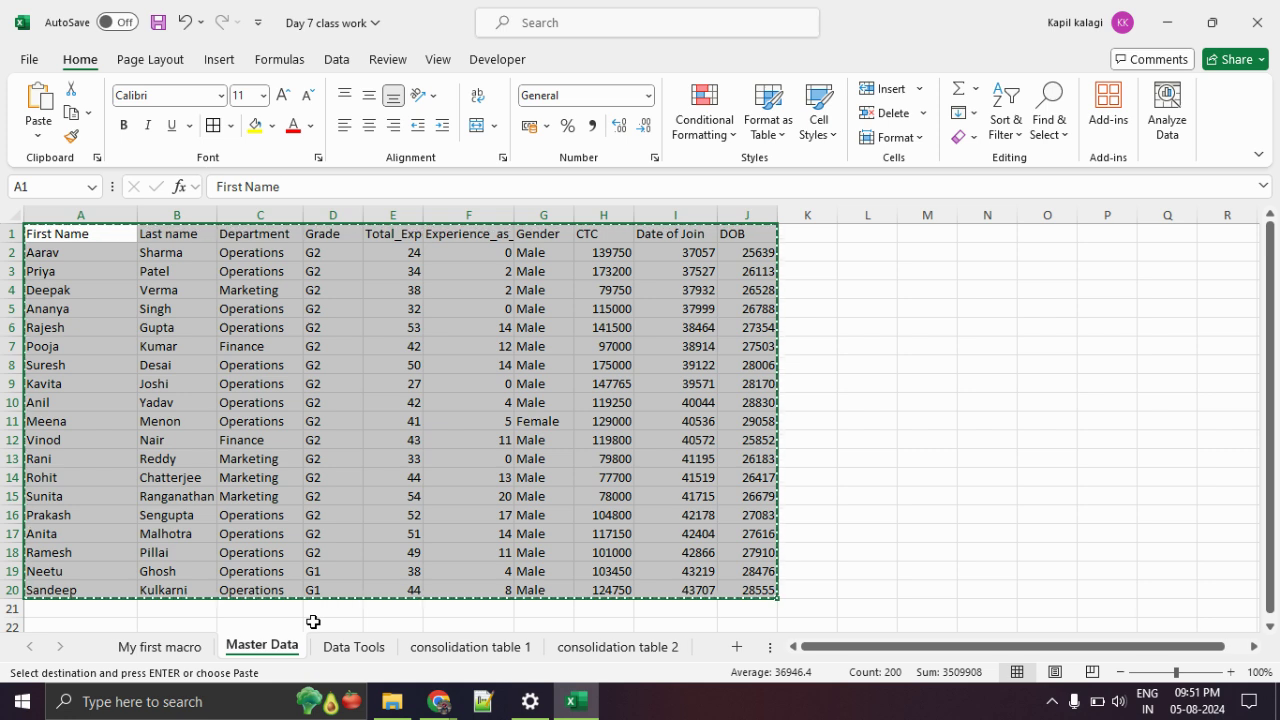
key("ctrl+v")
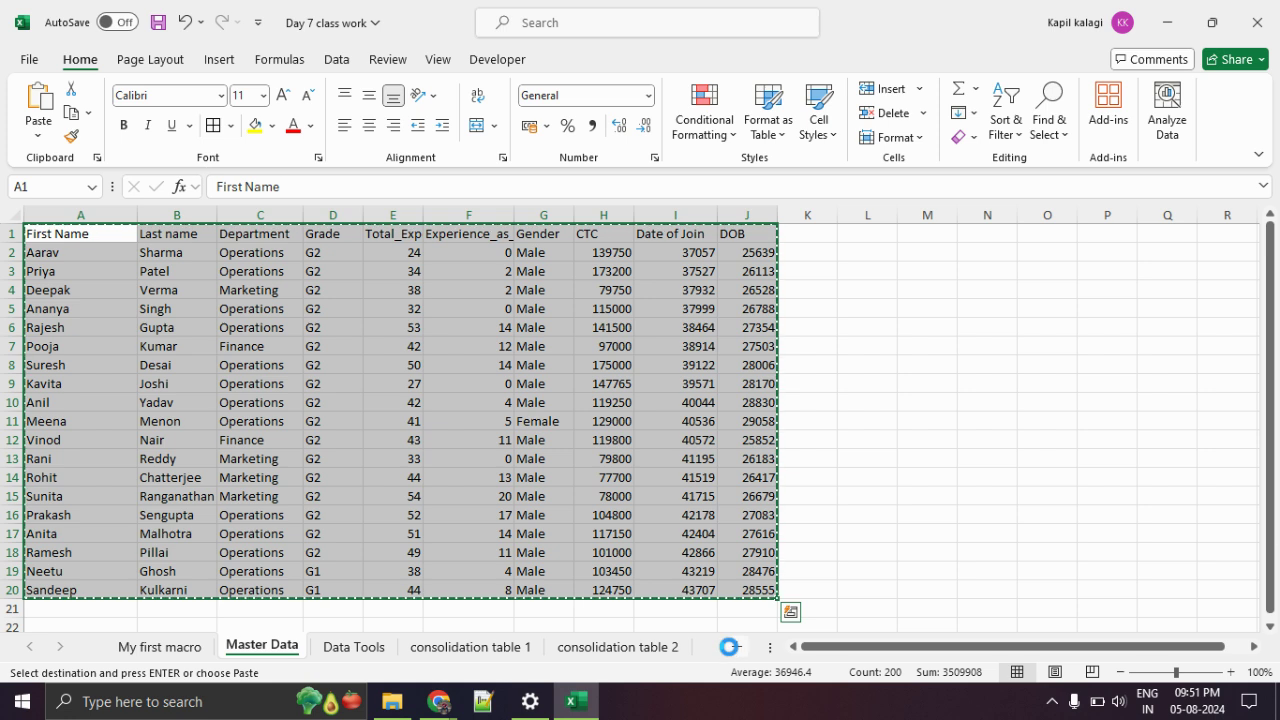
Paste the employee table into a new sheet and widen columns A and C.
left_click(729, 647)
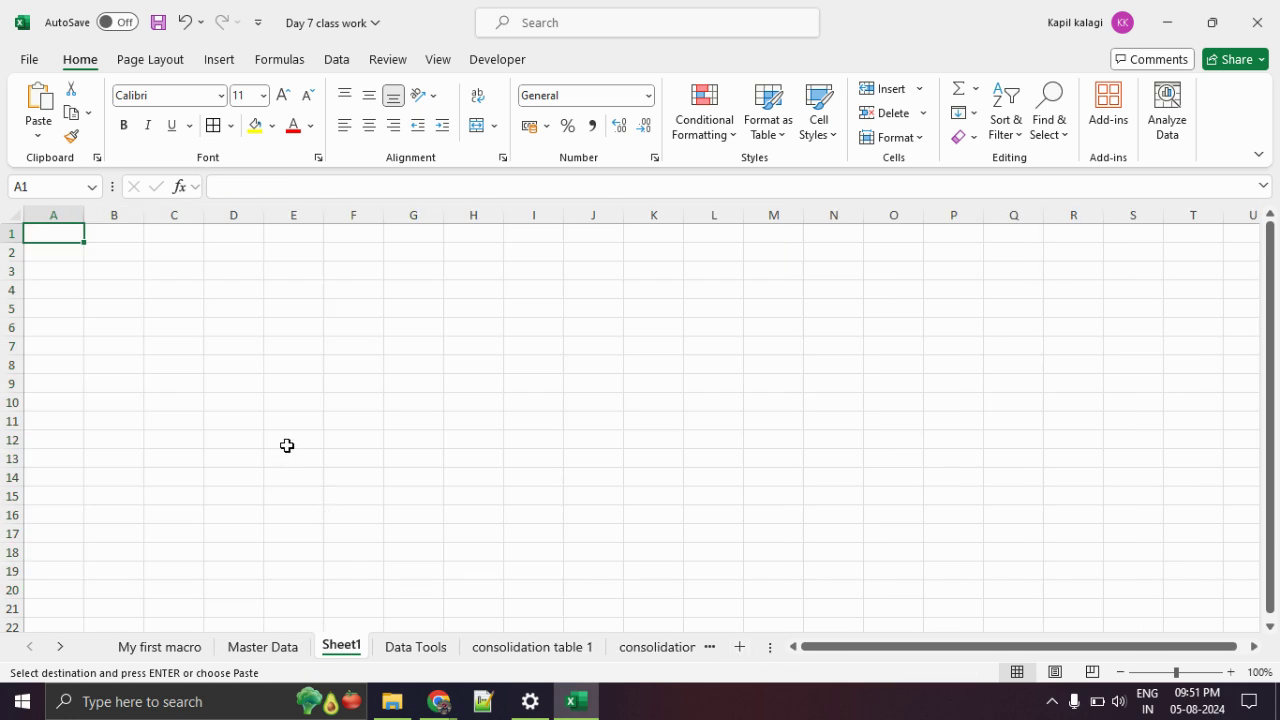
key("ctrl+v")
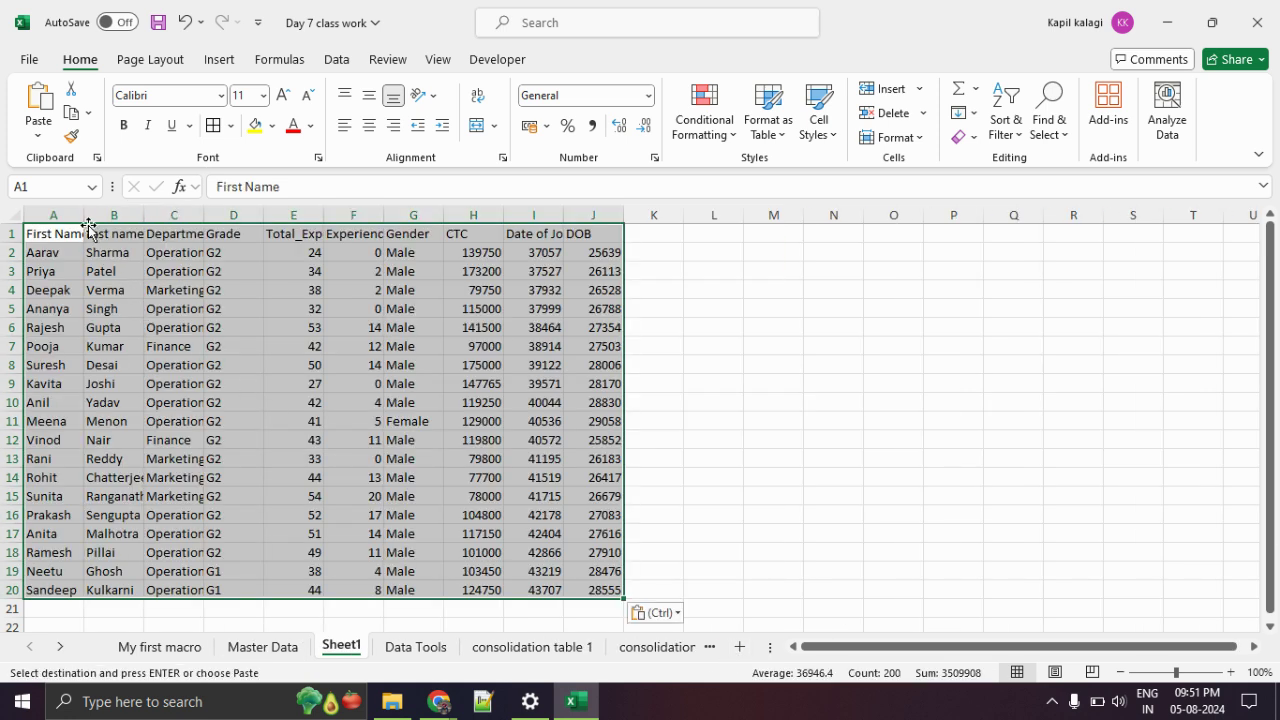
double_click(88, 224)
left_click(302, 270)
left_click_drag(216, 222, 246, 222)
left_click(290, 330)
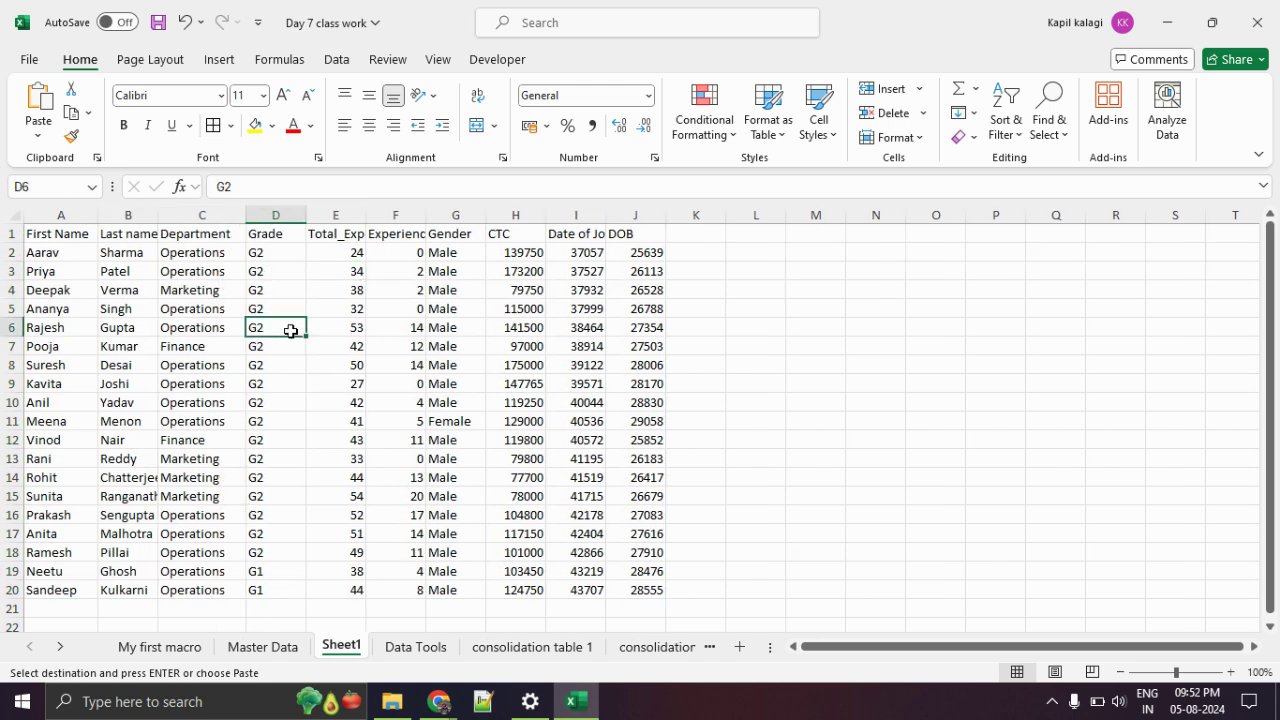
Format the name and department cells A2:C20 as Text.
left_click_drag(80, 252, 191, 583)
right_click(187, 340)
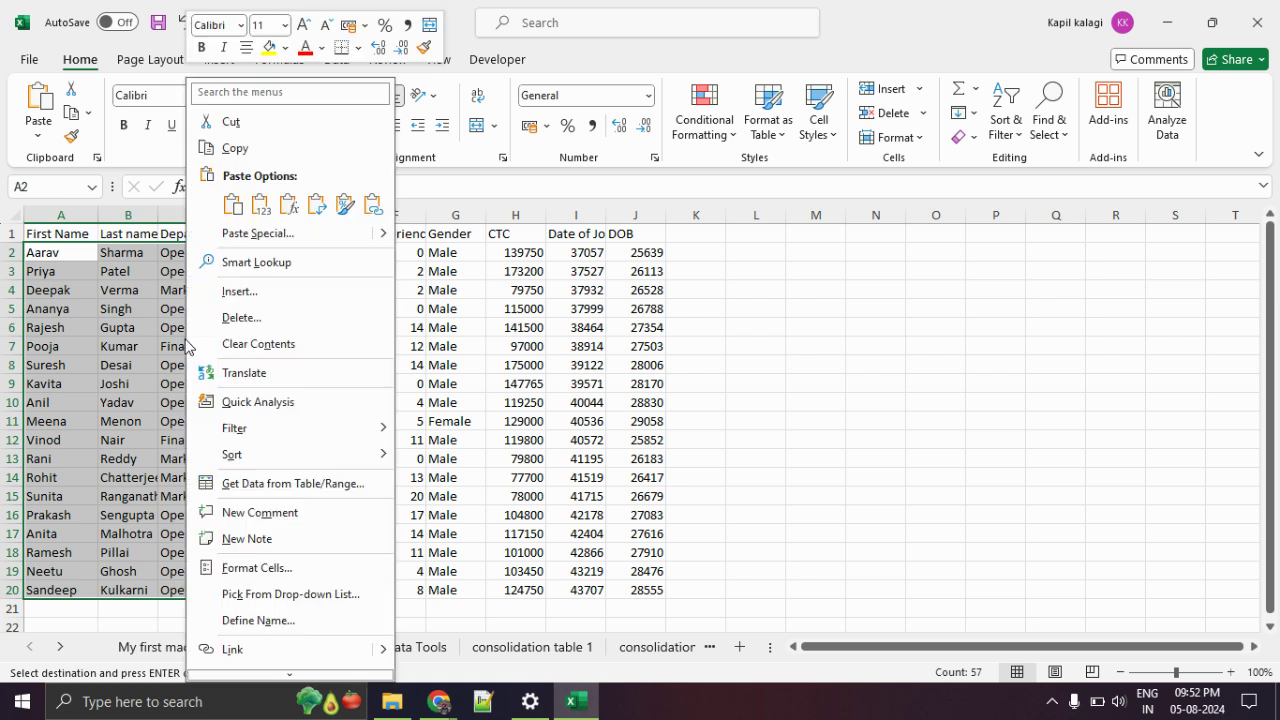
left_click(279, 567)
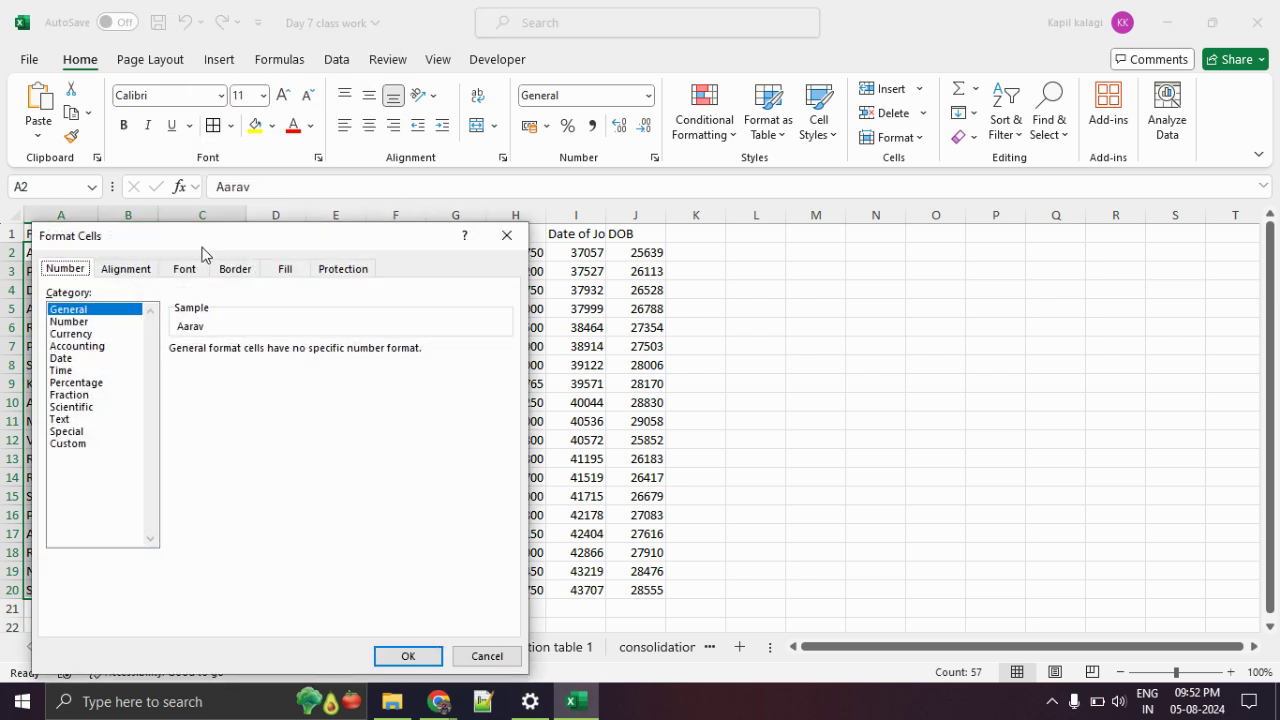
left_click_drag(202, 247, 379, 208)
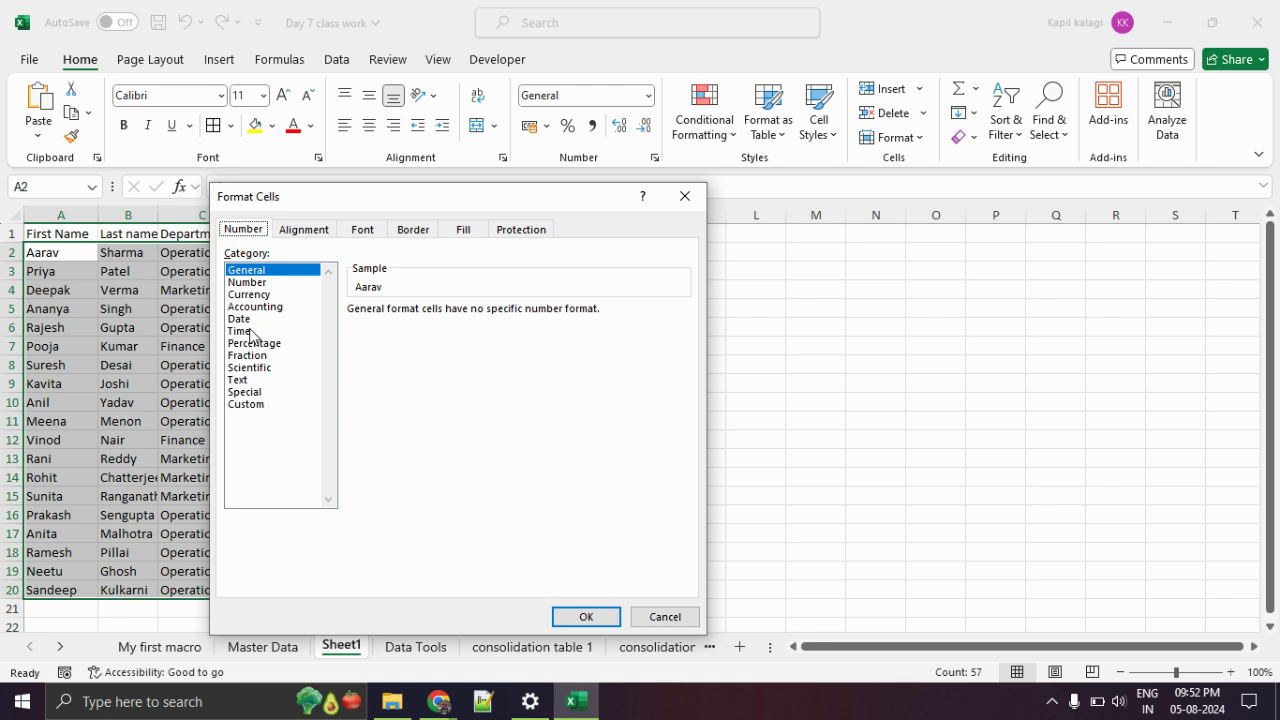
left_click(241, 380)
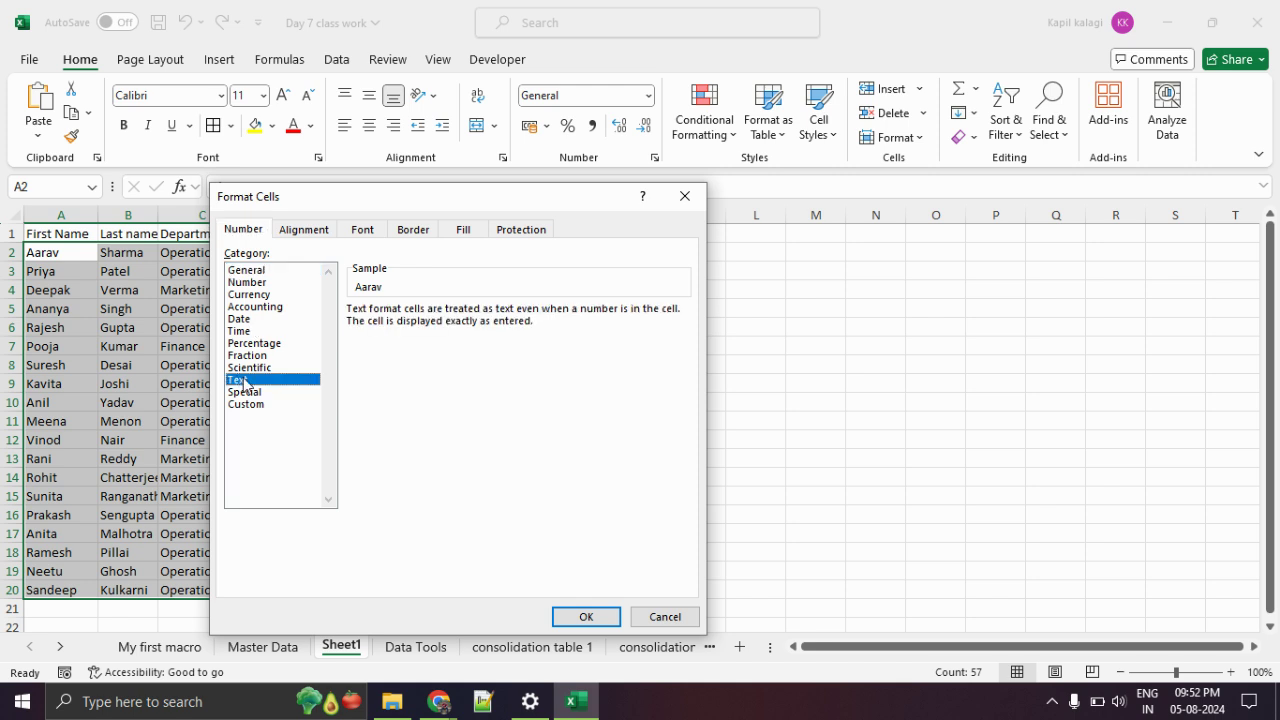
left_click(600, 616)
left_click(333, 424)
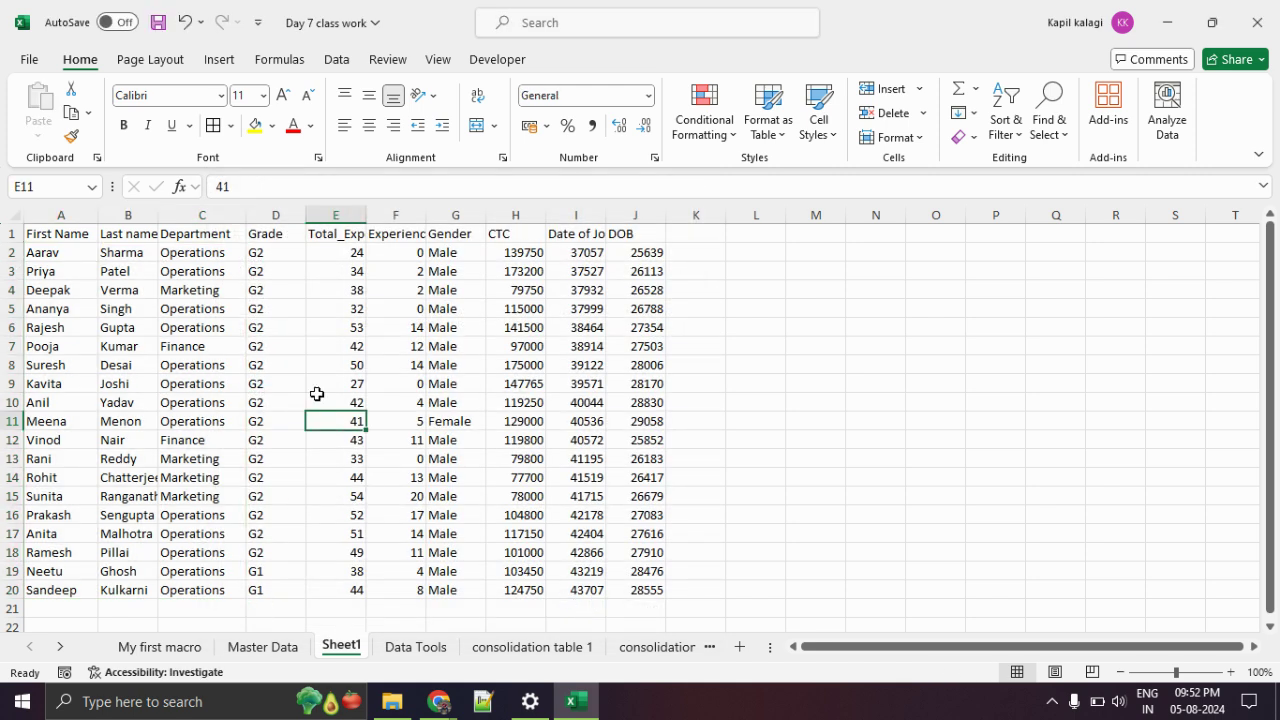
Widen columns E and F so Total_Experience and Experience_as_manager headings show.
left_click_drag(275, 252, 297, 572)
left_click(343, 256)
left_click_drag(343, 256, 414, 584)
left_click_drag(367, 209, 509, 214)
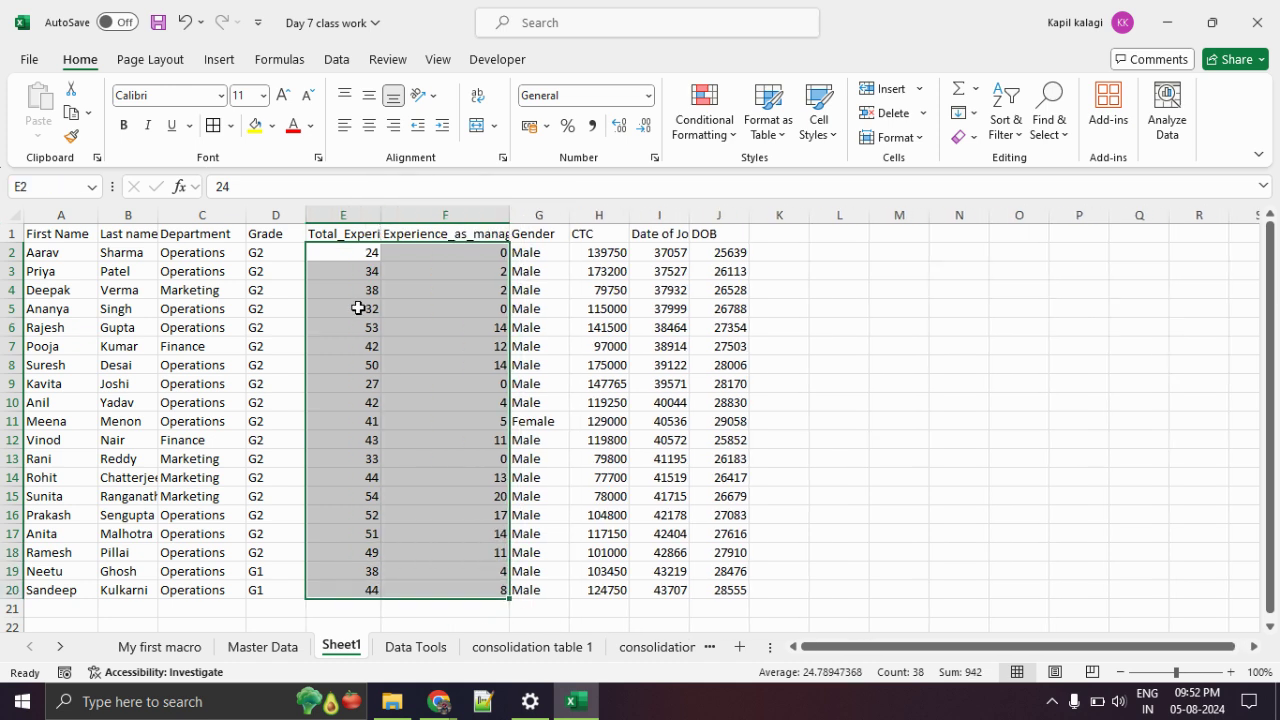
left_click(338, 327)
left_click_drag(75, 236, 720, 232)
left_click_drag(509, 215, 604, 219)
left_click(540, 325)
Widen columns A through H together, then select the experience values E2:F20.
left_click_drag(80, 215, 829, 215)
mouse_move(381, 215)
left_mouse_down()
mouse_move(448, 222)
mouse_move(404, 213)
left_mouse_up()
left_click(478, 388)
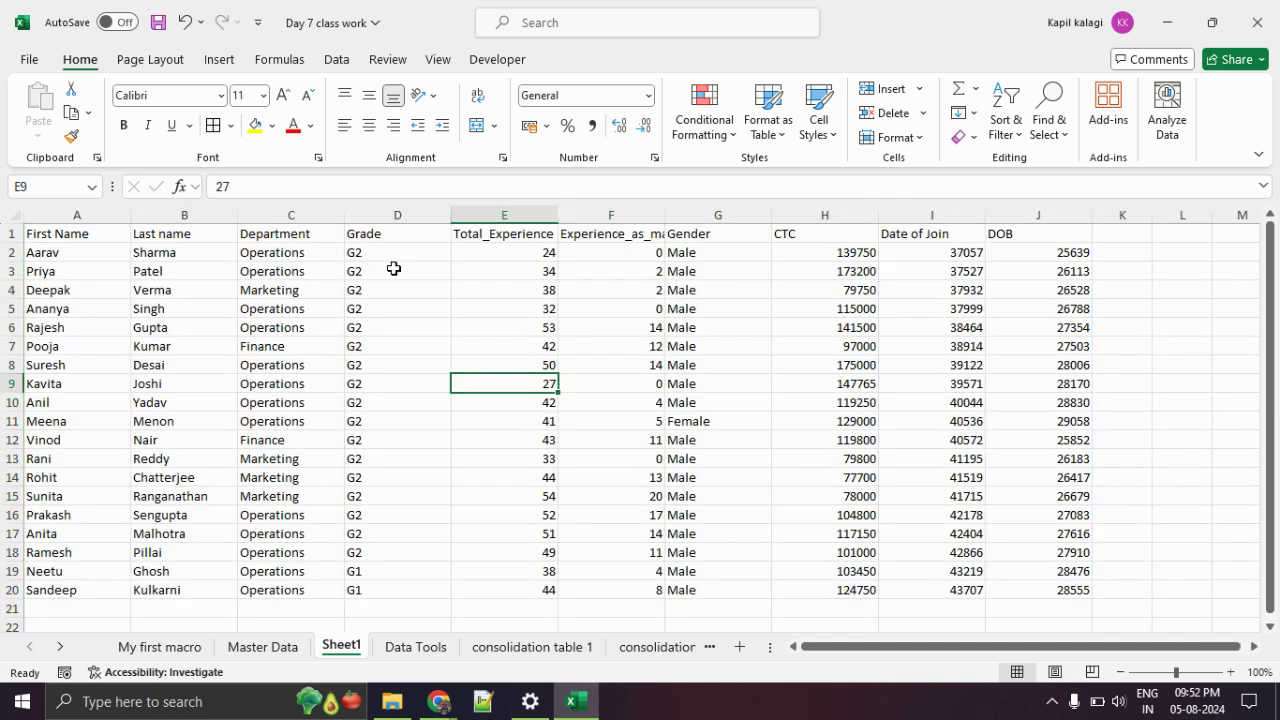
left_click_drag(514, 252, 623, 586)
Set E2:F20 to the Number format with 0 decimal places via Format Cells.
right_click(518, 362)
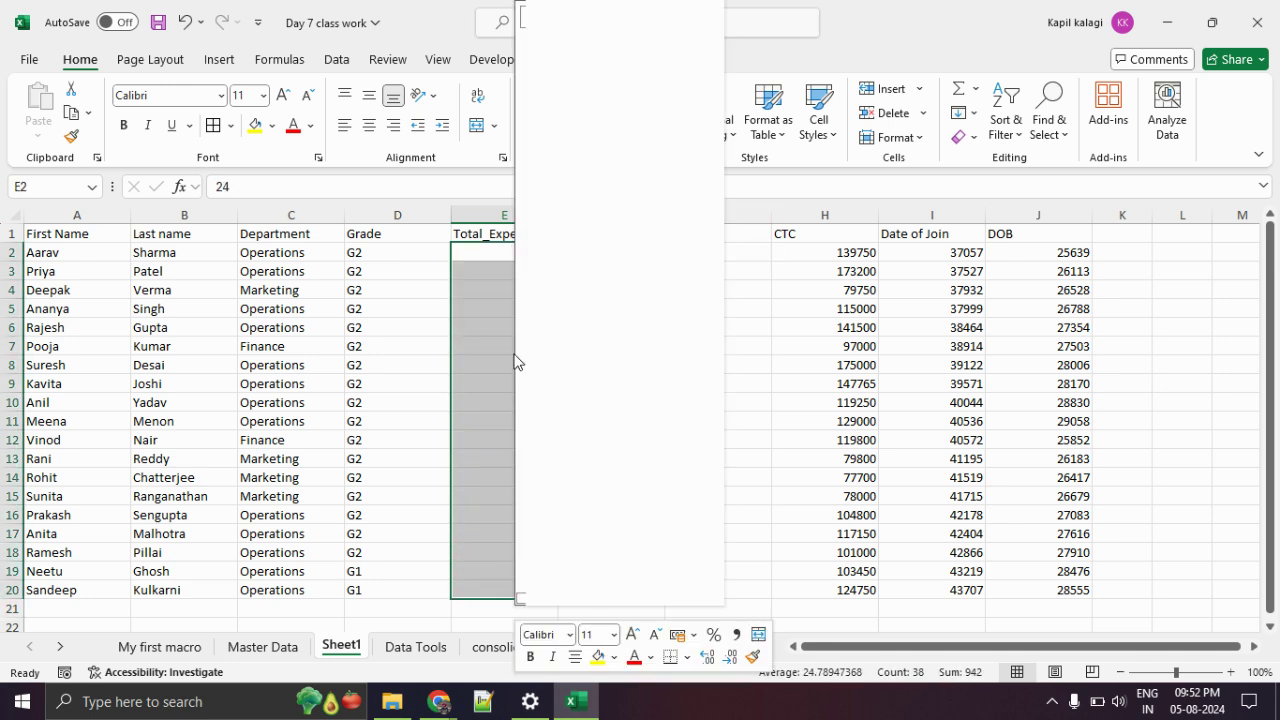
left_click(603, 458)
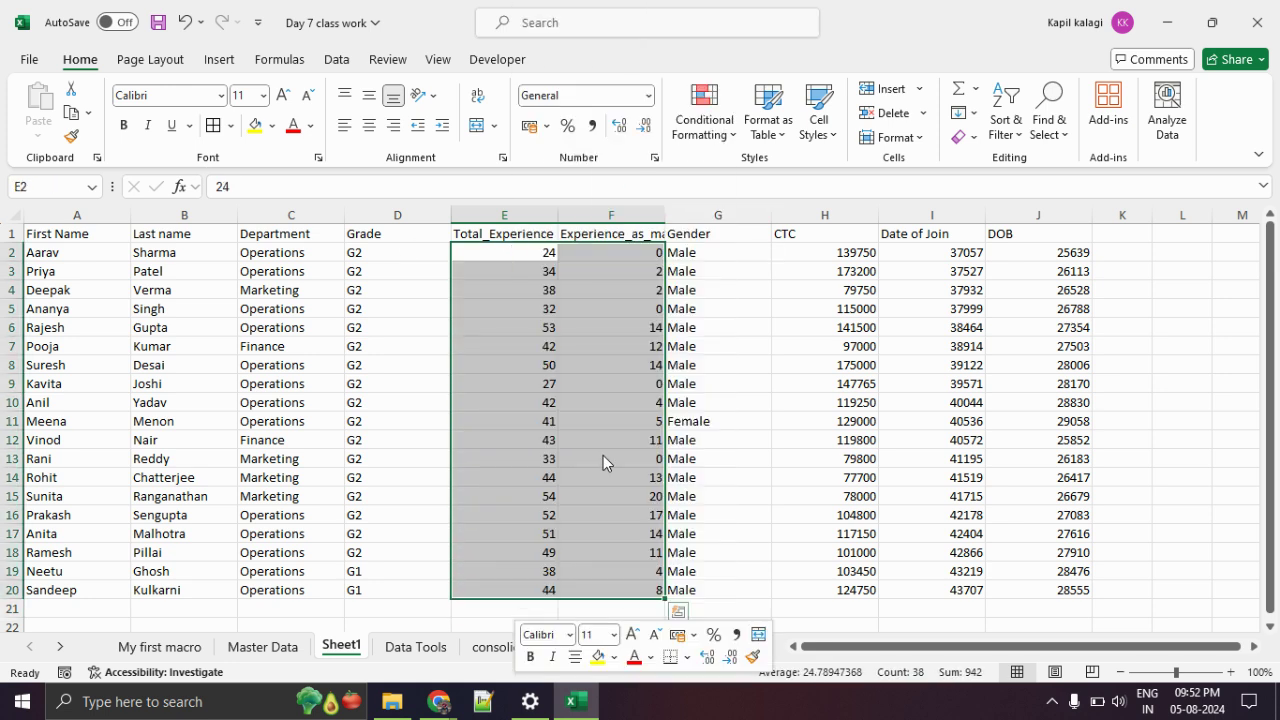
left_click(403, 315)
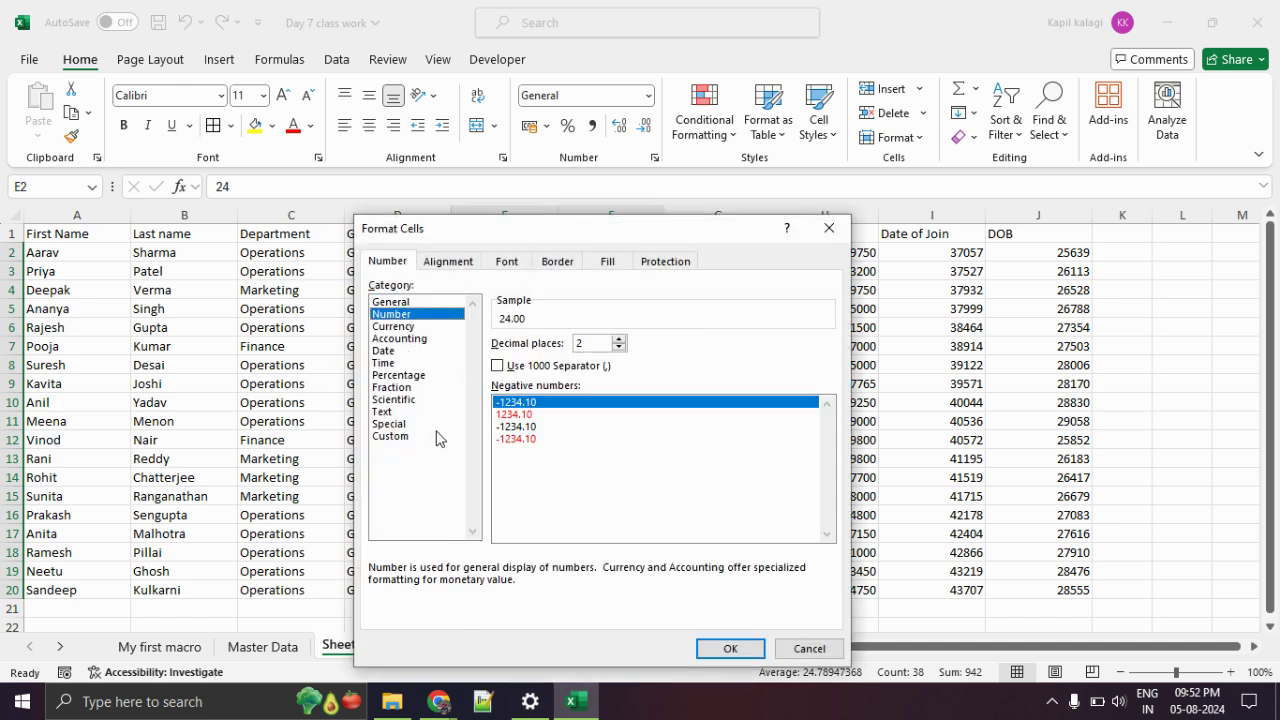
left_click(620, 347)
left_click(620, 347)
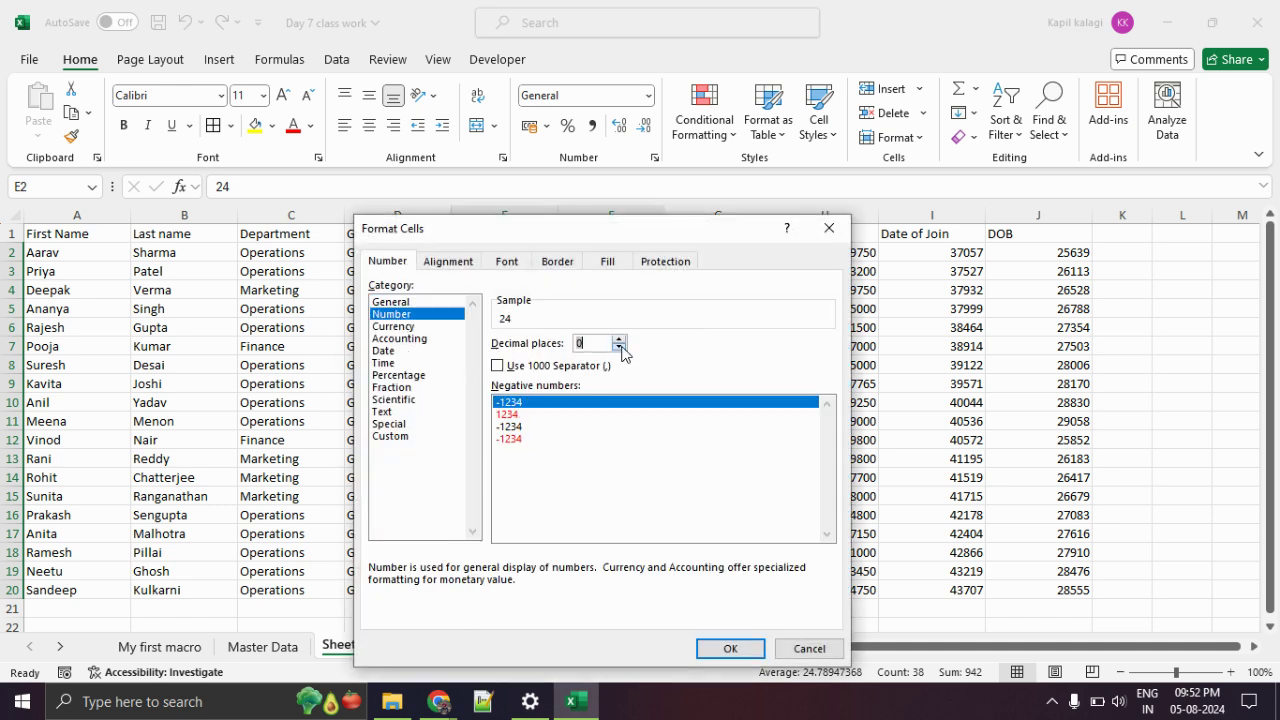
left_click(730, 648)
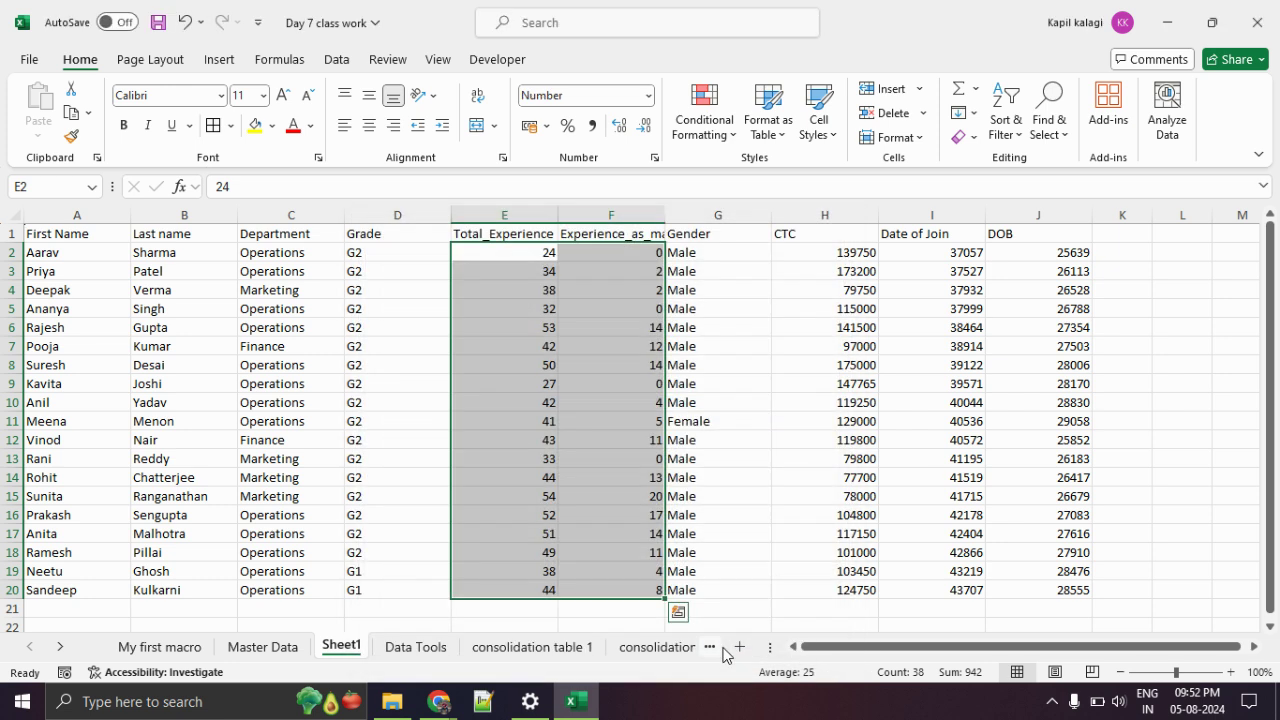
left_click(608, 493)
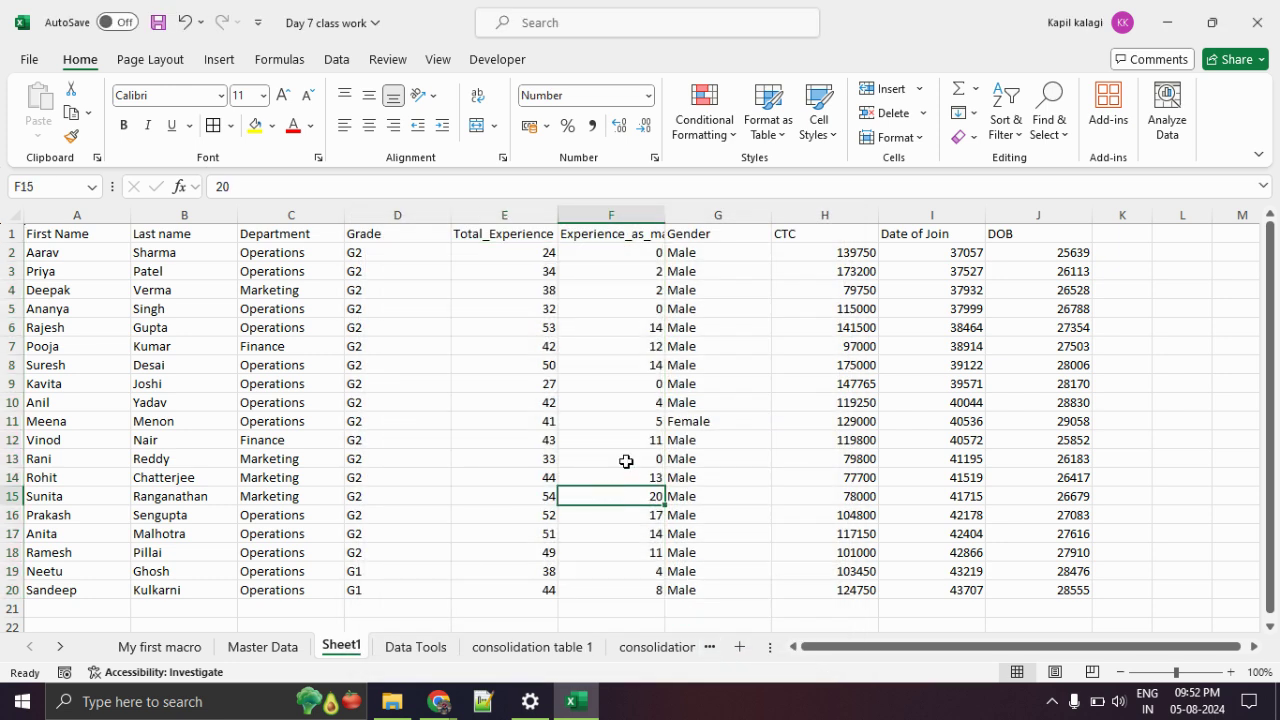
Apply the Text number format to the Gender values G2:G20, then select the CTC values H2:H20.
left_click_drag(718, 256, 720, 591)
right_click(714, 494)
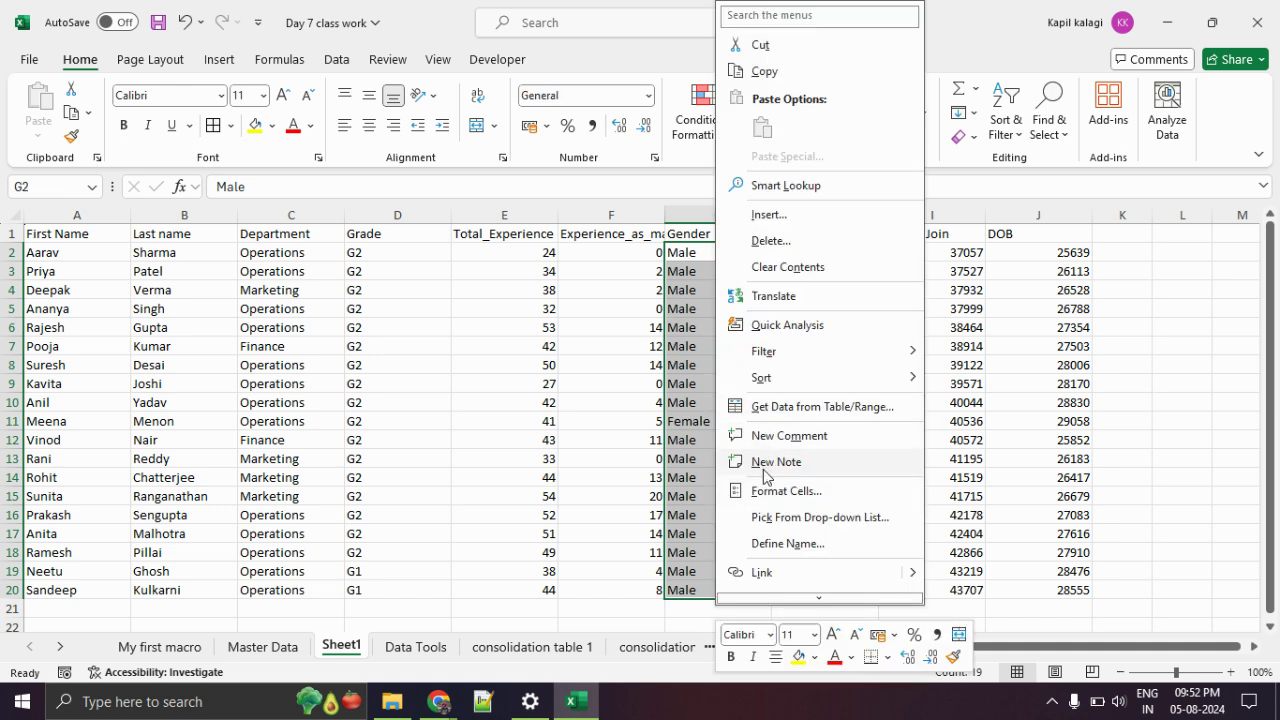
left_click(766, 490)
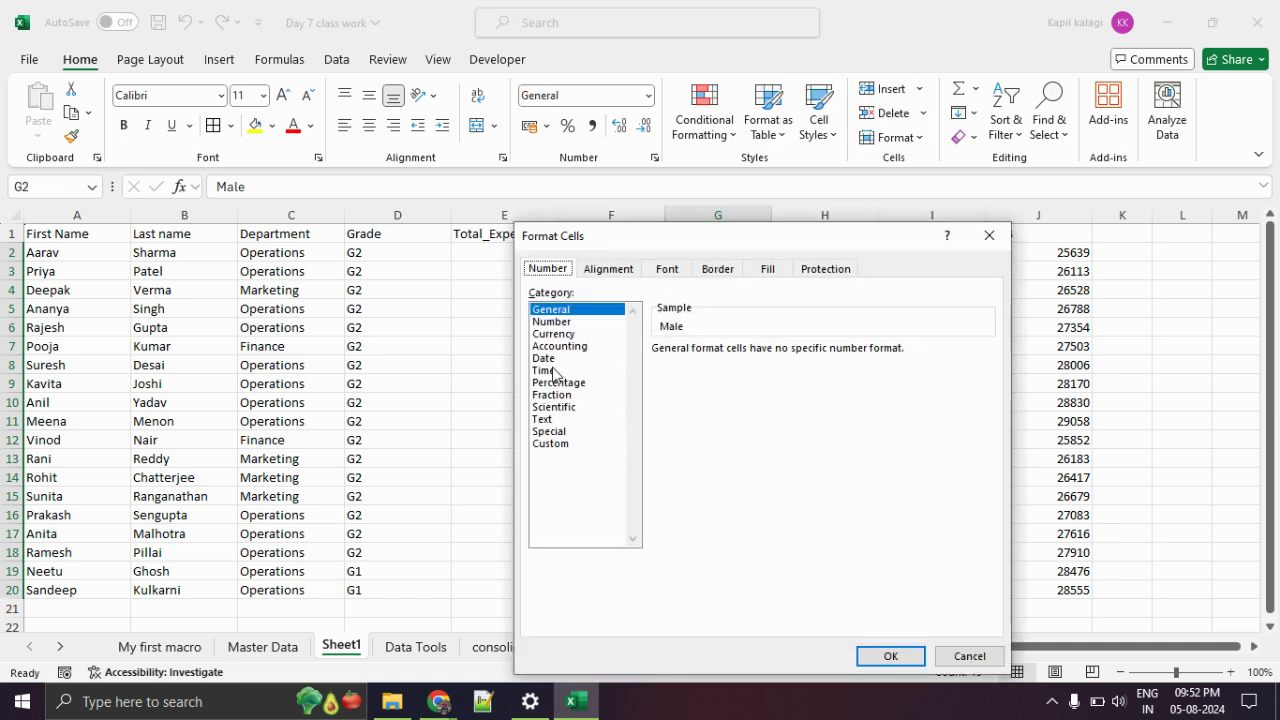
left_click(542, 419)
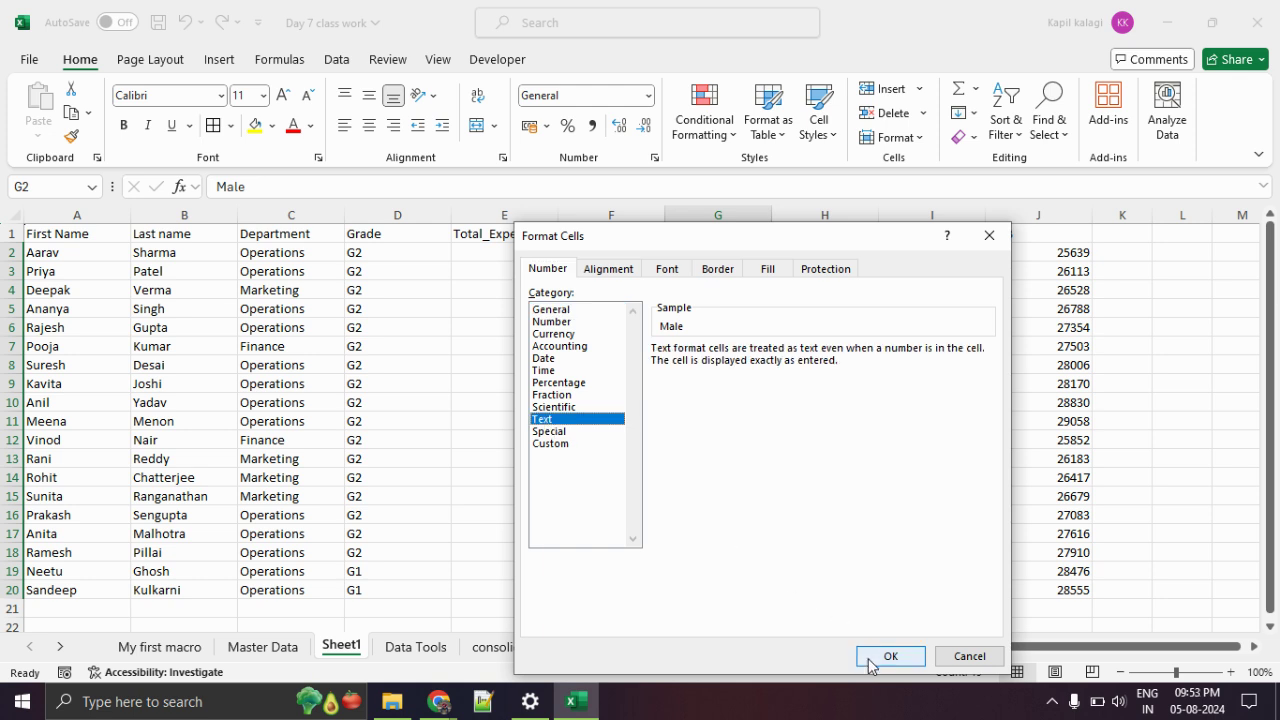
left_click(876, 657)
left_click(820, 383)
left_click_drag(826, 253, 834, 591)
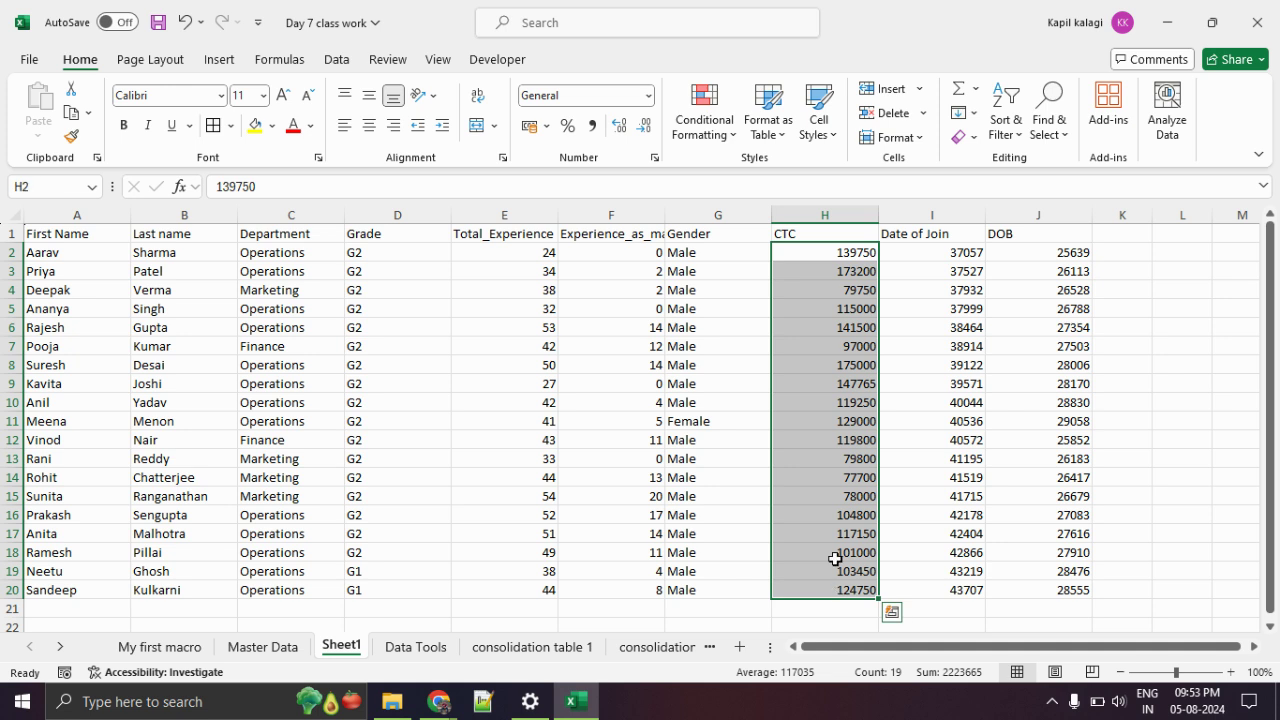
Format H2:H20 as ₹ Currency with 2 decimals, then select the Date of Join and DOB values.
right_click(797, 354)
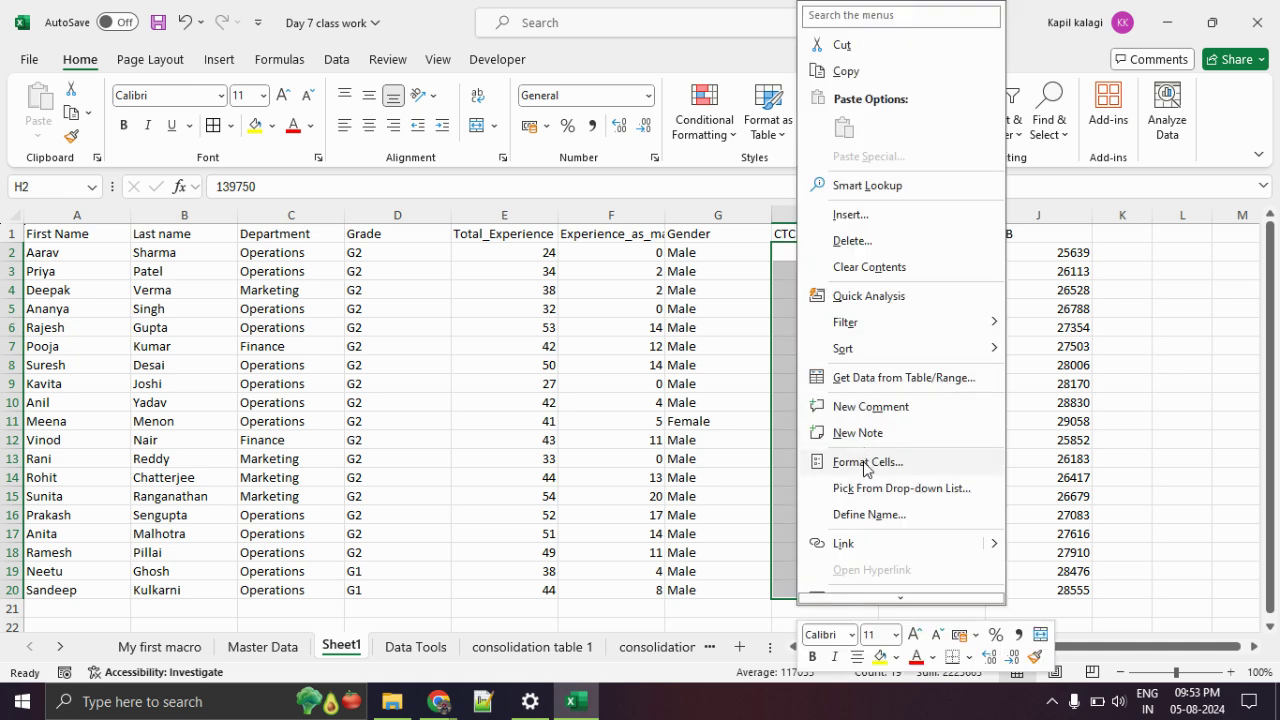
left_click(866, 463)
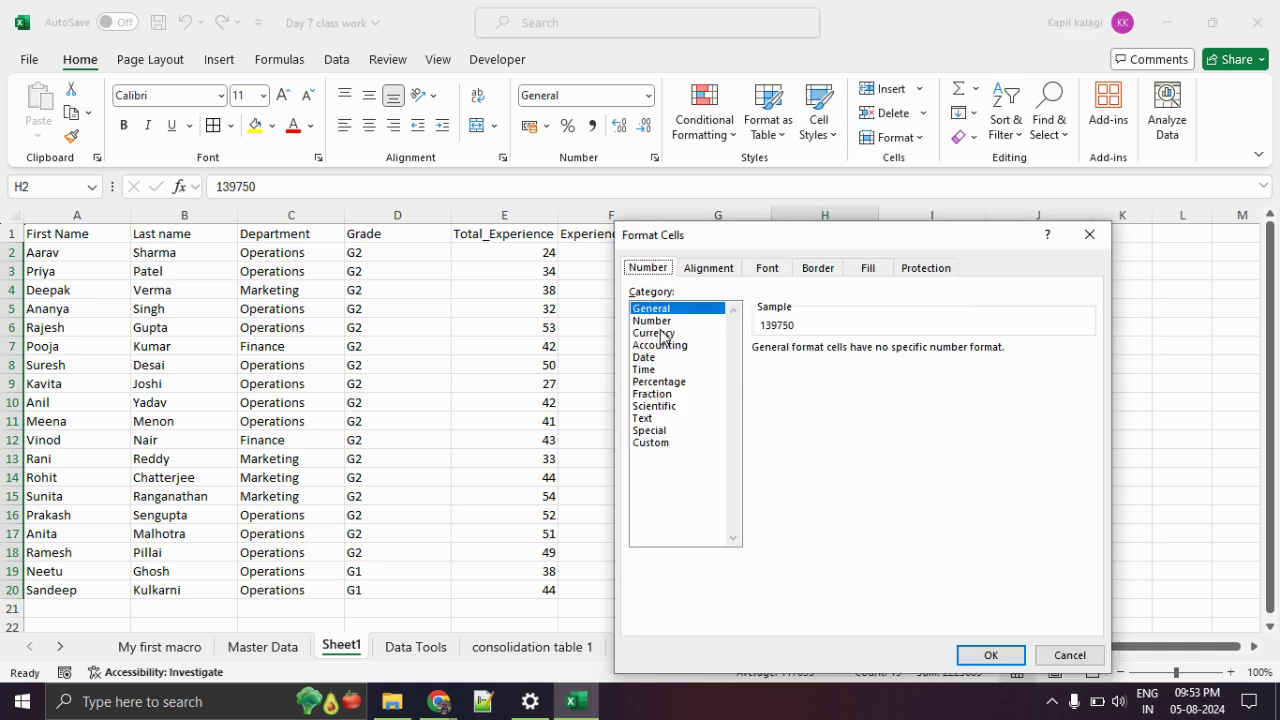
left_click(663, 336)
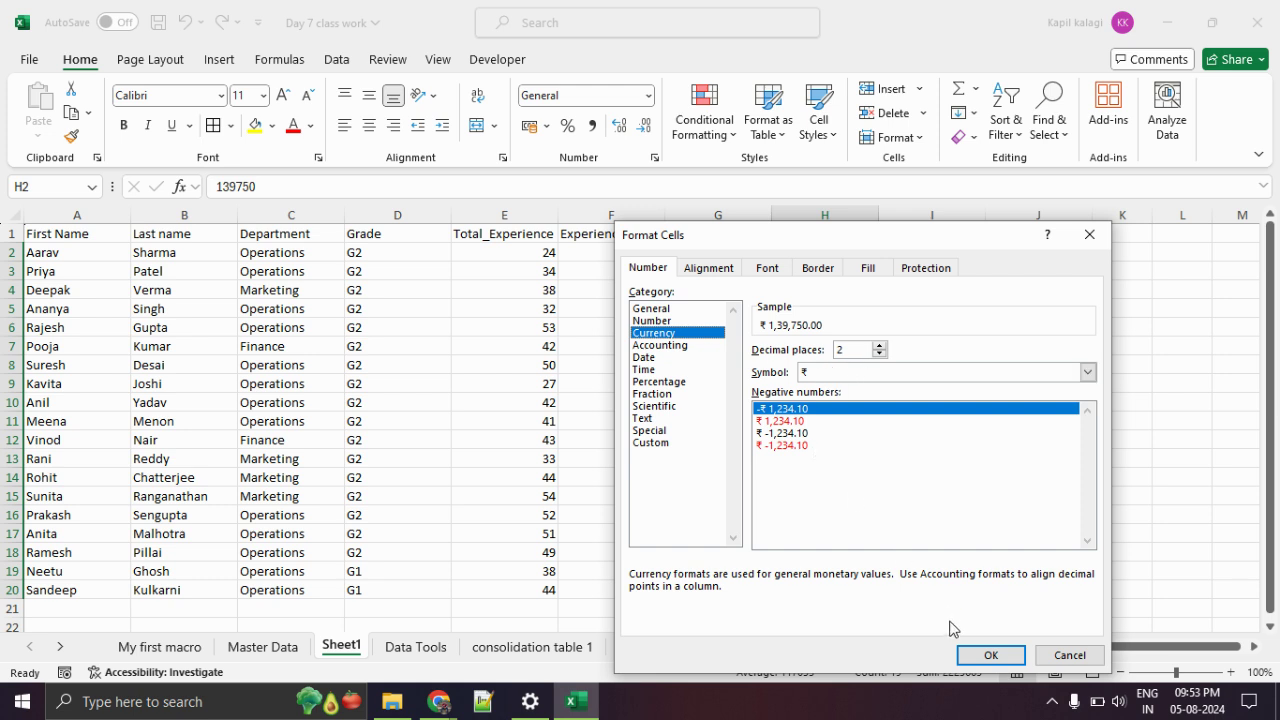
left_click(988, 655)
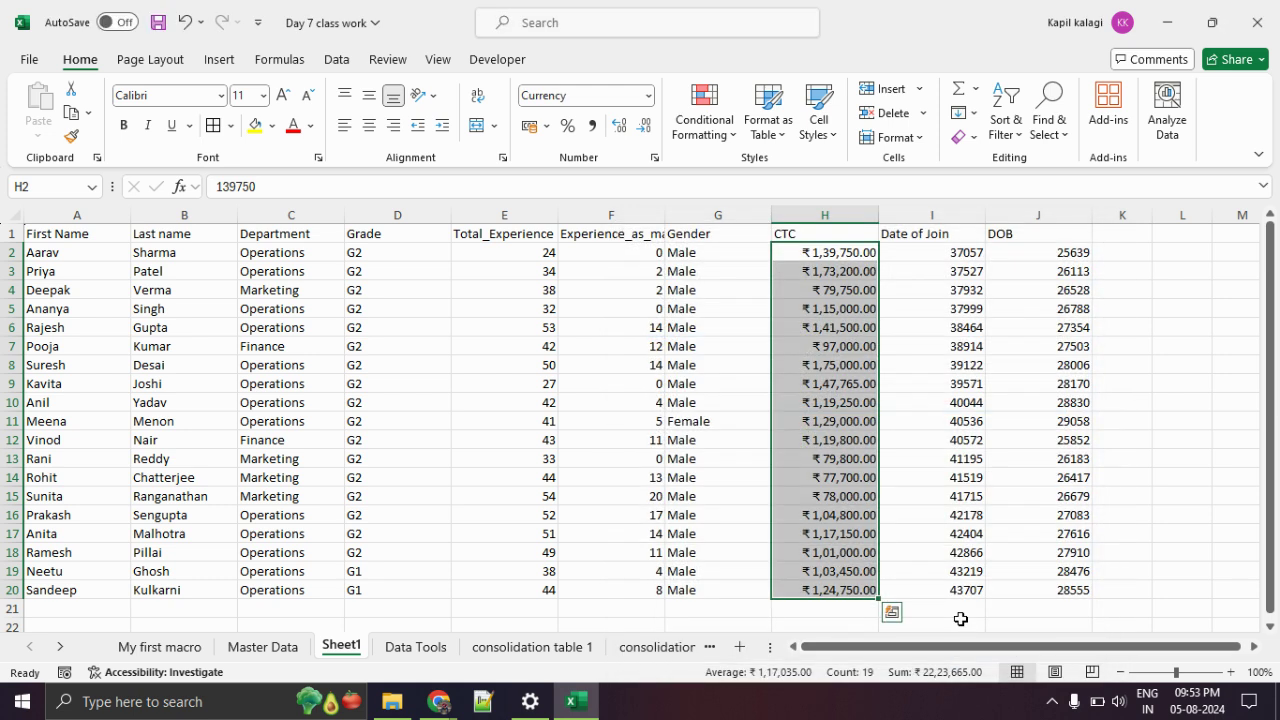
left_click(902, 438)
left_click_drag(955, 252, 1033, 588)
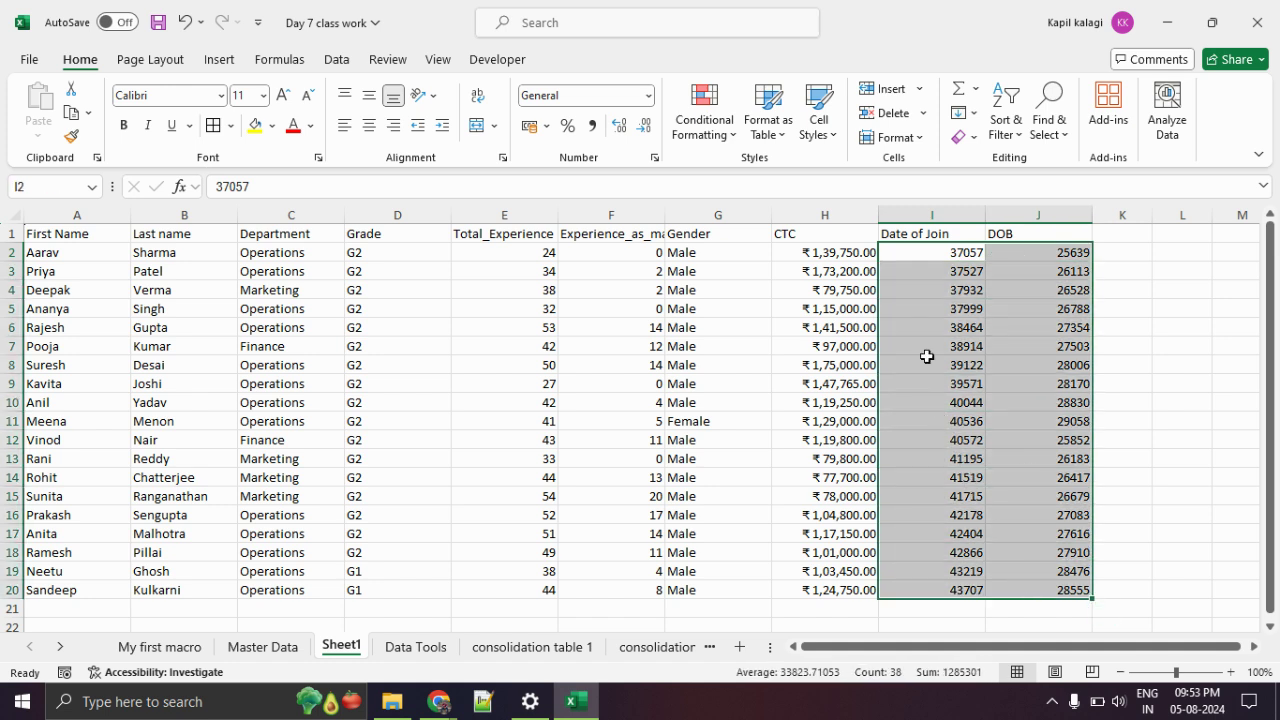
right_click(928, 360)
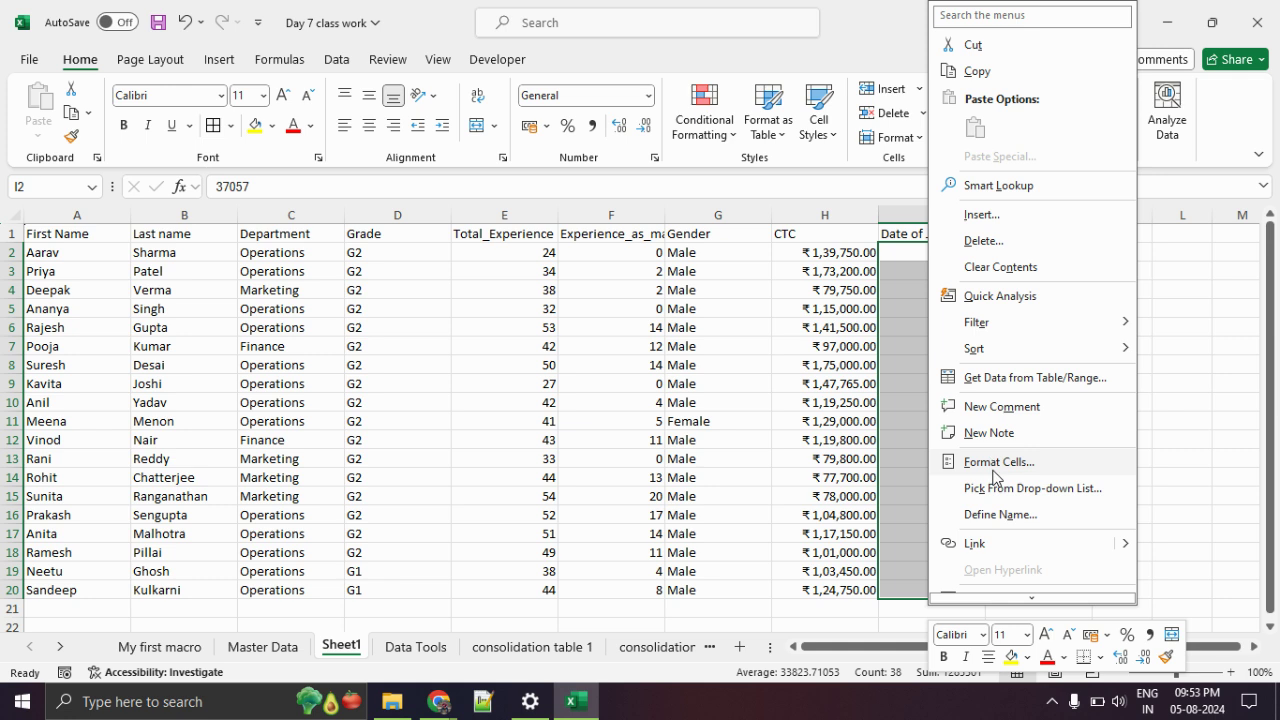
left_click(995, 462)
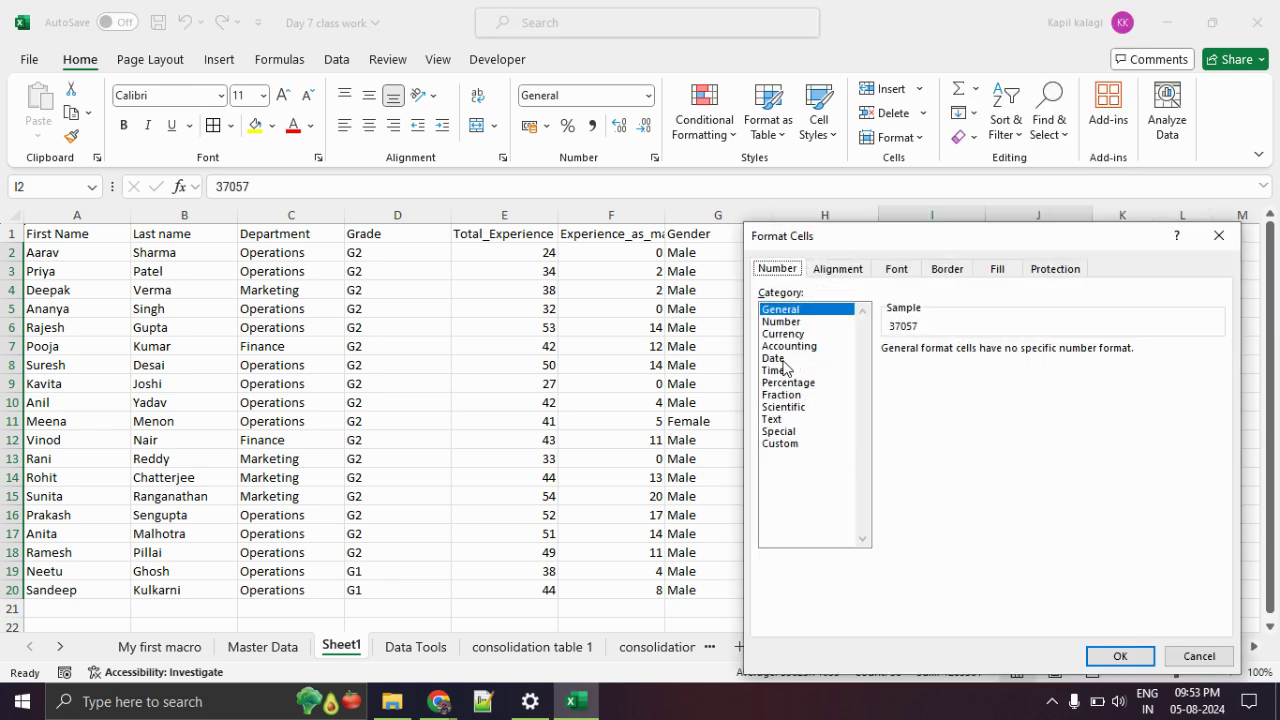
left_click(775, 358)
left_click_drag(840, 244, 575, 174)
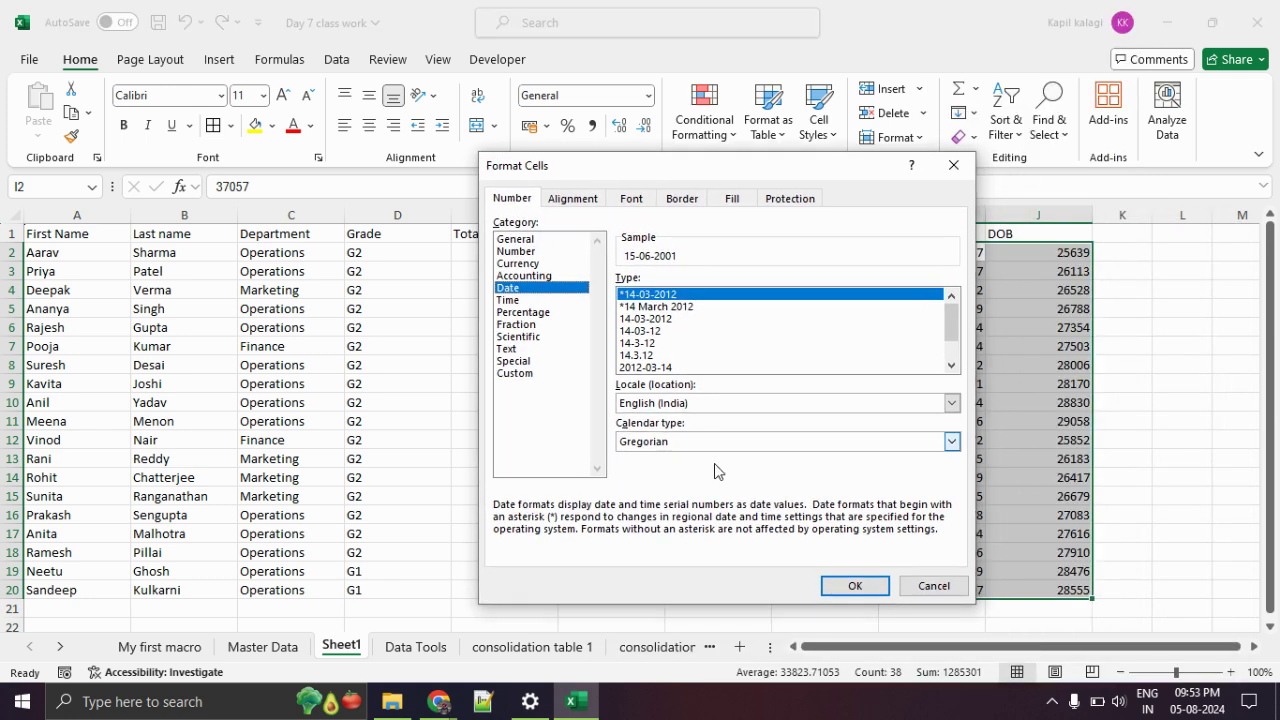
left_click(853, 586)
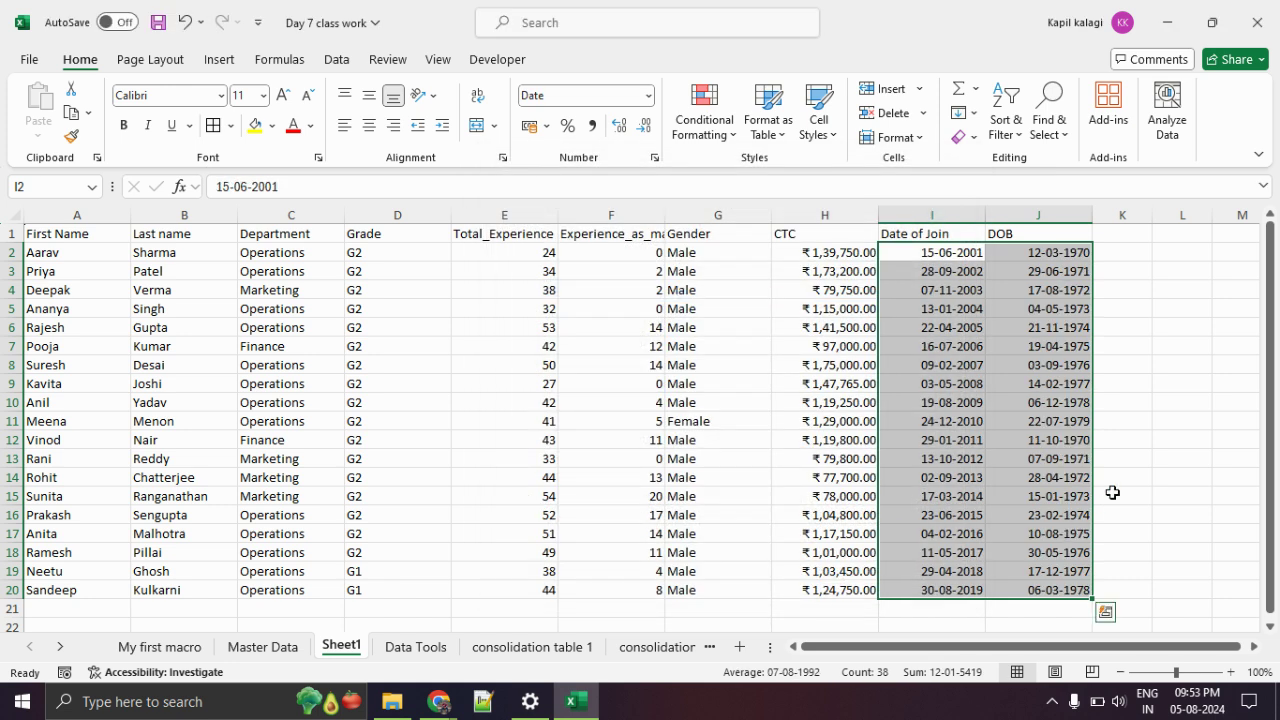
left_click(1156, 457)
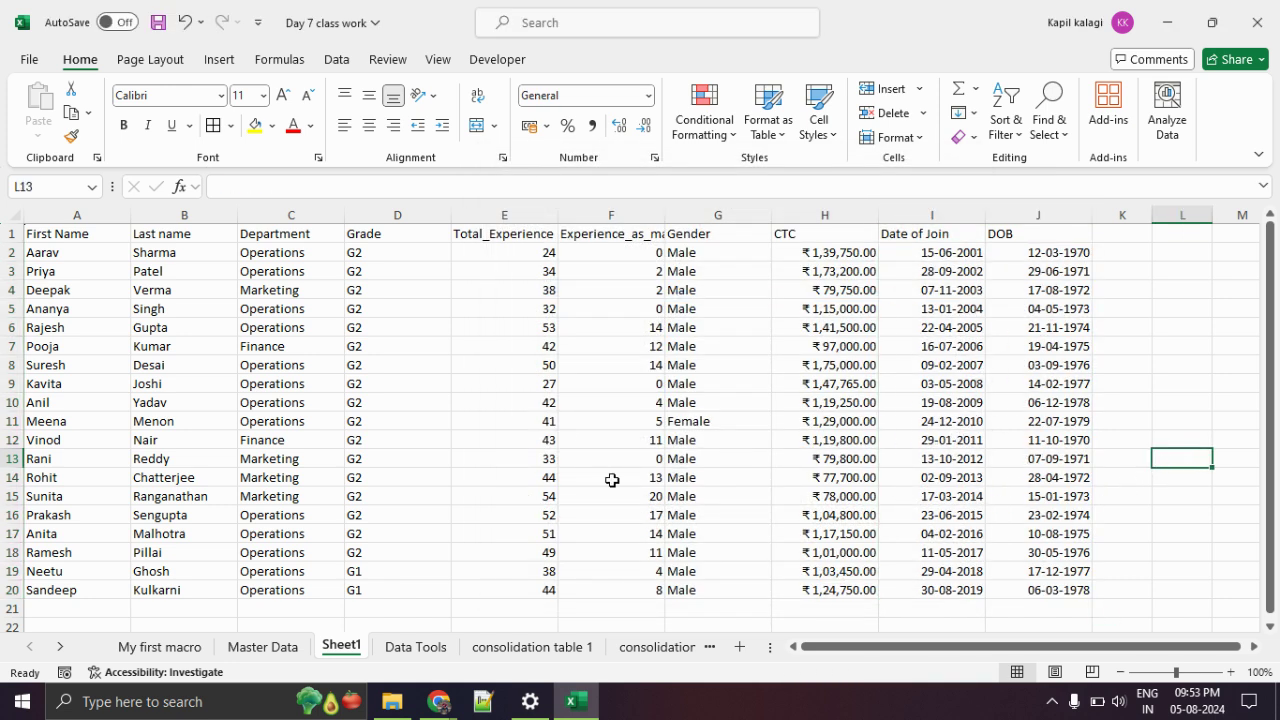
Center the header row A1:J1 both vertically and horizontally.
left_click_drag(72, 236, 1021, 232)
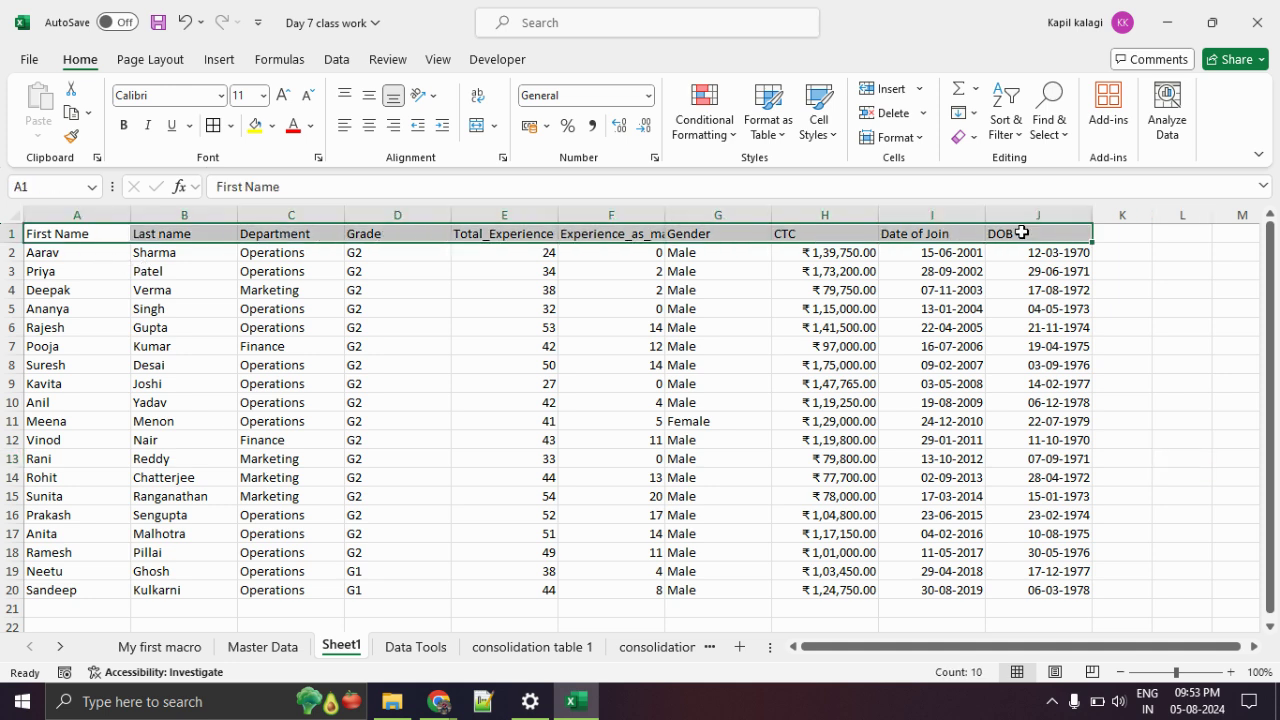
left_click(369, 97)
left_click(371, 125)
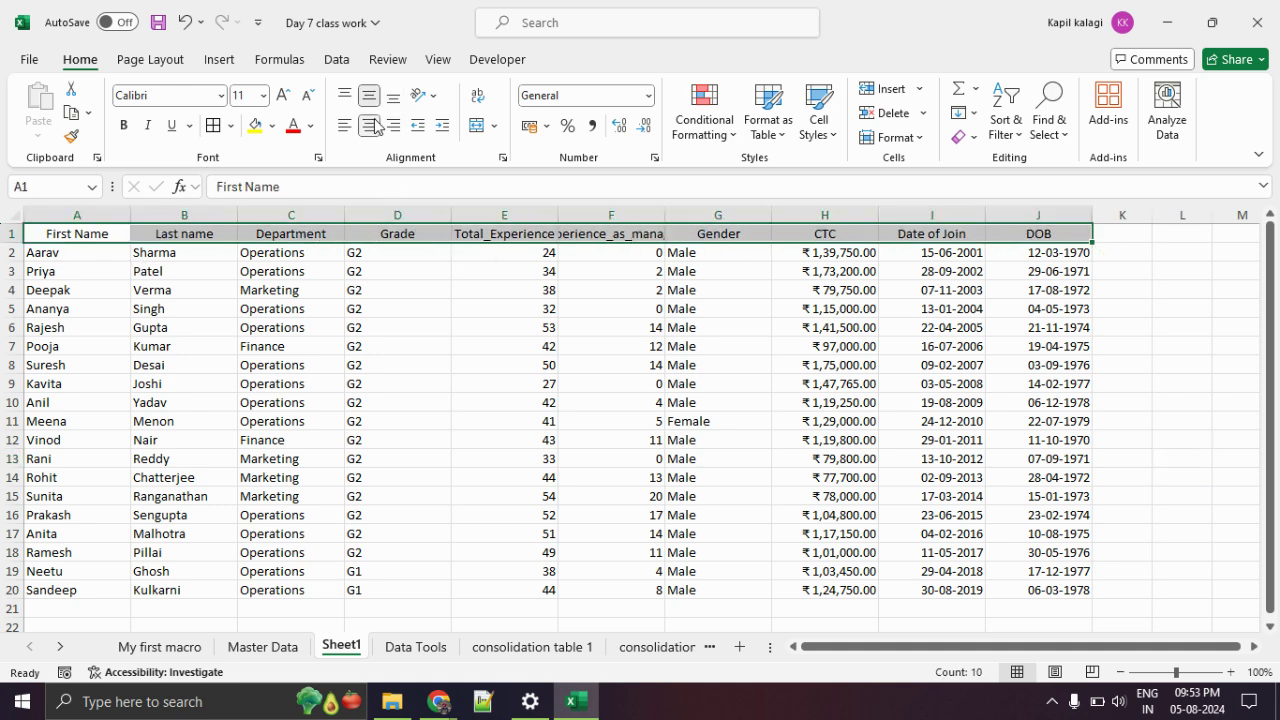
left_click(424, 379)
Apply All Borders to the whole employee table A1:J20.
left_click_drag(57, 231, 1083, 593)
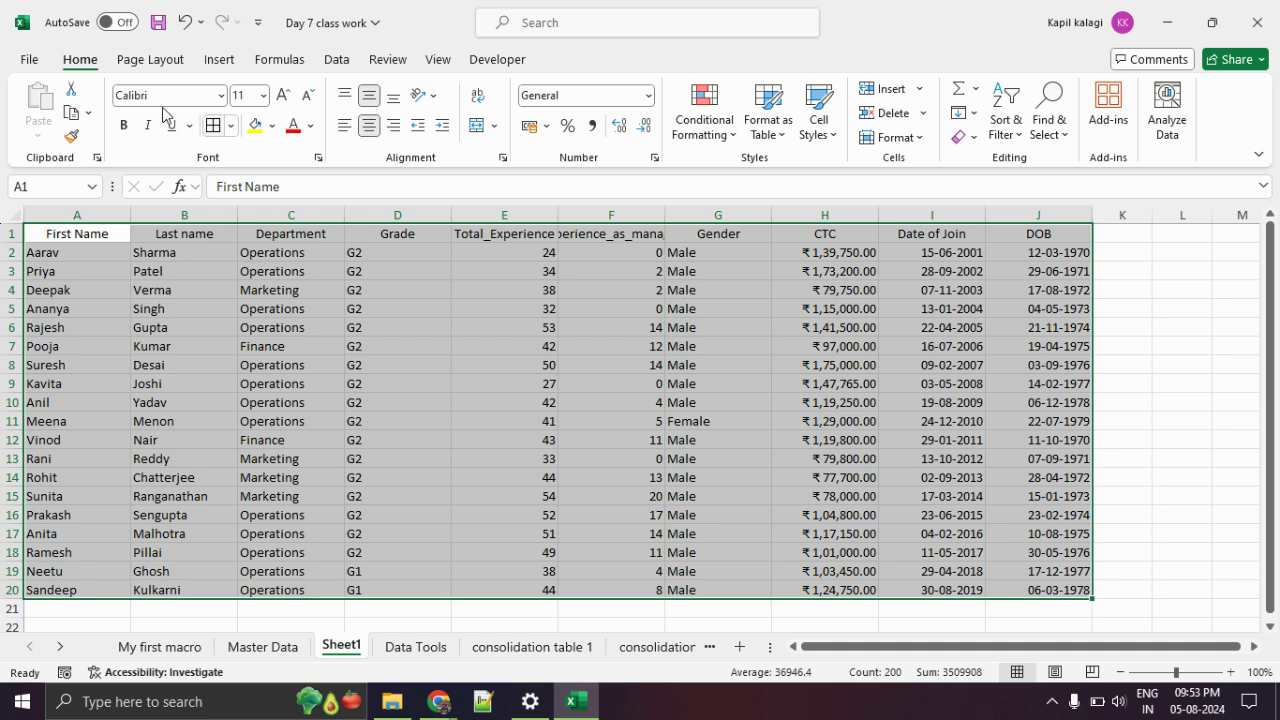
left_click(224, 130)
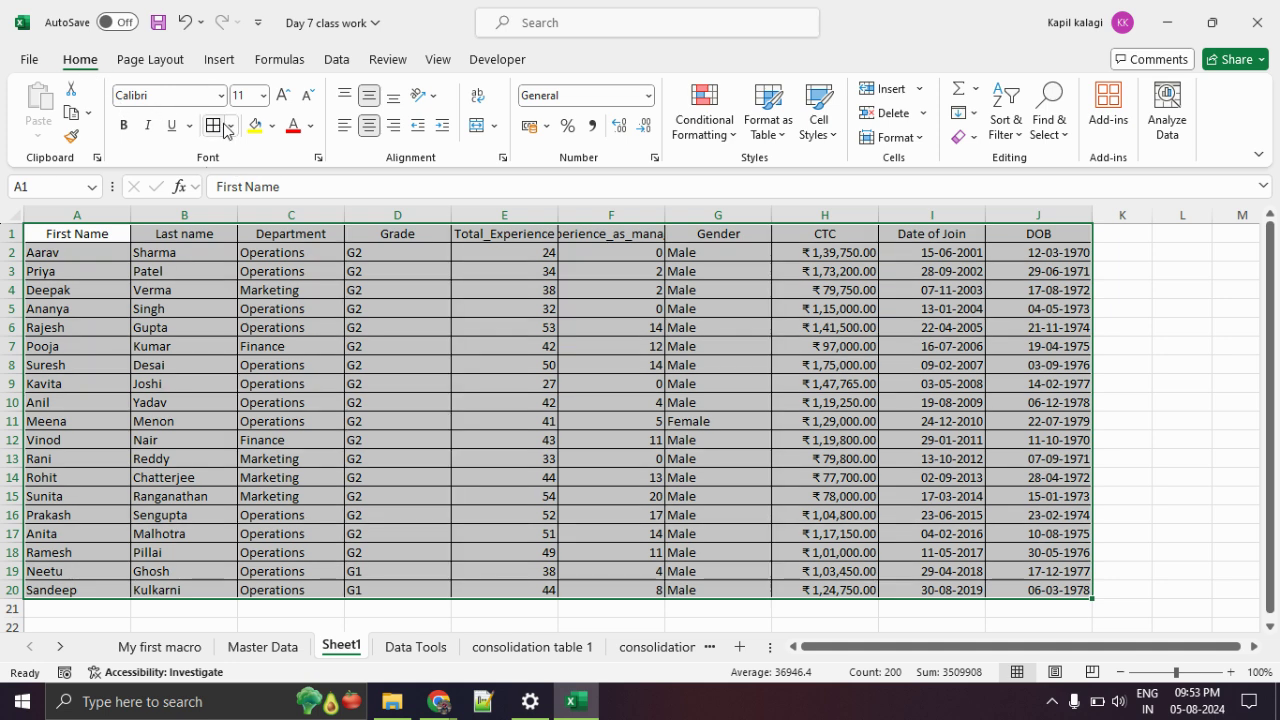
left_click(229, 128)
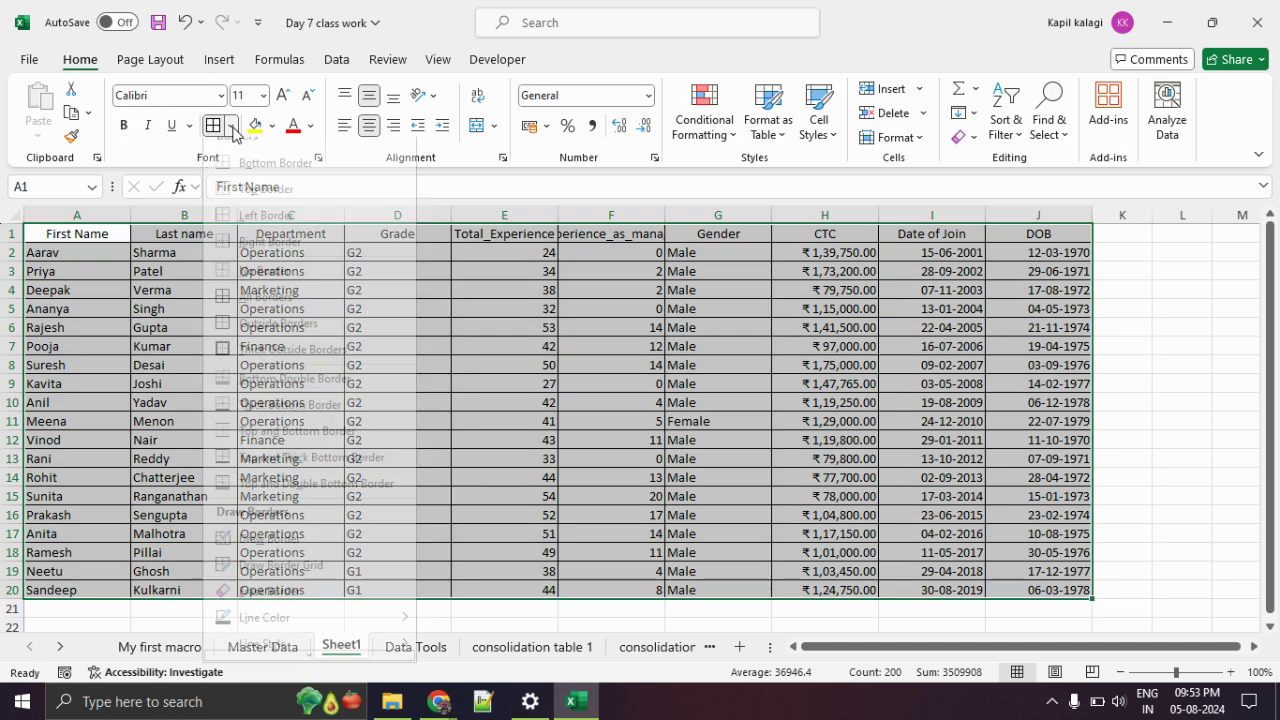
left_click(282, 322)
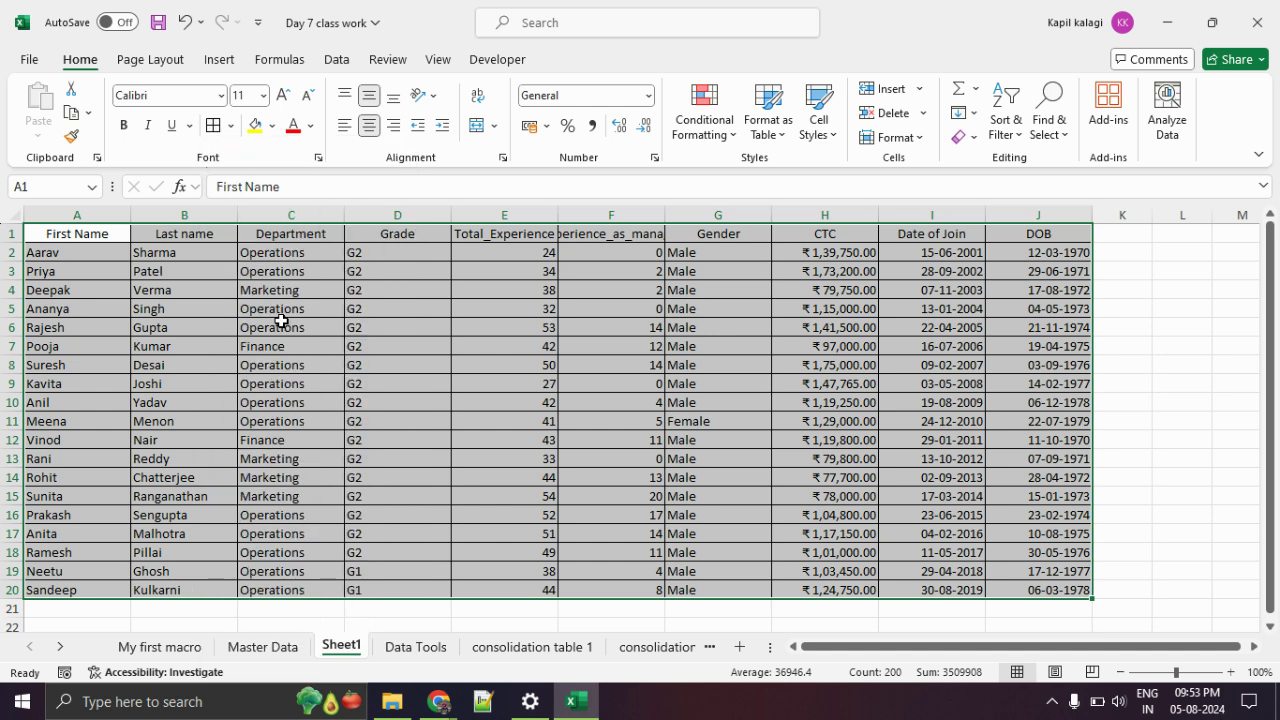
left_click(210, 325)
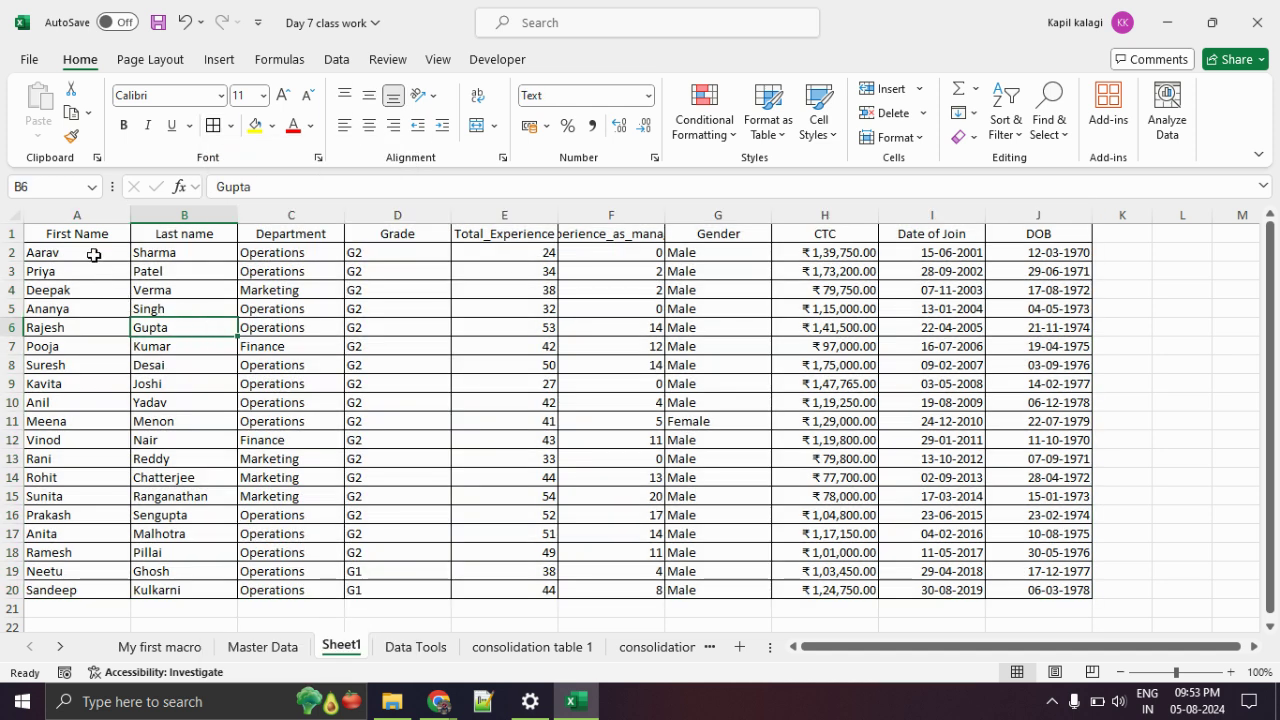
Center the employee data cells vertically and horizontally.
left_click_drag(89, 251, 1007, 590)
left_click(369, 95)
left_click(367, 127)
left_click(470, 436)
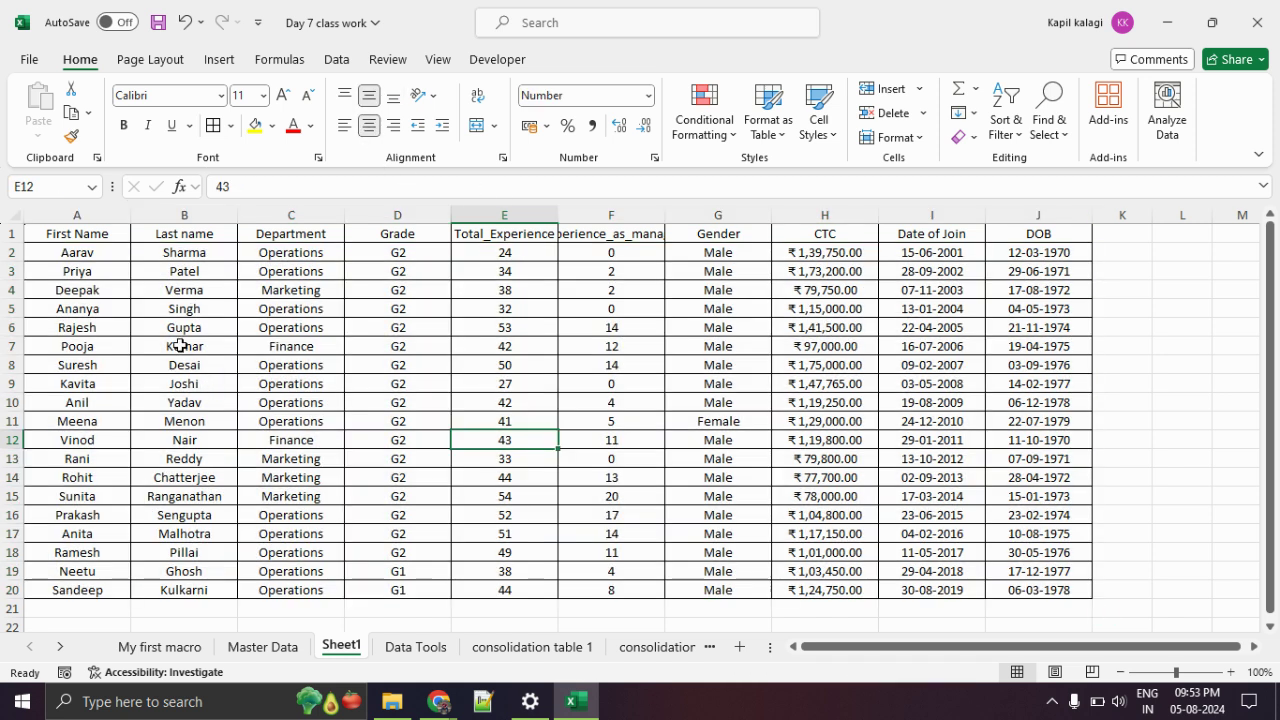
Give the header row A1:J1 a yellow fill and widen column F to fit Experience_as_manager.
left_click_drag(72, 232, 1003, 240)
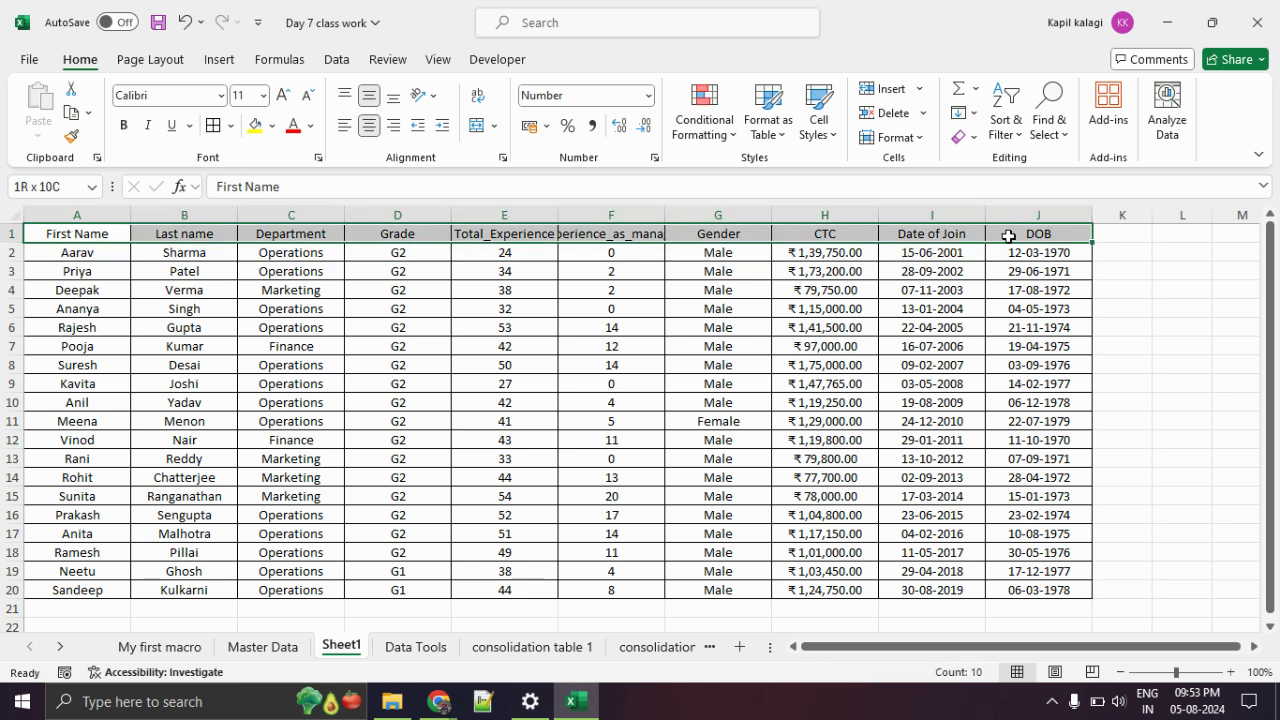
left_click(255, 125)
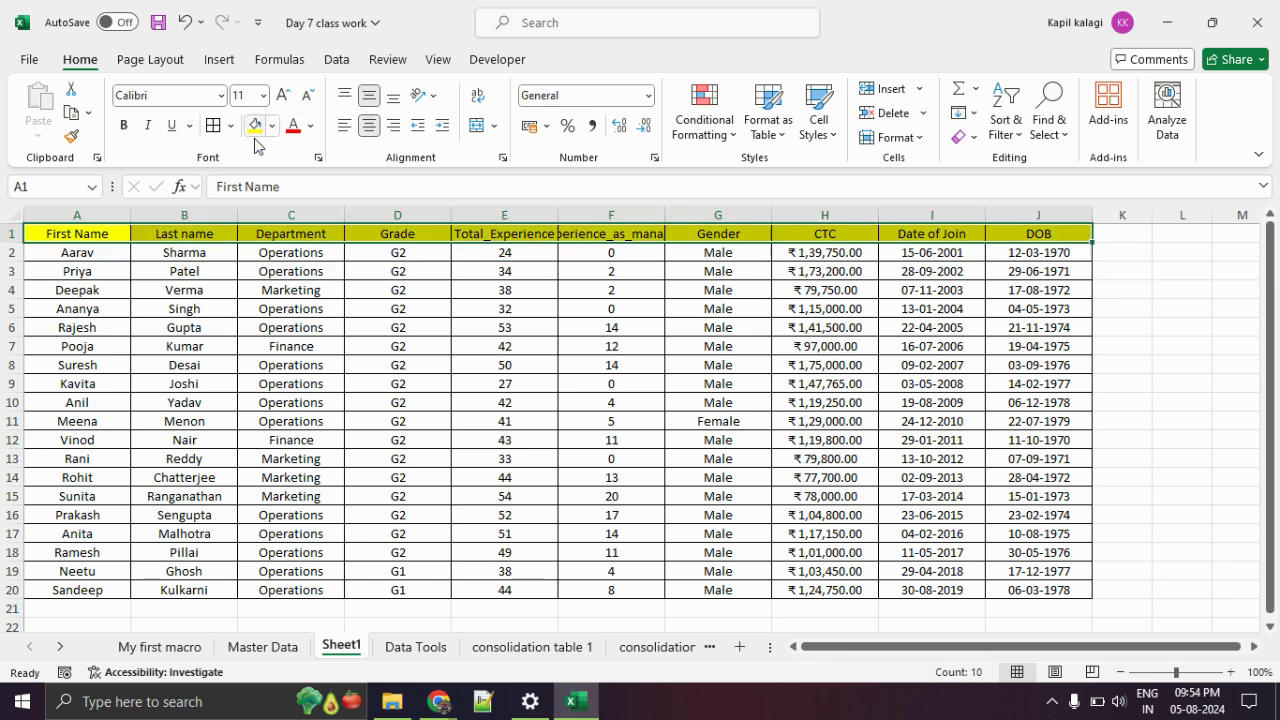
left_click(490, 441)
left_click(1155, 421)
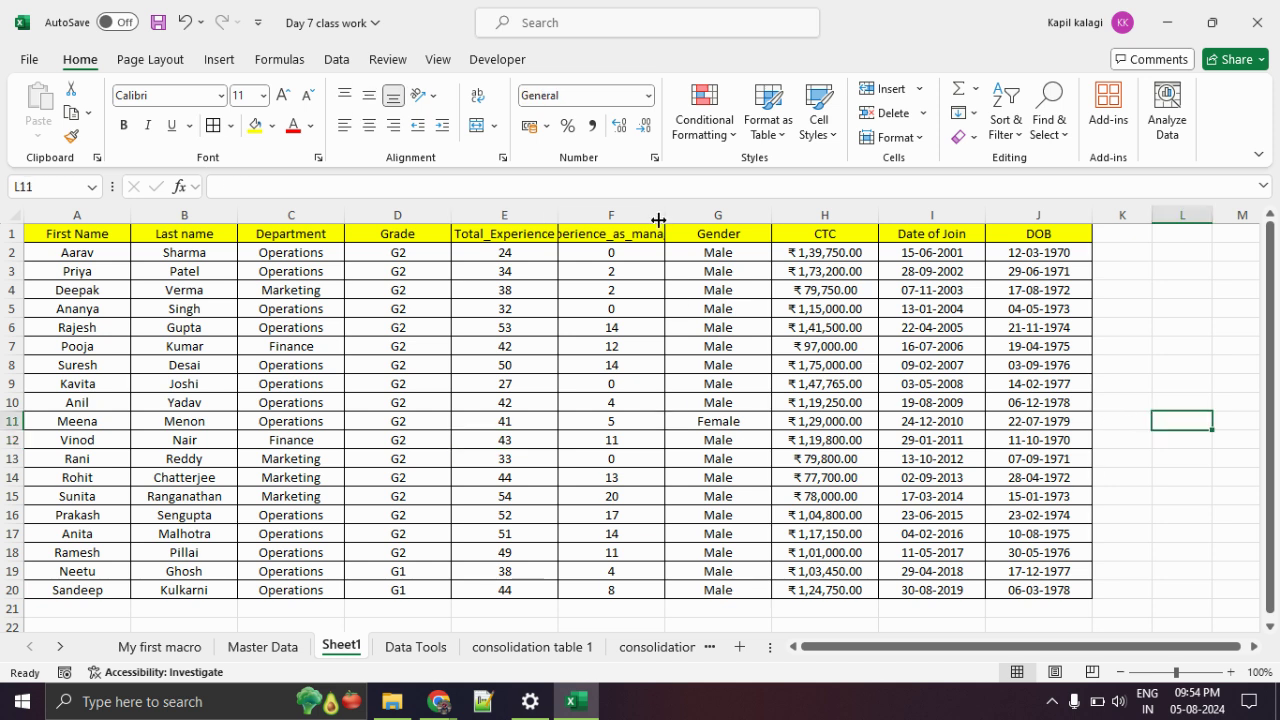
left_click_drag(659, 212, 710, 213)
left_click(704, 309)
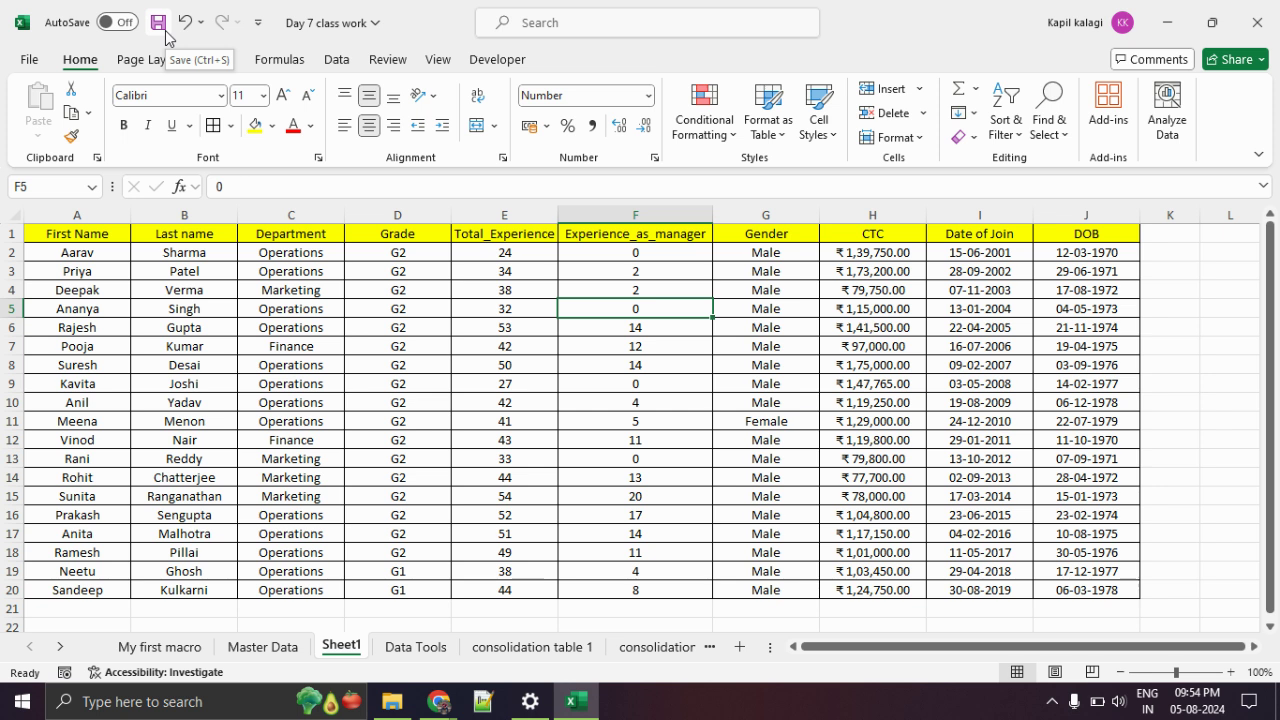
Go back to Sheet1 and launch the Visual Basic editor from the Developer tab.
left_click(199, 650)
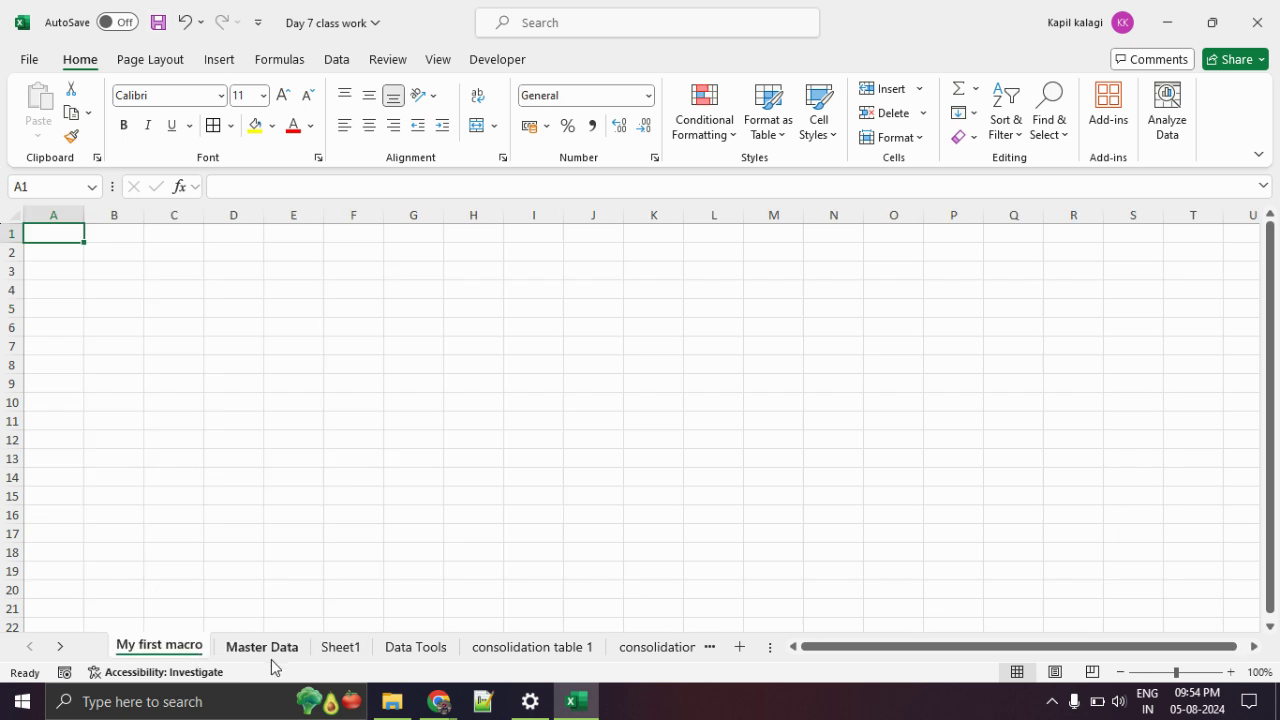
left_click(334, 655)
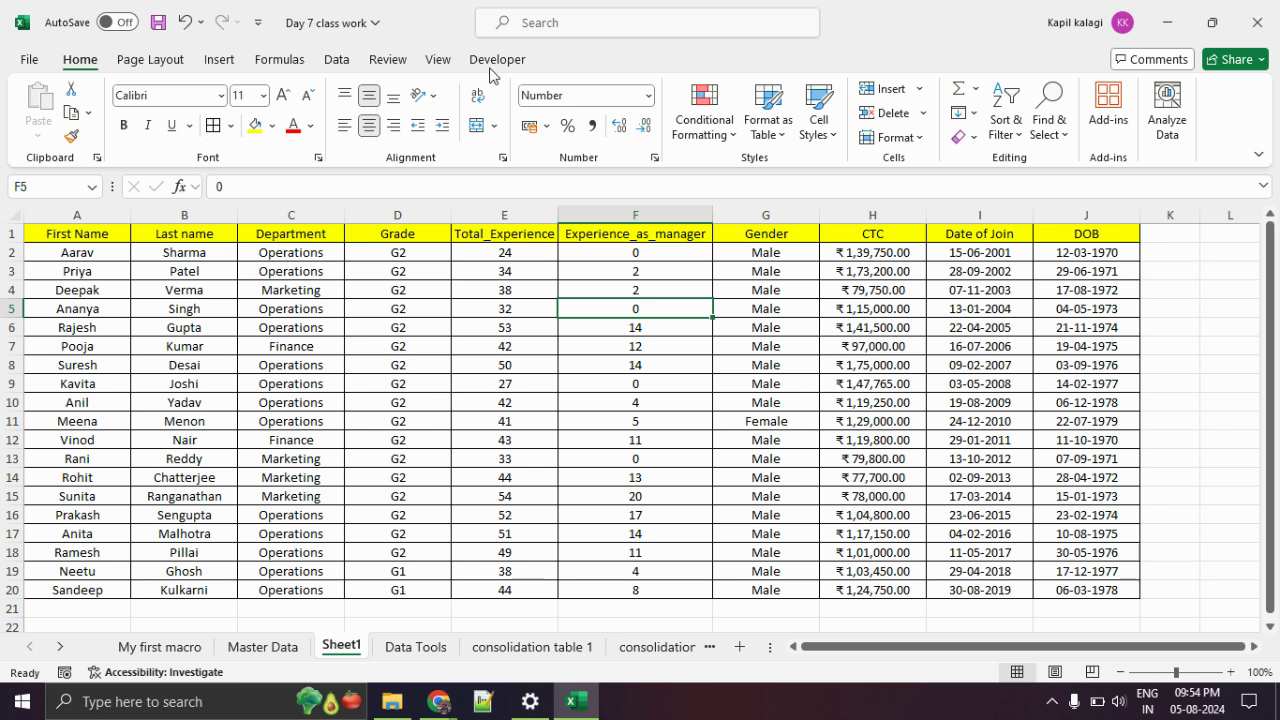
left_click(494, 62)
left_click(38, 118)
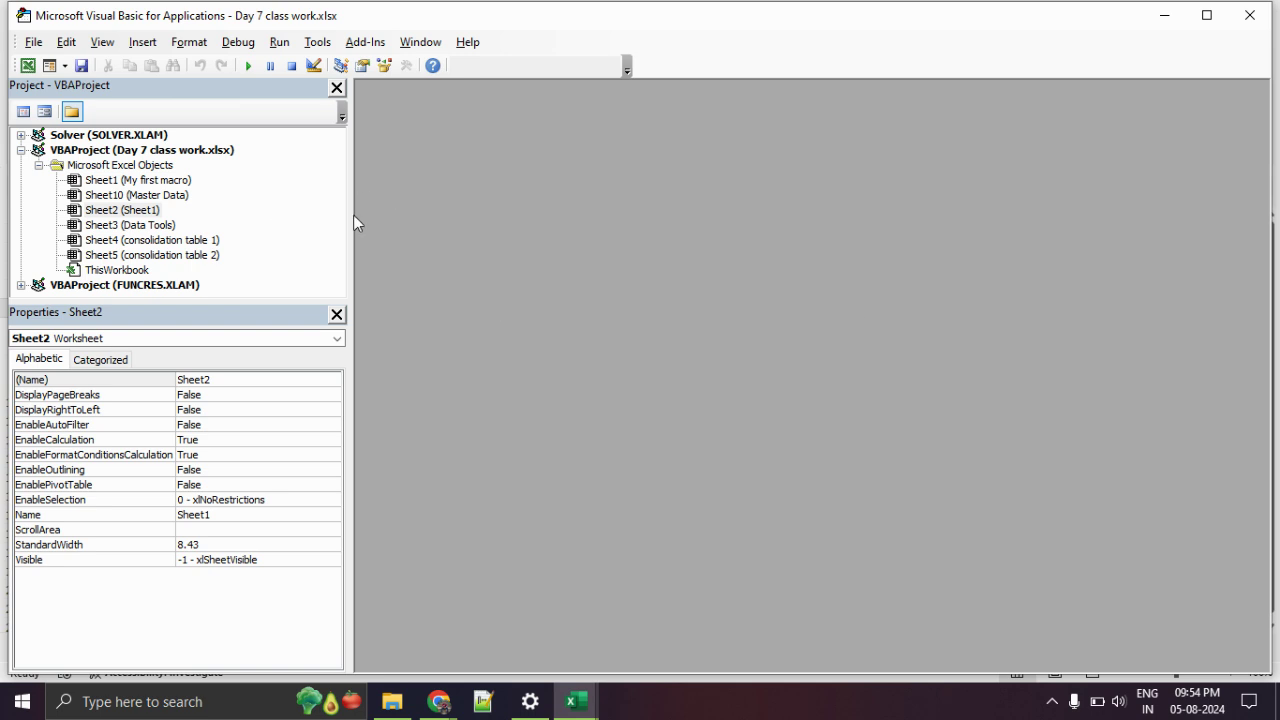
Open the code window for Sheet4 (consolidation table 1) in the Project pane.
left_click(138, 227)
double_click(138, 241)
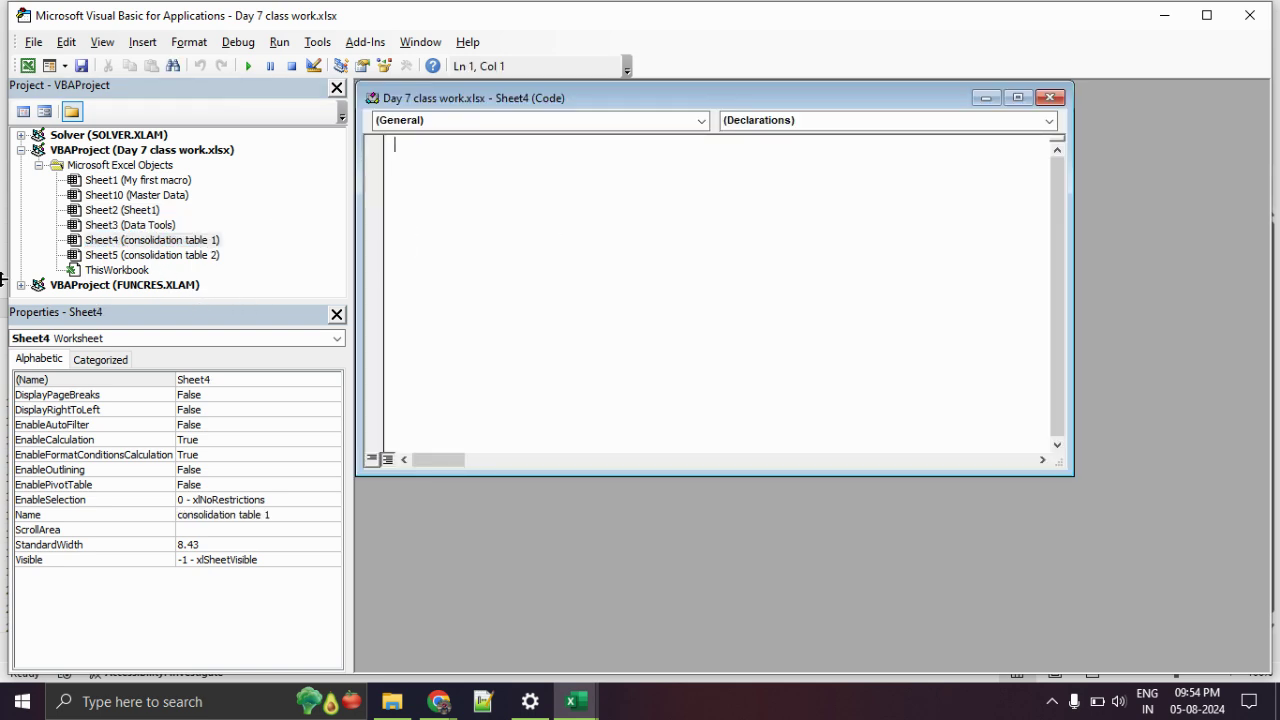
mouse_move(208, 154)
left_mouse_down()
mouse_move(4, 219)
mouse_move(314, 229)
left_mouse_up()
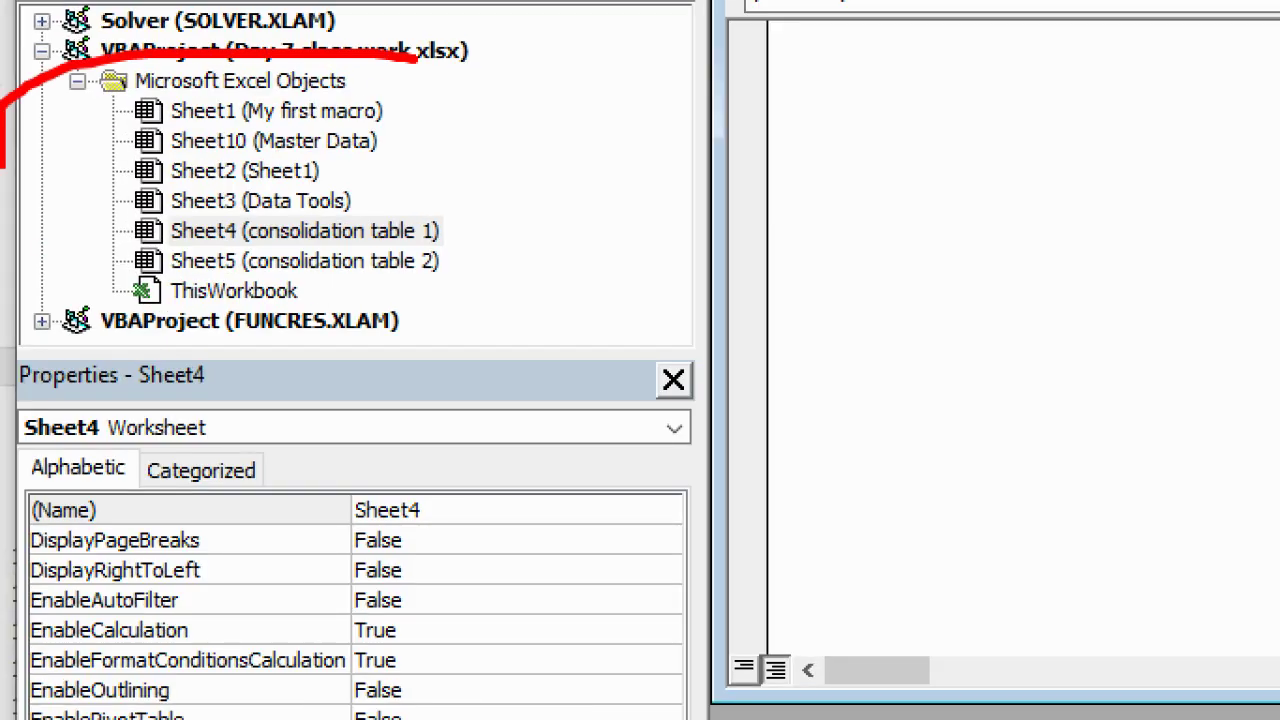
left_click_drag(628, 210, 376, 82)
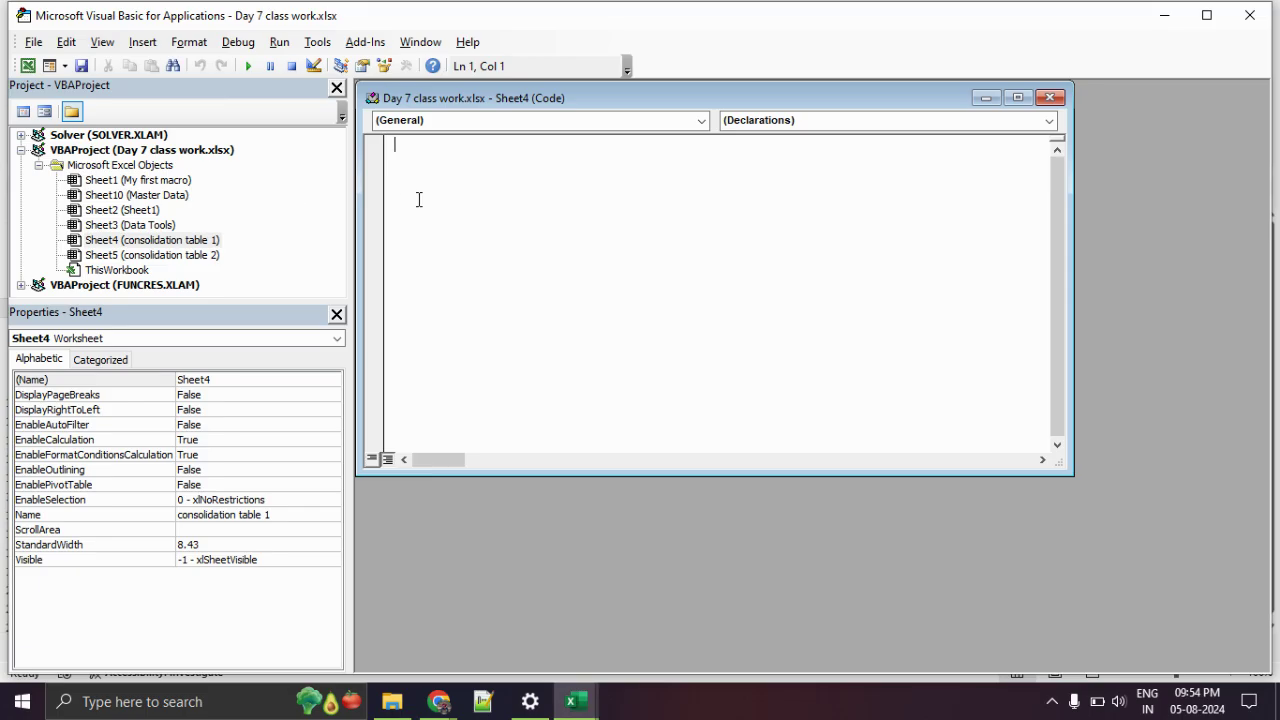
Type two random lines 'haskjhdlasjl' and 'asnkdanskd;a', dismiss the compile error, and select all the code.
type("haskjhdlasjl")
key("Return")
type("asnkdanskd;a")
key("Return")
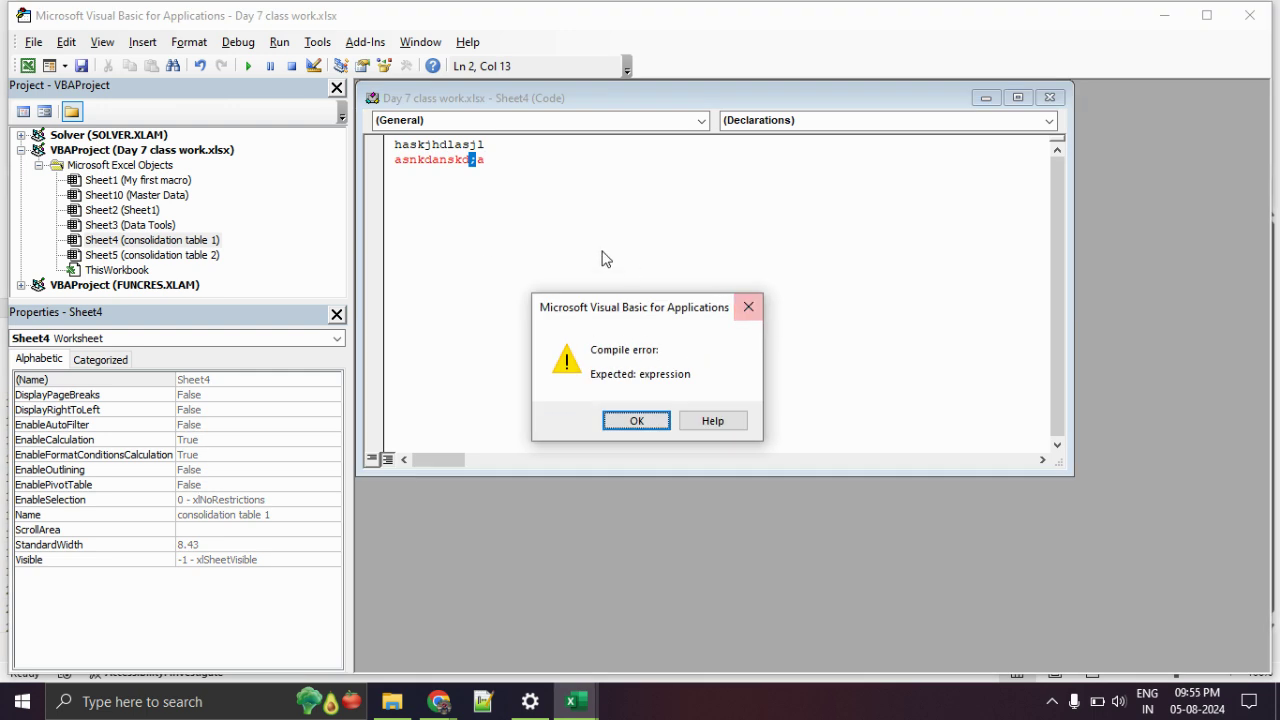
left_click(748, 307)
left_click(509, 161)
key("ctrl+a")
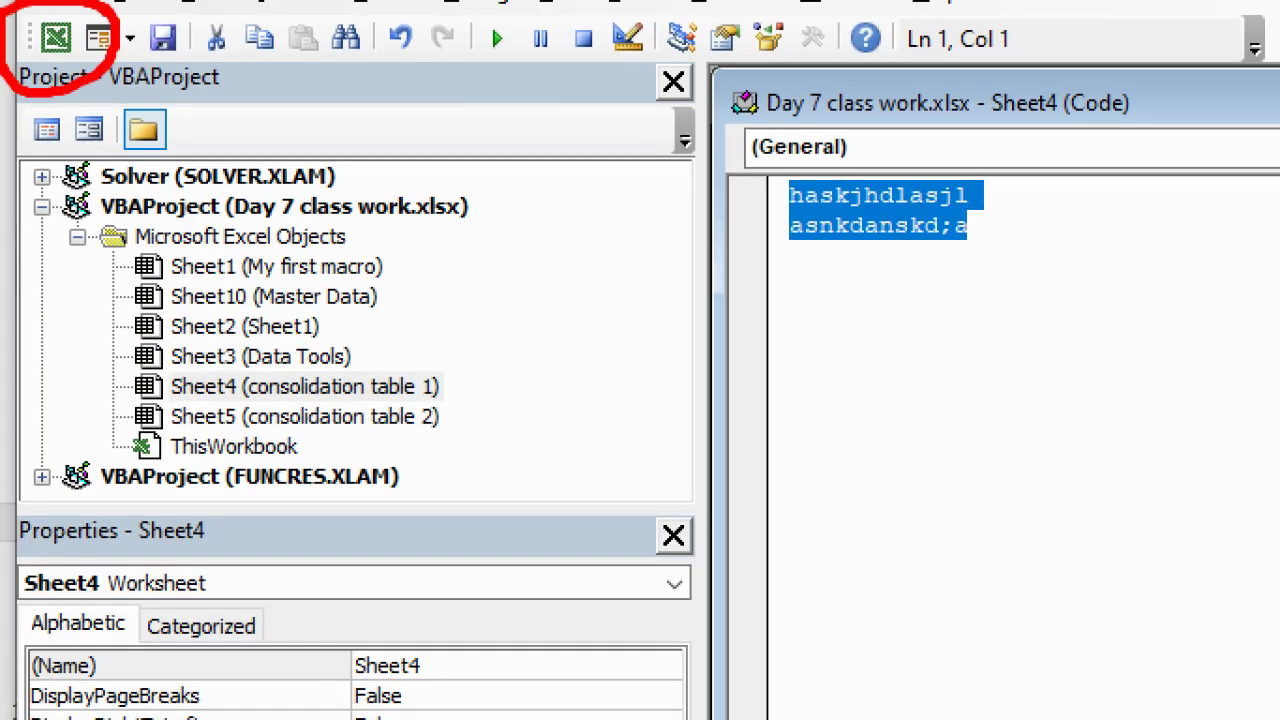
Return to the workbook and show the blank My first macro sheet with cell C10 selected.
left_click(55, 38)
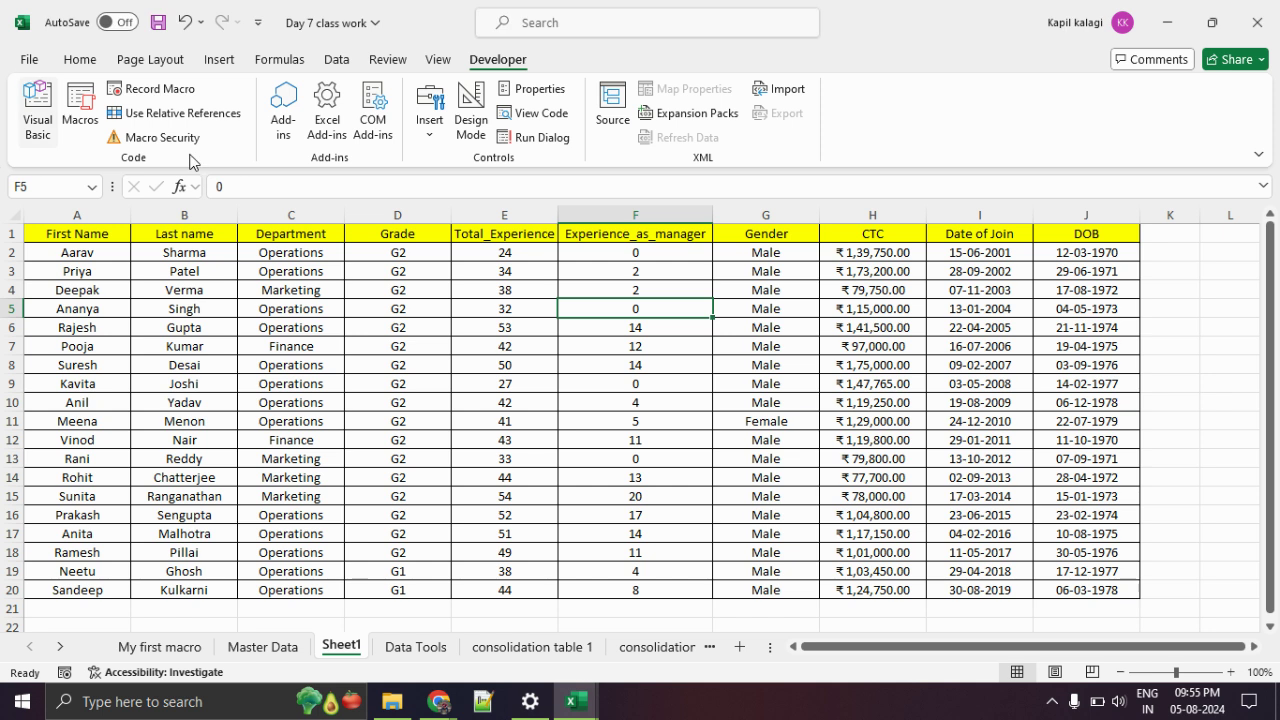
left_click_drag(491, 333, 818, 558)
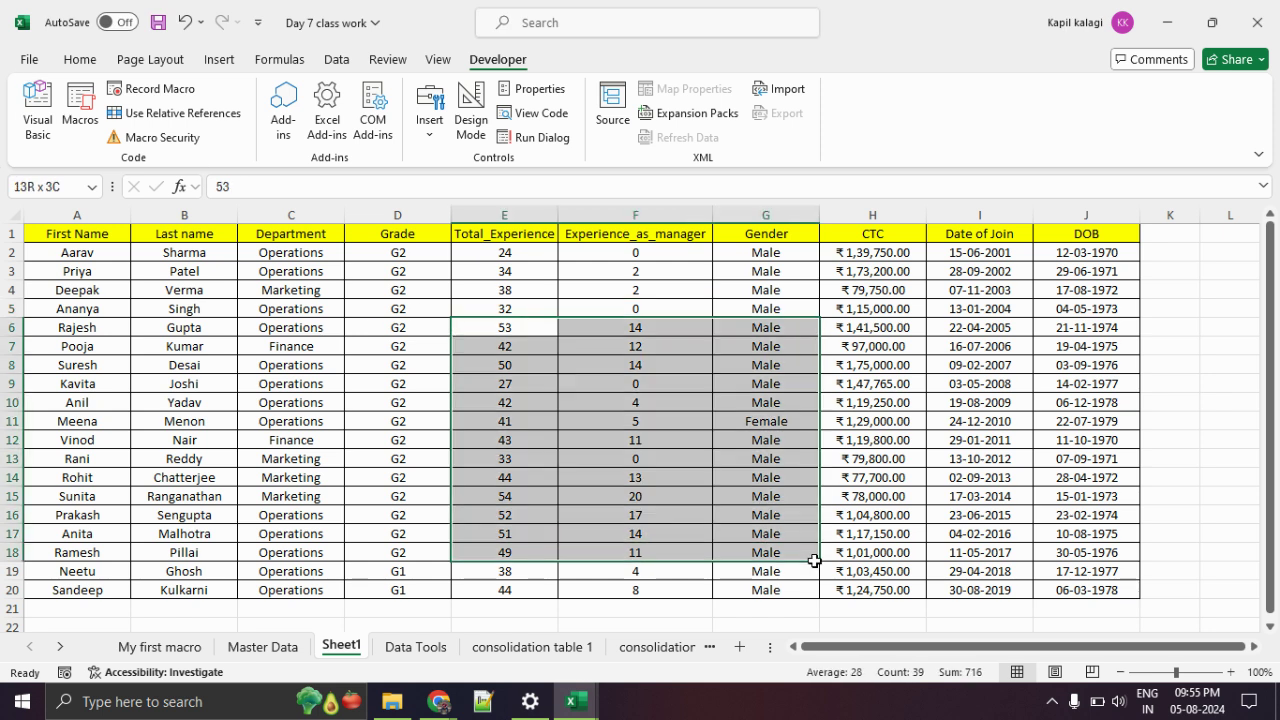
left_click(675, 535)
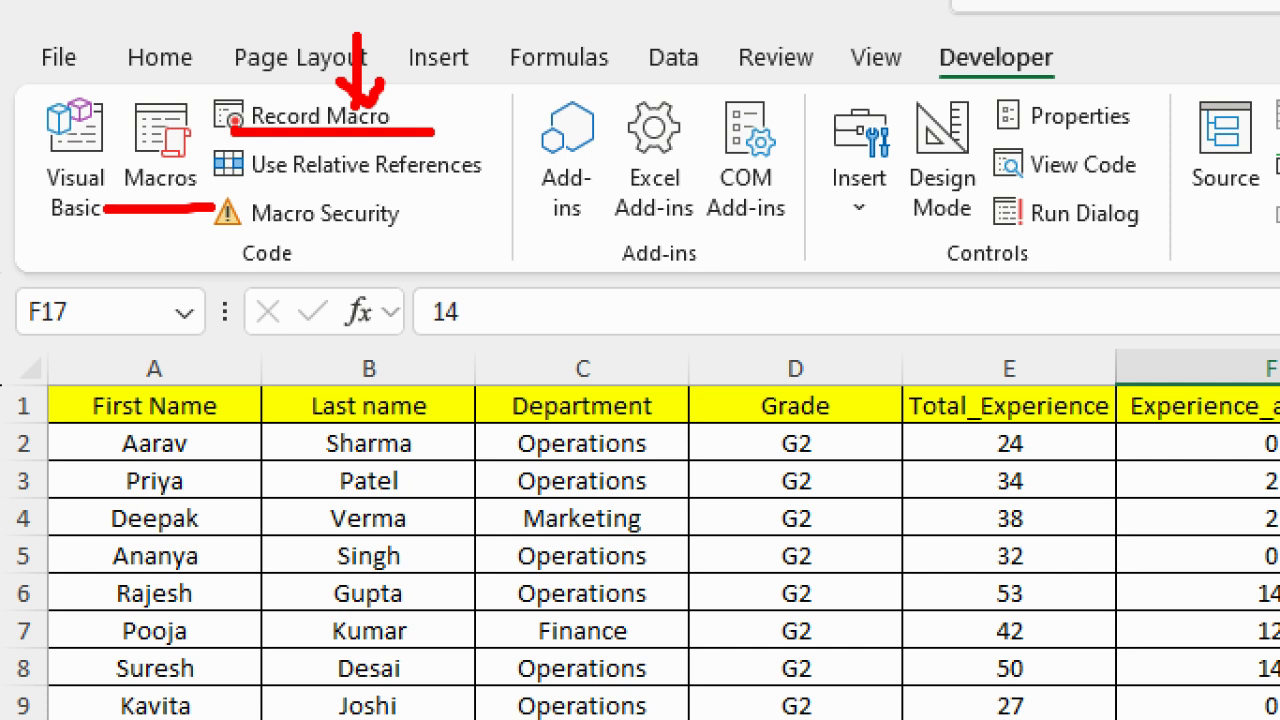
left_click(160, 645)
left_click(166, 402)
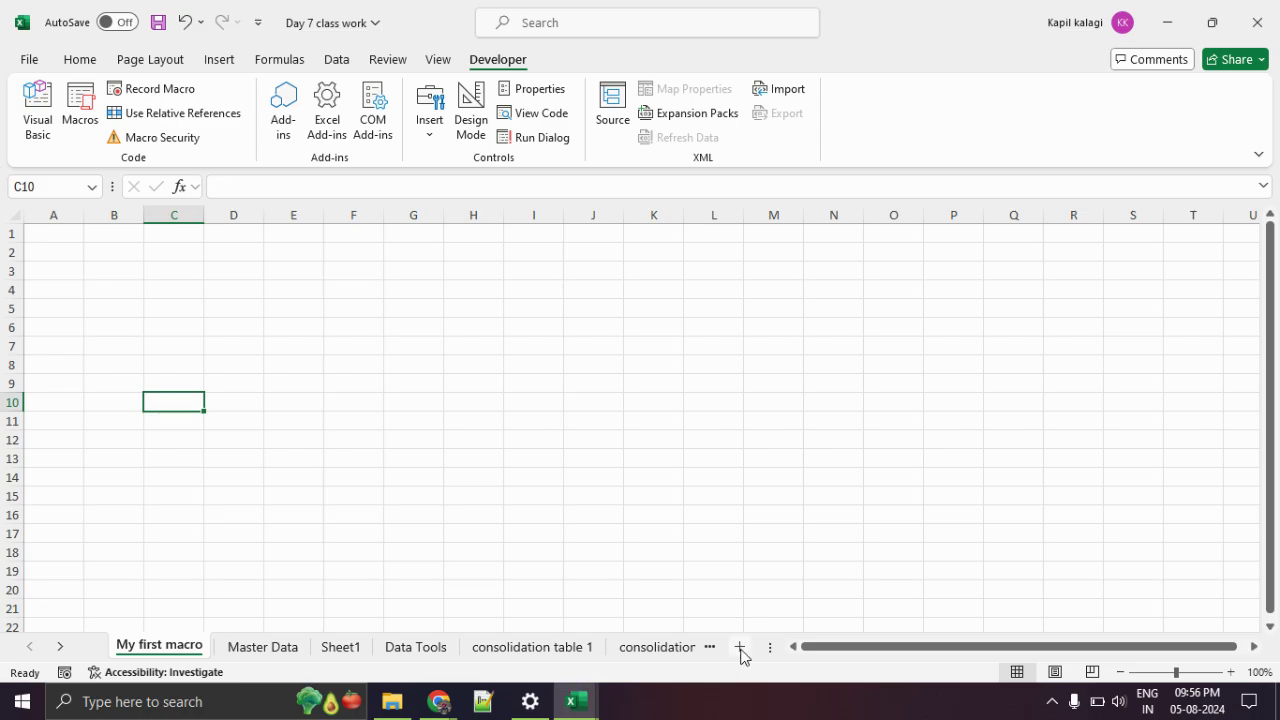
left_click(738, 648)
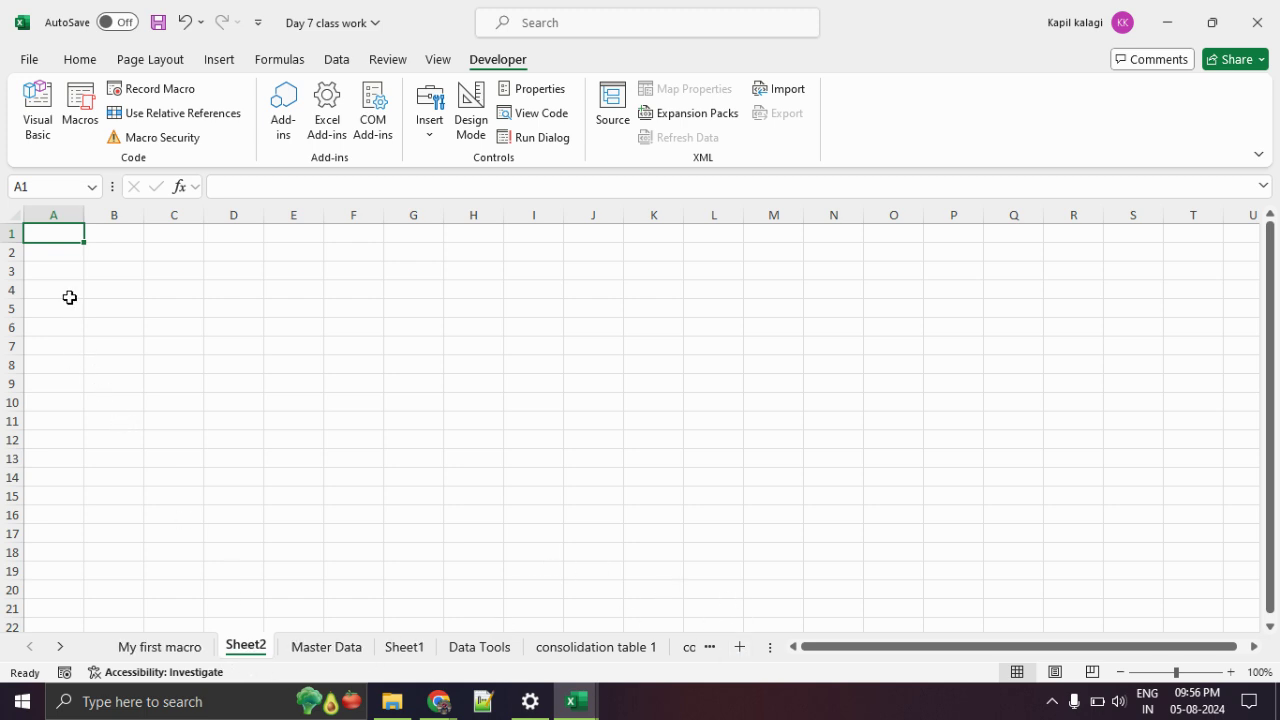
type("My")
type("st ")
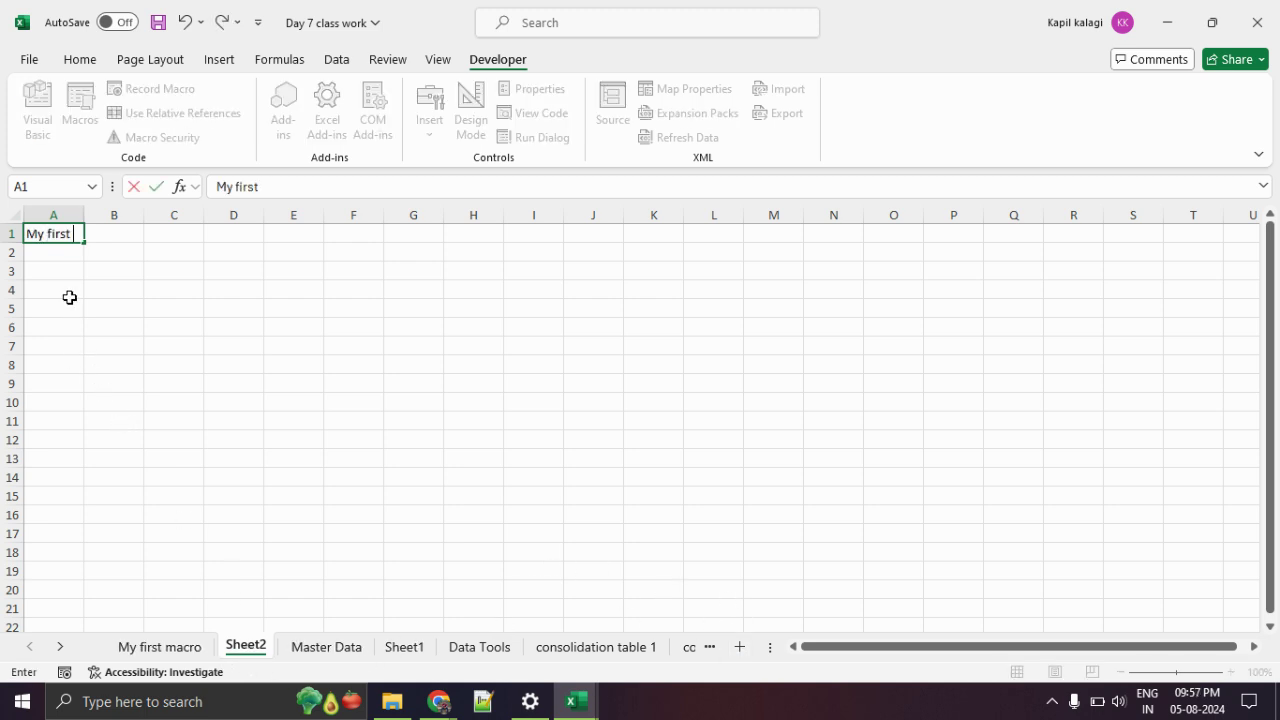
type("Macro, Welcome to Excel ")
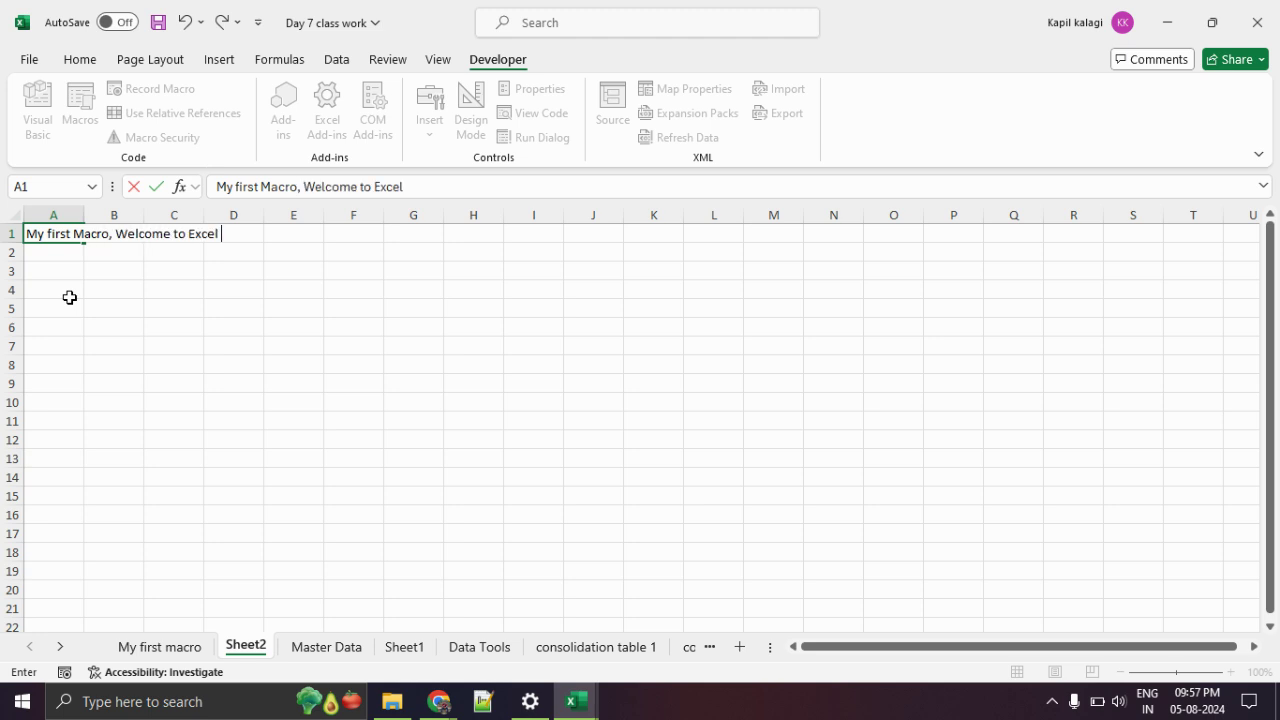
type("class :")
key("Return")
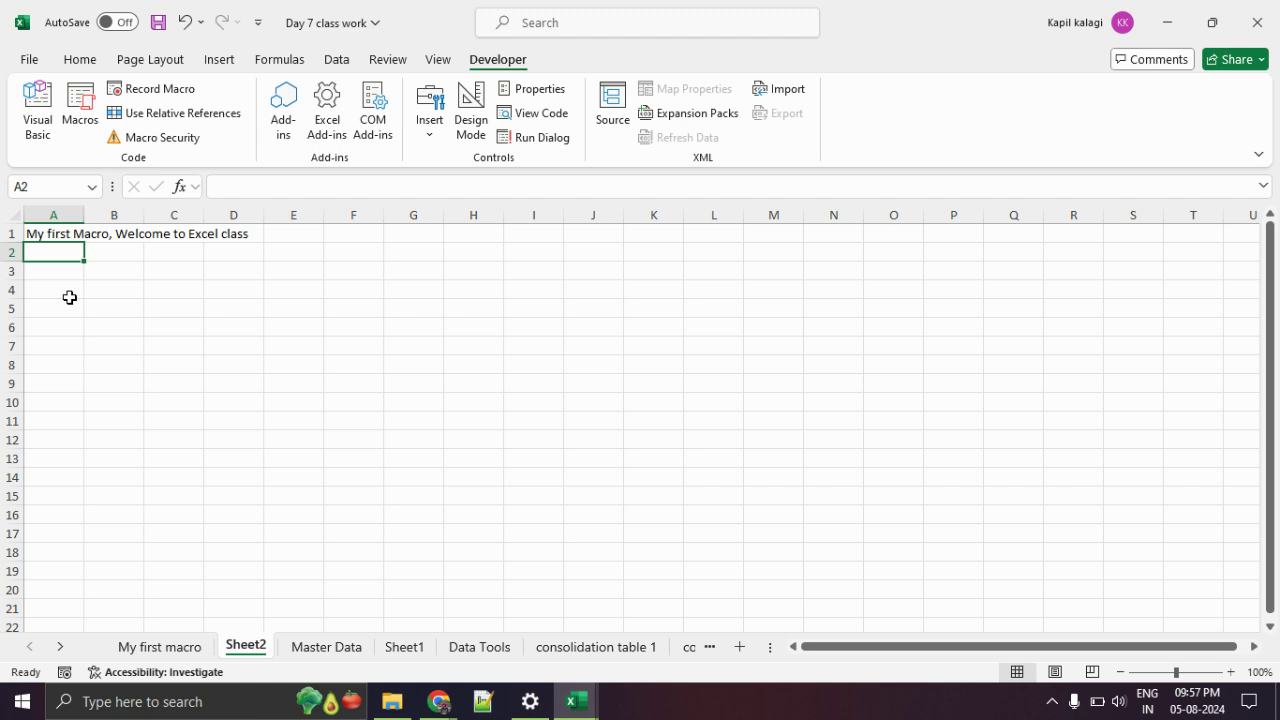
left_click(158, 648)
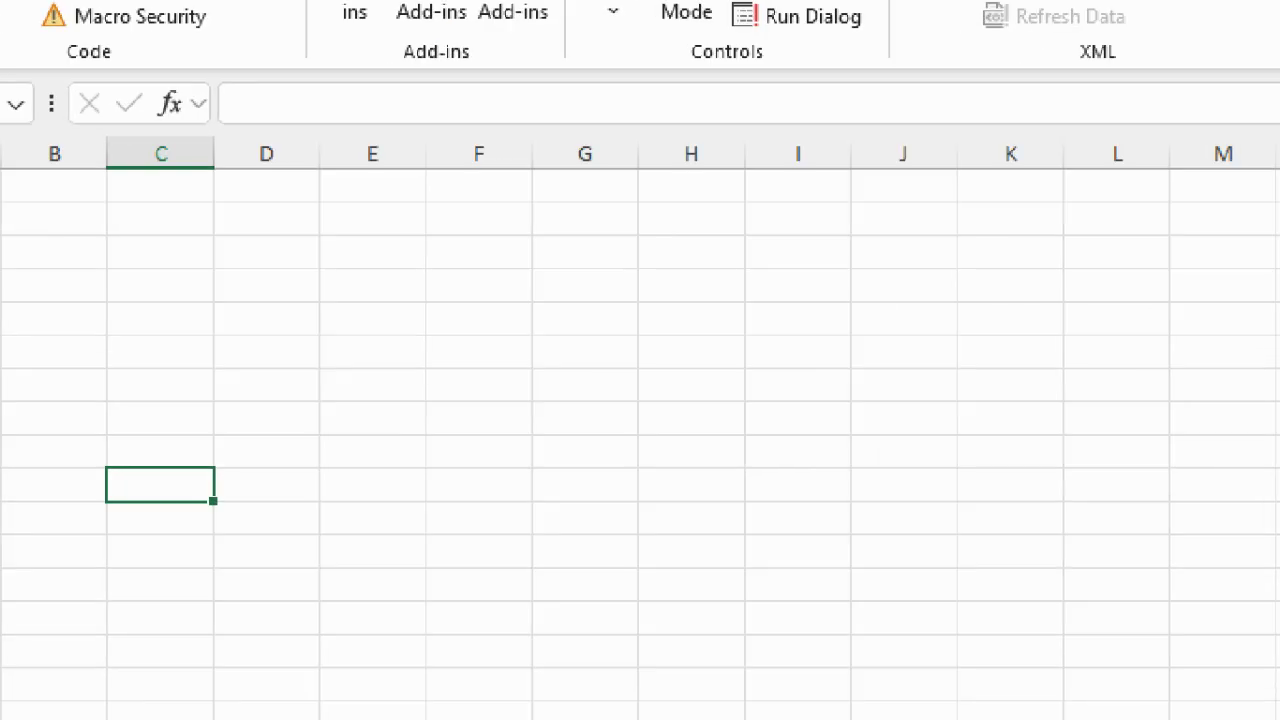
mouse_move(201, 107)
left_mouse_down()
mouse_move(234, 24)
mouse_move(234, 104)
left_mouse_up()
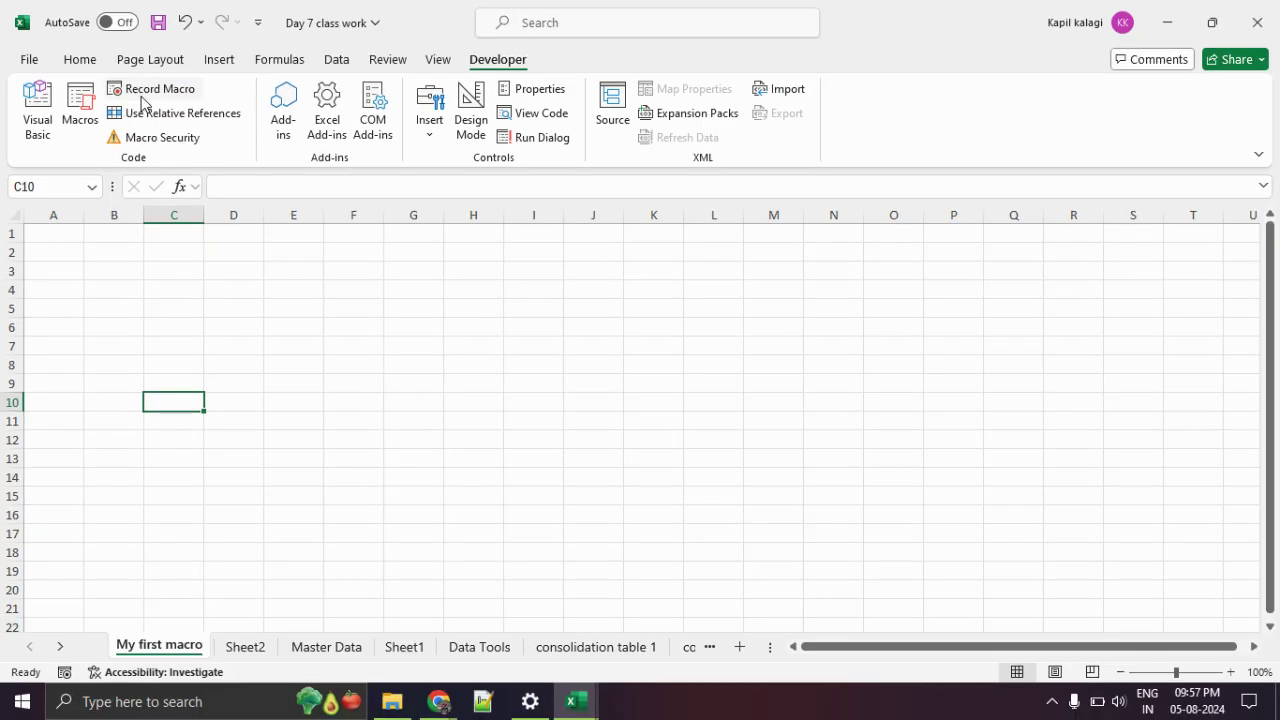
Fill in Record Macro with name 'test', shortcut Ctrl+q, stored in This Workbook.
left_click(145, 92)
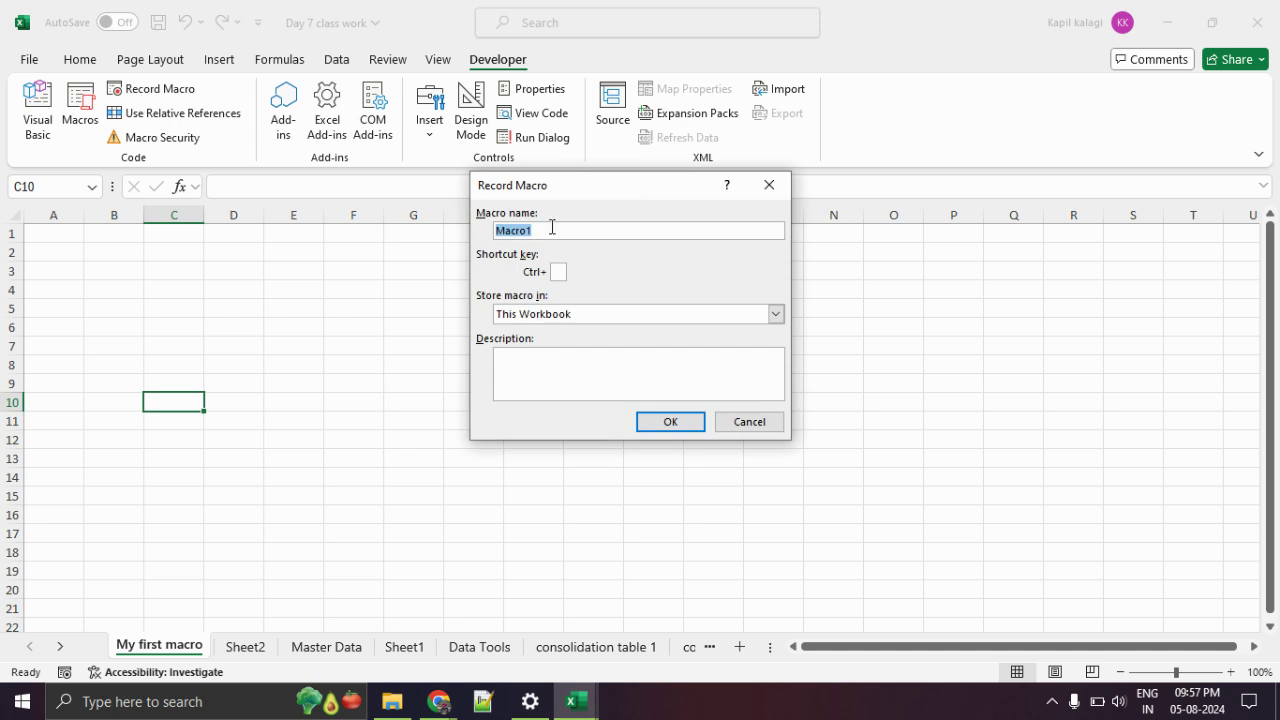
type("test")
left_click(564, 271)
type("q")
left_click(591, 314)
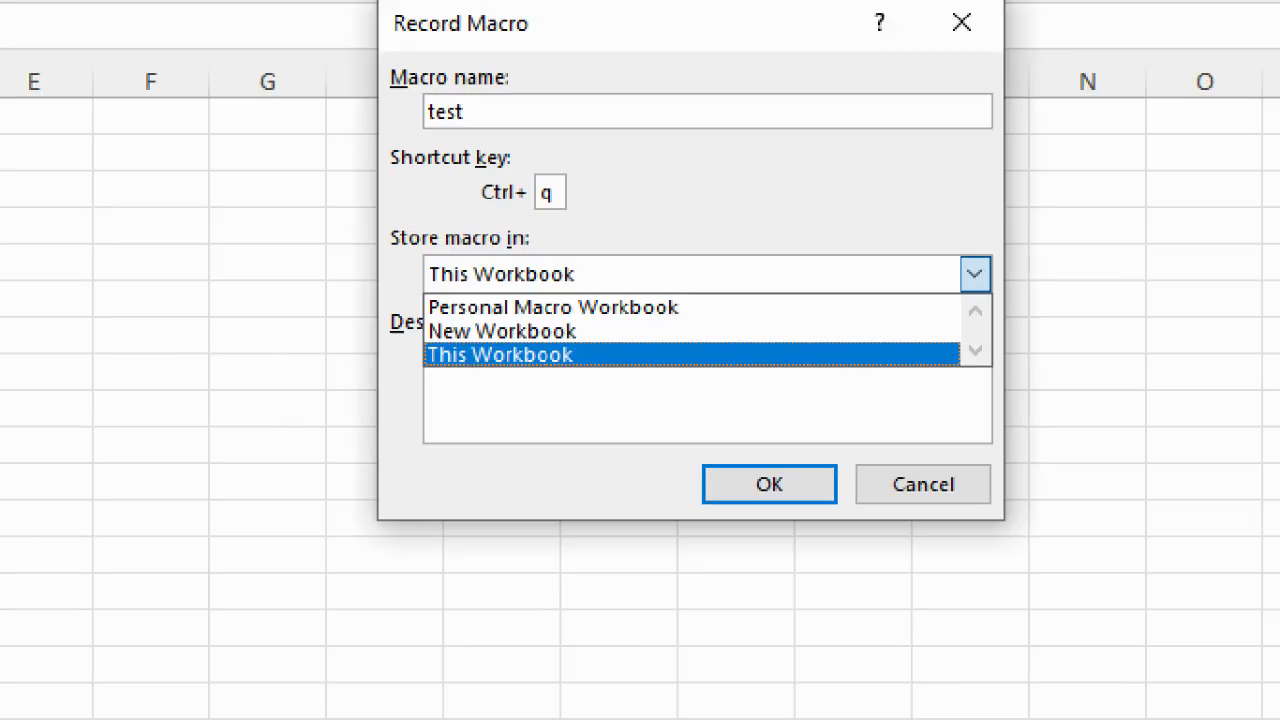
left_click_drag(452, 357, 594, 362)
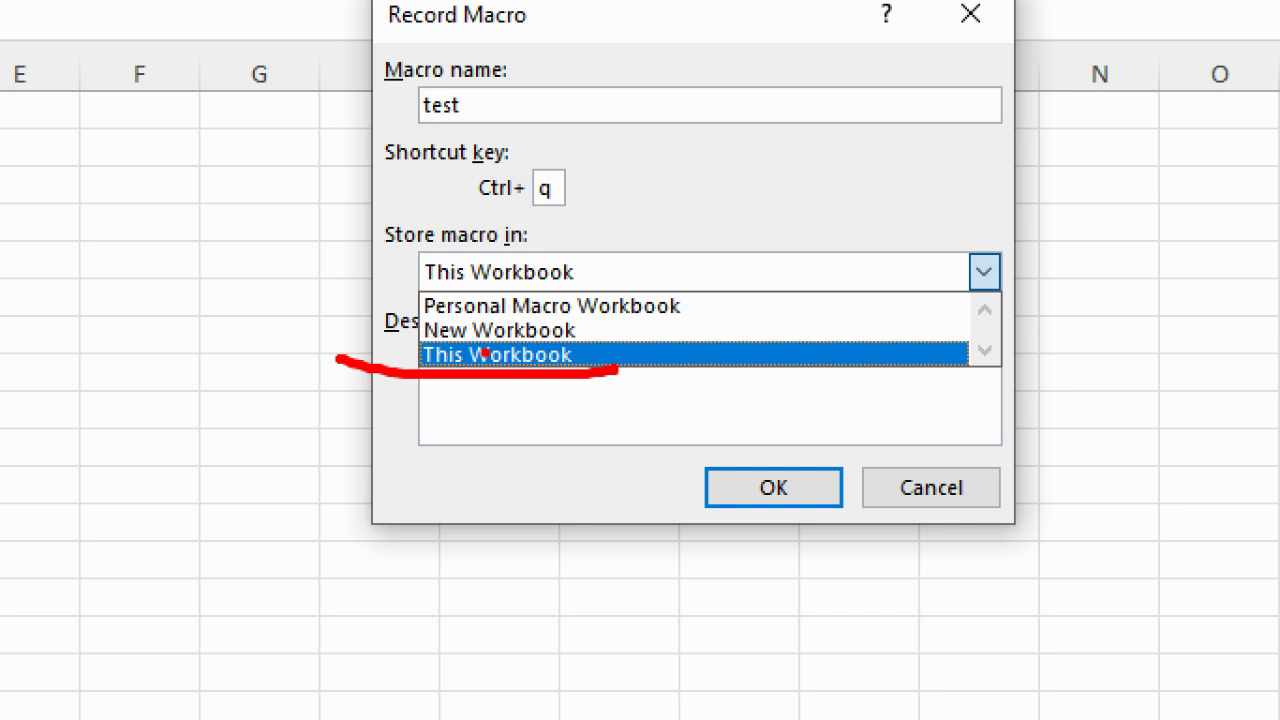
left_click_drag(588, 333, 682, 330)
mouse_move(610, 306)
left_mouse_down()
mouse_move(630, 338)
mouse_move(670, 343)
left_mouse_up()
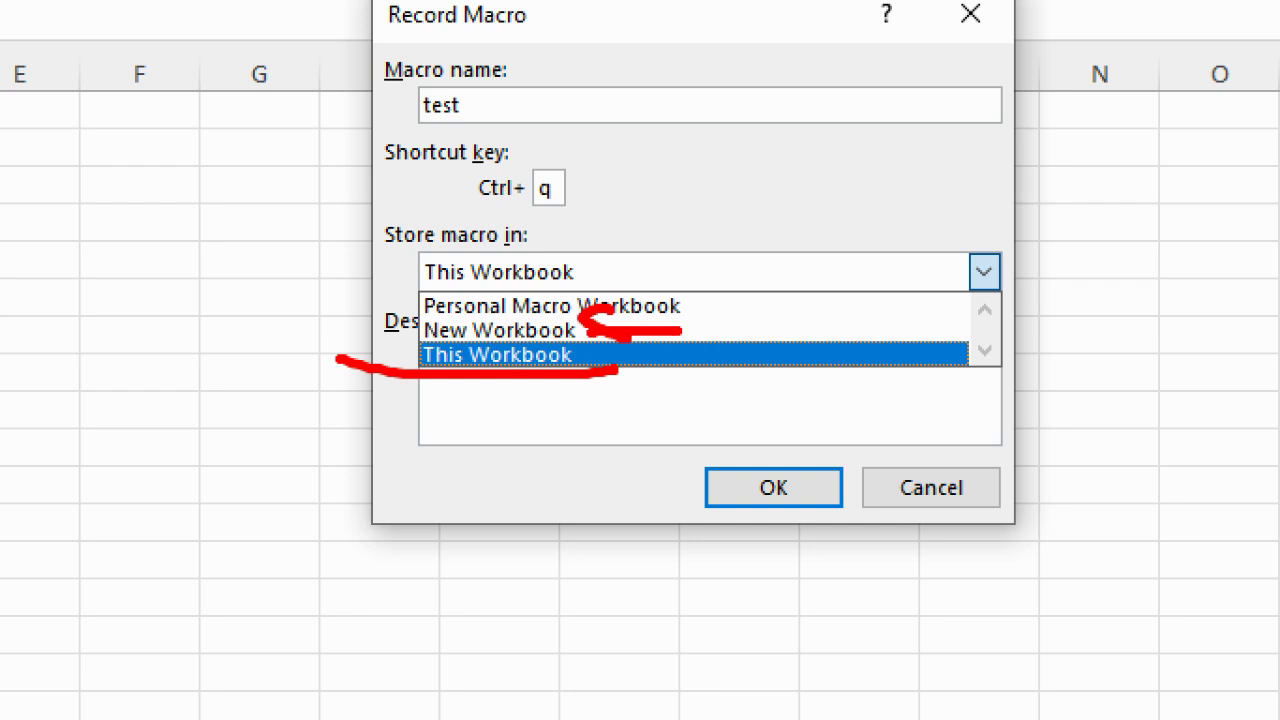
mouse_move(408, 318)
left_mouse_down()
mouse_move(570, 324)
mouse_move(740, 293)
mouse_move(398, 298)
mouse_move(409, 314)
left_mouse_up()
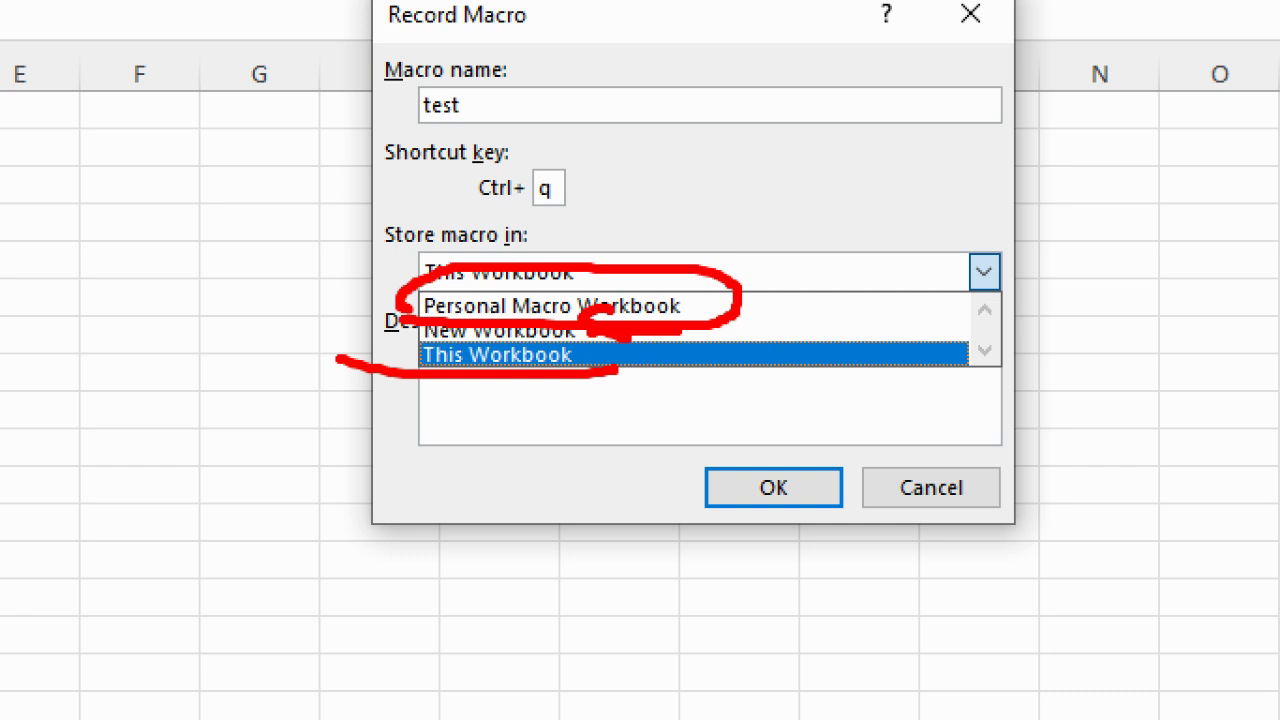
key("alt+Tab")
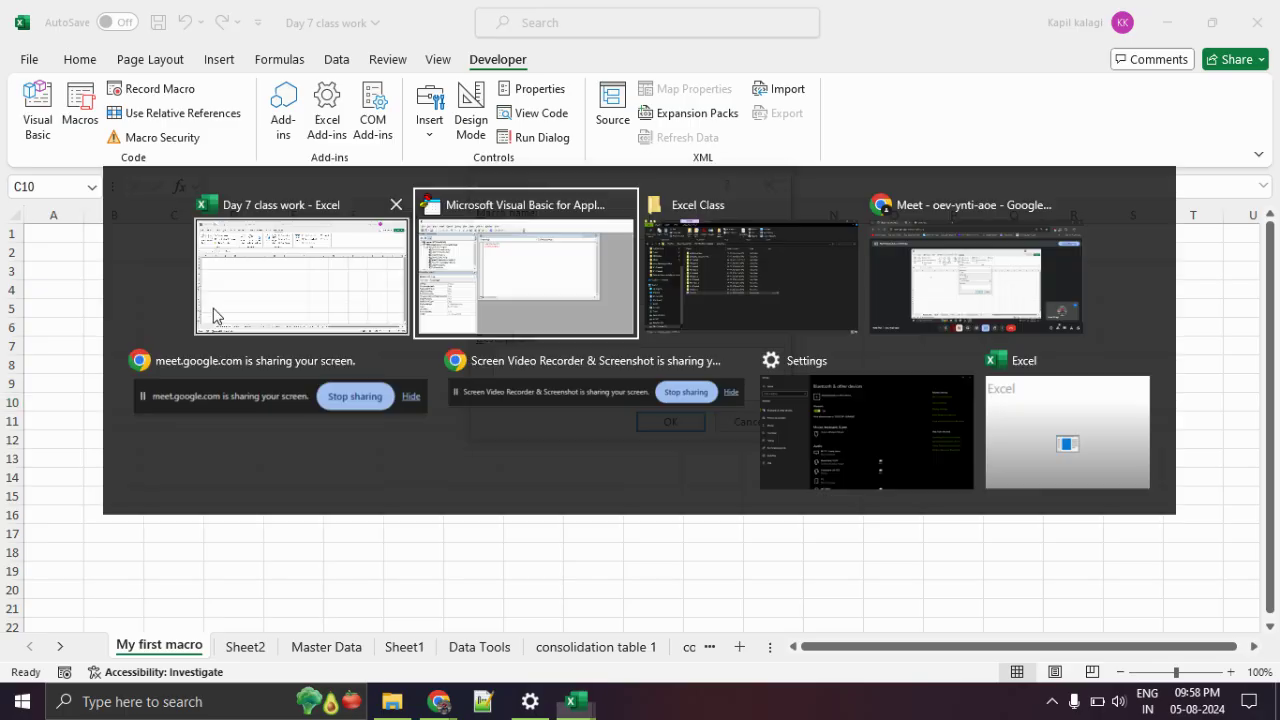
key("alt+Tab")
key("alt+Tab")
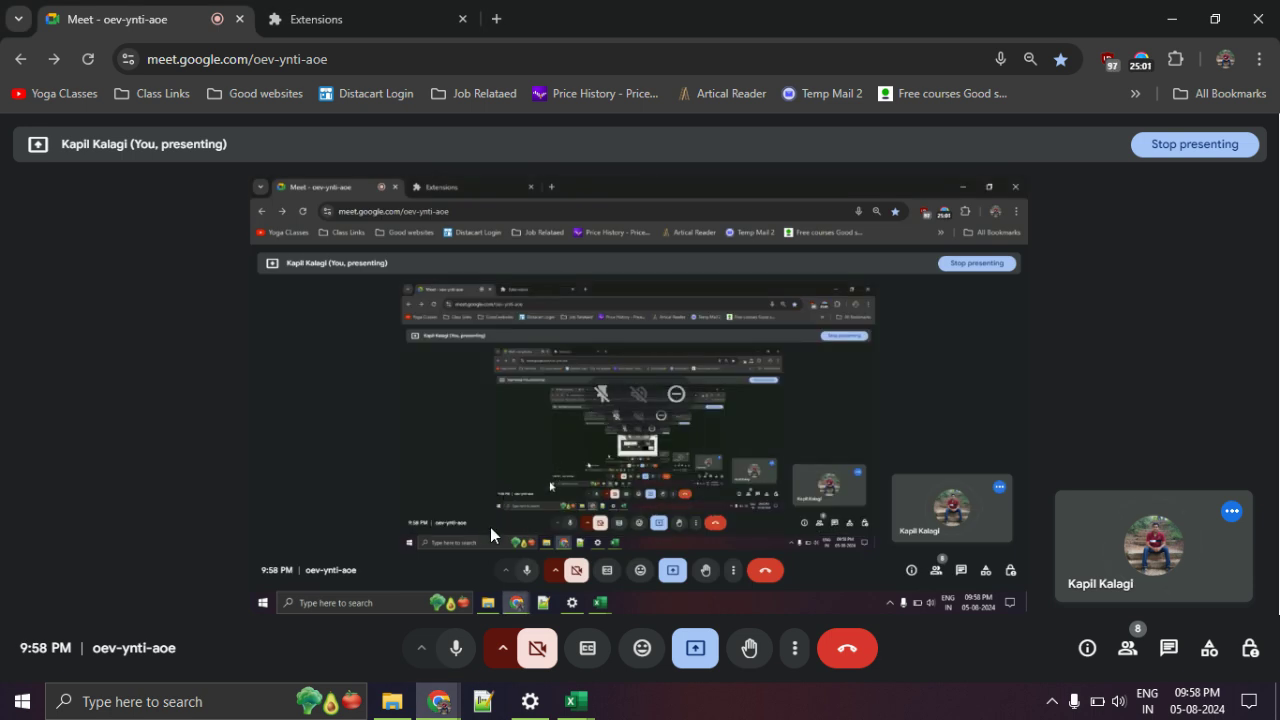
mouse_move(577, 705)
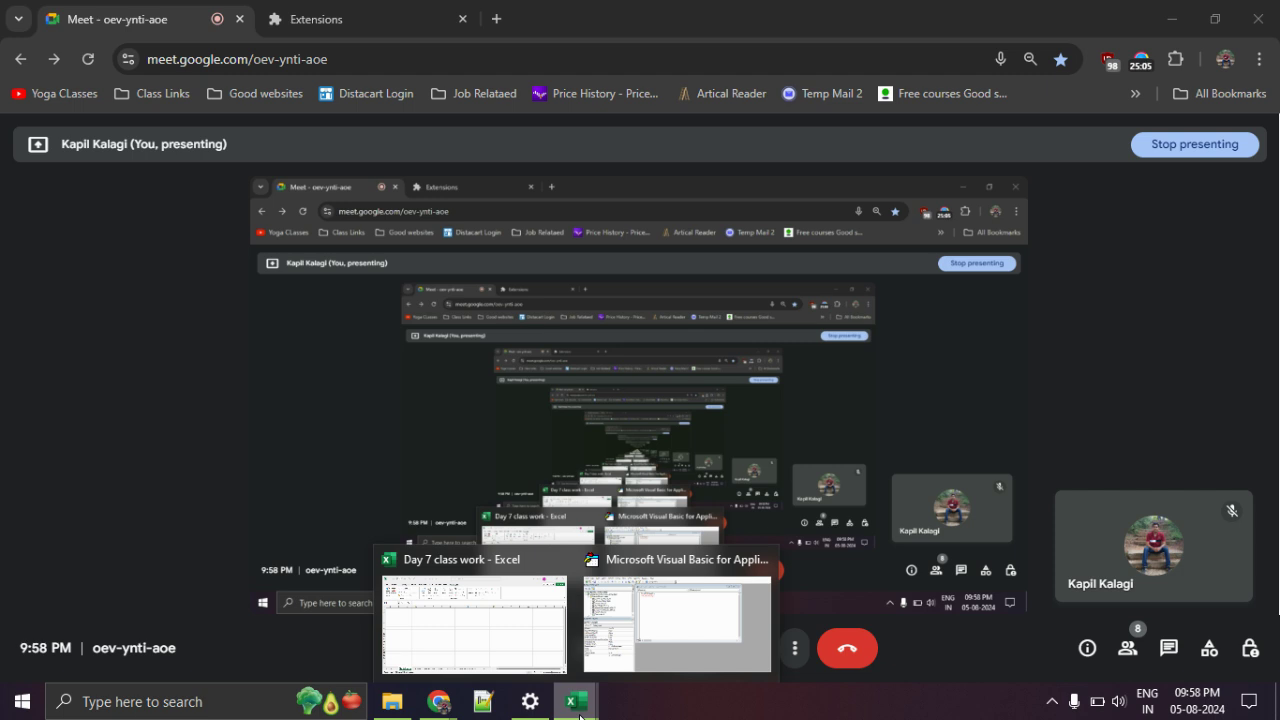
left_click(478, 593)
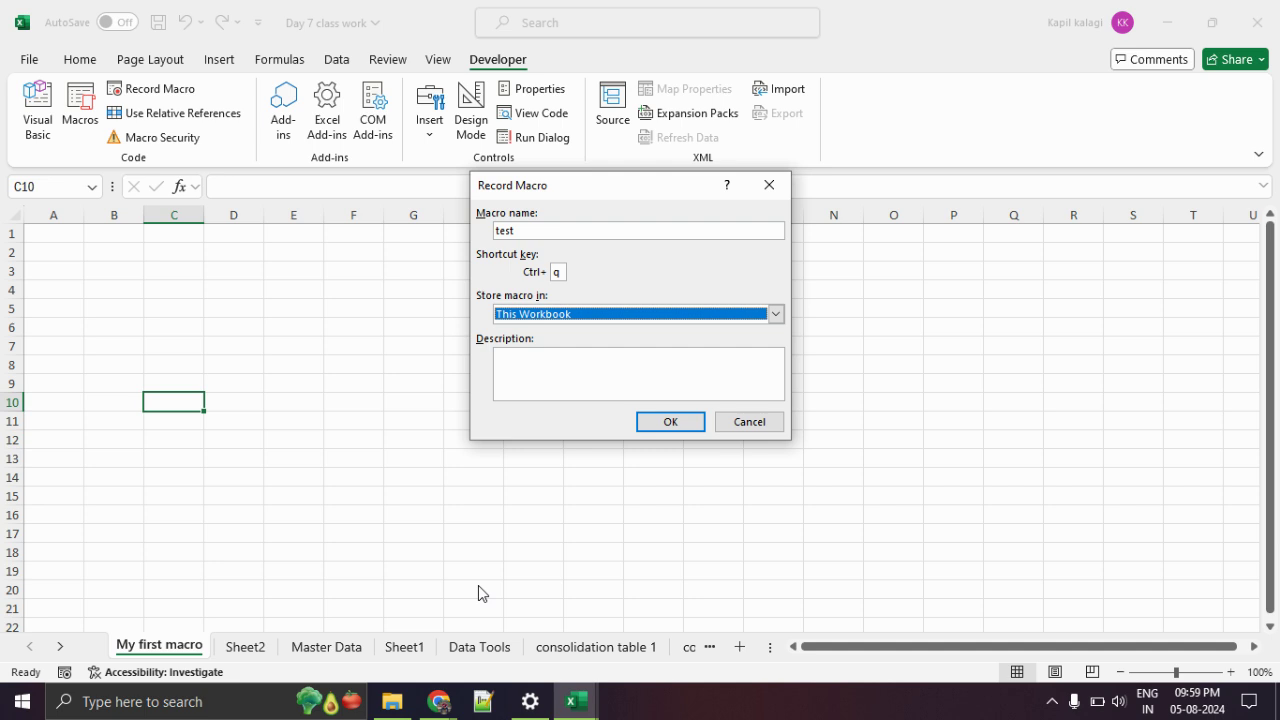
Turn on the microphone in the Meet call window and come back to Excel.
key("alt+Tab")
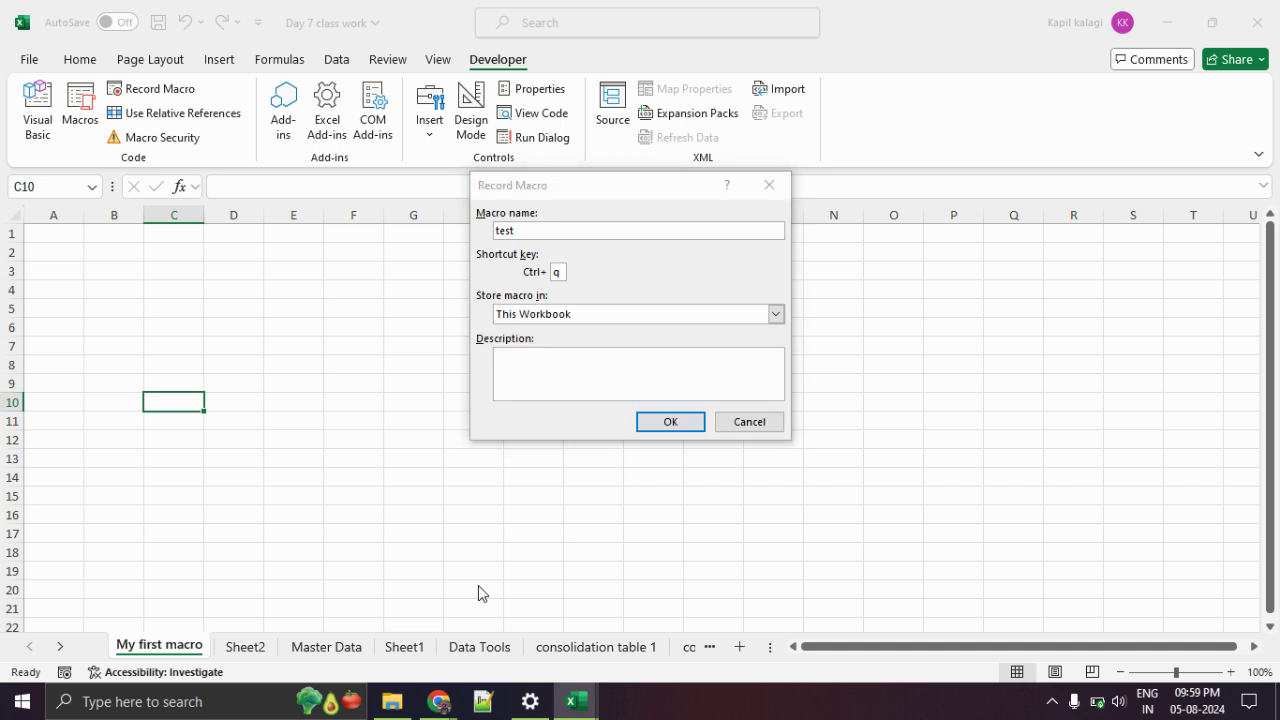
left_click(448, 658)
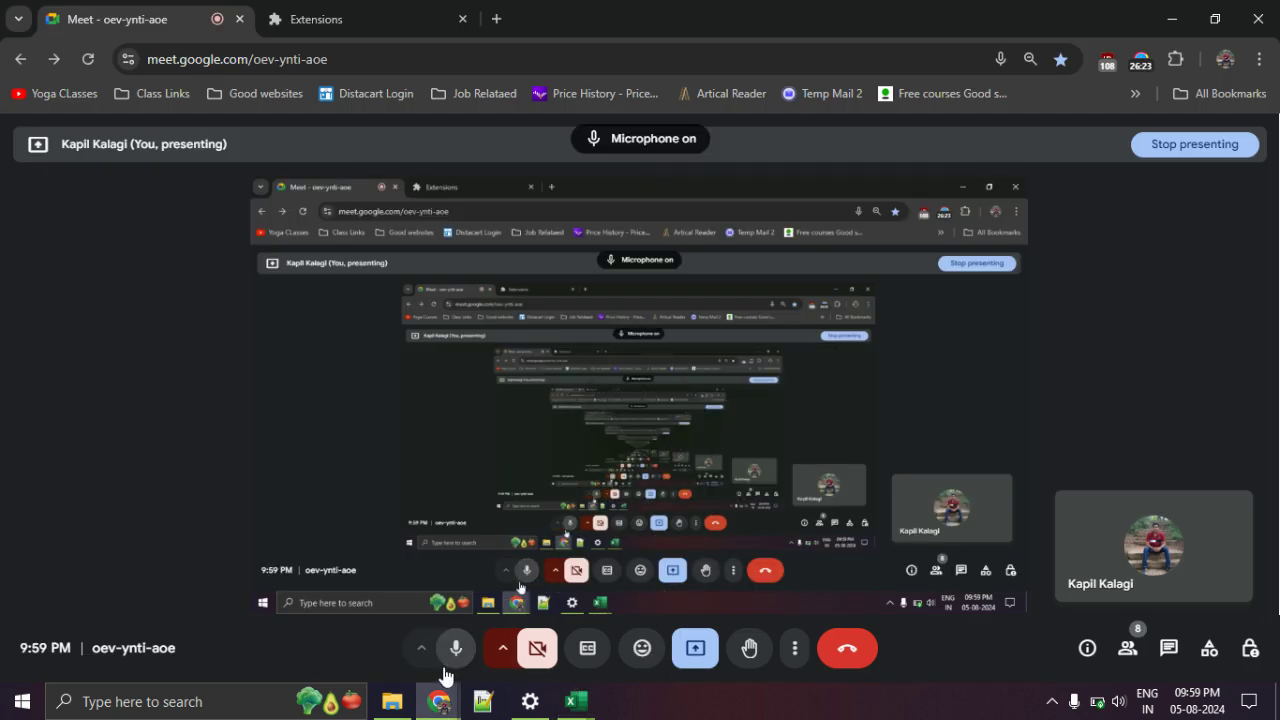
key("alt+Tab")
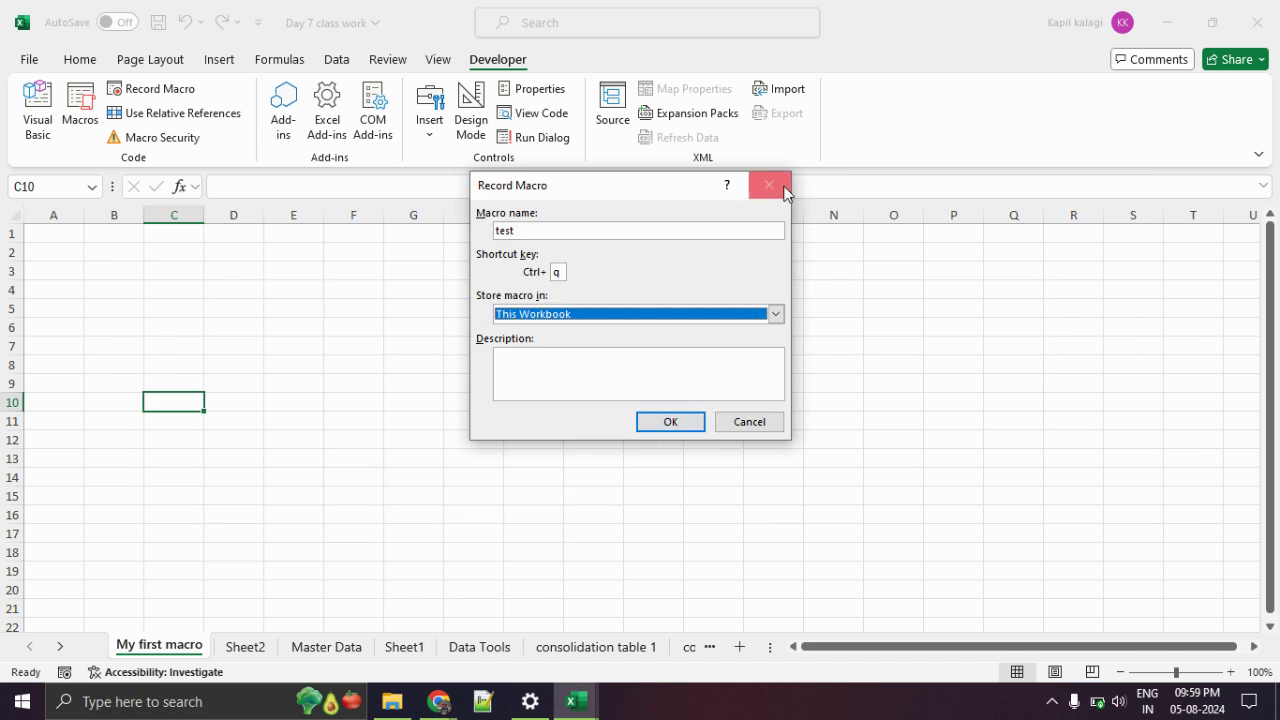
Cancel the old setup and start recording macro test1 with Ctrl+q and description 'this is test macros'.
left_click(768, 185)
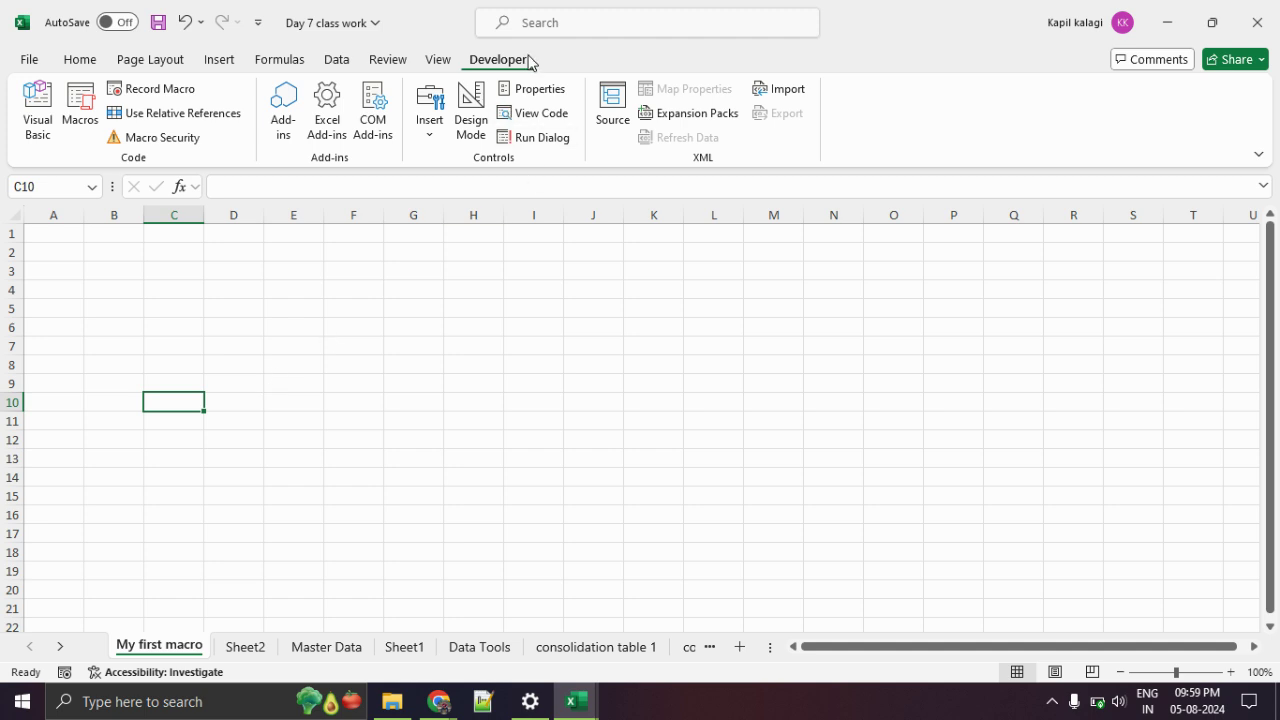
left_click(180, 94)
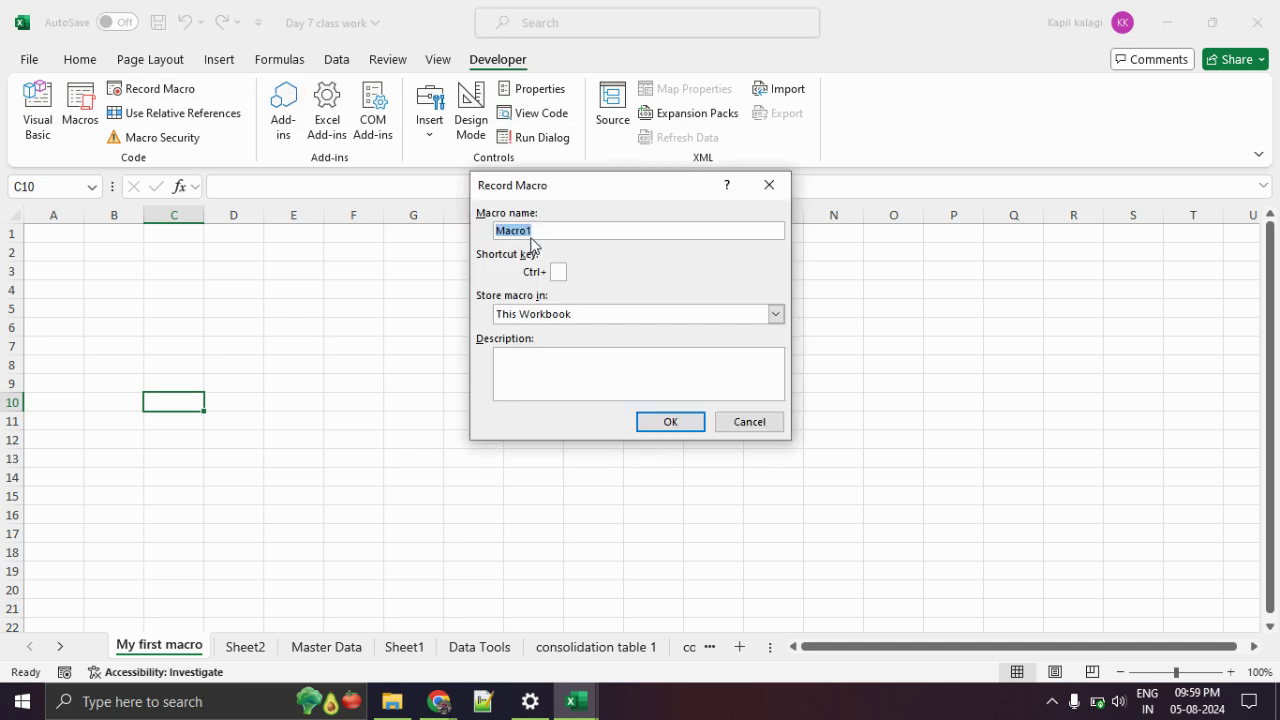
type("test1")
type("q")
left_click(536, 386)
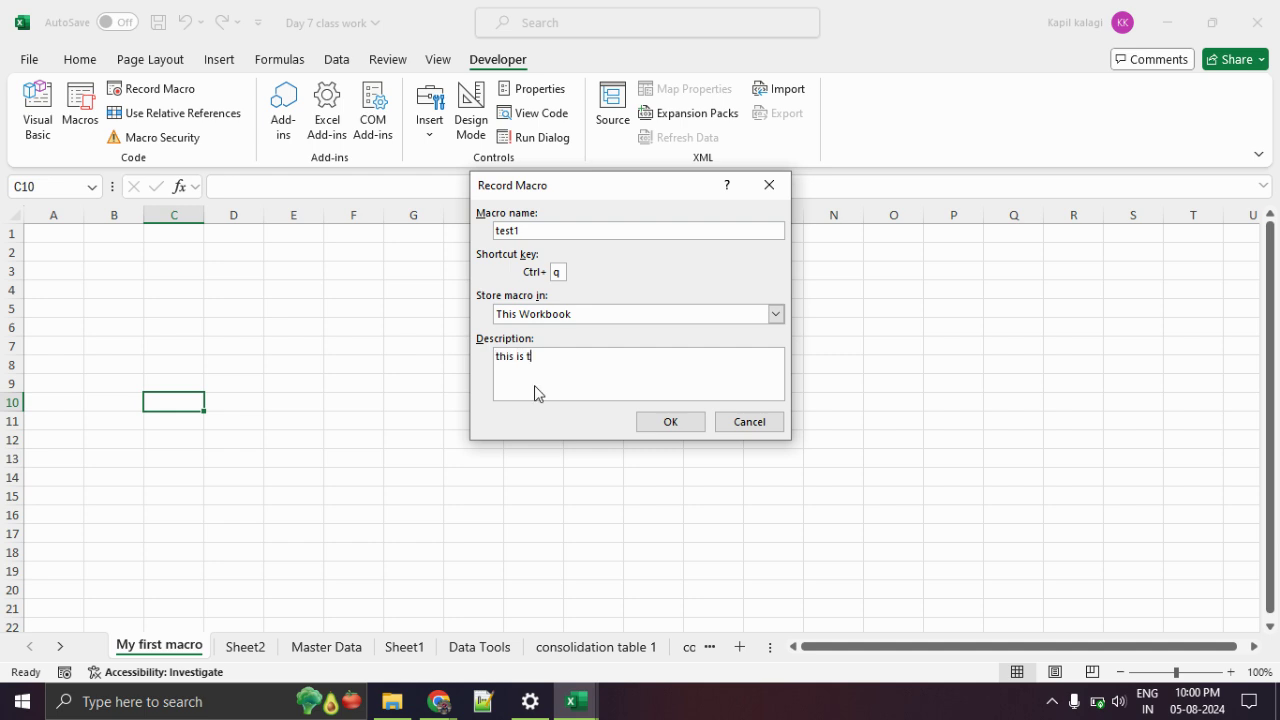
type("this is test macros")
left_click(673, 427)
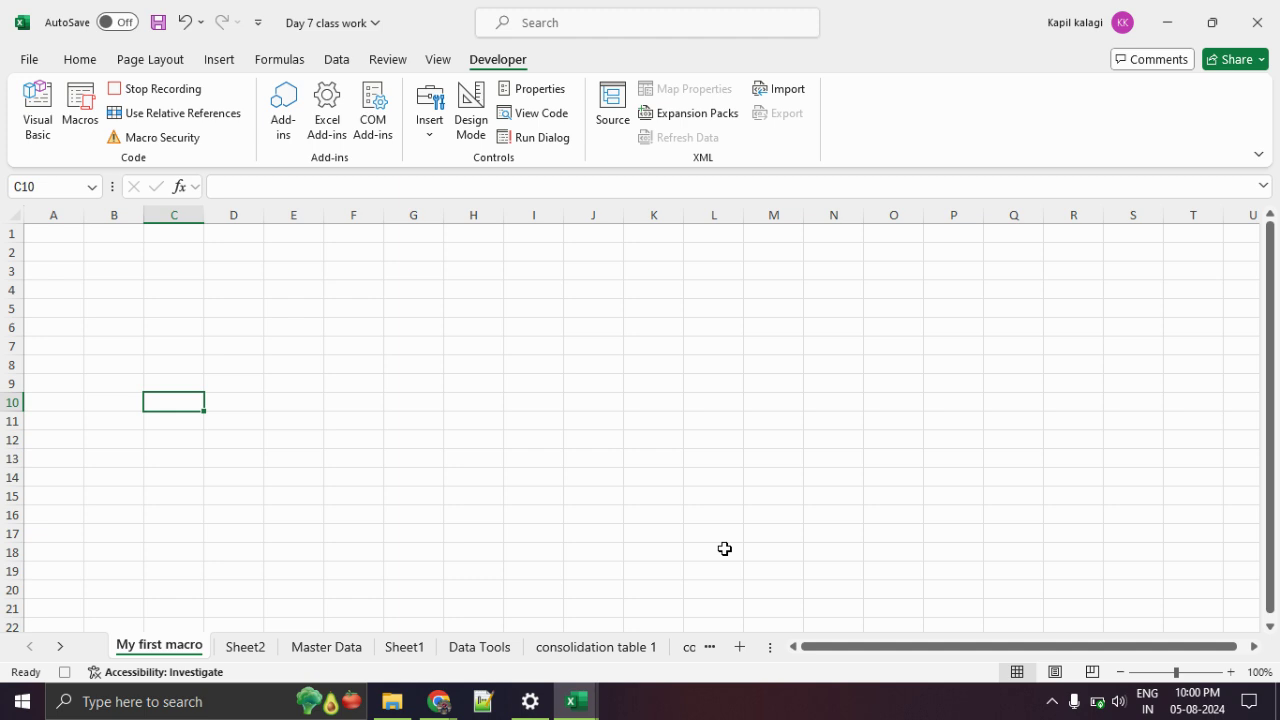
Add Sheet3, enter 'My first macro. Welcome to excel class' in A1, and stop recording.
left_click(739, 648)
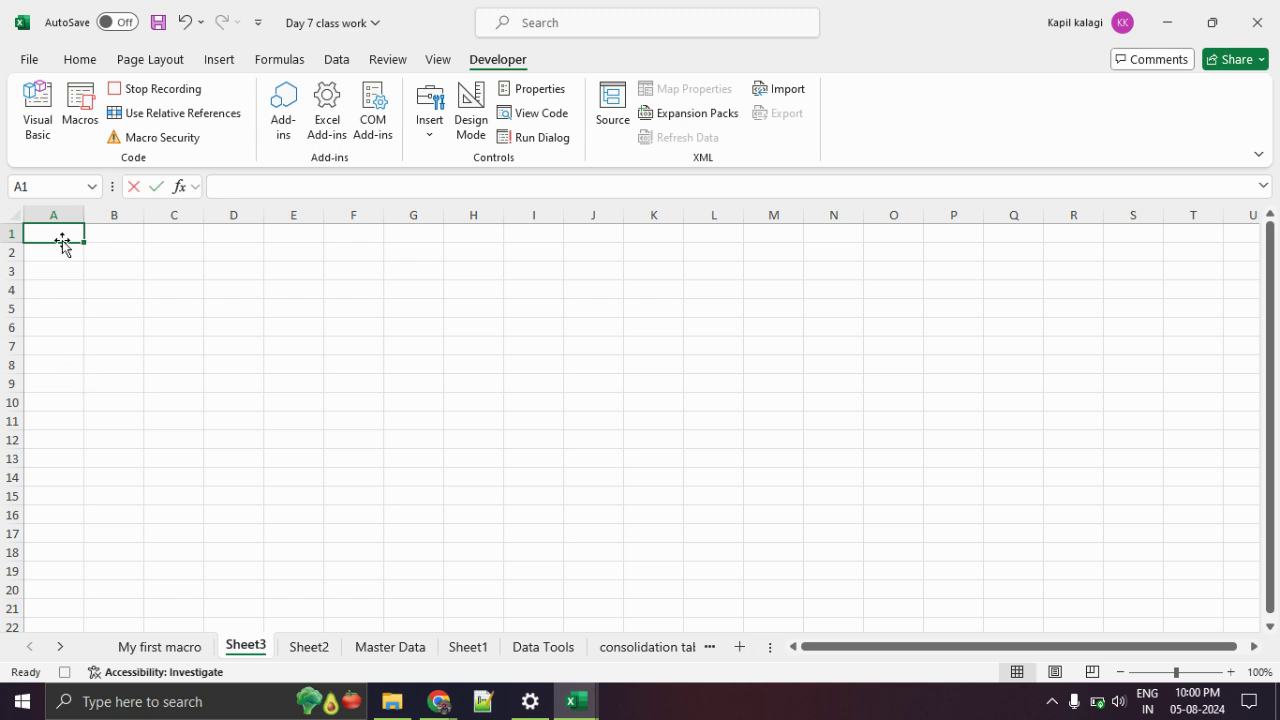
type("My first macro")
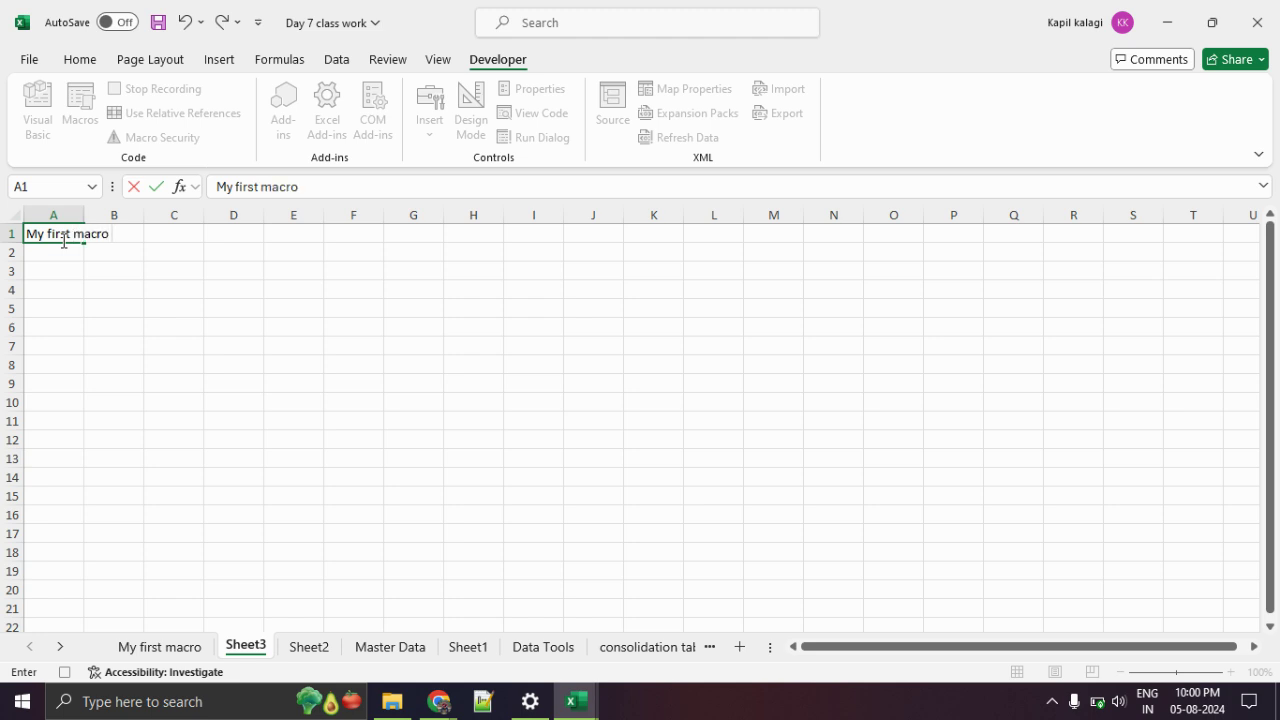
type(". Welcome to excel class")
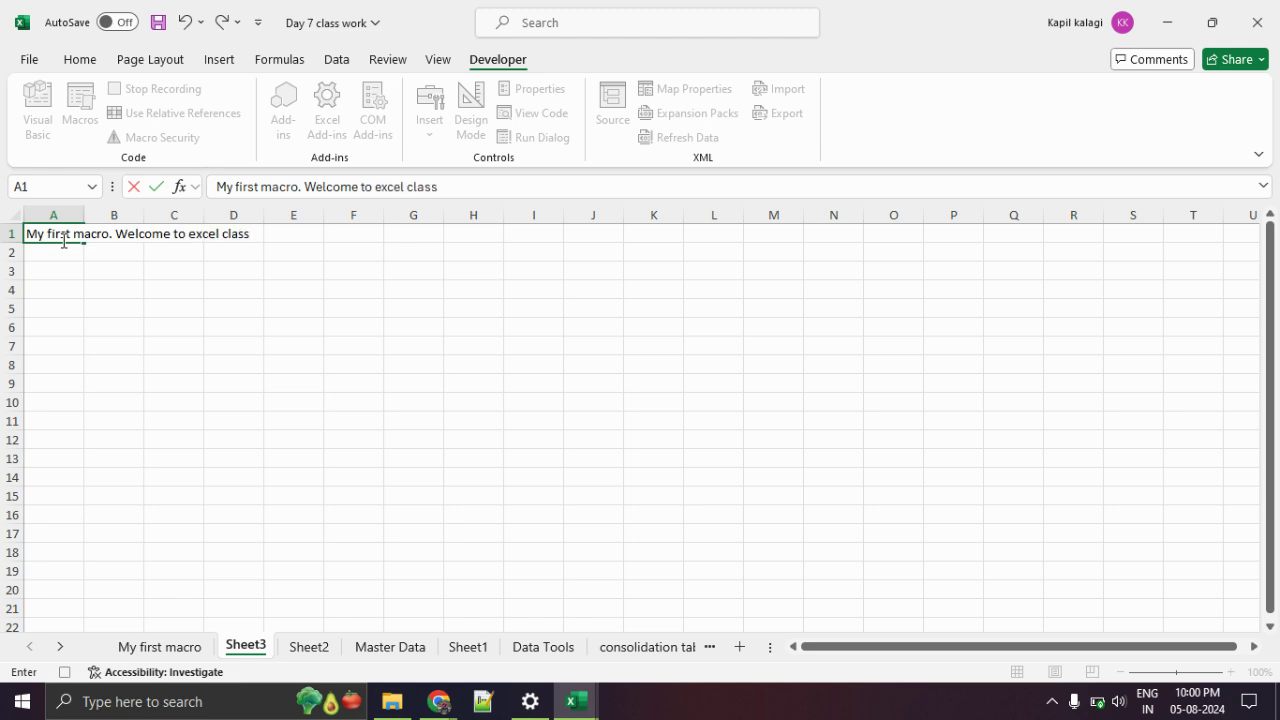
key("Return")
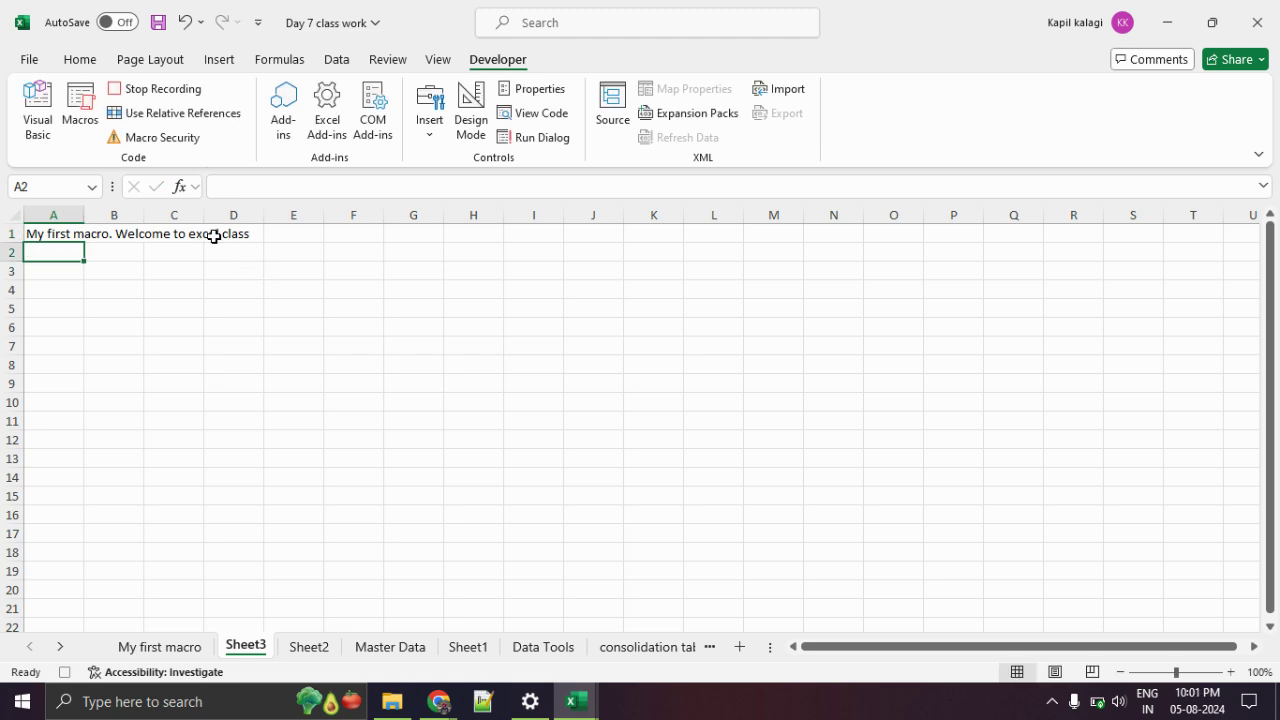
key("ctrl+1")
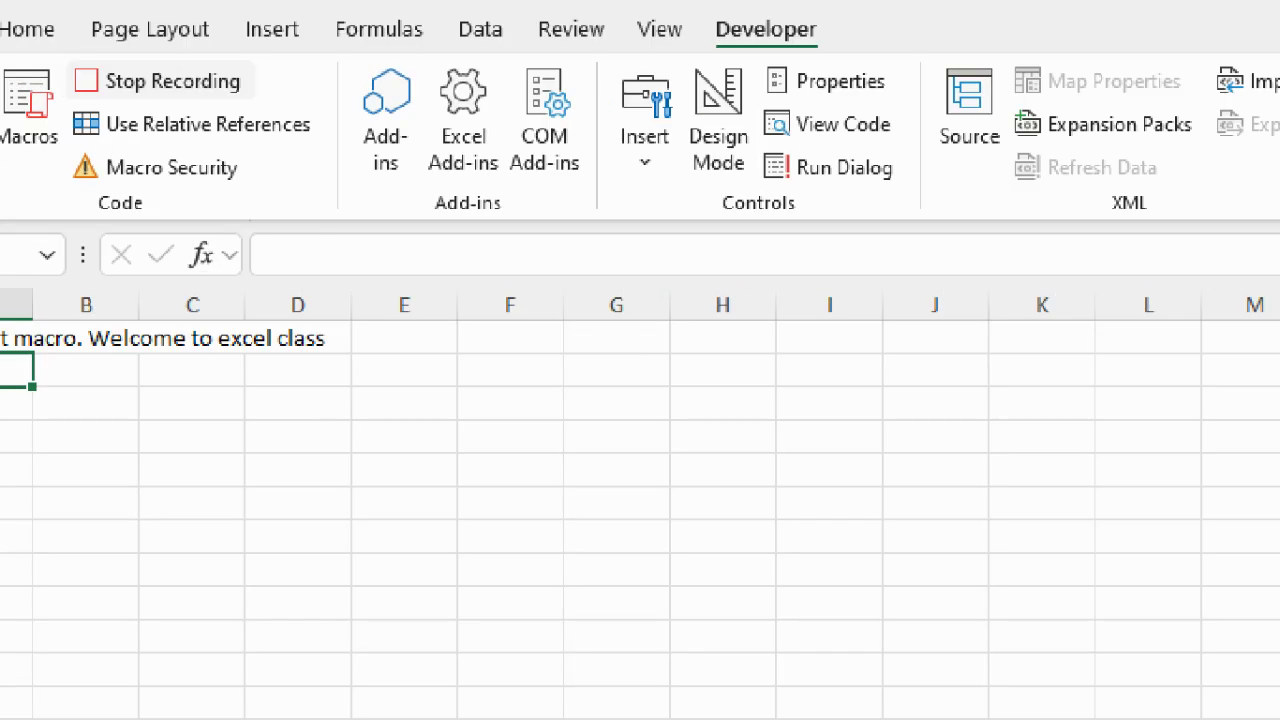
left_click(158, 100)
mouse_move(74, 100)
left_mouse_down()
mouse_move(313, 76)
mouse_move(70, 98)
left_mouse_up()
key("Escape")
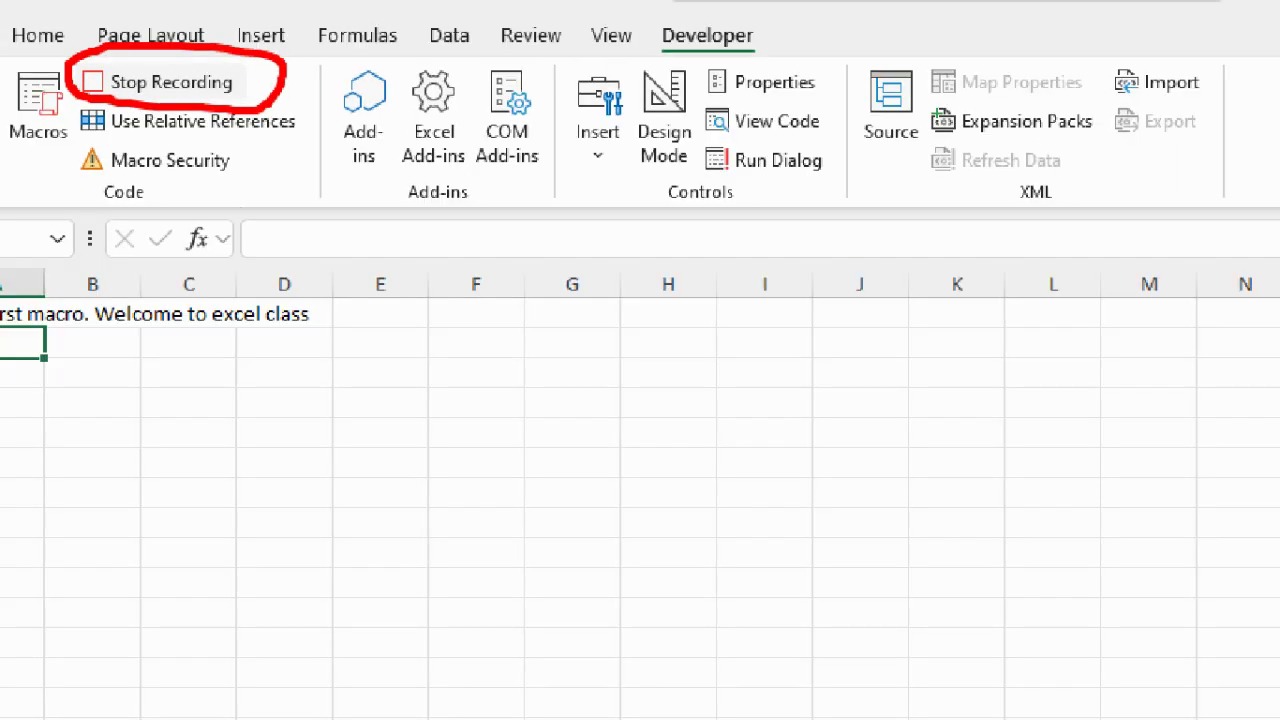
left_click(137, 97)
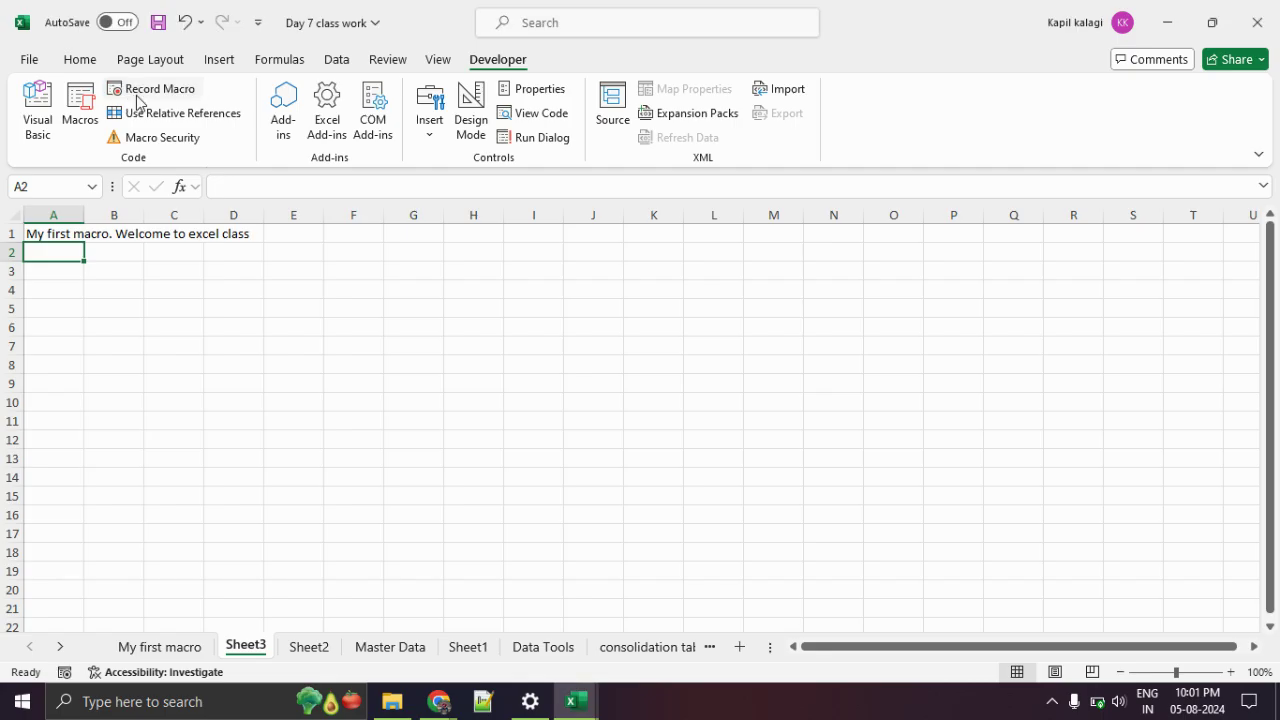
Compare the sheets' contents, then delete Sheet3 permanently.
left_click(174, 647)
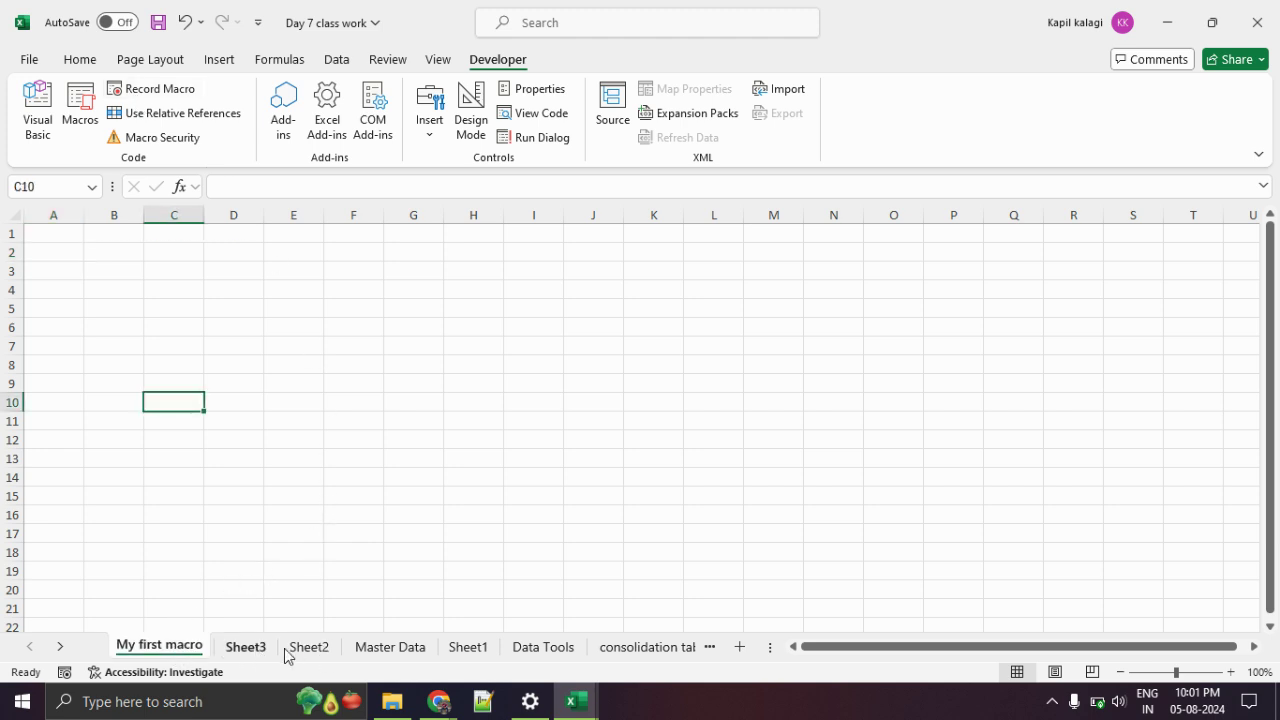
left_click(250, 648)
left_click(312, 649)
left_click(180, 650)
left_click(249, 657)
right_click(250, 658)
left_click(314, 394)
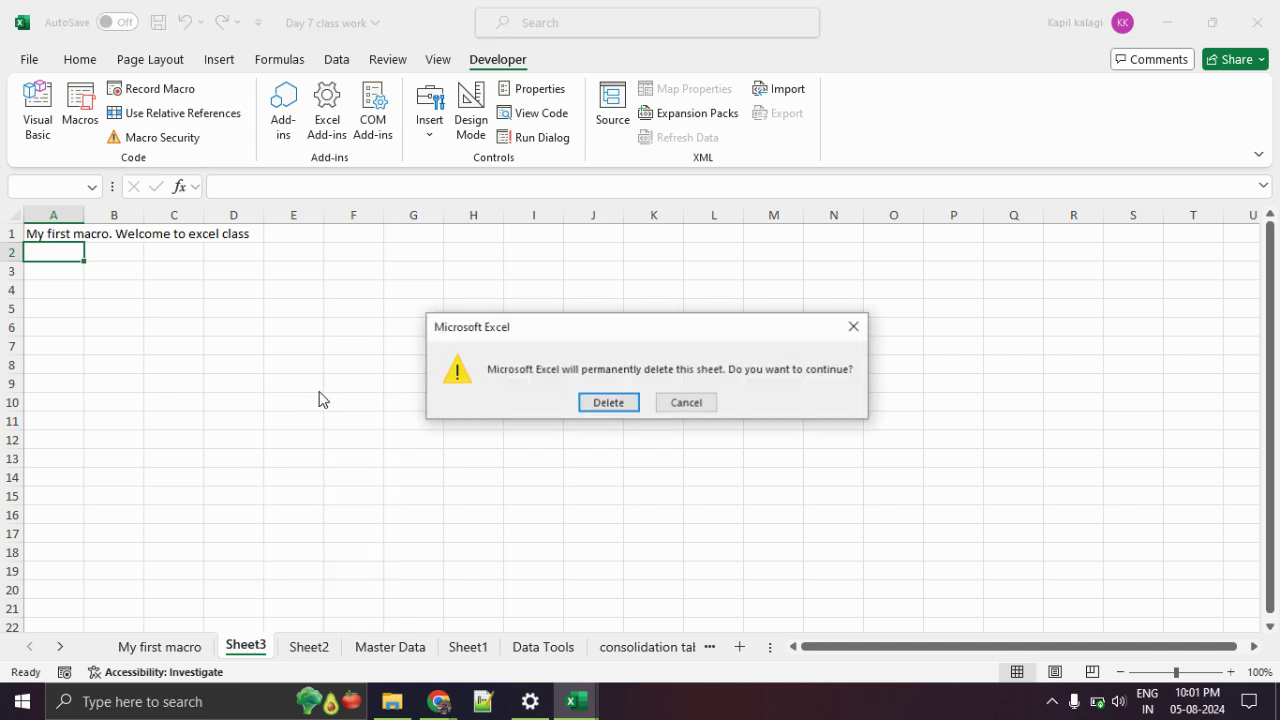
left_click(619, 405)
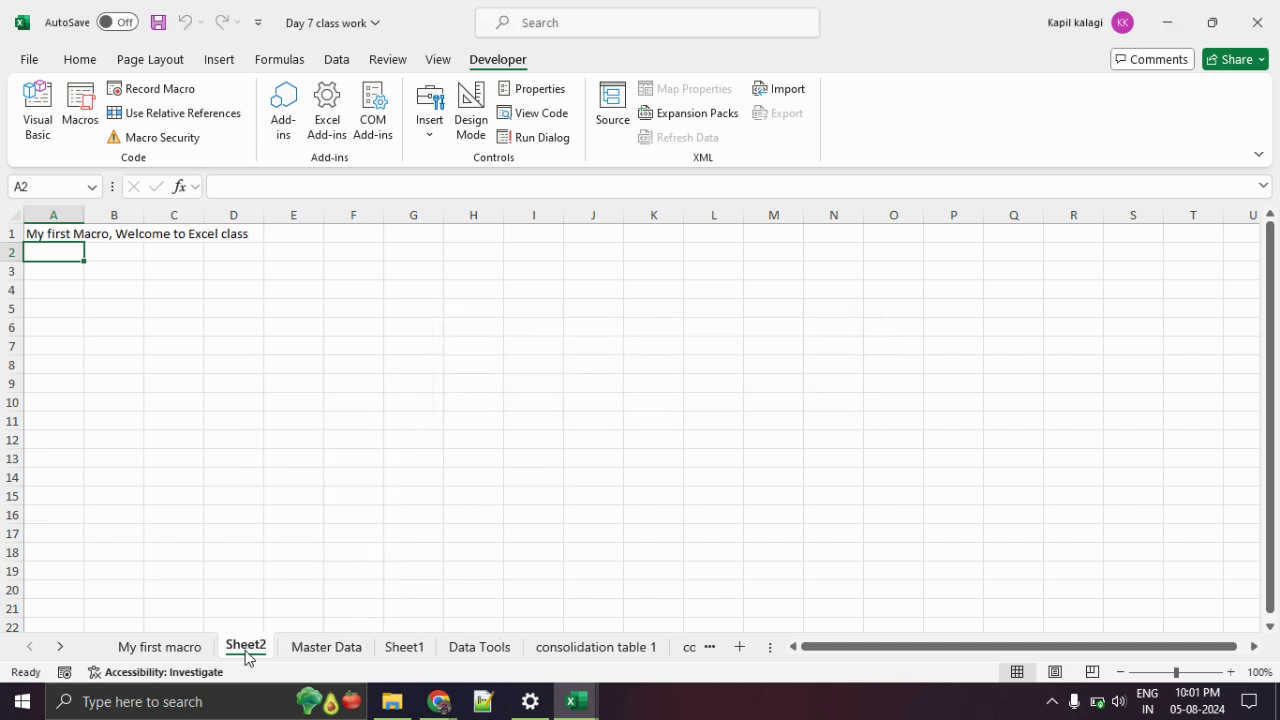
Delete Sheet2 permanently and return to the My first macro sheet, selecting cell C4.
right_click(251, 656)
left_click(310, 391)
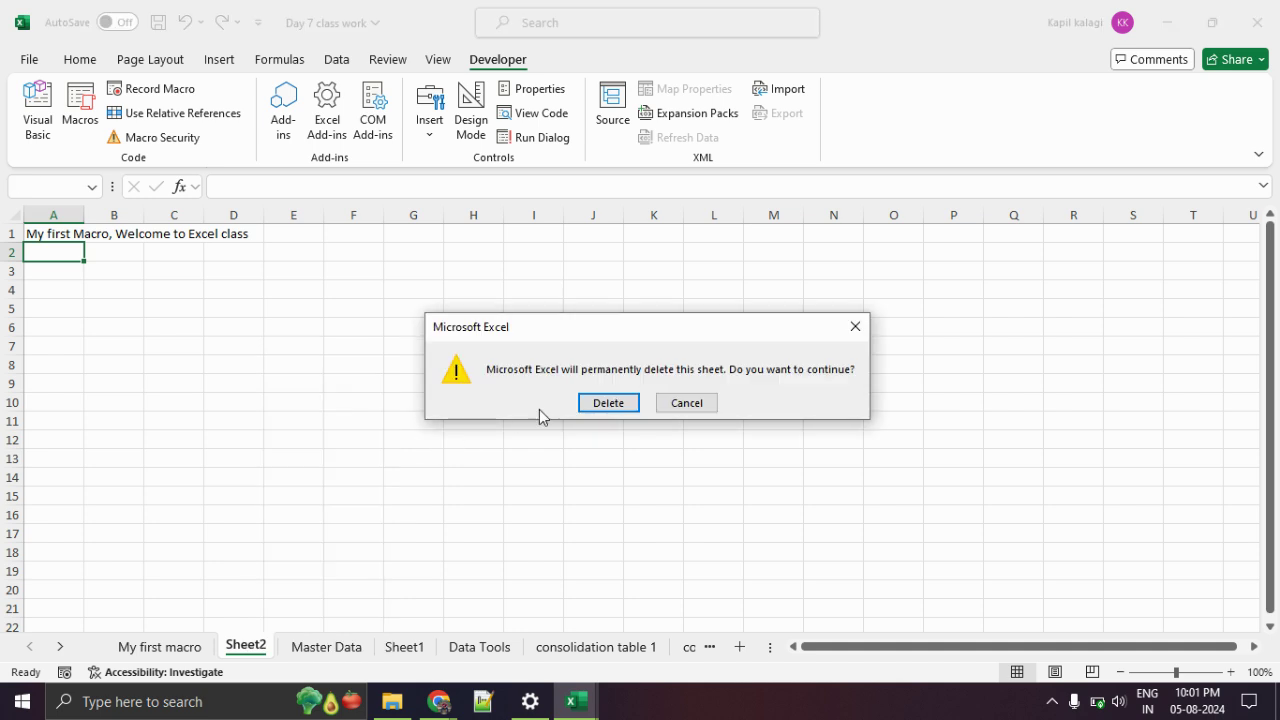
left_click(588, 404)
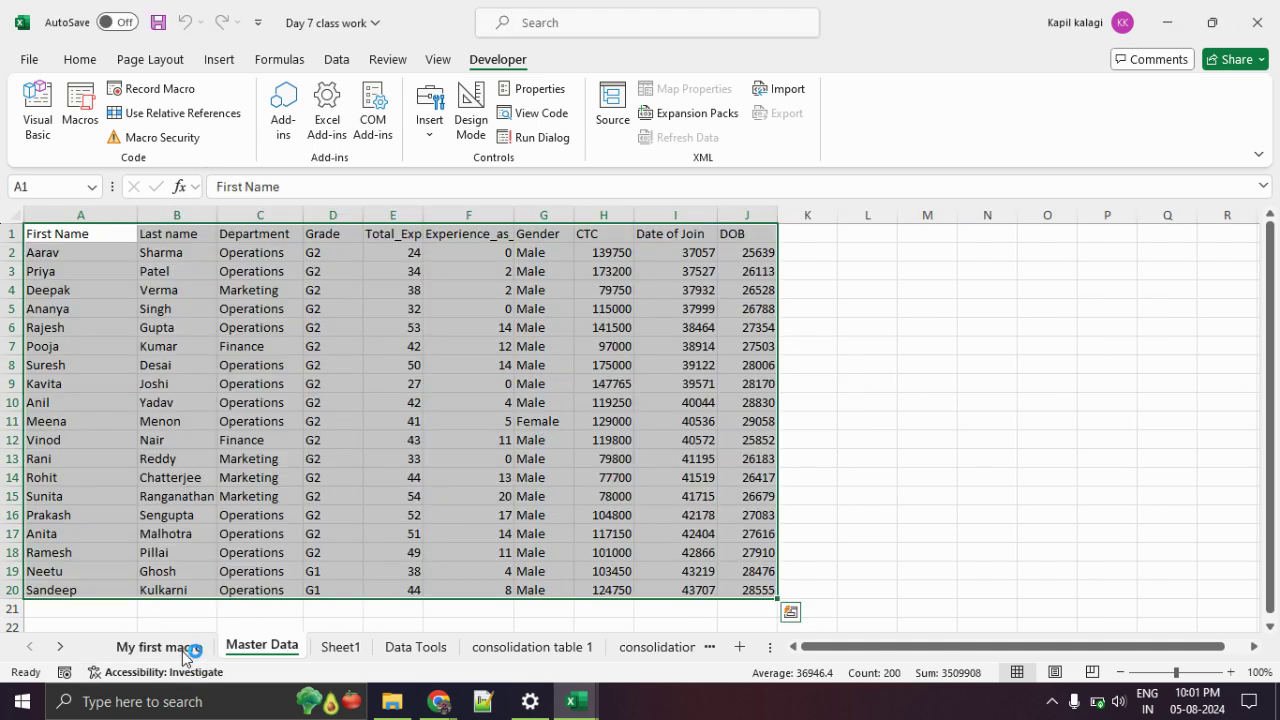
left_click(183, 650)
left_click(166, 292)
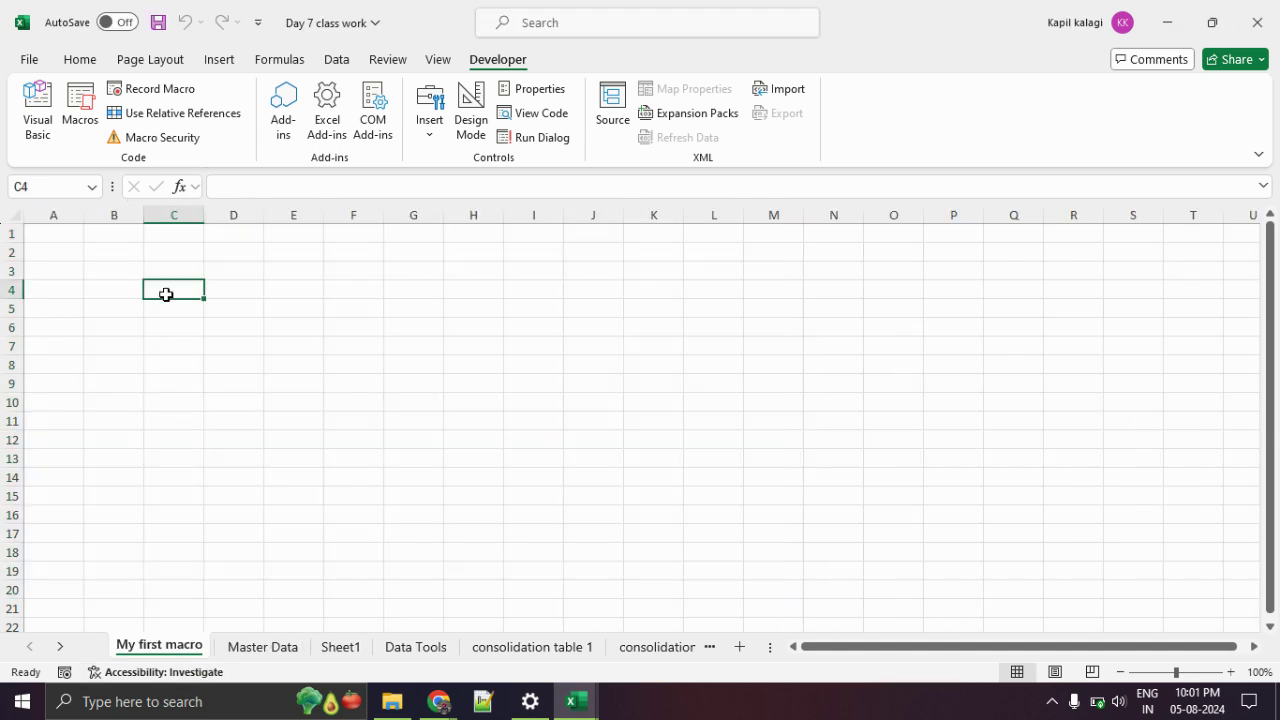
scroll(137, 370, "down", 7)
scroll(134, 377, "up", 7)
Open the Macro list and edit test1 to view its recorded code in the VBA editor.
left_click(80, 118)
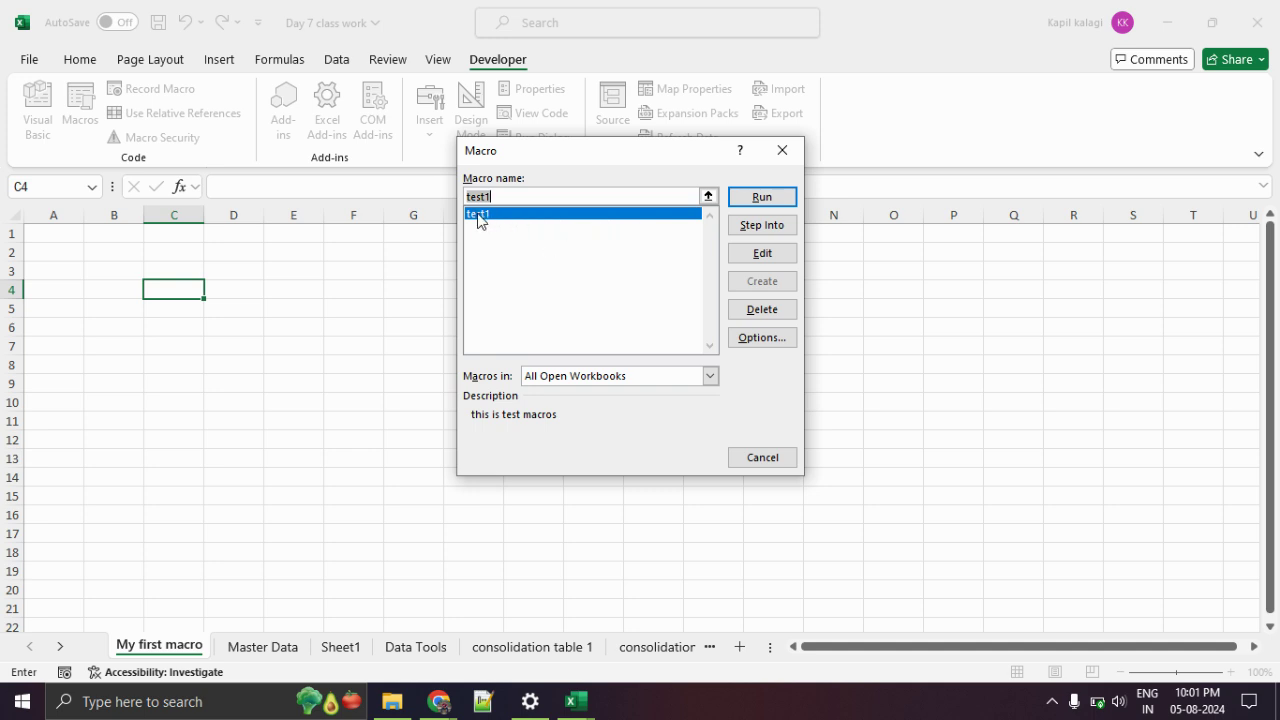
left_click(783, 258)
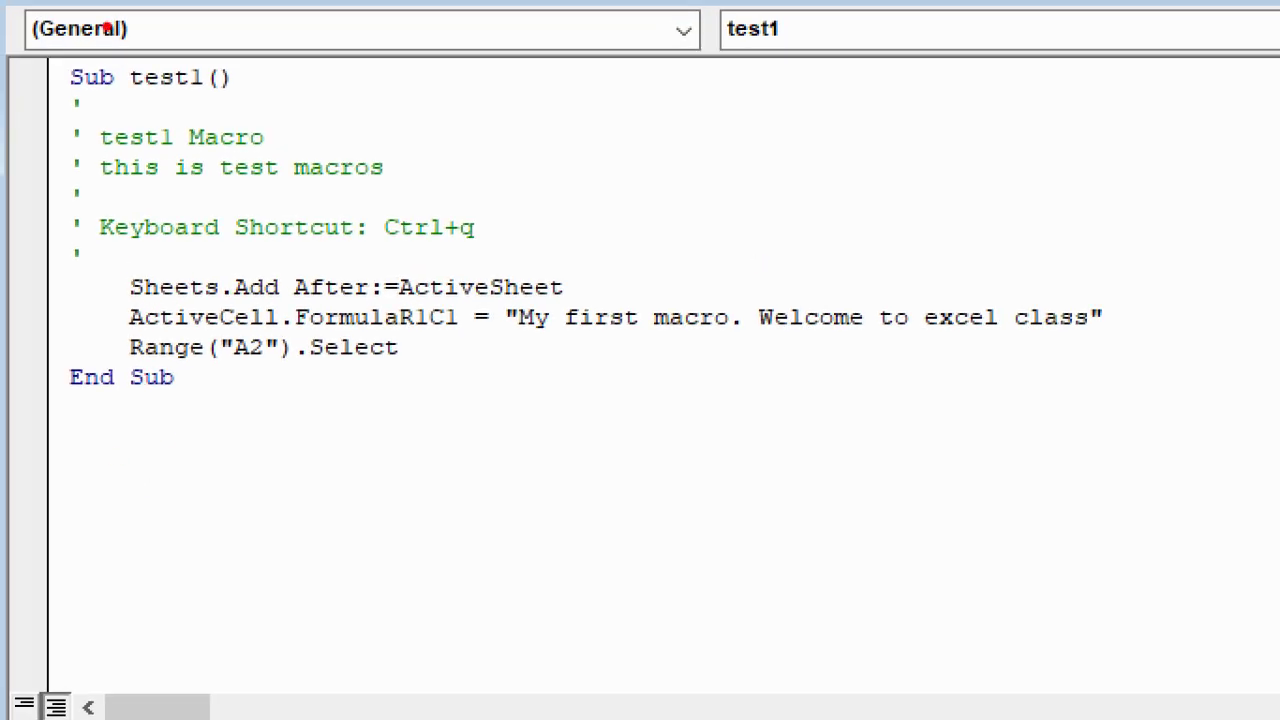
Highlight several lines of the recorded test1 code, then go back to the Excel workbook.
left_click_drag(48, 86, 247, 87)
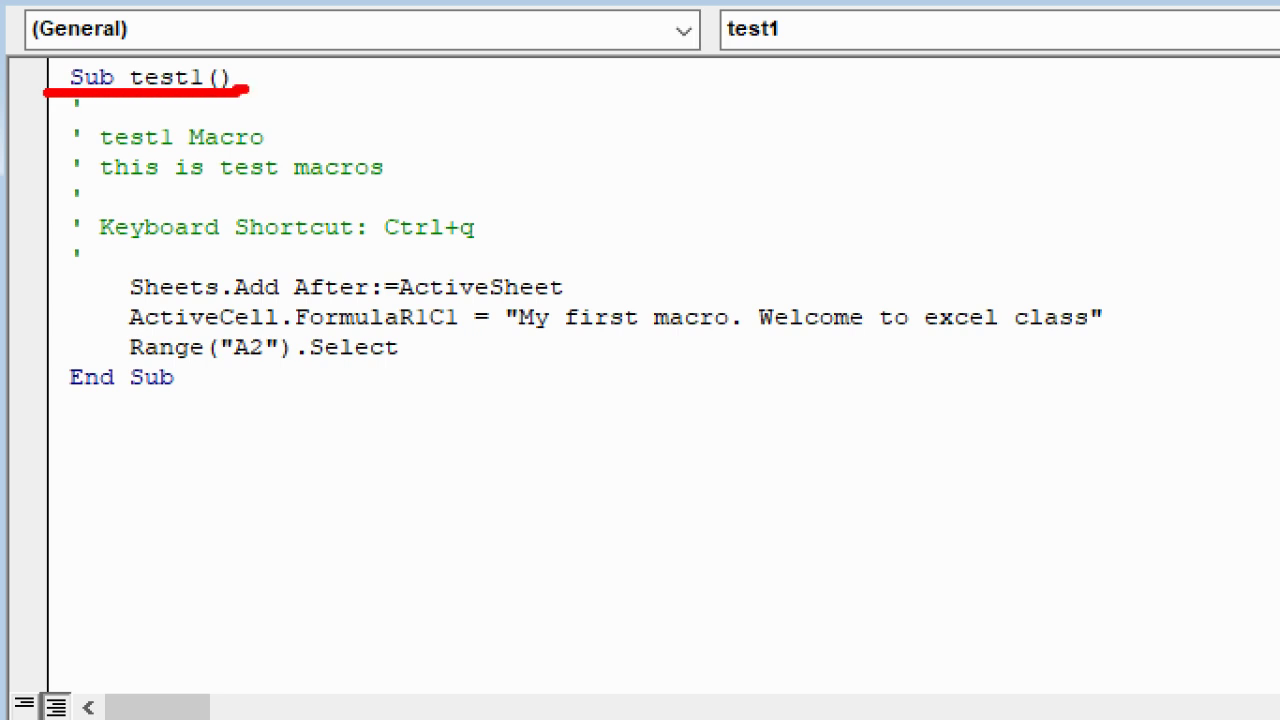
left_click_drag(52, 401, 170, 402)
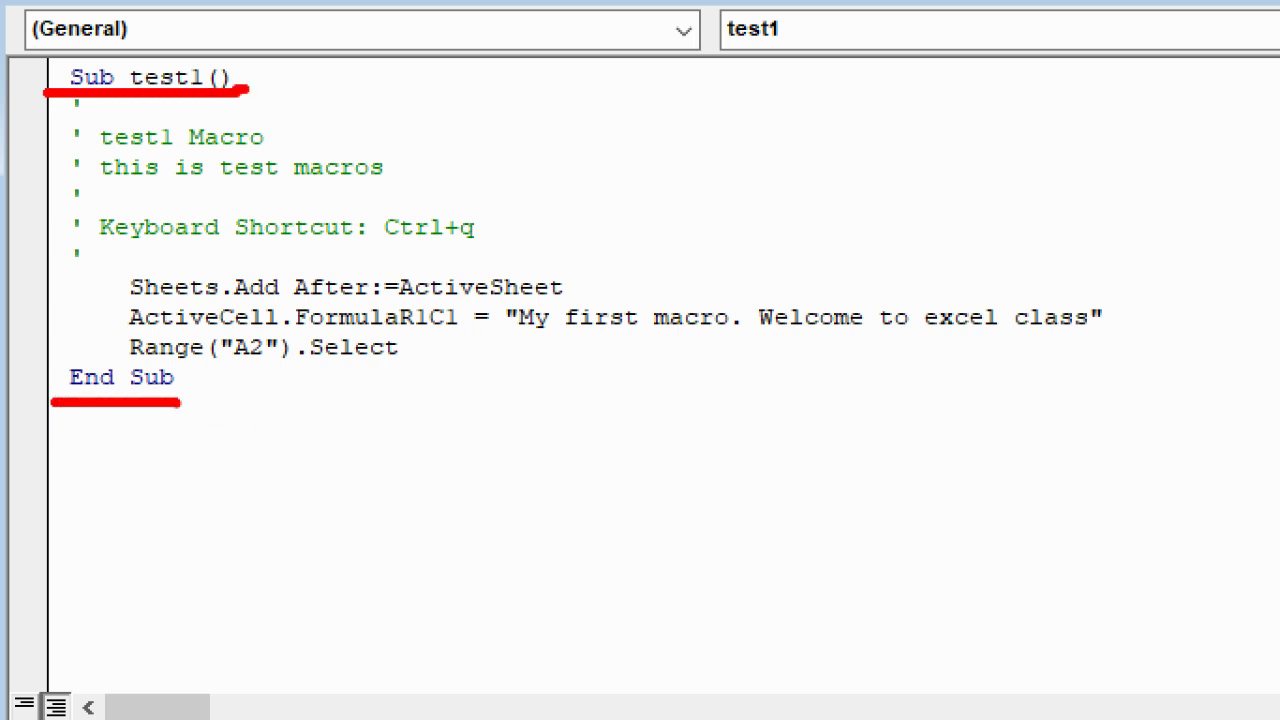
left_click_drag(84, 251, 533, 253)
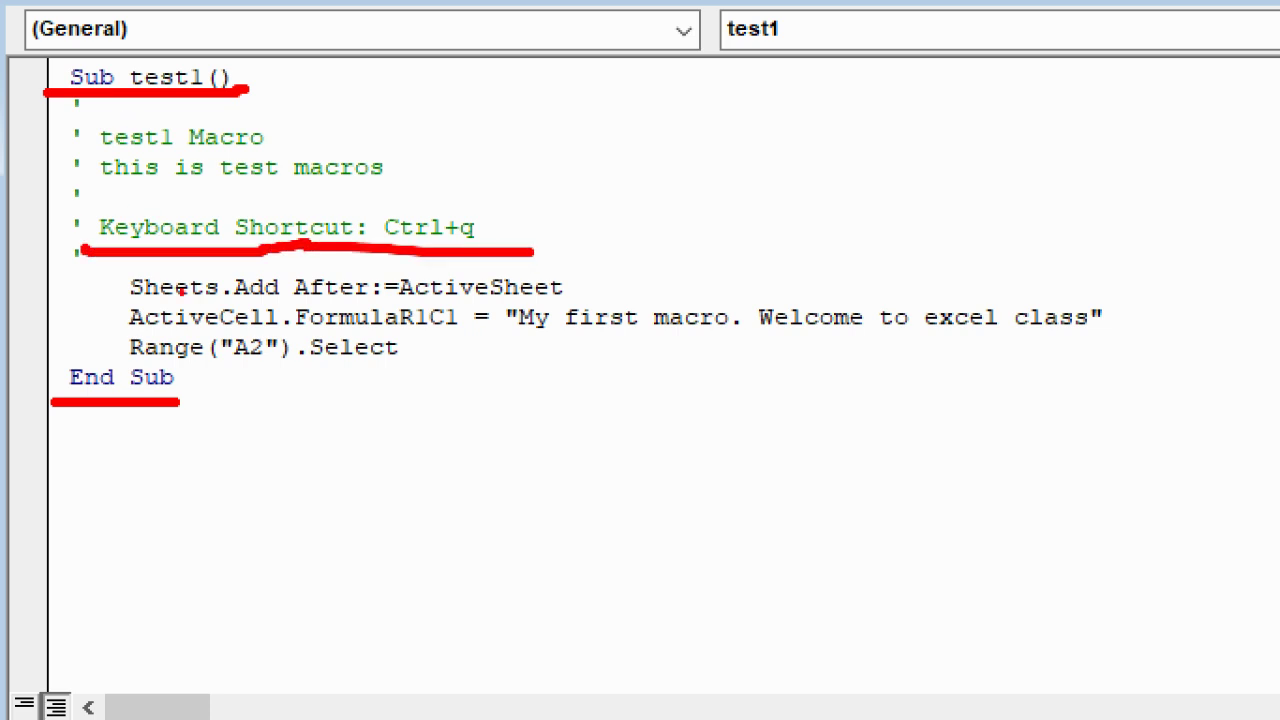
mouse_move(100, 296)
left_mouse_down()
mouse_move(205, 316)
mouse_move(355, 298)
mouse_move(615, 297)
left_mouse_up()
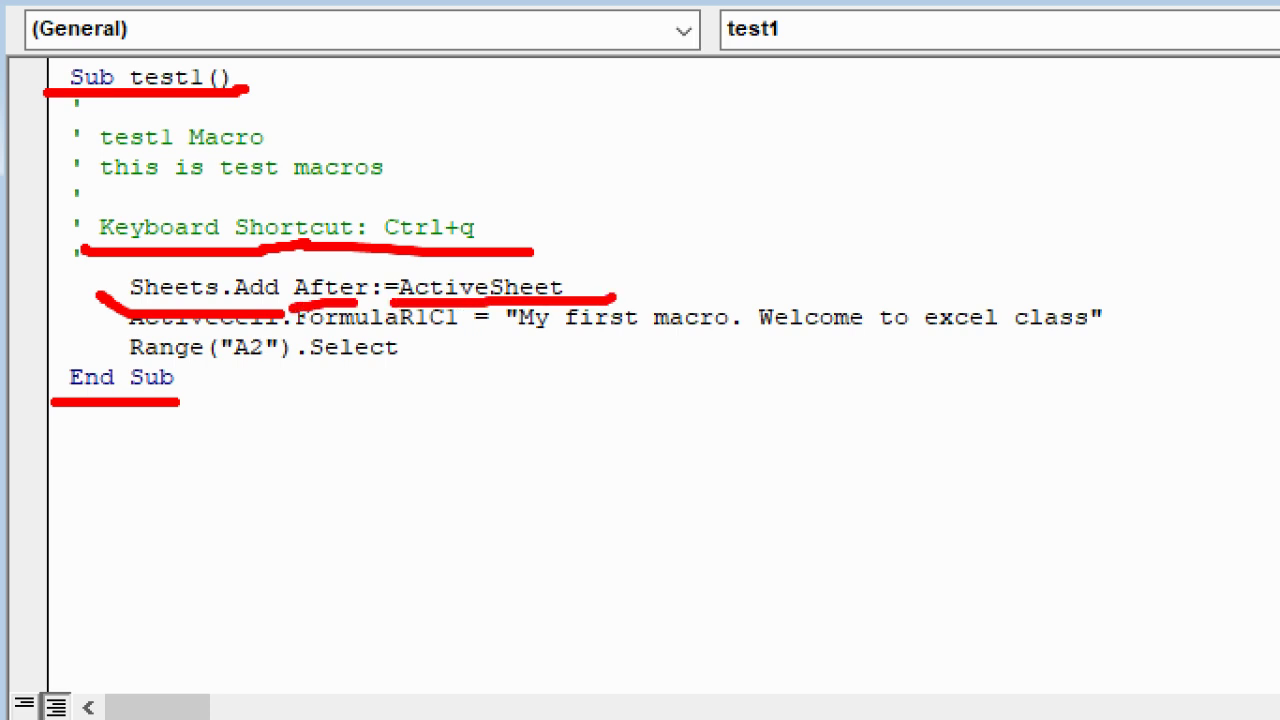
left_click_drag(498, 336, 1130, 346)
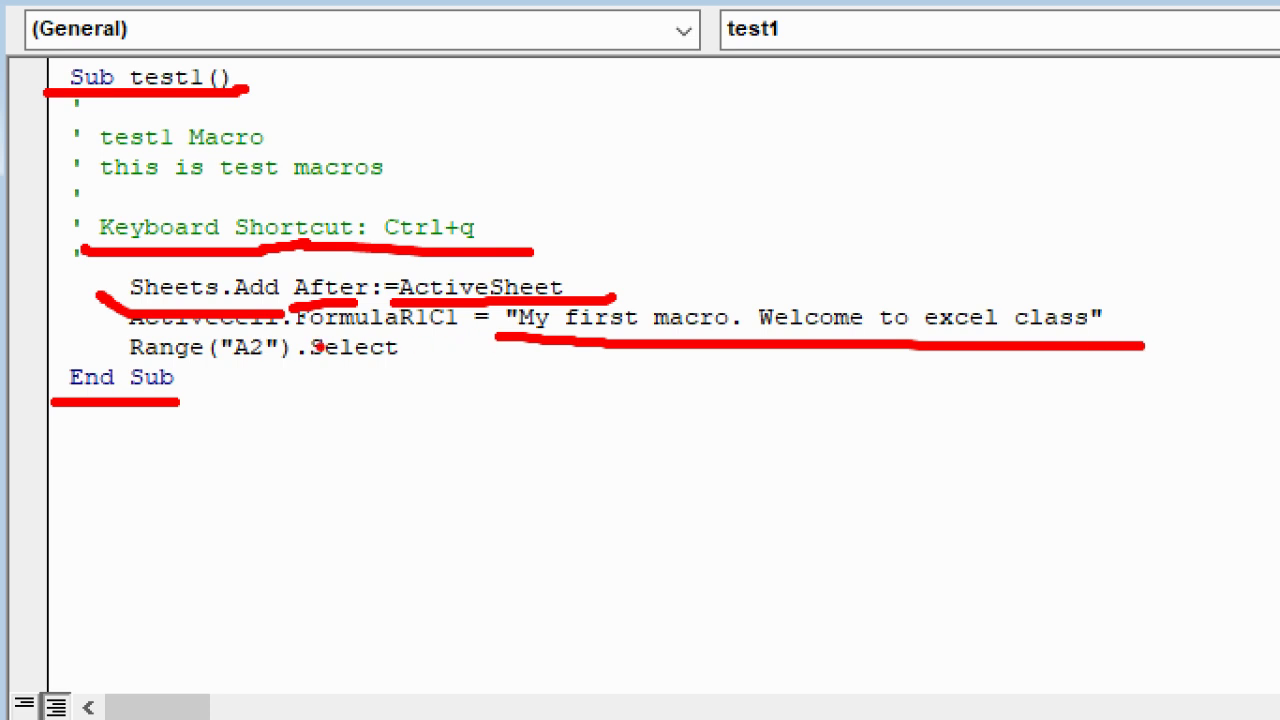
left_click_drag(122, 356, 410, 361)
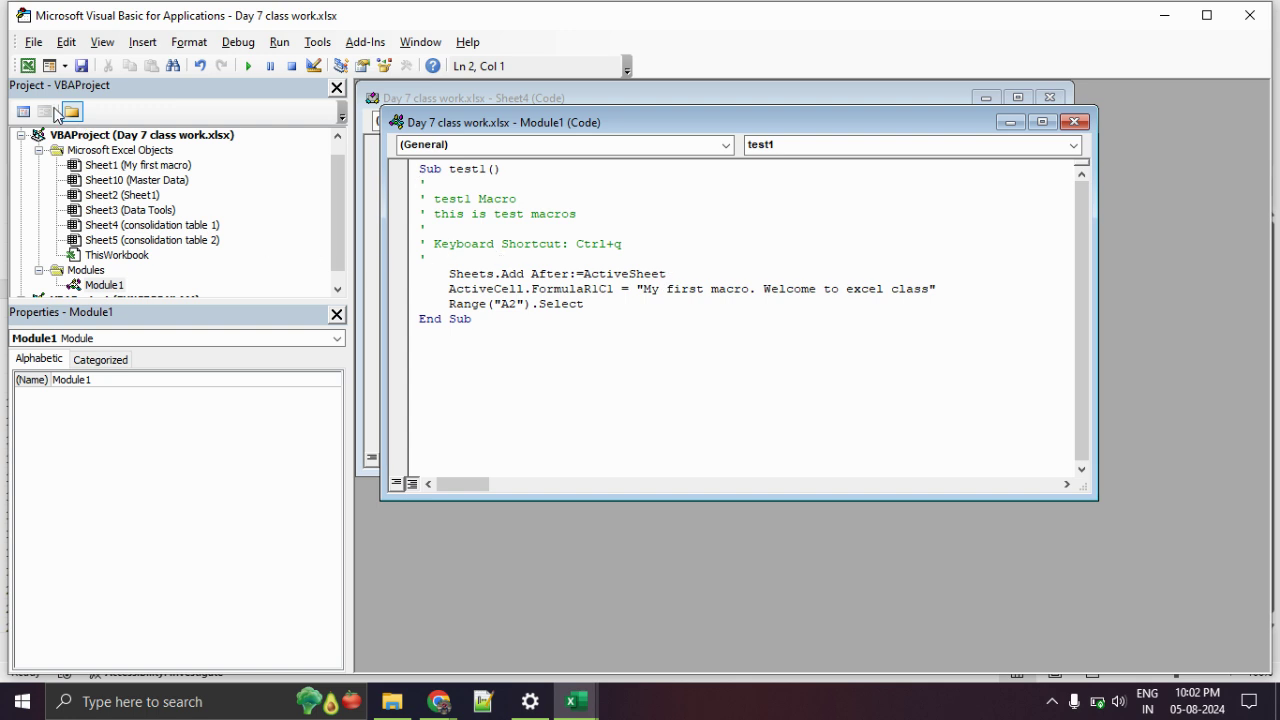
left_click(28, 65)
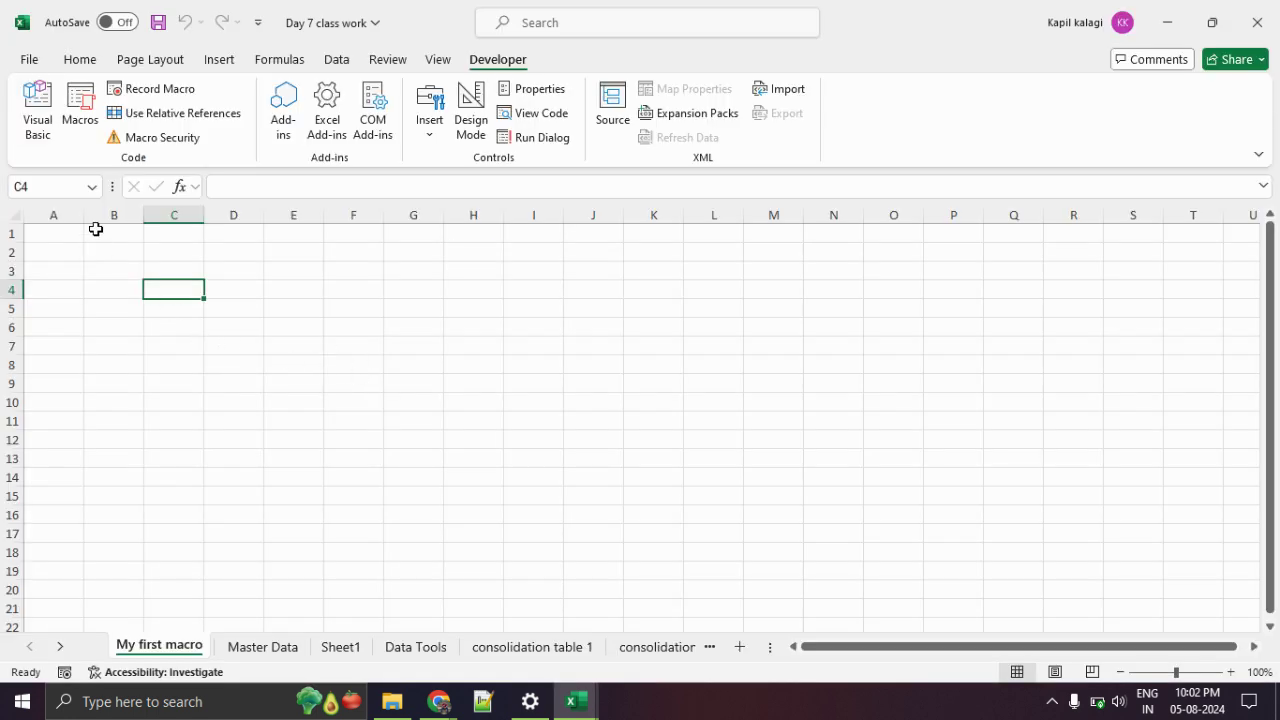
Run the test1 macro from the Macro dialog, which raises a compile error.
left_click(80, 112)
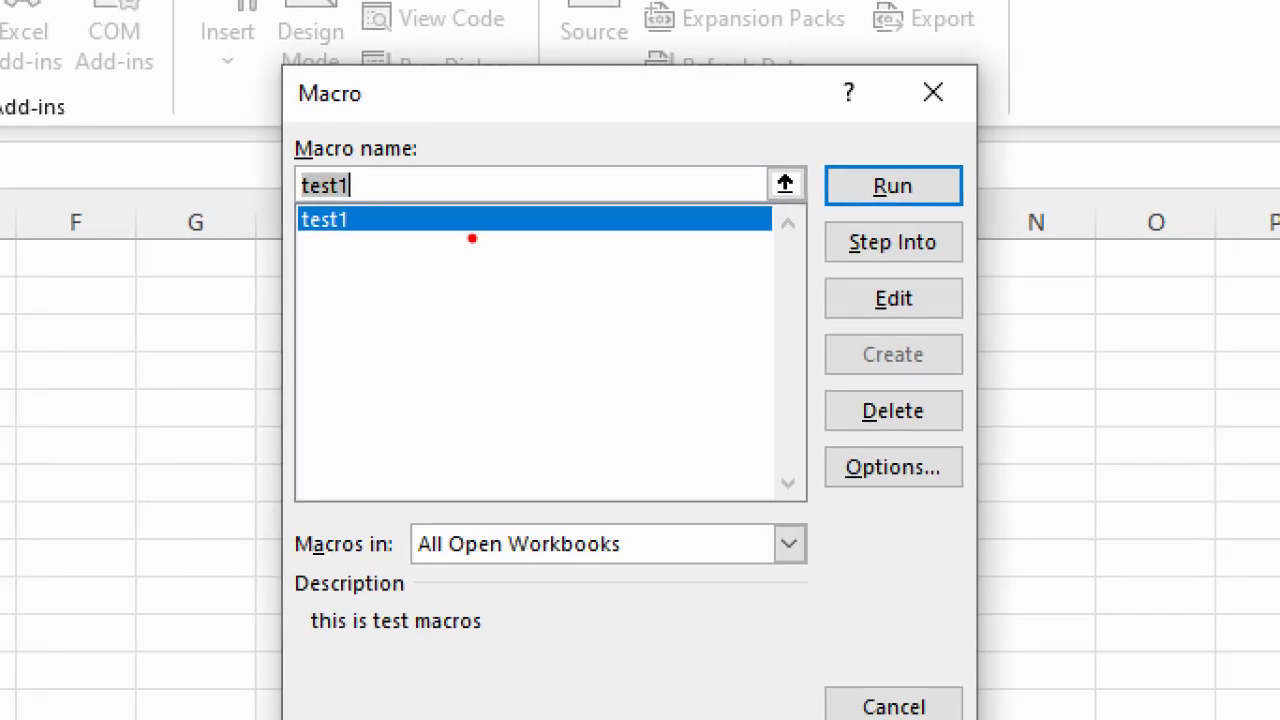
left_click_drag(396, 285, 904, 290)
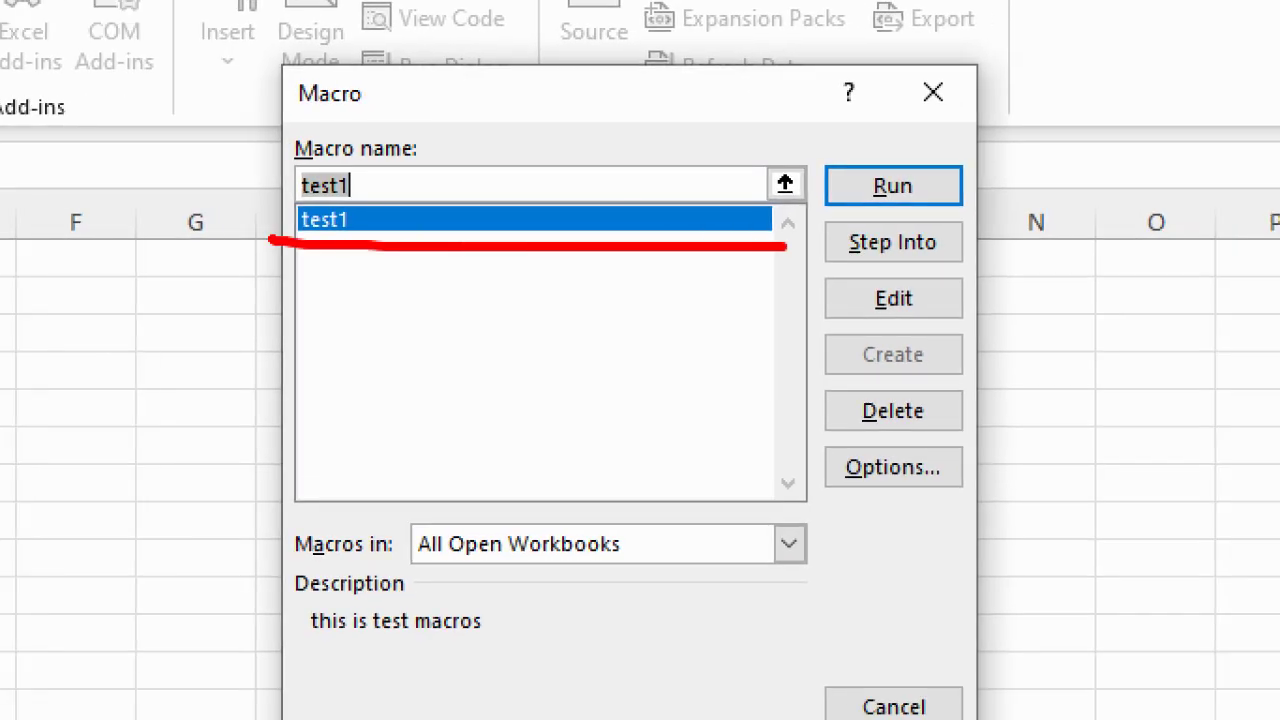
mouse_move(984, 148)
left_mouse_down()
mouse_move(1096, 216)
mouse_move(837, 150)
left_mouse_up()
key("Escape")
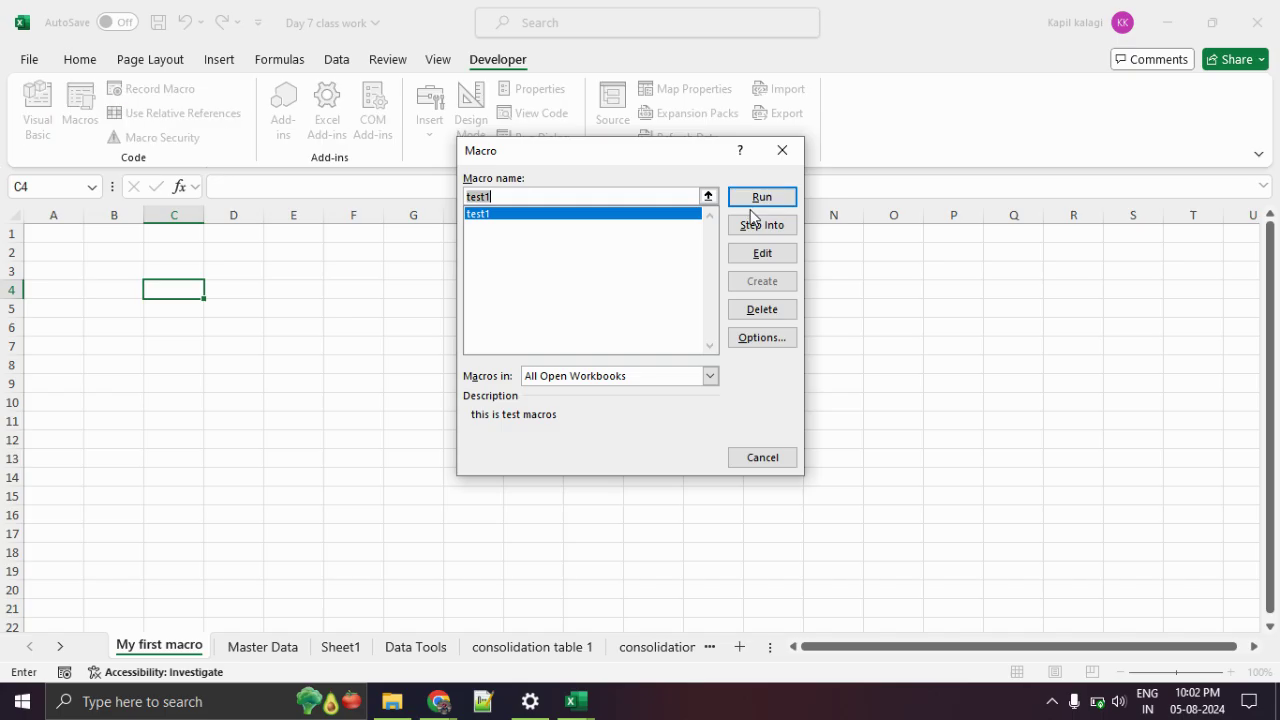
left_click(762, 197)
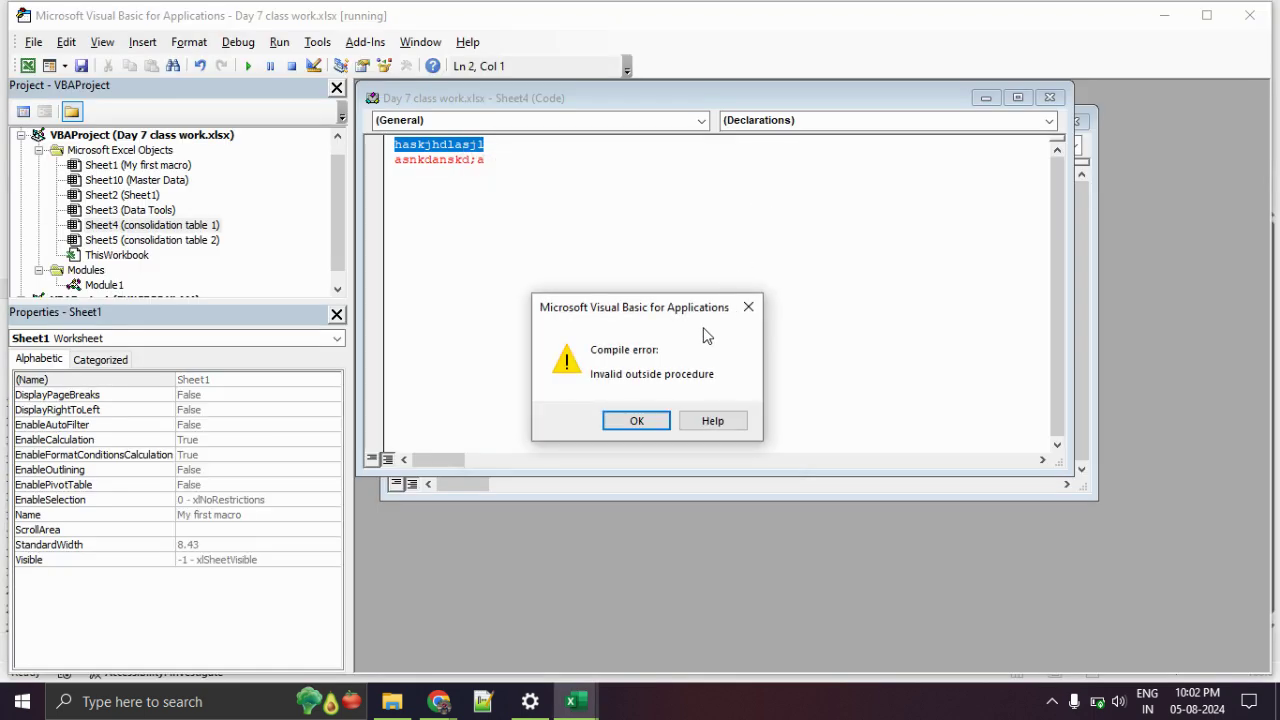
Dismiss the compile error, close the Sheet4 code window, and click below End Sub in Module1.
left_click(664, 420)
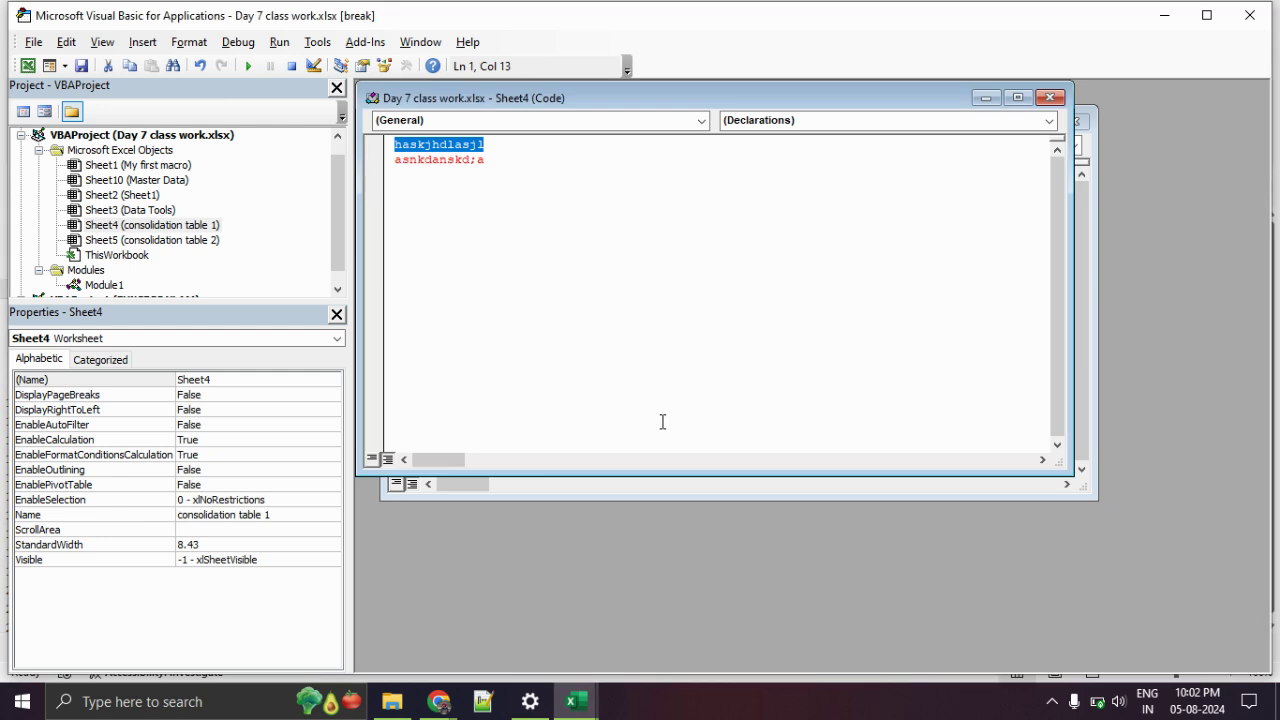
left_click(589, 267)
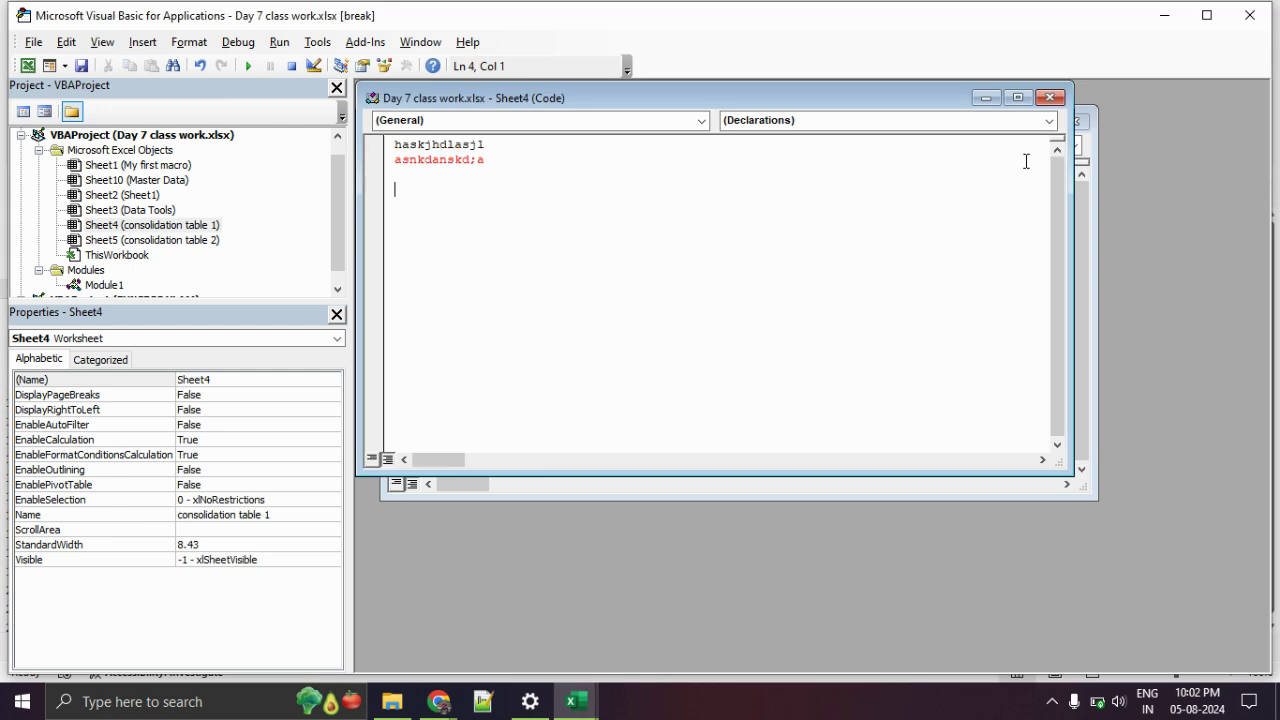
left_click(1049, 97)
left_click(714, 330)
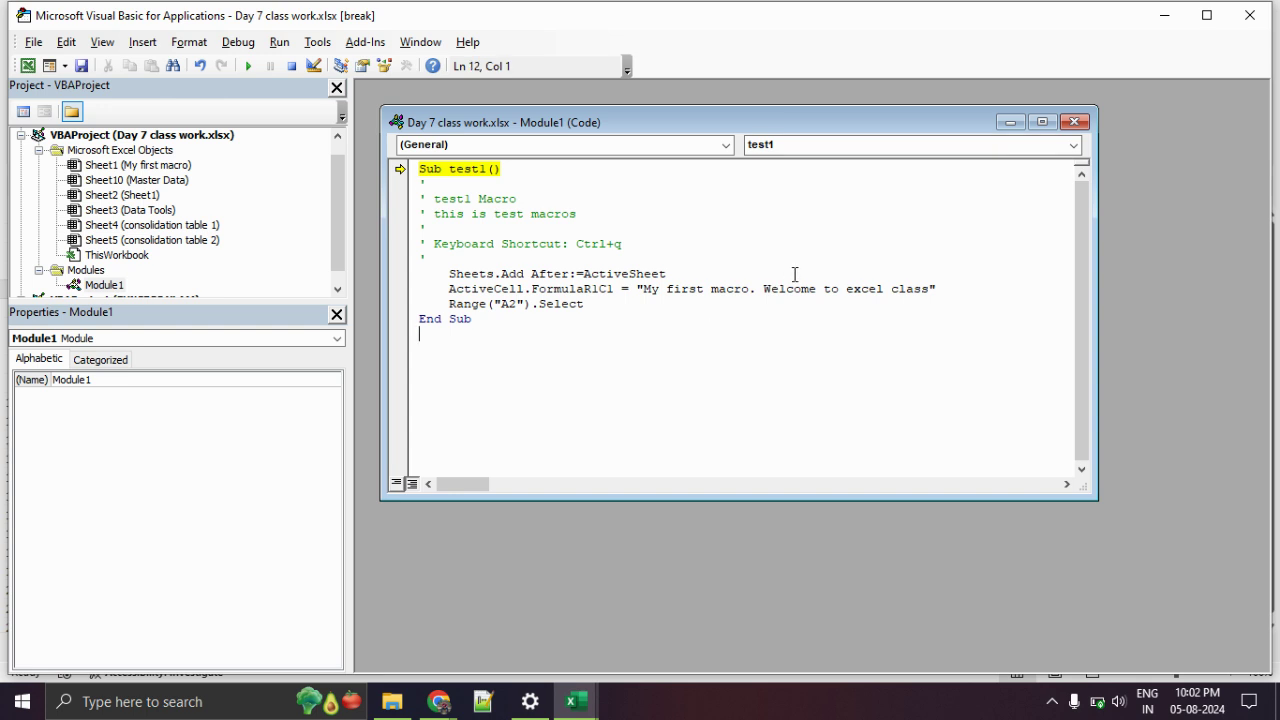
Close the Module1 window, select A1 in Excel, and try running test1 again, dismissing the break-mode warning.
left_click(1074, 122)
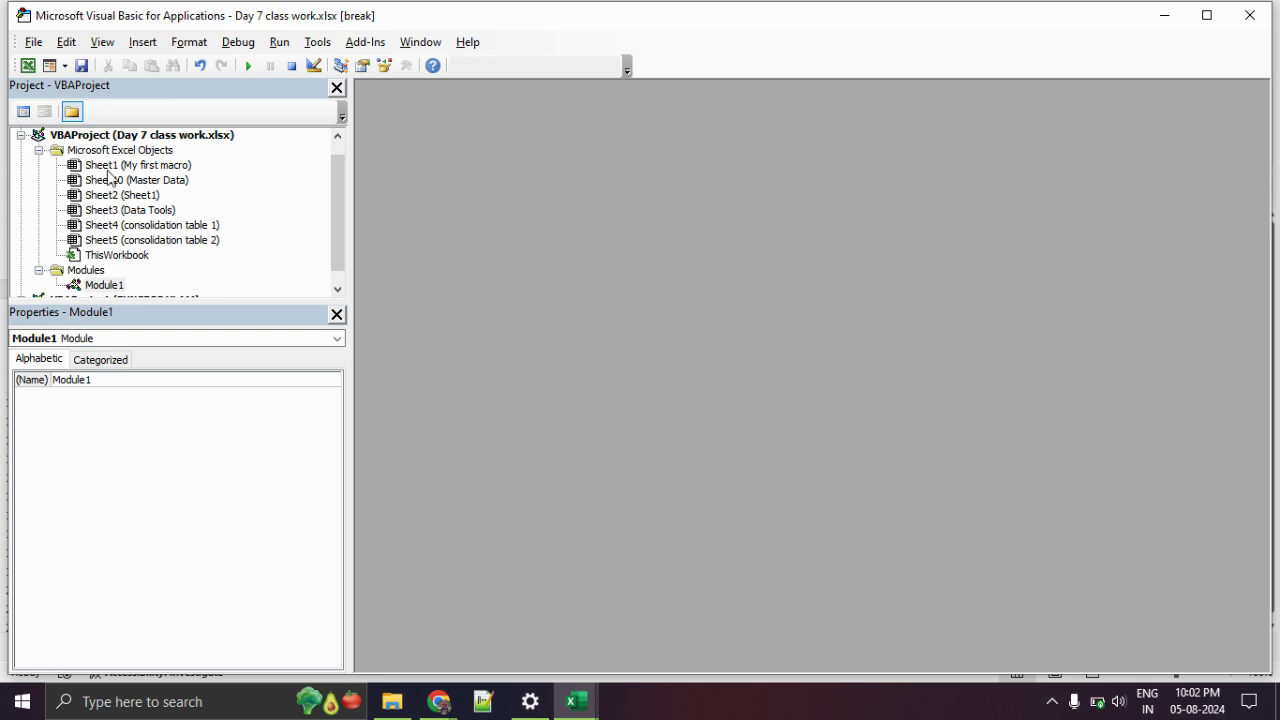
left_click(27, 65)
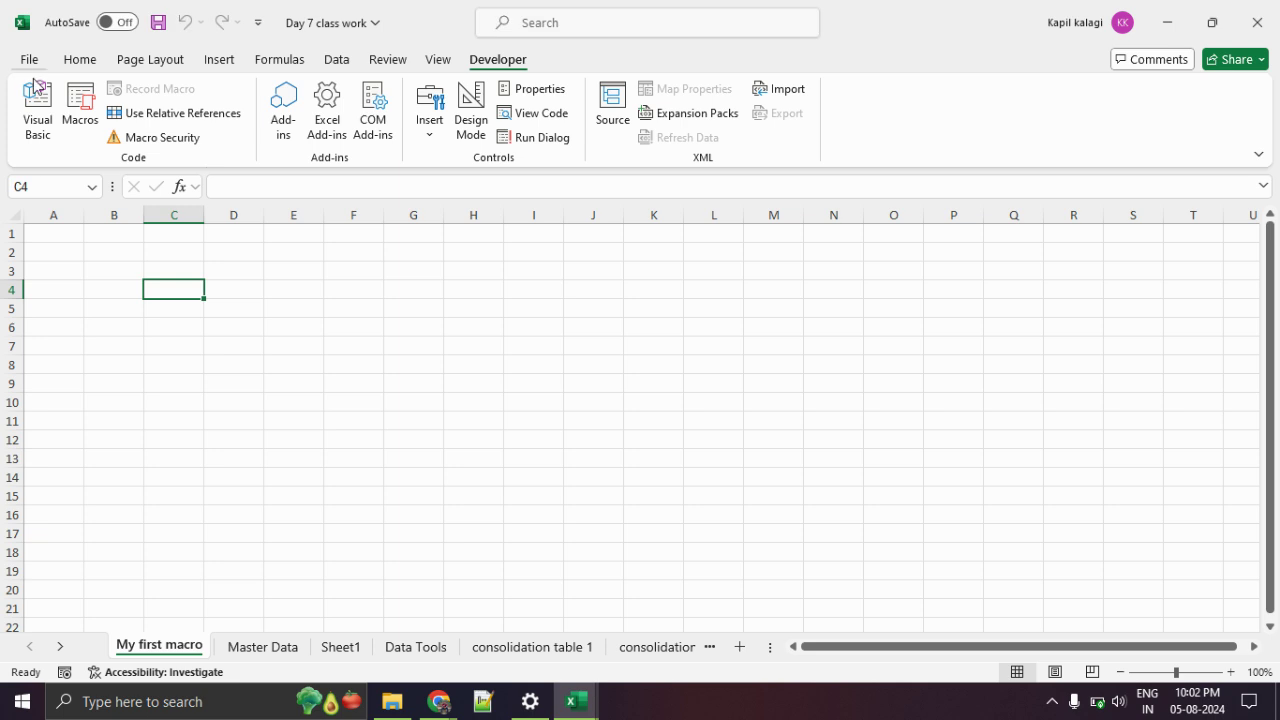
left_click(40, 236)
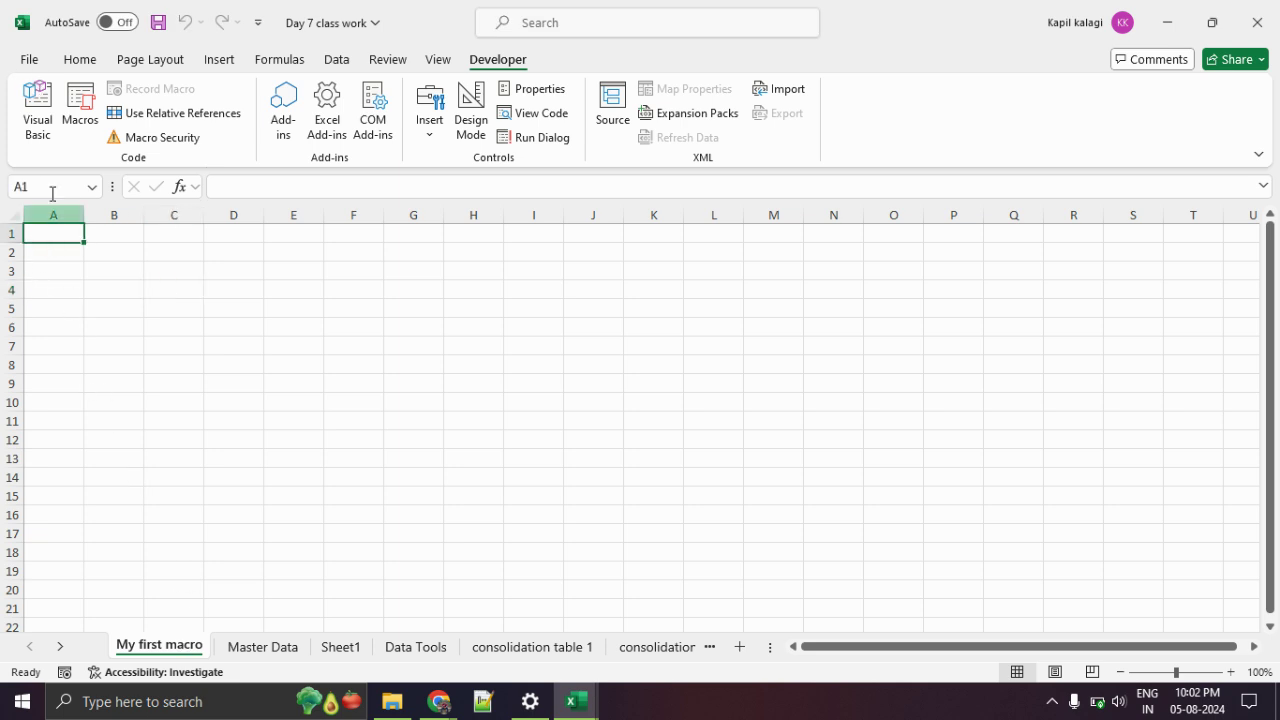
left_click(80, 105)
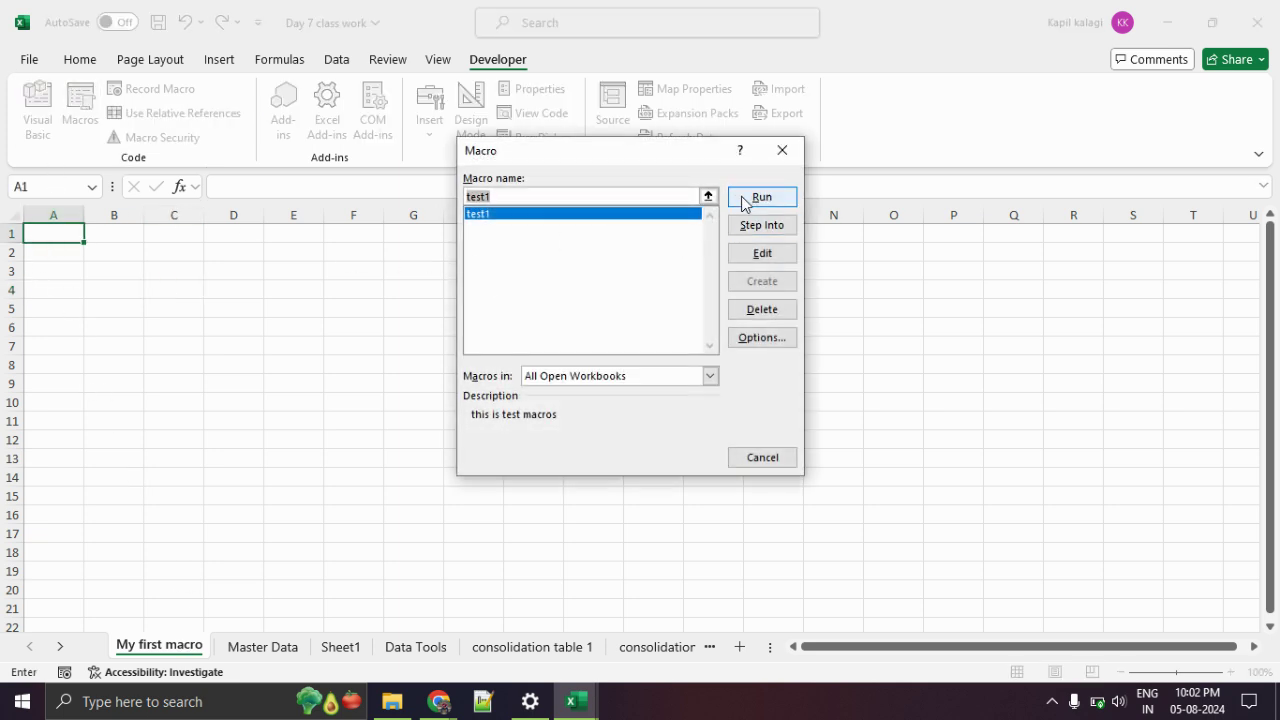
left_click(758, 197)
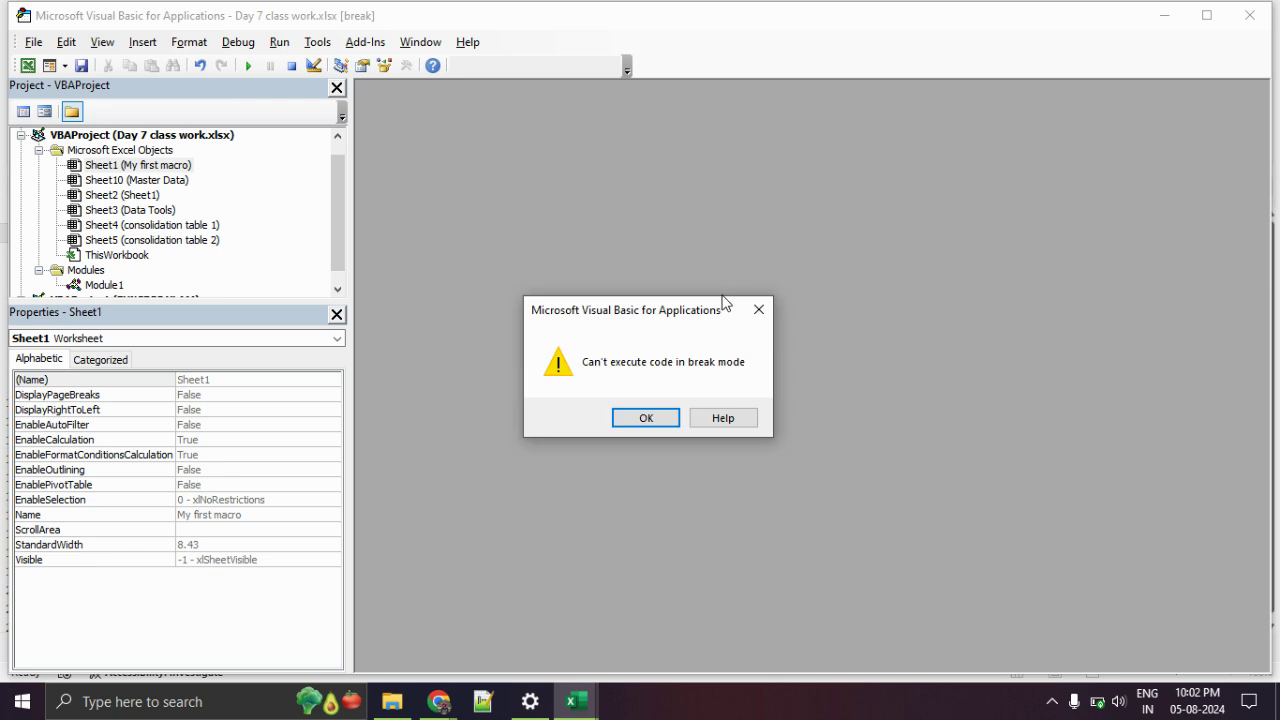
left_click(650, 417)
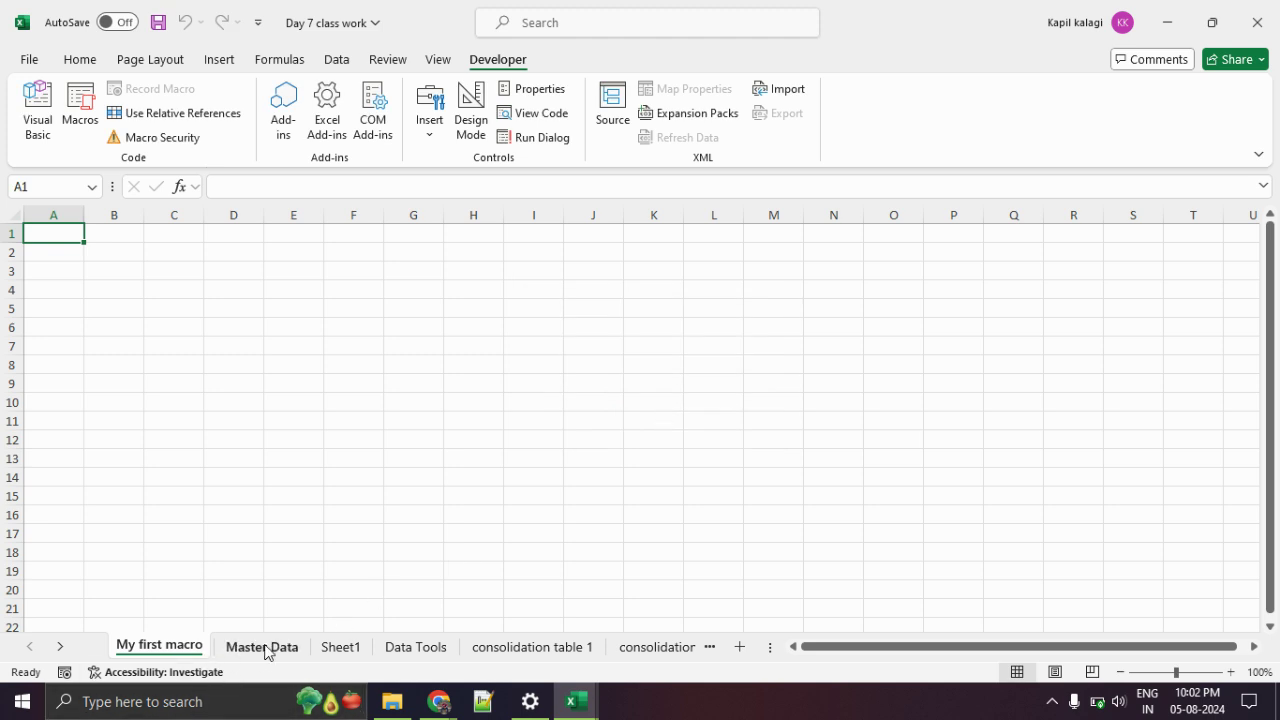
Glance at another sheet, then close the VBA editor and confirm stopping the debugger.
left_click(345, 647)
left_click(190, 647)
left_click(80, 118)
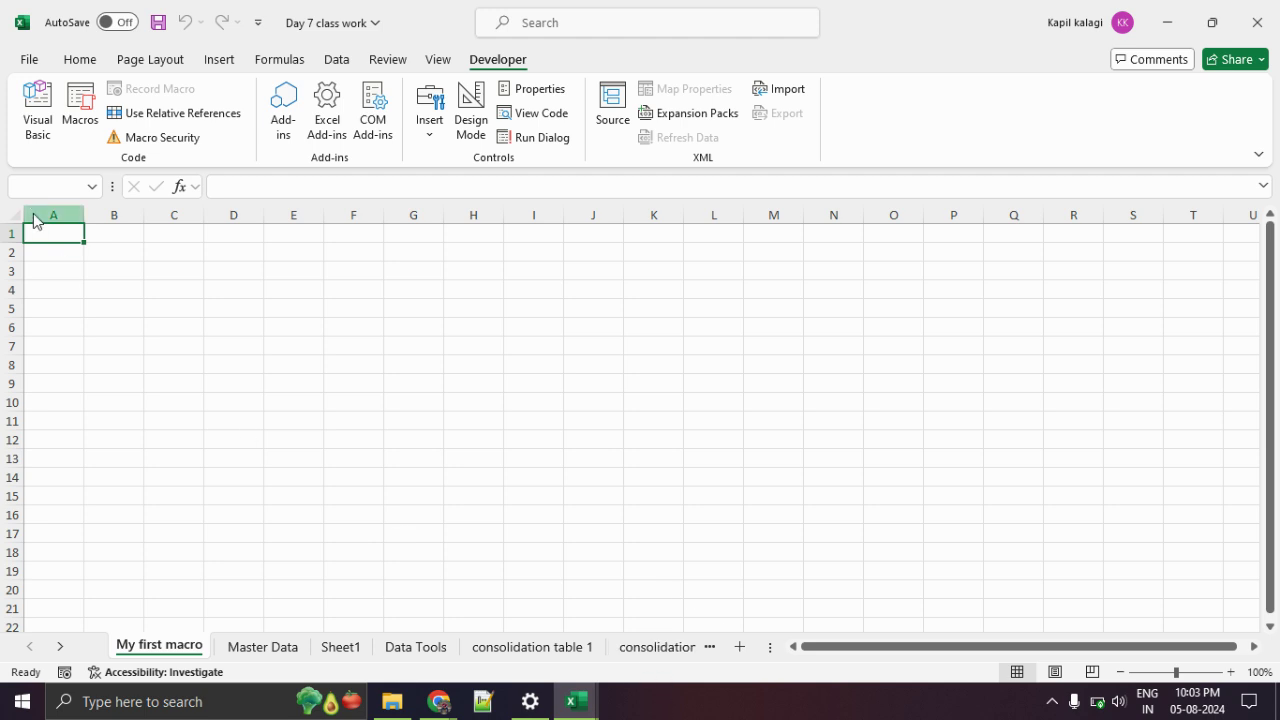
key("alt+Tab")
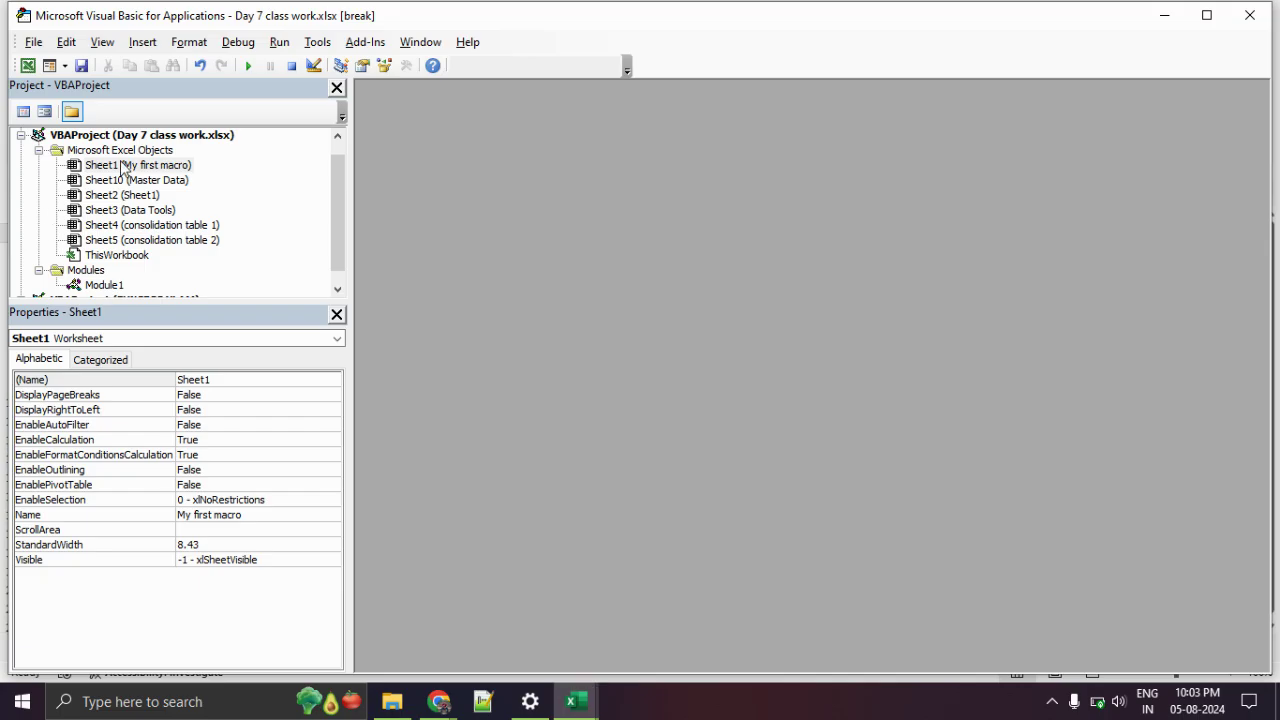
left_click(1250, 15)
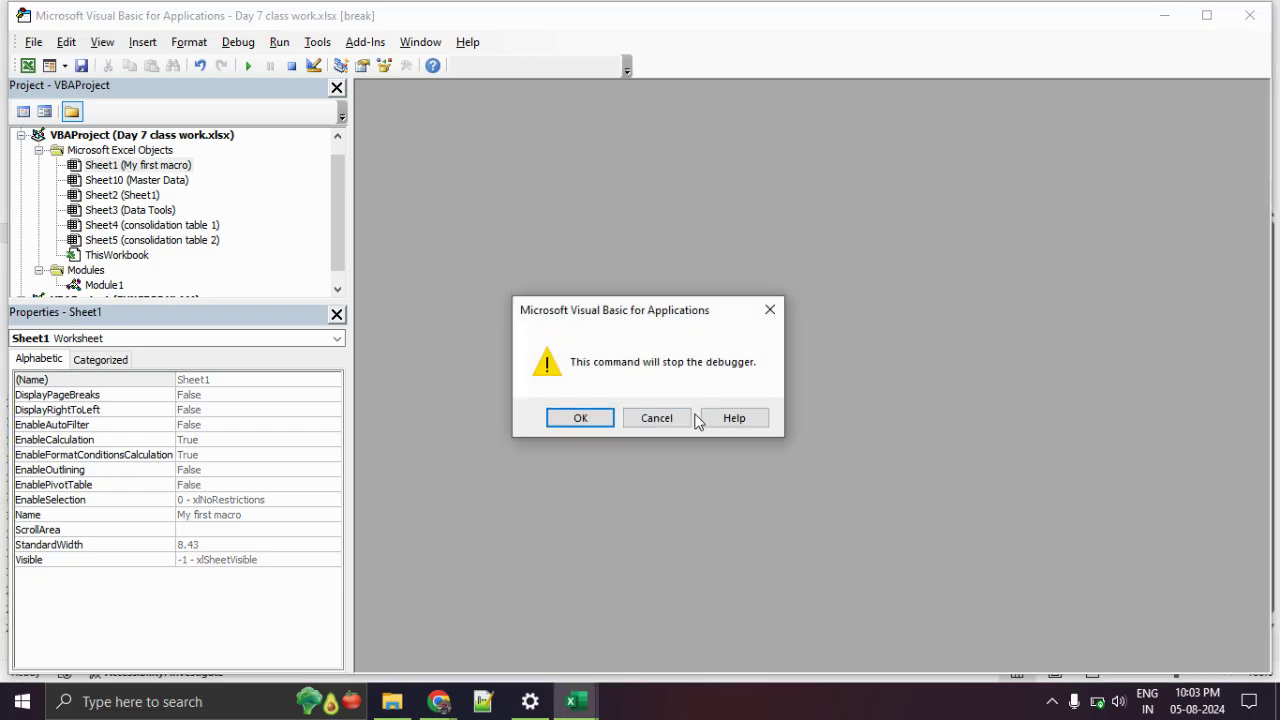
left_click(580, 418)
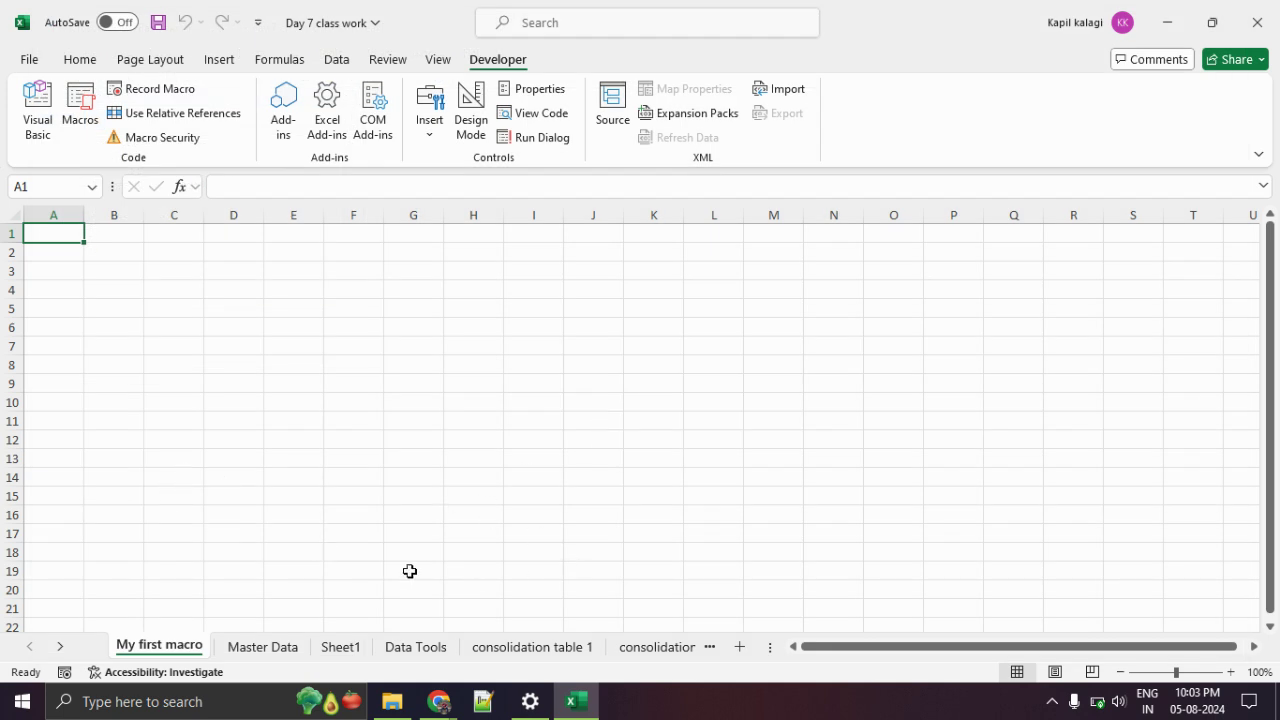
Start recording a new macro named test2.
left_click(158, 89)
type("test2")
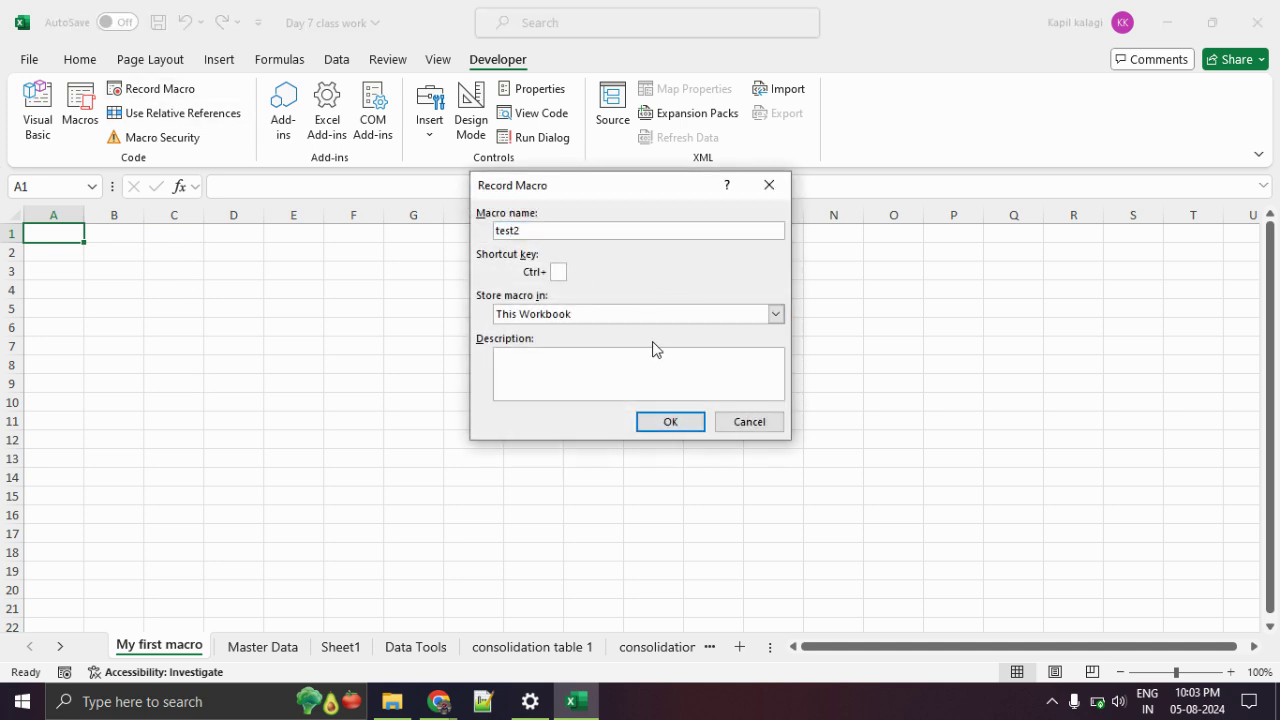
type("w")
left_click(651, 420)
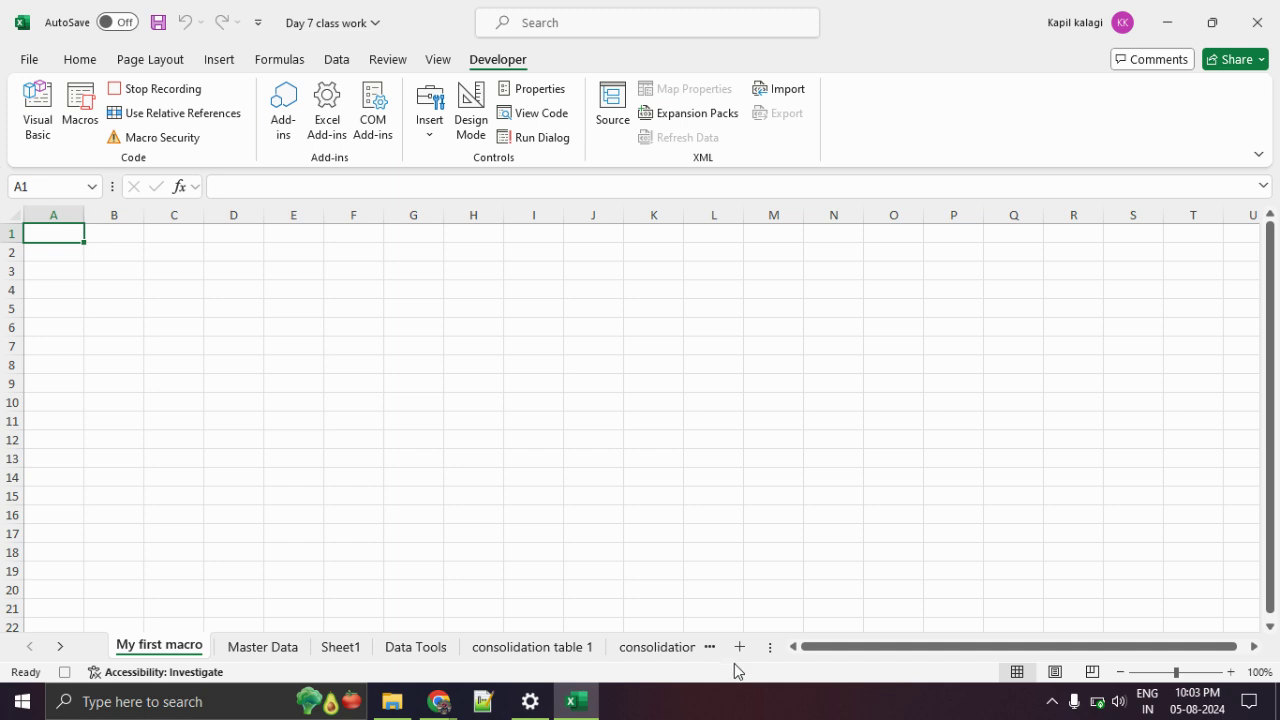
Add a new sheet, type 'My first macro. Welcome to excel.' in A1, return to My first macro, and stop recording.
left_click(740, 648)
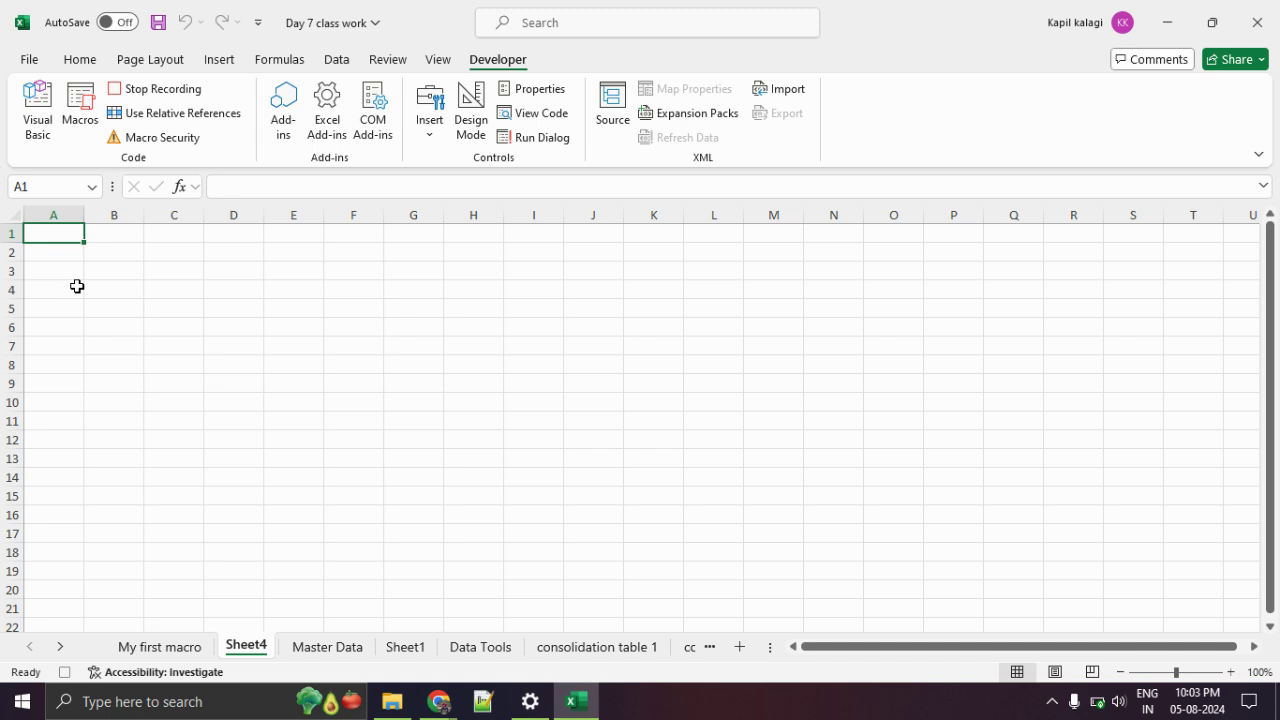
type("m")
type("M")
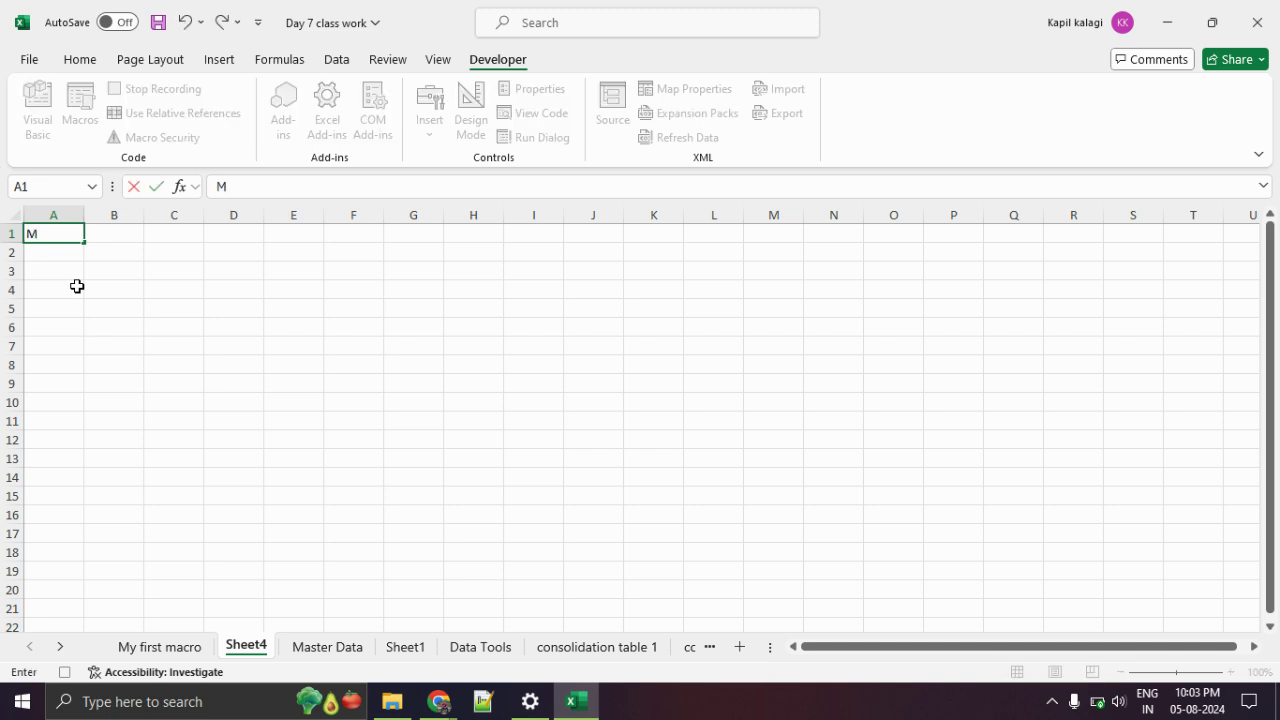
type("y first macro")
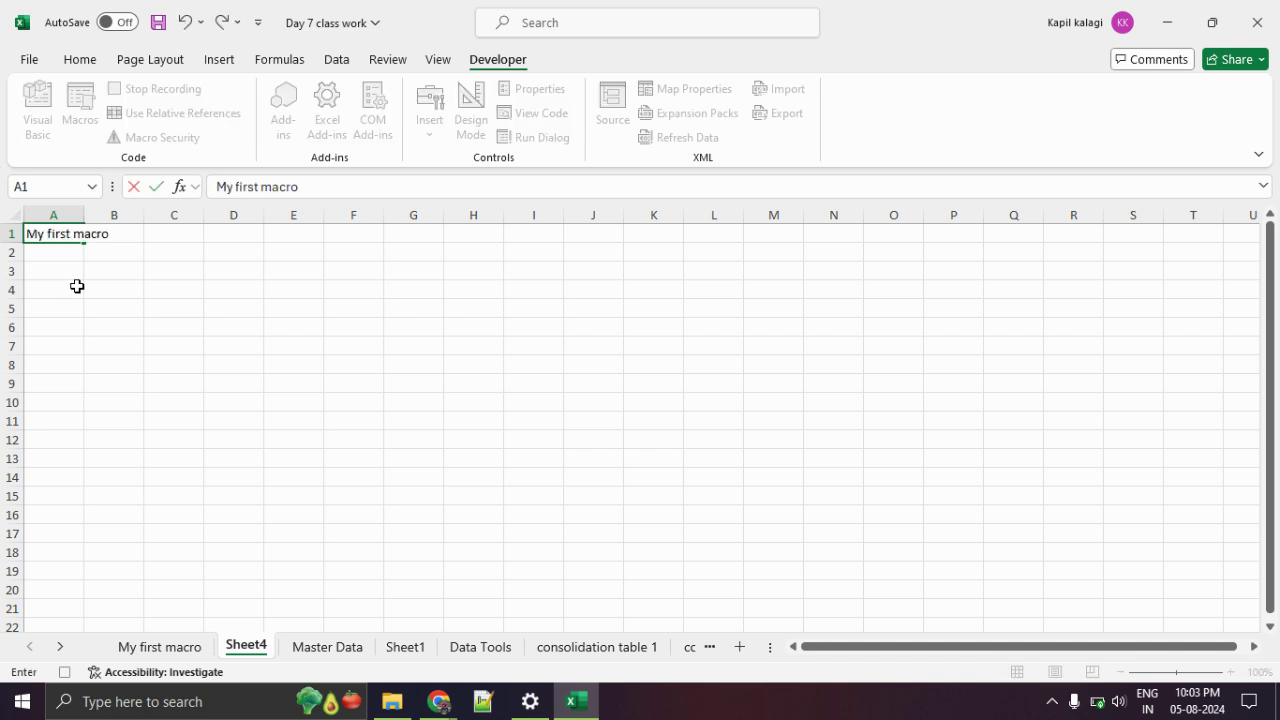
type(". Welcome to excel.")
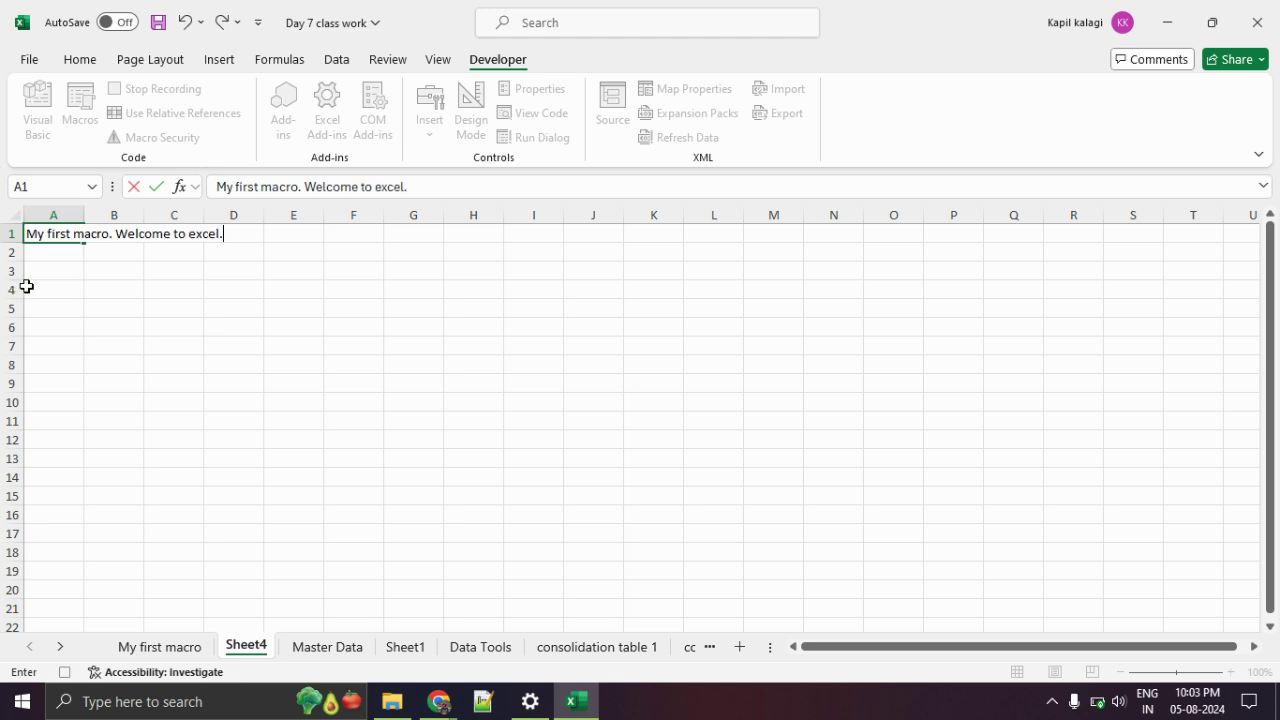
left_click(175, 648)
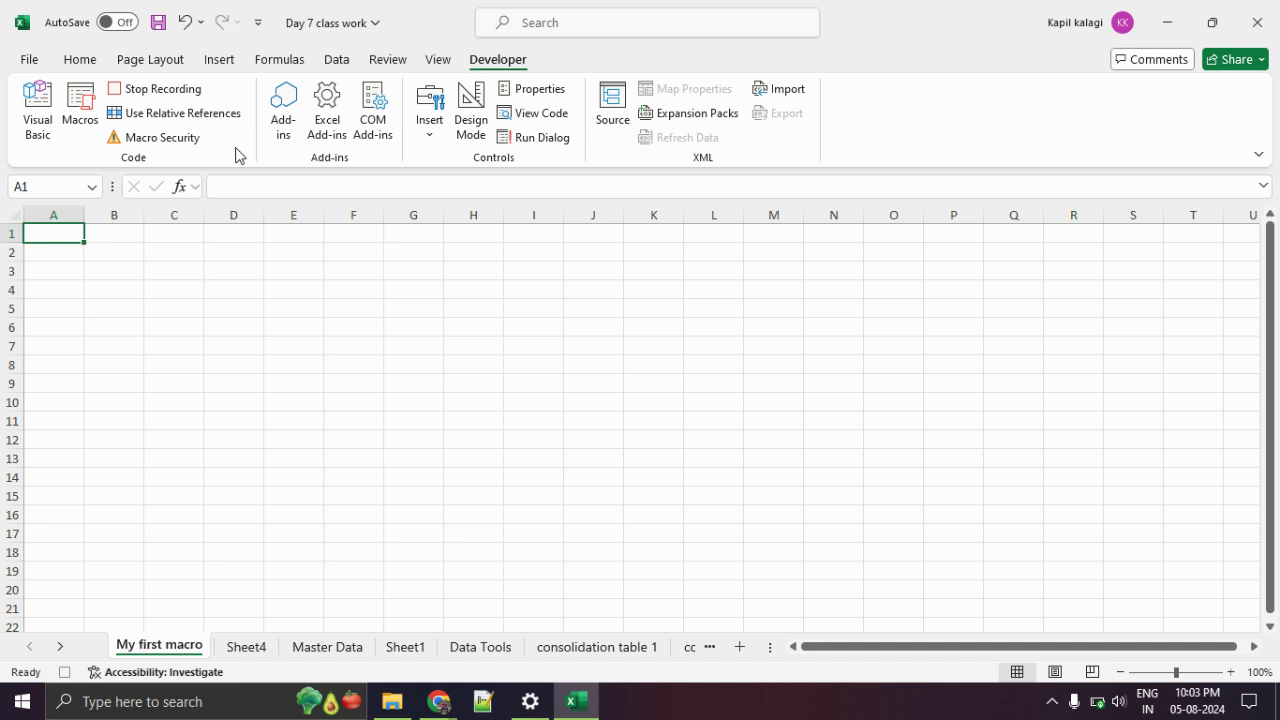
left_click(183, 90)
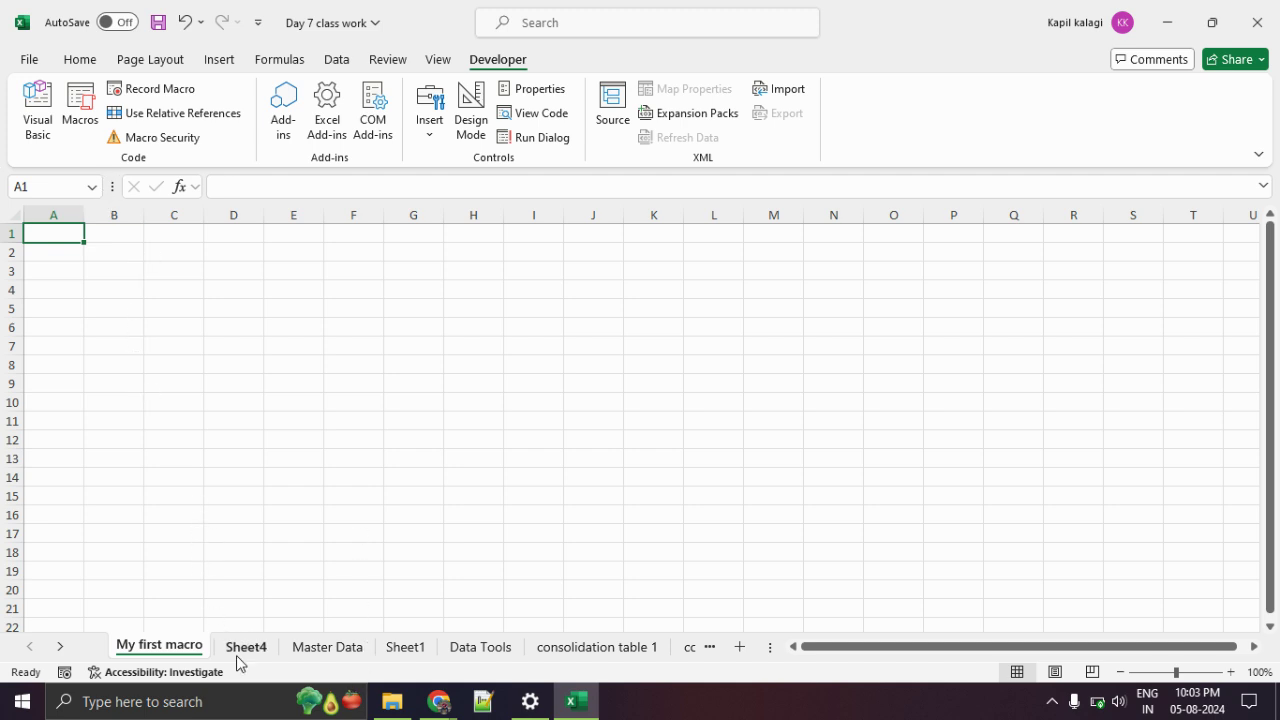
Run the test2 macro from the Macro dialog and dismiss the compile error it raises.
left_click(90, 132)
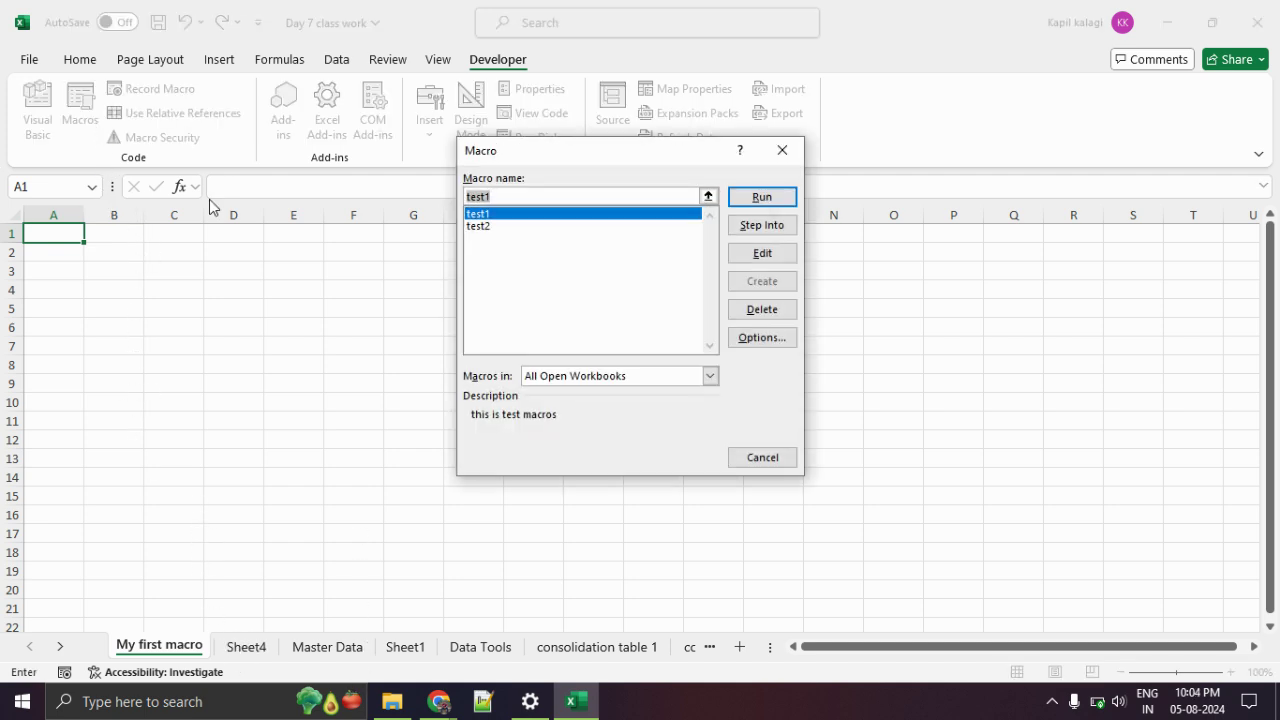
left_click(548, 228)
left_click(762, 197)
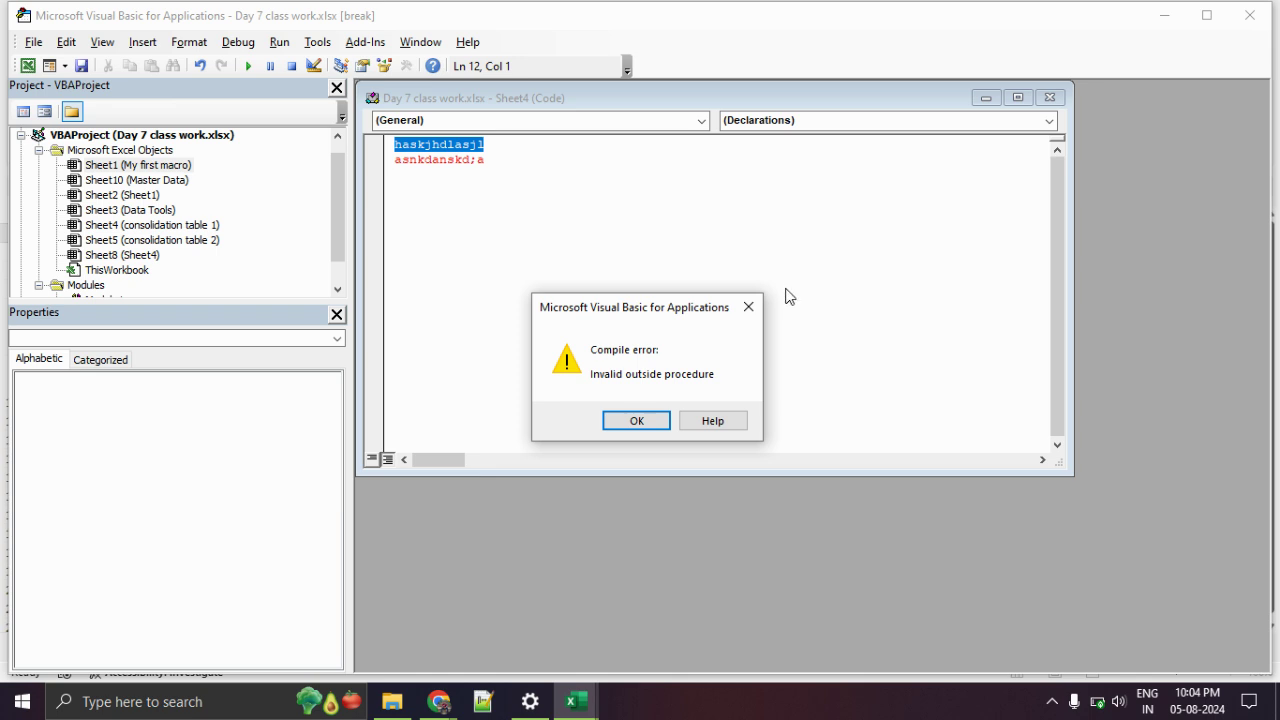
left_click(748, 307)
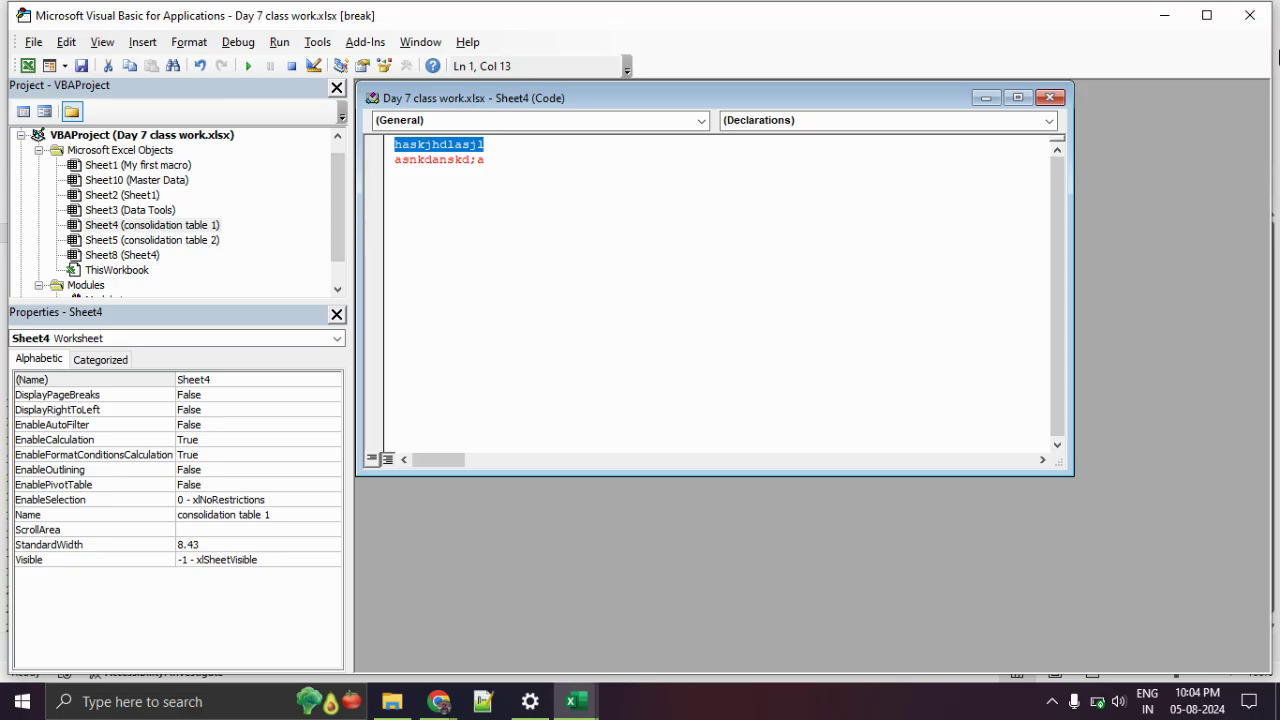
Close the VBA editor, confirm stopping the debugger, and close the Excel workbook.
left_click(1250, 15)
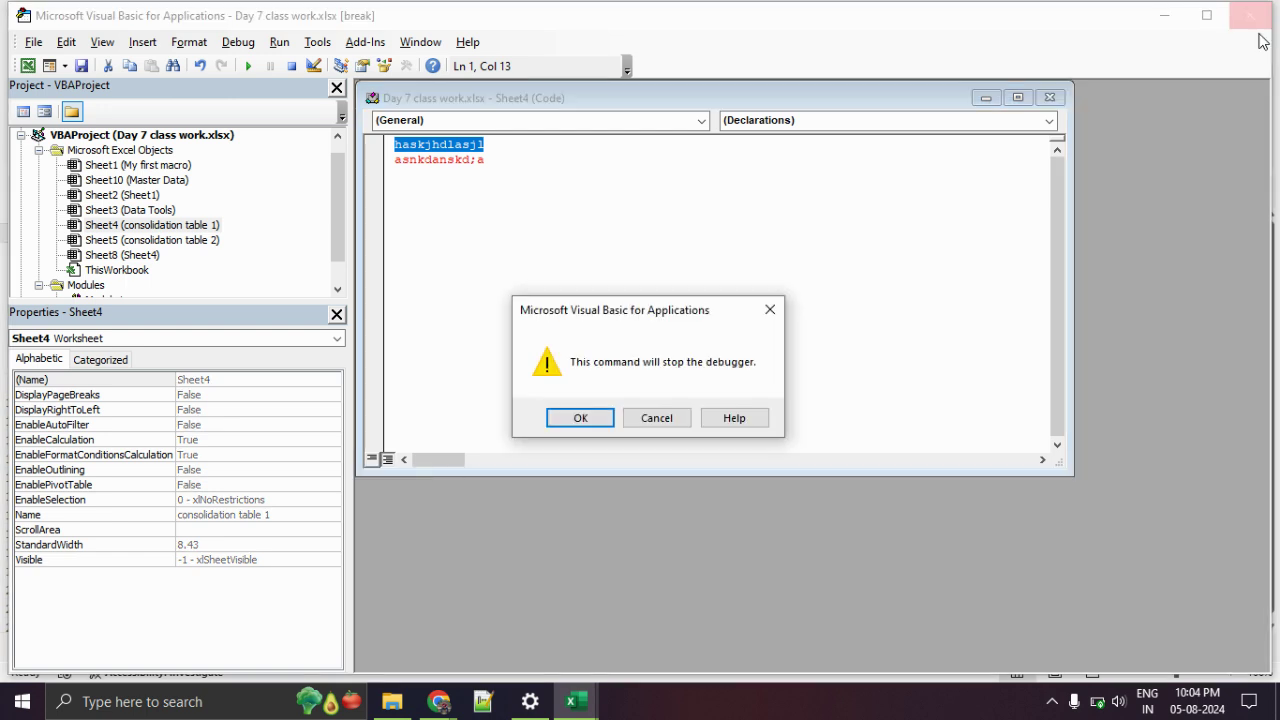
left_click(582, 418)
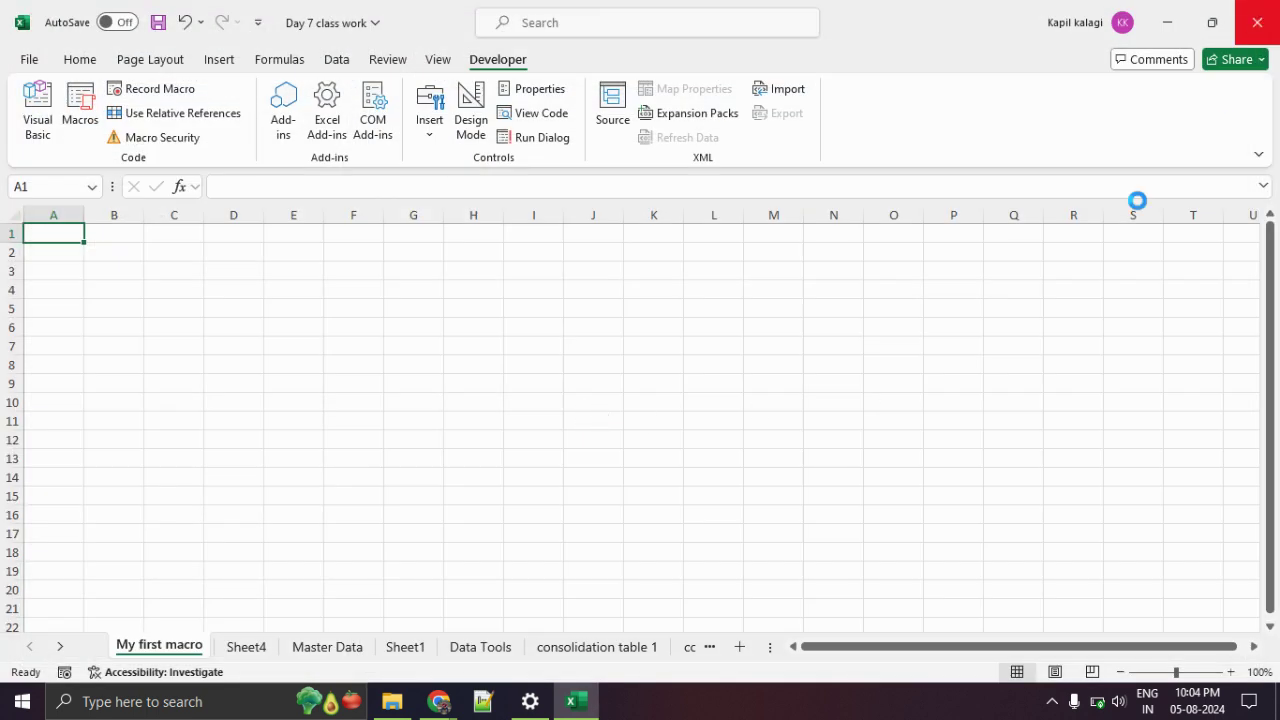
left_click(1257, 22)
Discard unsaved changes and reopen Day 7 class work from the DA13 Batch folder in File Explorer.
left_click(723, 487)
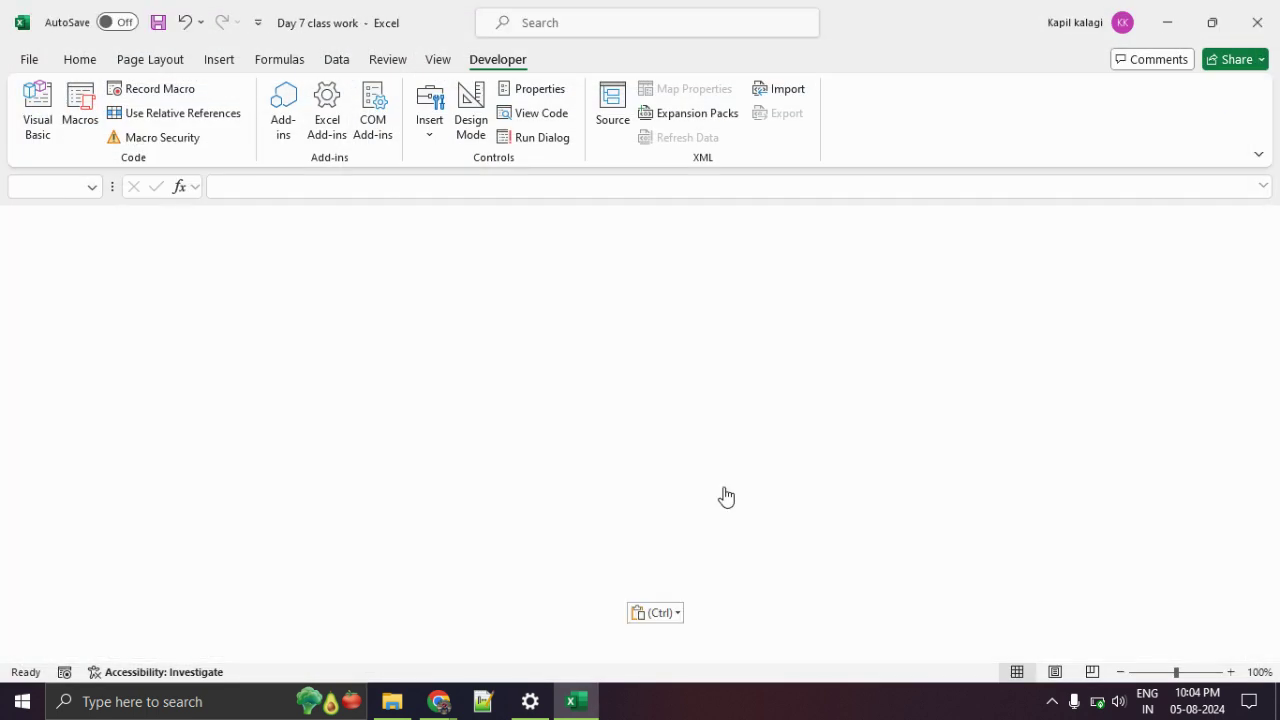
left_click(391, 702)
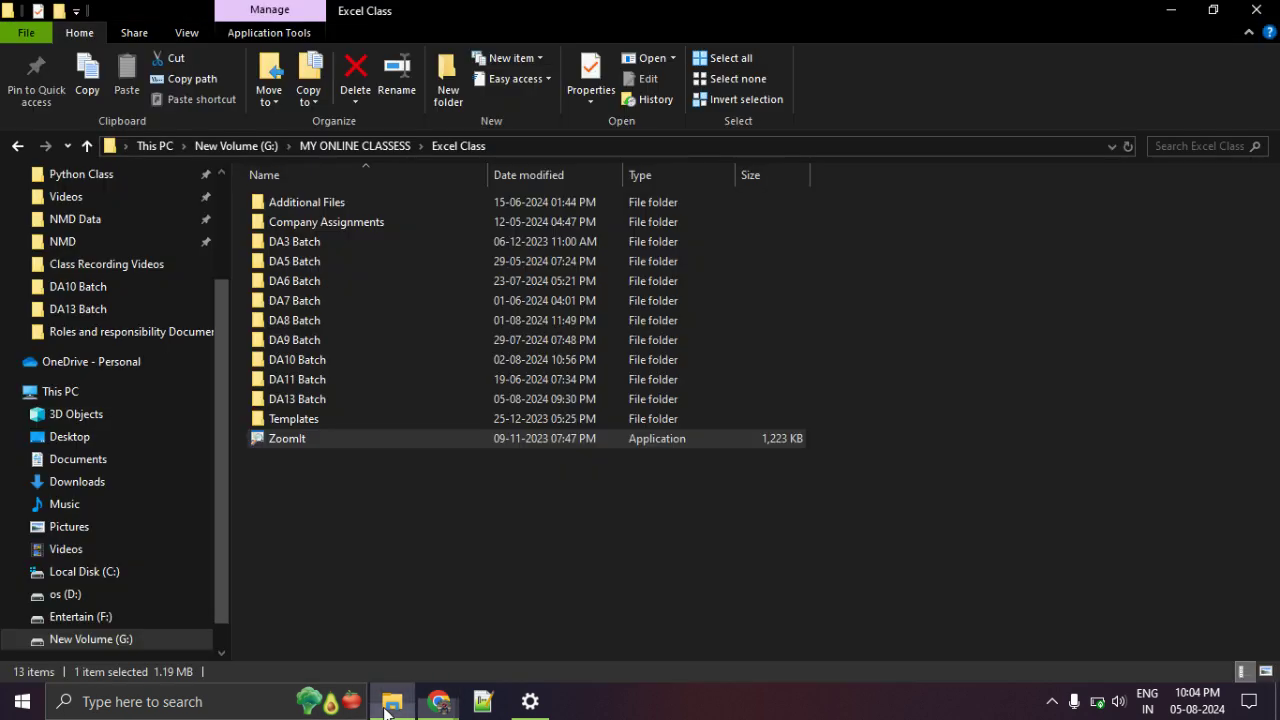
double_click(316, 401)
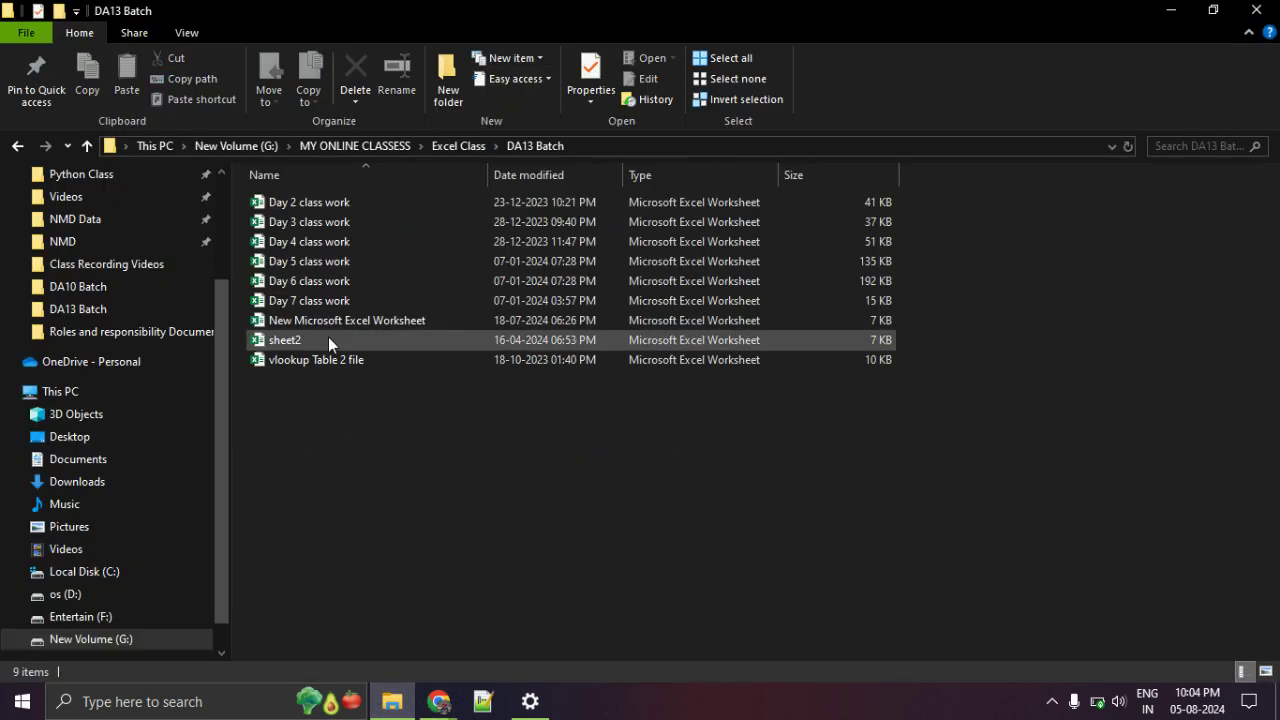
double_click(337, 300)
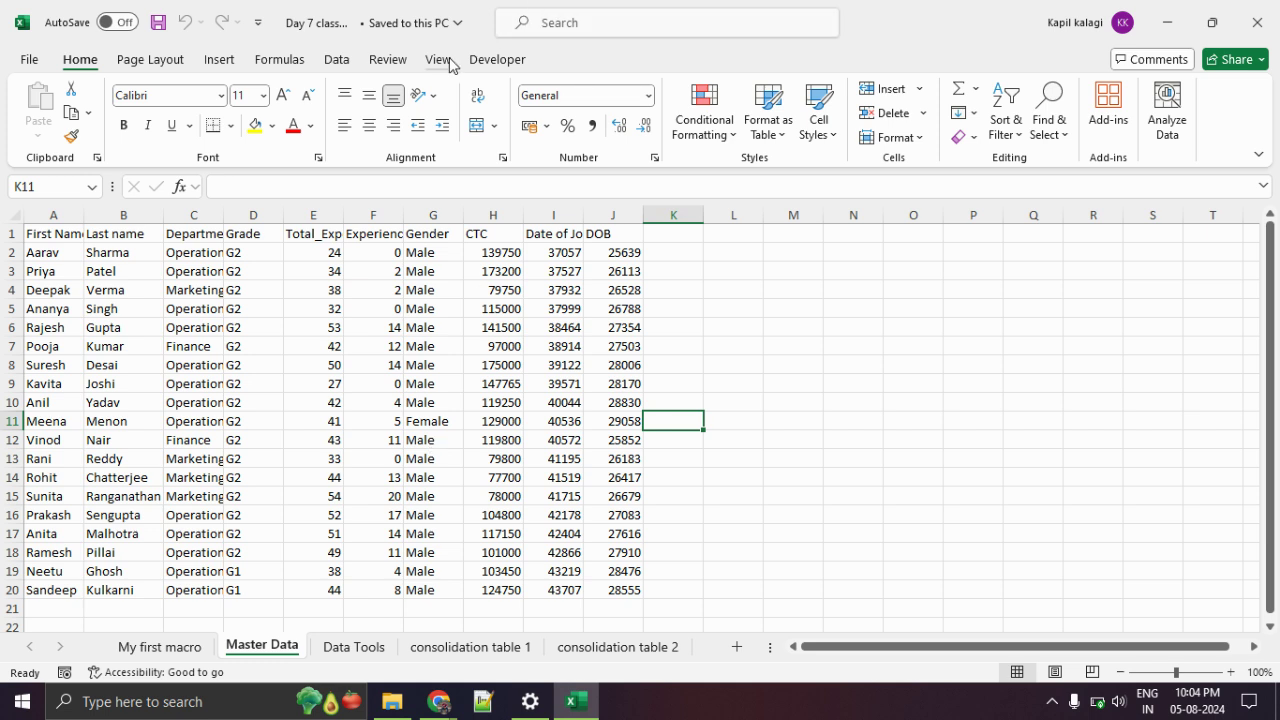
Browse the Data, Formulas and View ribbons, then launch Visual Basic from the Developer ribbon.
left_click(352, 66)
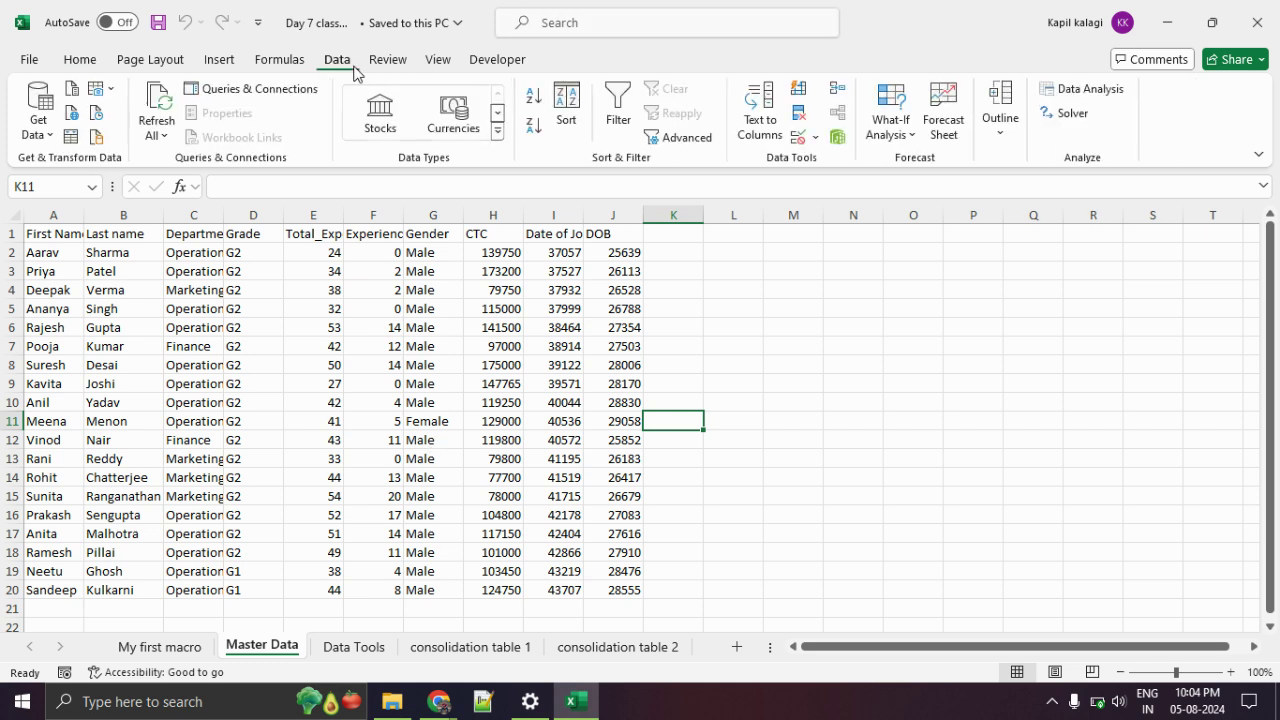
left_click(285, 64)
left_click(436, 62)
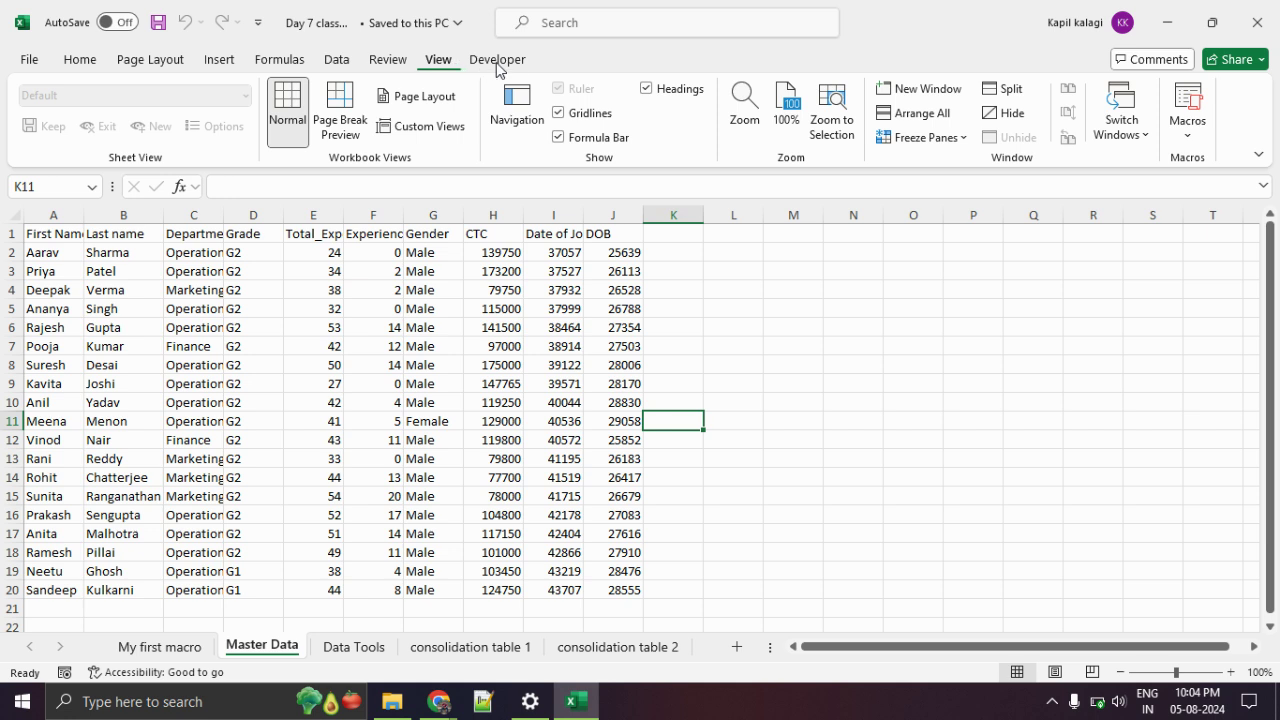
left_click(496, 62)
left_click(40, 124)
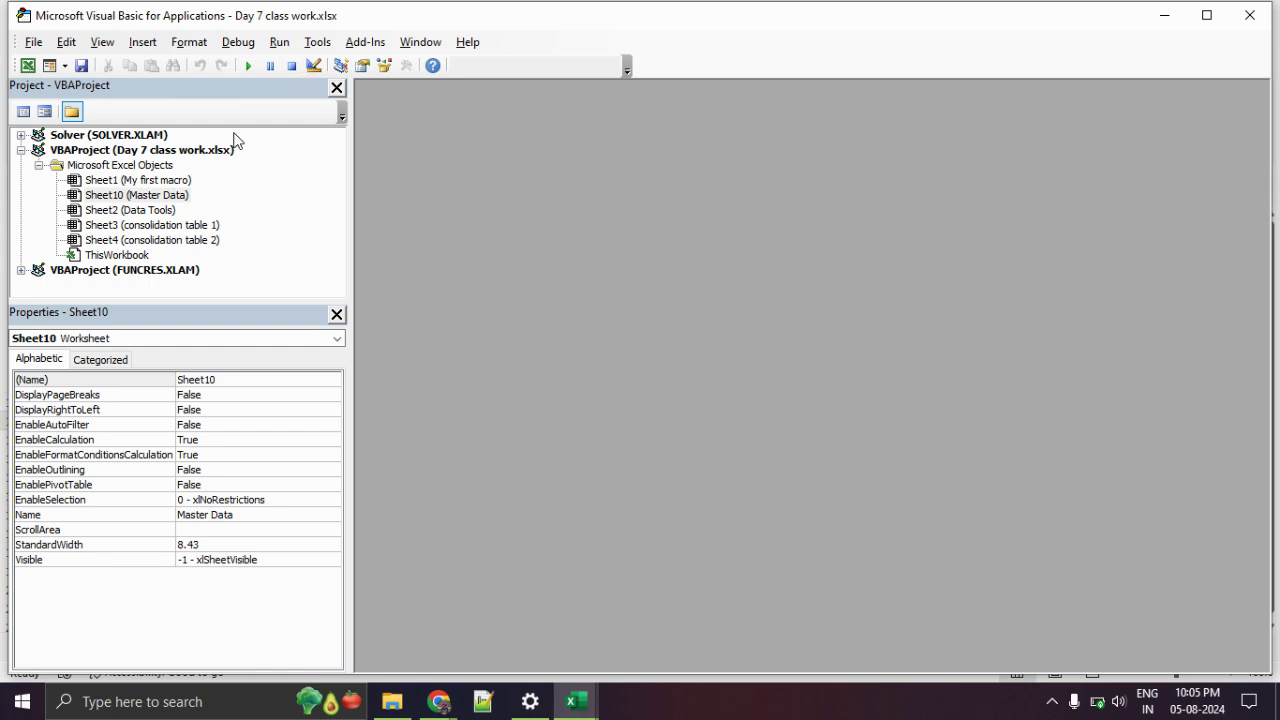
Leave the VBA editor for the Day 7 class work workbook and show the empty My first macro sheet.
left_click(27, 65)
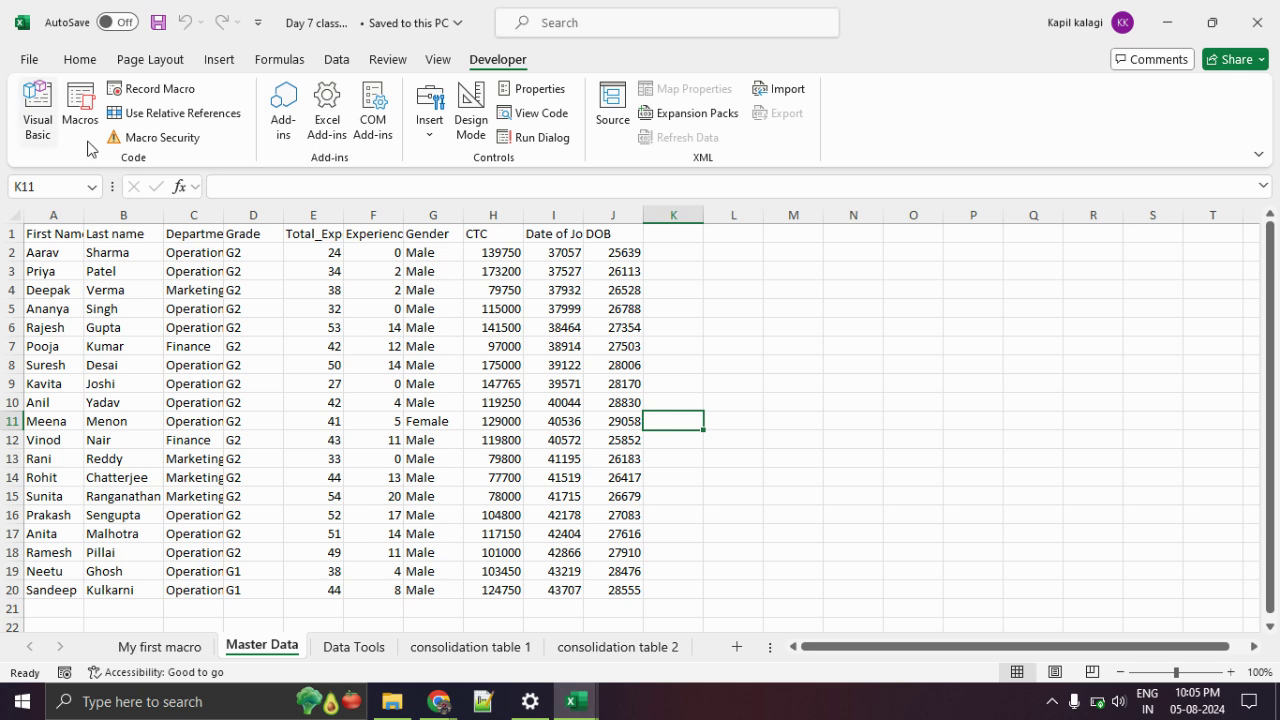
left_click(181, 650)
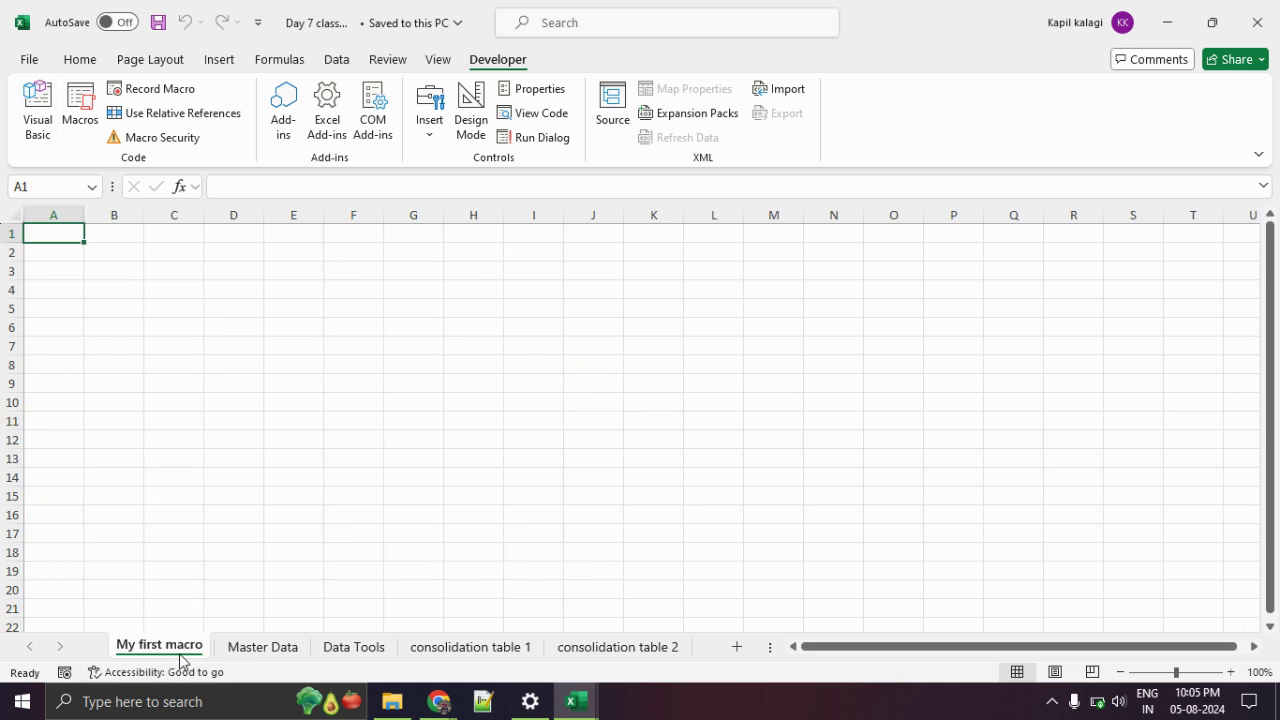
Start recording a macro named test1 with the shortcut Ctrl+q.
left_click(170, 89)
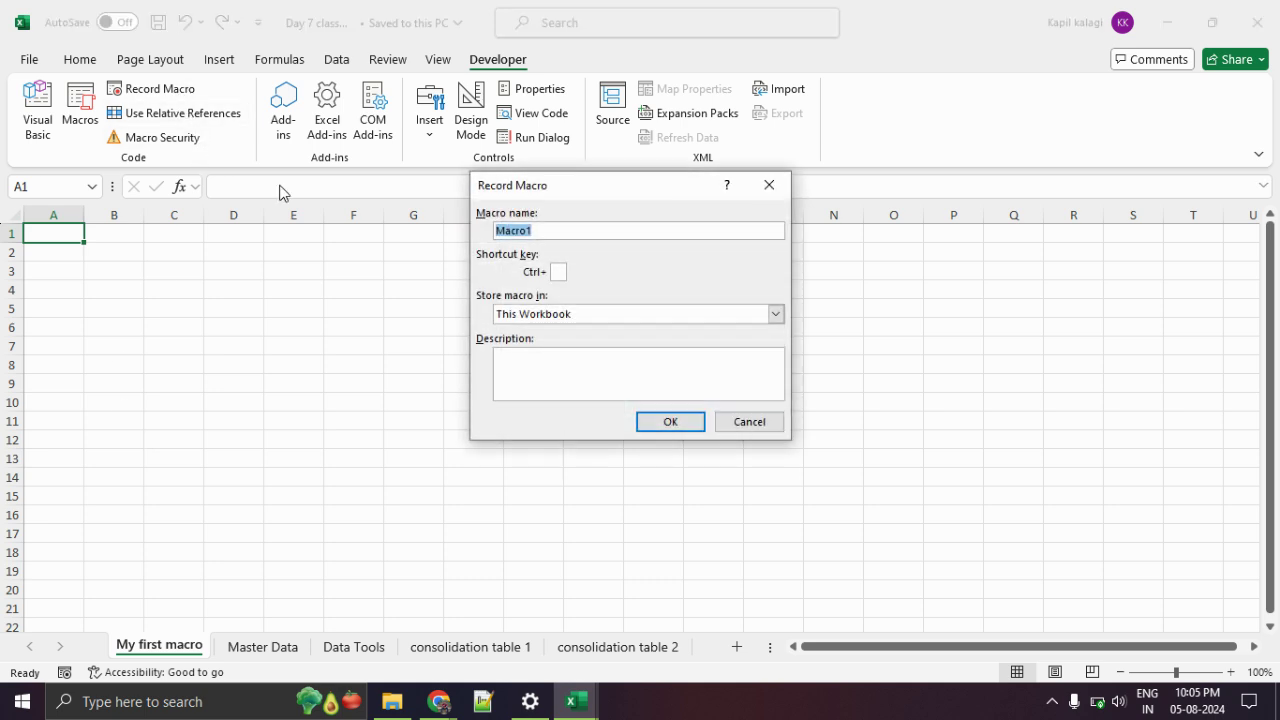
type("test1")
left_click(562, 271)
type("q")
left_click(672, 421)
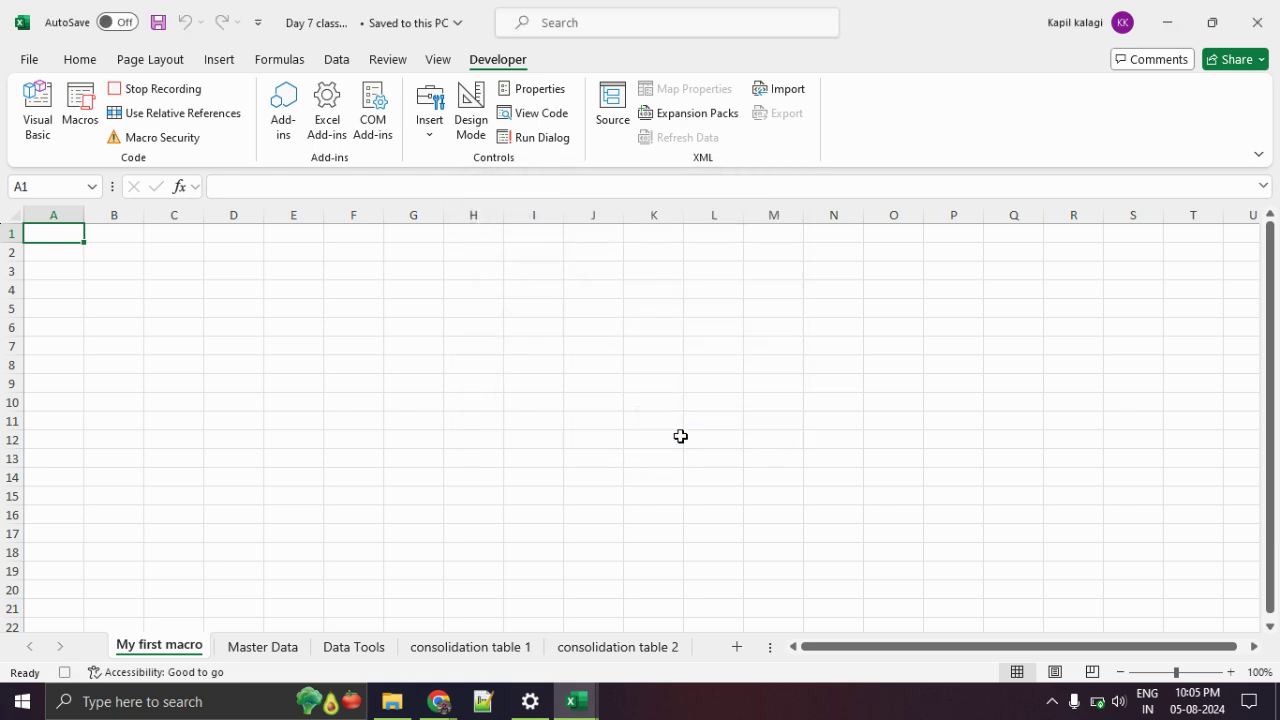
Add a new sheet, enter 'my first macro. Welcome to excel' in A1, then stop recording.
left_click(737, 647)
type("my f")
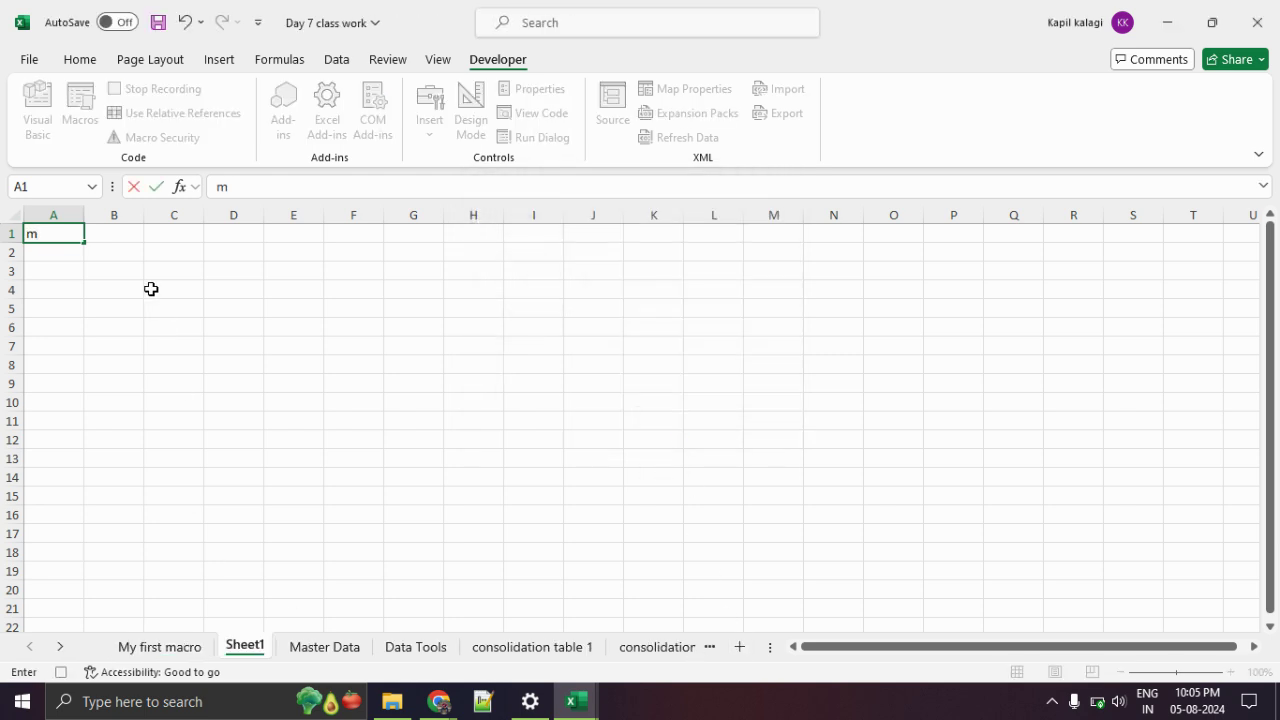
type("irmacr")
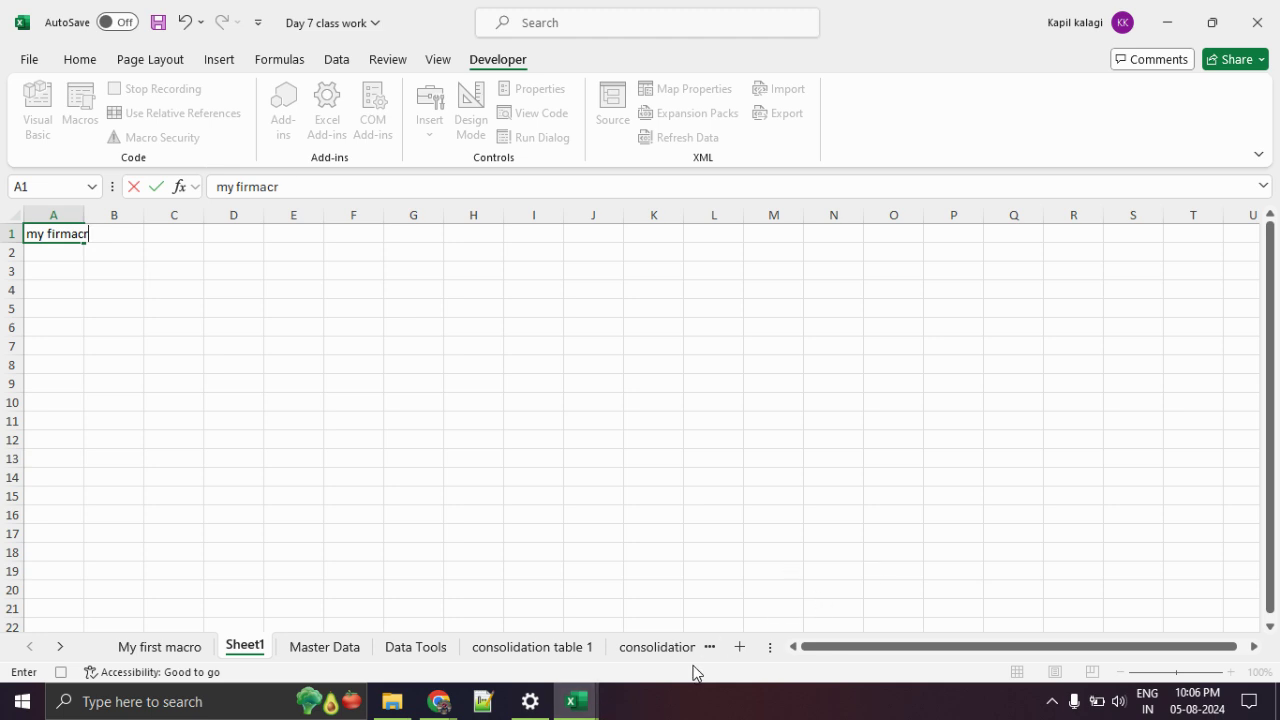
key("BackSpace")
key("BackSpace")
key("BackSpace")
key("BackSpace")
type("st macro. Welcome to excell")
key("Return")
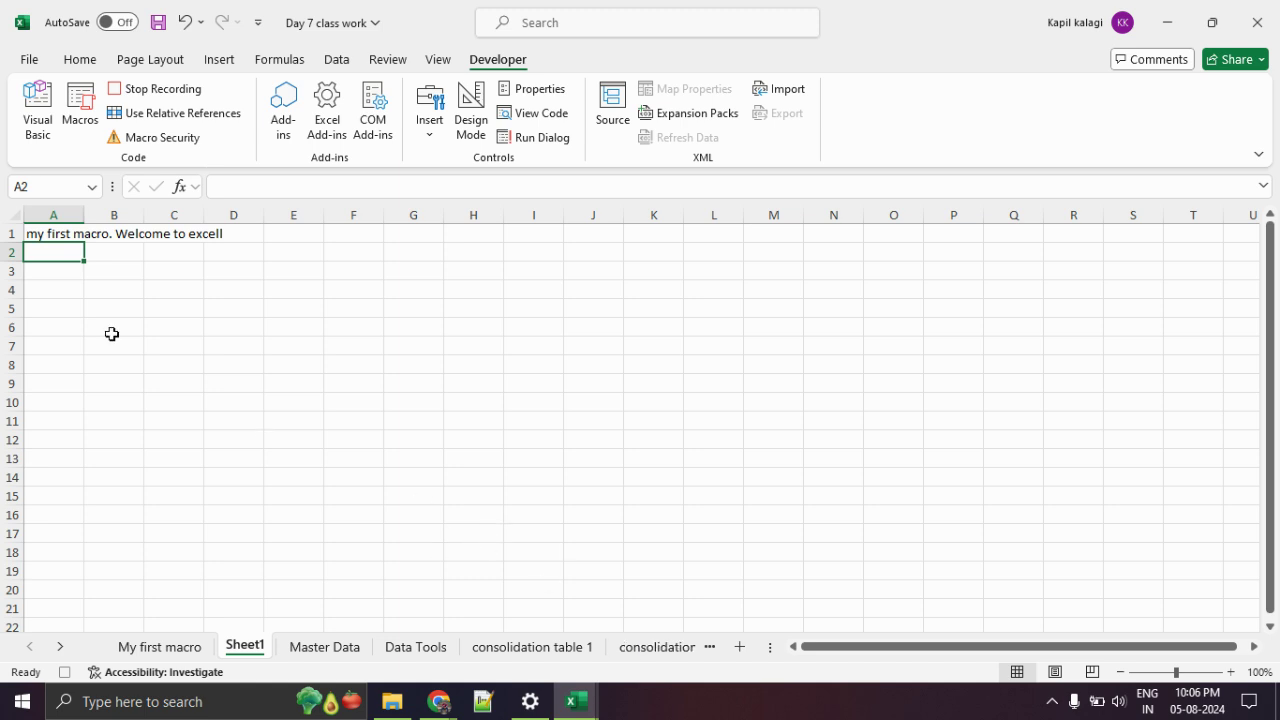
left_click(46, 233)
left_click(412, 186)
key("BackSpace")
key("Return")
left_click(154, 89)
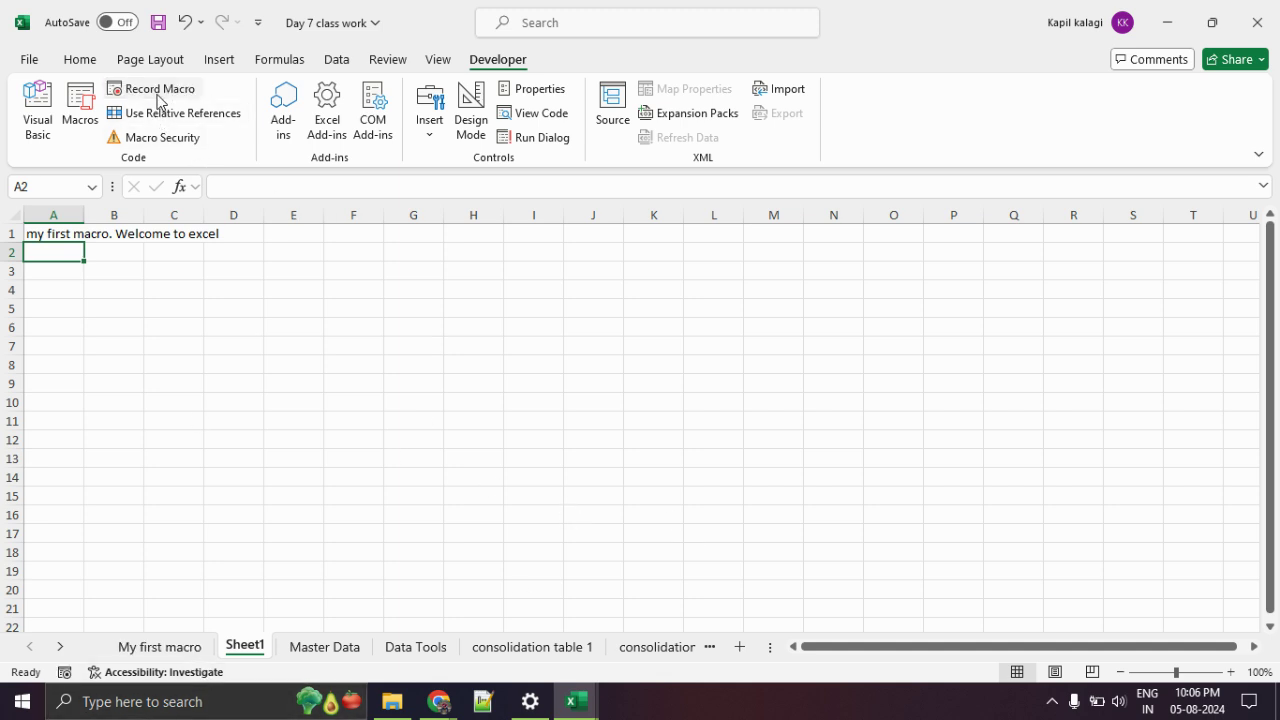
Run test1 twice from the Macros list on the My first macro sheet.
left_click(160, 648)
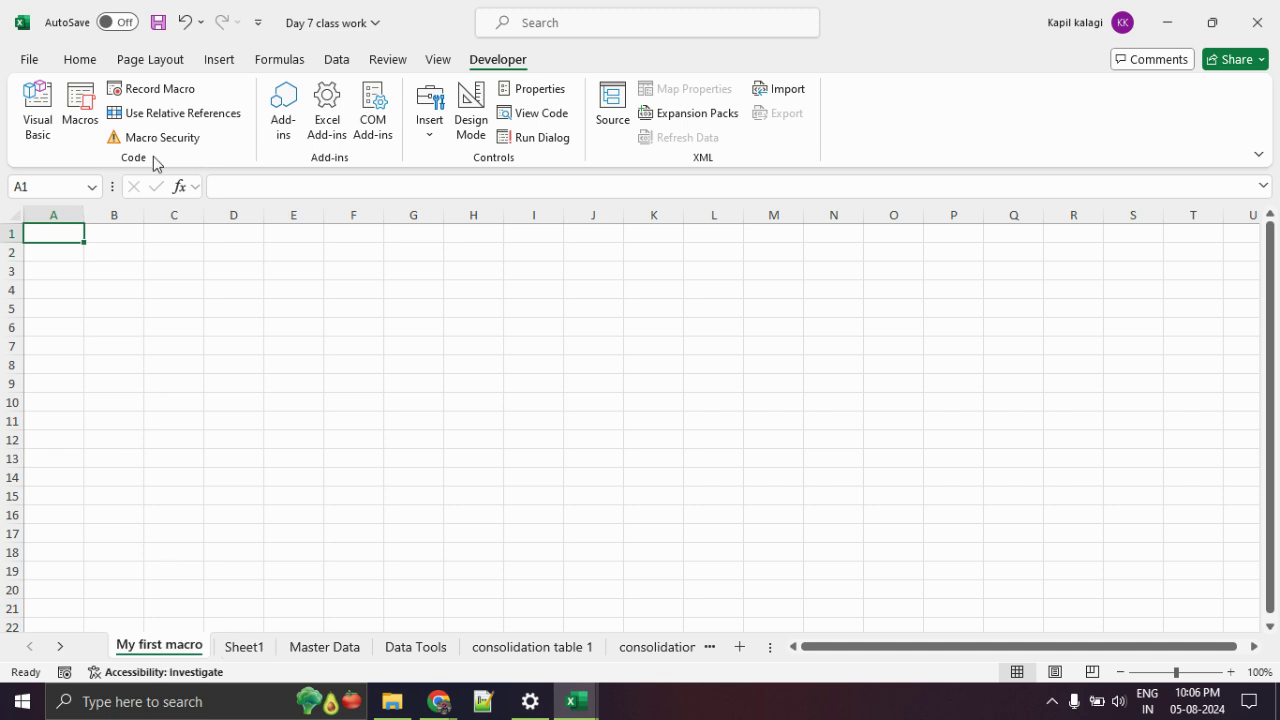
left_click(93, 120)
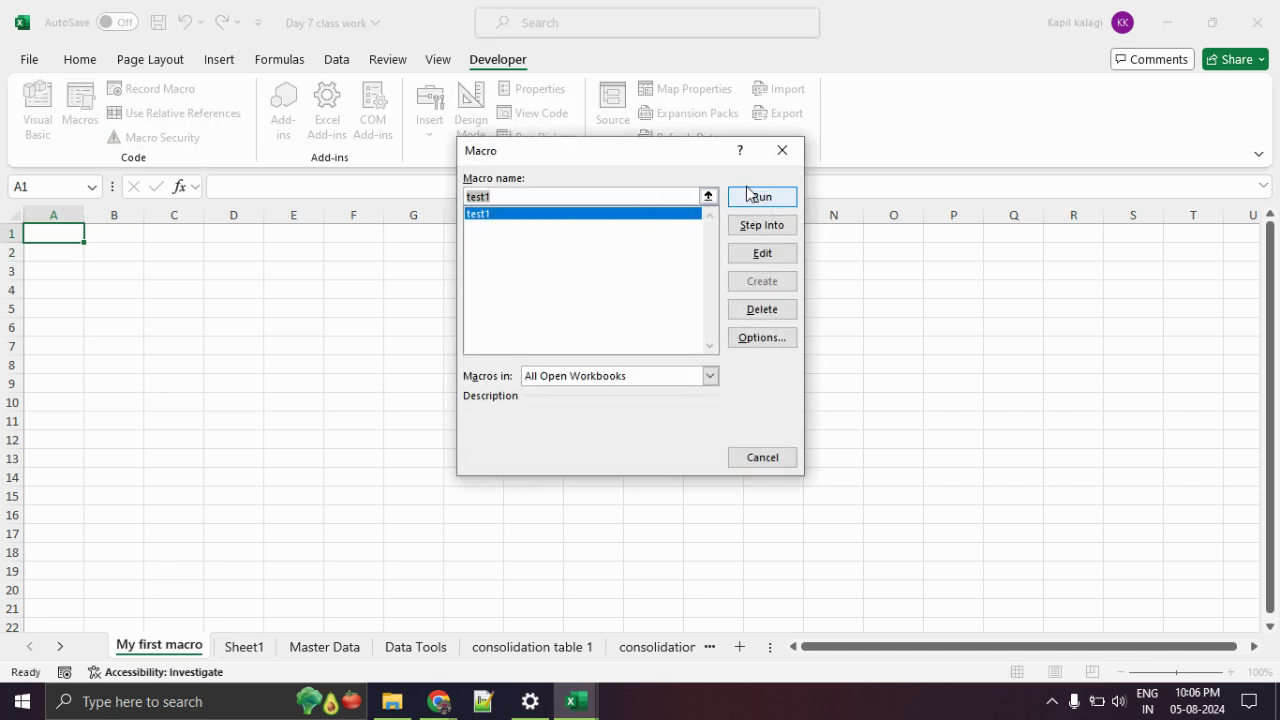
left_click(754, 196)
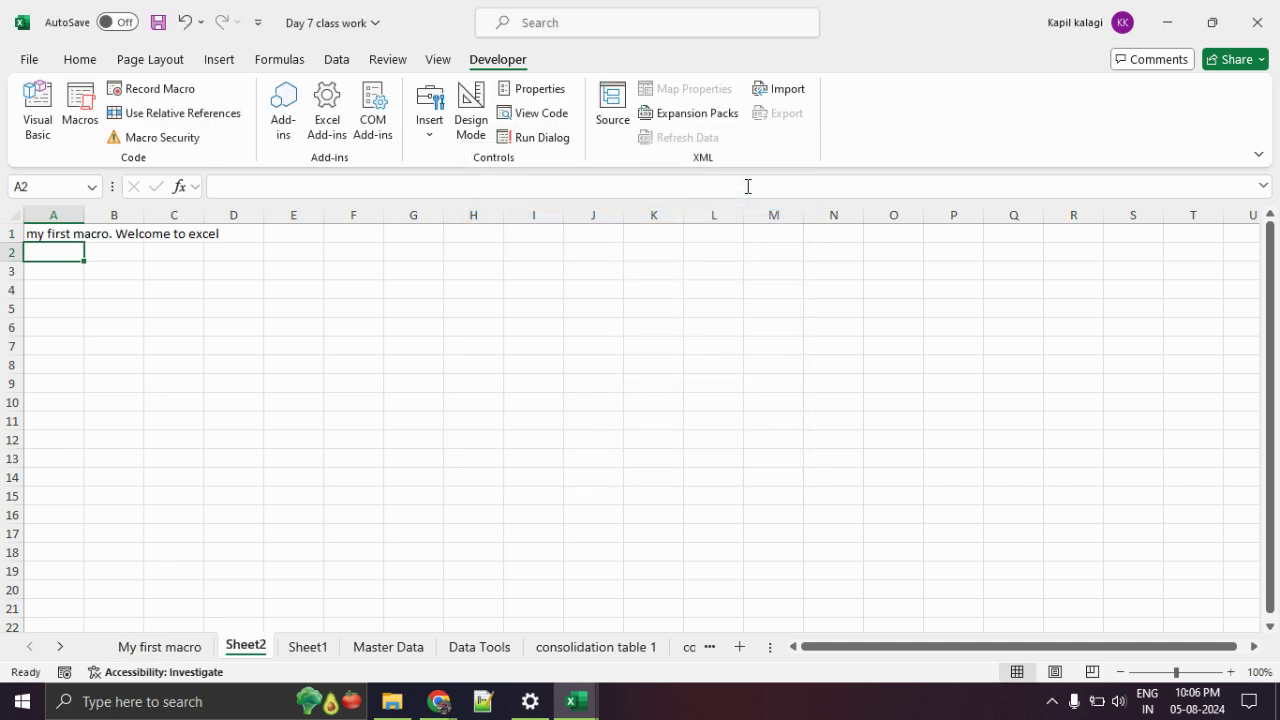
left_click(190, 650)
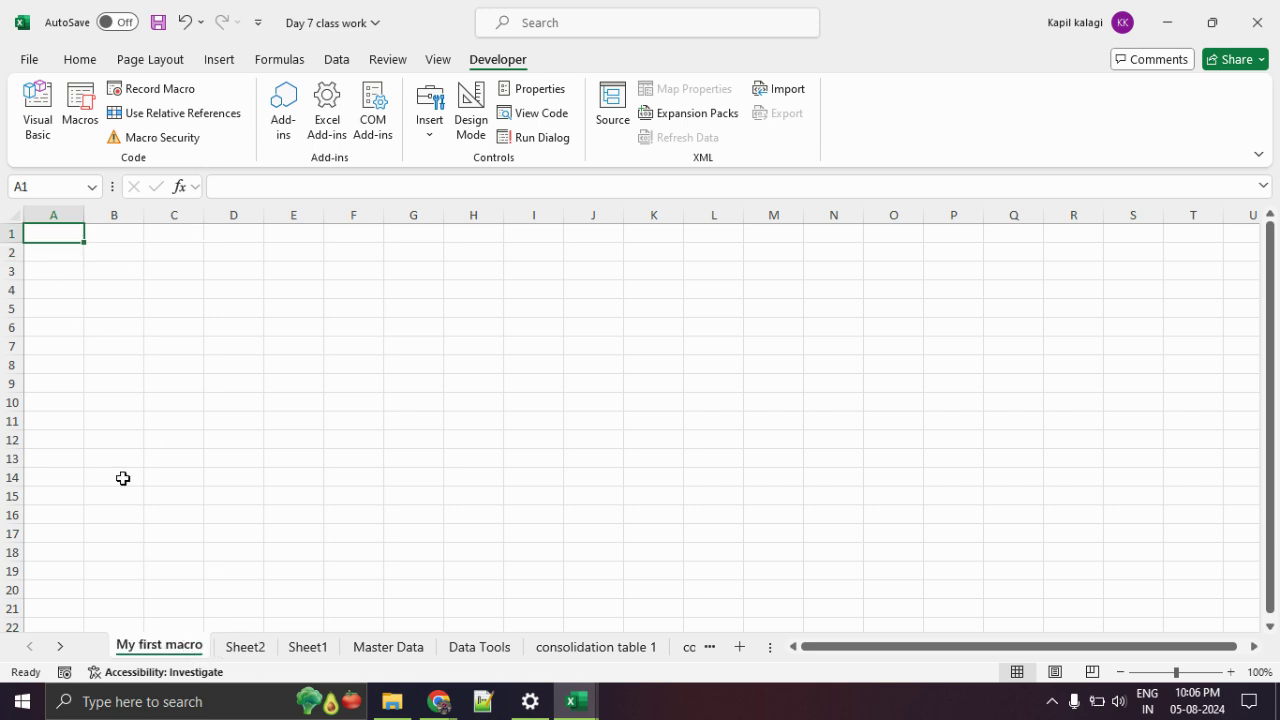
left_click(95, 124)
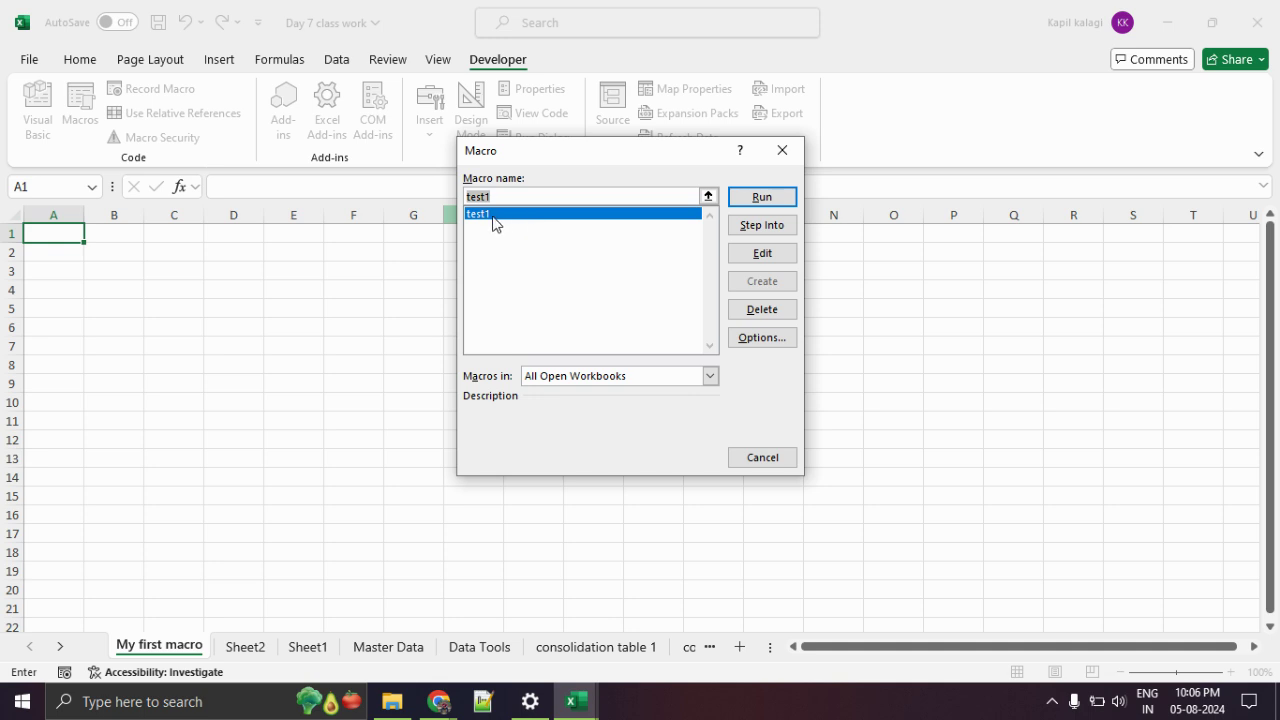
left_click(761, 197)
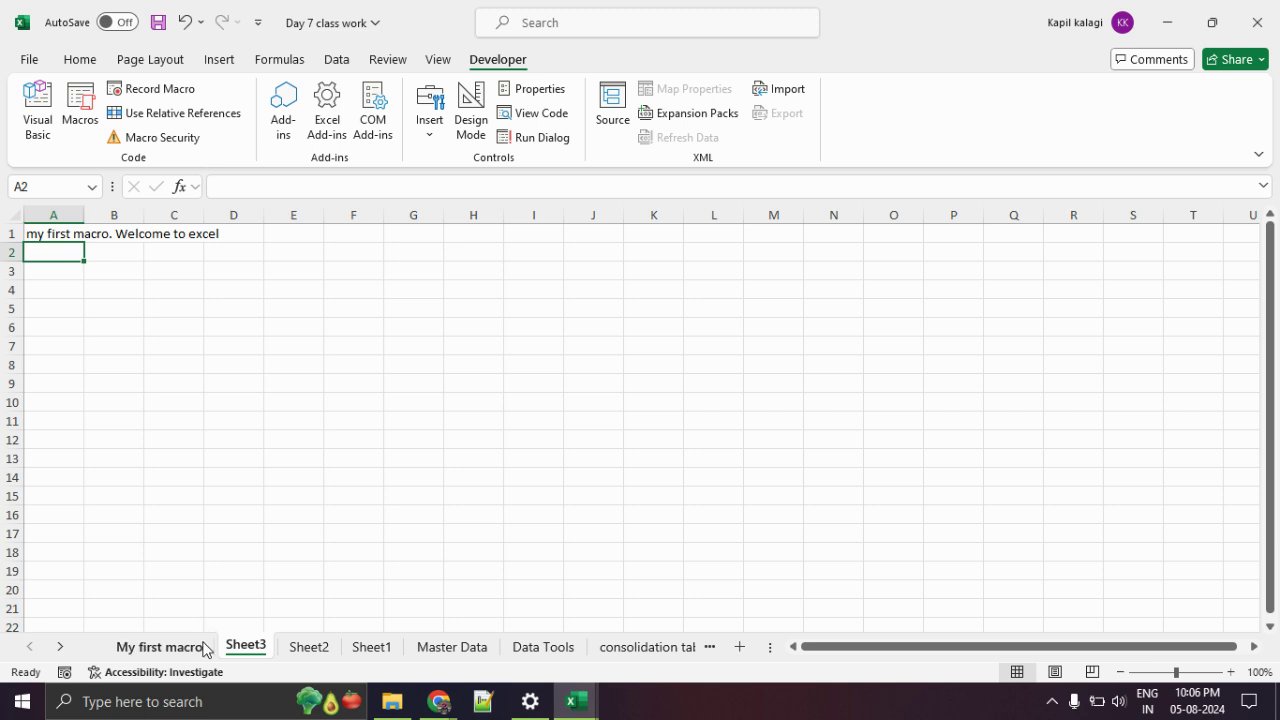
Check the welcome sentence on Sheet3, then rerun the macro with keyboard shortcuts.
left_click(204, 647)
left_click(246, 646)
left_click(172, 646)
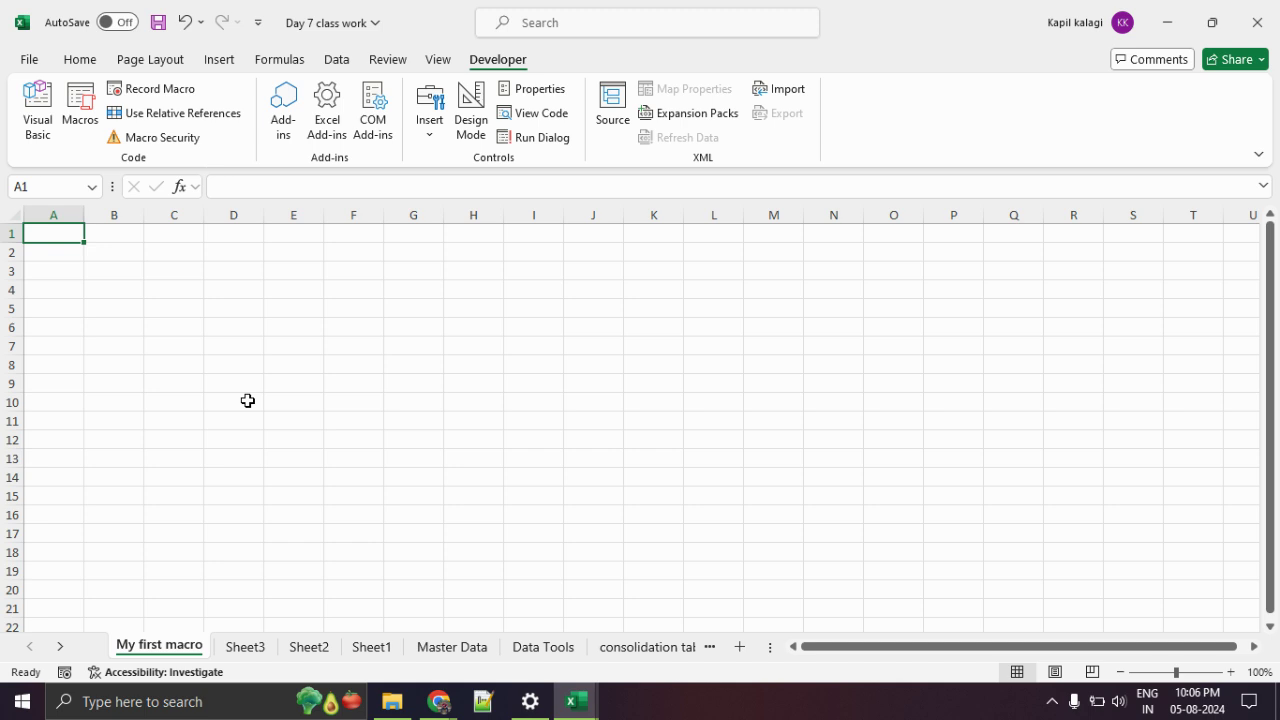
key("ctrl+shift+m")
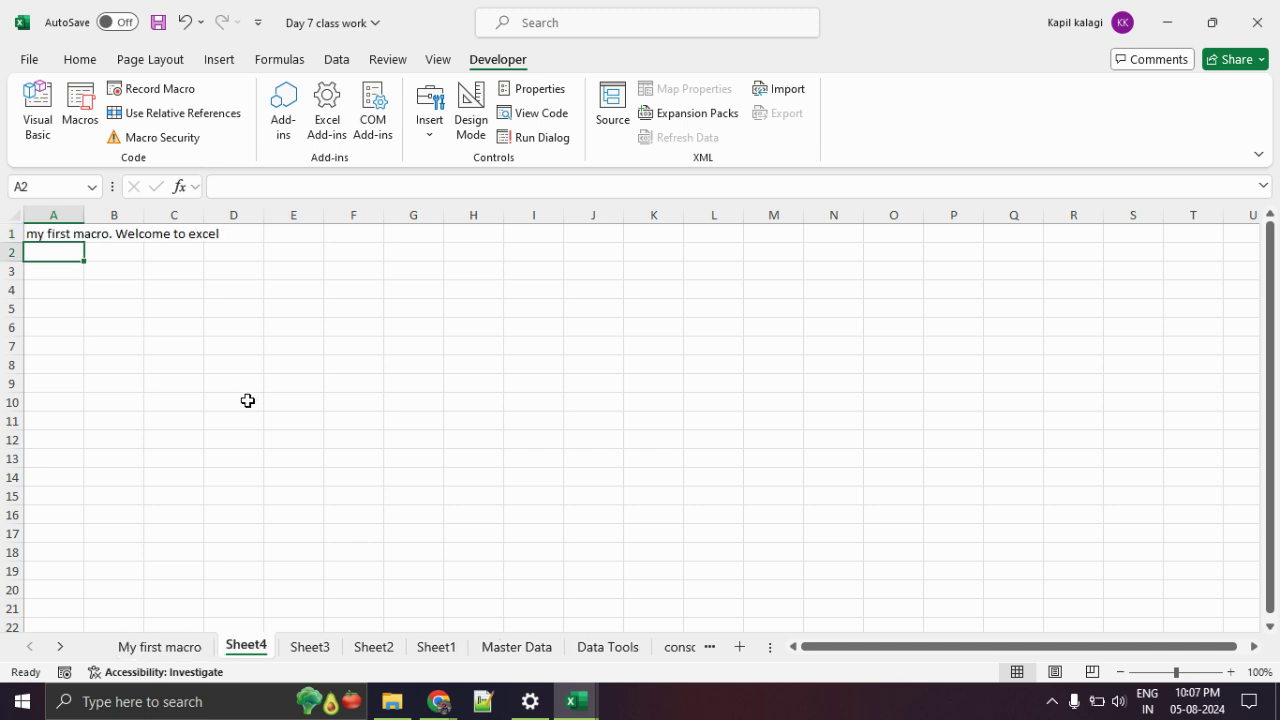
key("ctrl+m")
key("ctrl+m")
key("ctrl+m")
key("ctrl+m")
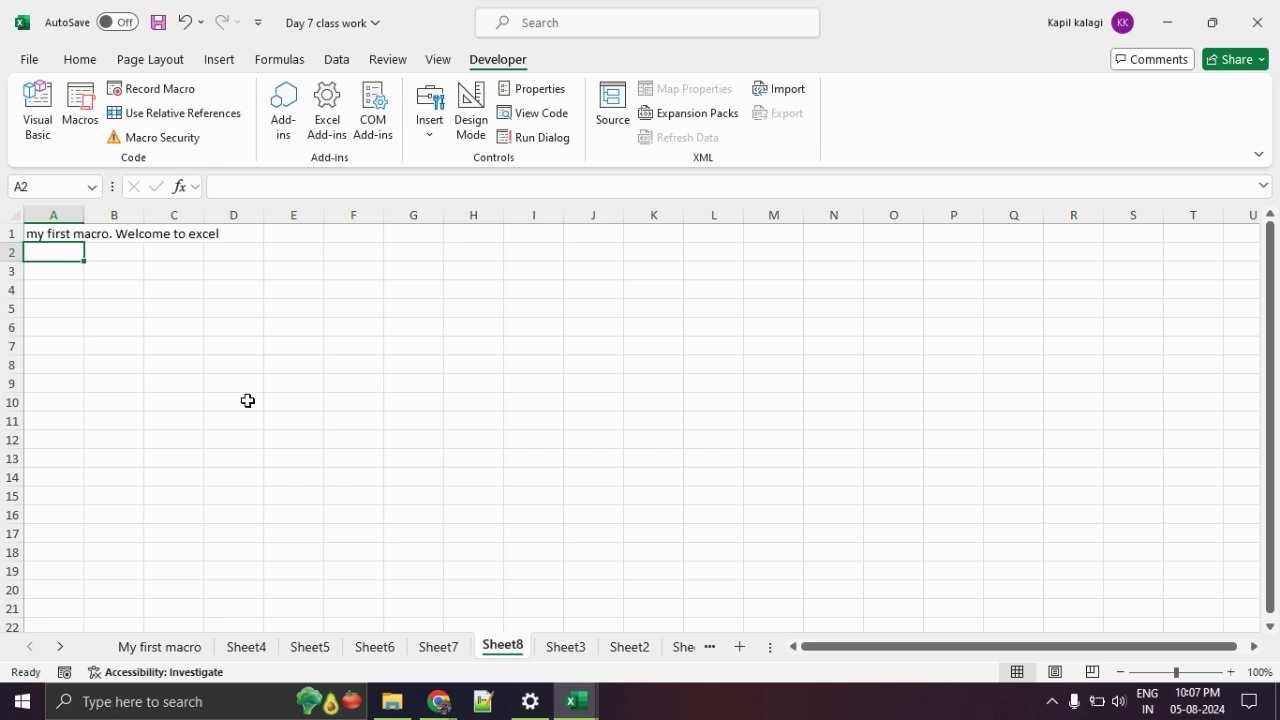
Open test1's code for editing from the Macros list.
left_click(204, 645)
left_click(84, 122)
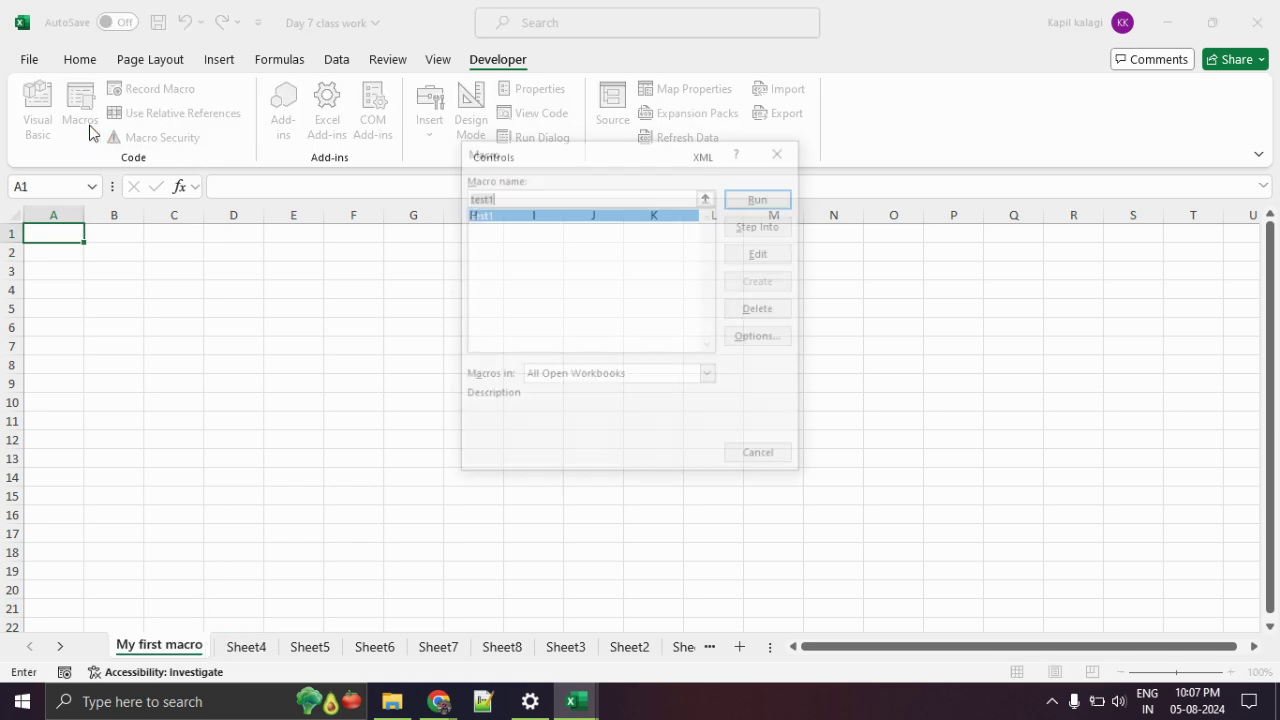
left_click(762, 253)
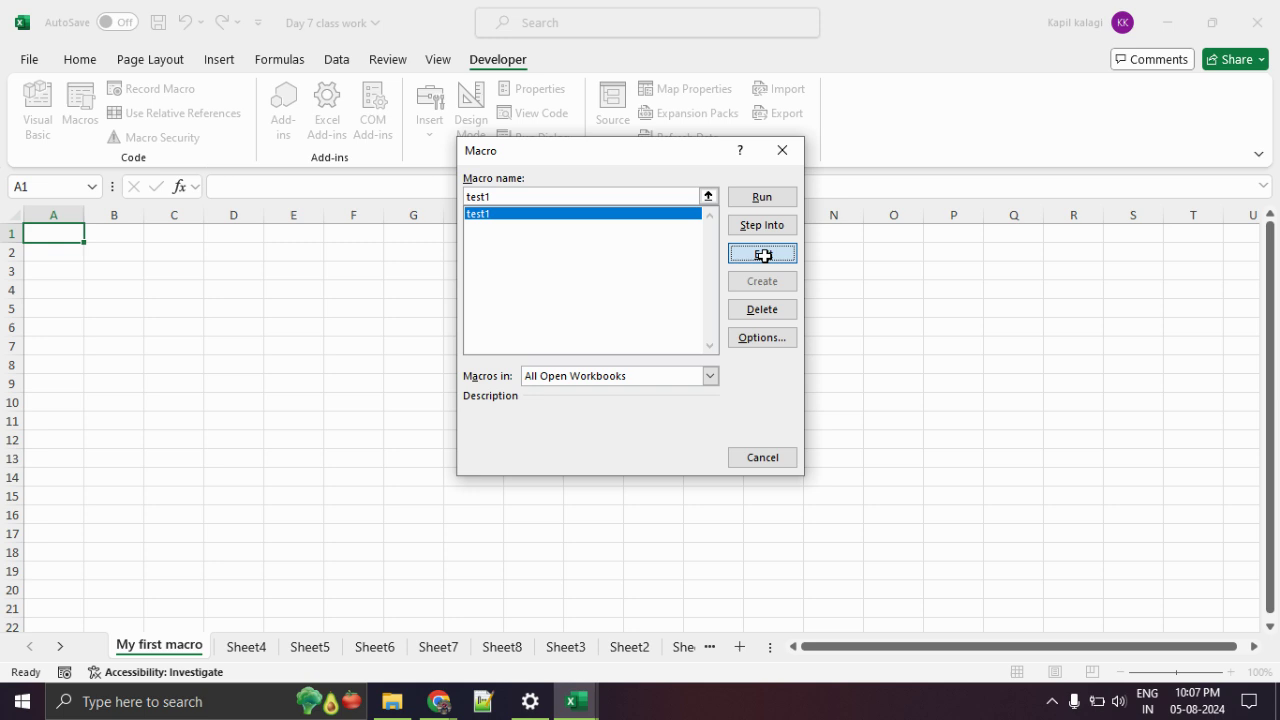
Highlight test1's recorded code lines in Module1 to explain them, then go back to Excel.
left_click_drag(454, 309, 386, 158)
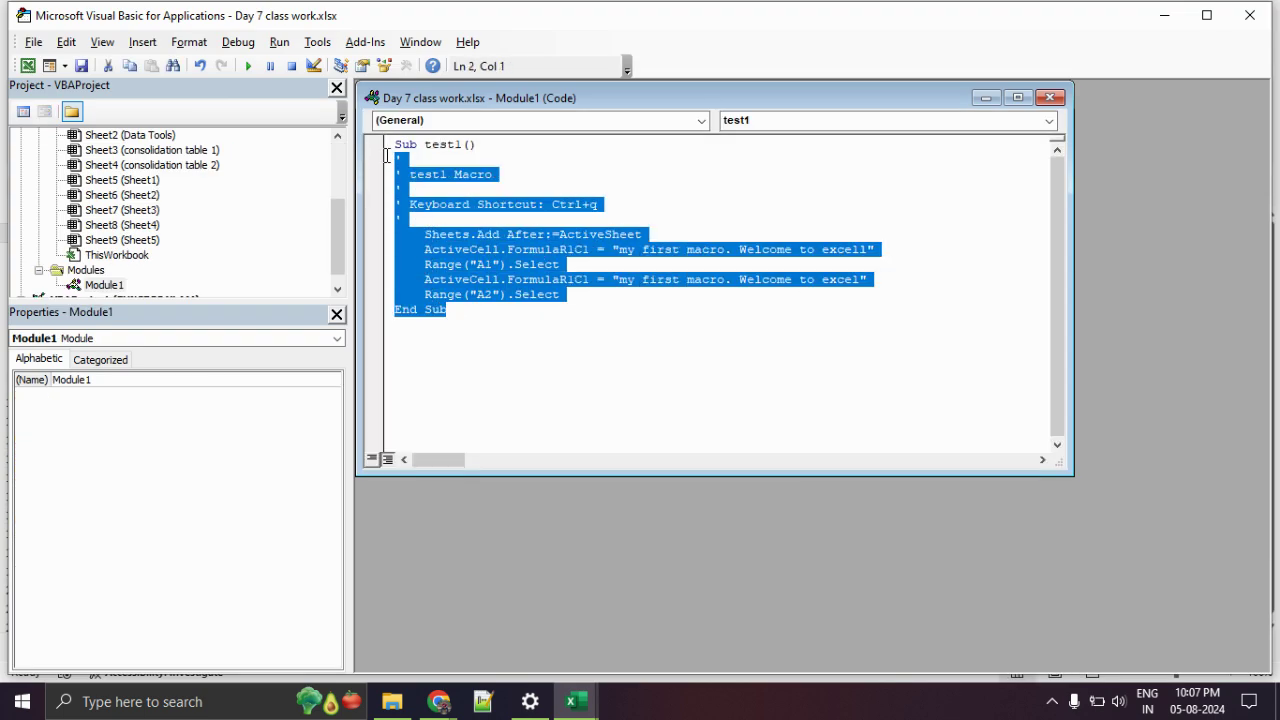
left_click(558, 357)
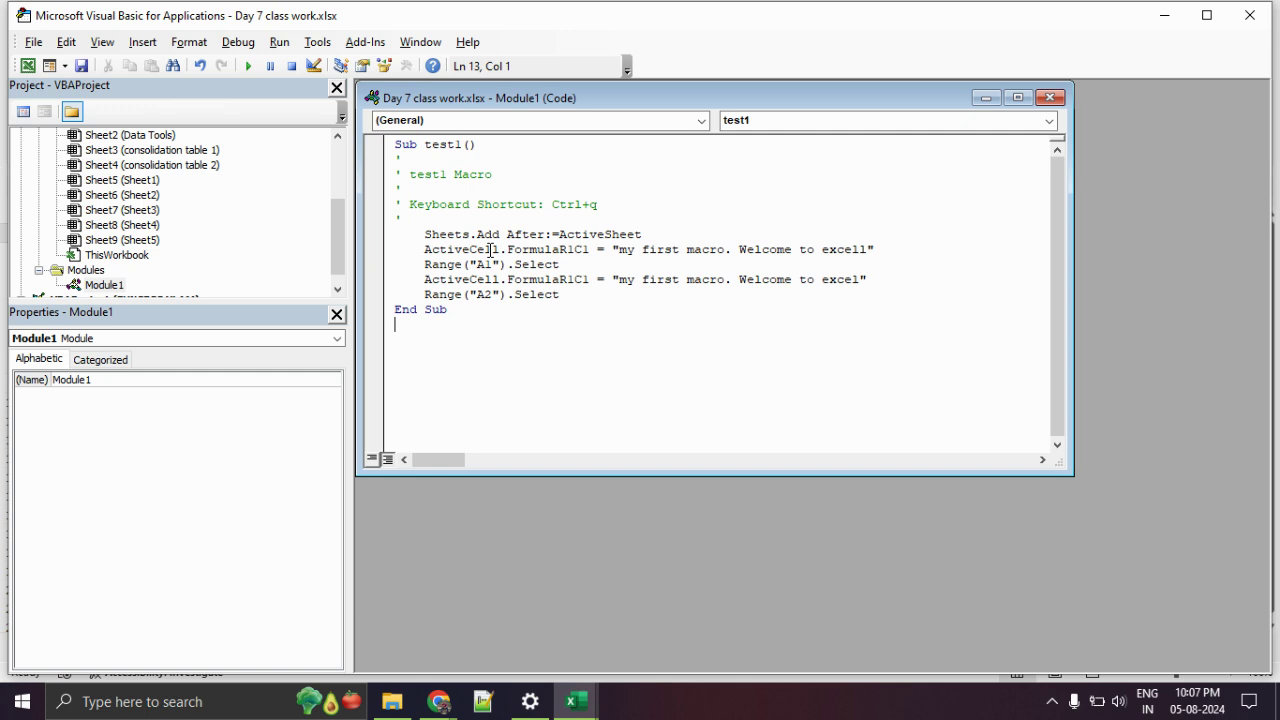
left_click(27, 66)
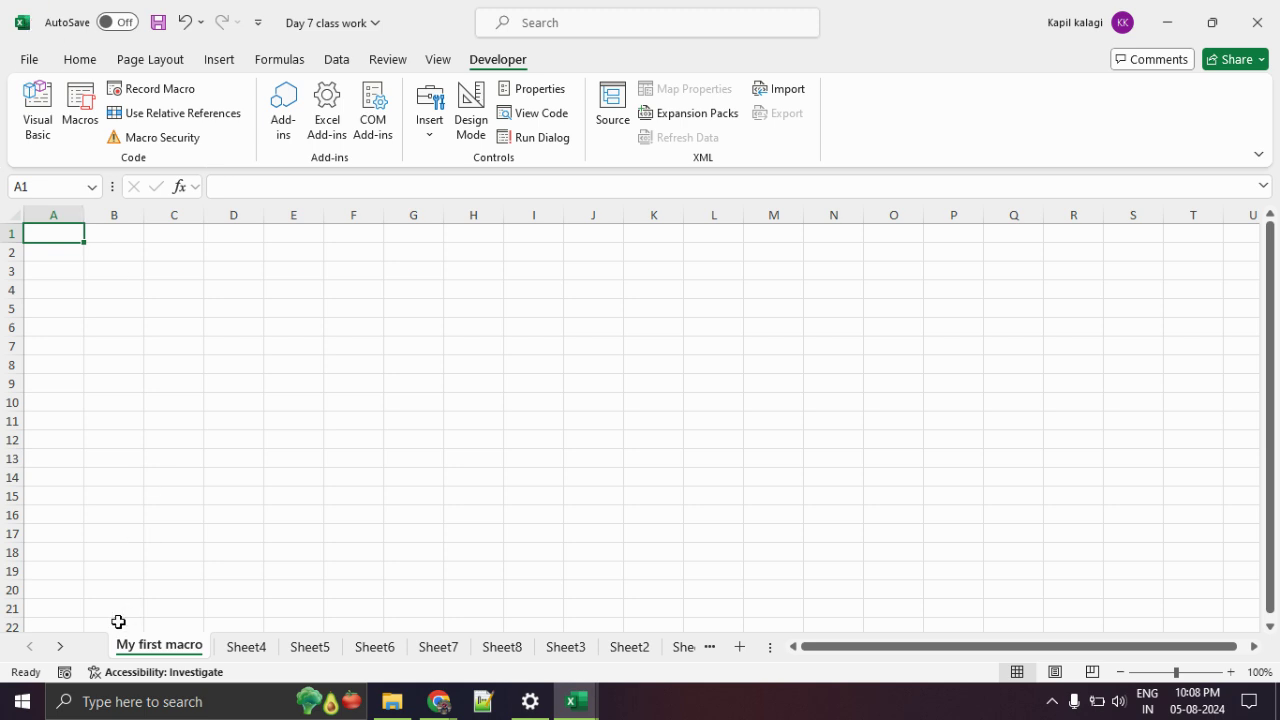
Admit the waiting participant in the Google Meet call and close the Extensions tab.
mouse_move(439, 701)
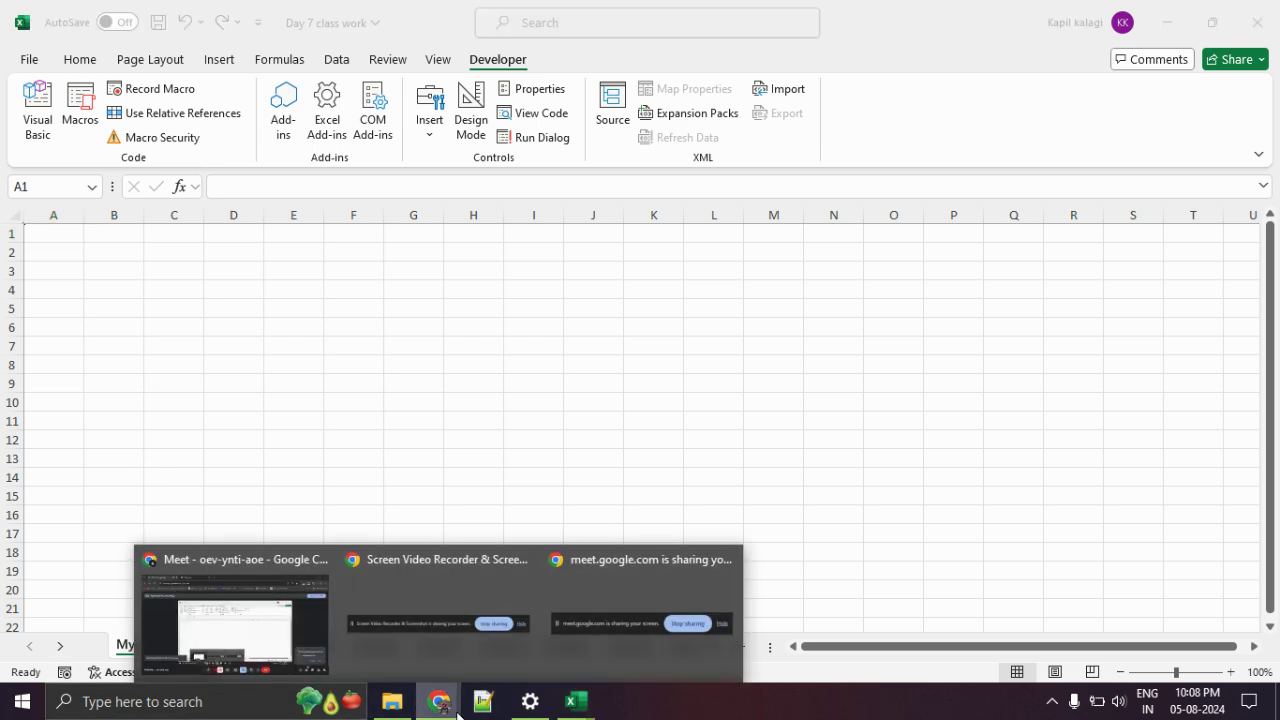
left_click(271, 626)
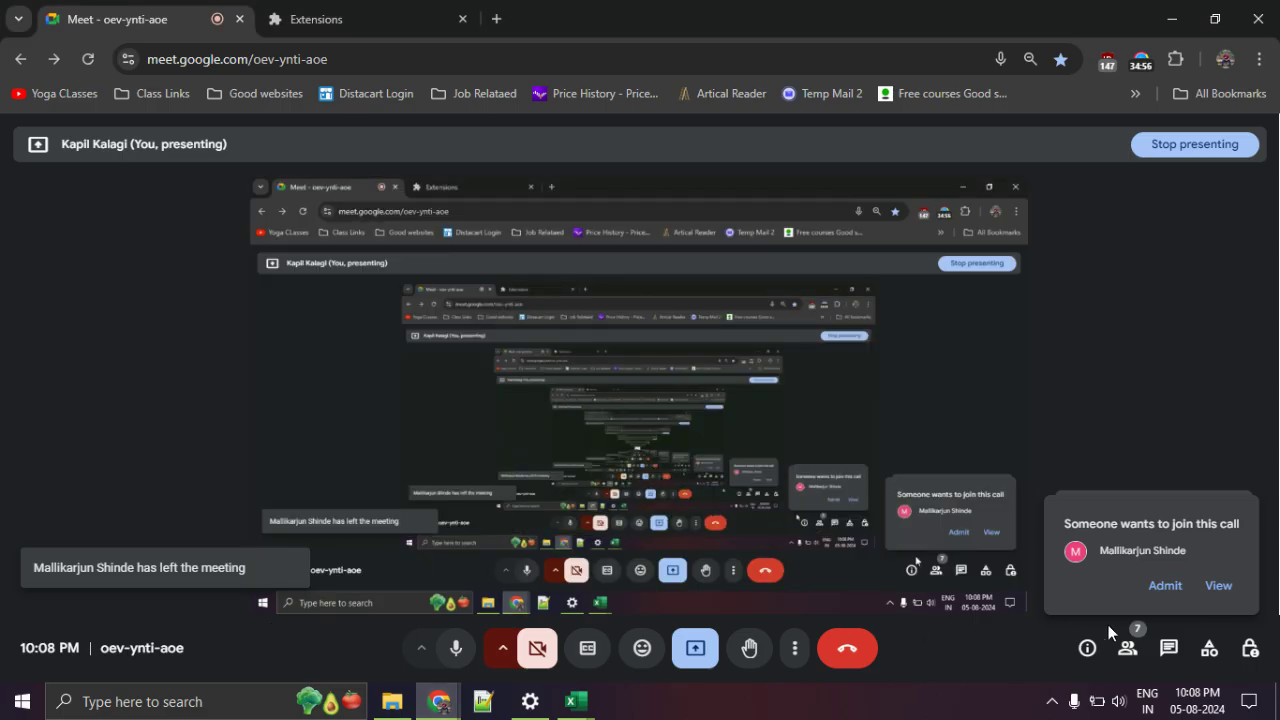
left_click(1167, 586)
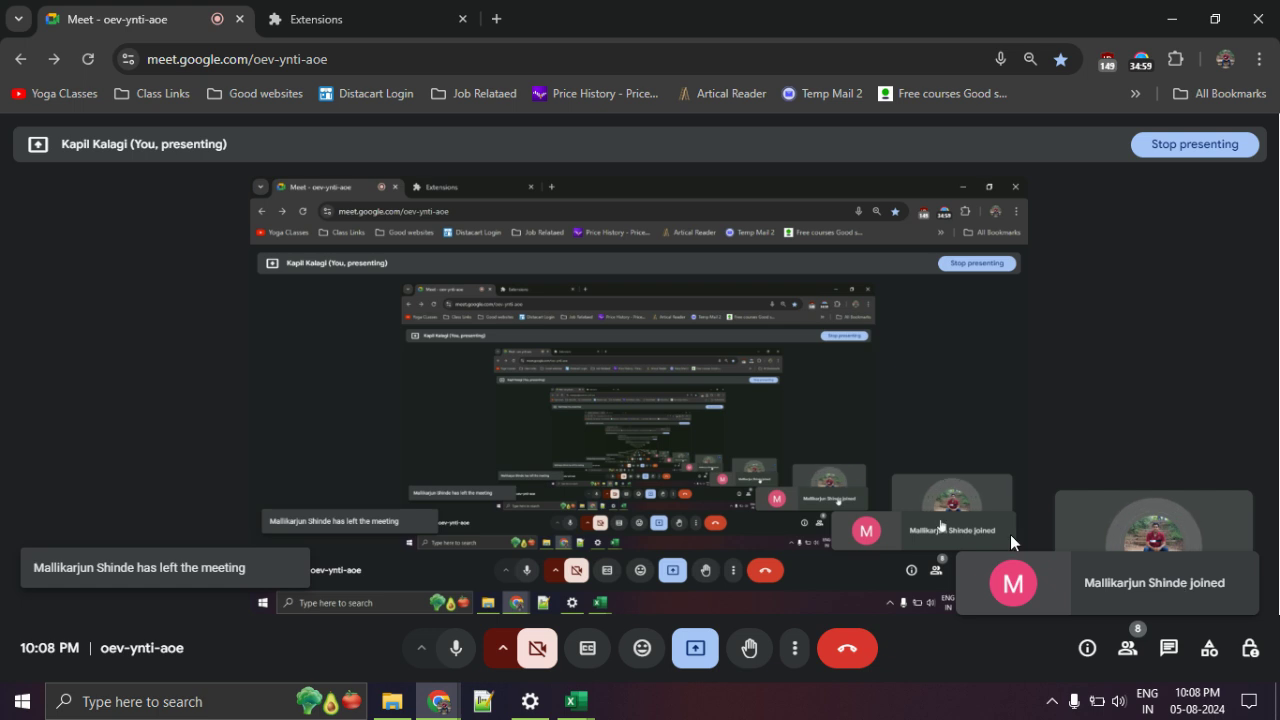
left_click(385, 10)
left_click(462, 19)
Bring the VBA editor with test1's code back to the front.
left_click(392, 701)
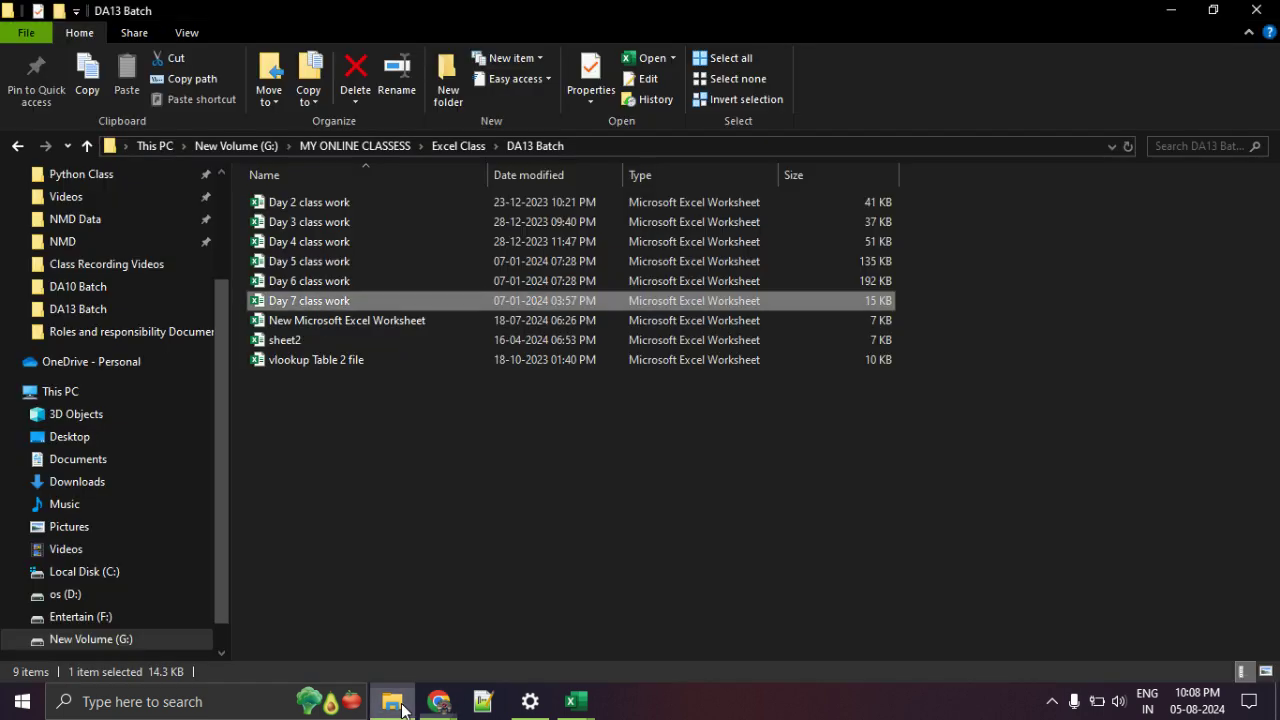
left_click(437, 701)
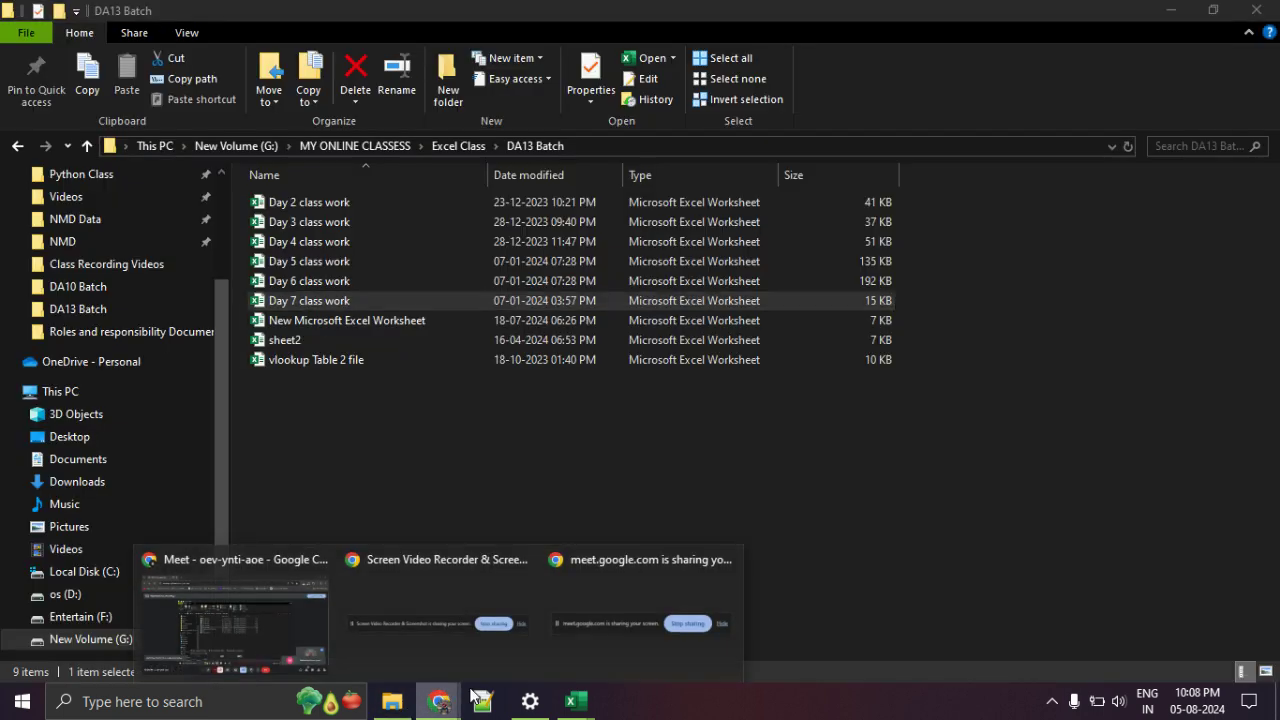
left_click(572, 706)
mouse_move(506, 627)
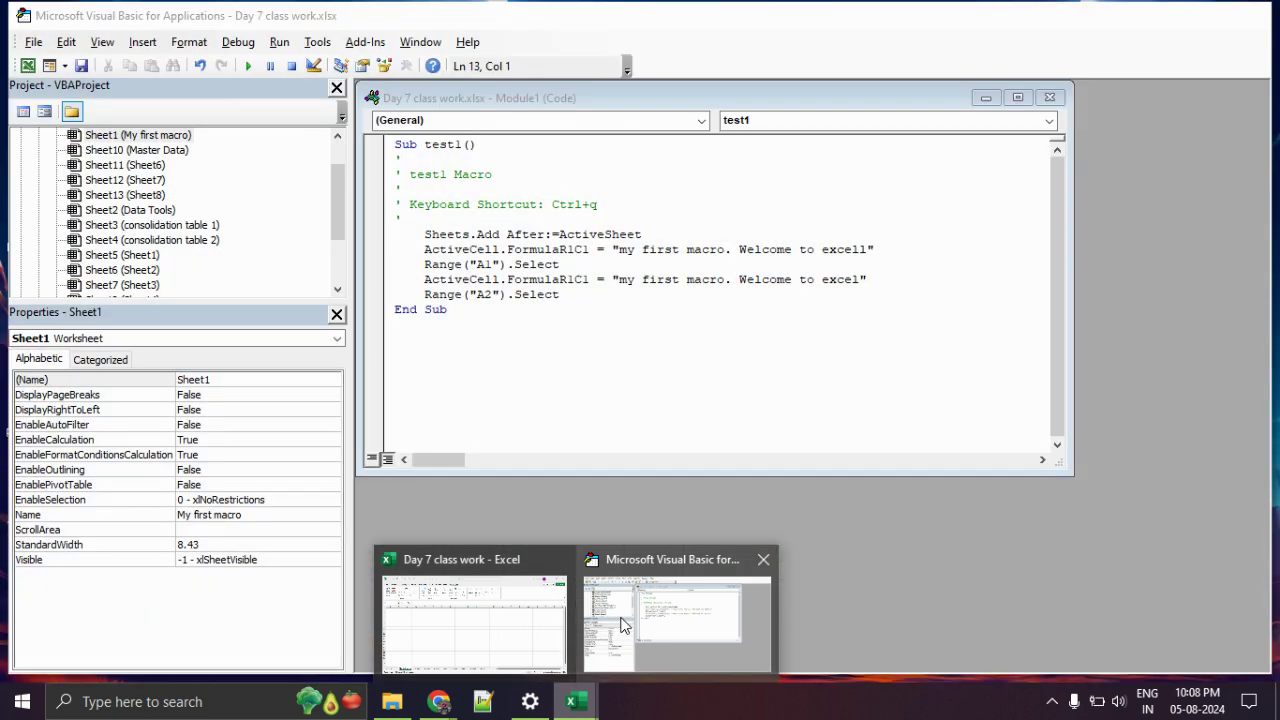
left_click(621, 618)
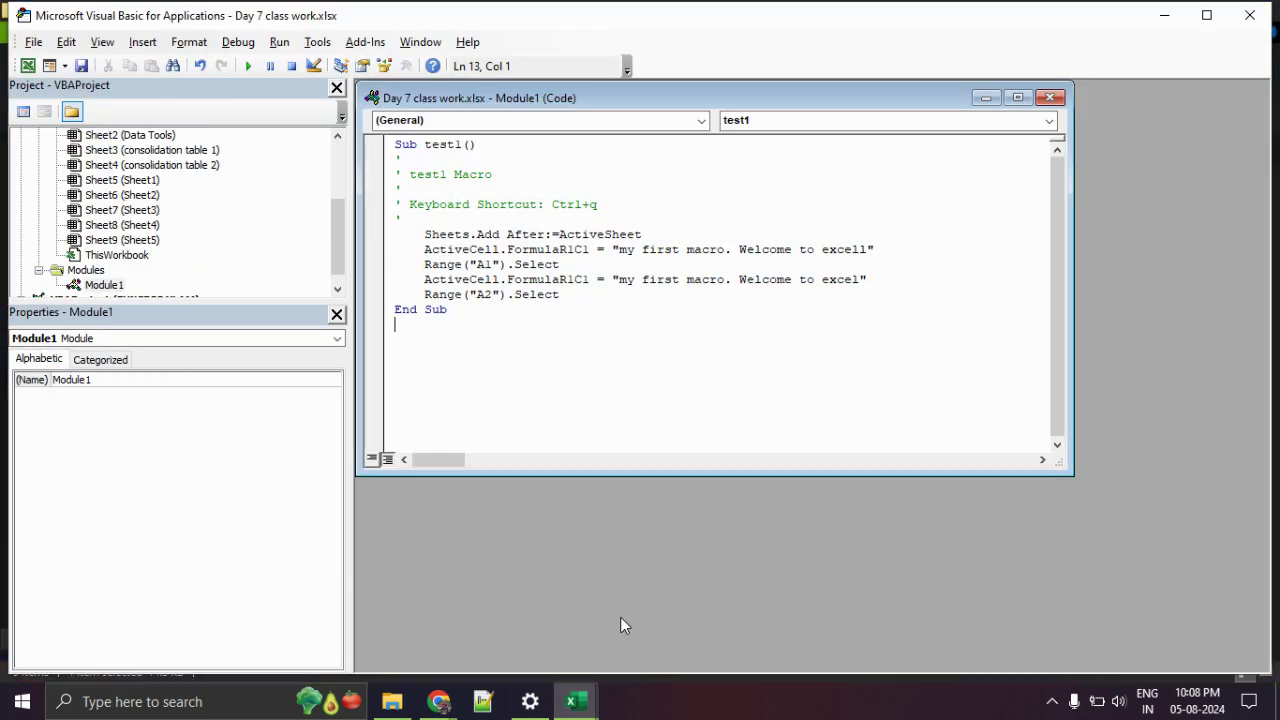
Bring the Day 7 class work workbook forward from the Excel taskbar windows.
left_click(581, 691)
left_click(519, 638)
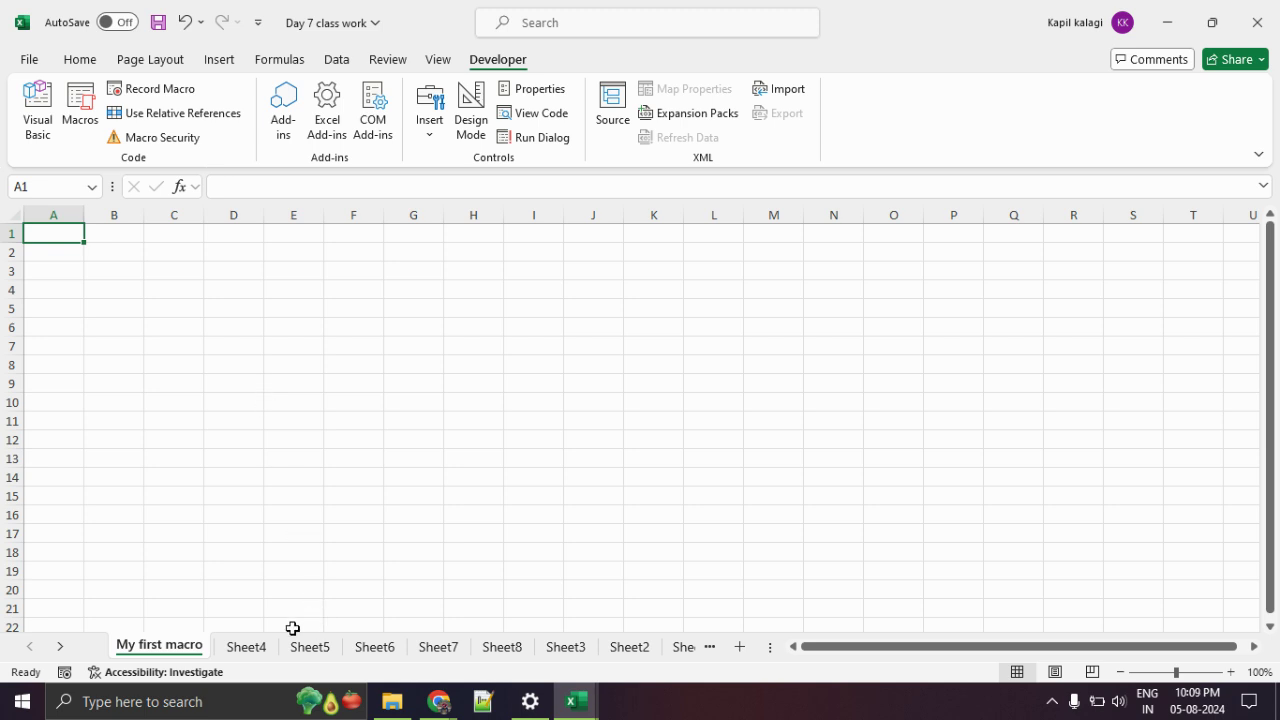
Group Sheet2 through Sheet8 and permanently delete them.
left_click(246, 647)
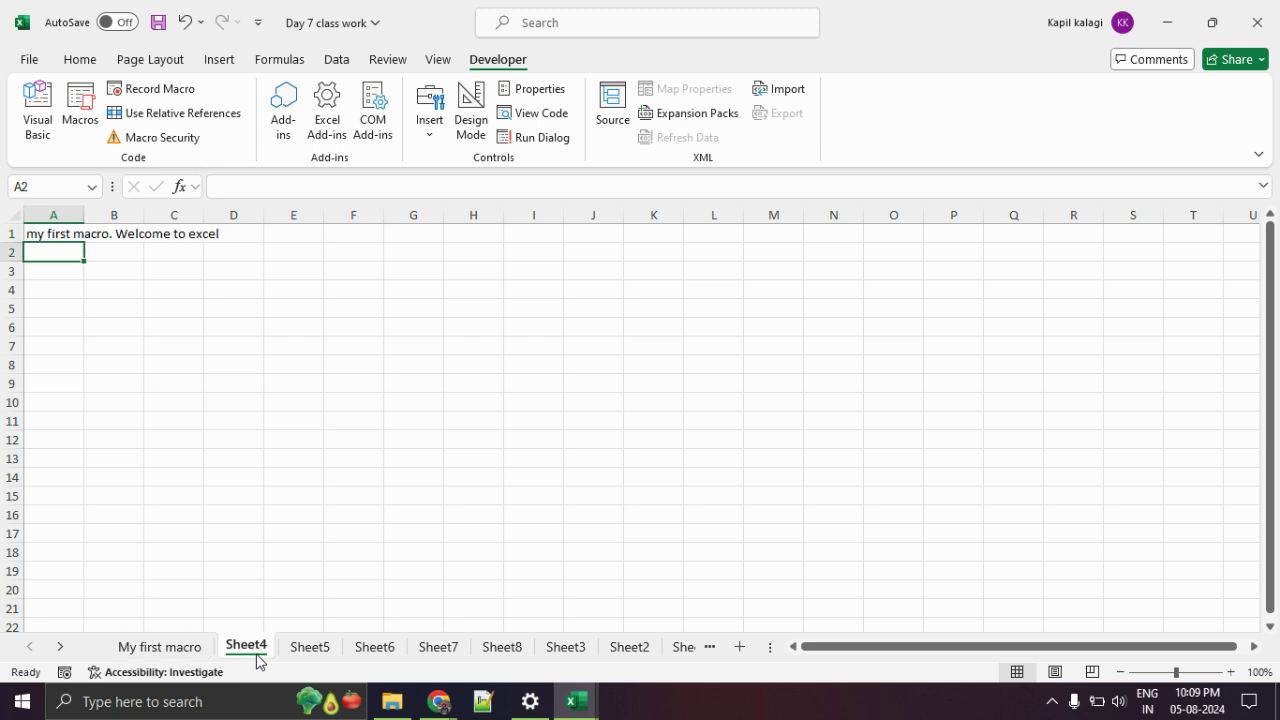
left_click(318, 650, "ctrl")
left_click(375, 650, "ctrl")
left_click(420, 652, "ctrl")
left_click(491, 651, "ctrl")
left_click(576, 656, "ctrl")
left_click(607, 658, "ctrl")
right_click(607, 658)
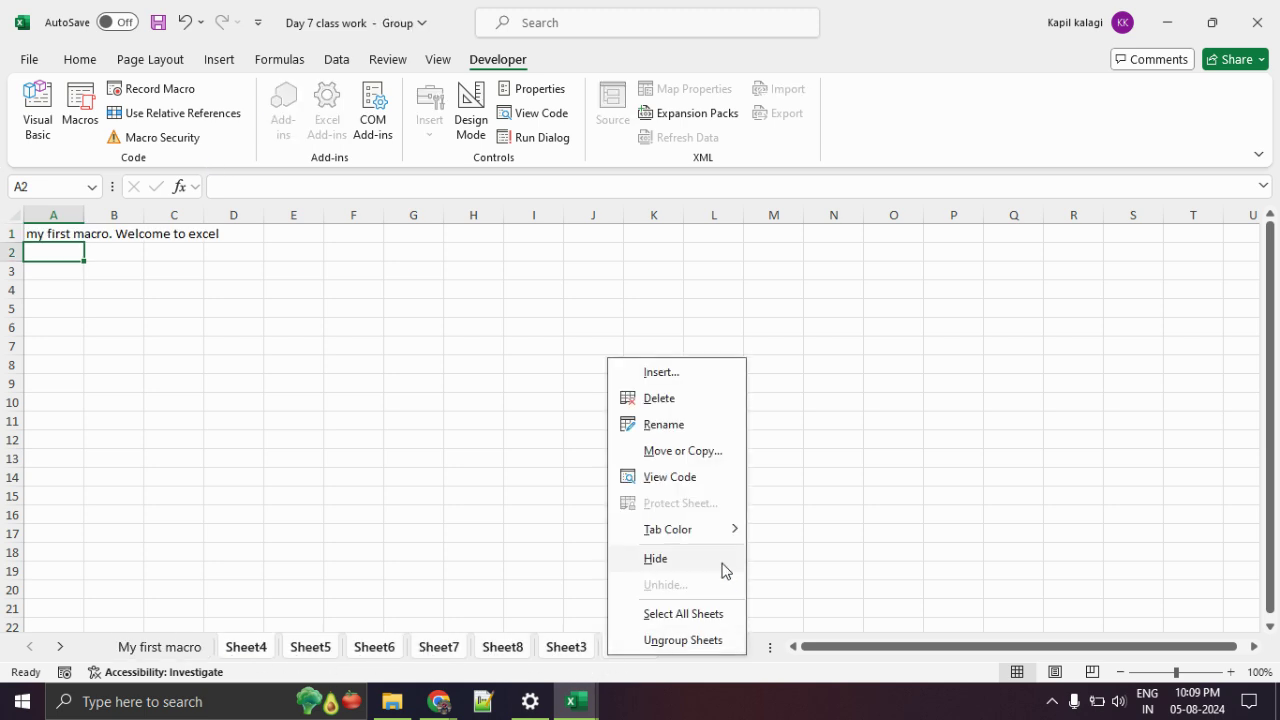
left_click(668, 400)
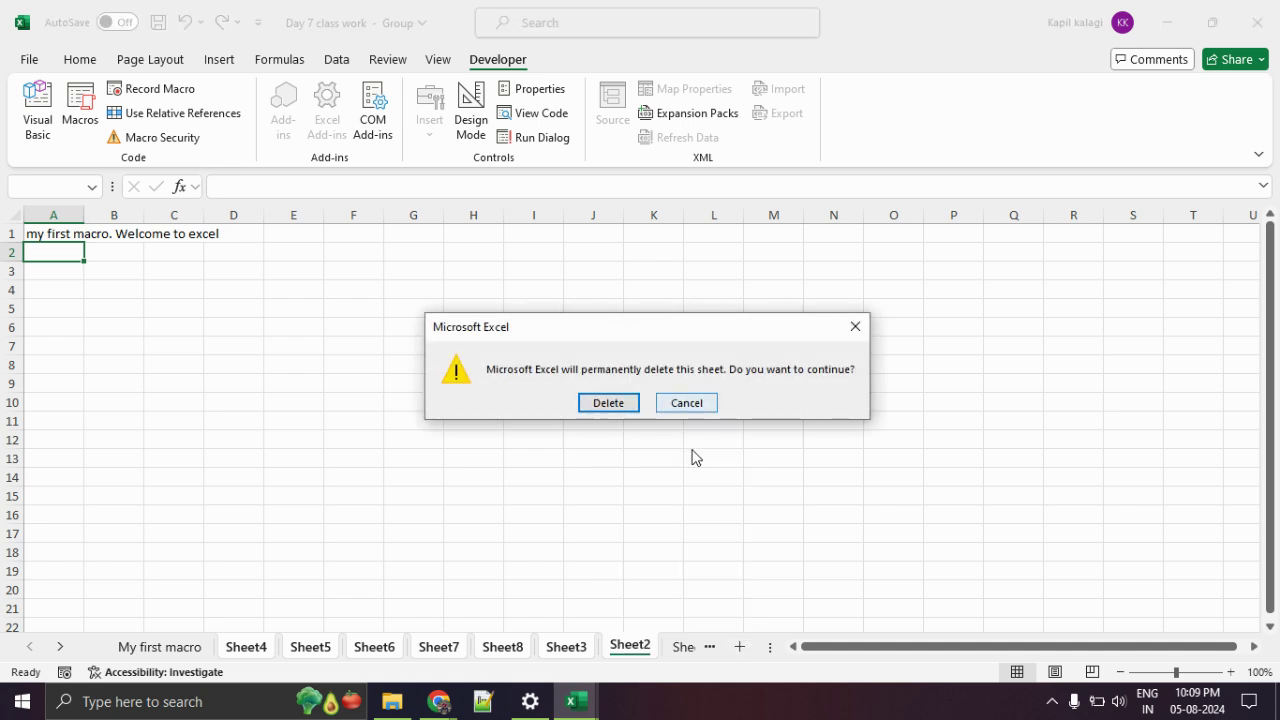
left_click(612, 404)
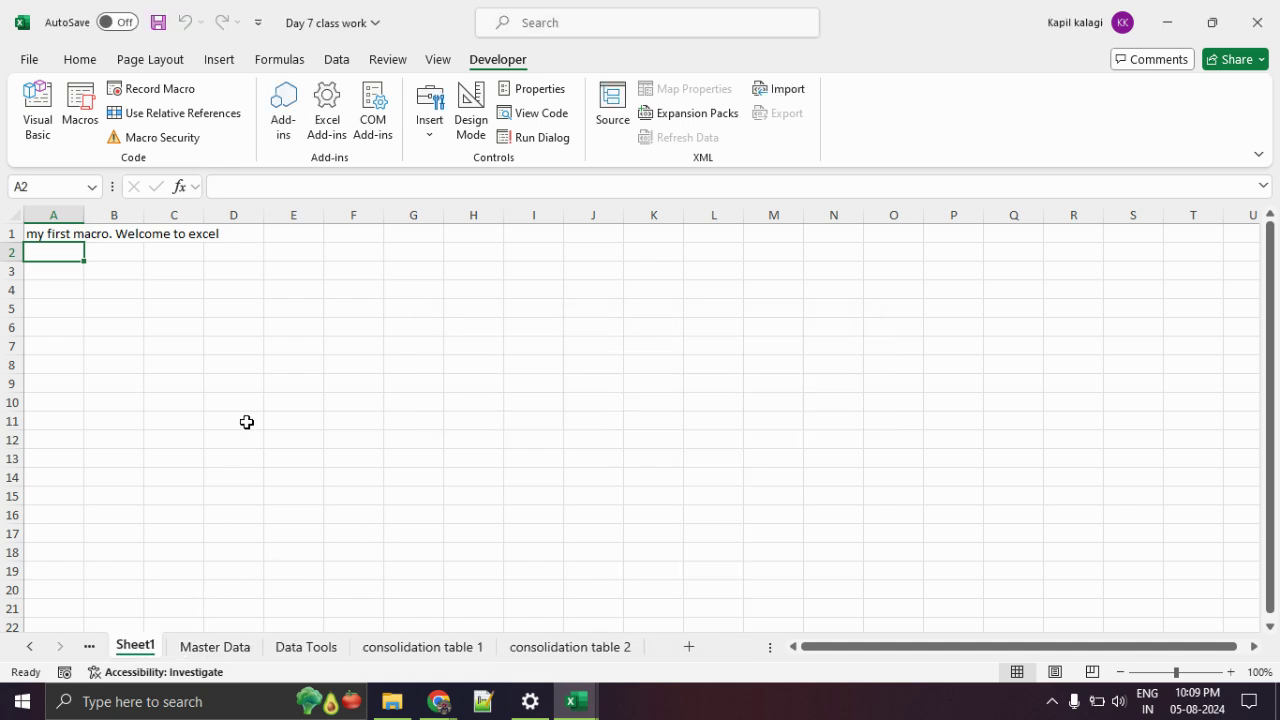
Go to the Master Data sheet and review its 19-row employee table.
left_click(89, 646)
left_click(100, 648)
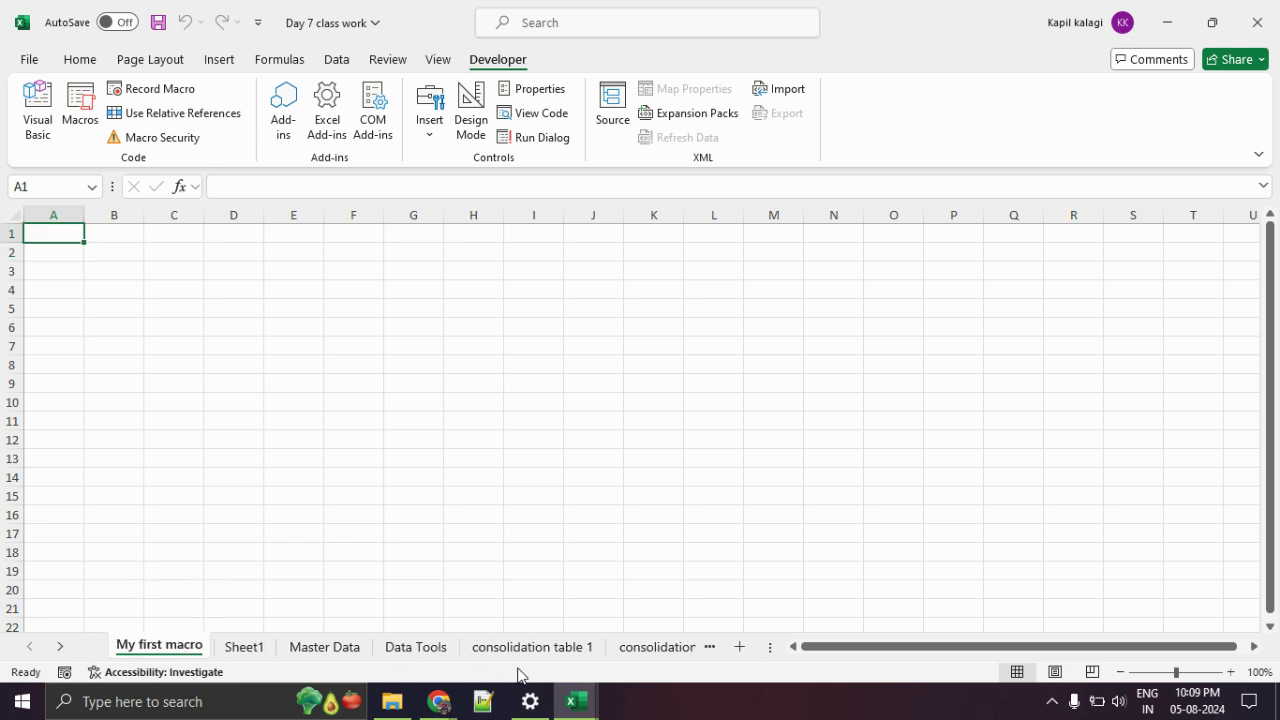
left_click(330, 647)
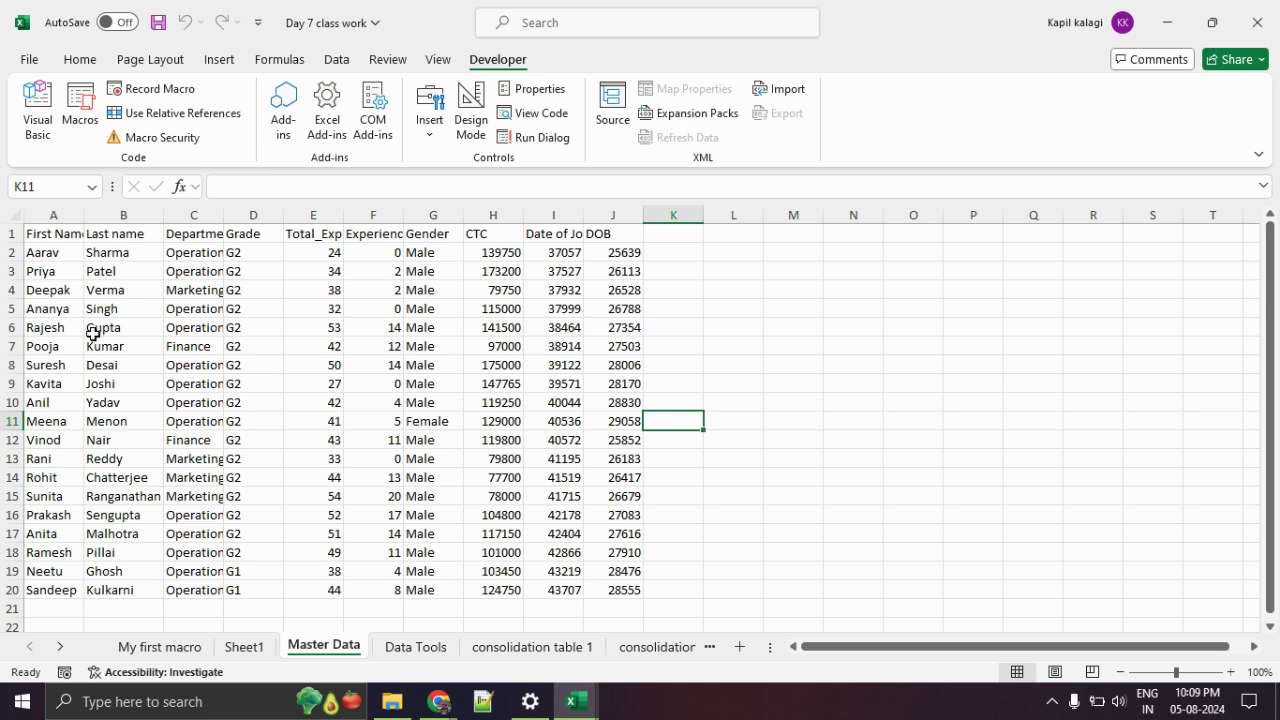
left_click_drag(53, 231, 627, 571)
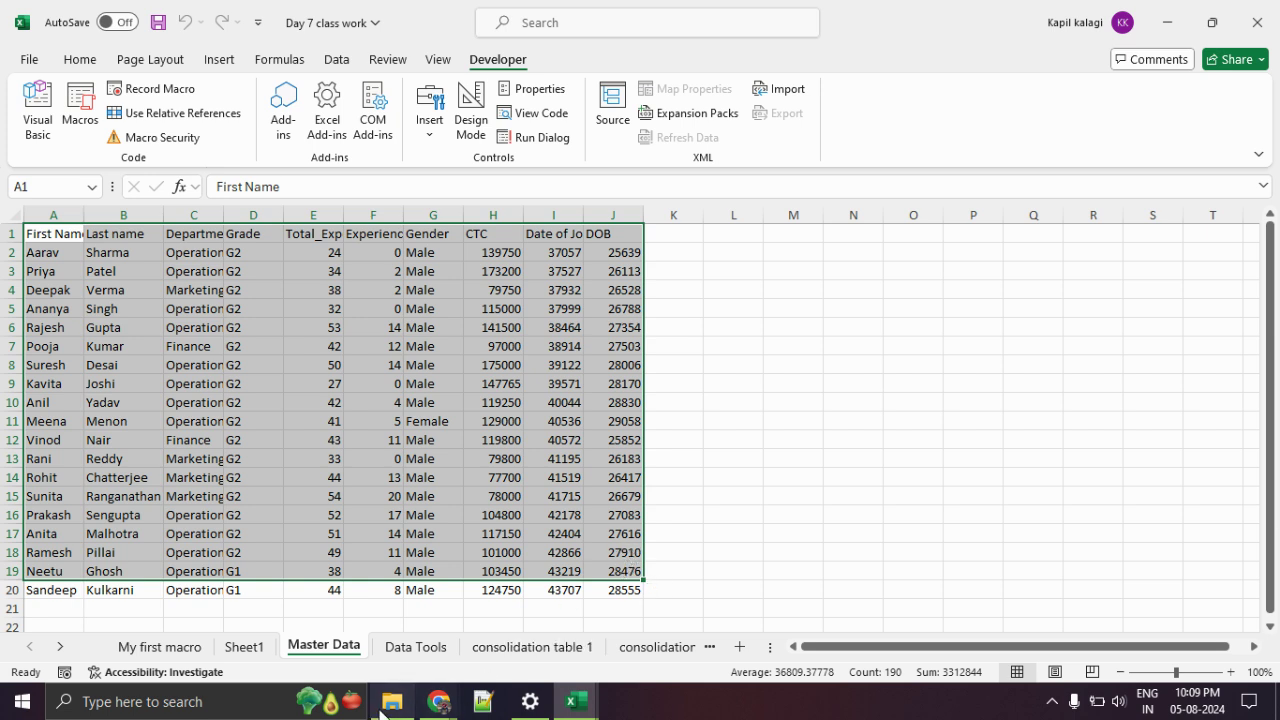
left_click(190, 652)
left_click(337, 652)
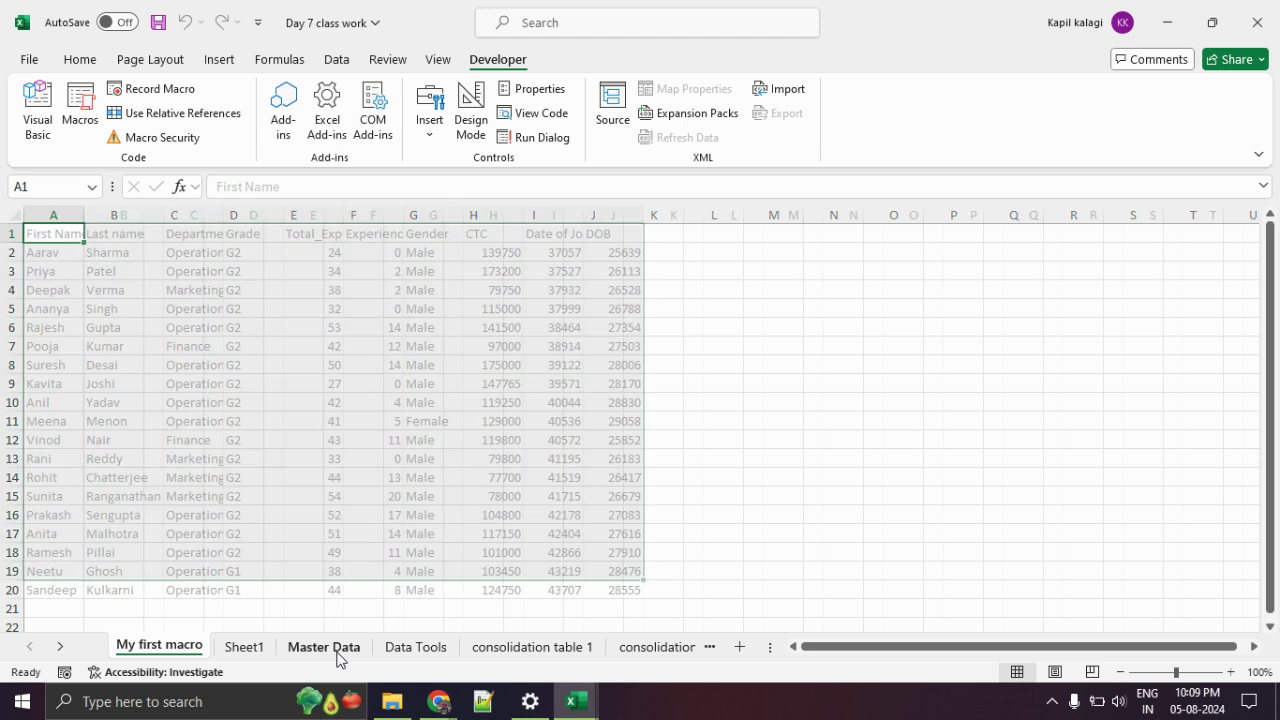
left_click(331, 457)
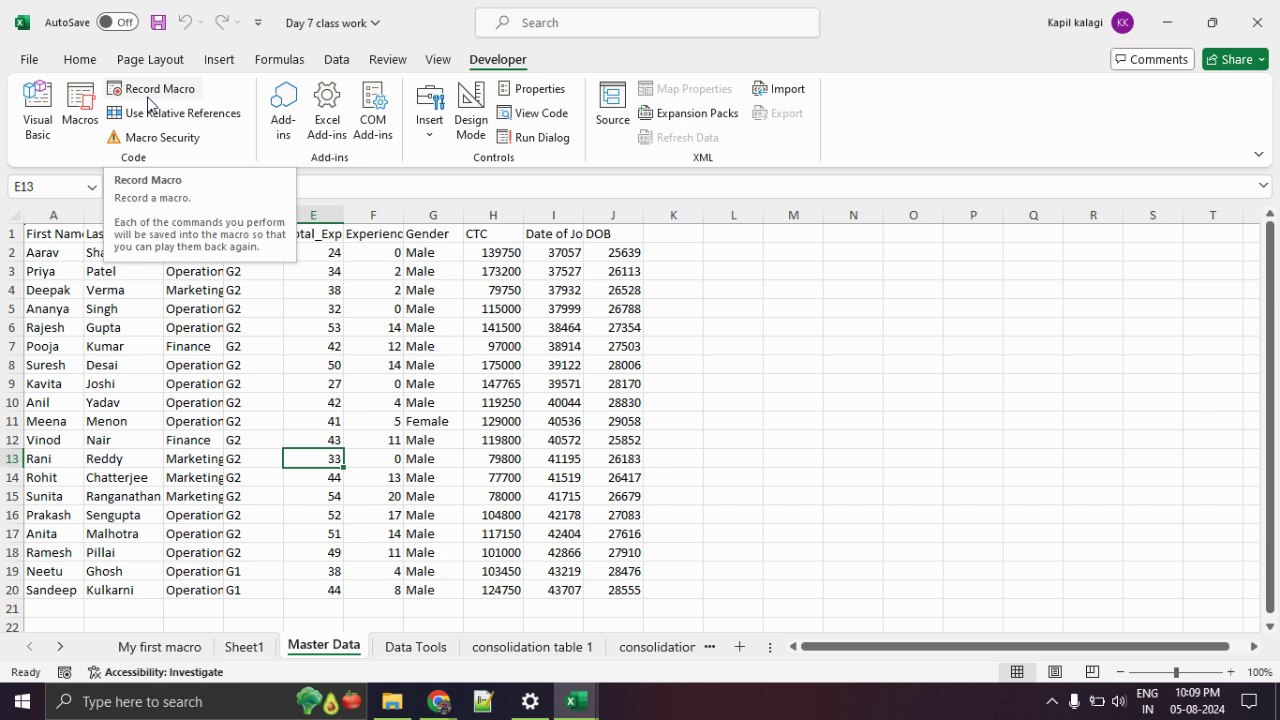
Start a new macro recording and name it DataCleaning.
left_click(148, 101)
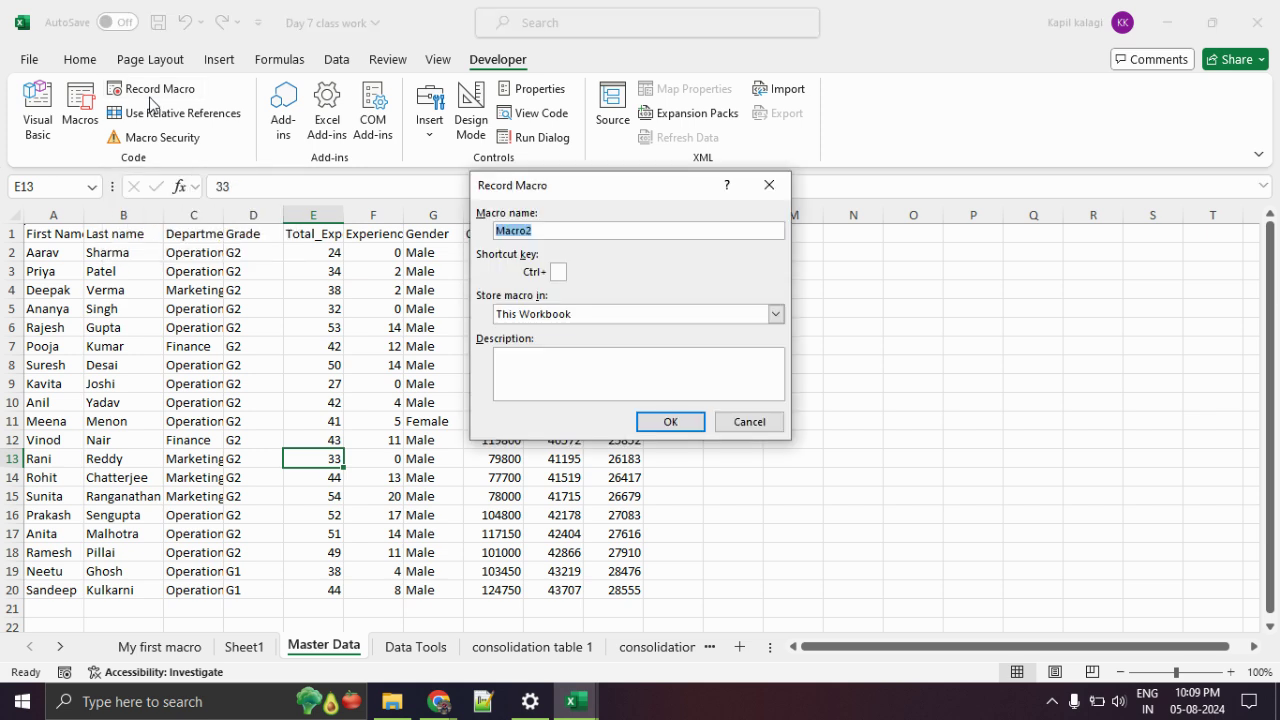
type("DataCla")
key("BackSpace")
key("BackSpace")
type("Leaning")
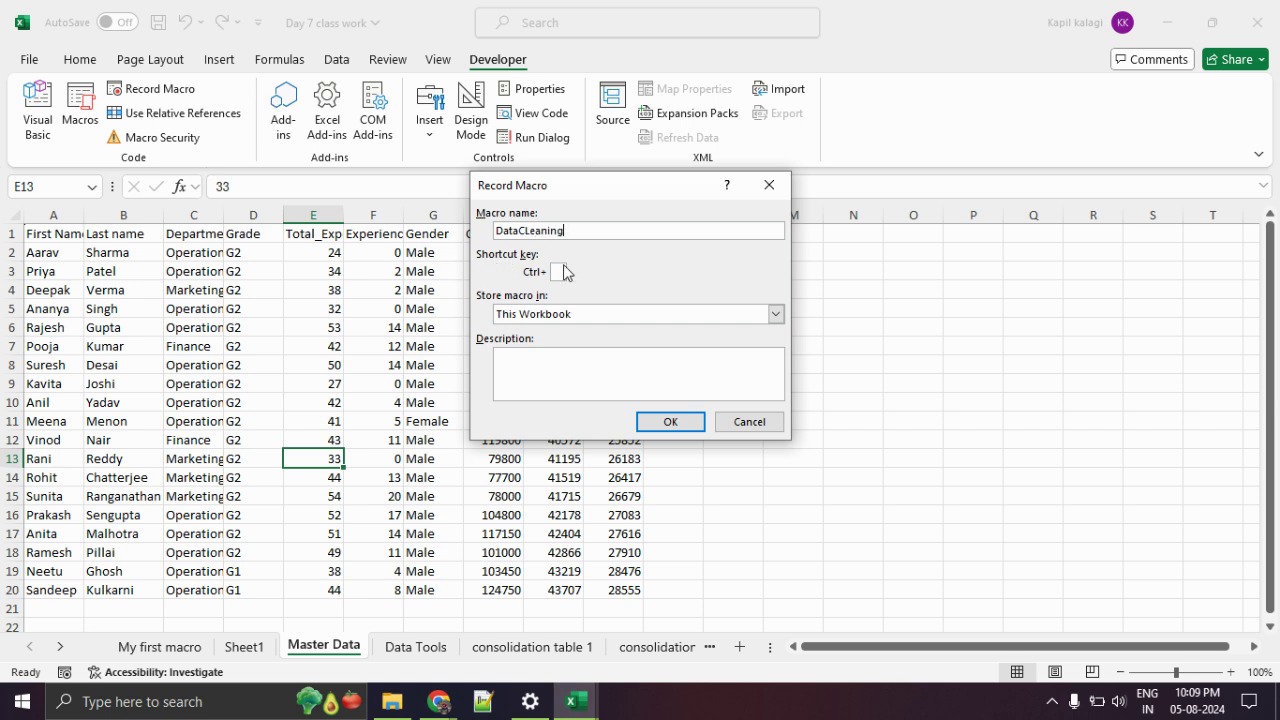
left_click(530, 230)
key("BackSpace")
type("l")
Give it shortcut Ctrl+w and the description 'This is data cleaning macro for HR Data.', then begin recording.
left_click(561, 271)
type("w")
left_click(572, 375)
type("Th")
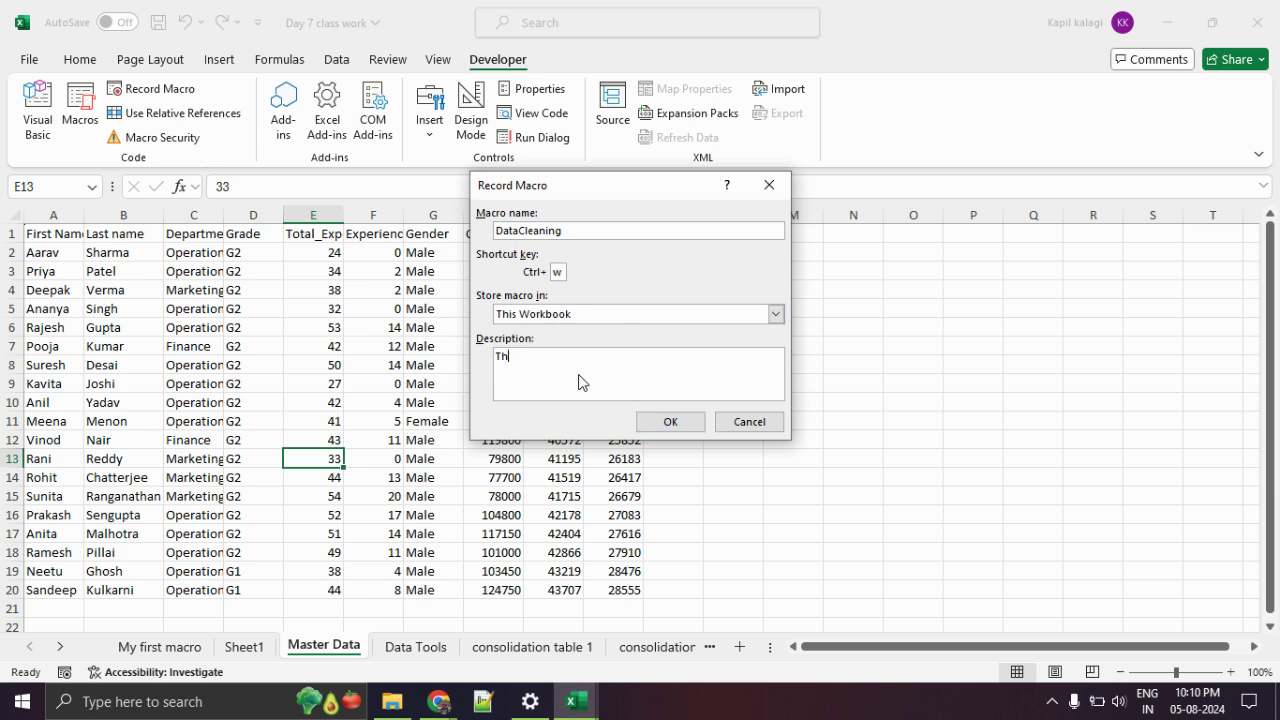
type("is is data cleaning macro fr")
key("BackSpace")
type("or HR Data.")
left_click(686, 423)
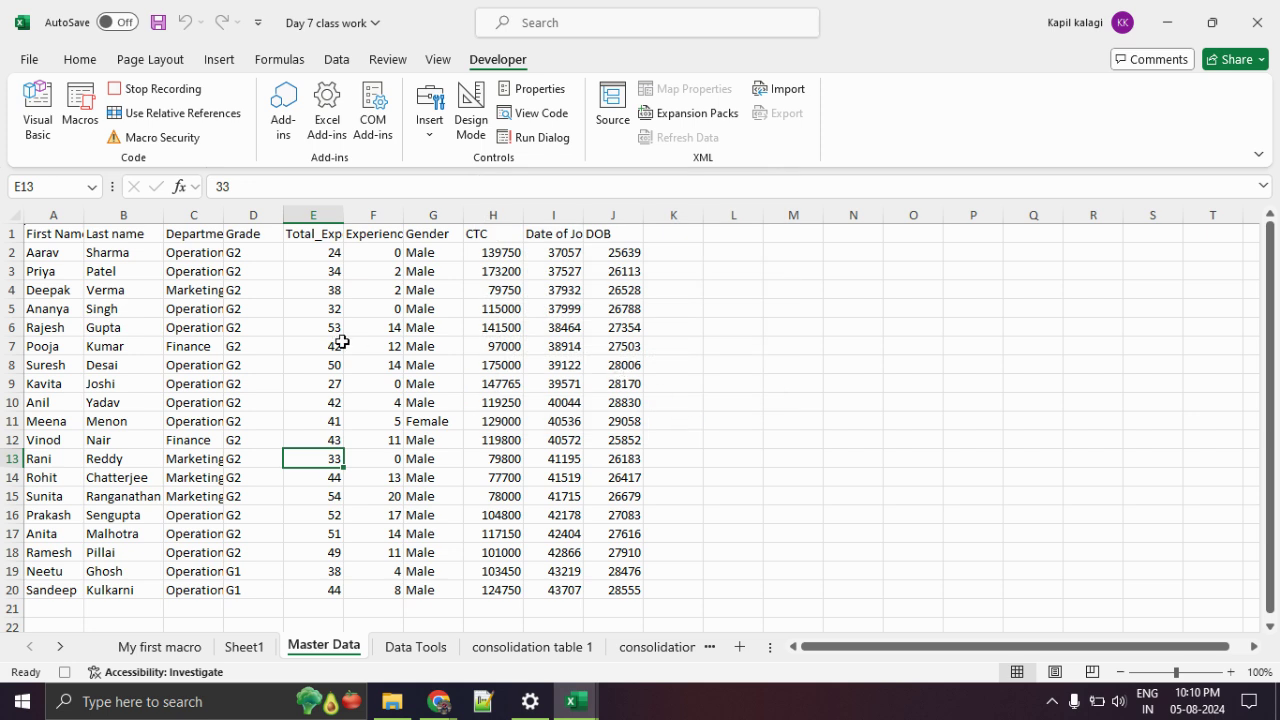
Copy A1:J20 from Master Data into a new Sheet9 and widen columns B, D and F.
left_click_drag(64, 233, 610, 589)
key("ctrl+c")
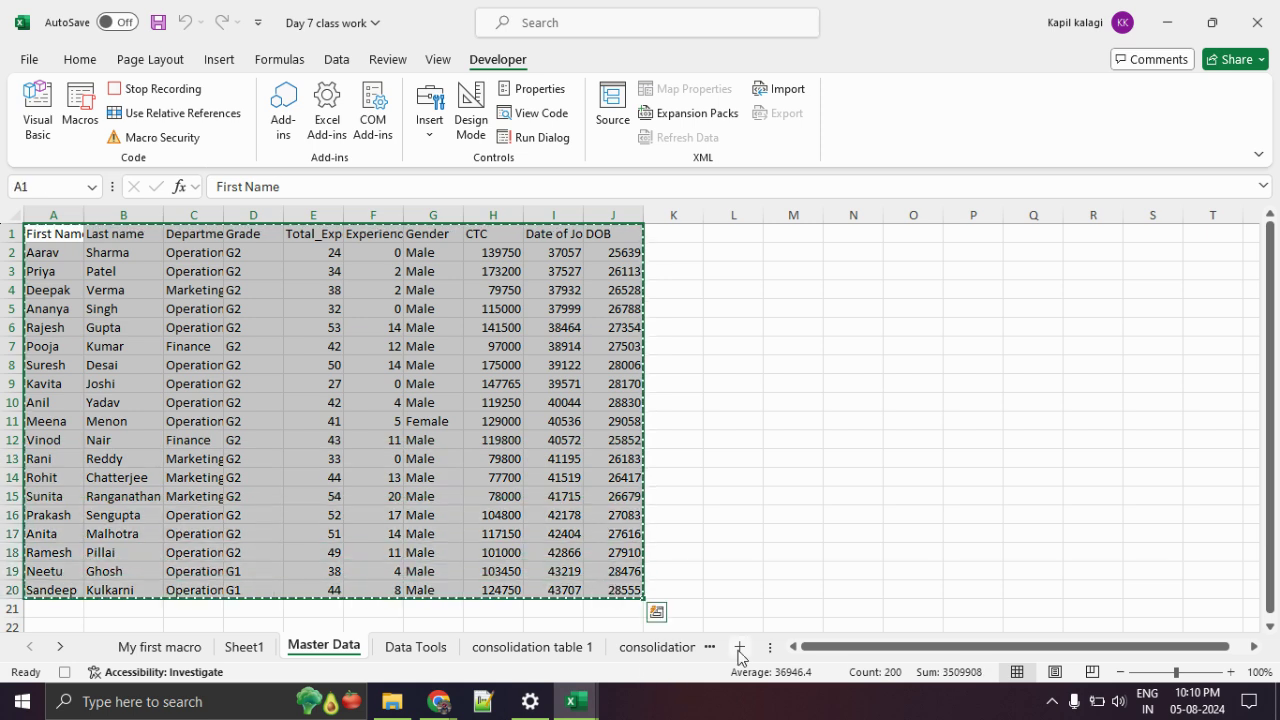
left_click(739, 648)
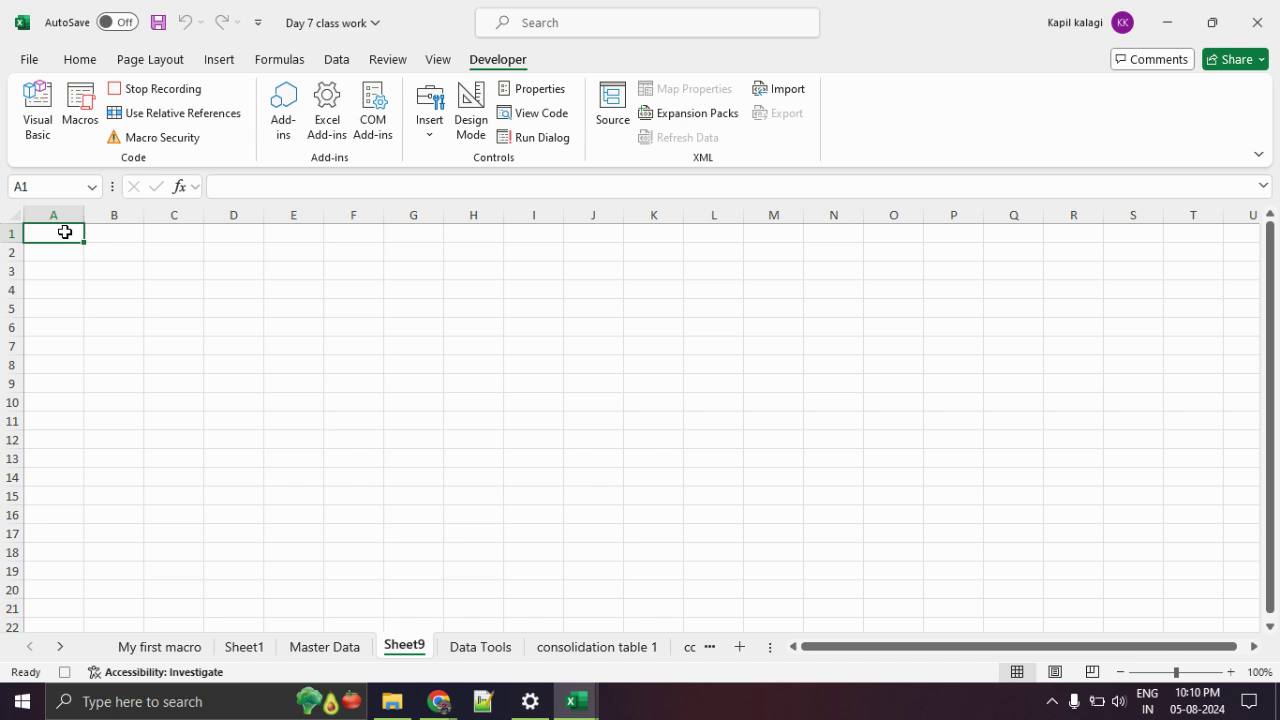
key("ctrl+v")
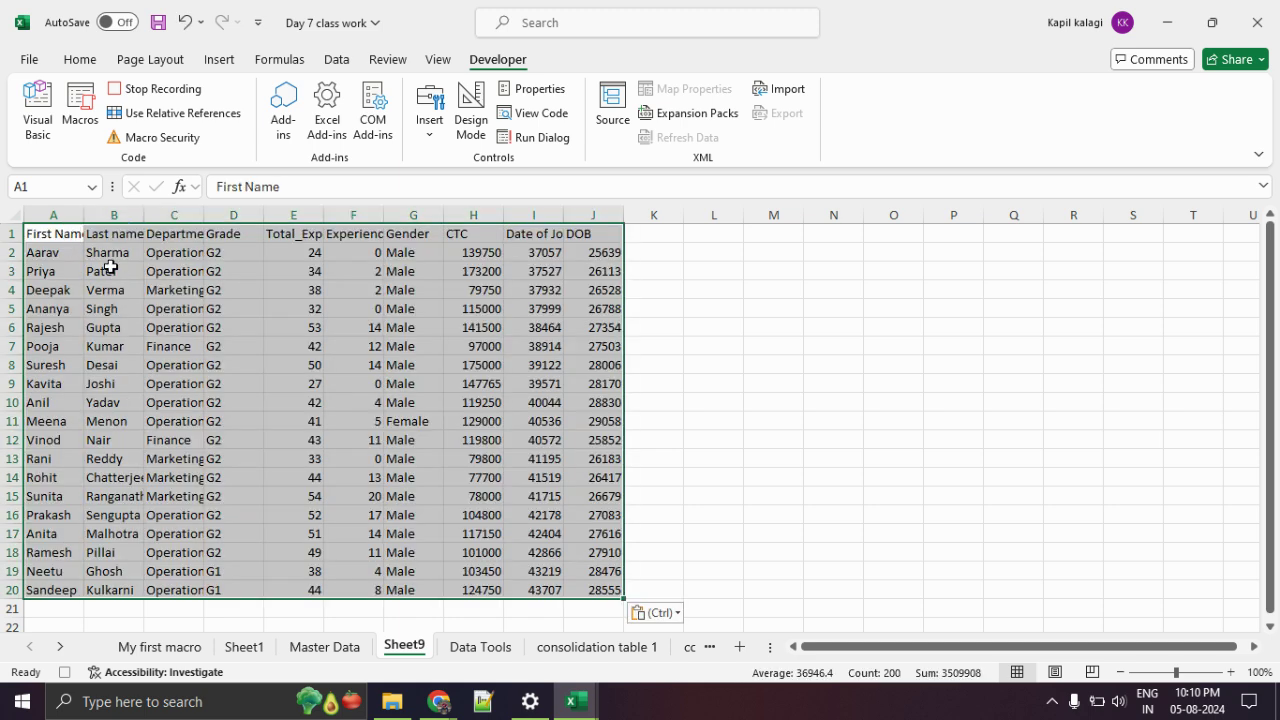
left_click_drag(144, 214, 181, 214)
left_click_drag(301, 211, 334, 211)
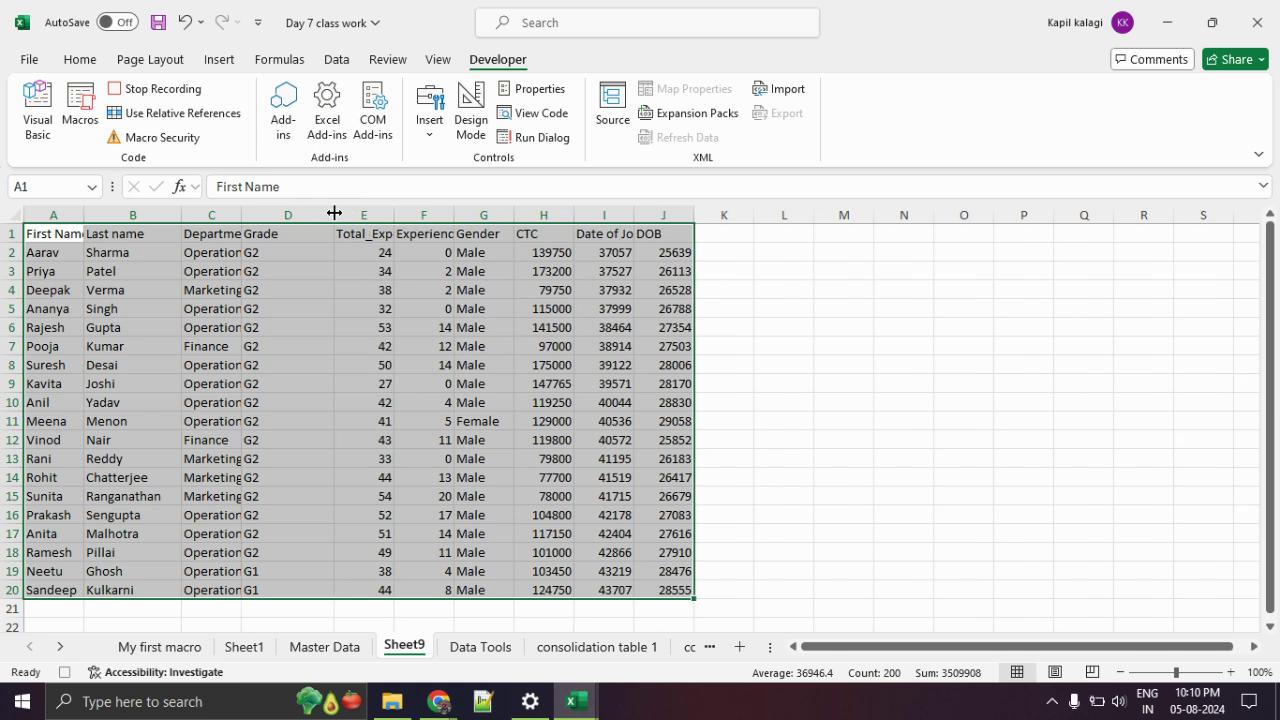
left_click_drag(455, 212, 522, 211)
Widen columns E, F and A so their headers fit.
left_click_drag(395, 212, 452, 212)
left_click_drag(580, 214, 639, 214)
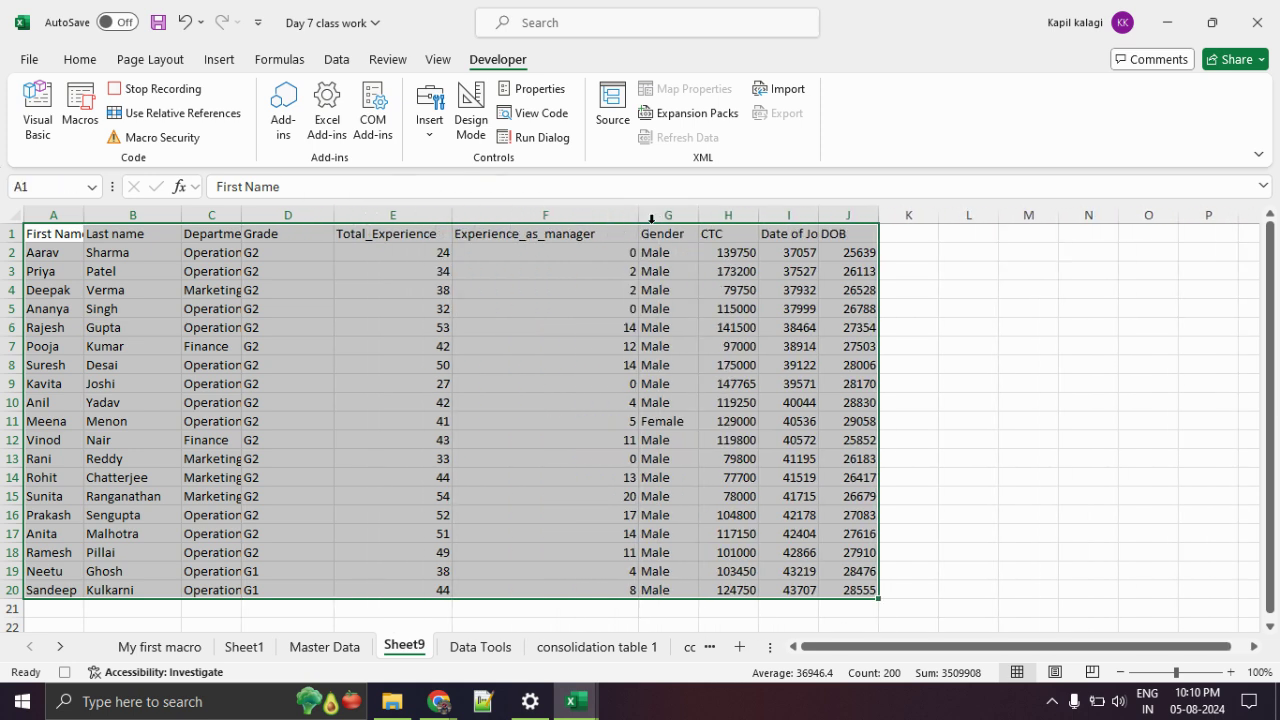
left_click(1050, 306)
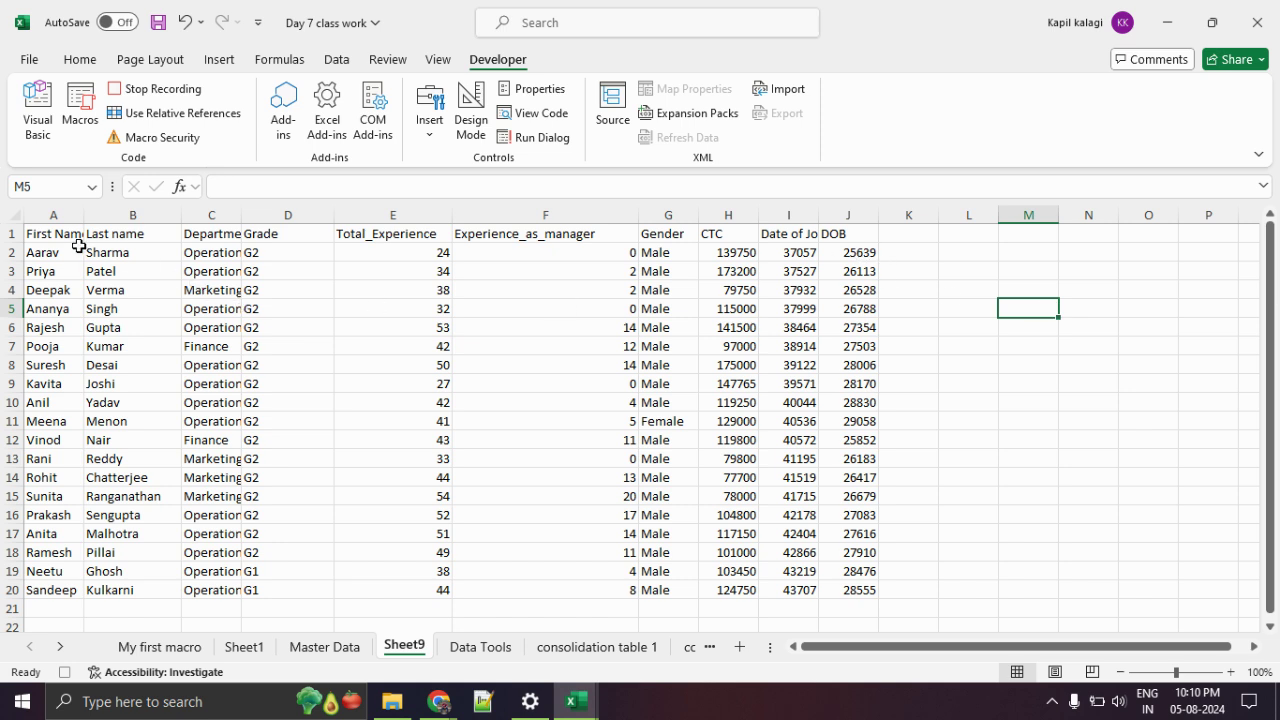
left_click_drag(85, 215, 138, 215)
left_click(242, 324)
Format the name and department cells A2:C20 as Text.
left_click_drag(63, 255, 274, 592)
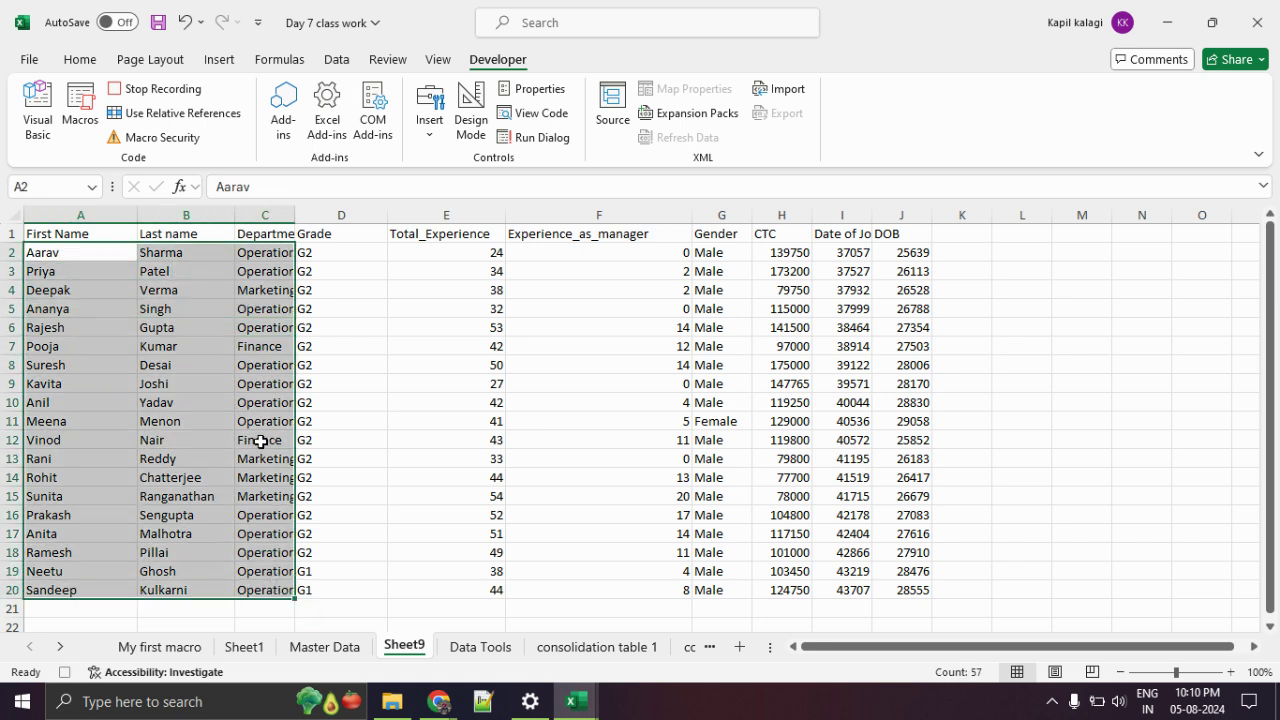
right_click(260, 441)
left_click(351, 494)
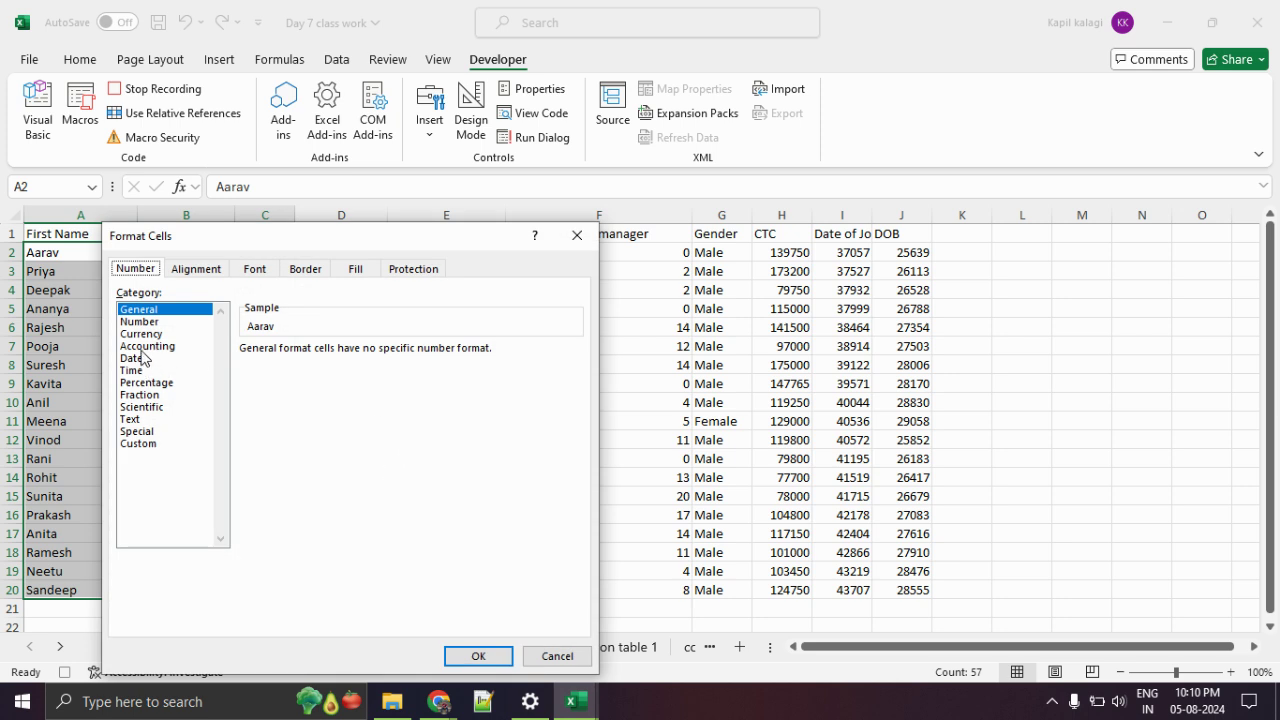
left_click(138, 419)
left_click(476, 656)
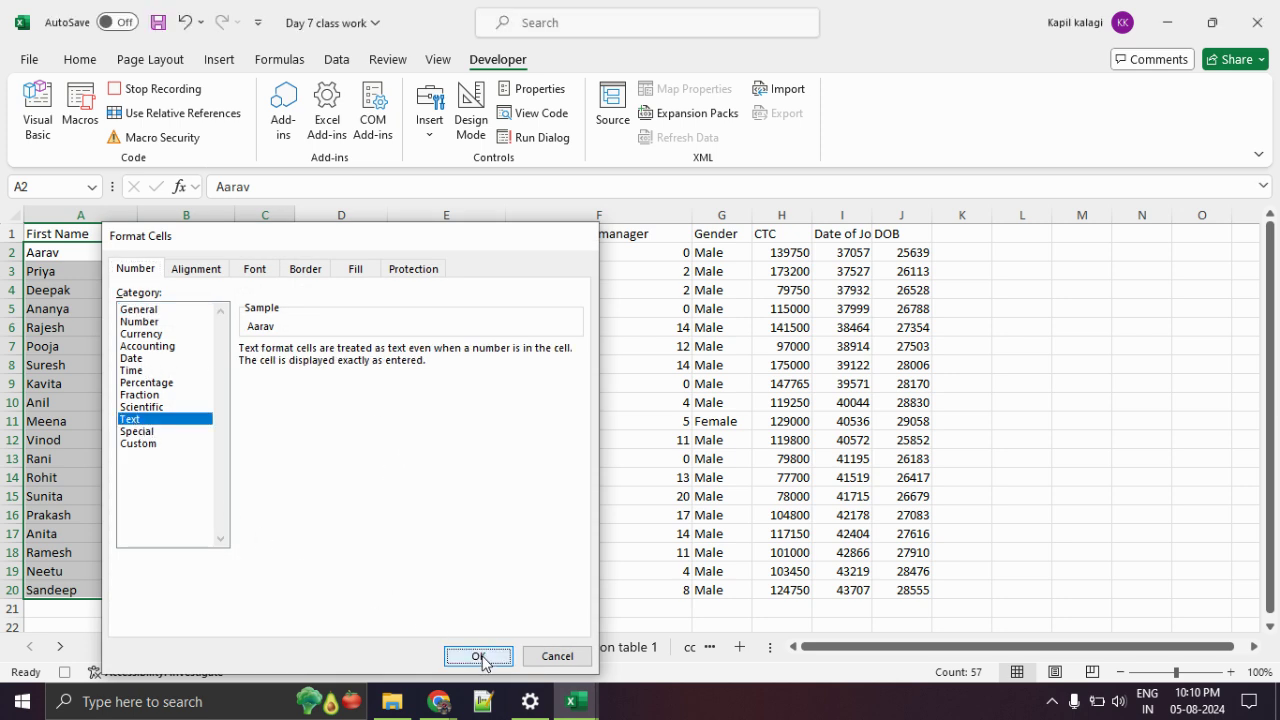
left_click(350, 382)
Format the experience figures E2:F20 as Number with 0 decimal places.
left_click_drag(463, 252, 656, 584)
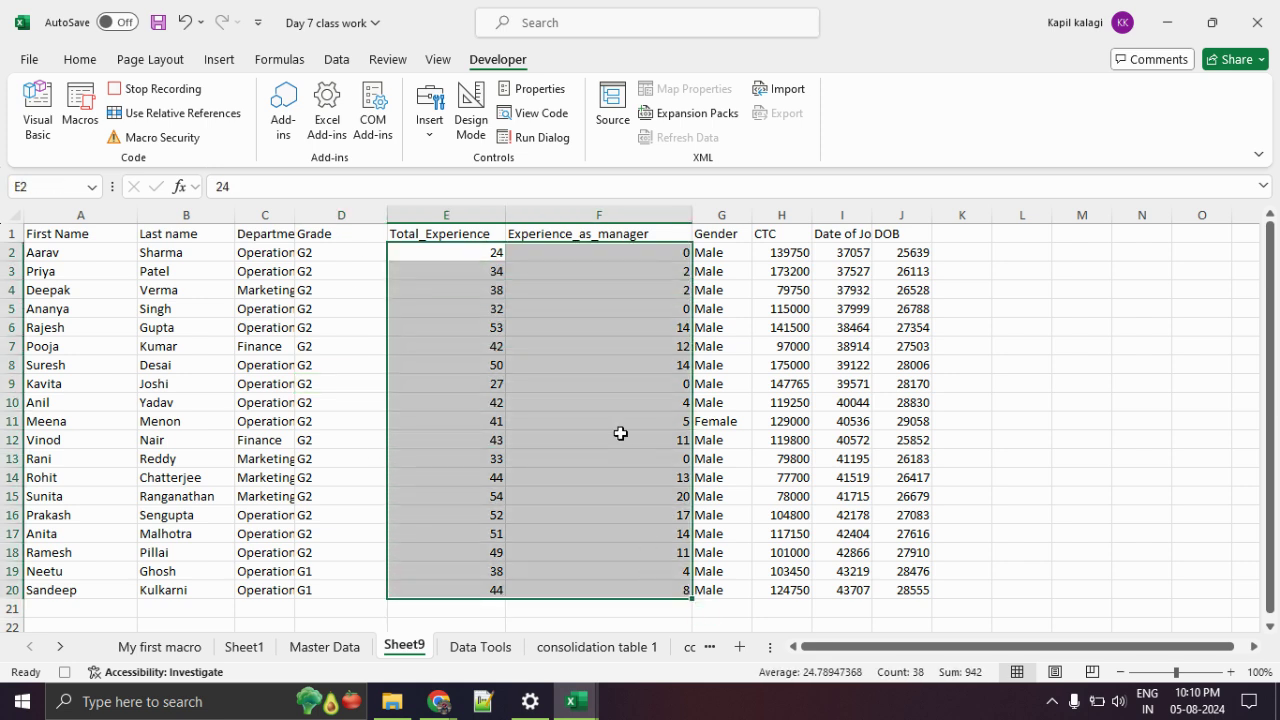
right_click(618, 432)
left_click(712, 468)
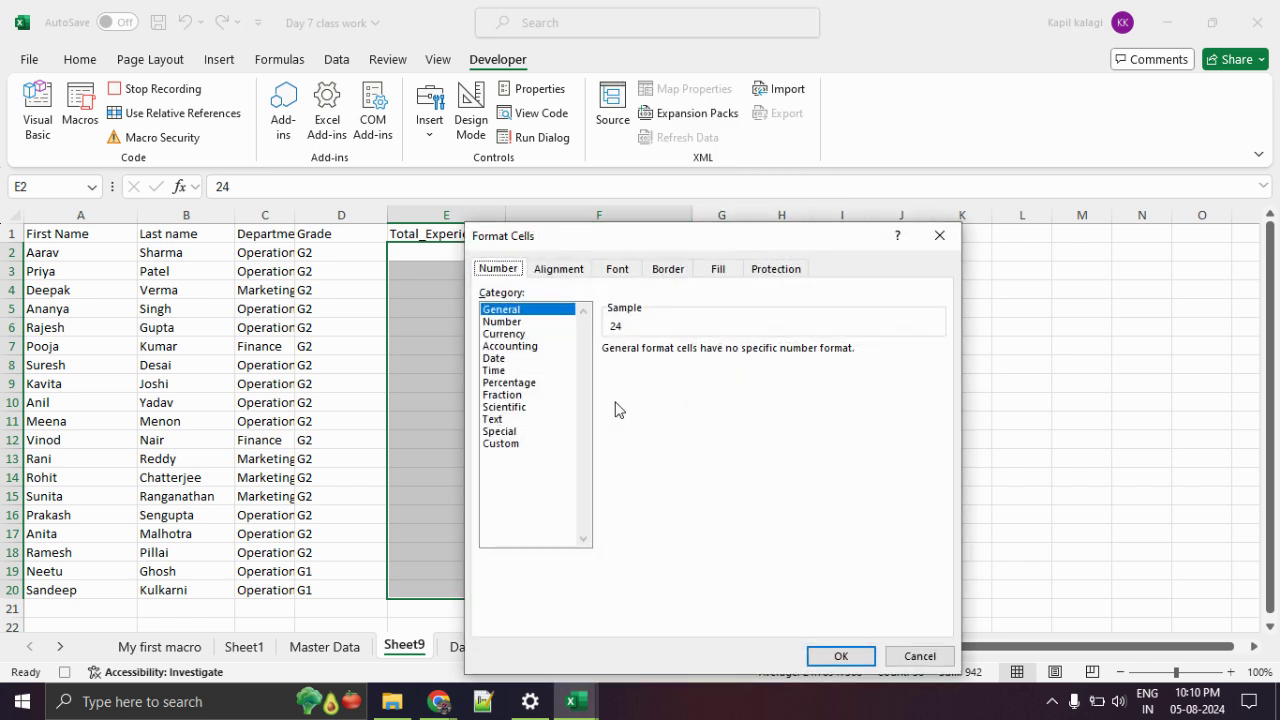
left_click(514, 322)
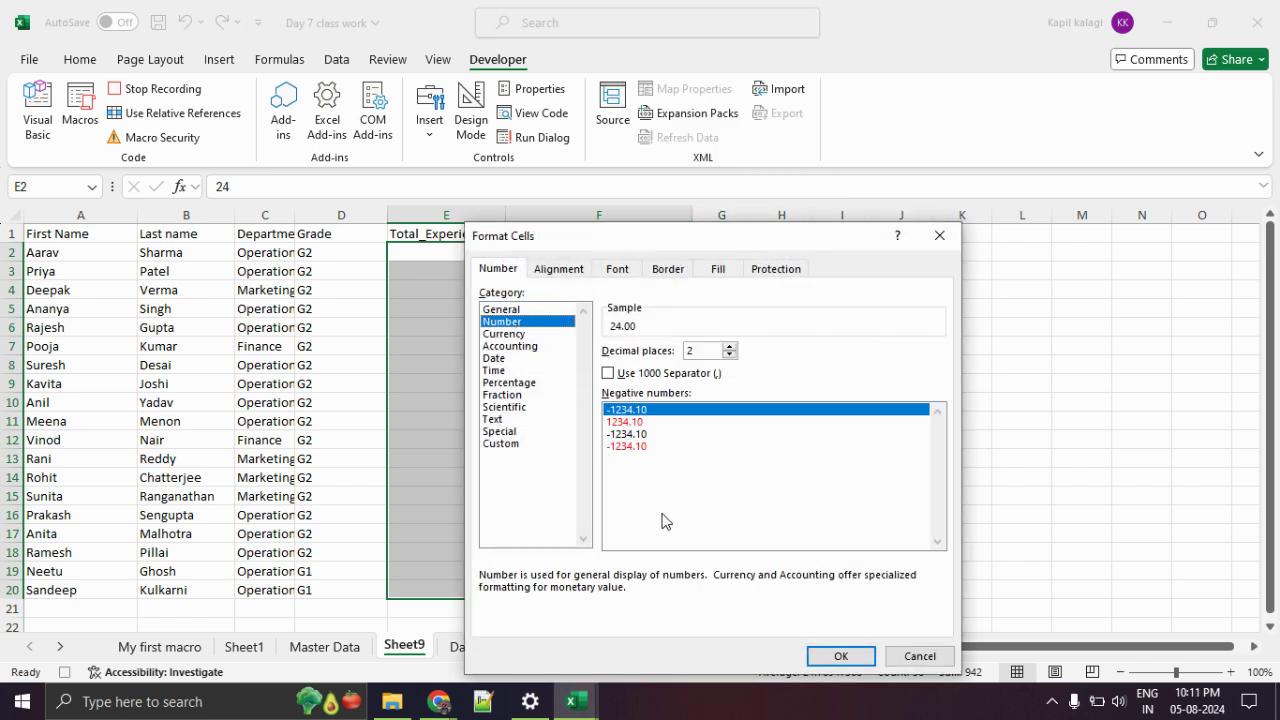
key("BackSpace")
type("0")
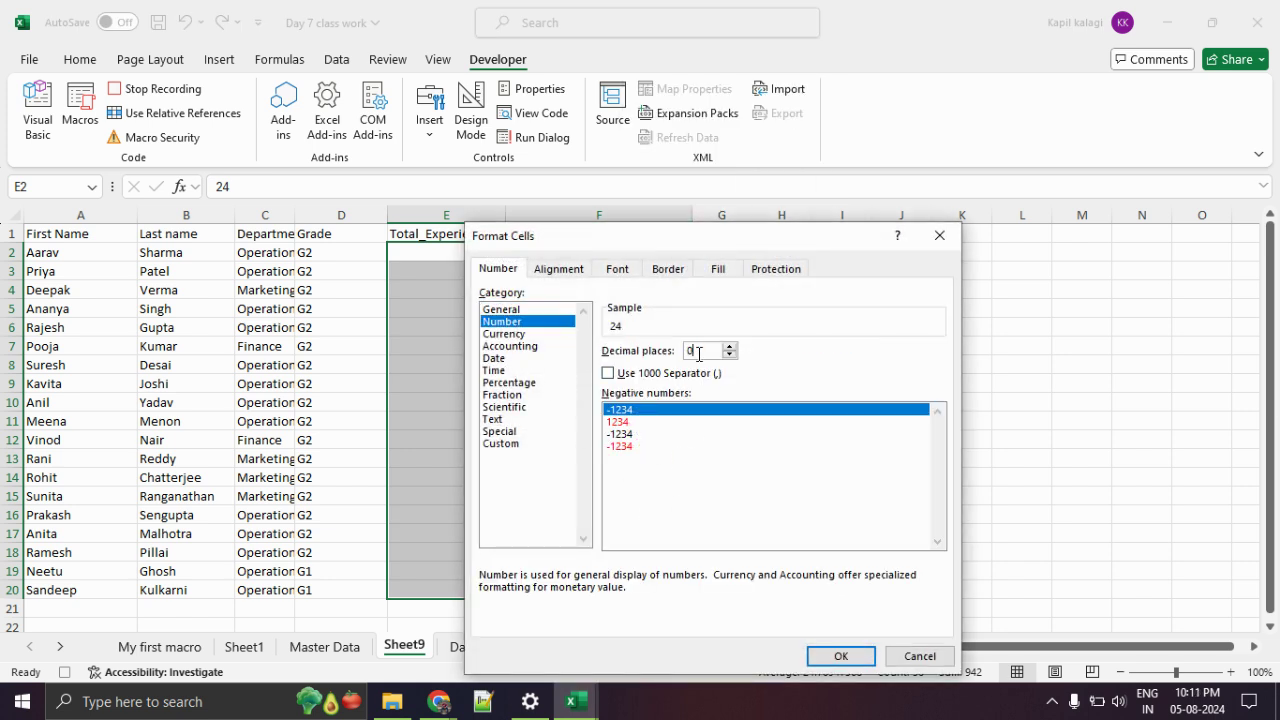
left_click(840, 656)
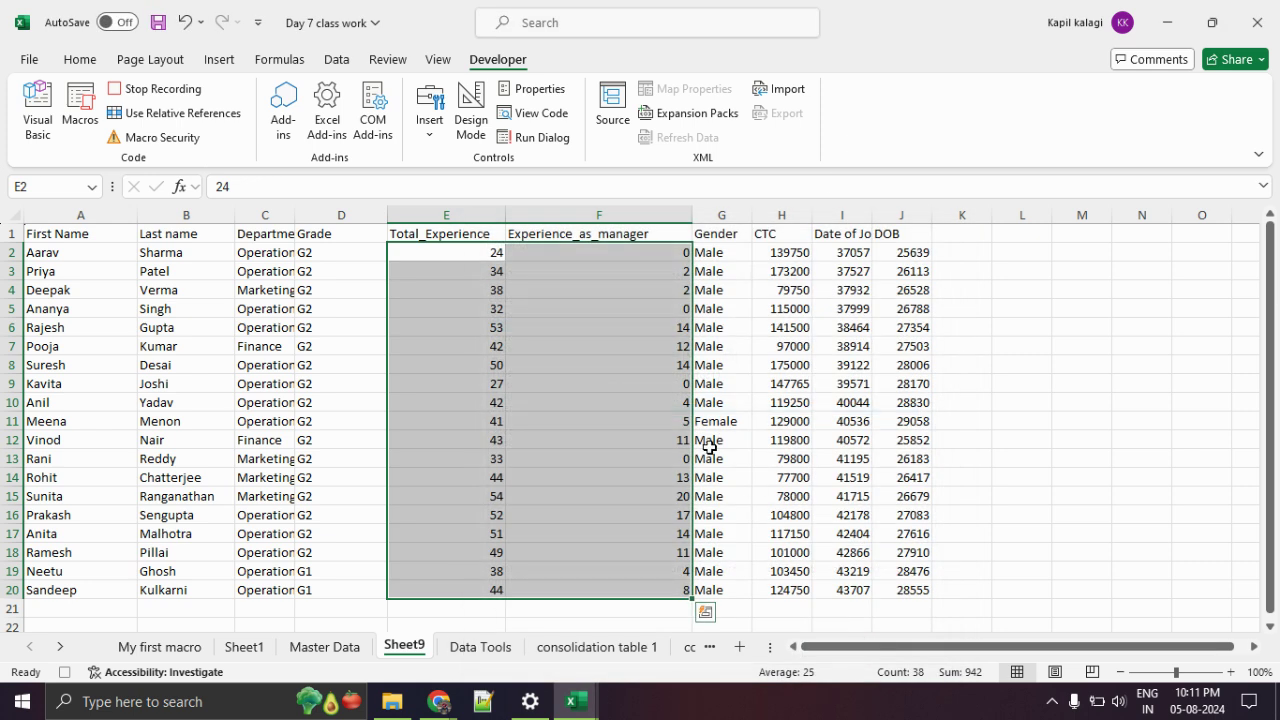
Format the Gender values G2:G20 as Text.
left_click_drag(733, 251, 737, 597)
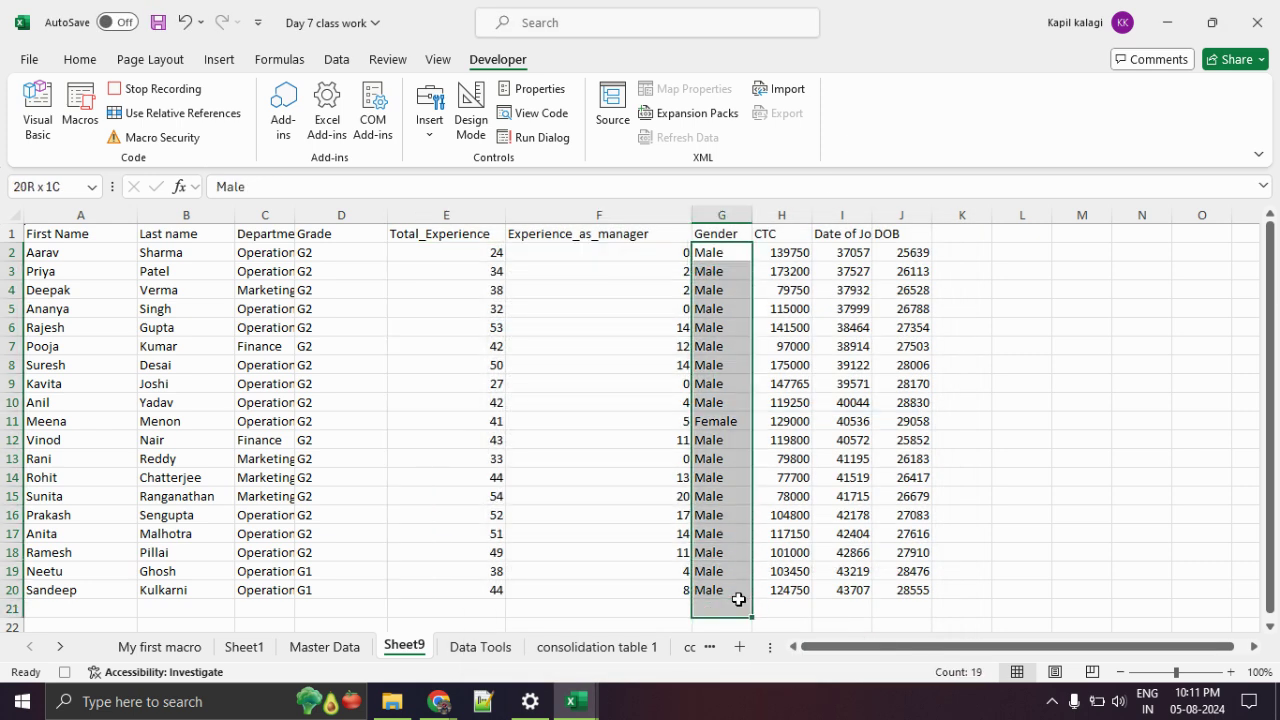
right_click(742, 497)
left_click(811, 491)
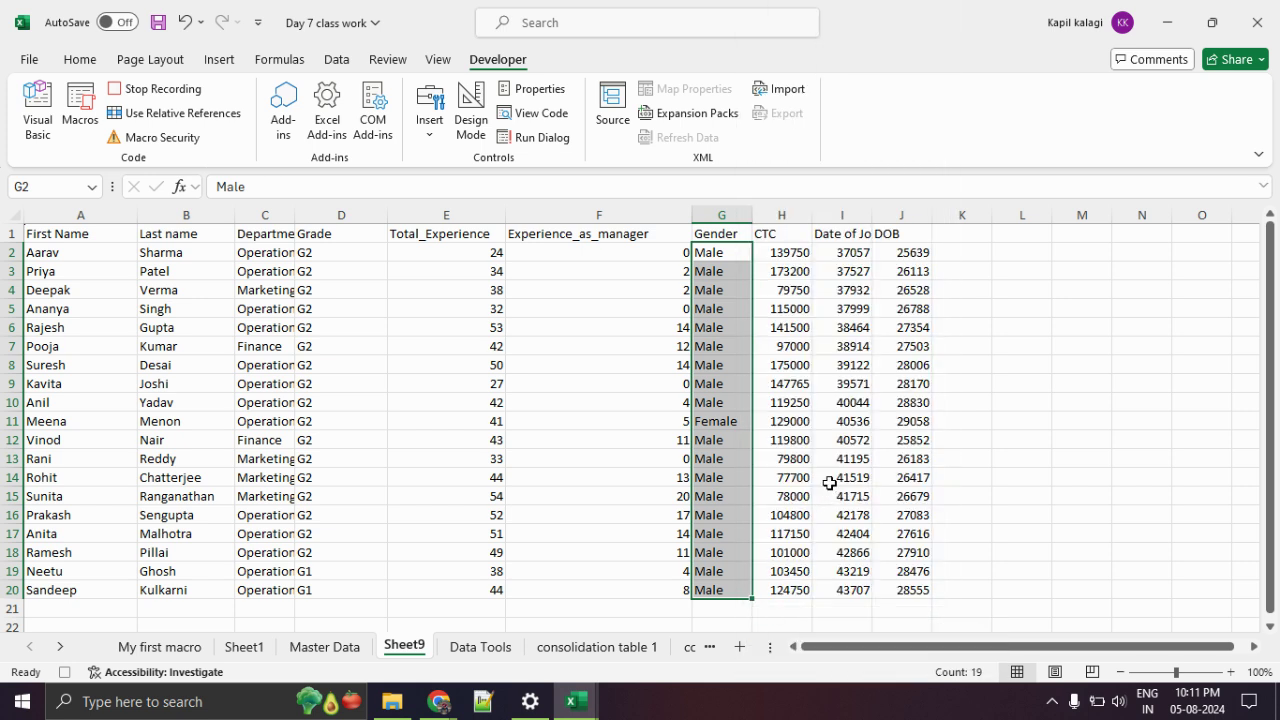
left_click(614, 420)
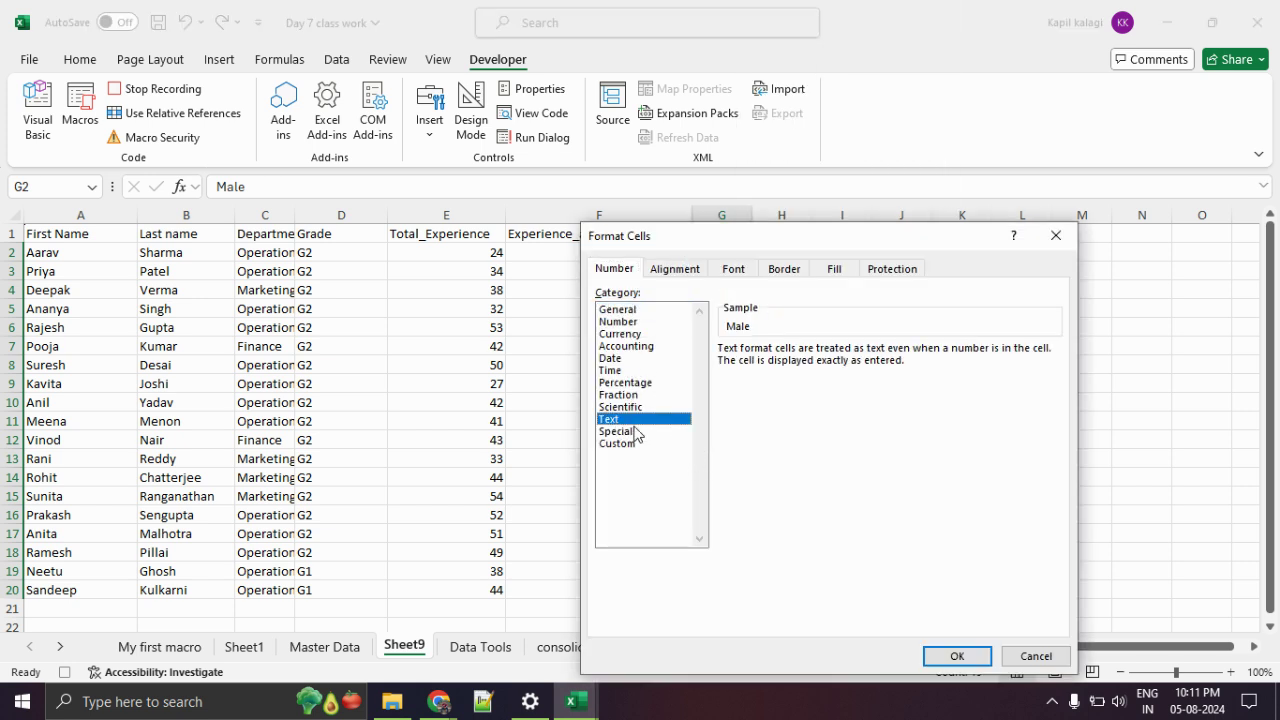
left_click(957, 656)
Format the CTC values as Currency.
left_click_drag(786, 252, 797, 586)
right_click(790, 515)
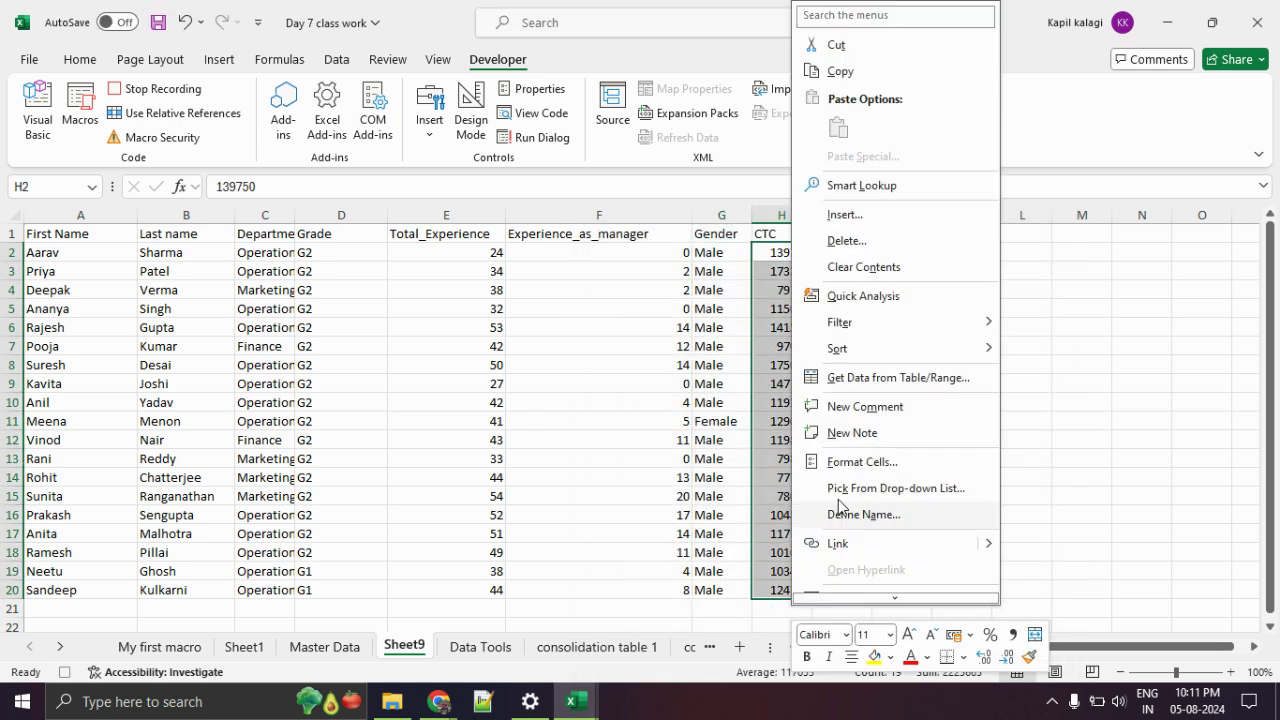
left_click(862, 461)
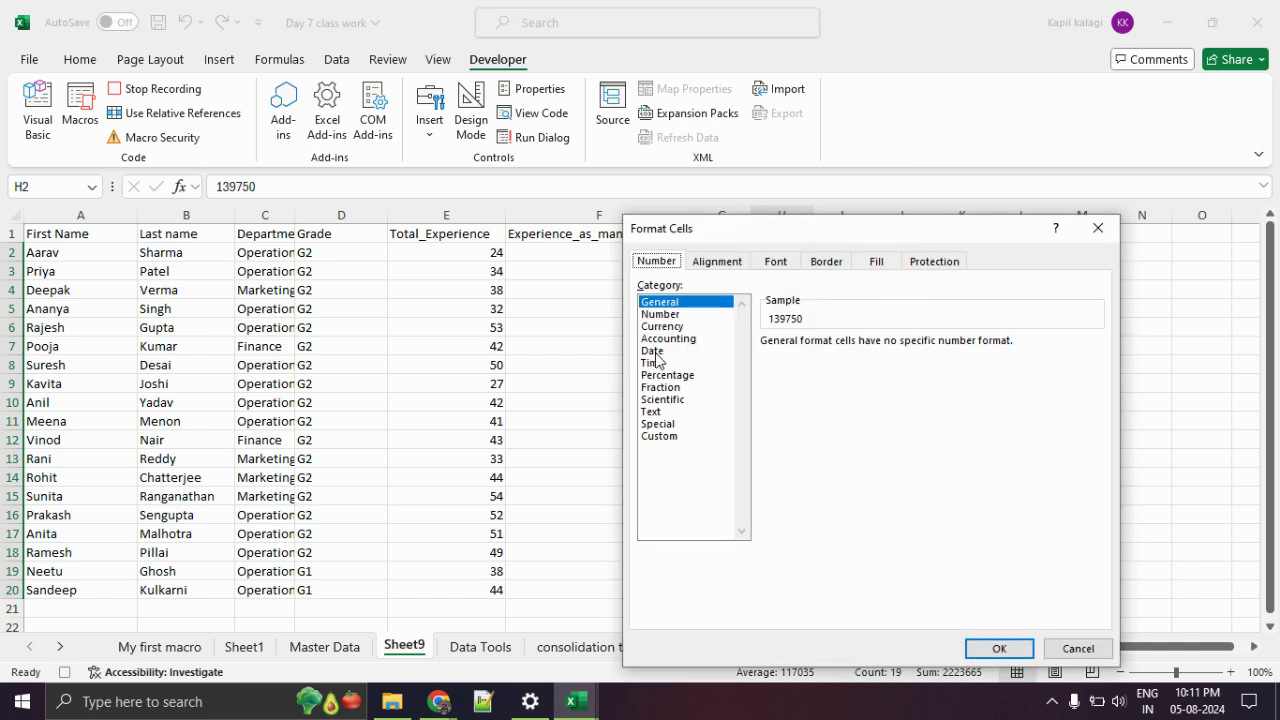
left_click(676, 327)
left_click(996, 649)
Format the Date of Join and DOB columns as Date, then select the whole table.
left_click_drag(863, 253, 943, 589)
right_click(945, 589)
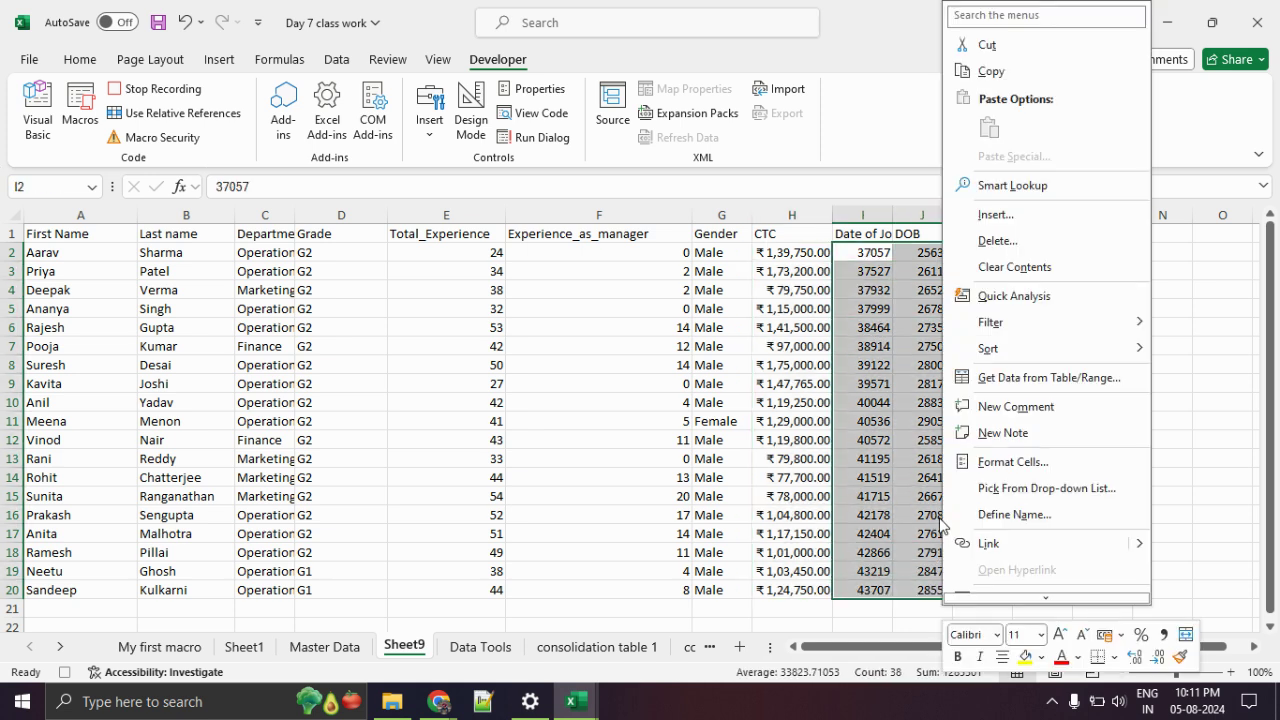
left_click(1025, 467)
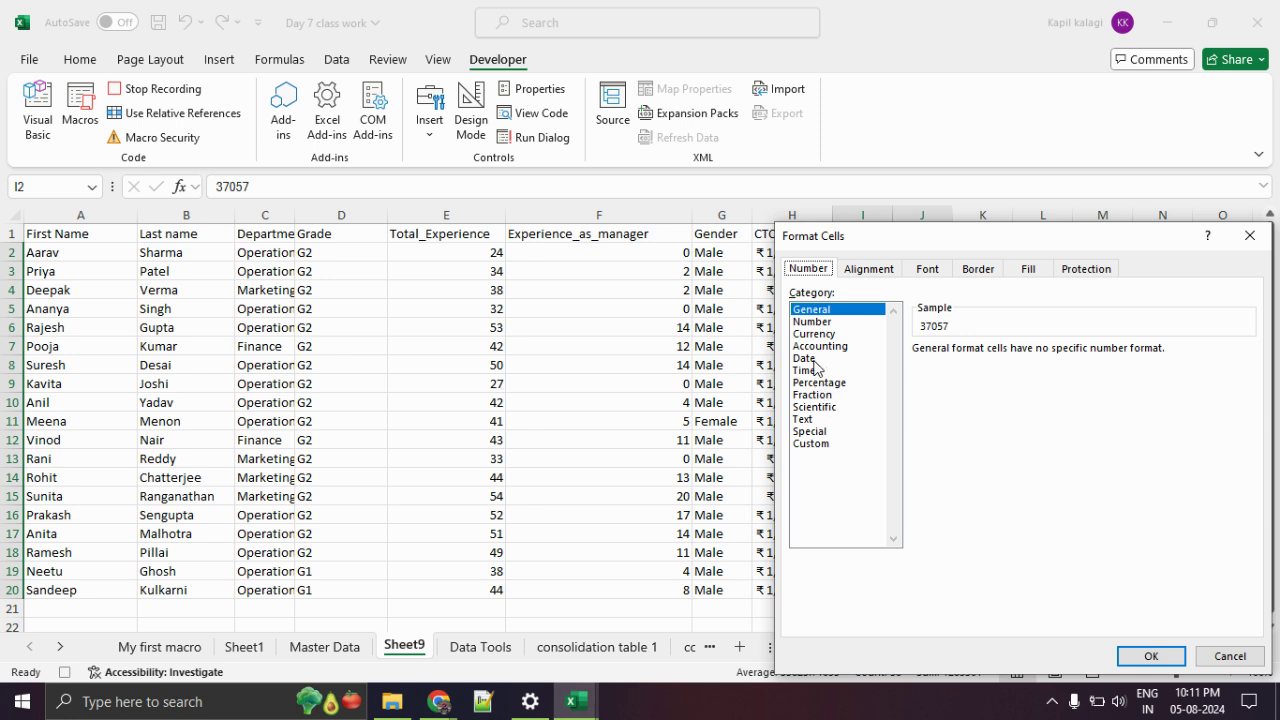
left_click(814, 359)
left_click(1151, 656)
left_click(1065, 443)
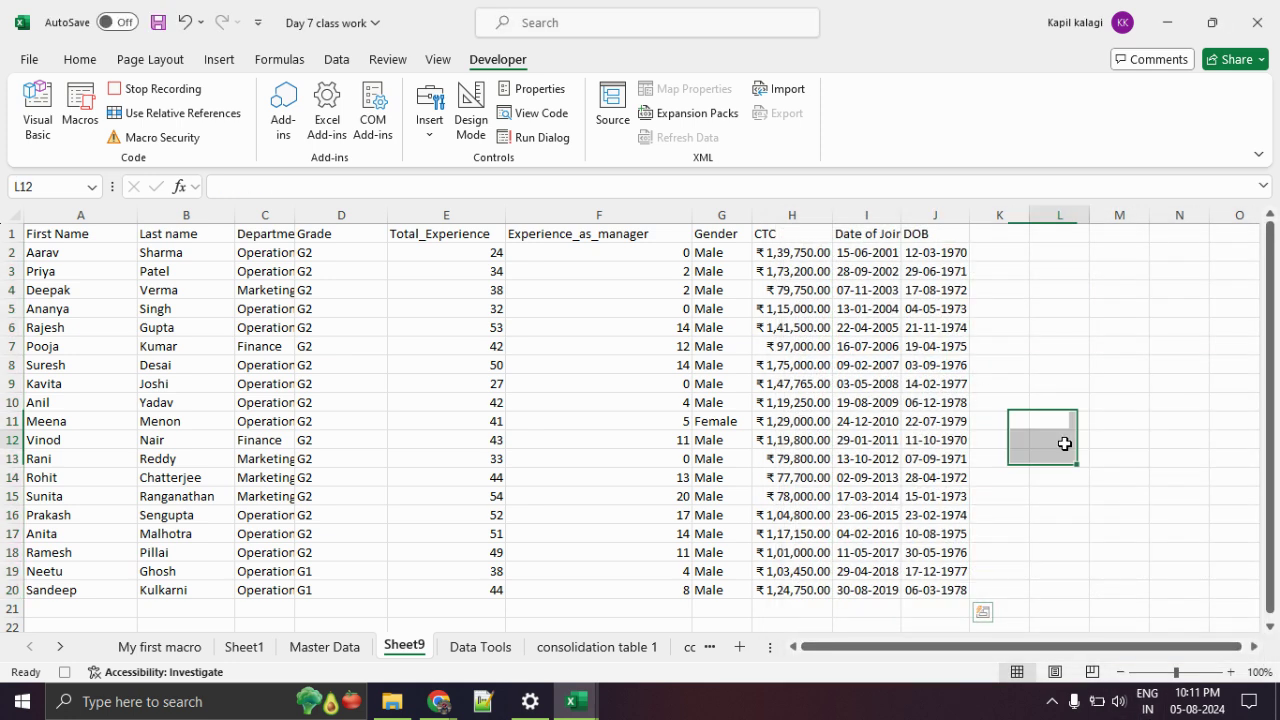
left_click_drag(86, 236, 932, 586)
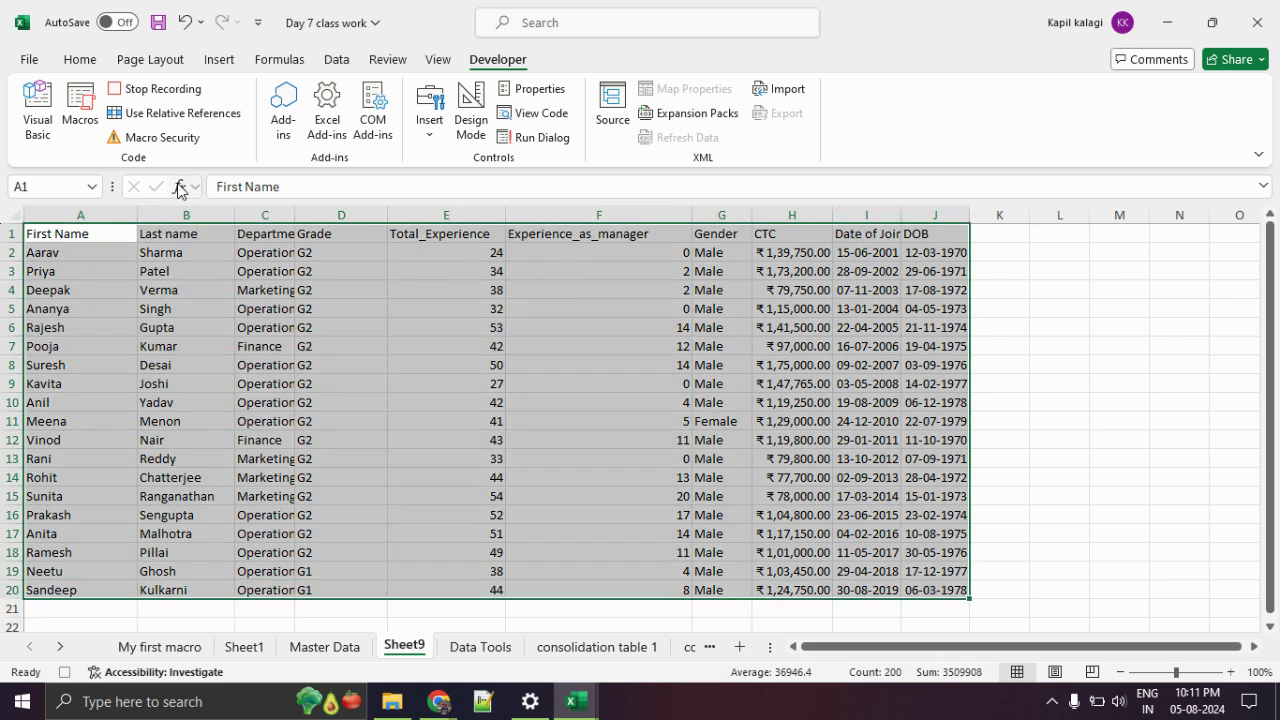
Apply All Borders to the employee table and fill header row A1:J1 yellow.
left_click(80, 60)
left_click(230, 125)
left_click(248, 311)
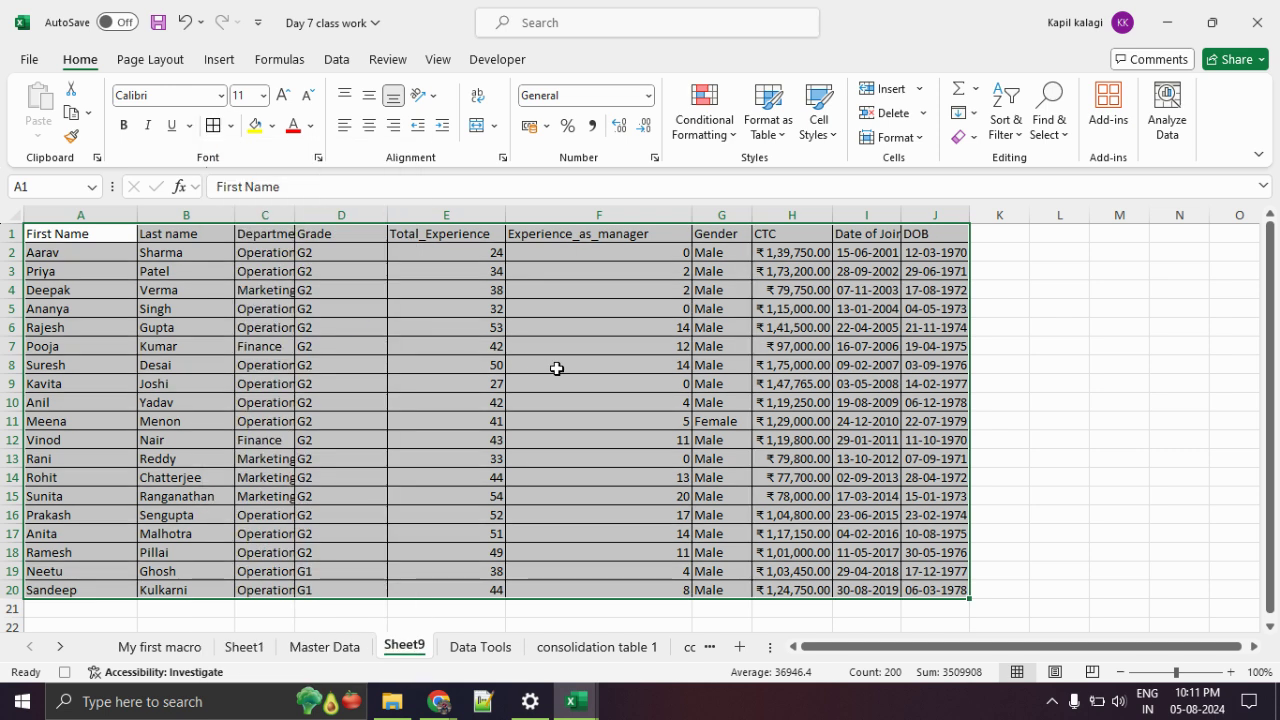
left_click(550, 366)
left_click_drag(60, 232, 929, 229)
left_click(255, 125)
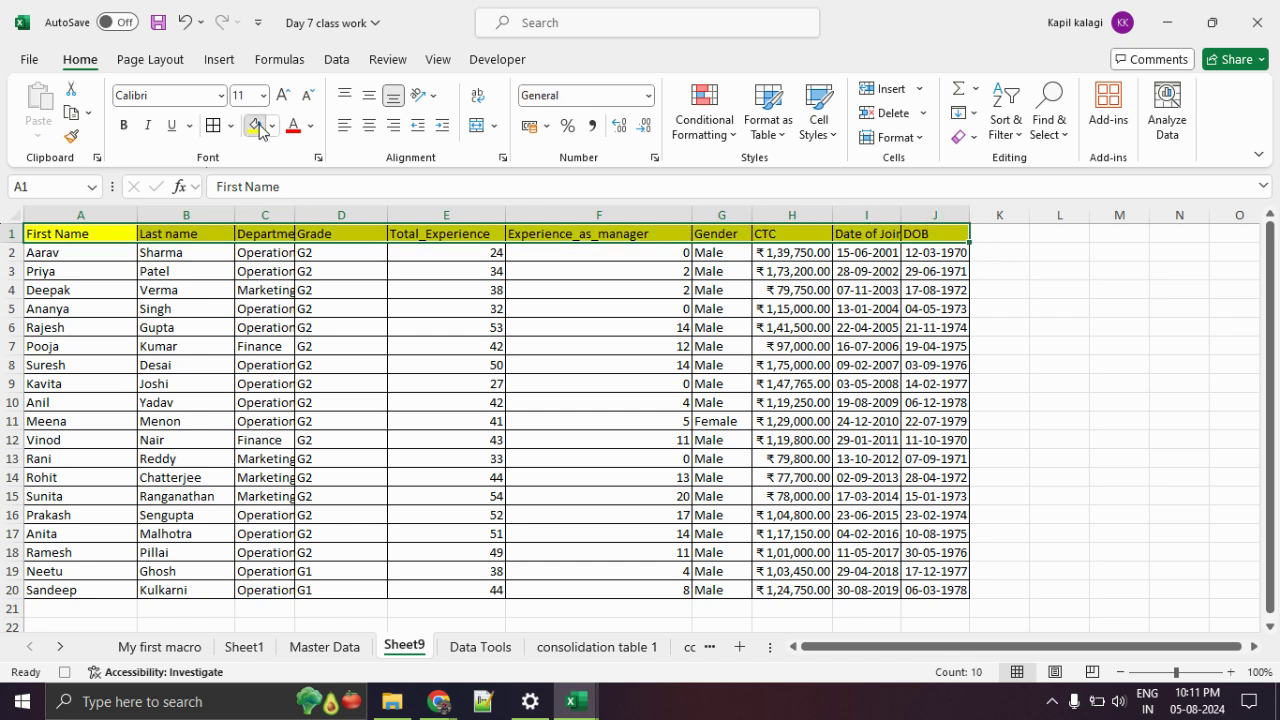
left_click(329, 343)
Auto-fit column C, centre table A1:J20, and widen the CTC, Date of Join and DOB columns.
double_click(294, 215)
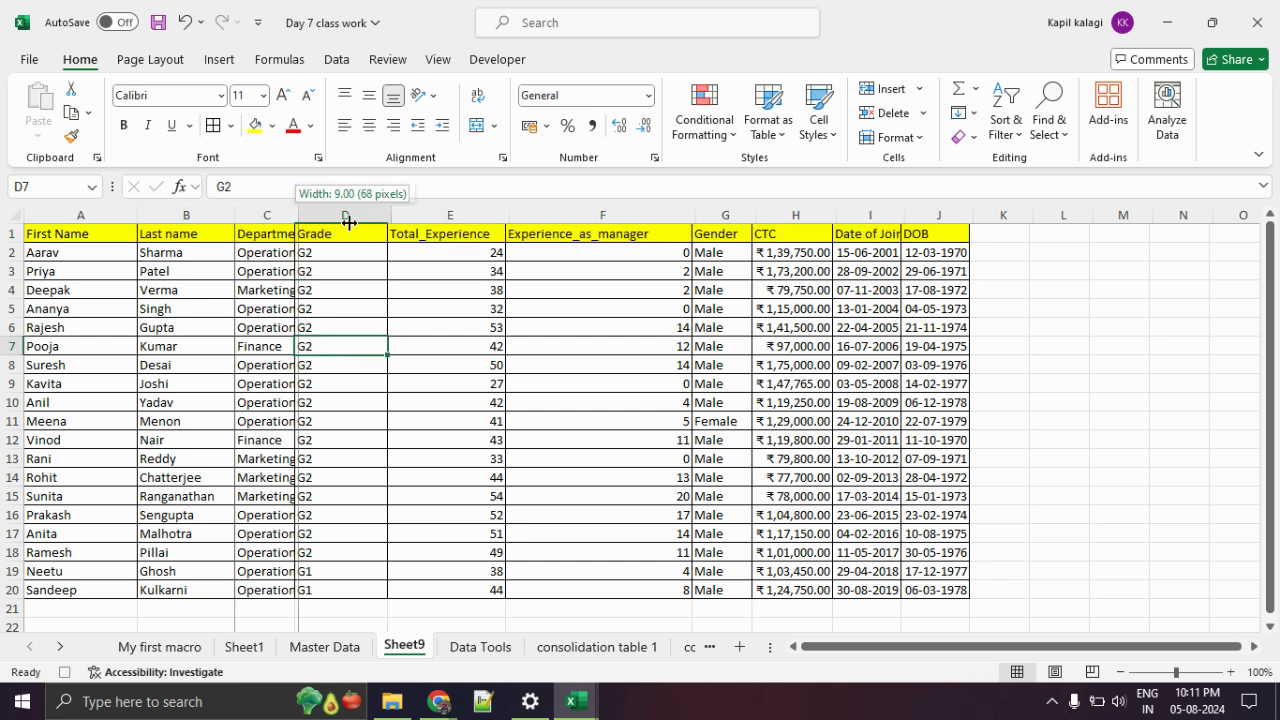
left_click(570, 327)
left_click_drag(40, 234, 1005, 586)
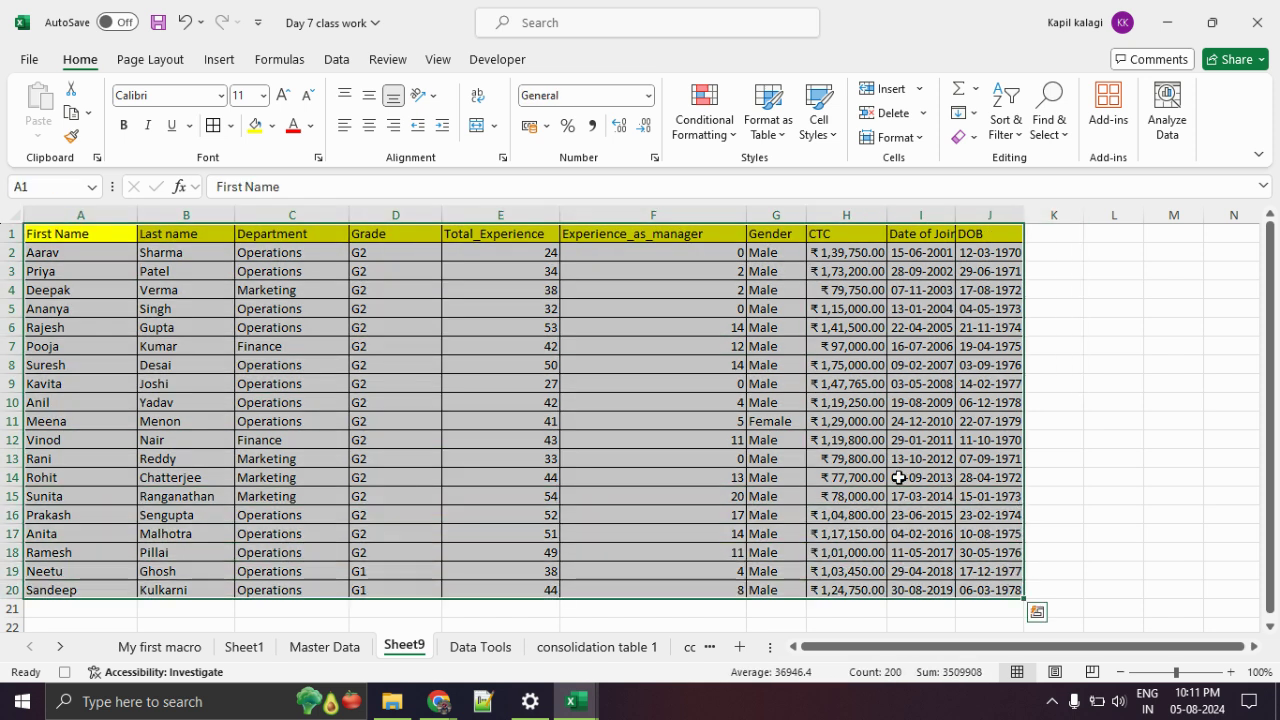
left_click(369, 125)
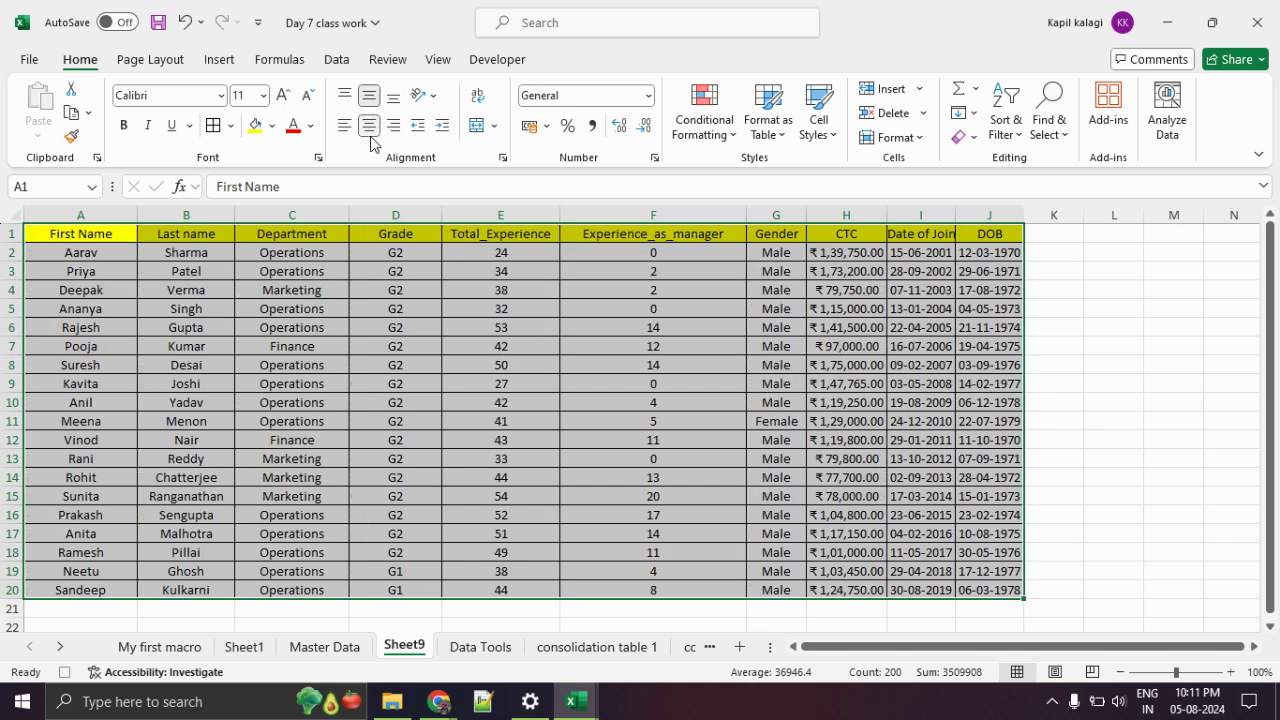
left_click_drag(1029, 207, 1084, 210)
left_click_drag(957, 214, 1040, 214)
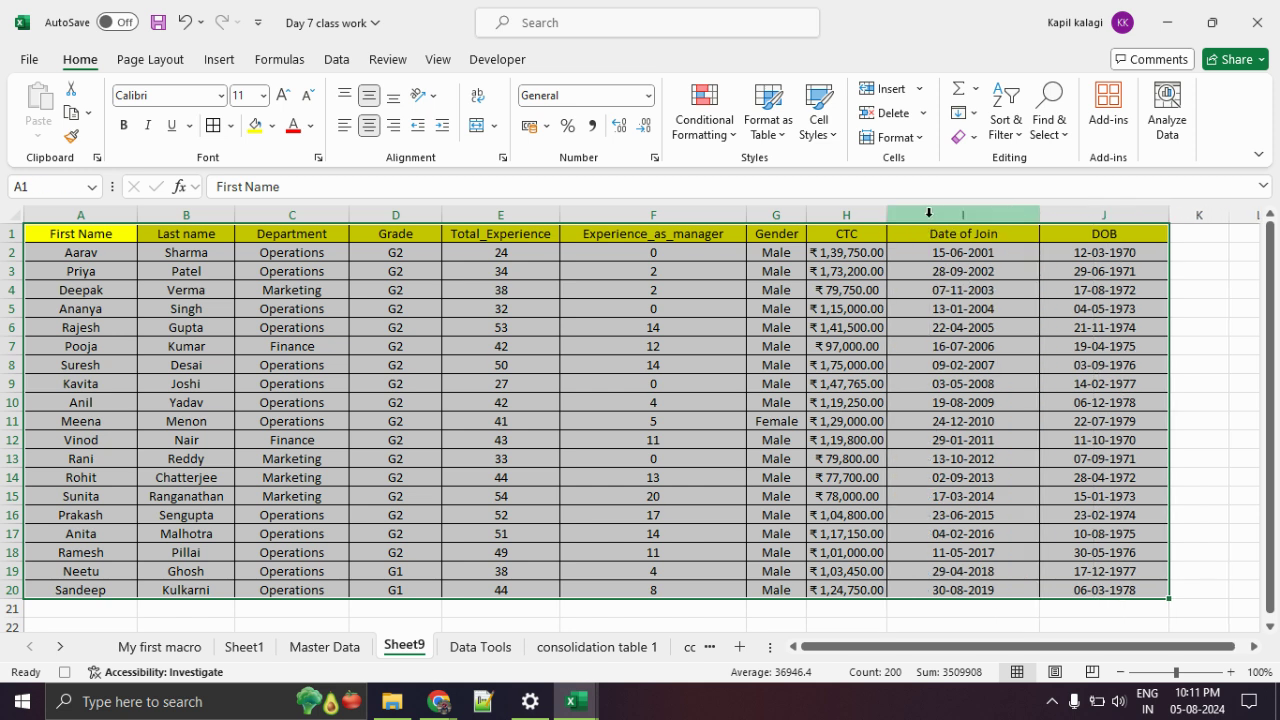
left_click_drag(887, 214, 940, 218)
left_click(943, 365)
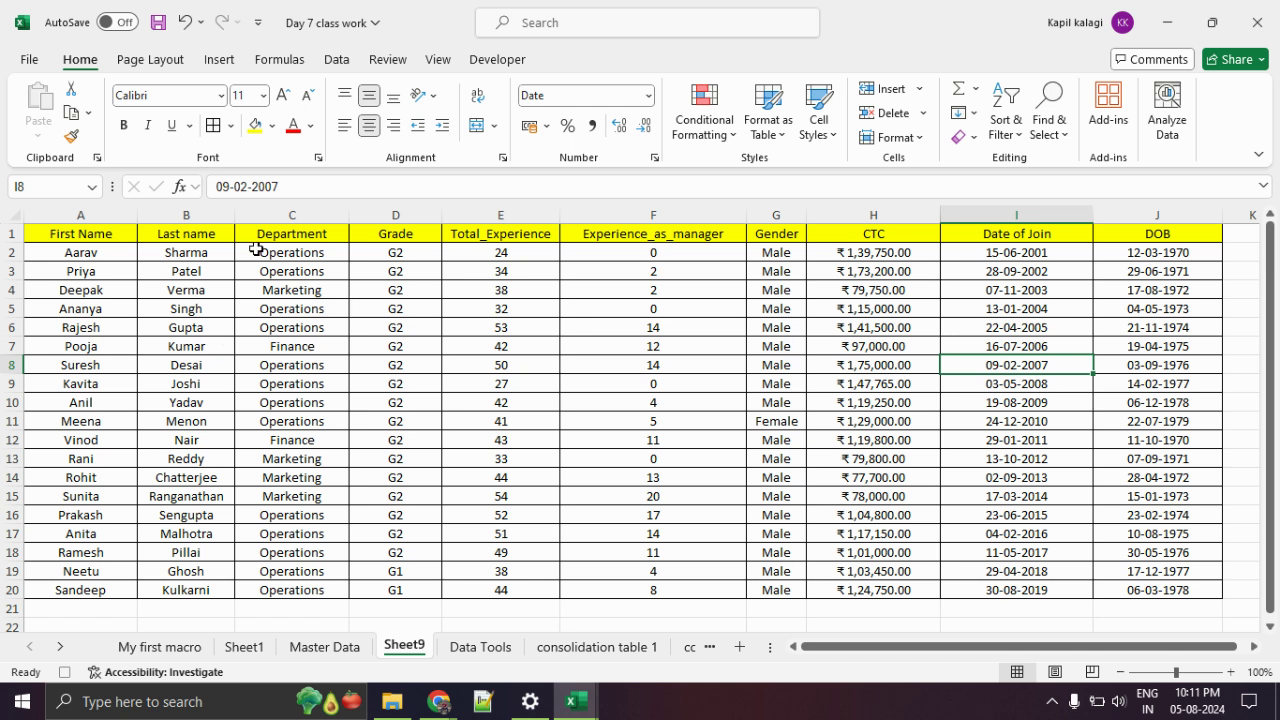
Stop recording DataCleaning, go to Master Data, and list the DataCleaning and test1 macros.
left_click(489, 62)
left_click(191, 92)
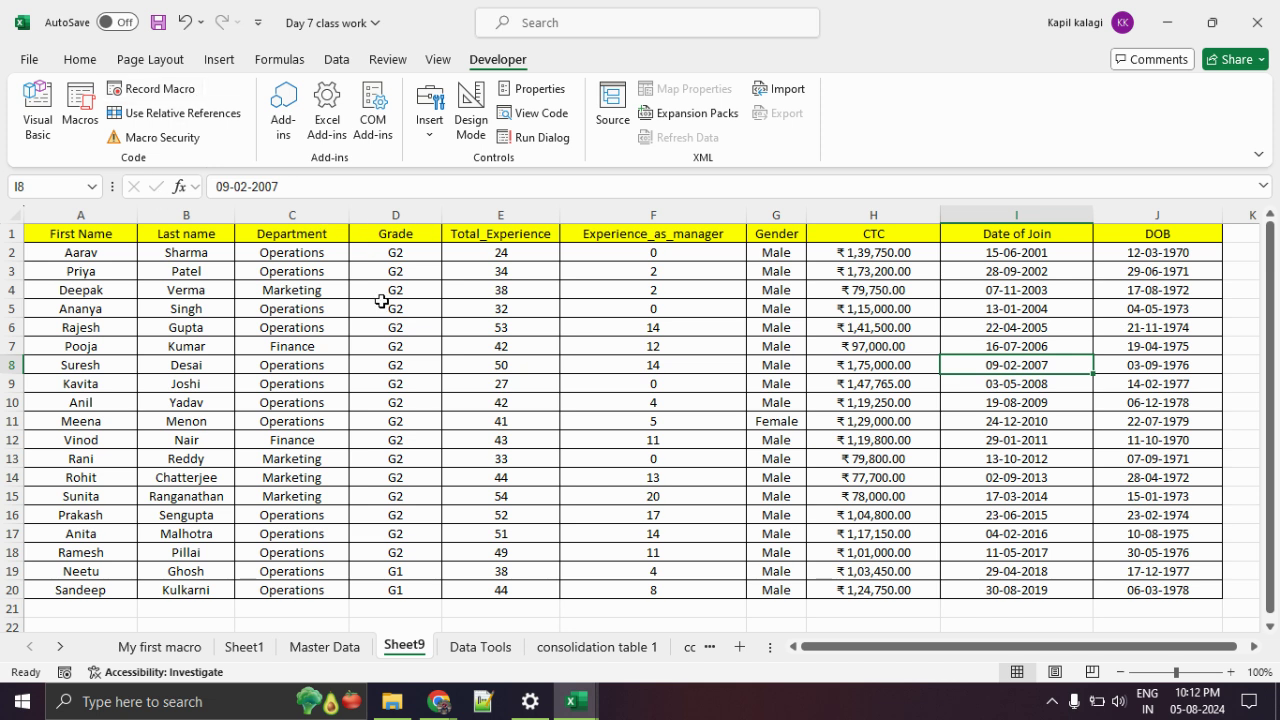
left_click(330, 648)
left_click(803, 498)
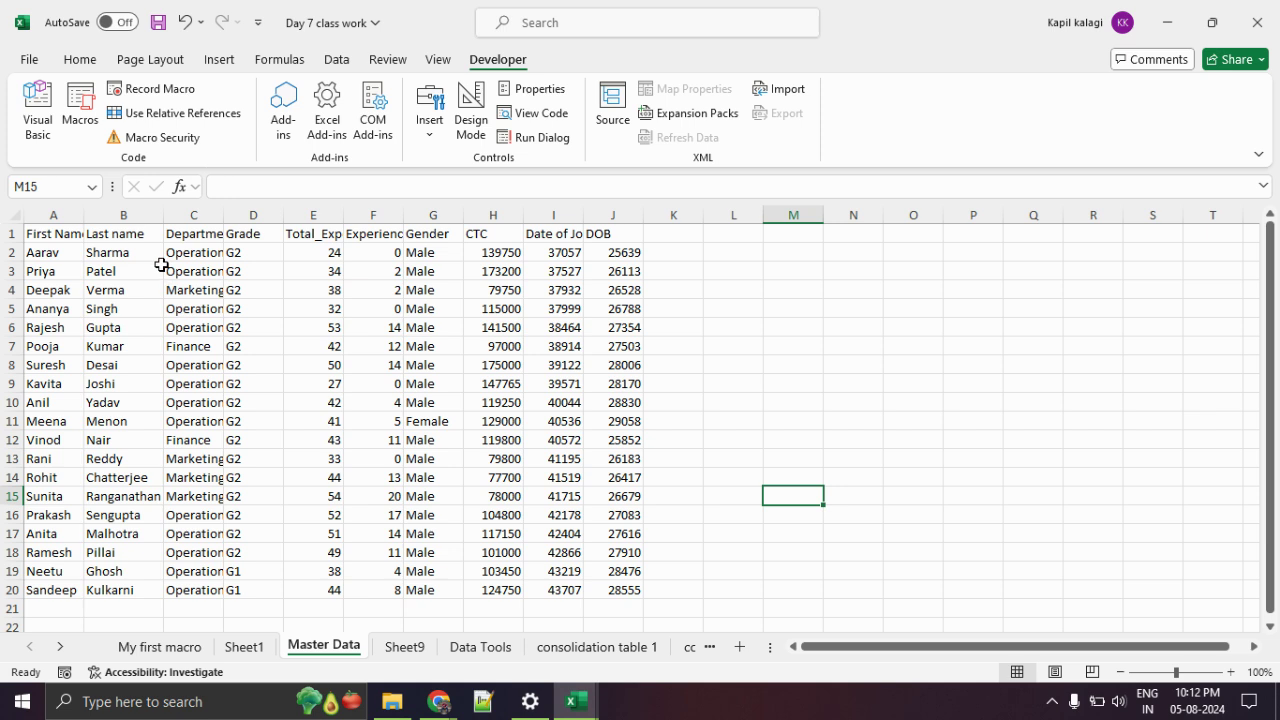
left_click(84, 124)
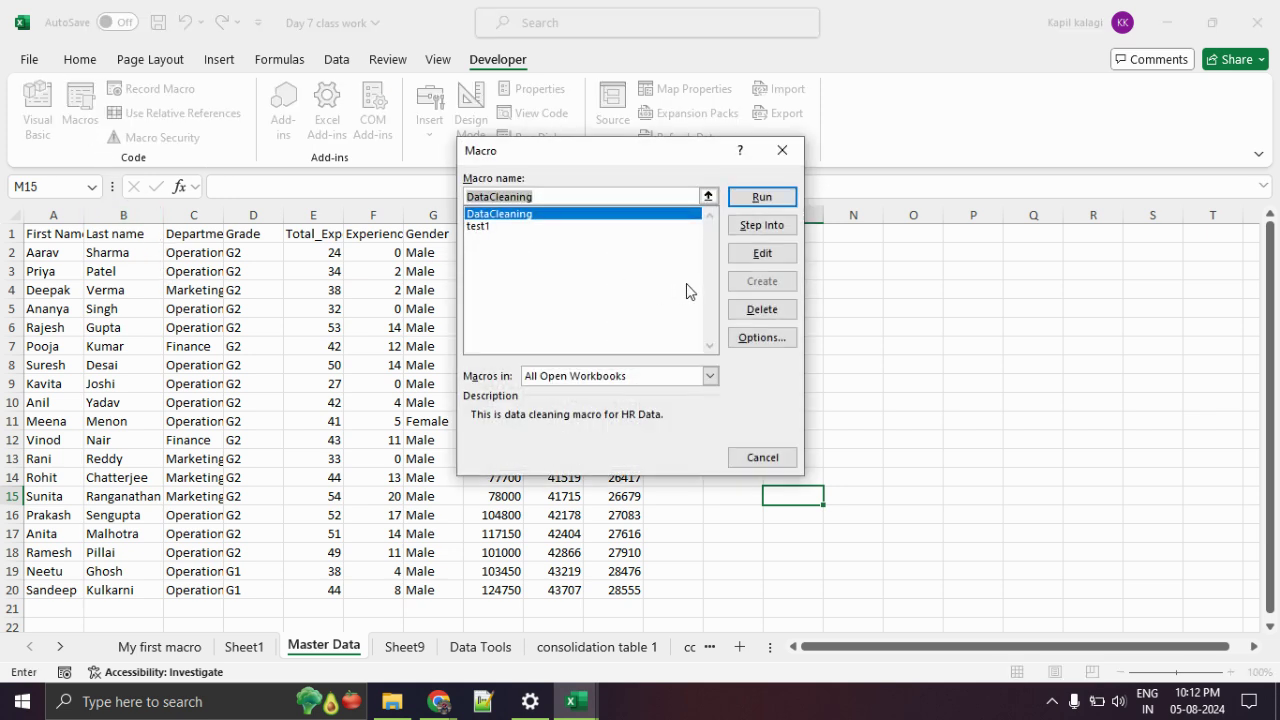
Run DataCleaning to create Sheet10, then run it again from Master Data for Sheet11.
left_click(755, 200)
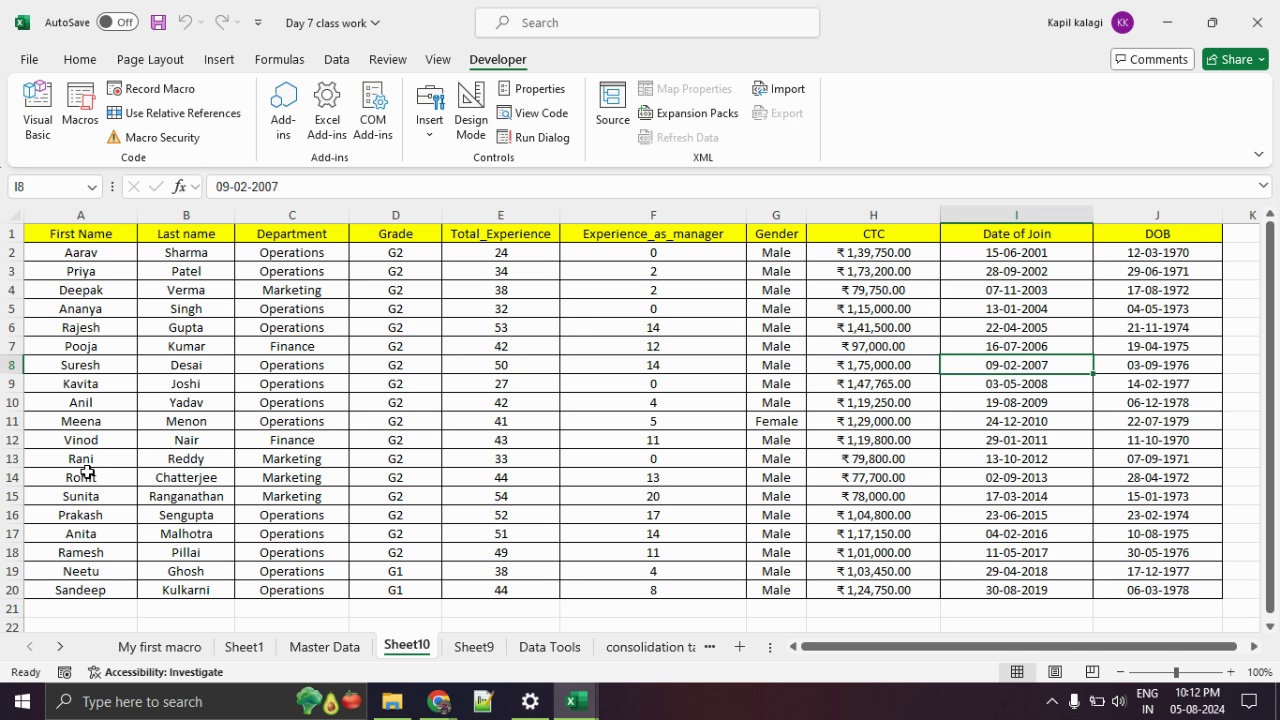
left_click(310, 648)
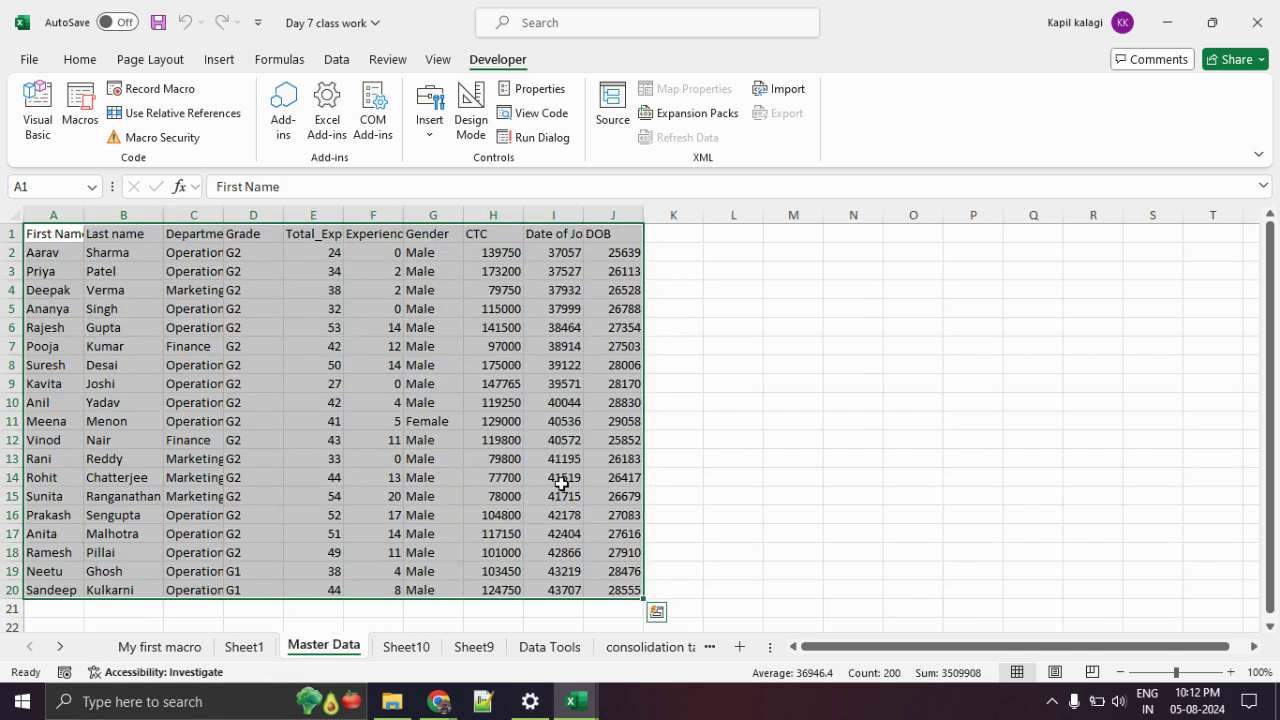
left_click(557, 484)
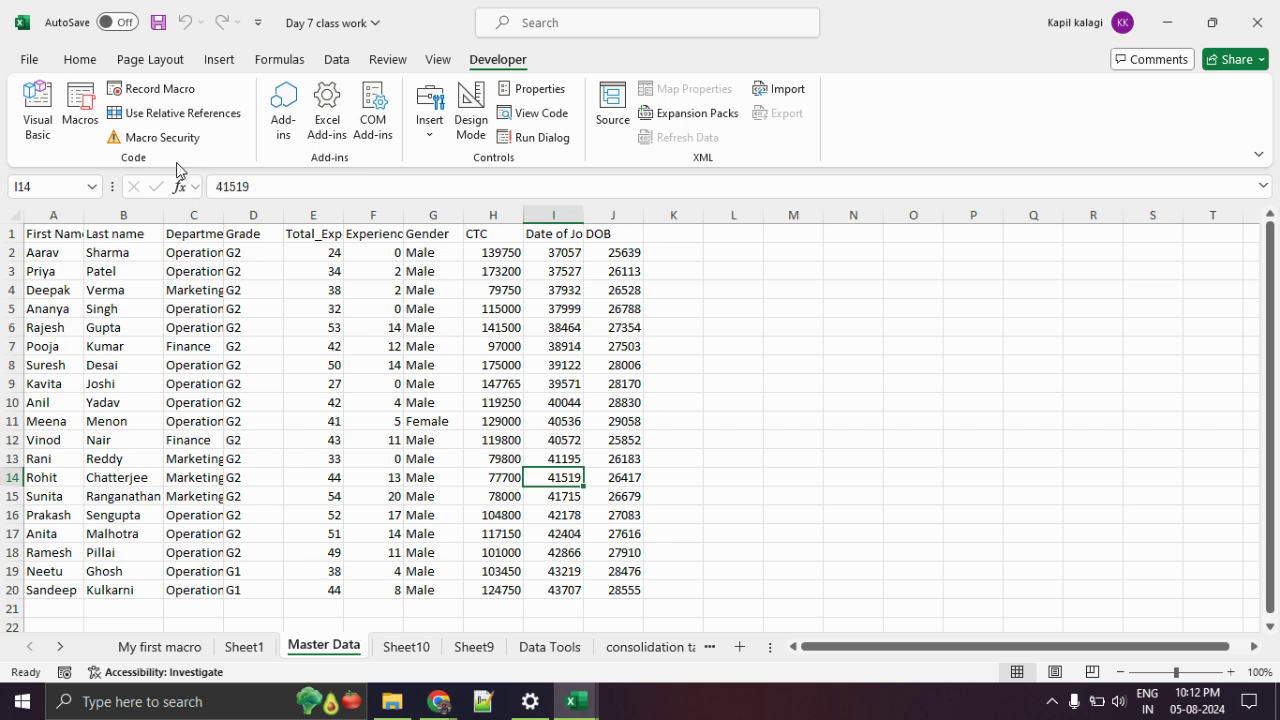
left_click(80, 108)
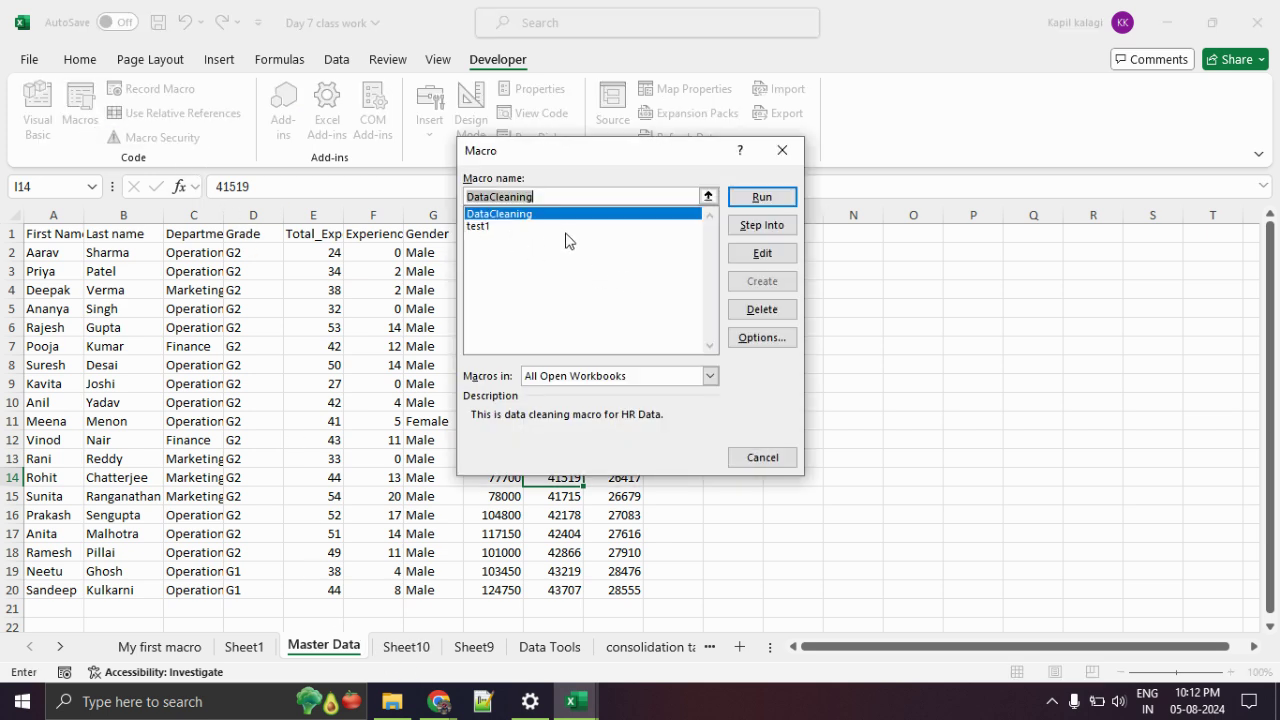
left_click(761, 197)
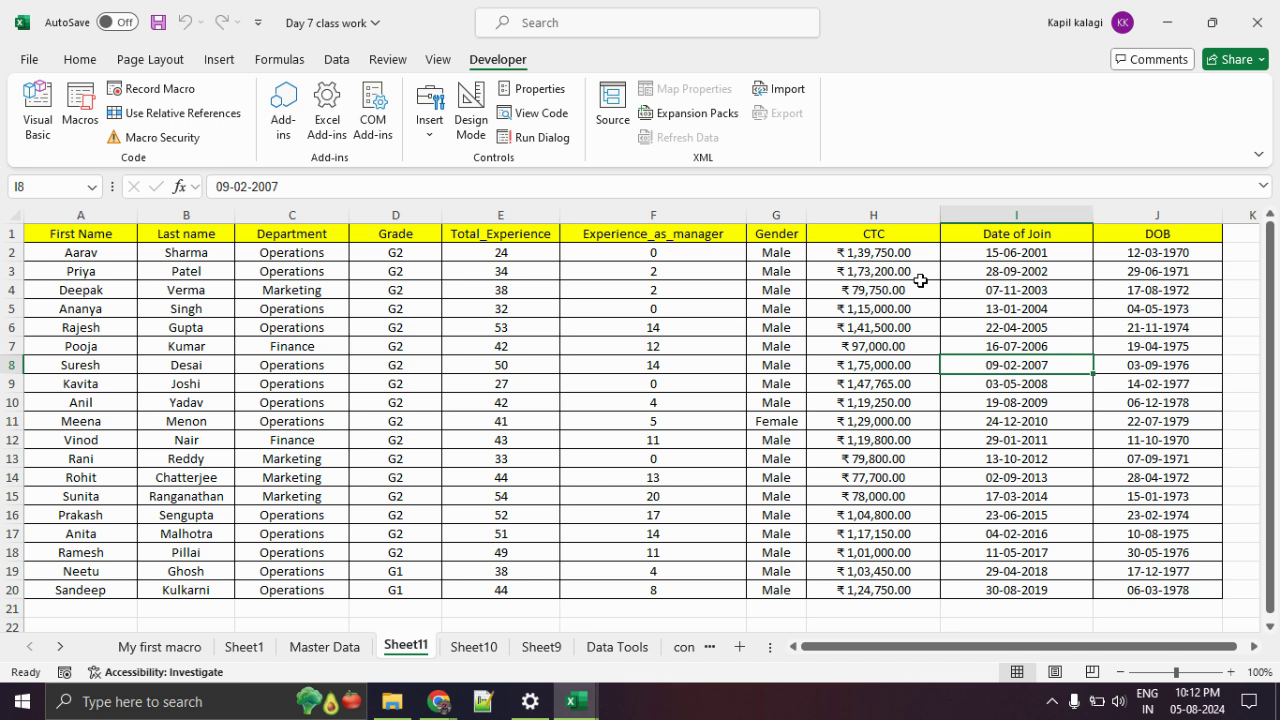
Check Sheet11's formatted CTC, Date of Join, DOB, experience and department cells.
left_click_drag(873, 271, 873, 421)
left_click_drag(1016, 271, 1016, 421)
left_click_drag(1167, 325, 1160, 402)
left_click_drag(716, 290, 700, 421)
left_click_drag(500, 327, 500, 365)
left_click(314, 350)
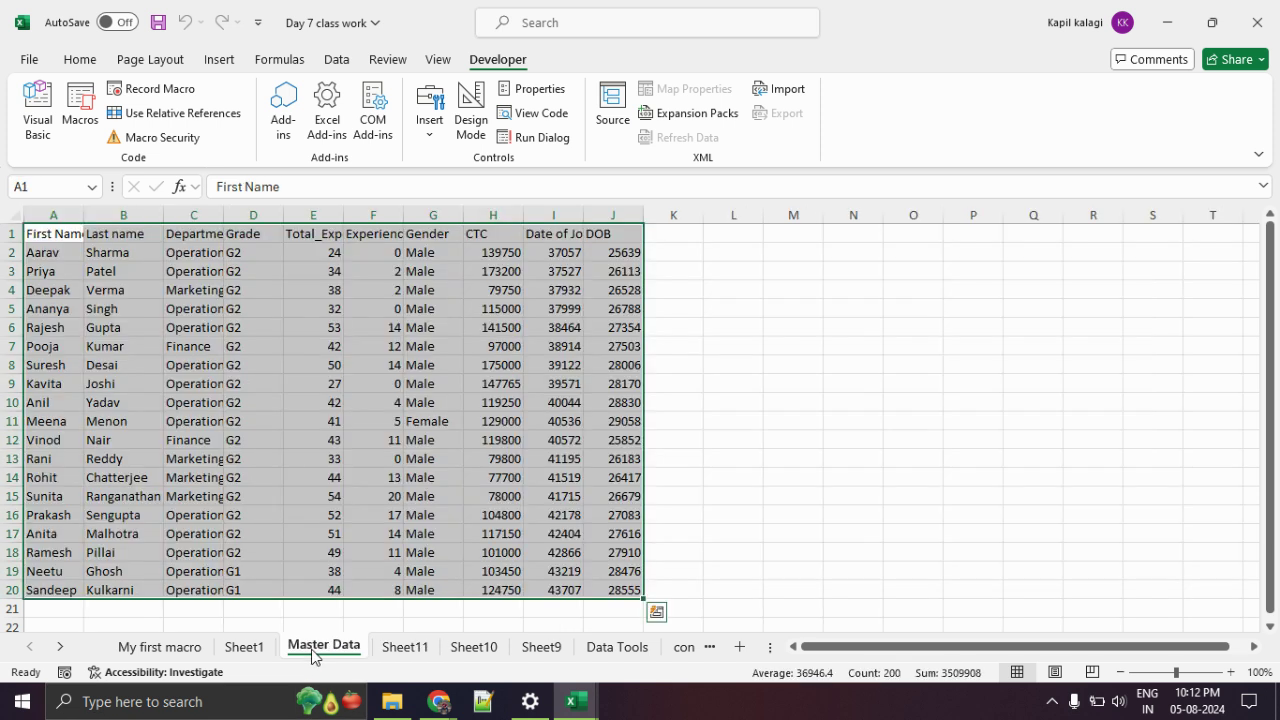
Run DataCleaning from Master Data with Ctrl+Shift+M to create Sheet12, then reopen the Macro list.
left_click(312, 652)
left_click(668, 446)
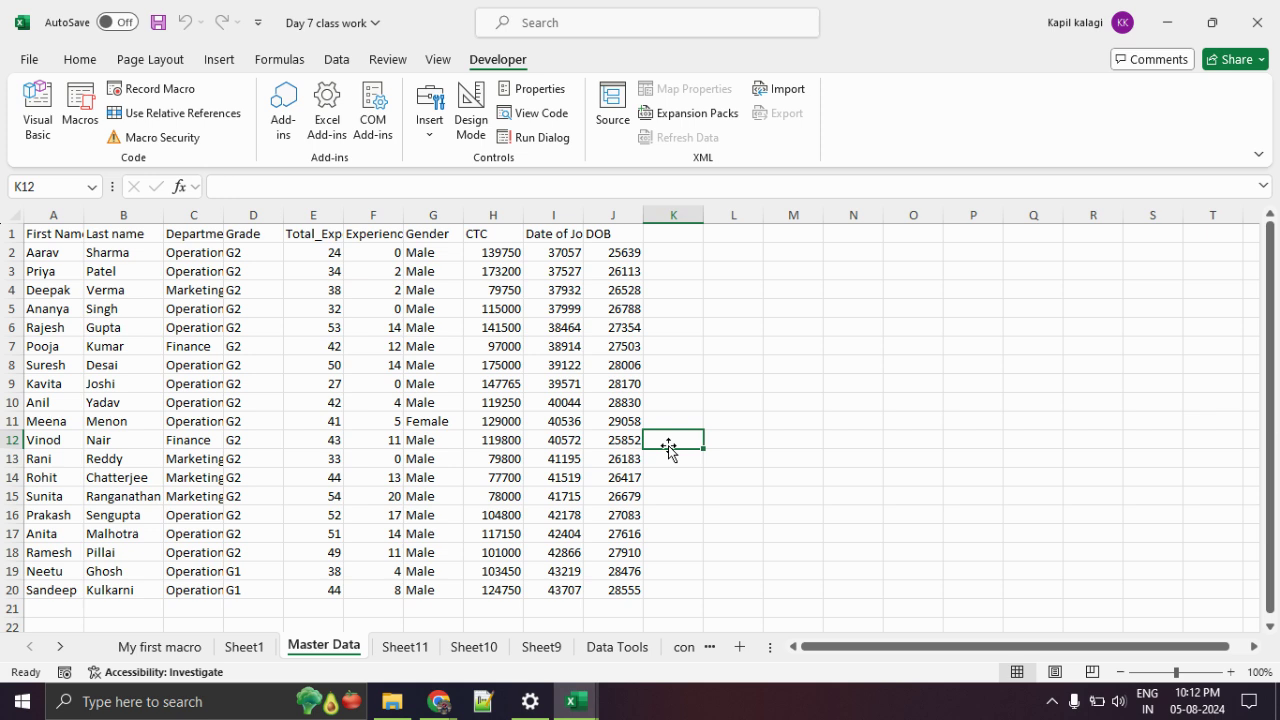
key("ctrl+shift+m")
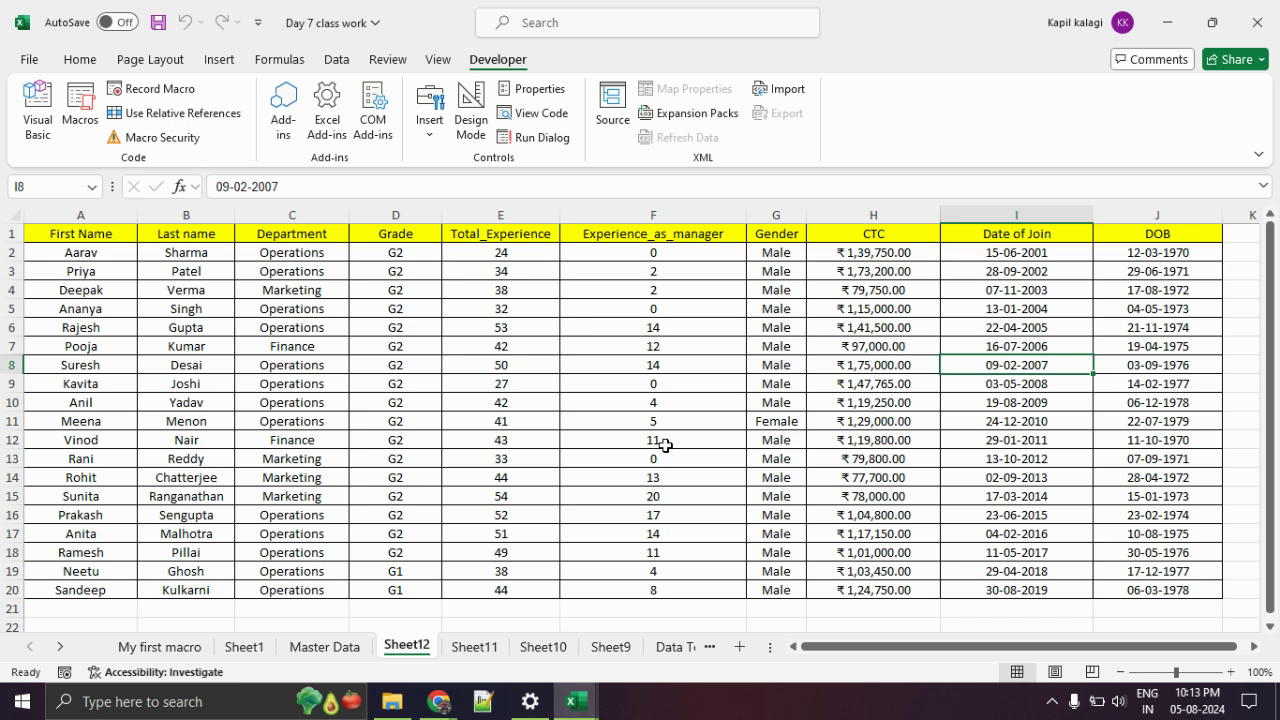
left_click(85, 115)
left_click(536, 196)
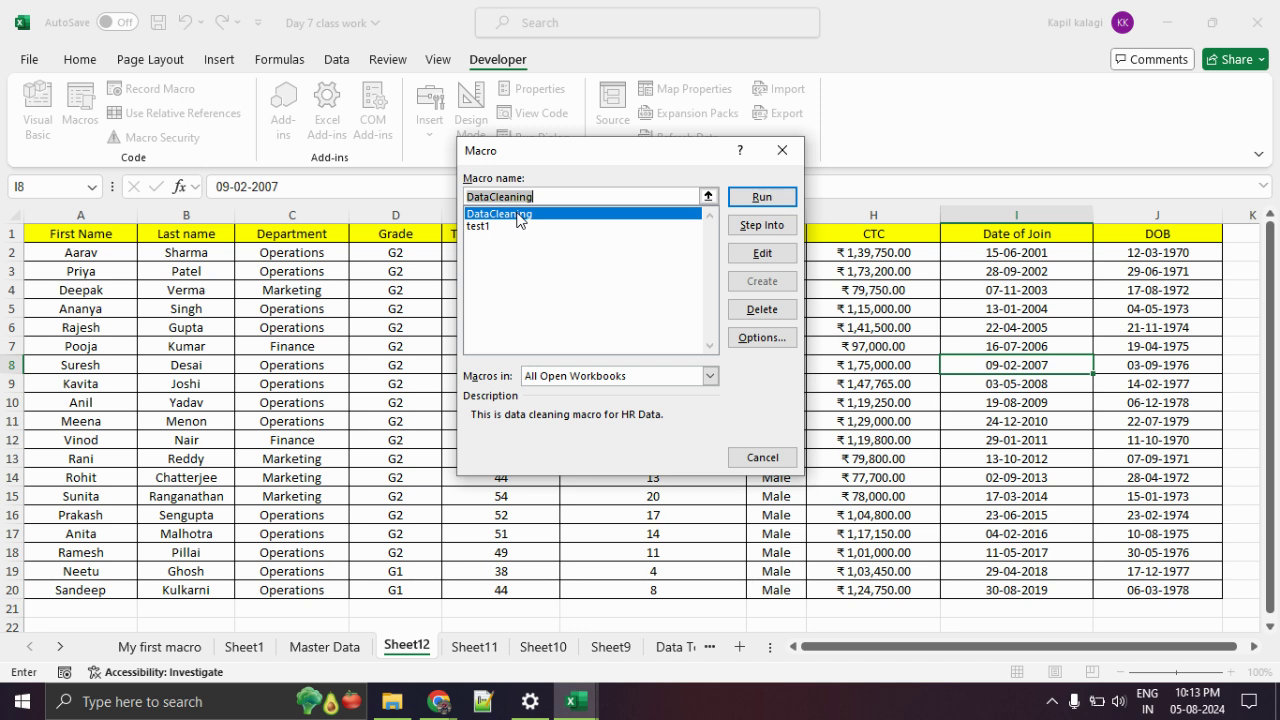
Open the DataCleaning code and mark its whole-number, text and currency format lines.
left_click(755, 253)
scroll(750, 257, "down", 6)
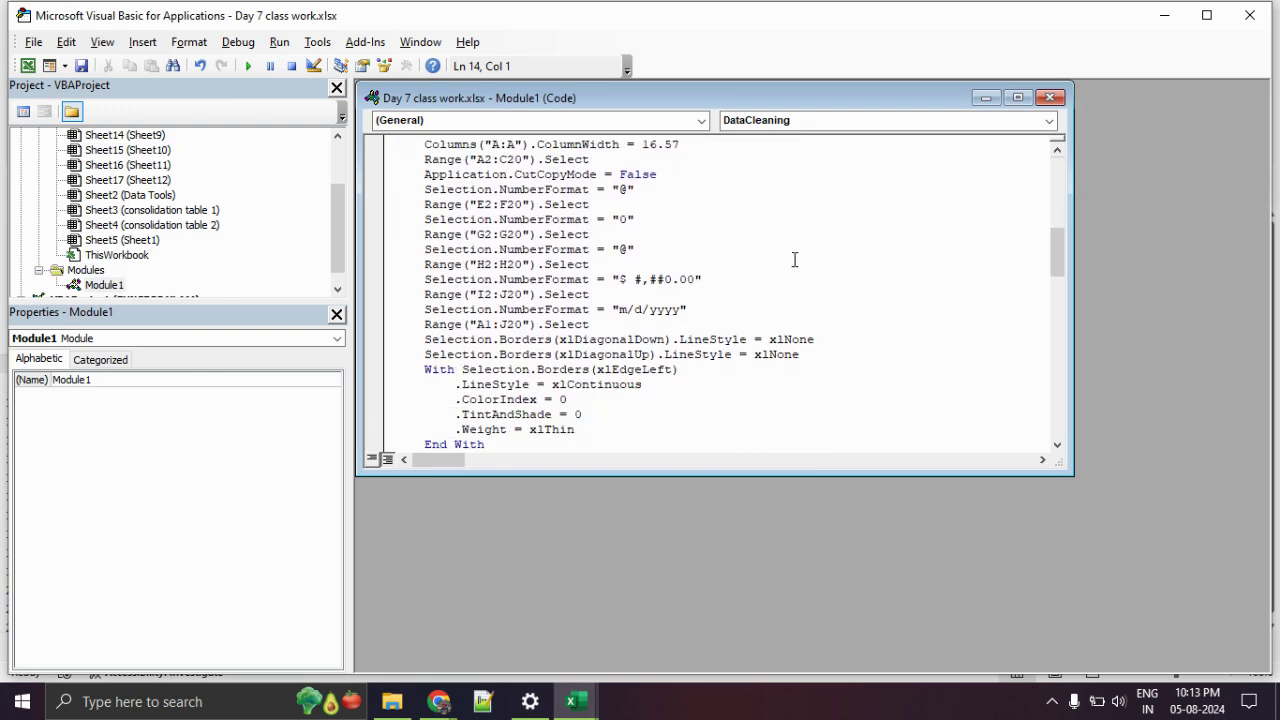
left_click_drag(1058, 271, 1062, 175)
scroll(783, 321, "down", 5)
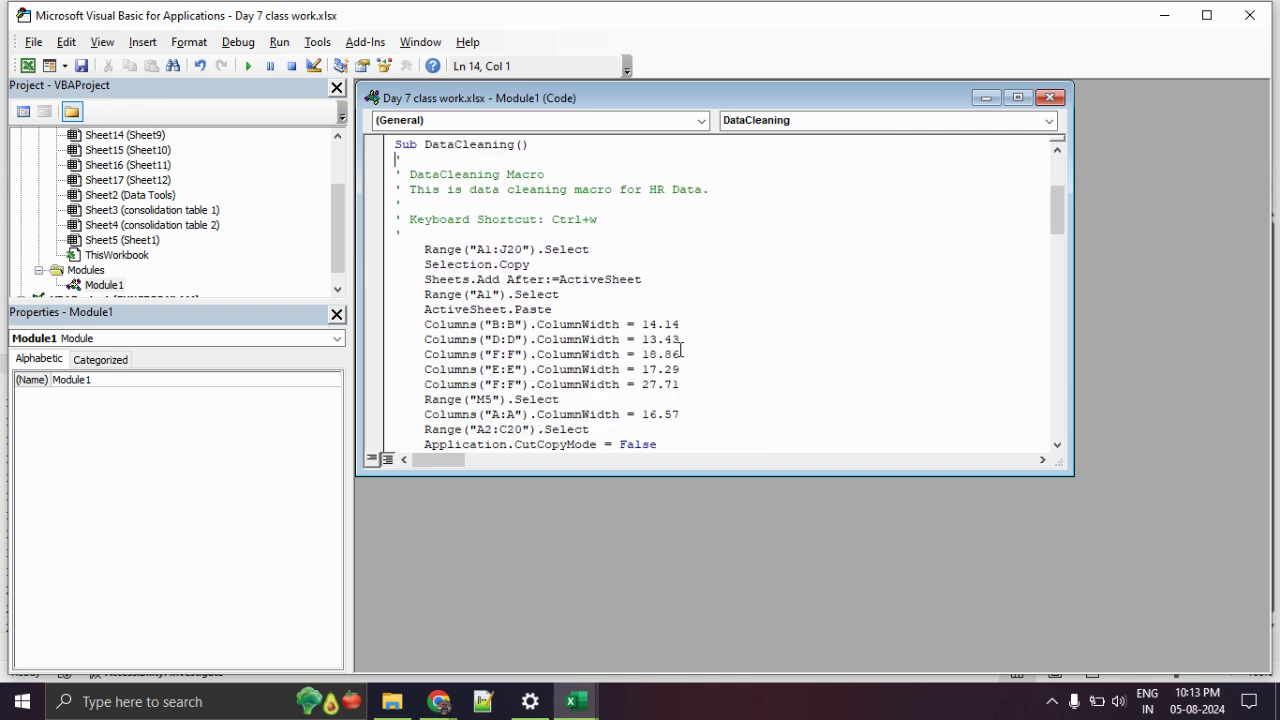
scroll(470, 260, "down", 2)
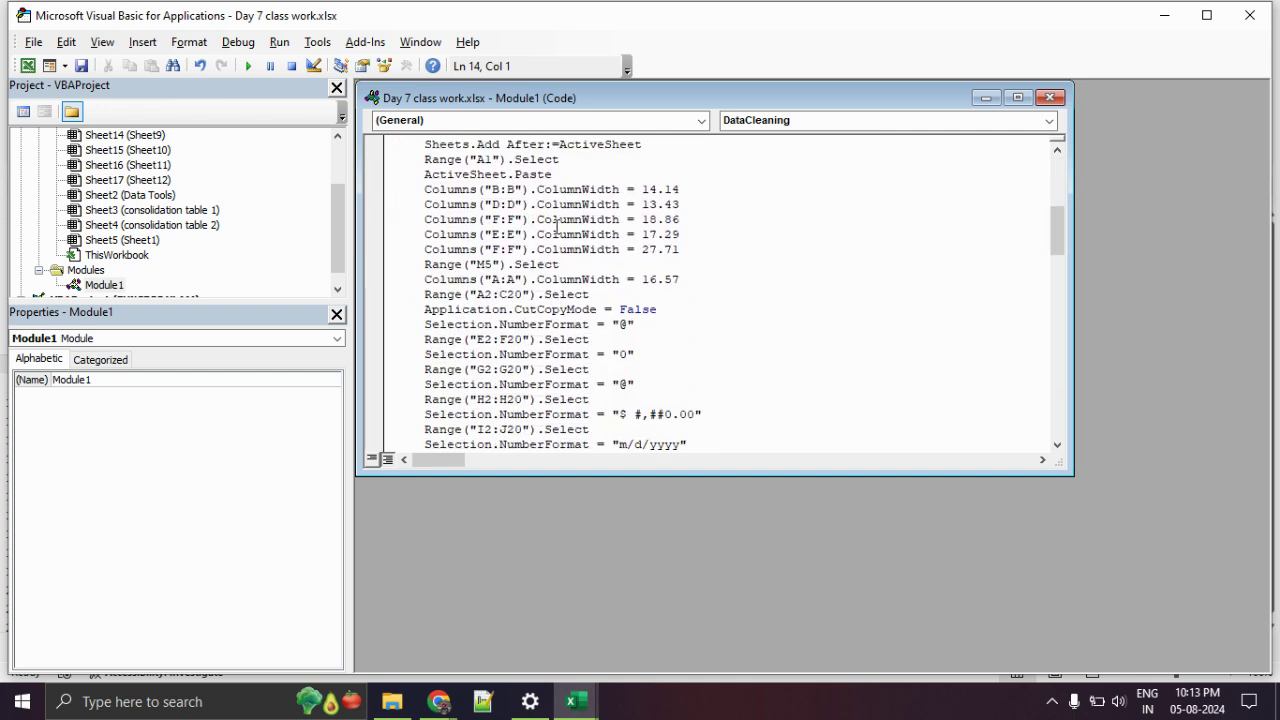
scroll(644, 233, "down", 3)
scroll(644, 233, "down", 1)
scroll(644, 233, "up", 1)
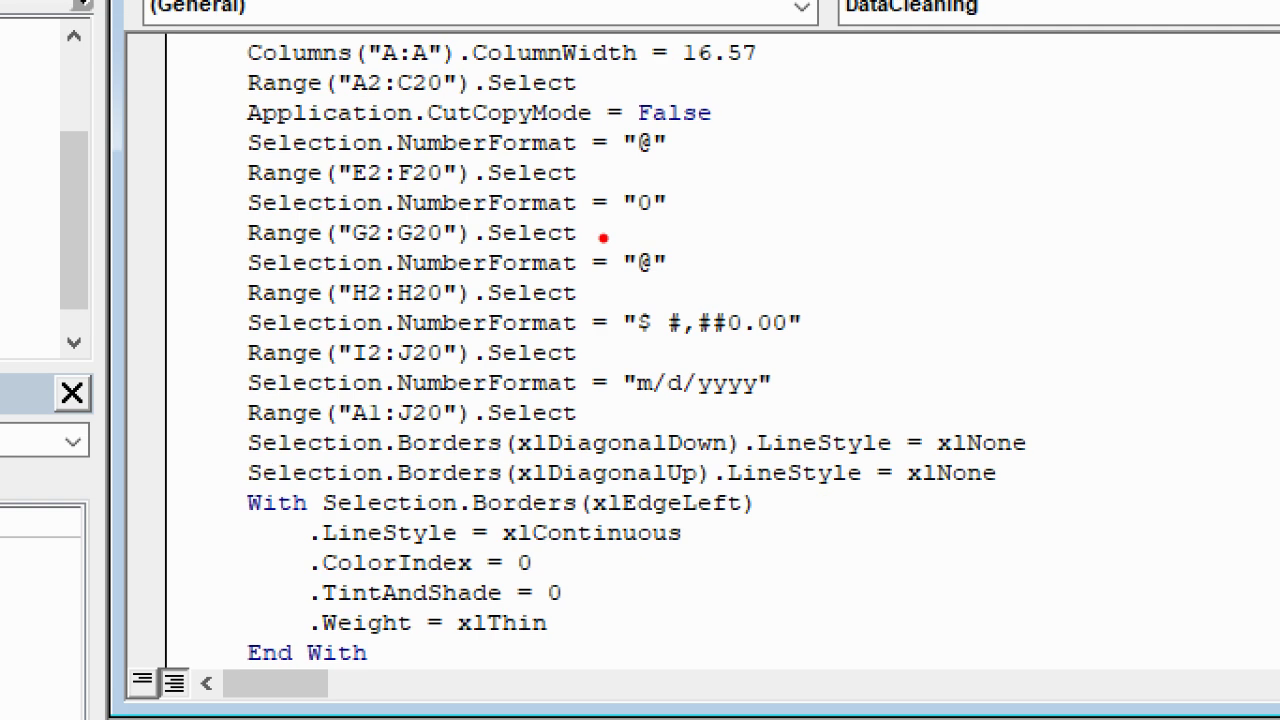
left_click_drag(234, 264, 702, 273)
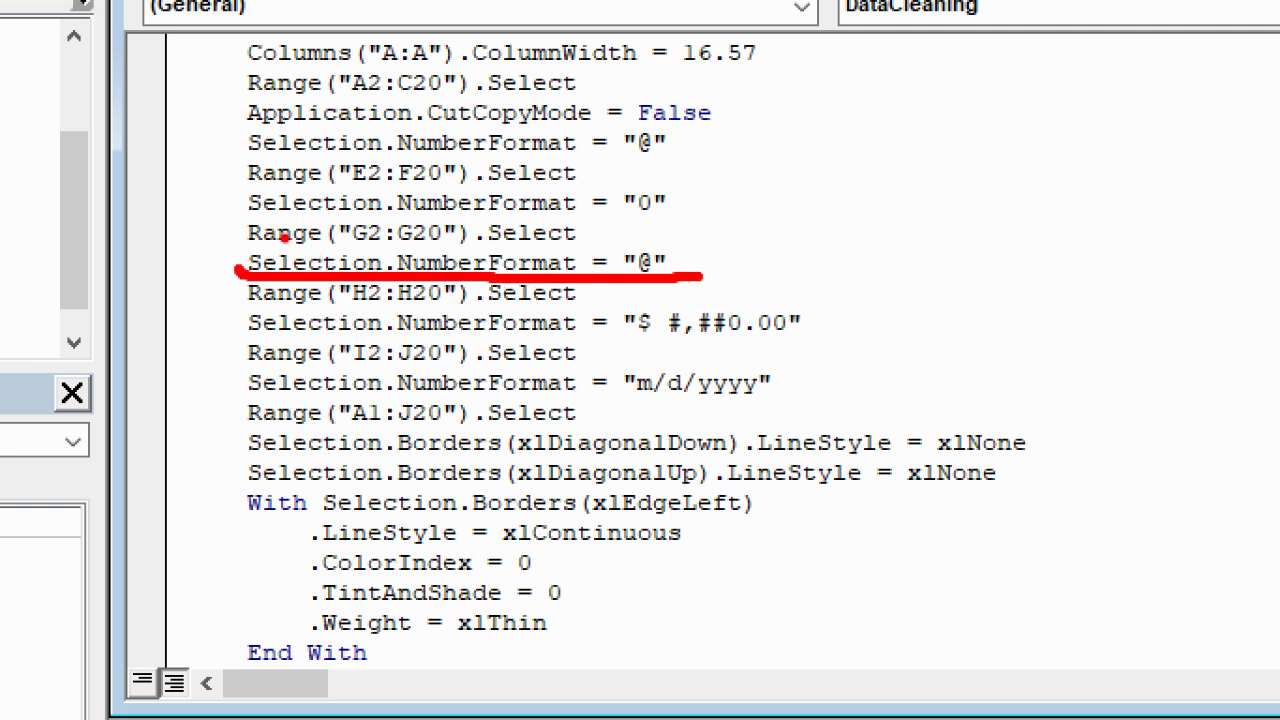
left_click_drag(232, 219, 692, 216)
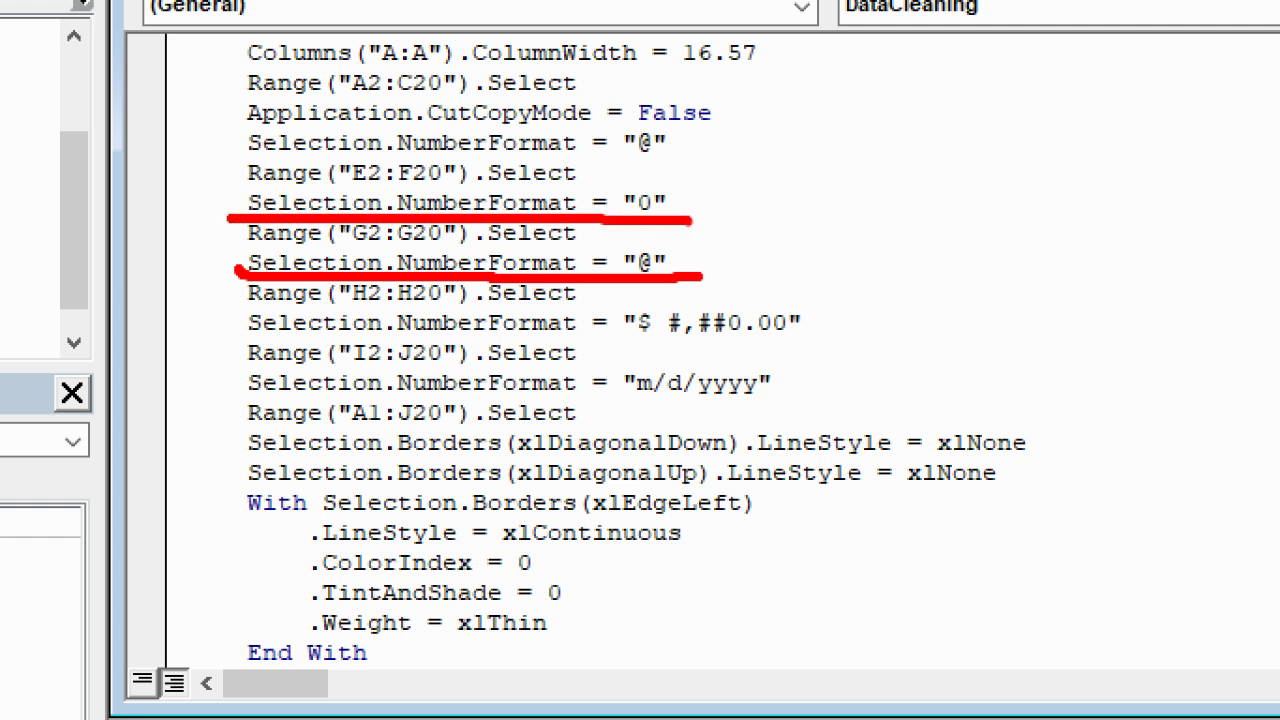
left_click_drag(238, 346, 852, 346)
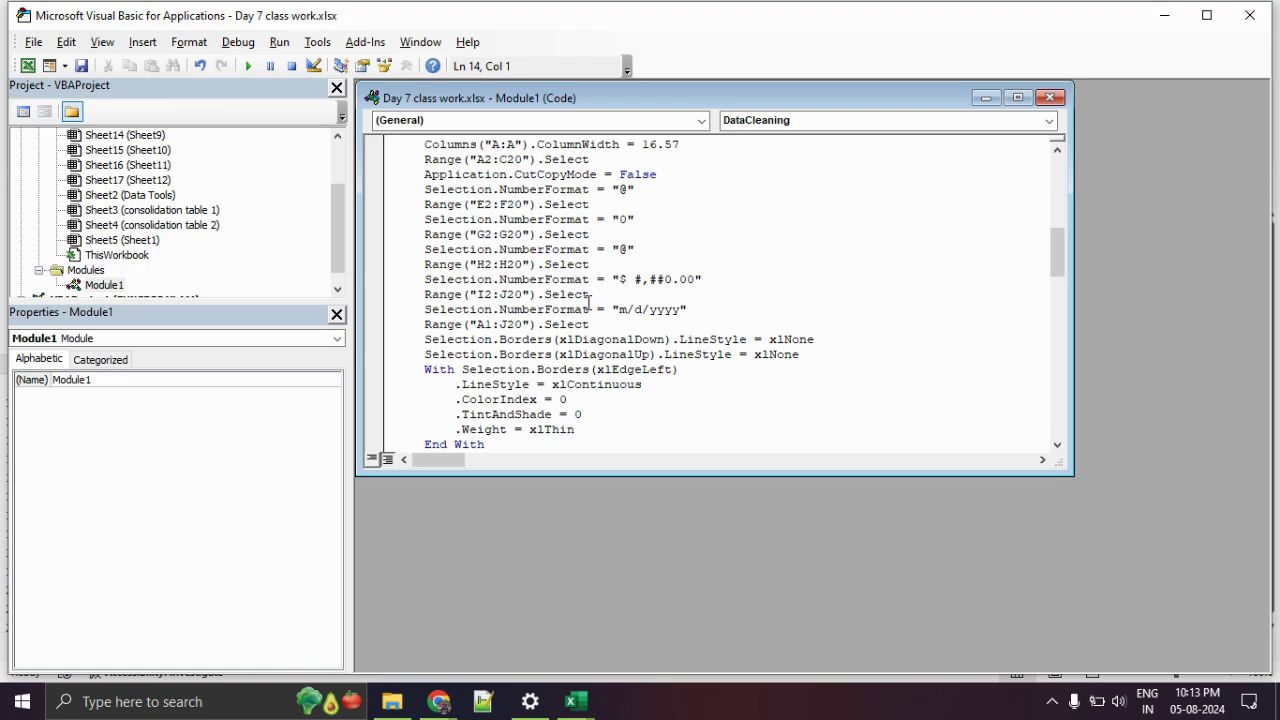
Highlight the macro's alignment settings block, clear the marks, and return to Excel.
scroll(590, 288, "down", 2)
scroll(590, 288, "down", 2)
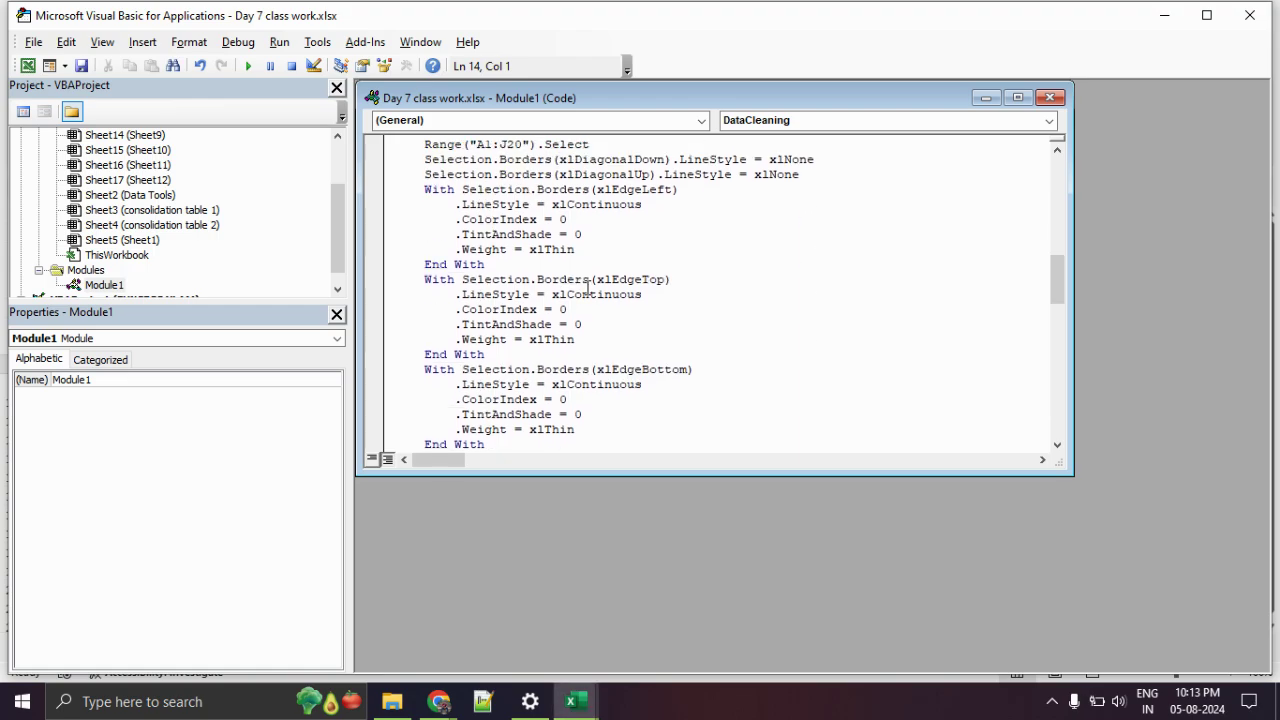
scroll(590, 288, "down", 2)
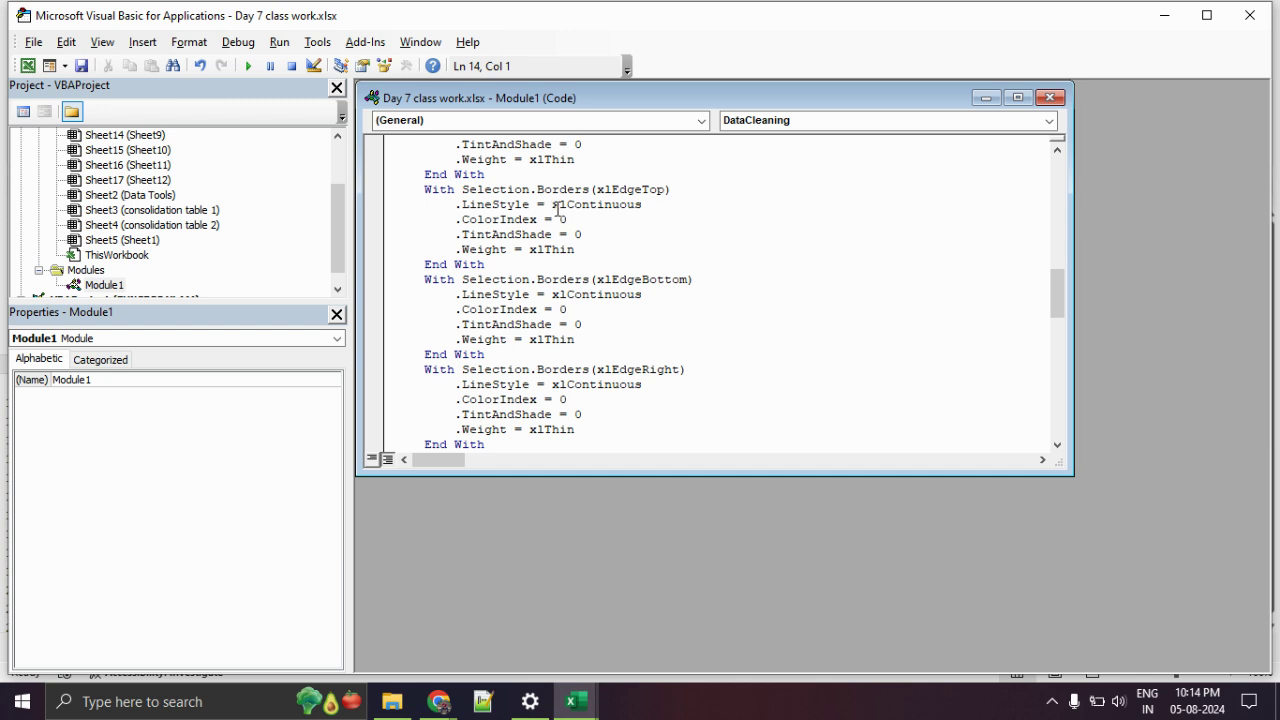
scroll(438, 266, "down", 2)
scroll(440, 295, "down", 8)
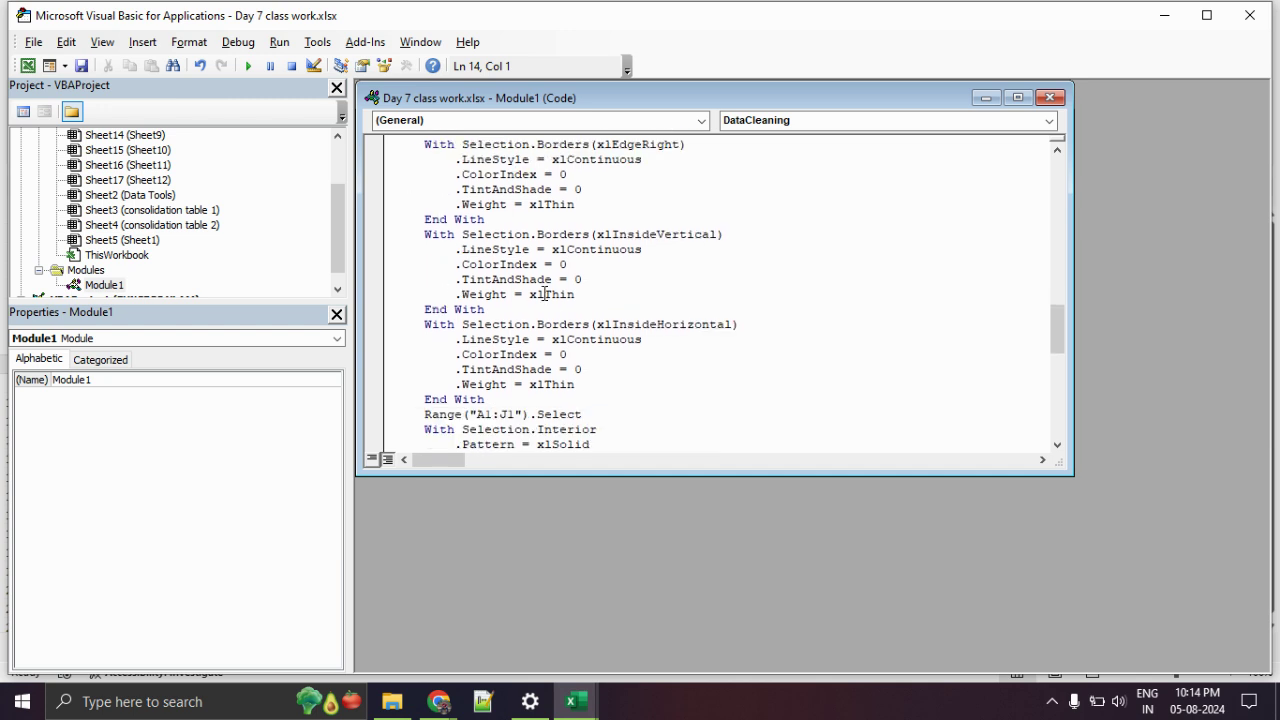
scroll(450, 295, "down", 2)
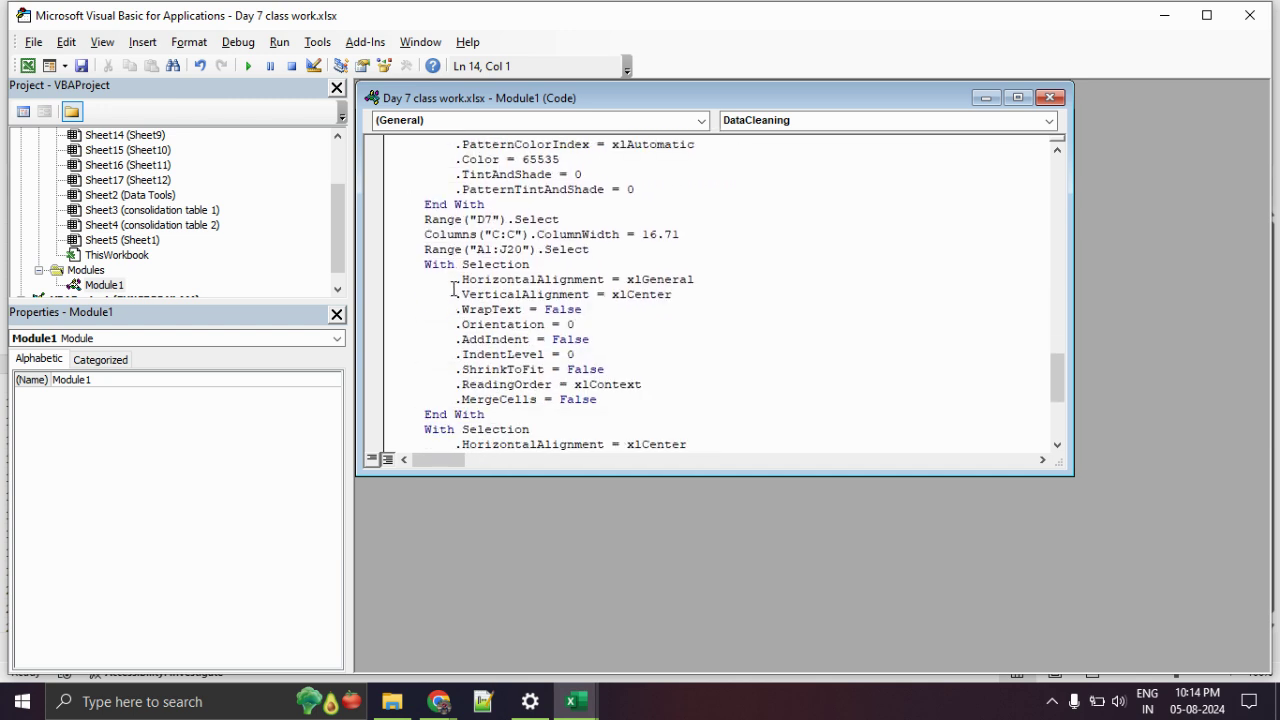
scroll(466, 312, "down", 1)
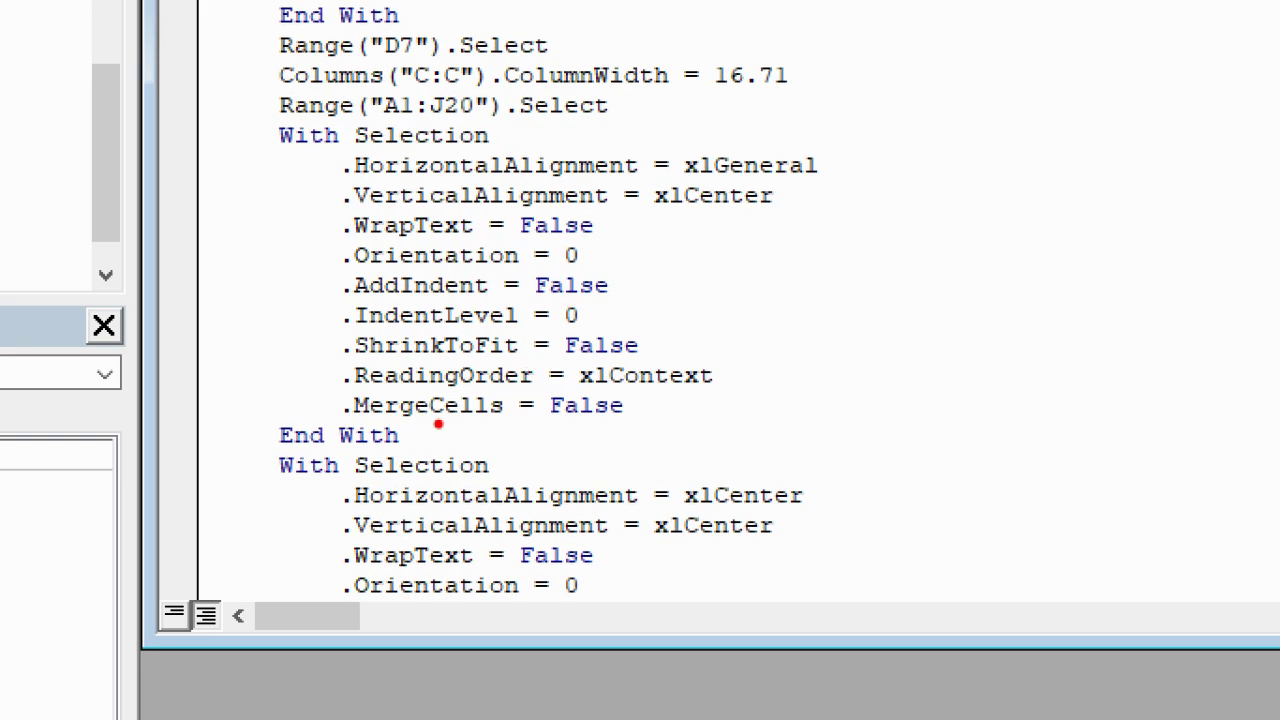
mouse_move(362, 418)
left_mouse_down()
mouse_move(528, 422)
mouse_move(676, 366)
mouse_move(656, 256)
mouse_move(708, 213)
mouse_move(860, 198)
mouse_move(805, 122)
mouse_move(445, 118)
mouse_move(258, 265)
mouse_move(389, 474)
mouse_move(621, 435)
left_mouse_up()
key("Escape")
scroll(691, 337, "down", 4)
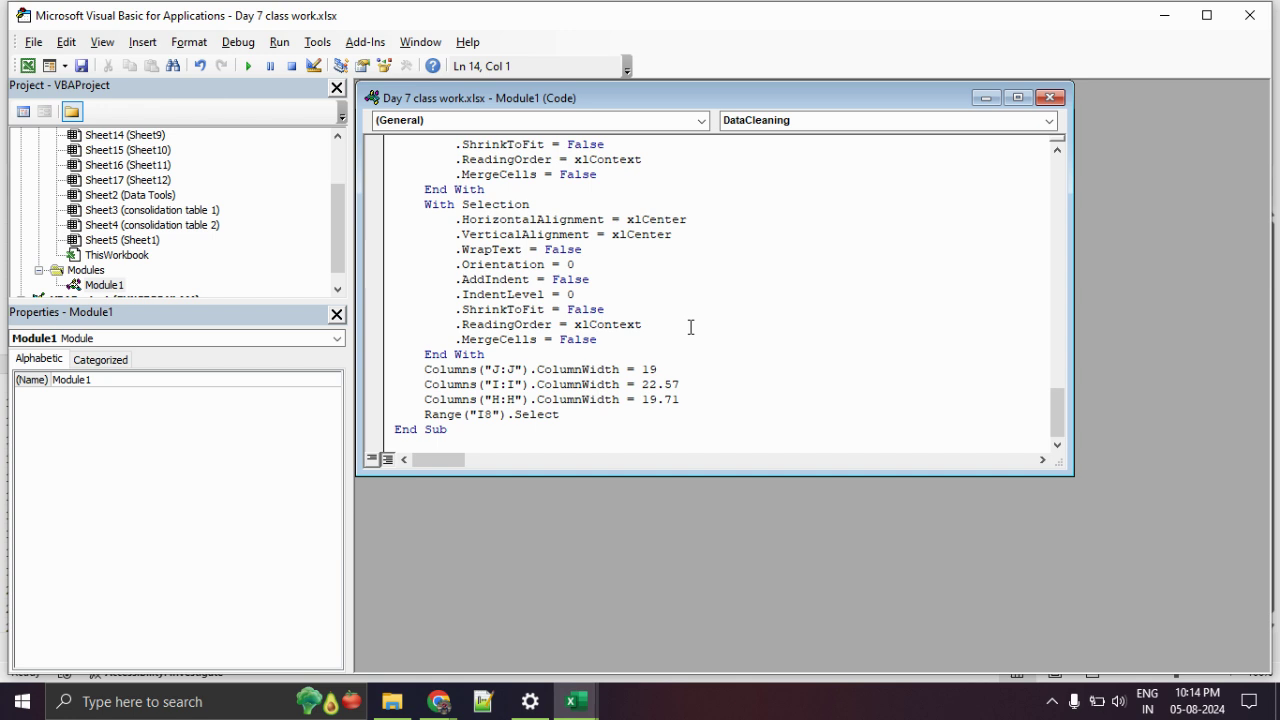
scroll(690, 337, "up", 15)
scroll(690, 315, "up", 3)
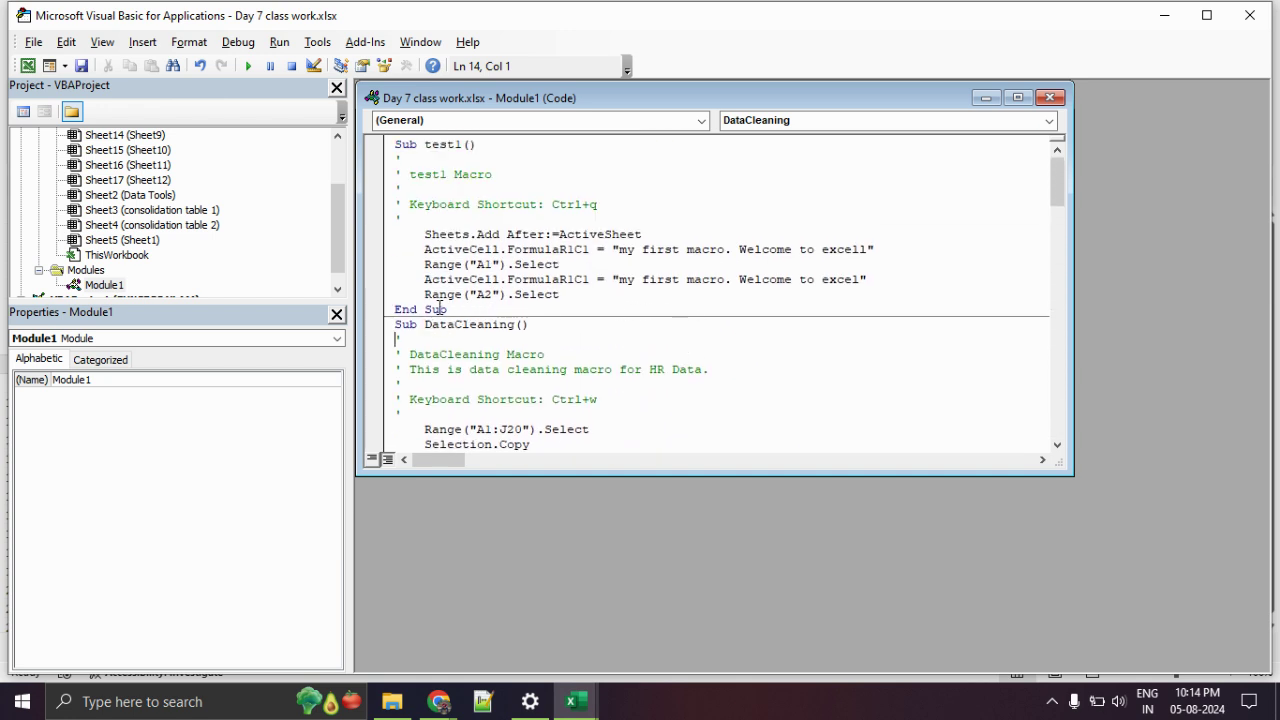
left_click(28, 65)
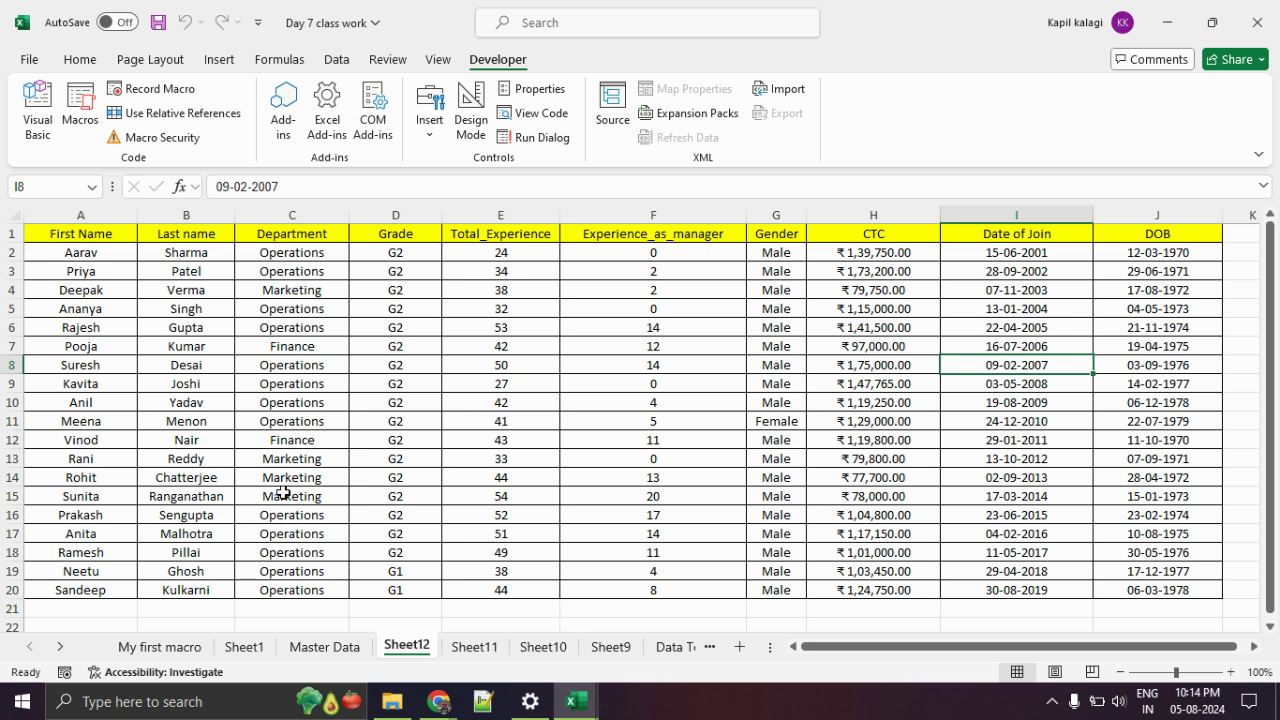
Switch to the Master Data sheet and look over its data range.
left_click(323, 648)
left_click(391, 512)
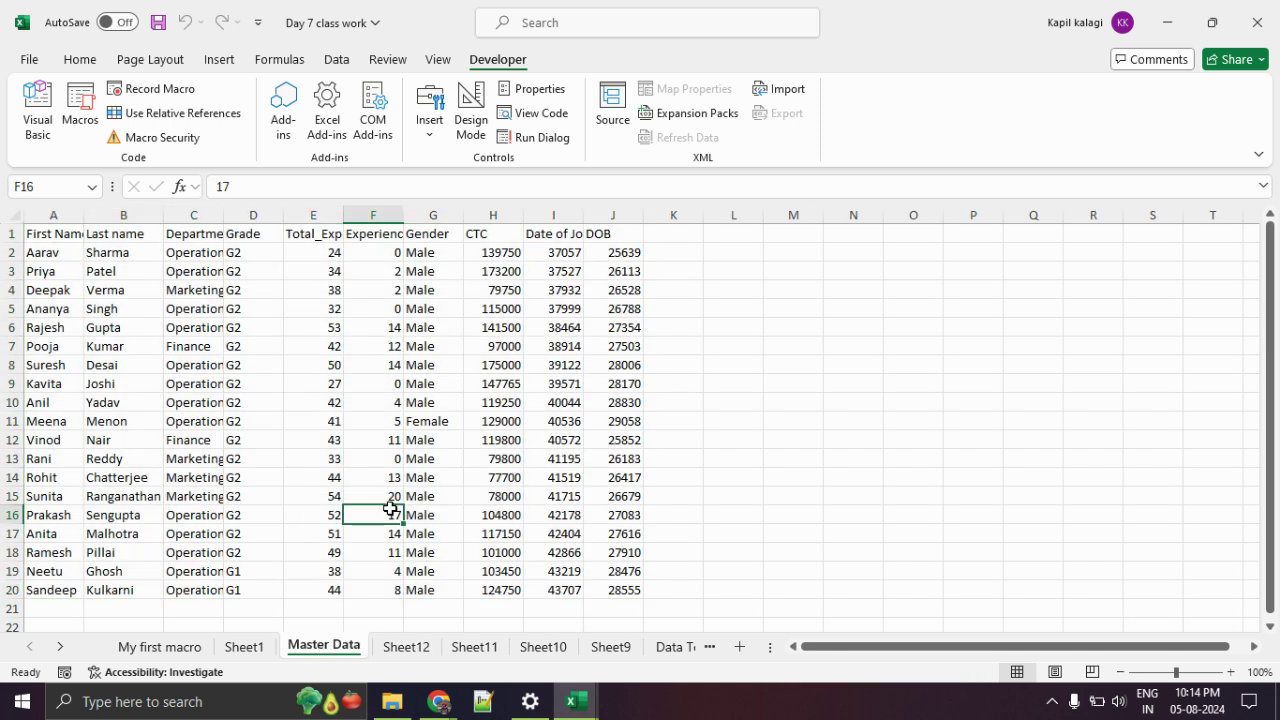
left_click_drag(70, 240, 638, 586)
left_click(812, 518)
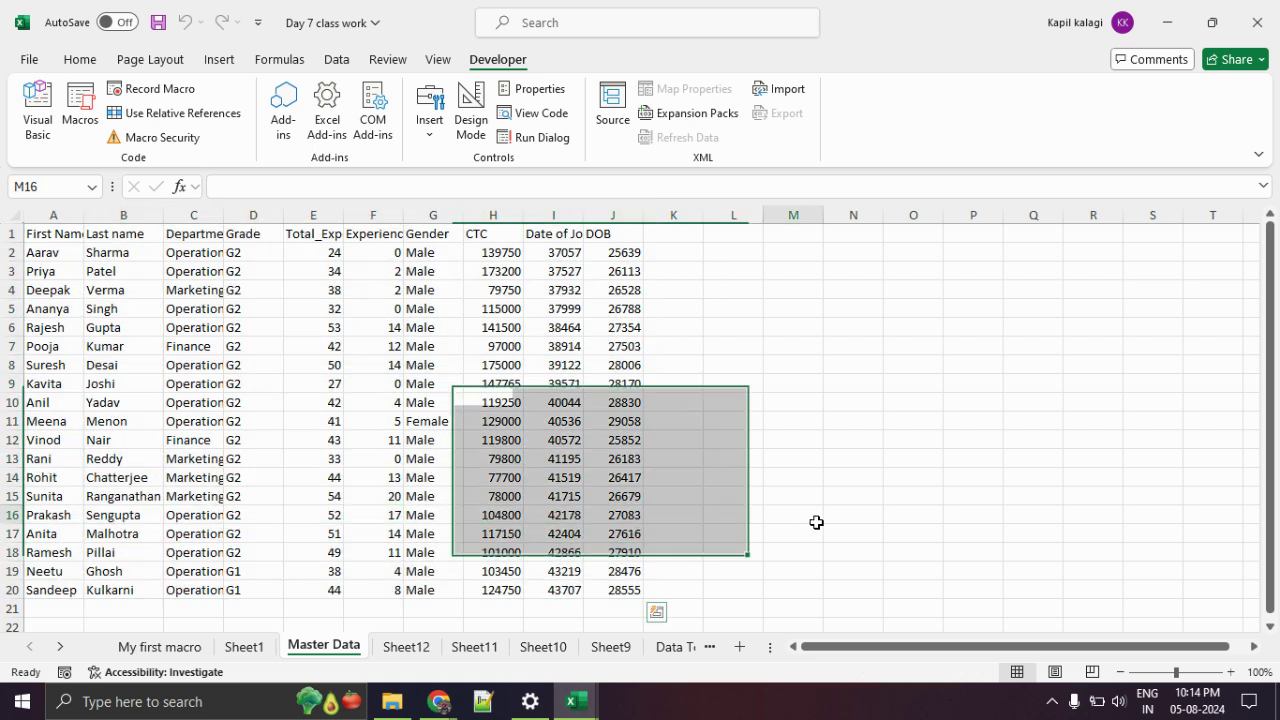
Admit the waiting participant into the Meet call, then return to the Day 7 class work workbook.
left_click(439, 701)
left_click(290, 627)
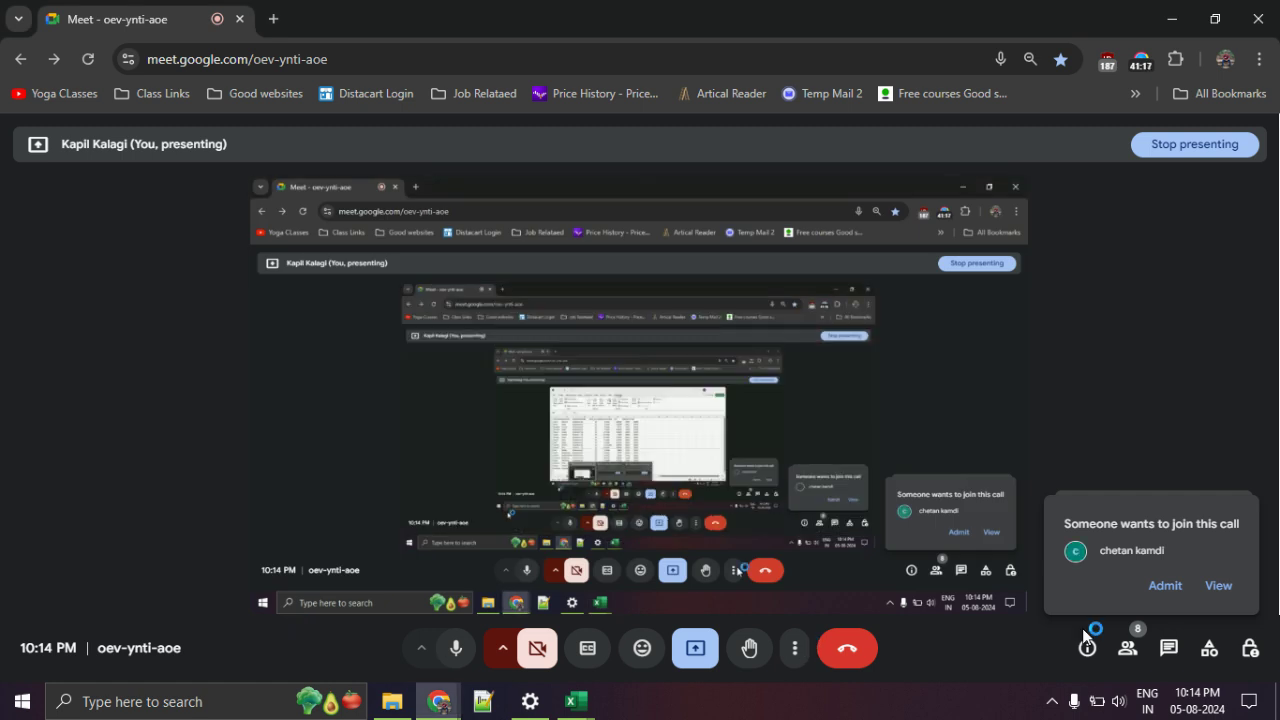
left_click(1163, 585)
left_click(483, 701)
mouse_move(587, 710)
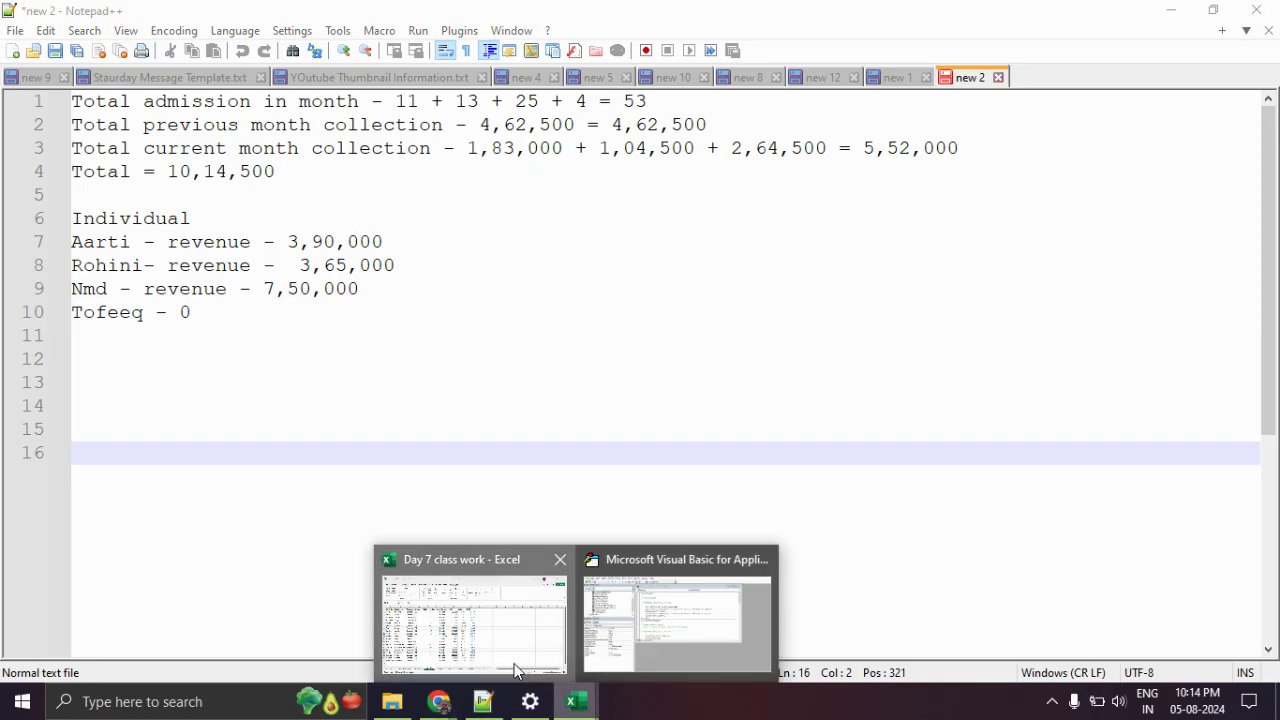
left_click(474, 625)
Clear the contents of rows 11–20 across columns A–N on Master Data.
scroll(195, 469, "down", 2)
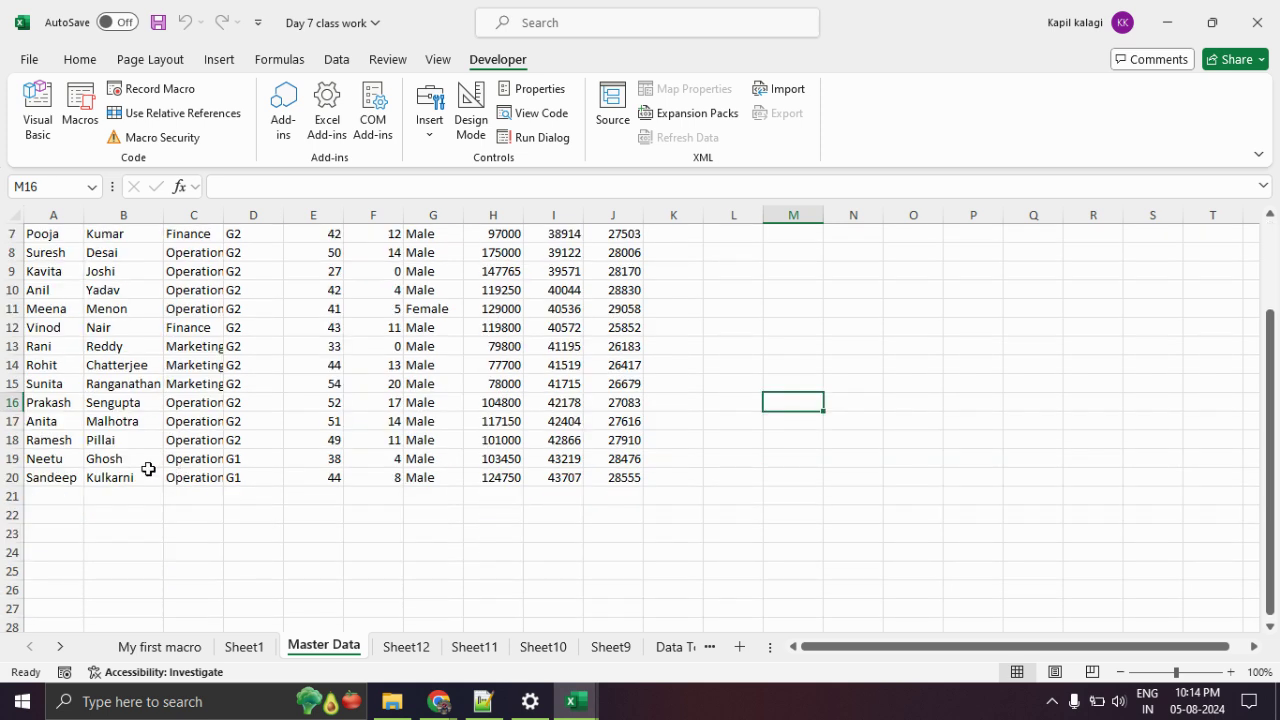
left_click_drag(49, 311, 848, 476)
key("Delete")
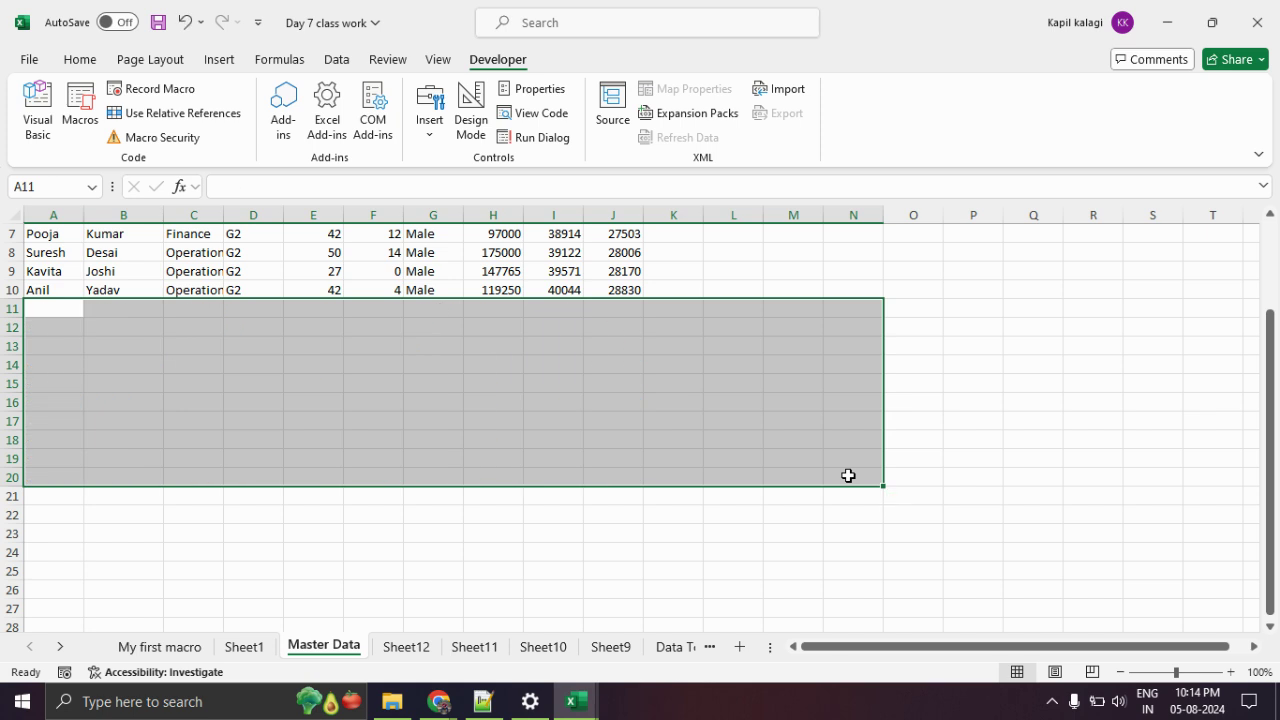
scroll(417, 466, "up", 2)
left_click(379, 474)
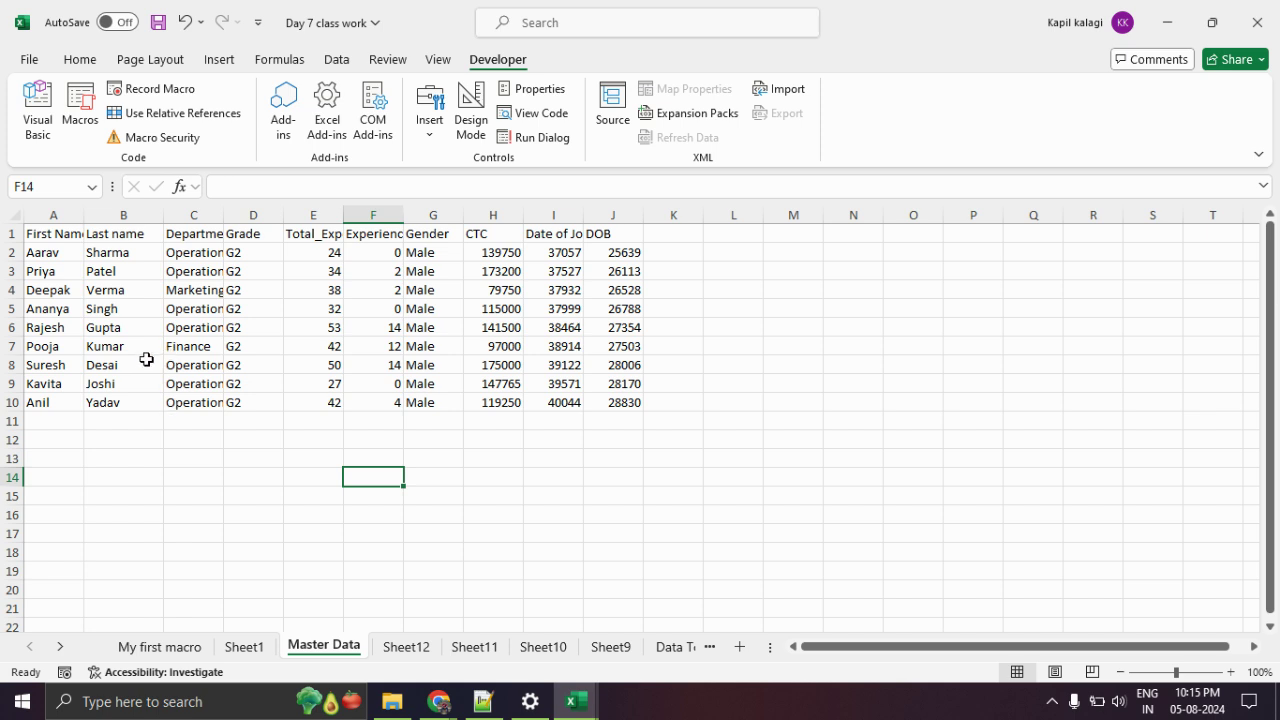
Run DataCleaning, then check Sheet13's nine first names and empty rows 11–20.
left_click(80, 108)
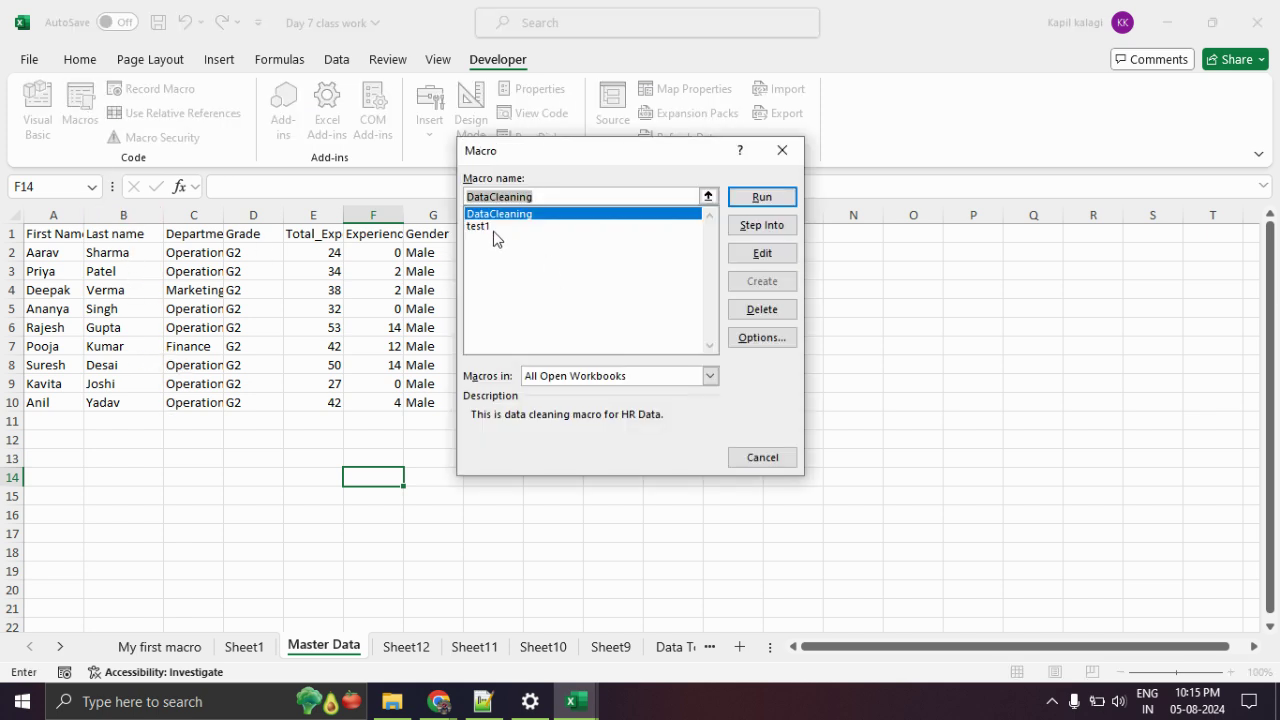
left_click(783, 200)
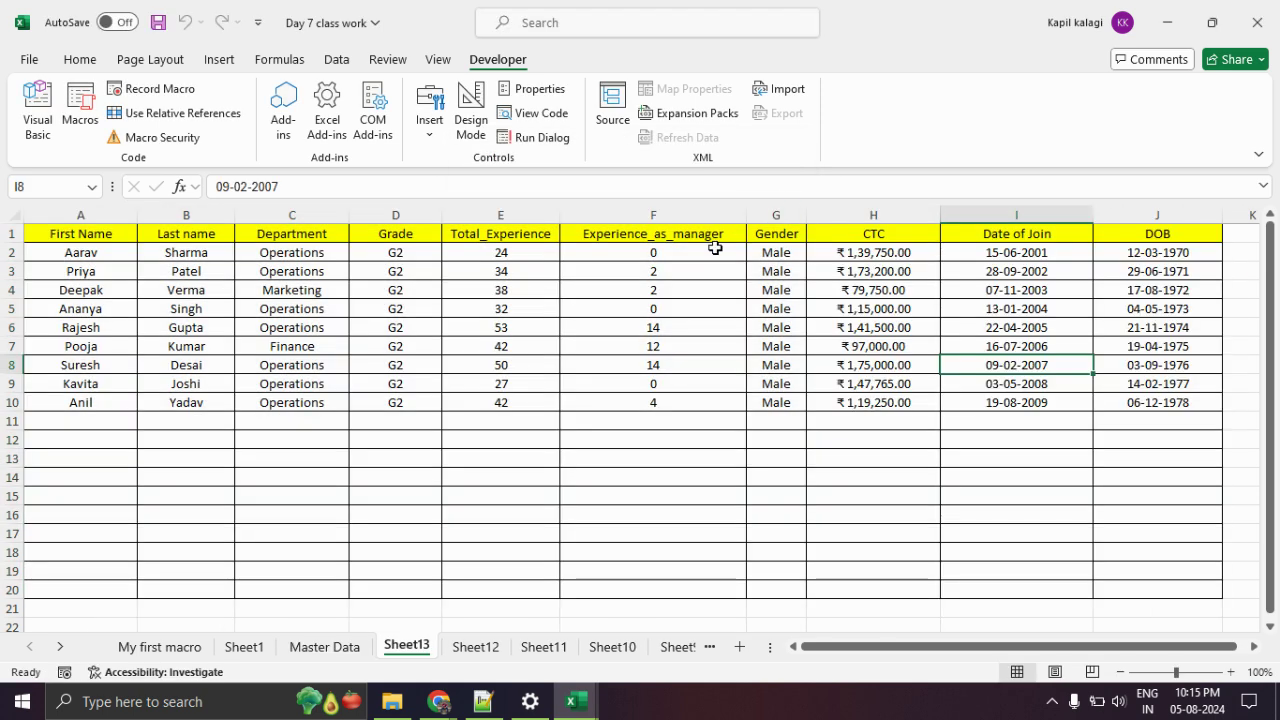
left_click(308, 515)
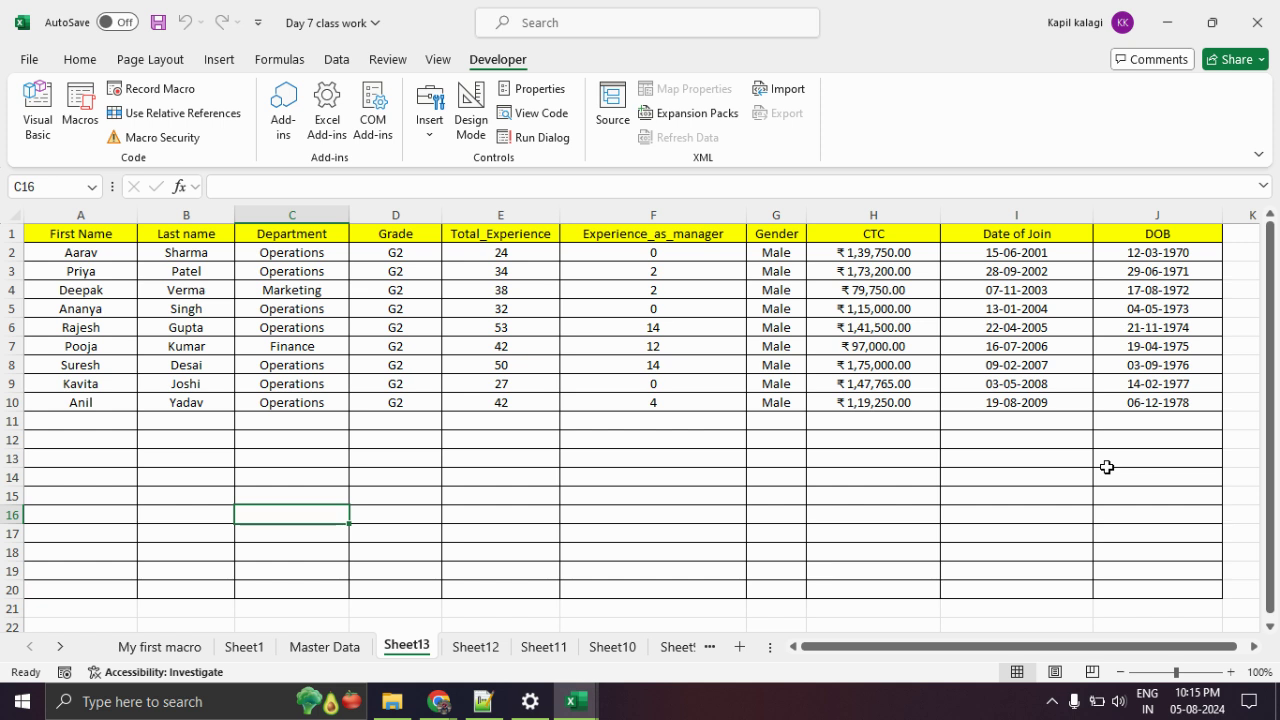
left_click(650, 510)
left_click_drag(113, 429, 127, 583)
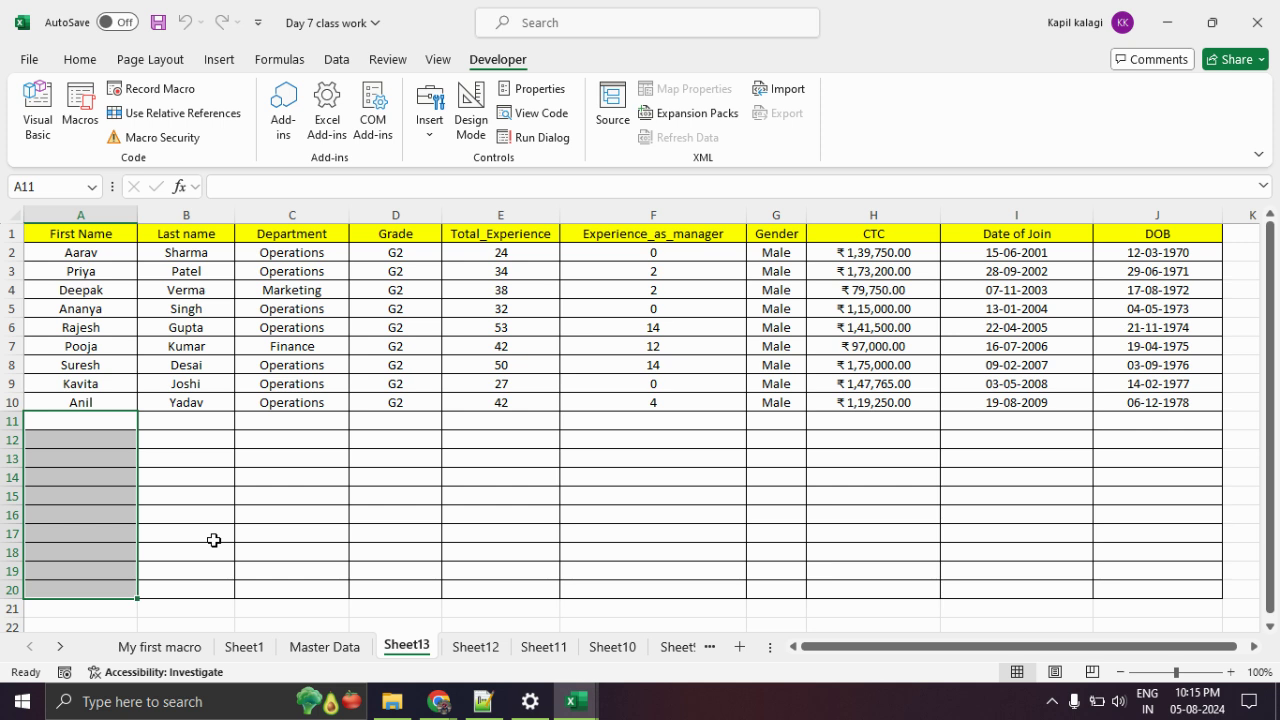
left_click(213, 540)
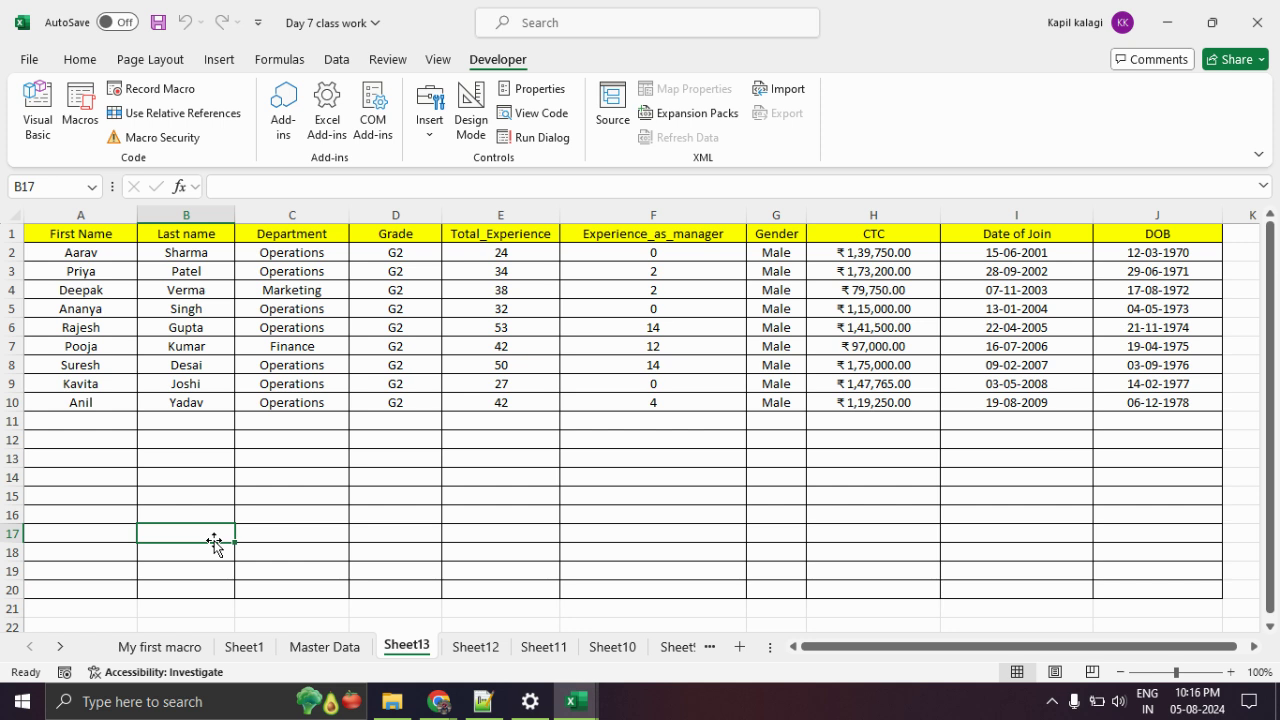
left_click_drag(120, 252, 125, 400)
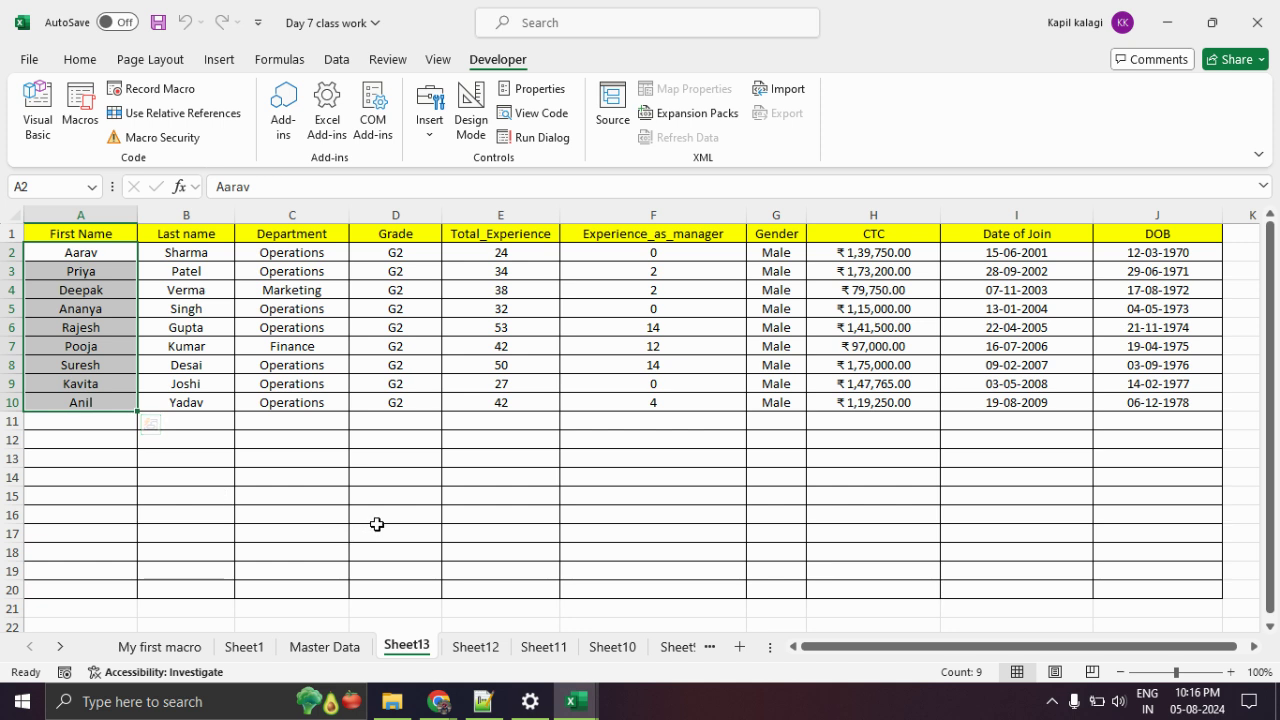
Widen columns E and B on Master Data and check the empty rows below Sheet13's records.
left_click(340, 648)
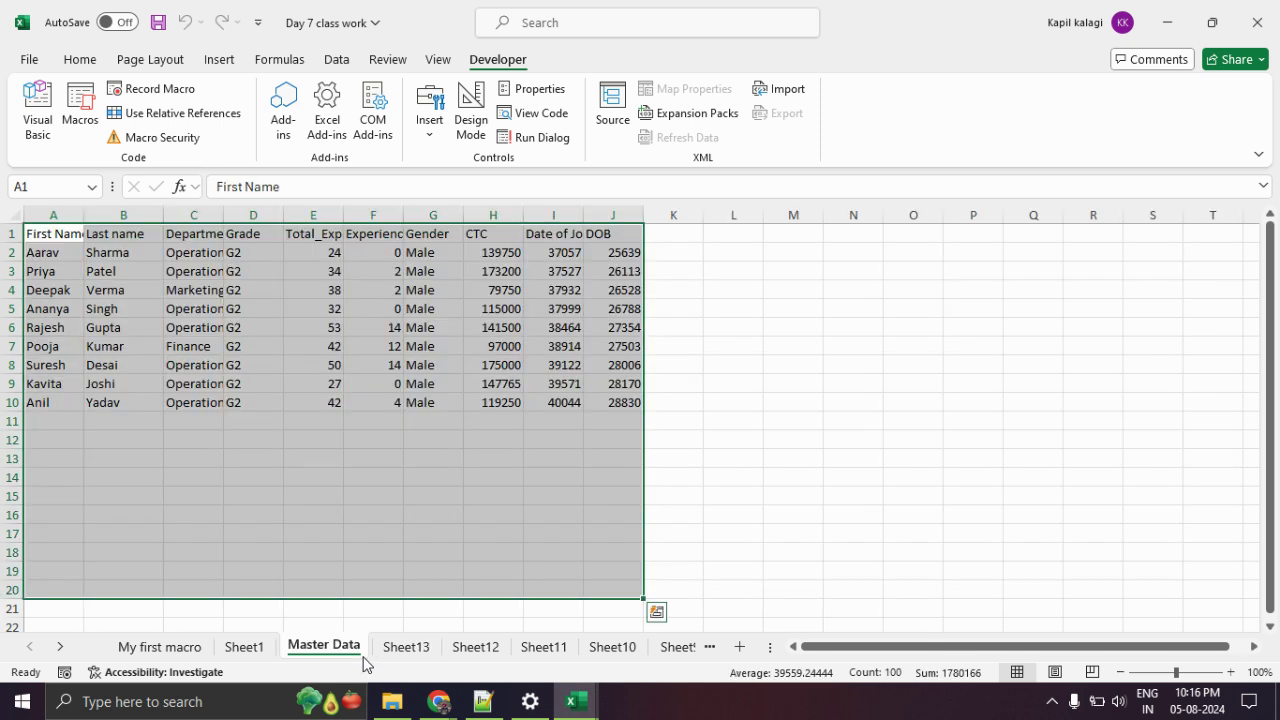
left_click(315, 511)
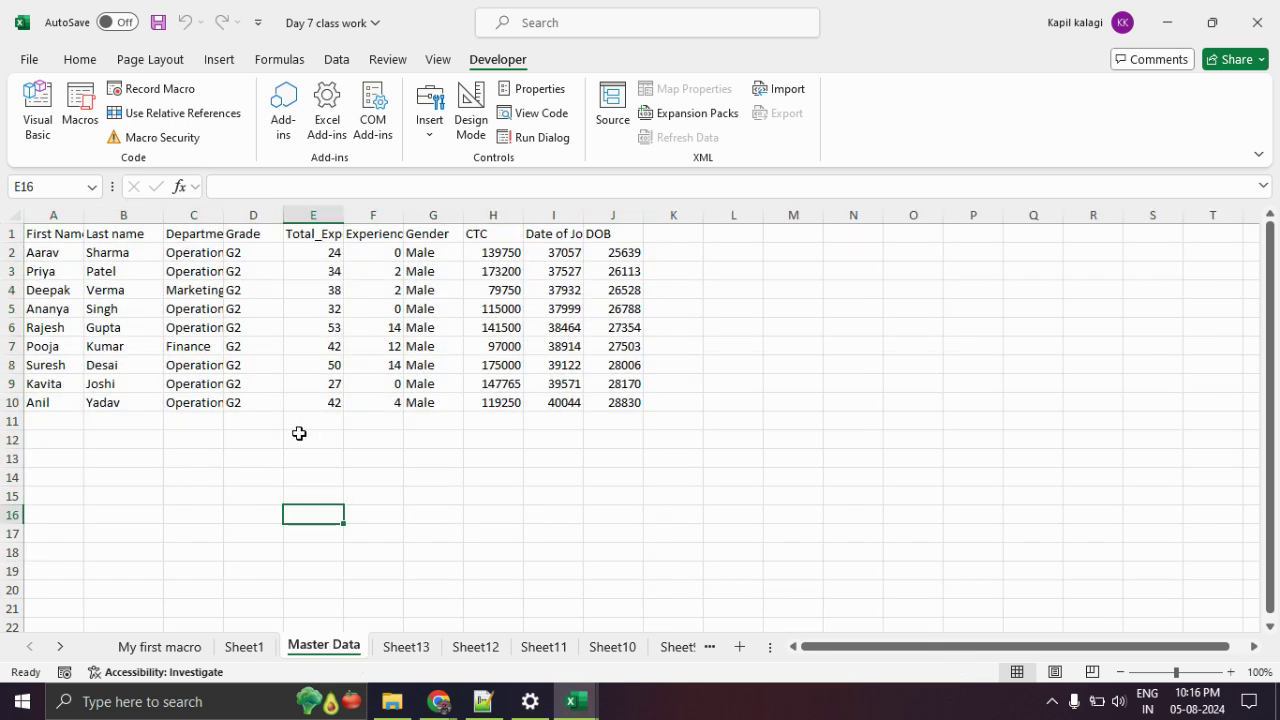
left_click_drag(343, 216, 361, 216)
left_click(407, 647)
left_click(162, 452)
mouse_move(74, 417)
left_mouse_down()
mouse_move(109, 569)
mouse_move(386, 611)
mouse_move(1197, 600)
mouse_move(1206, 586)
left_mouse_up()
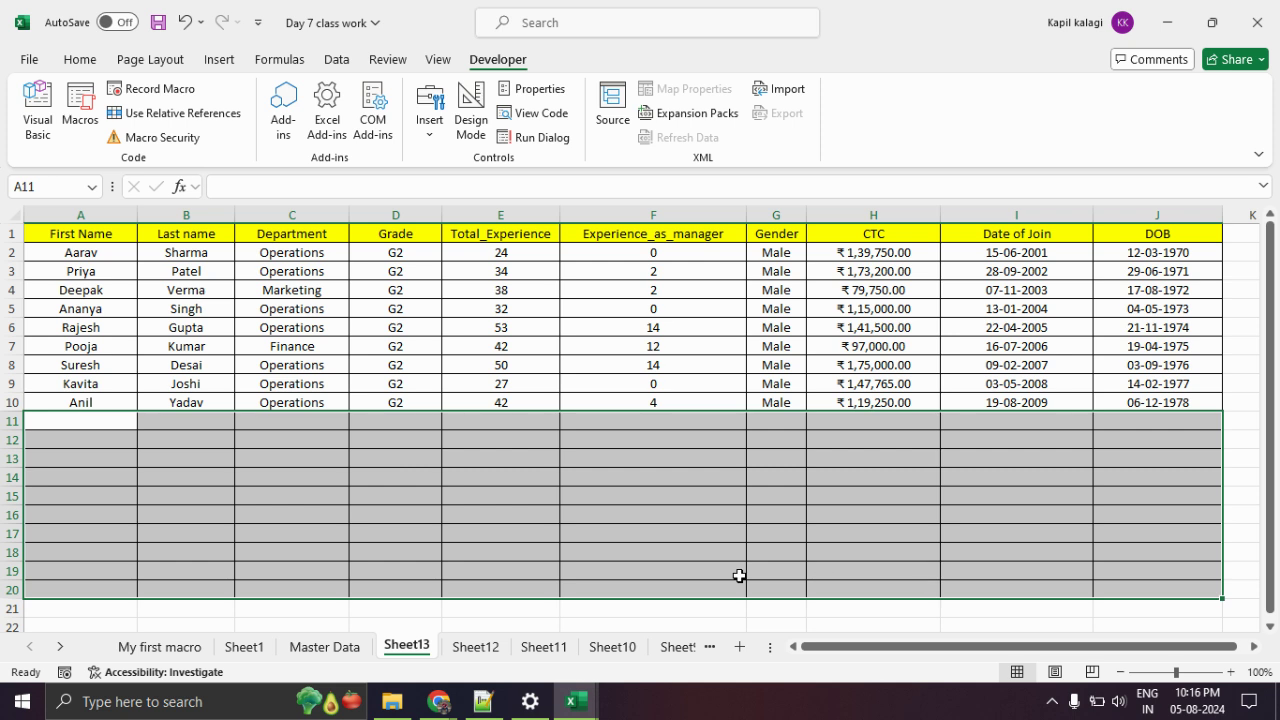
left_click(283, 472)
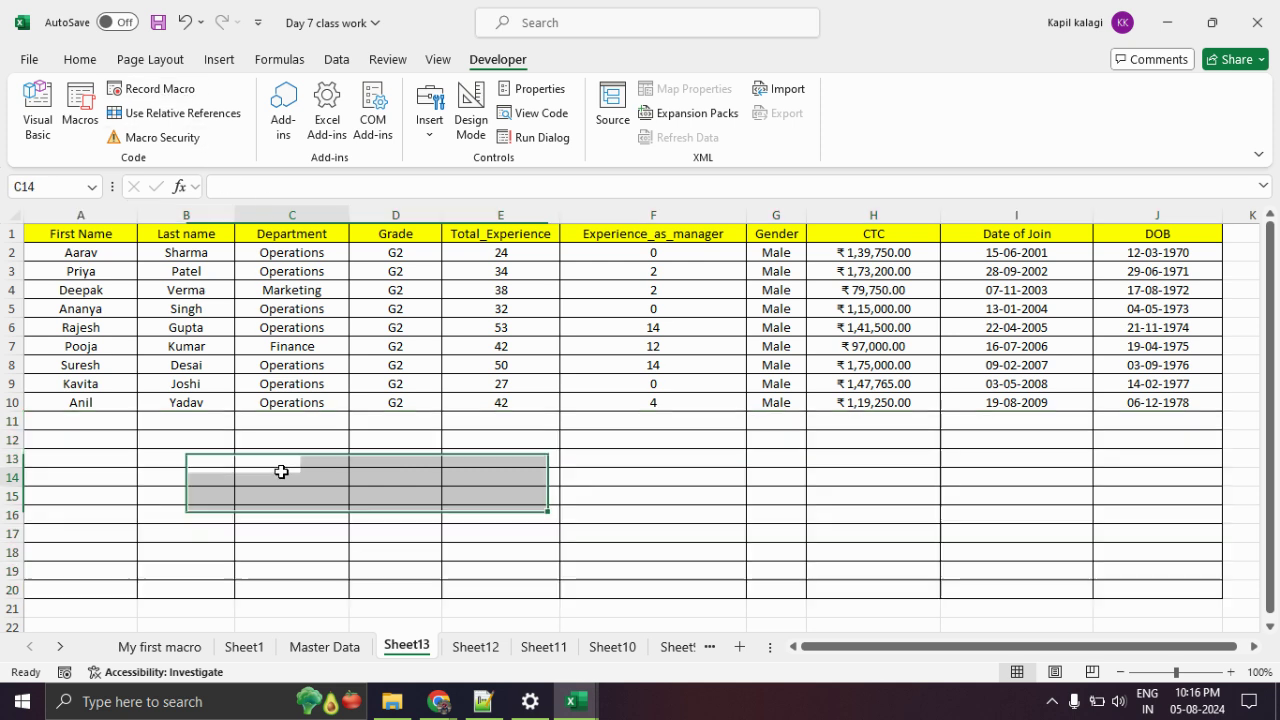
left_click(316, 647)
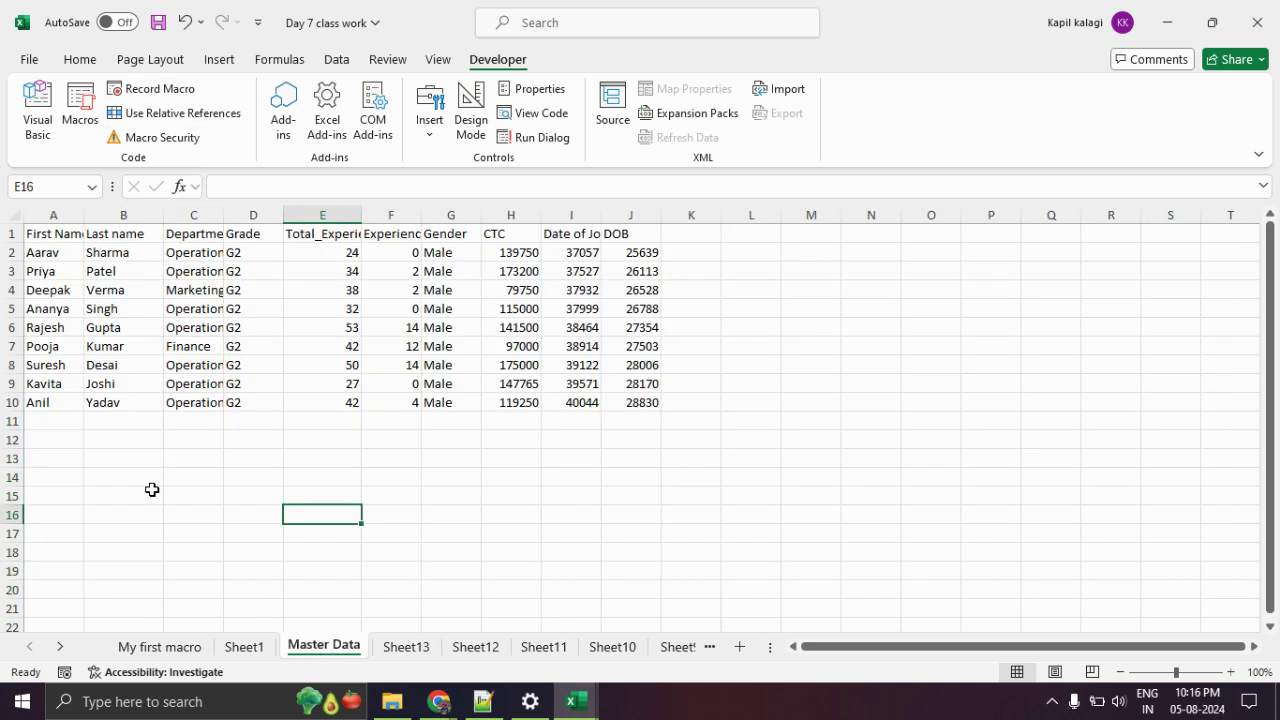
left_click_drag(163, 214, 278, 214)
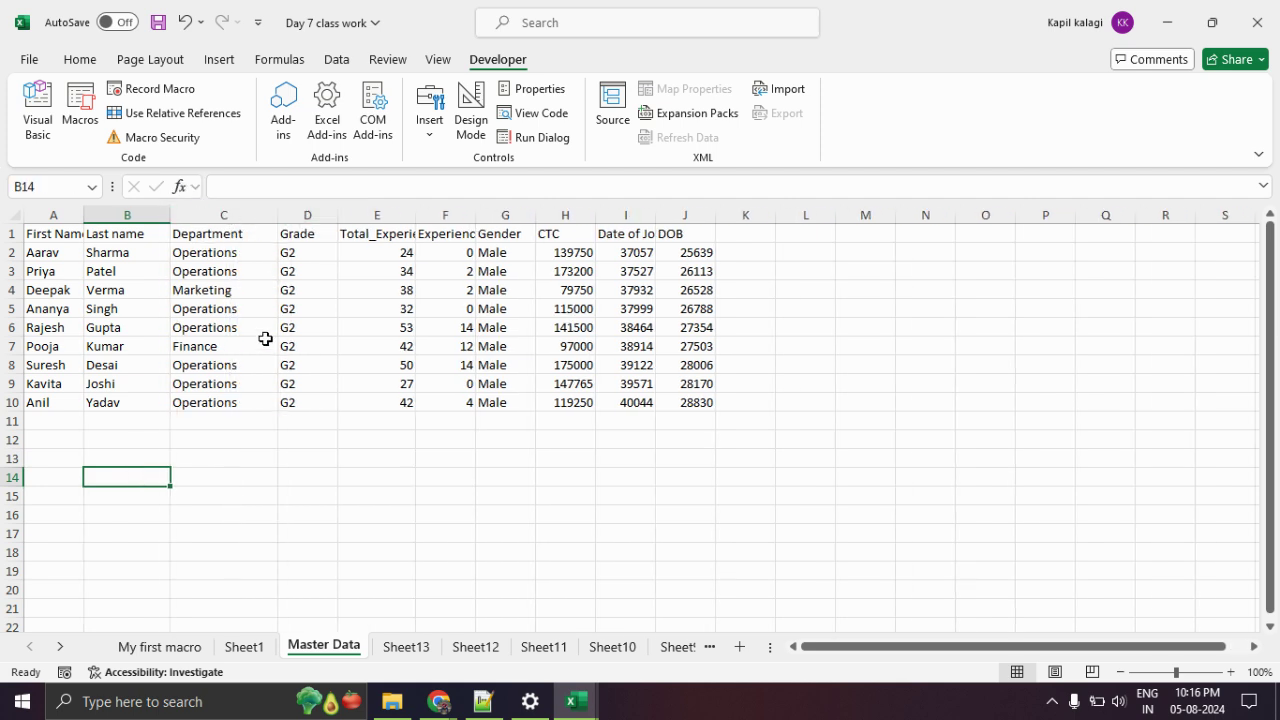
Copy the nine records A2:J10 and paste them at A11 and A20.
left_click_drag(50, 252, 671, 403)
key("ctrl+c")
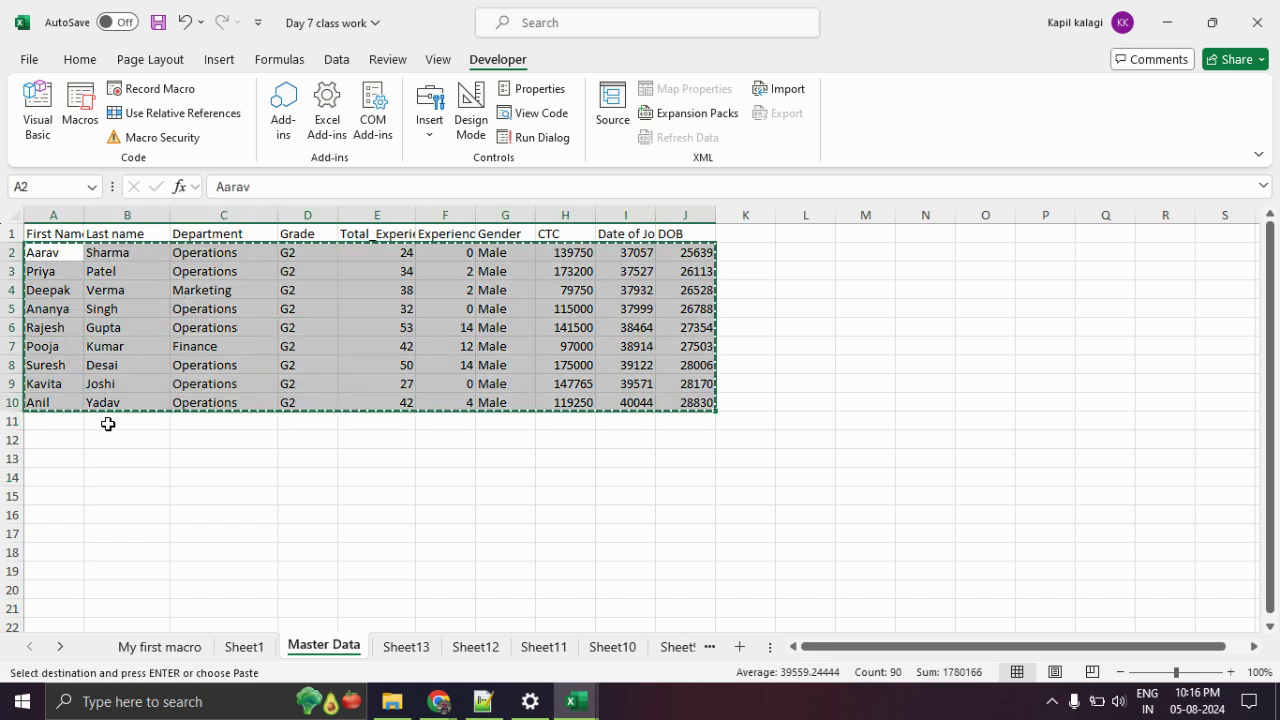
left_click(68, 424)
key("ctrl+v")
left_click(74, 593)
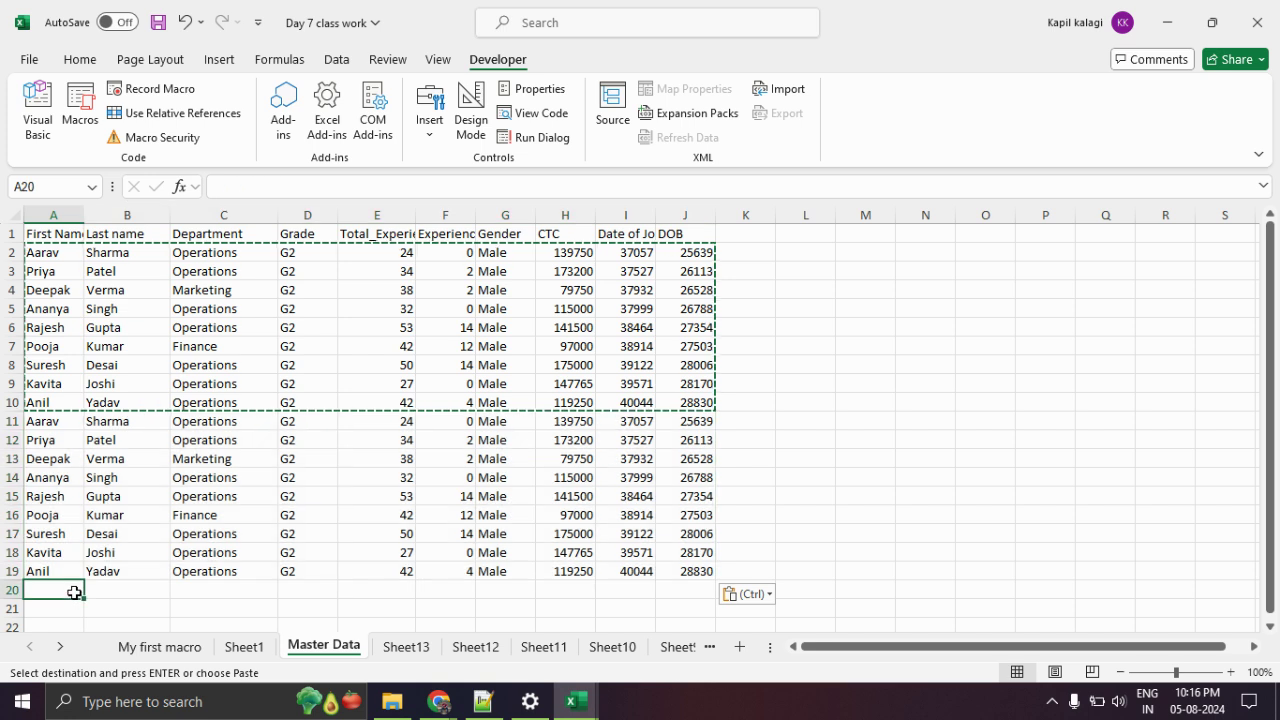
key("ctrl+v")
scroll(120, 496, "down", 4)
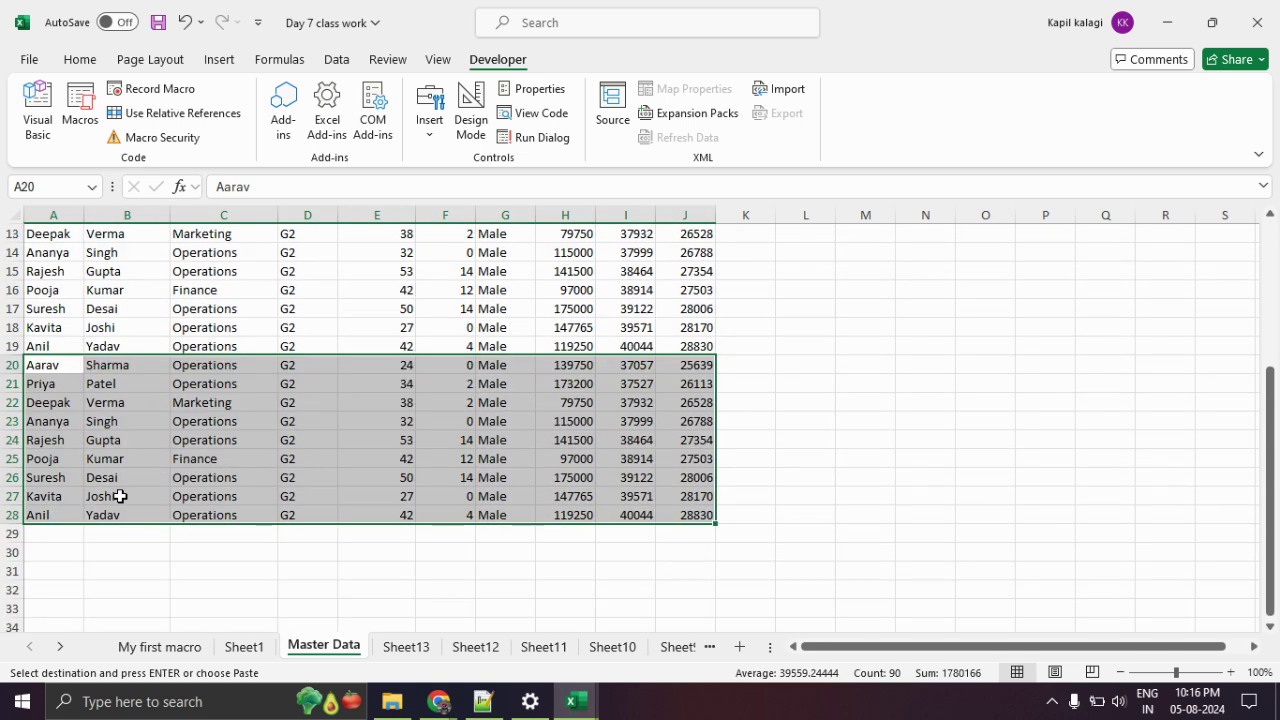
left_click(51, 533)
scroll(60, 501, "up", 4)
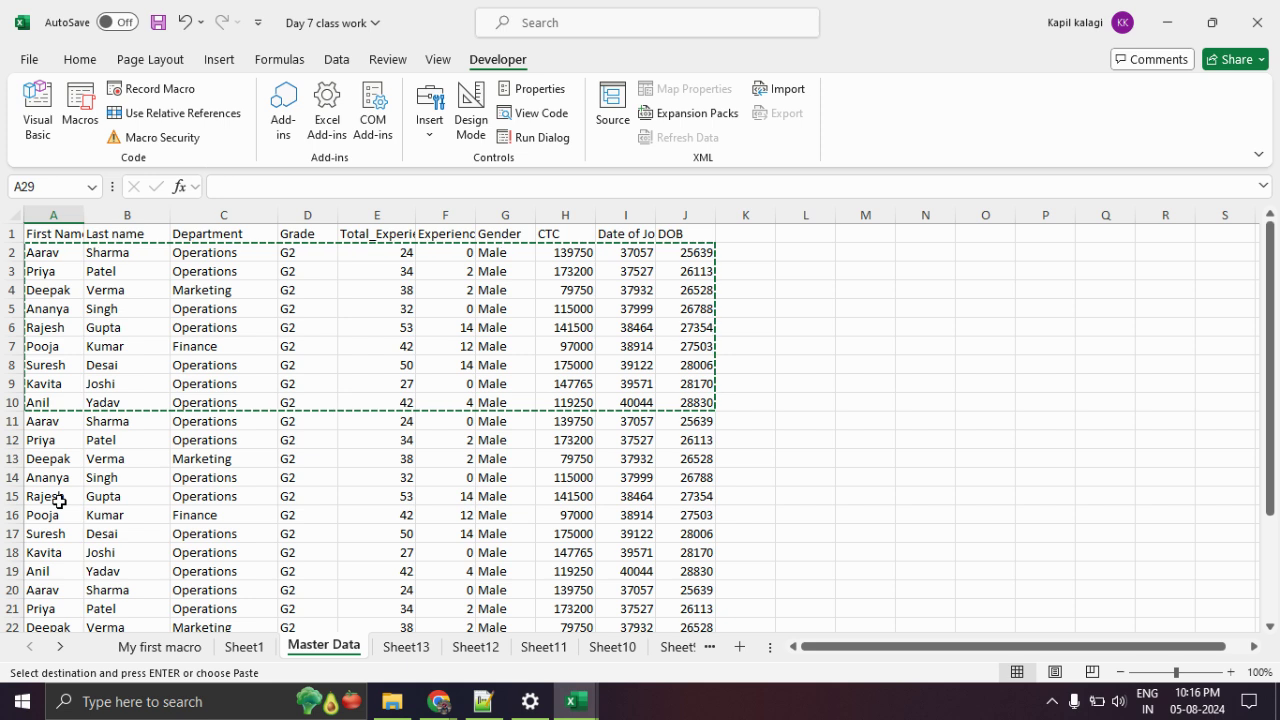
left_click(320, 475)
key("Escape")
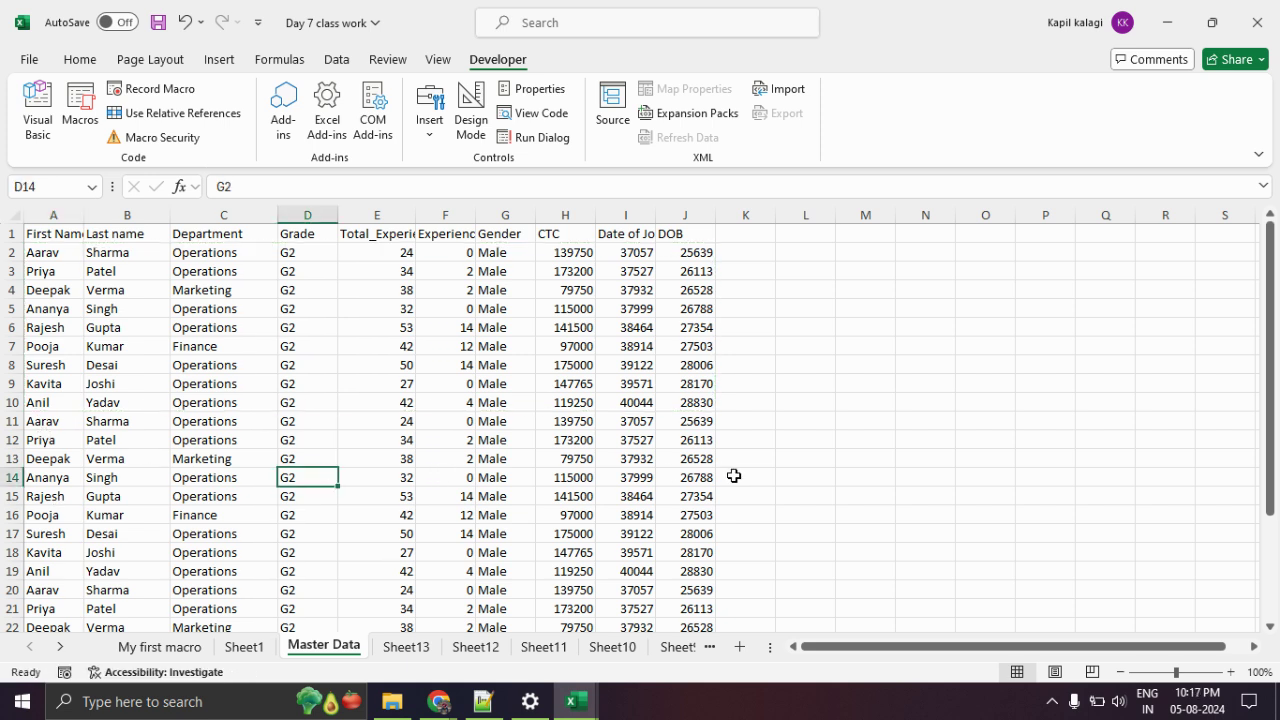
Confirm the records now run to row 28, then open the Macro list.
scroll(733, 475, "down", 2)
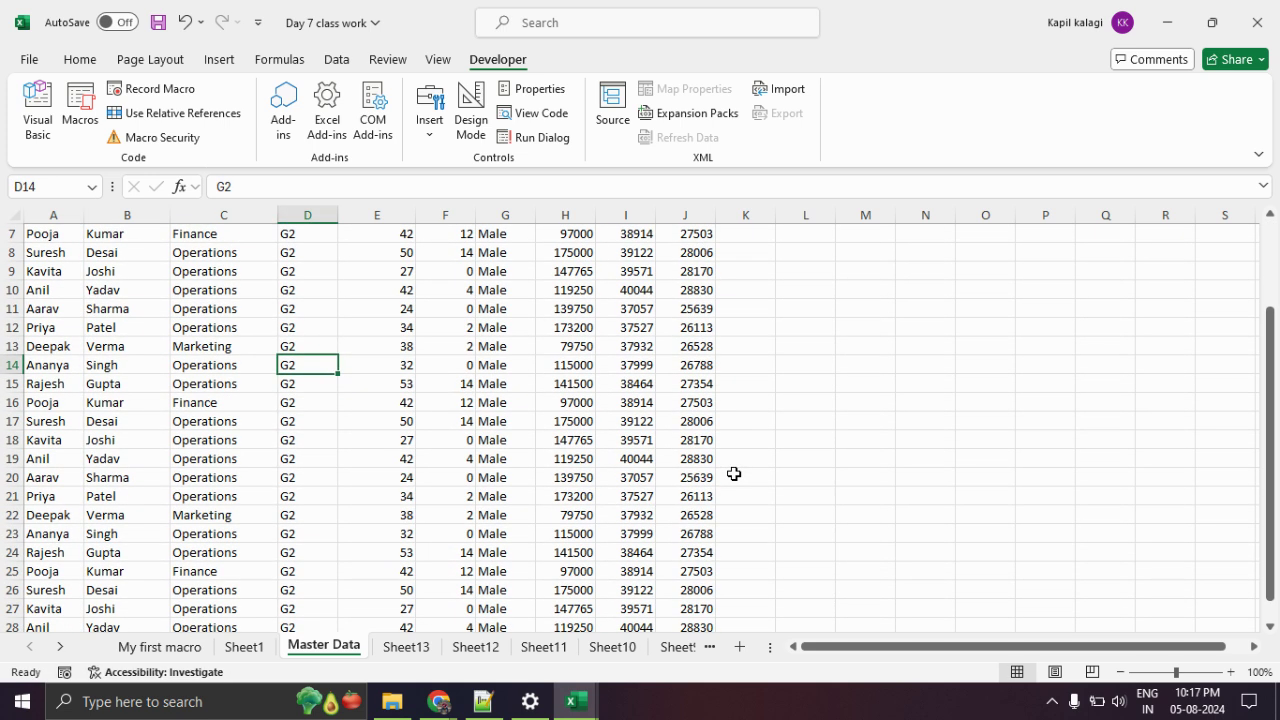
scroll(733, 474, "down", 2)
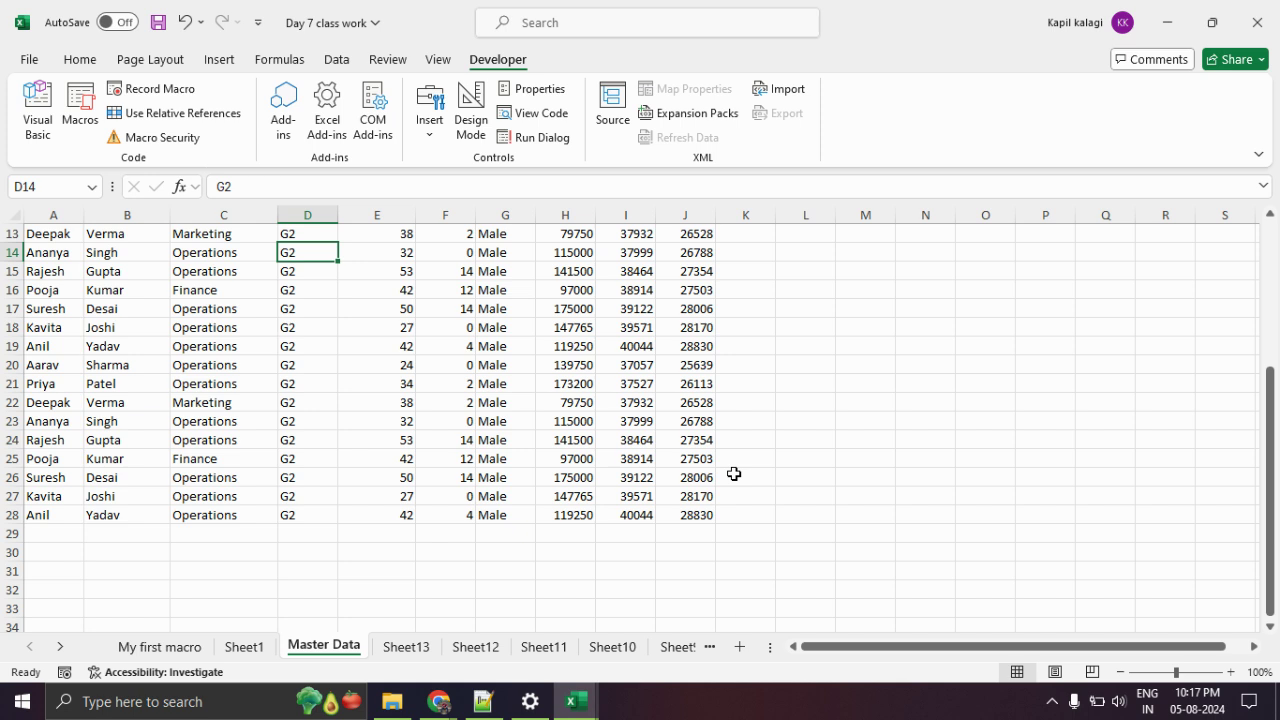
scroll(735, 480, "up", 3)
scroll(274, 346, "up", 1)
scroll(157, 317, "down", 1)
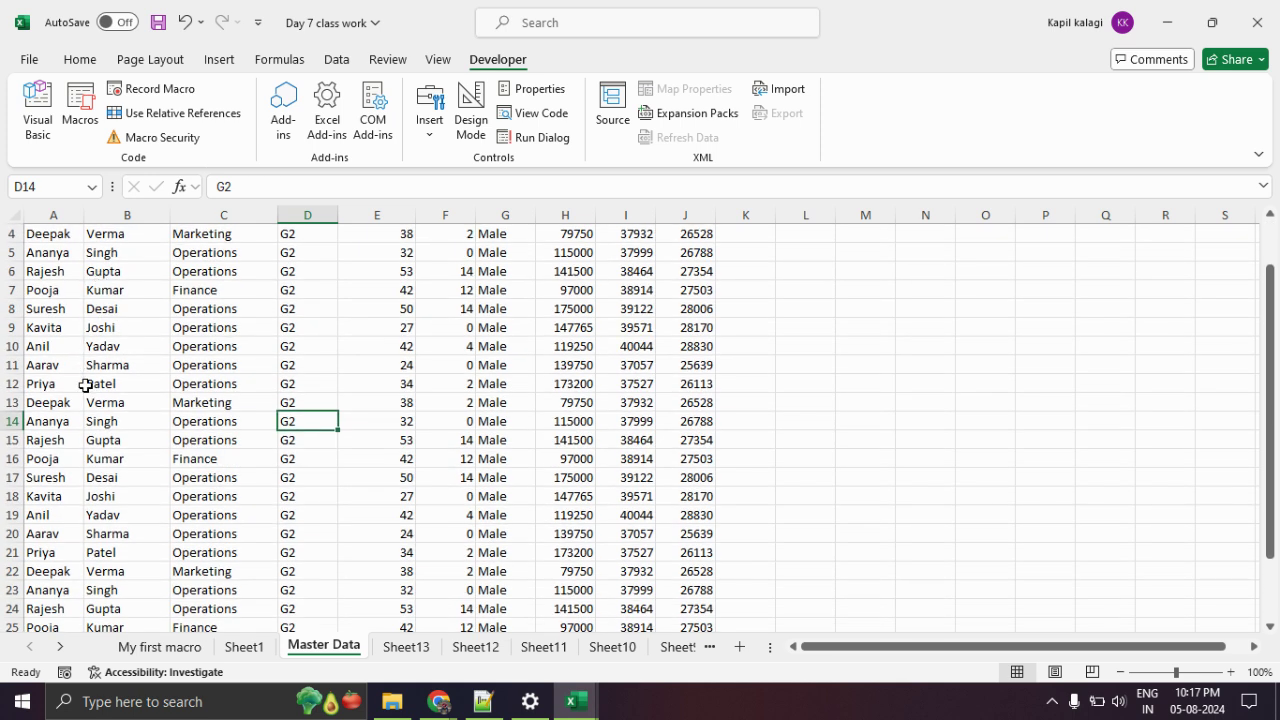
scroll(66, 568, "down", 3)
left_click(43, 515)
left_click_drag(43, 515, 64, 233)
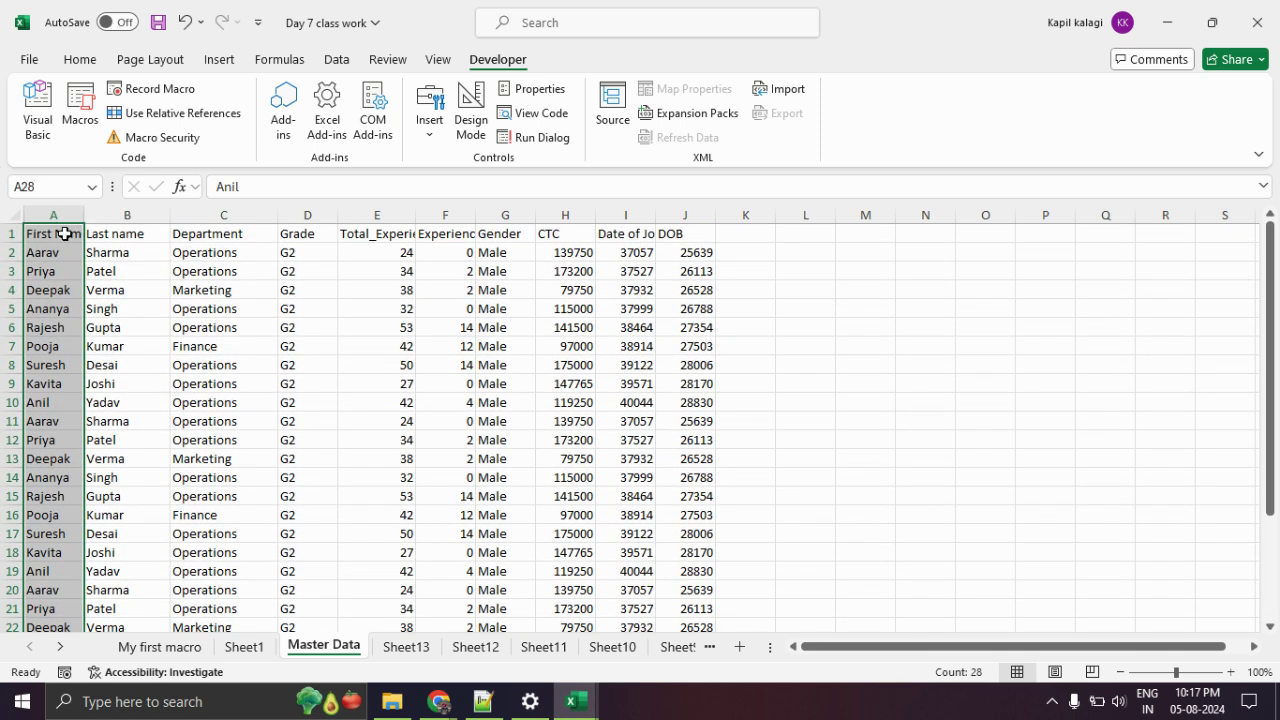
left_click(340, 337)
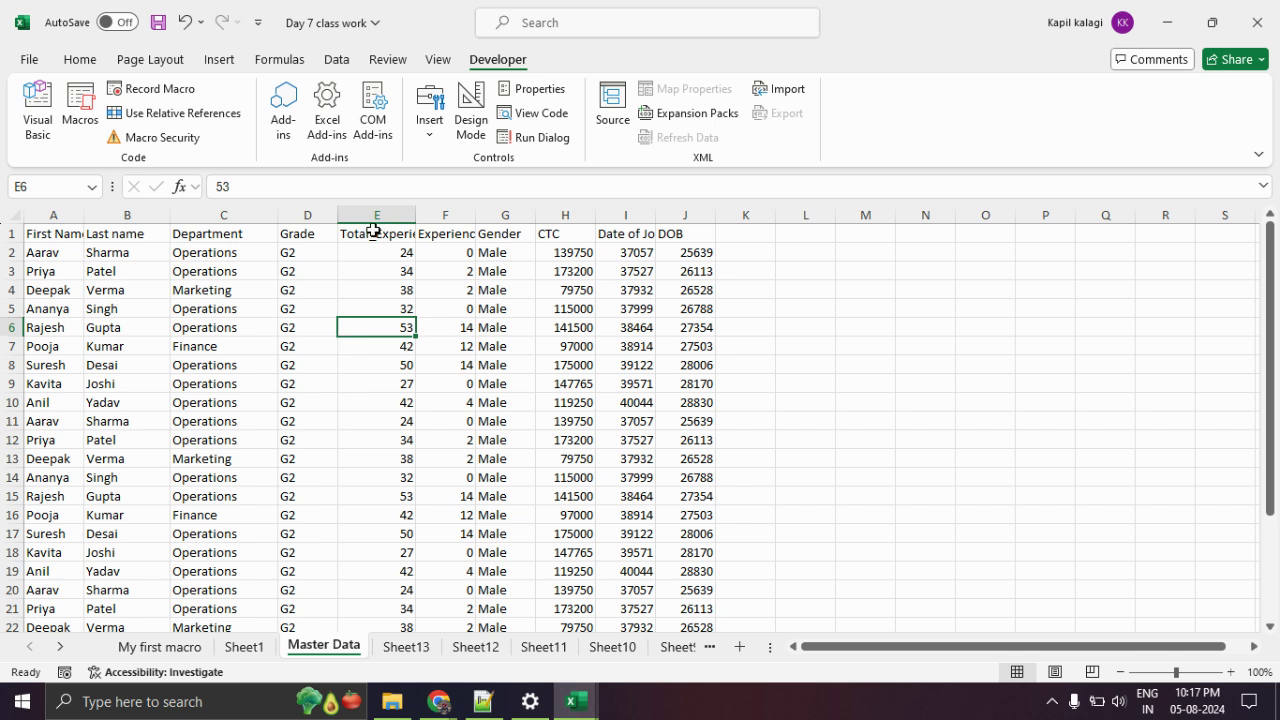
left_click(81, 121)
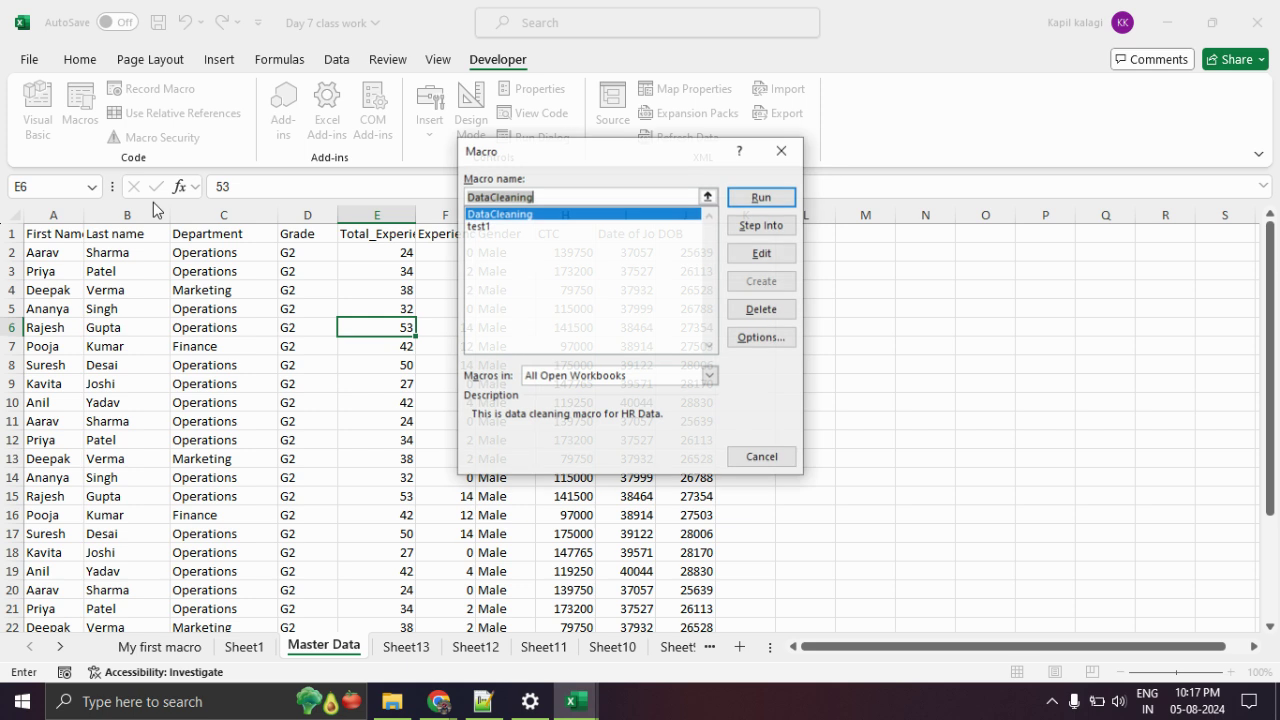
Run DataCleaning to create Sheet14, then compare its table ending at row 20 with Master Data's 28 rows.
left_click(742, 202)
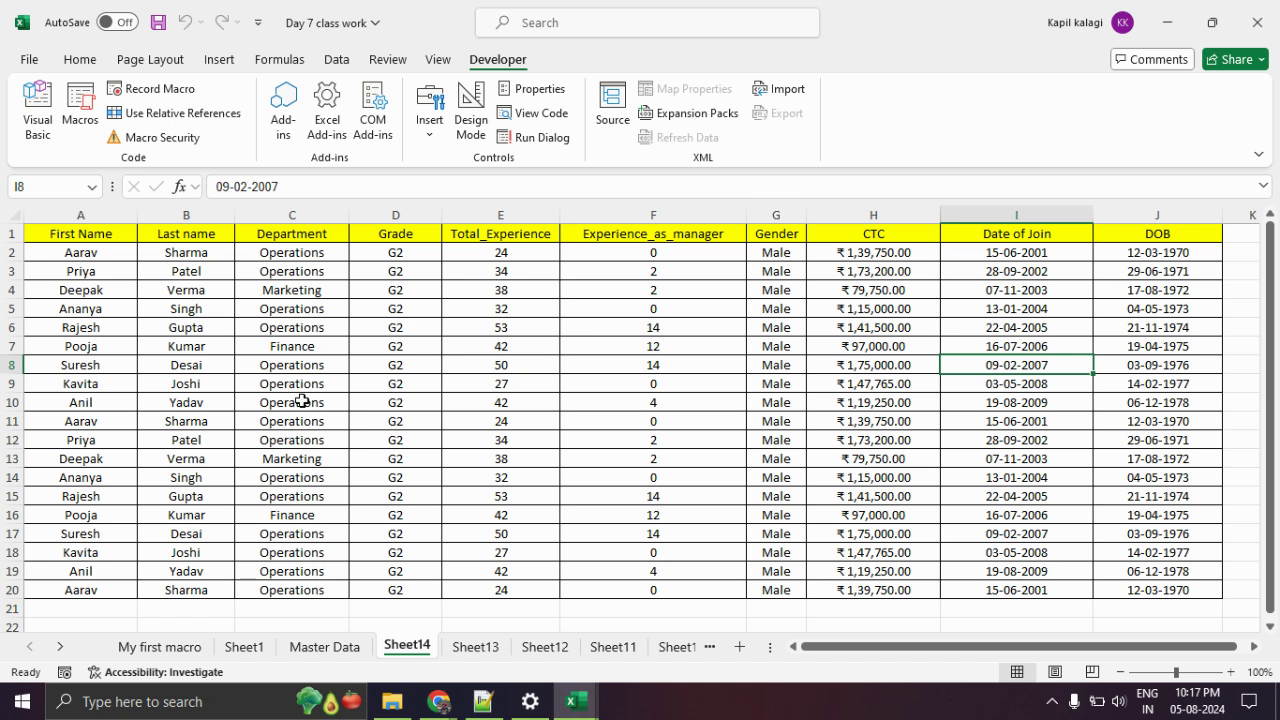
scroll(376, 433, "down", 3)
scroll(378, 428, "up", 3)
left_click(328, 647)
scroll(200, 500, "down", 3)
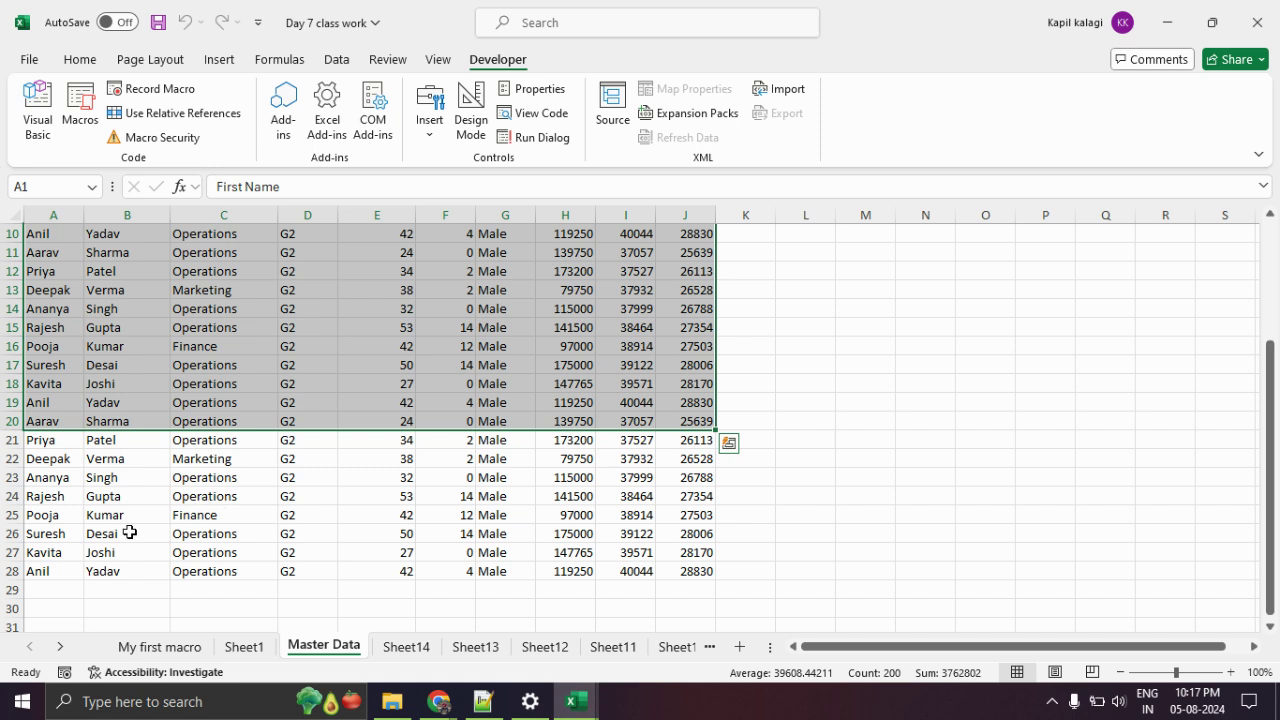
left_click(45, 570)
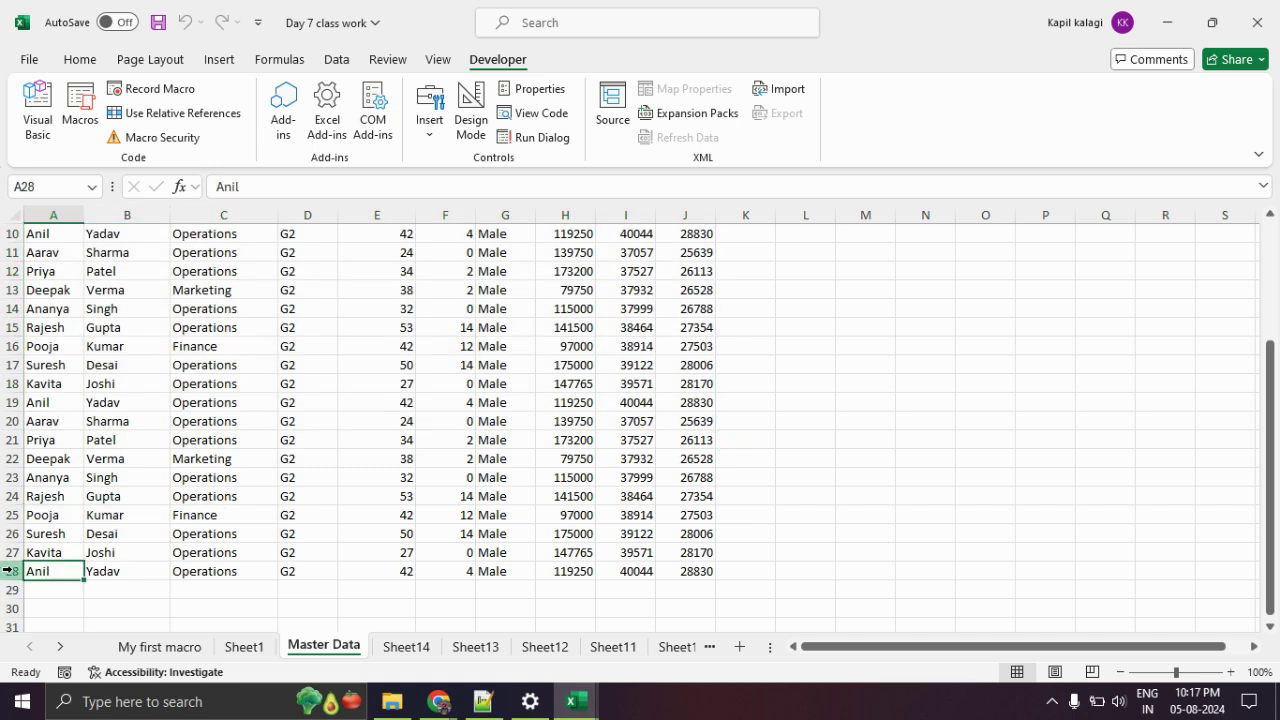
left_click(407, 647)
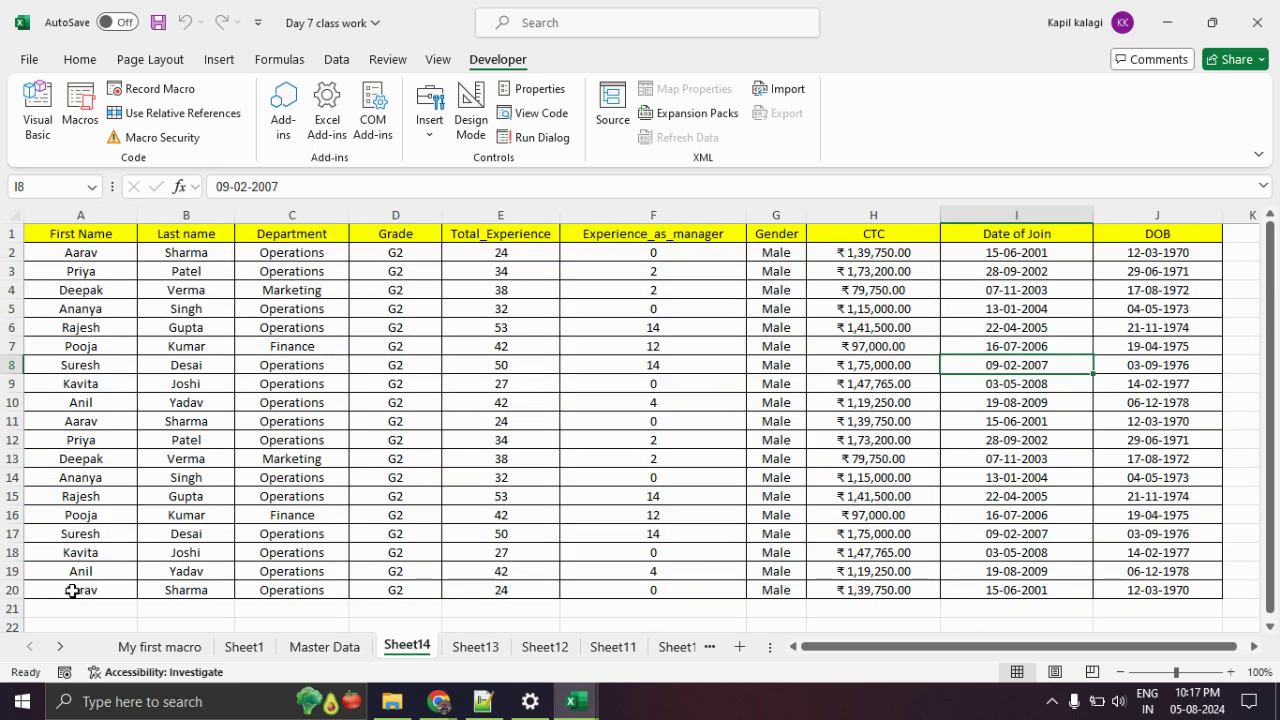
left_click(12, 590)
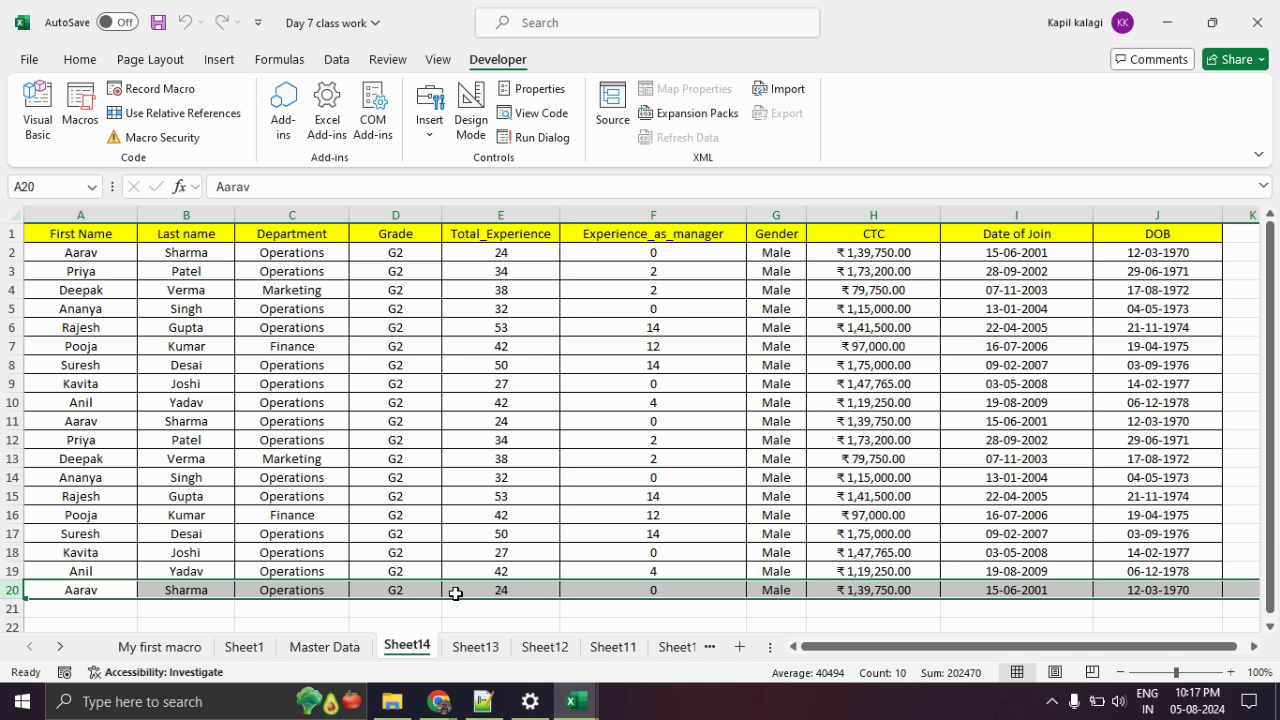
scroll(423, 505, "down", 4)
left_click_drag(132, 388, 148, 516)
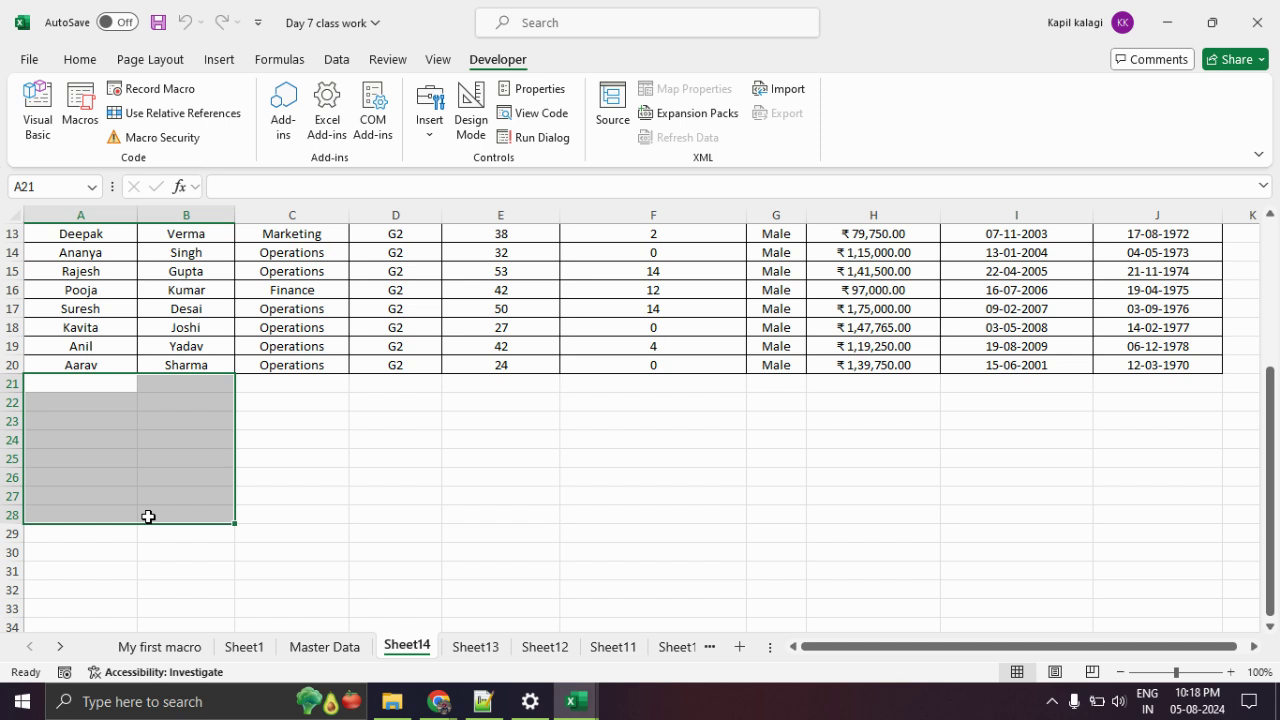
Select the table columns on Sheet14, then select A1:A28 on Master Data.
scroll(116, 482, "up", 4)
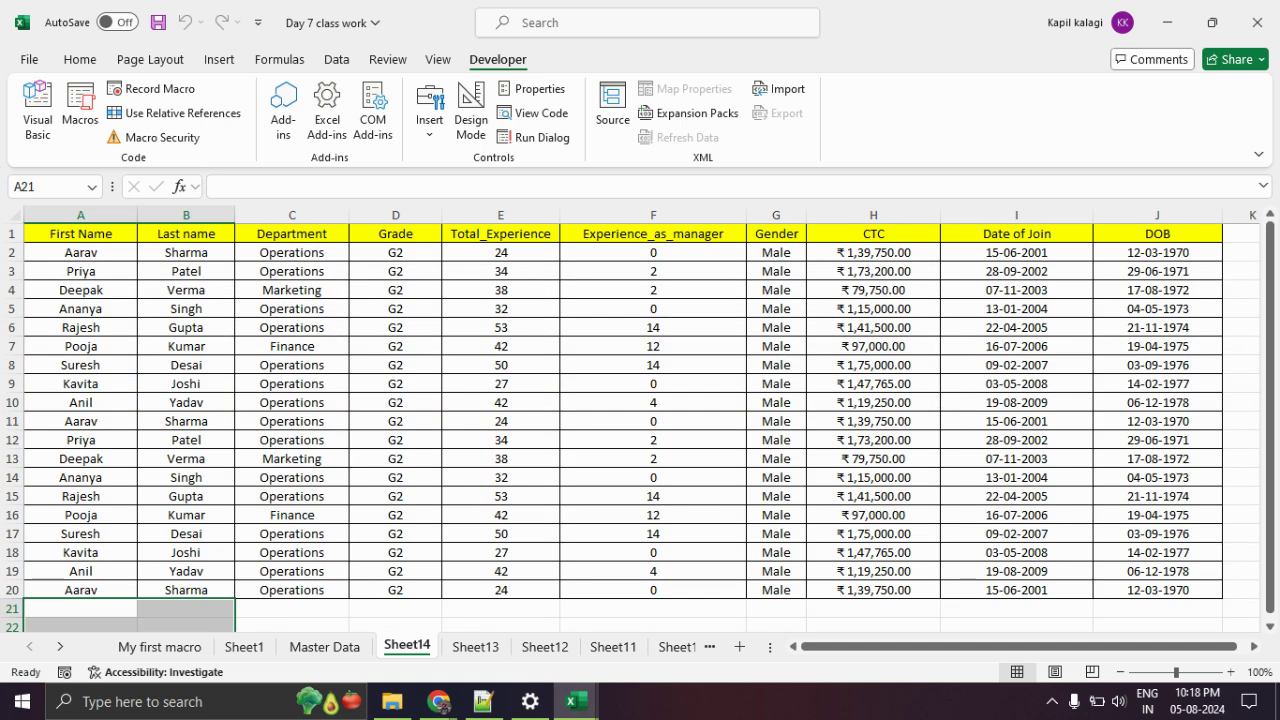
left_click_drag(112, 258, 157, 572)
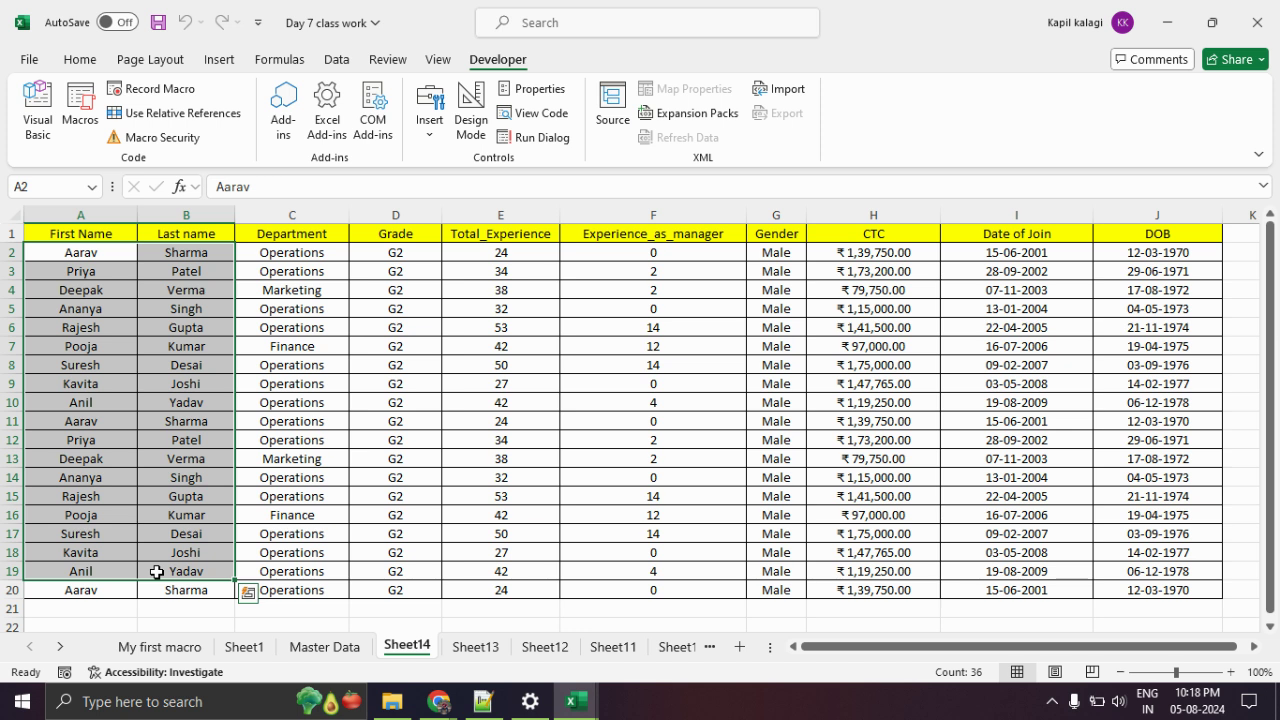
left_click(184, 421)
left_click_drag(120, 232, 569, 600)
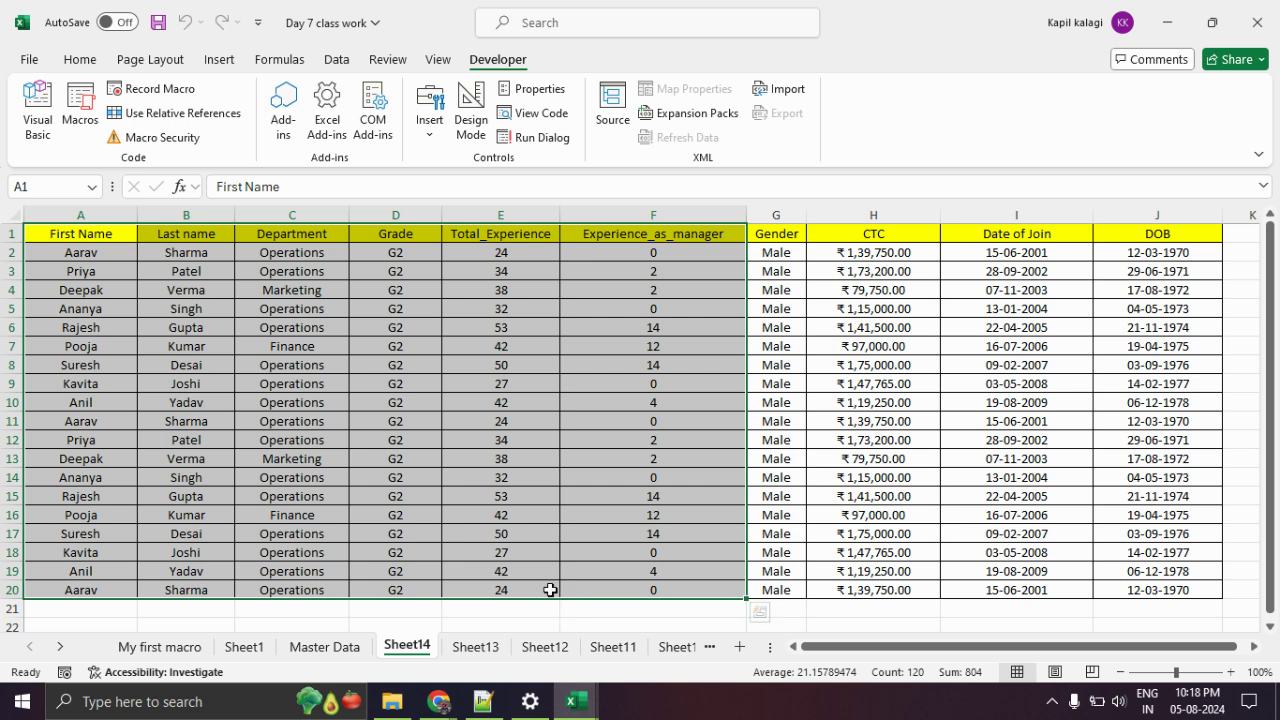
left_click(343, 652)
scroll(199, 413, "up", 3)
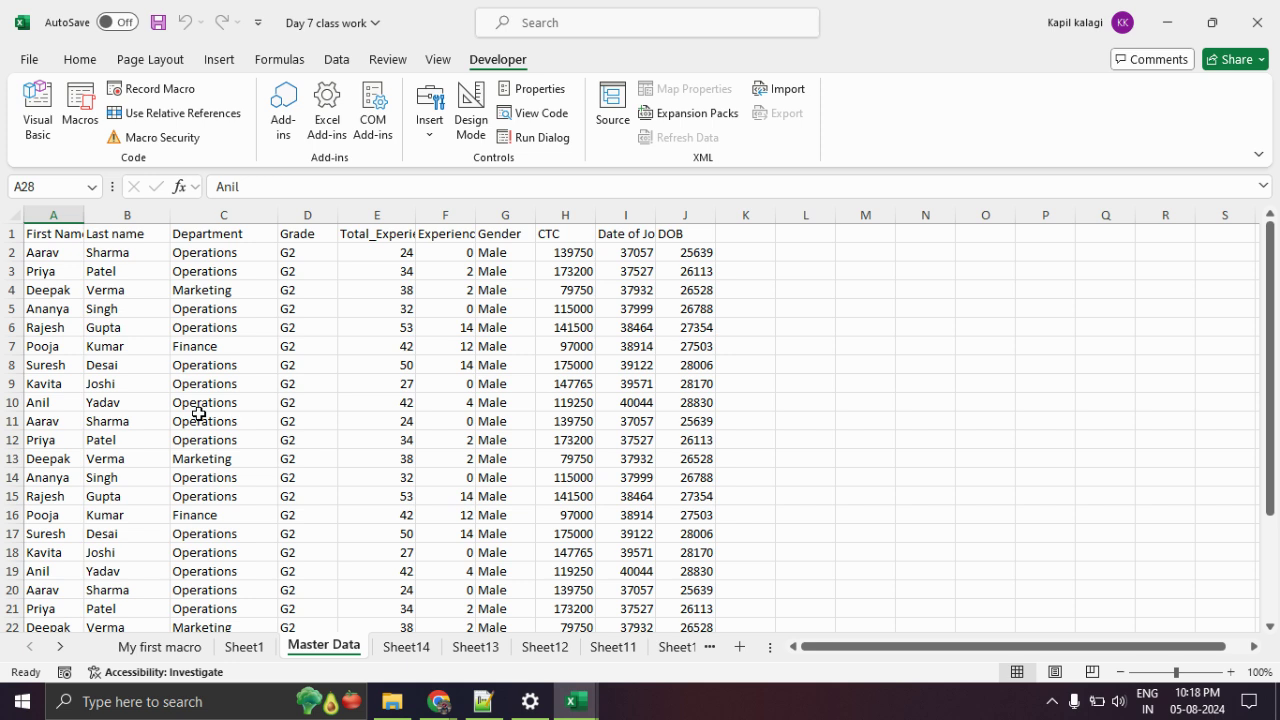
left_click(63, 232)
left_click_drag(63, 232, 700, 618)
Record a new macro named datacl with shortcut Ctrl+r, stored in This Workbook.
scroll(670, 603, "up", 2)
left_click(866, 478)
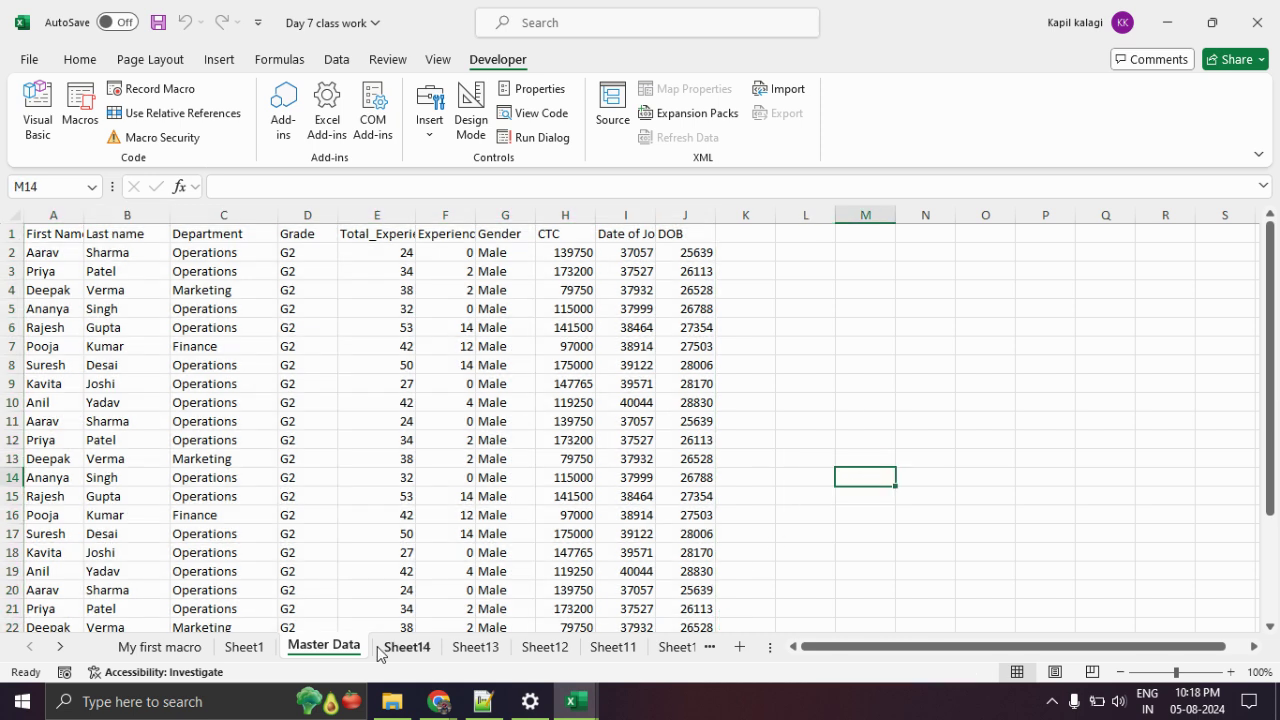
scroll(350, 528, "down", 4)
scroll(334, 514, "up", 4)
left_click(180, 95)
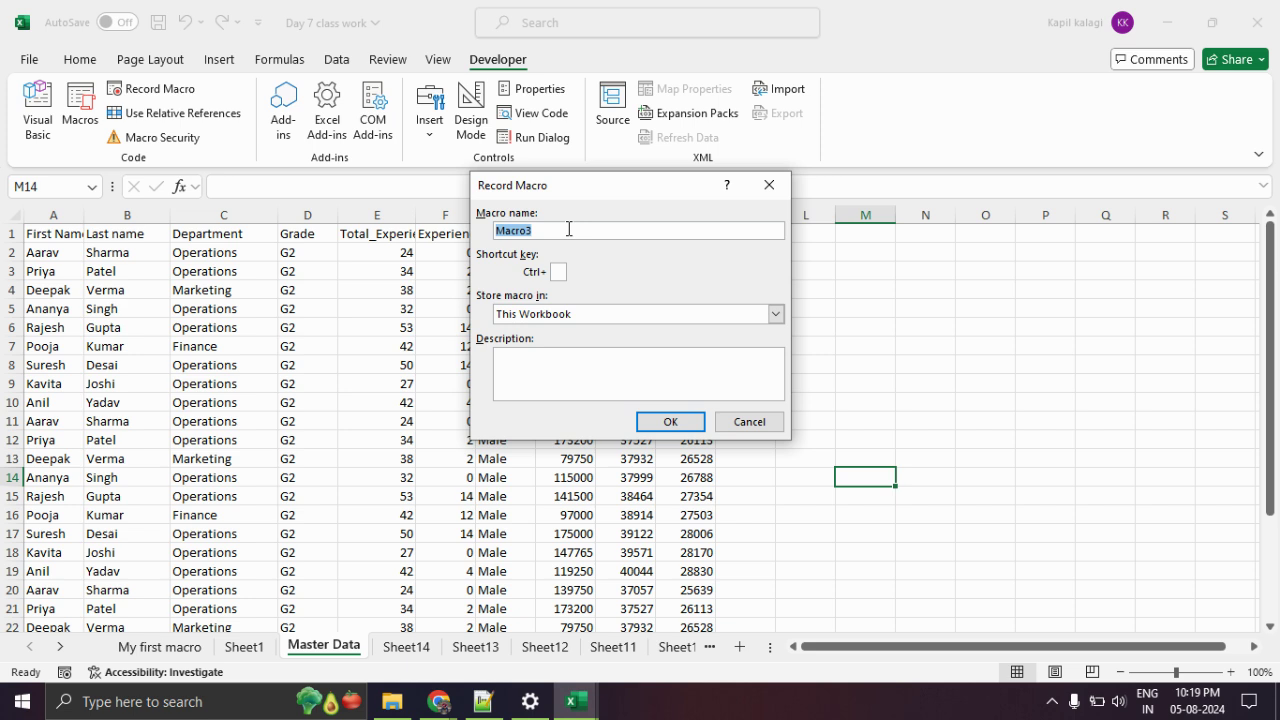
type("datacleaning2")
left_click(558, 272)
type("r")
left_click(666, 421)
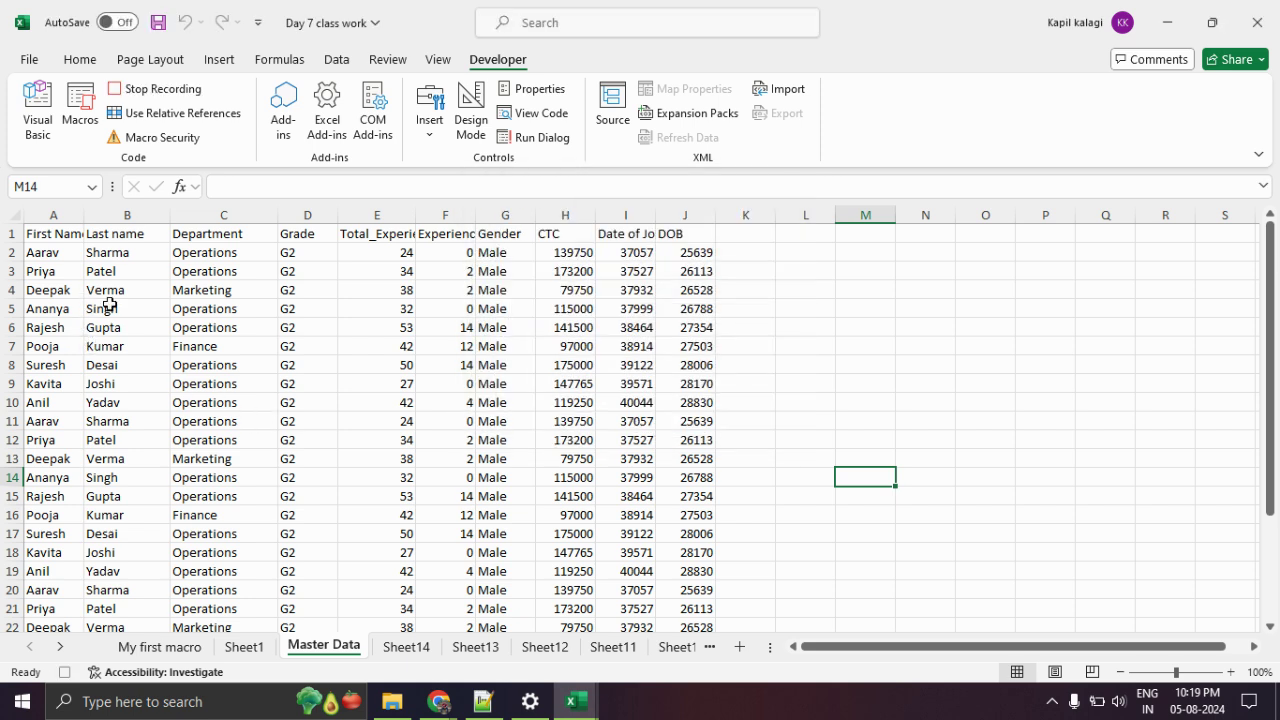
Copy the Master Data table A1:J28 and paste it into a new Sheet15.
left_click(61, 236)
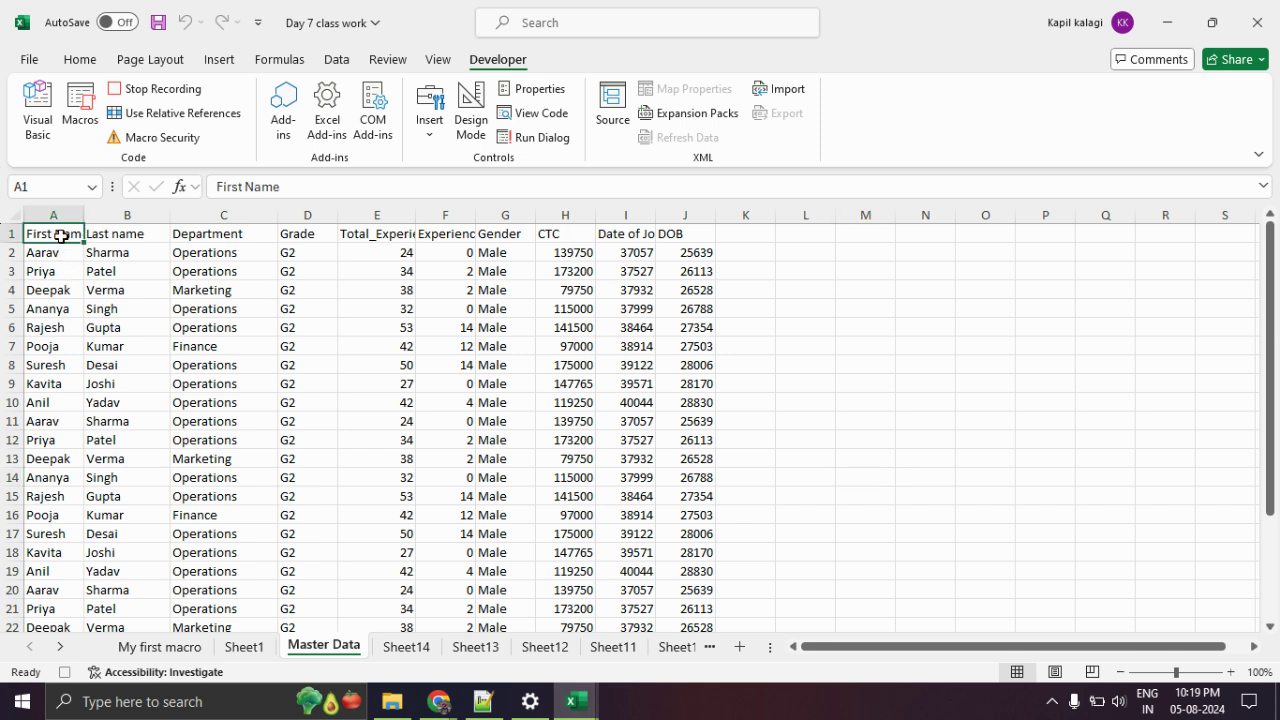
key("ctrl+shift+Down")
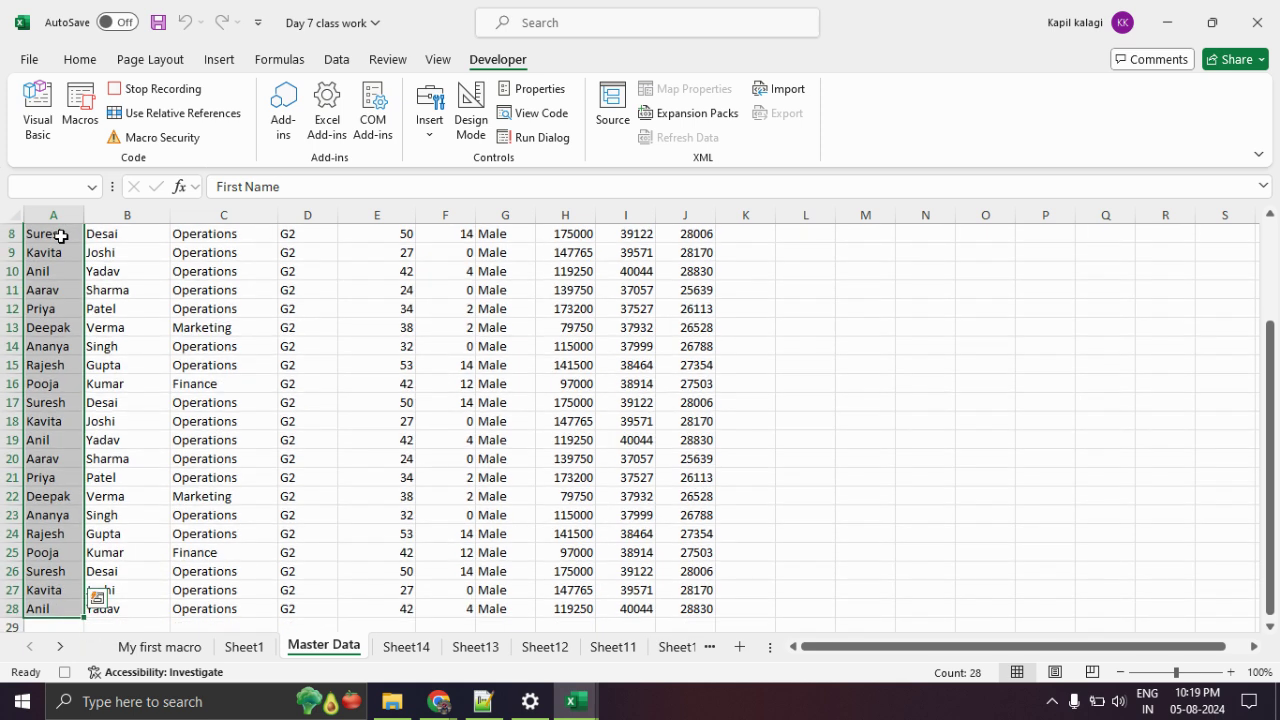
key("ctrl+shift+Right")
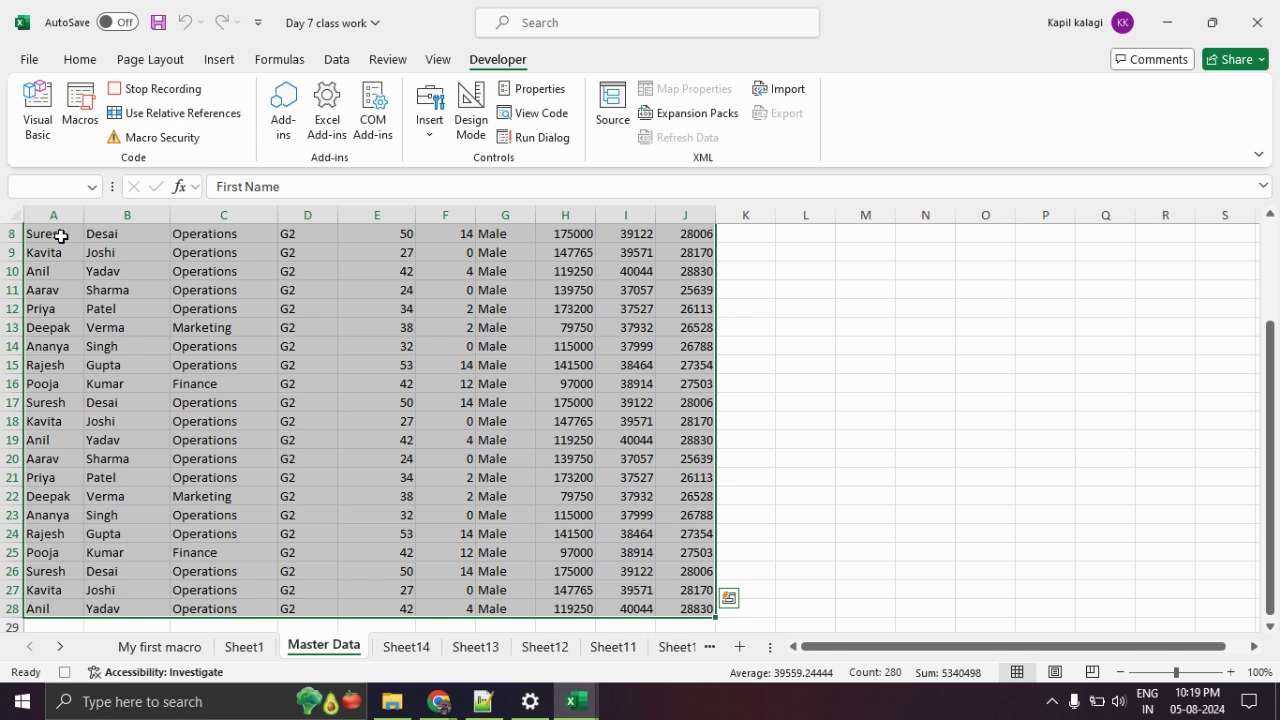
key("ctrl+c")
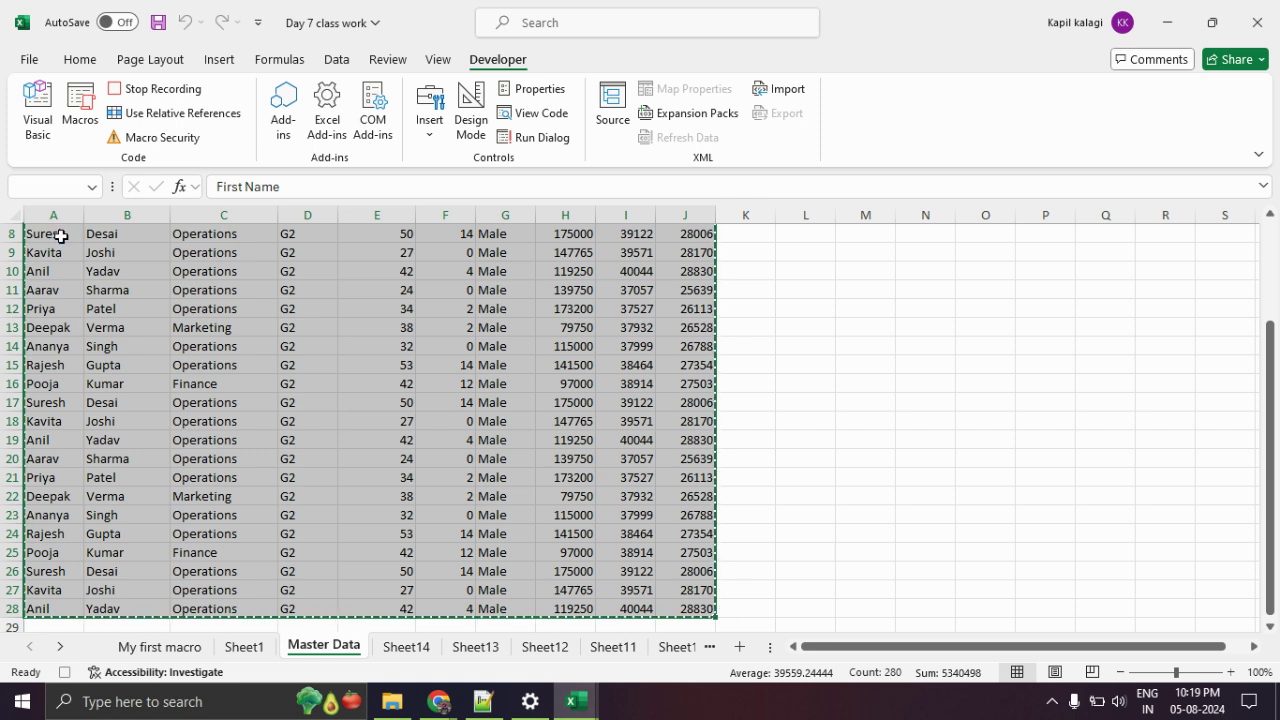
left_click(740, 647)
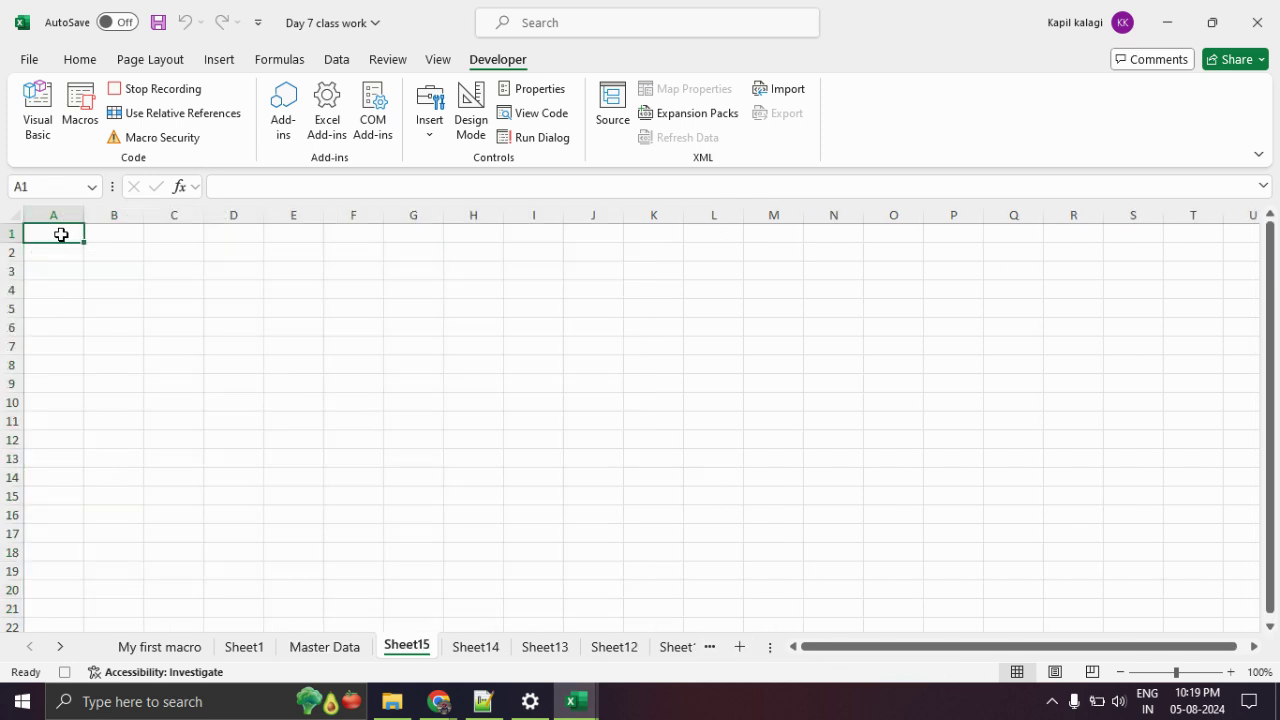
key("ctrl+v")
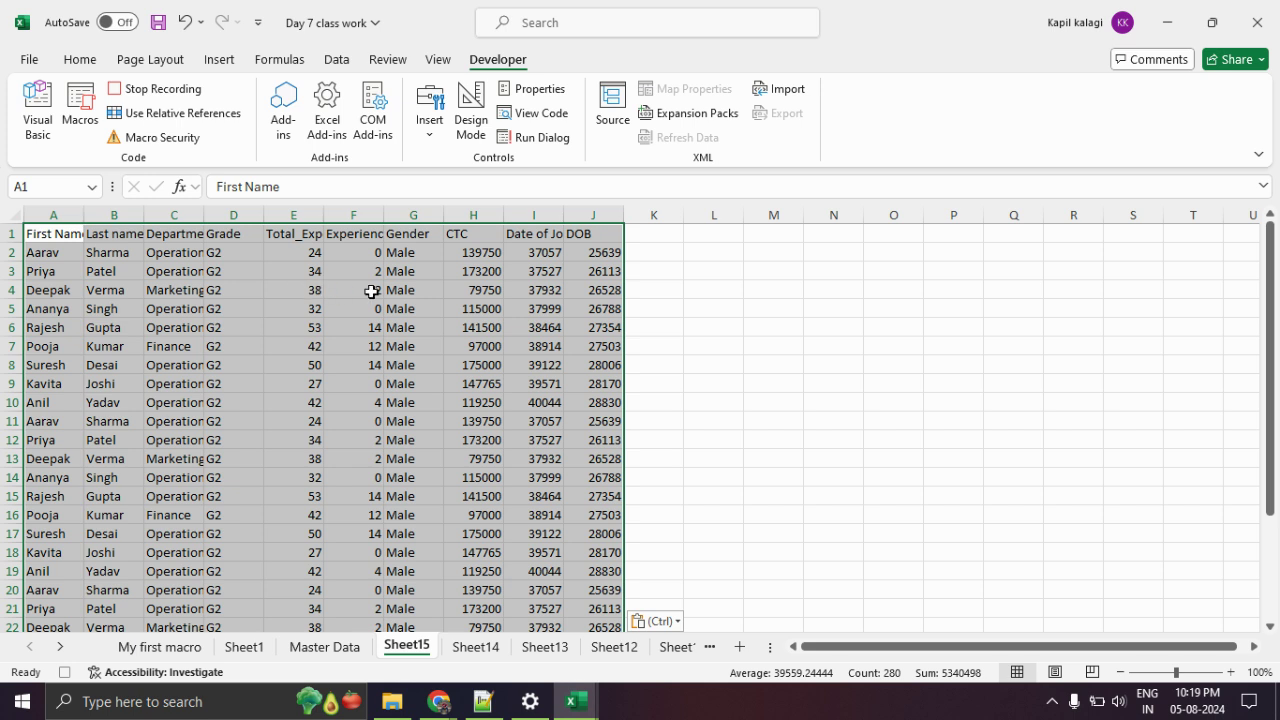
Widen columns F and J and the Date of Join column, and give columns H and I equal width.
left_click_drag(383, 215, 437, 215)
left_click_drag(614, 215, 770, 214)
left_click(595, 233)
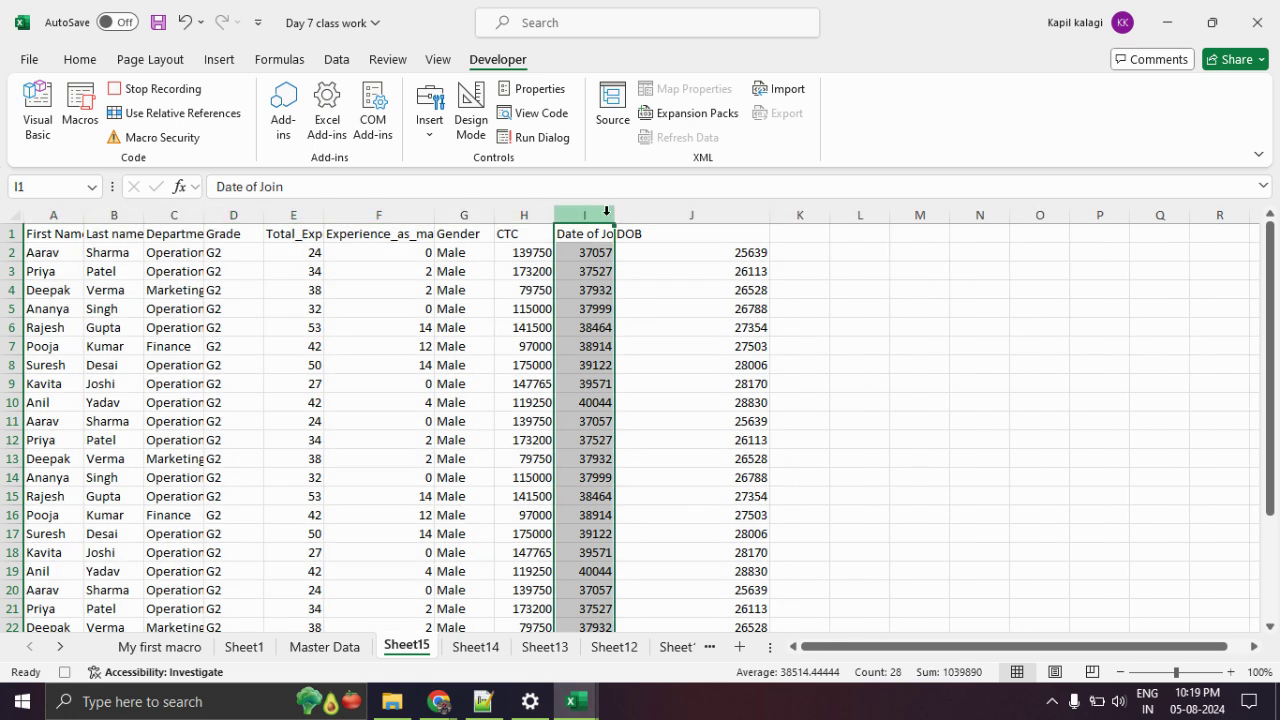
left_click(688, 238)
left_click_drag(614, 215, 703, 214)
left_click_drag(530, 214, 634, 215)
left_click_drag(434, 214, 444, 214)
Widen columns E, C, B and A to fit their headers, then narrow Date of Join slightly.
left_click_drag(324, 214, 412, 214)
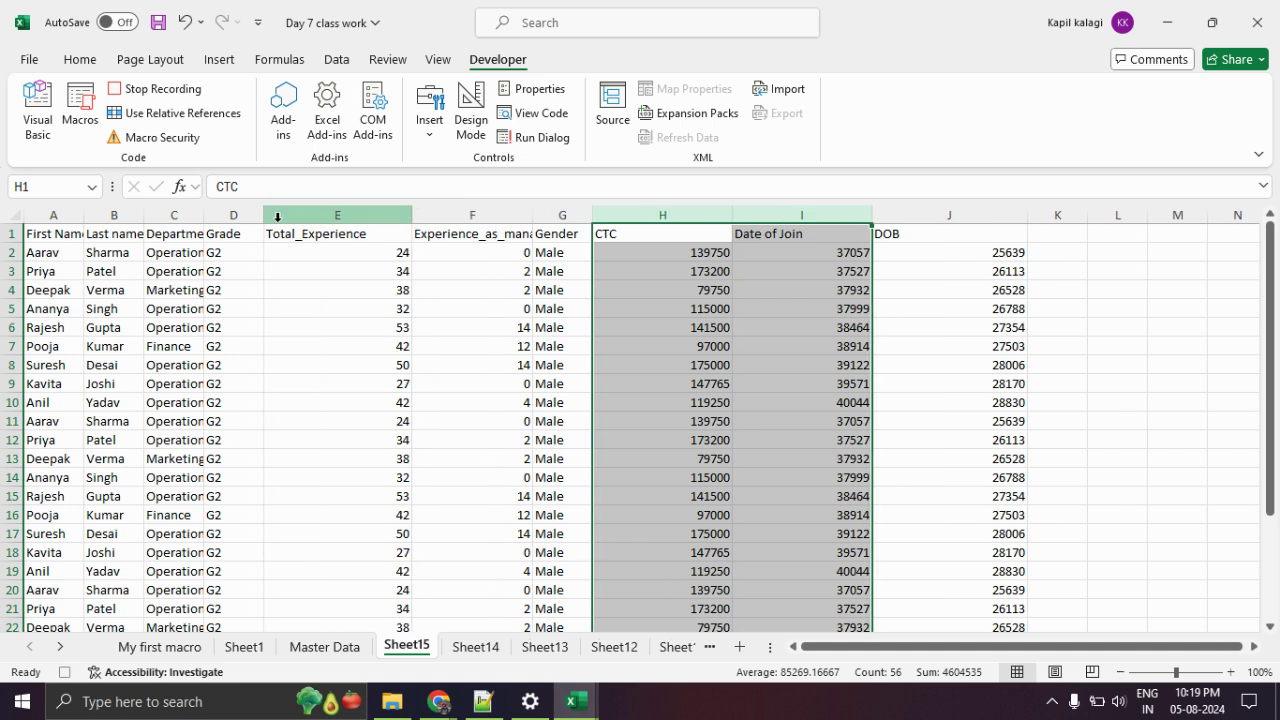
left_click_drag(205, 214, 284, 214)
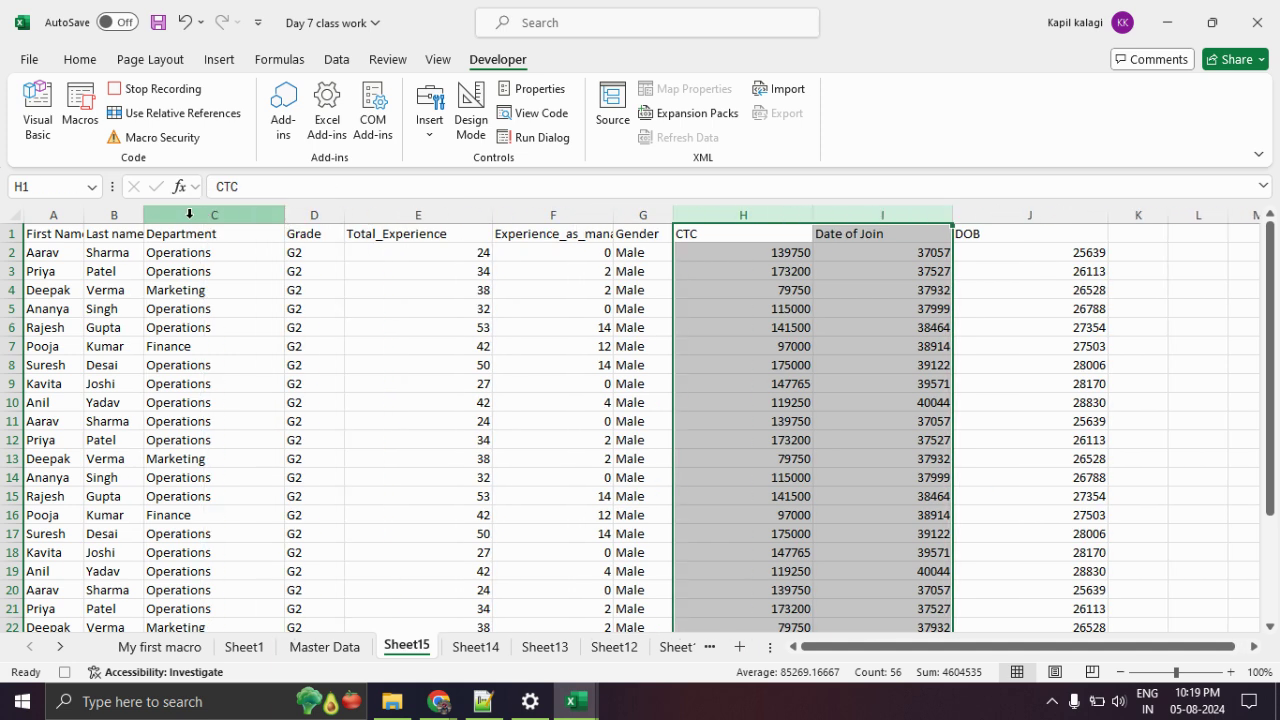
left_click_drag(141, 214, 264, 214)
left_click_drag(87, 214, 147, 217)
left_click(927, 308)
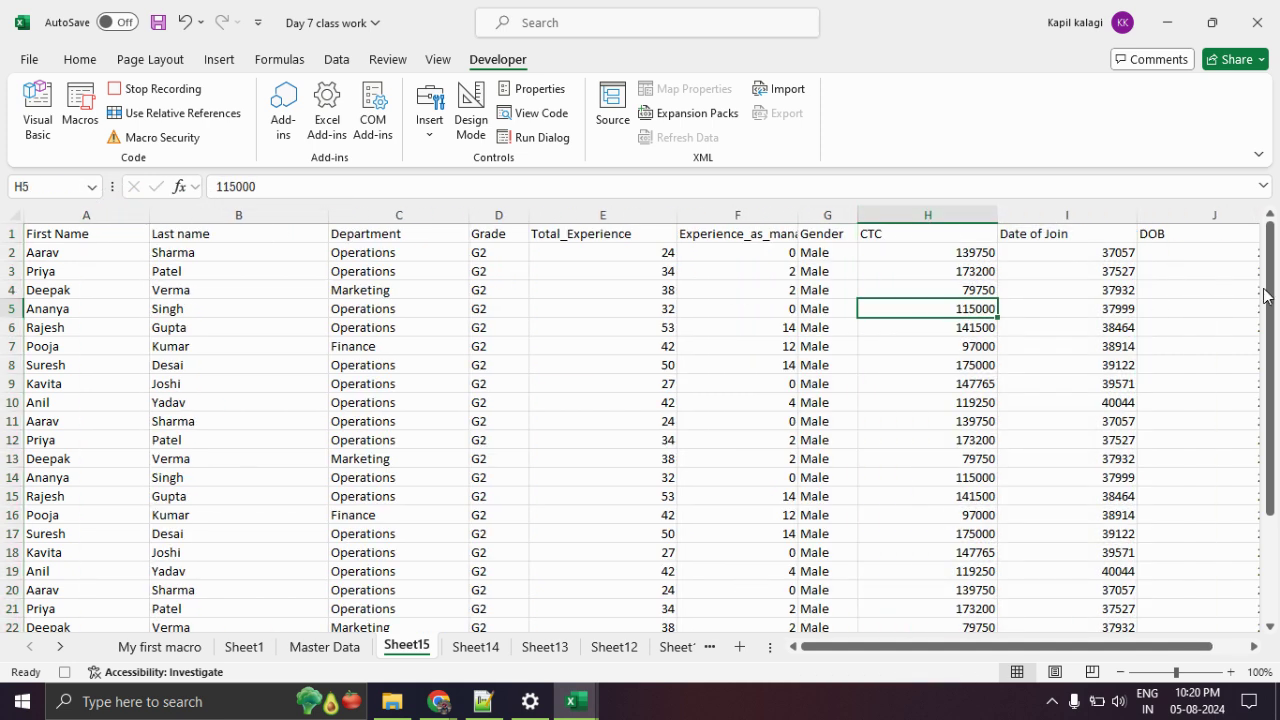
left_click_drag(1137, 215, 1090, 218)
left_click(1197, 264)
scroll(1135, 262, "down", 8)
scroll(1138, 263, "up", 8)
left_click(1150, 247)
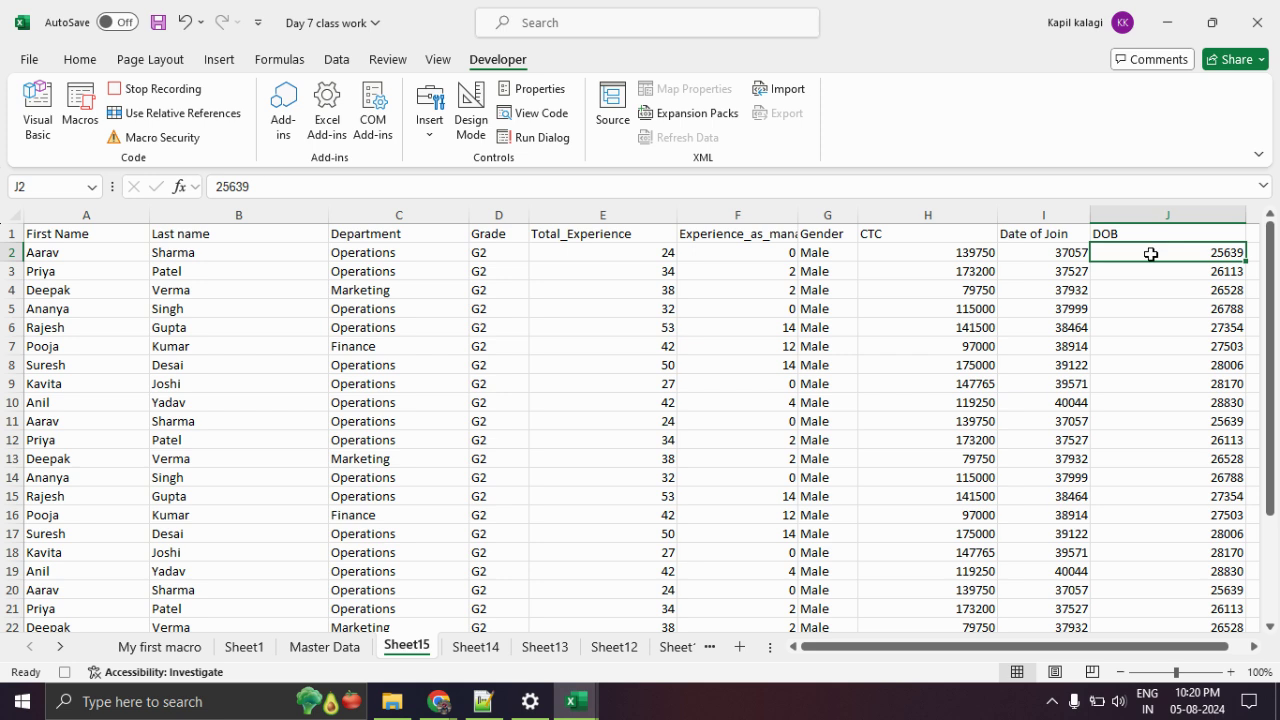
Format the DOB values in J2:J28 as dates.
key("ctrl+shift+Down")
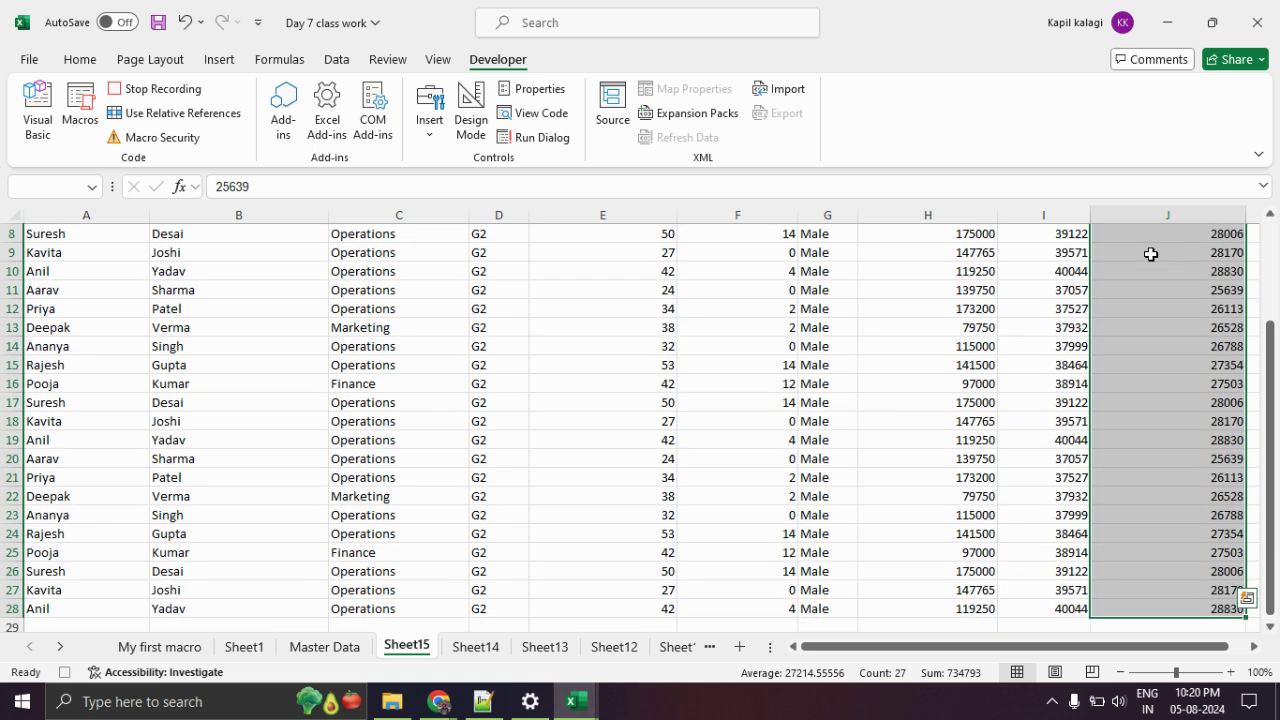
right_click(1179, 324)
left_click(1103, 532)
left_click_drag(866, 238, 495, 91)
left_click(815, 511)
Format the Date of Join values in I2:I28 as dates.
left_click(1047, 254)
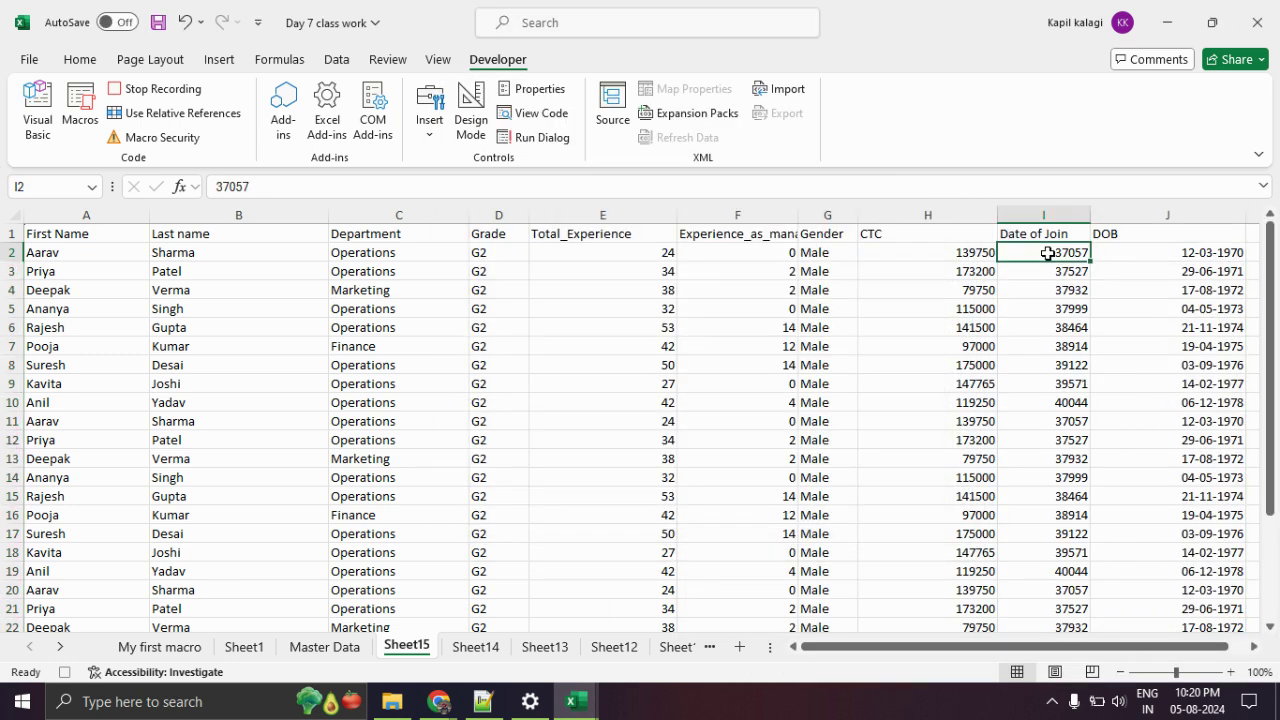
key("ctrl+shift+Down")
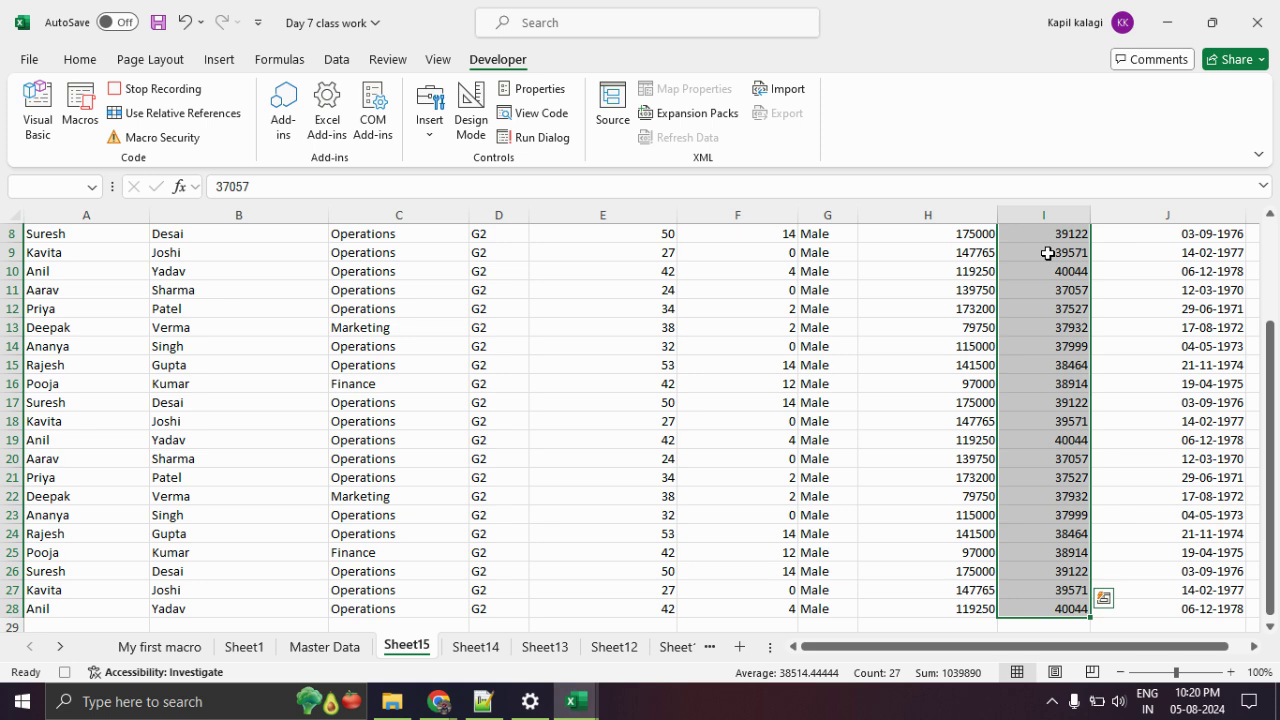
right_click(1047, 254)
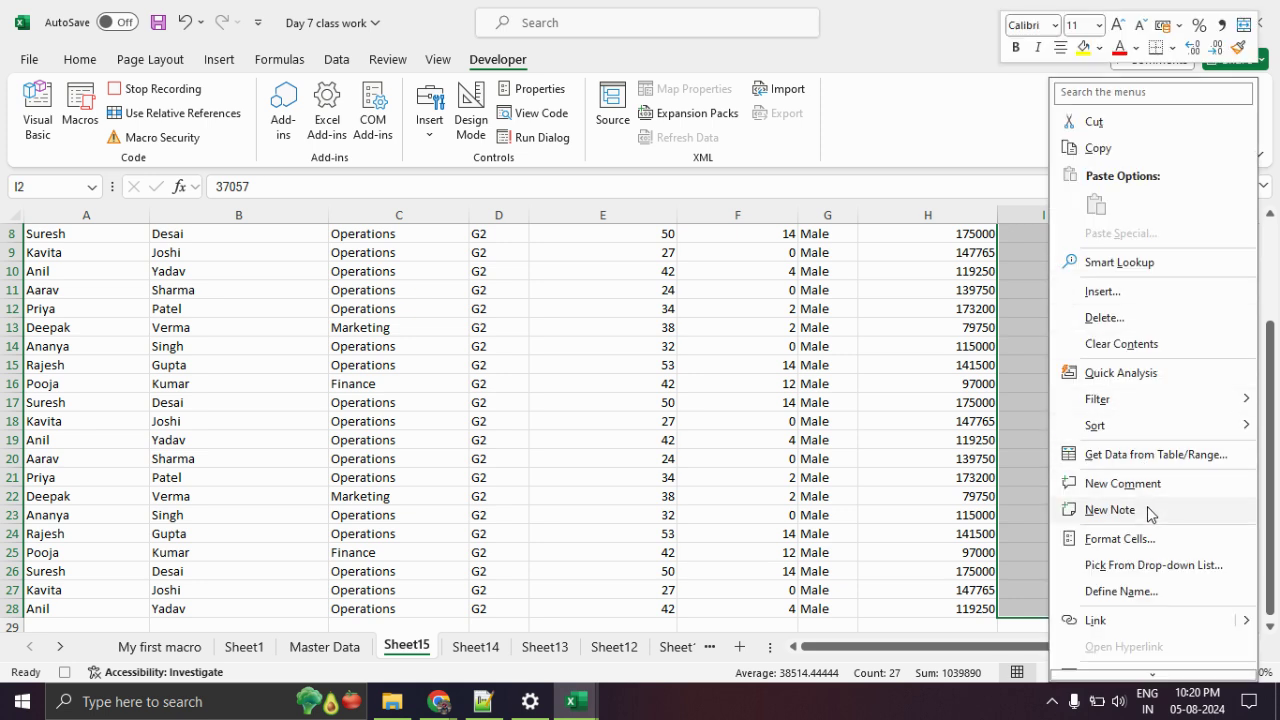
left_click(1147, 540)
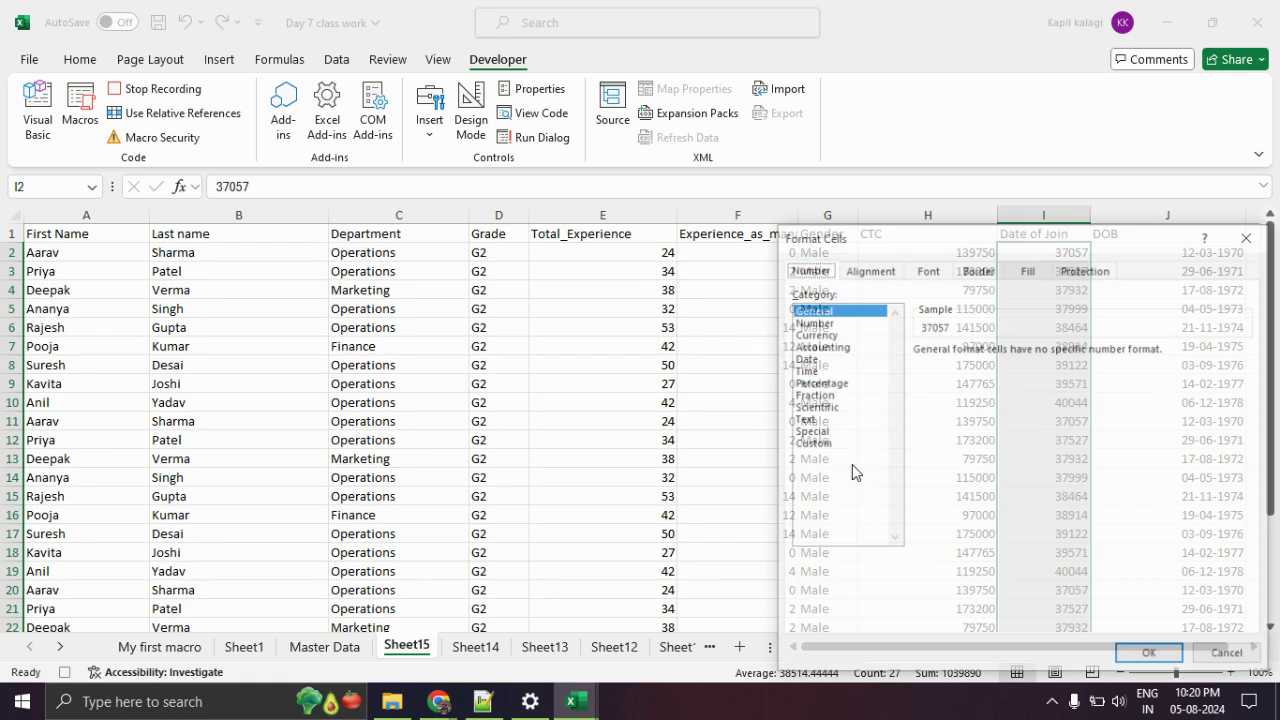
left_click(806, 358)
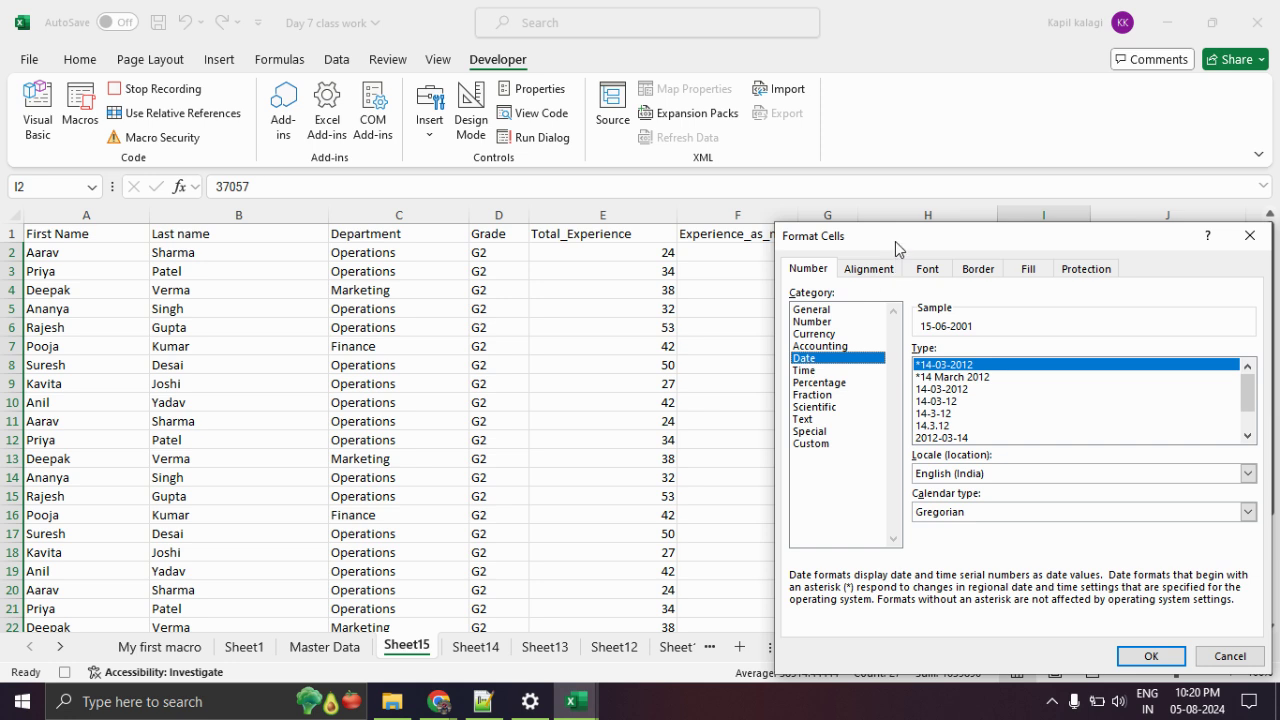
left_click_drag(895, 241, 381, 91)
left_click(626, 512)
Format the CTC values in H2:H28 as rupee currency and stop the macro recording.
left_click(940, 251)
left_click(940, 251)
key("ctrl+shift+Down")
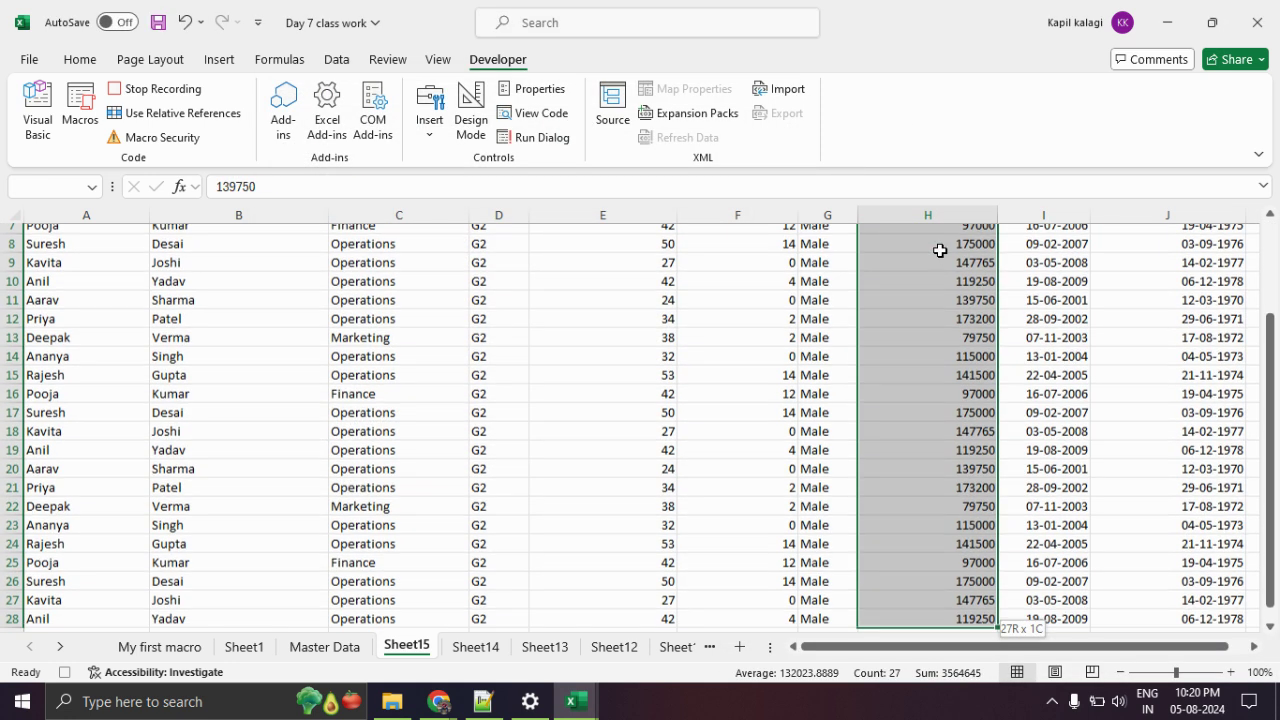
right_click(940, 251)
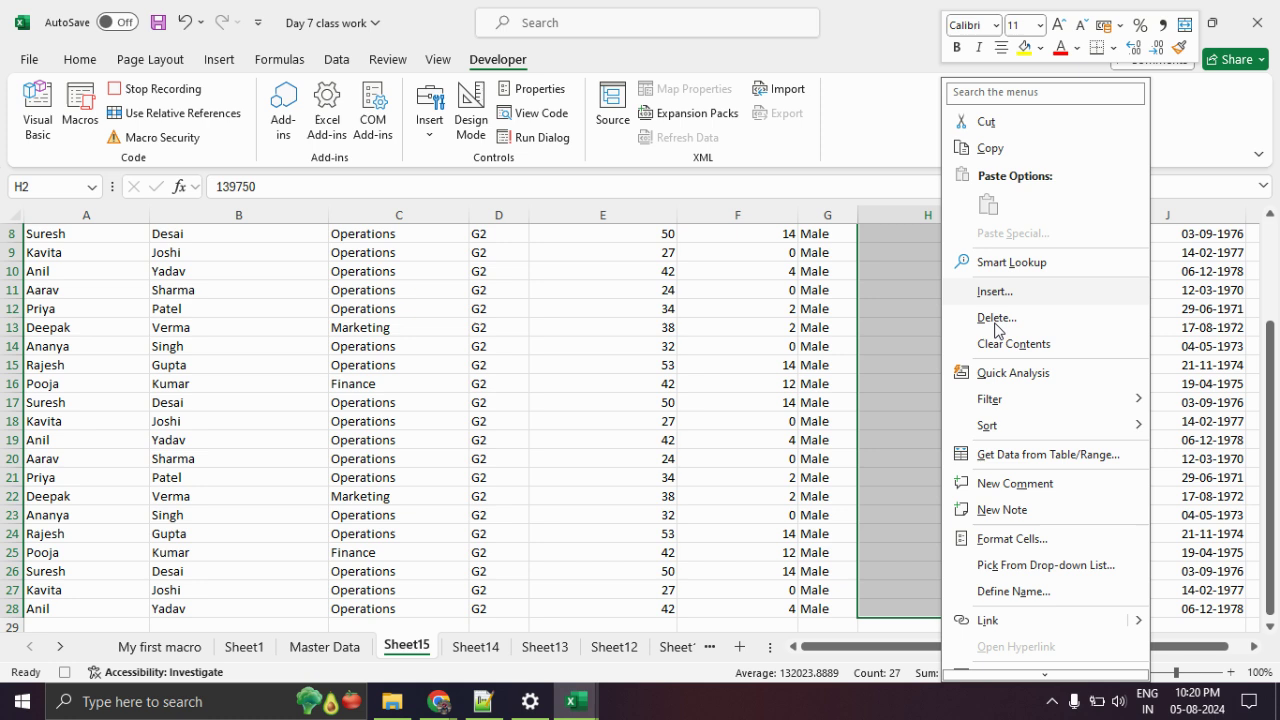
left_click(1012, 538)
left_click(816, 334)
left_click_drag(946, 238, 490, 95)
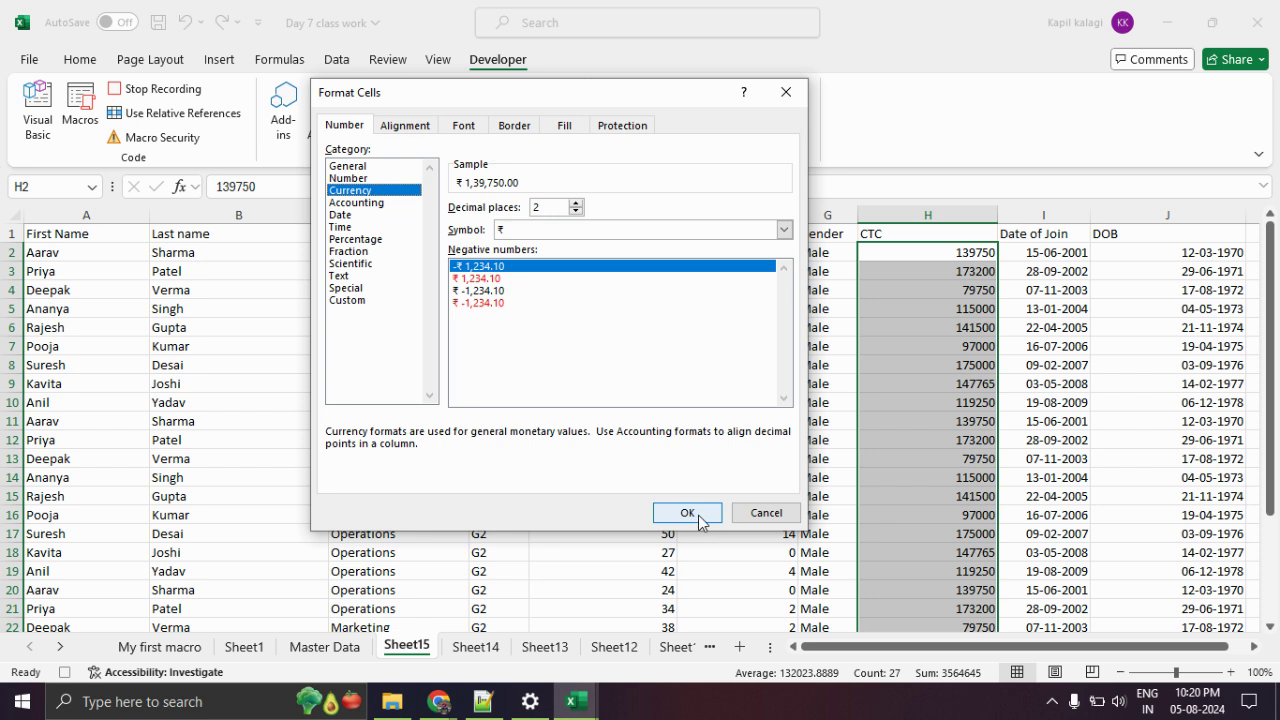
left_click(699, 518)
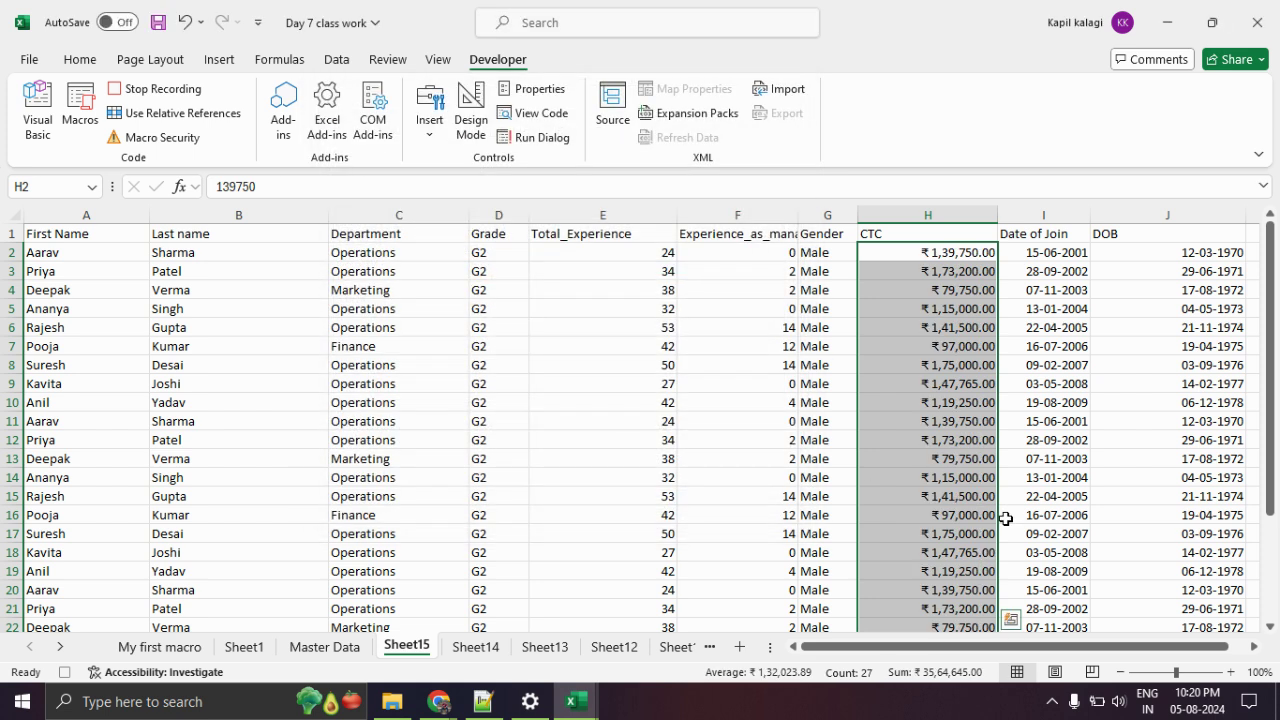
left_click(190, 92)
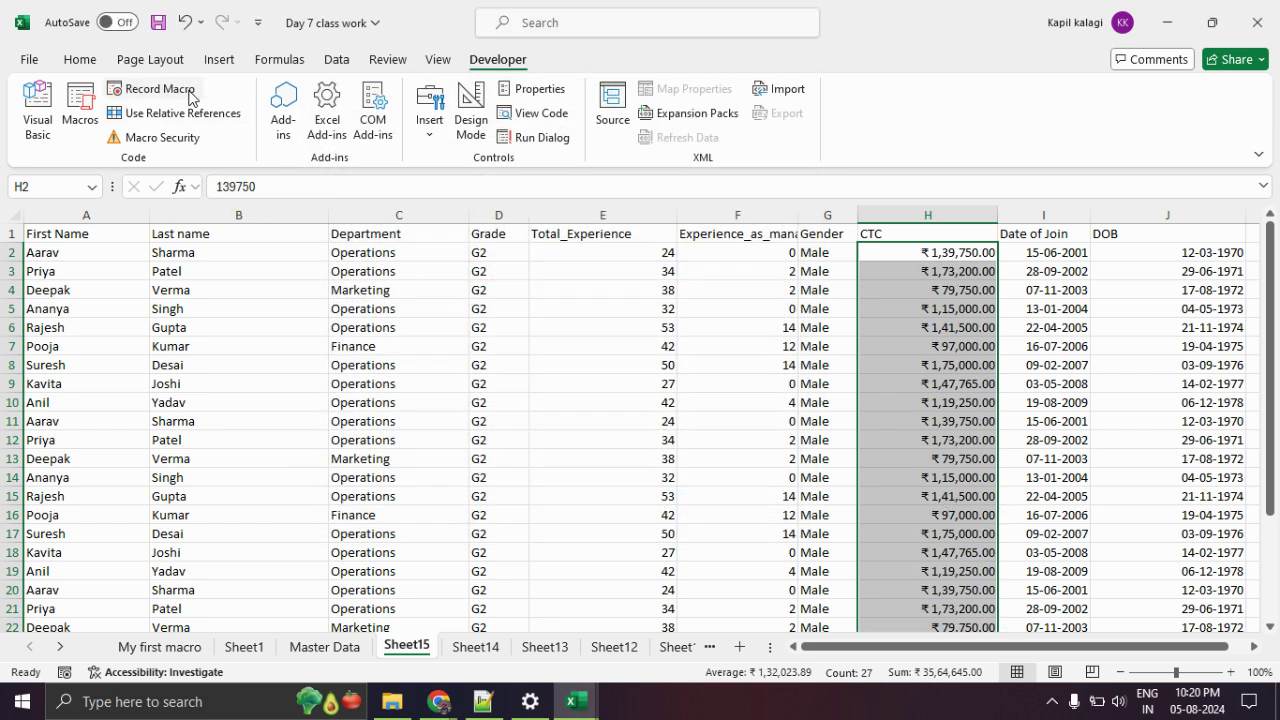
On the Master Data sheet, clear the contents of A26:N31, removing rows 26–28.
left_click(324, 647)
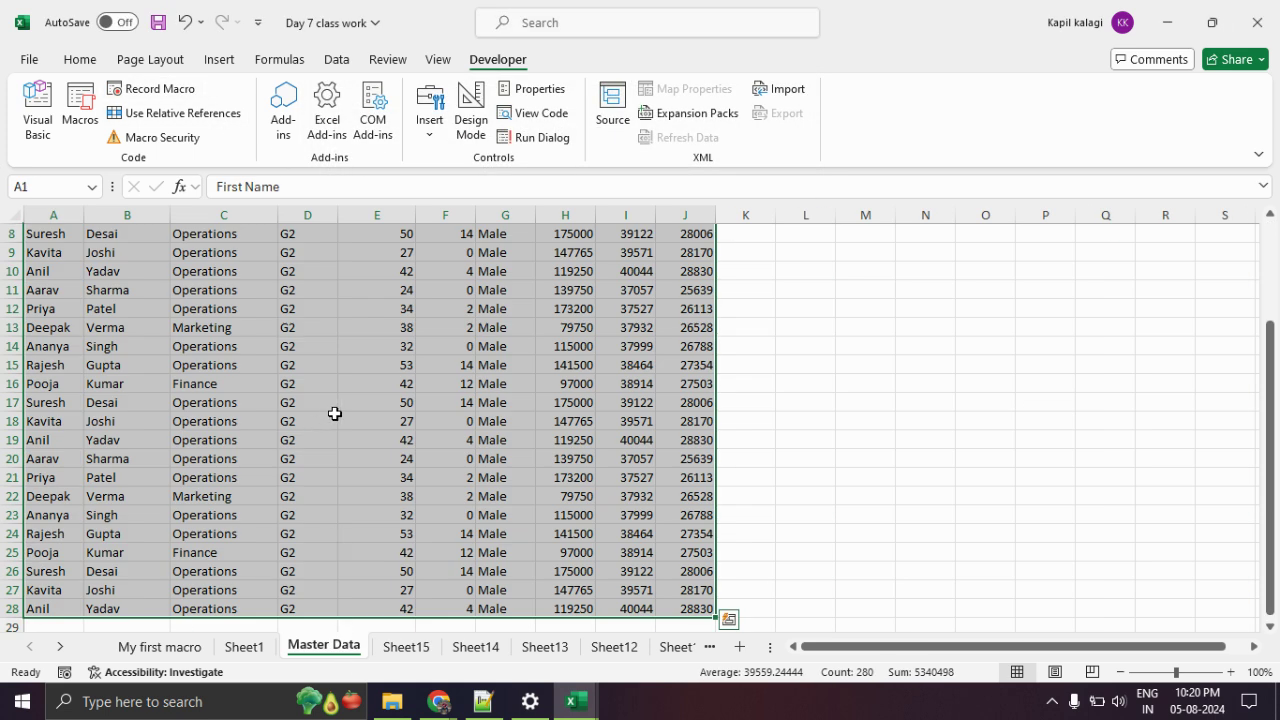
scroll(335, 413, "down", 3)
left_click(827, 454)
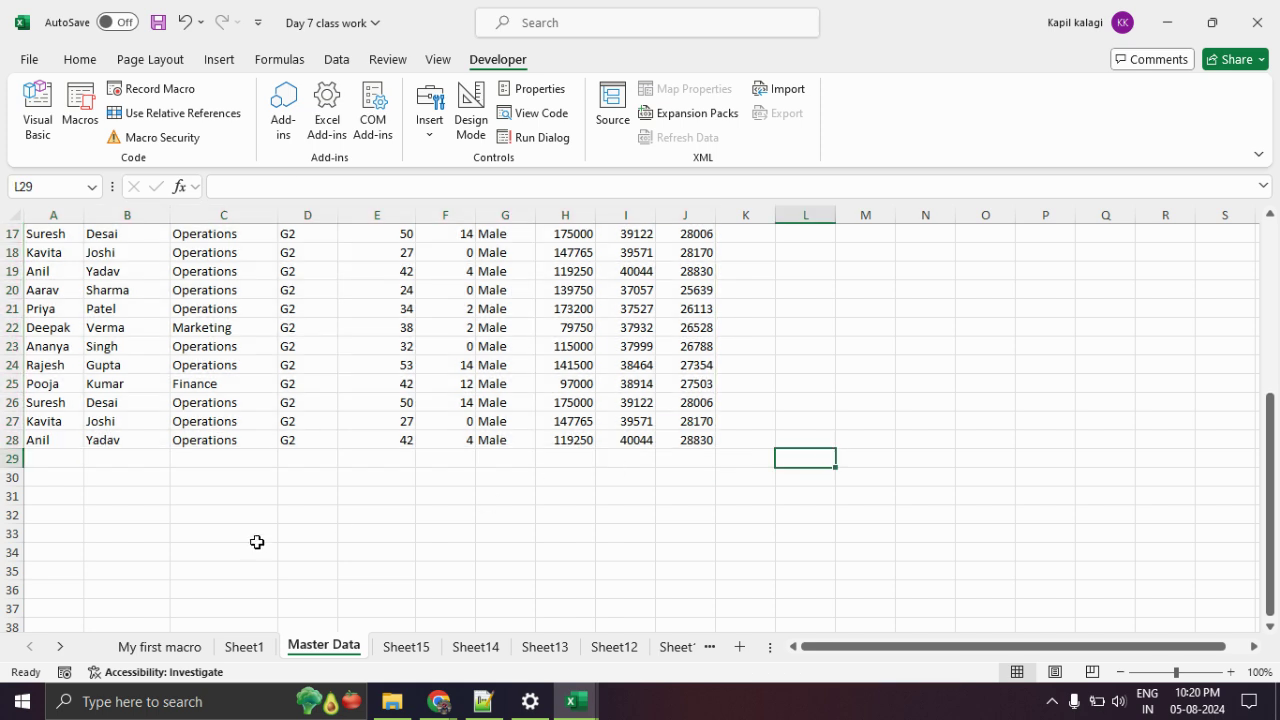
scroll(257, 540, "up", 2)
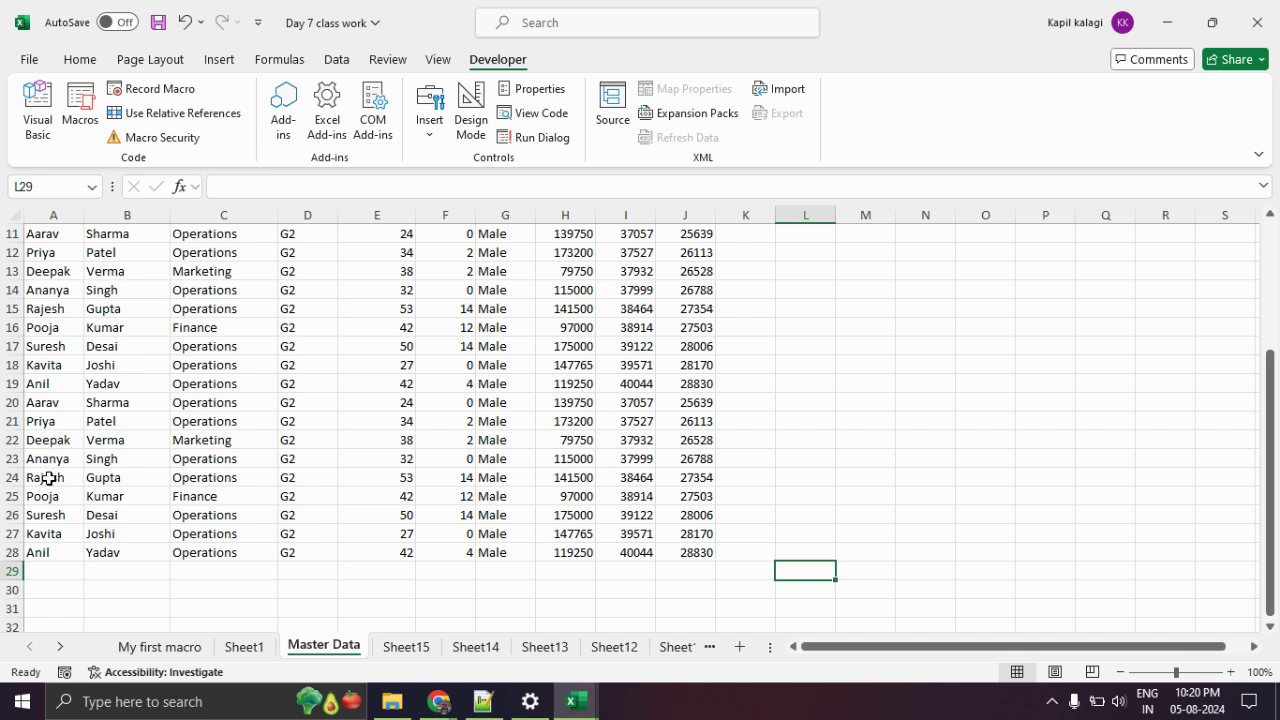
left_click_drag(45, 515, 950, 600)
key("Delete")
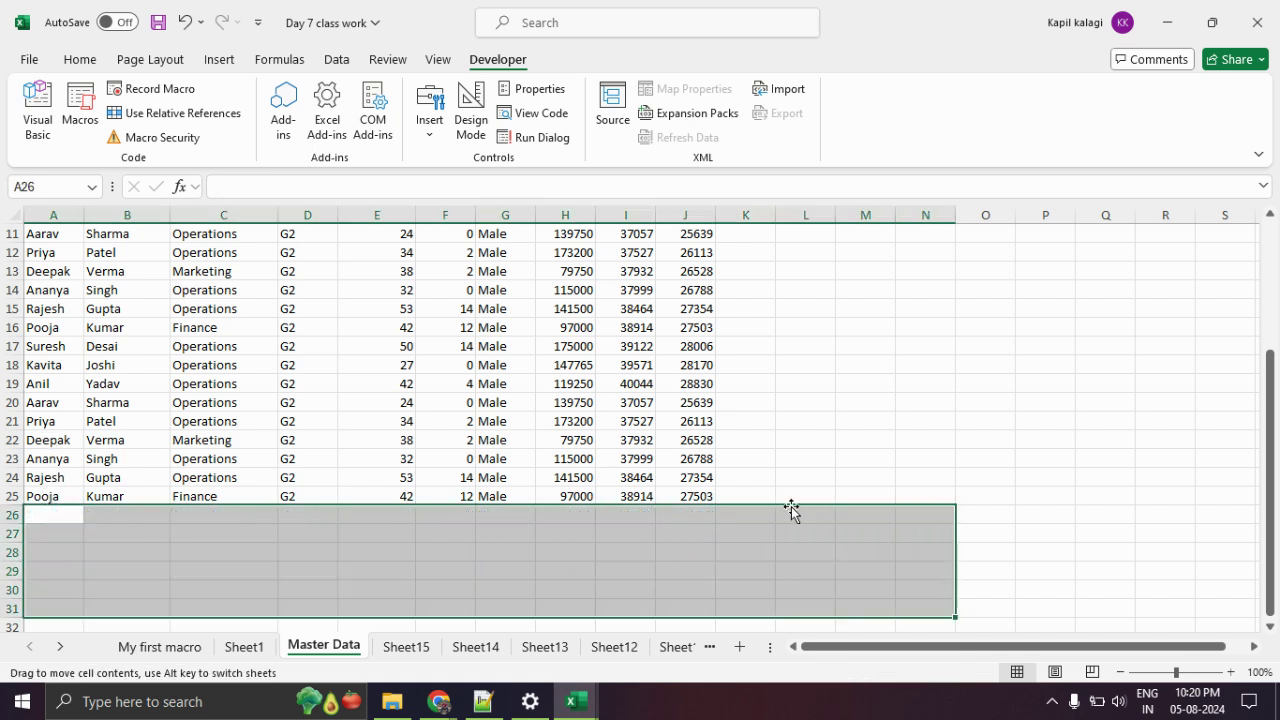
scroll(149, 540, "up", 4)
left_click(128, 440)
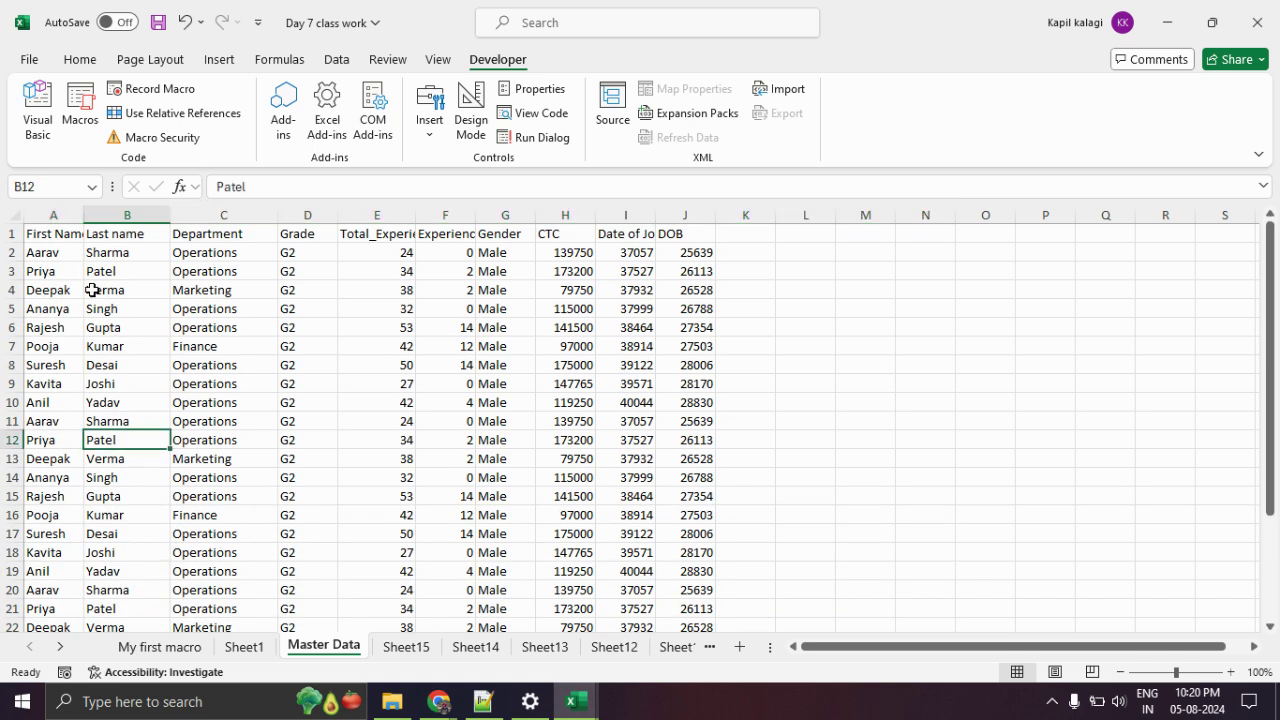
scroll(55, 256, "down", 5)
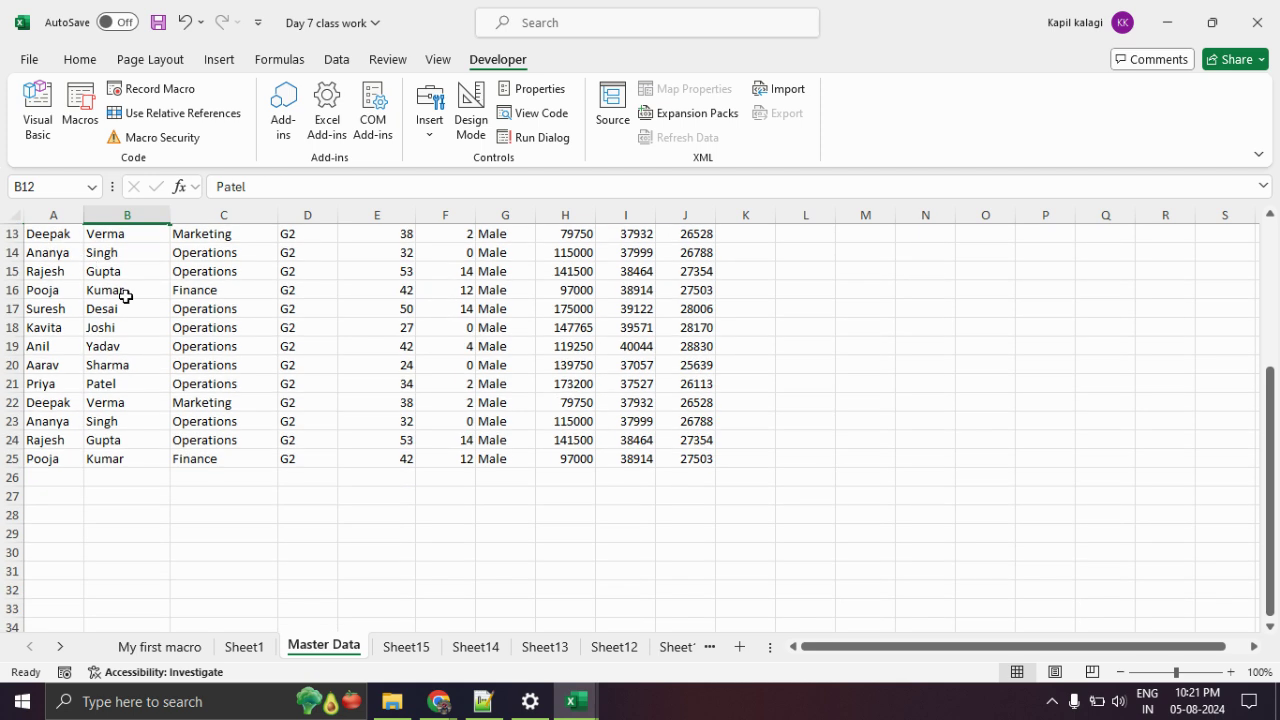
scroll(124, 293, "up", 5)
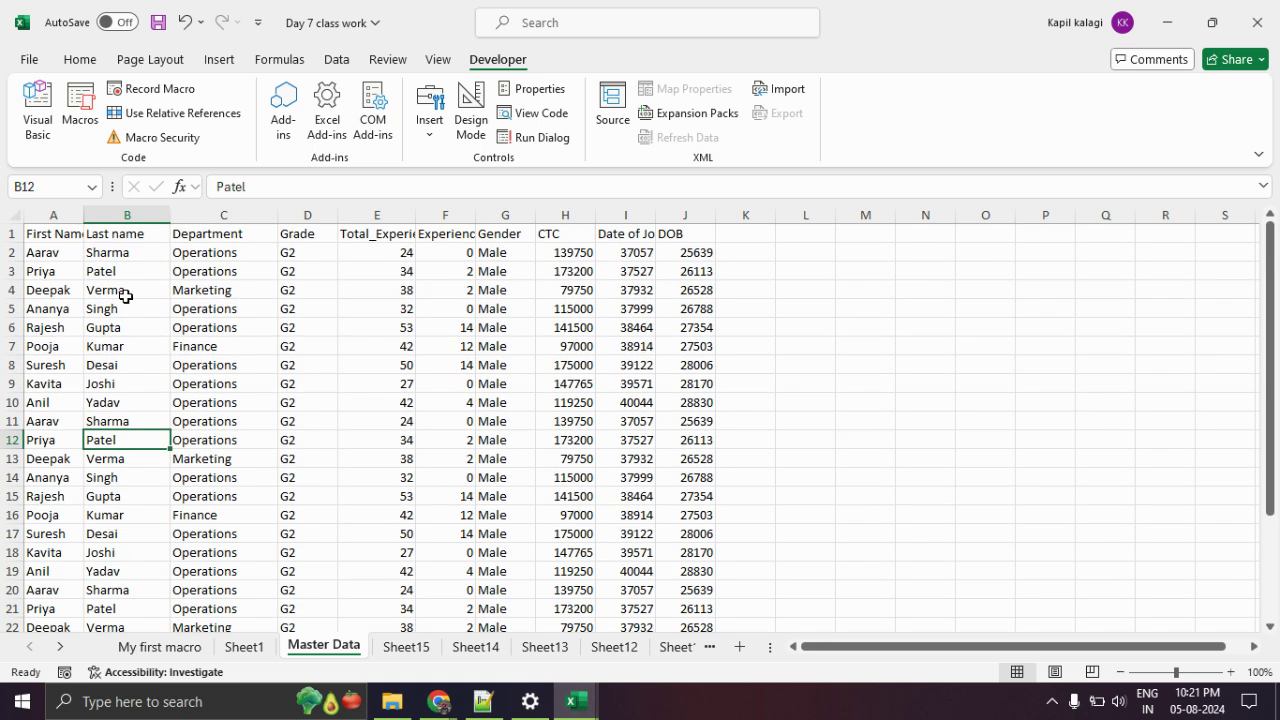
Run the datacleaning2 macro from the Macros list.
left_click(80, 110)
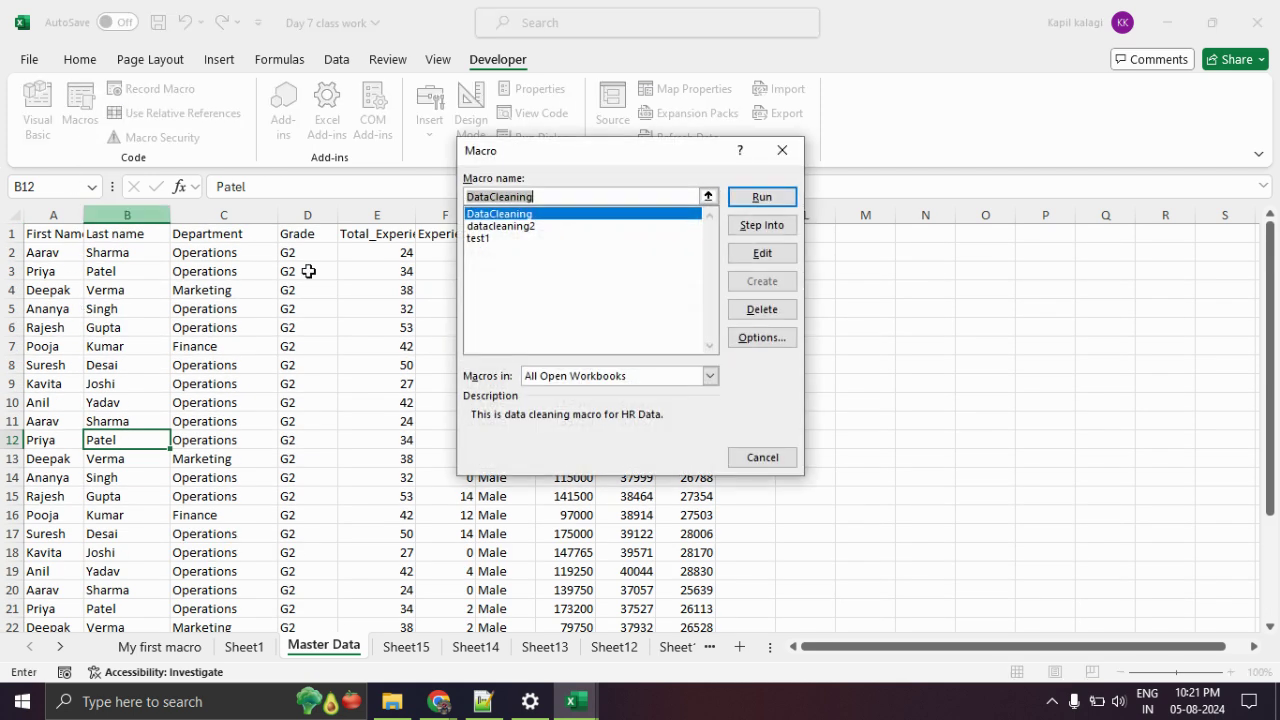
left_click(520, 228)
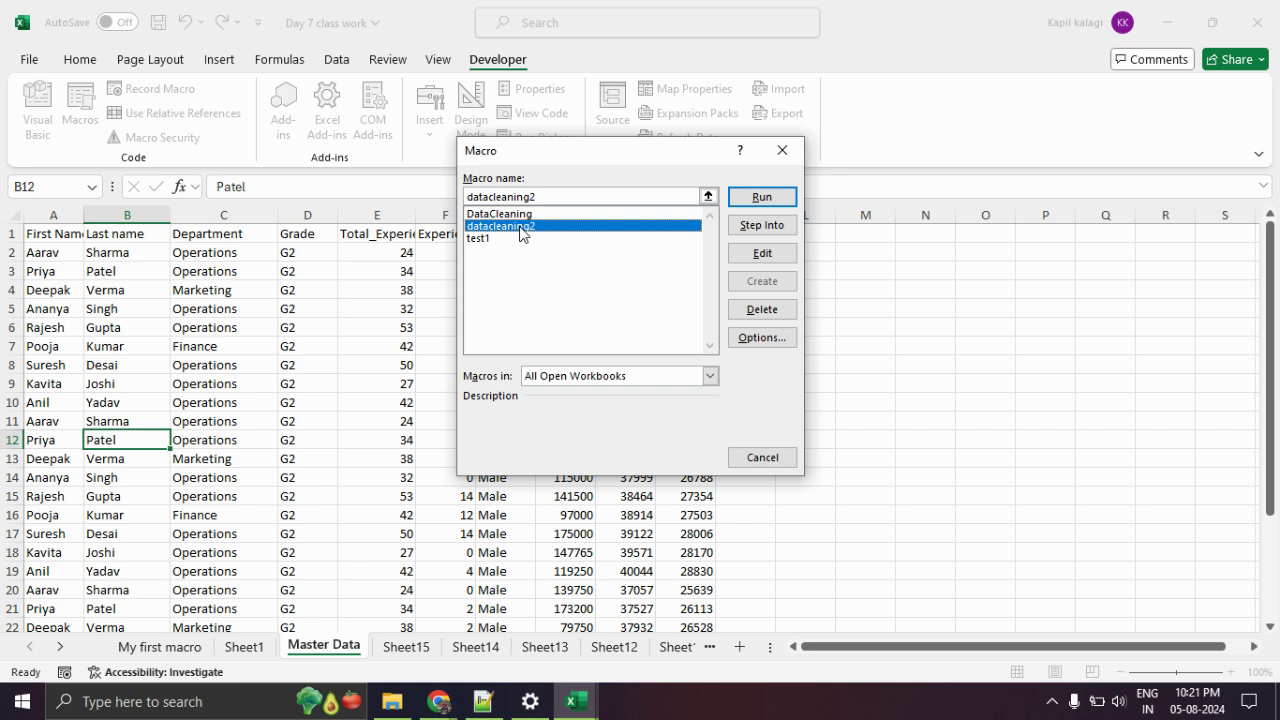
left_click(760, 197)
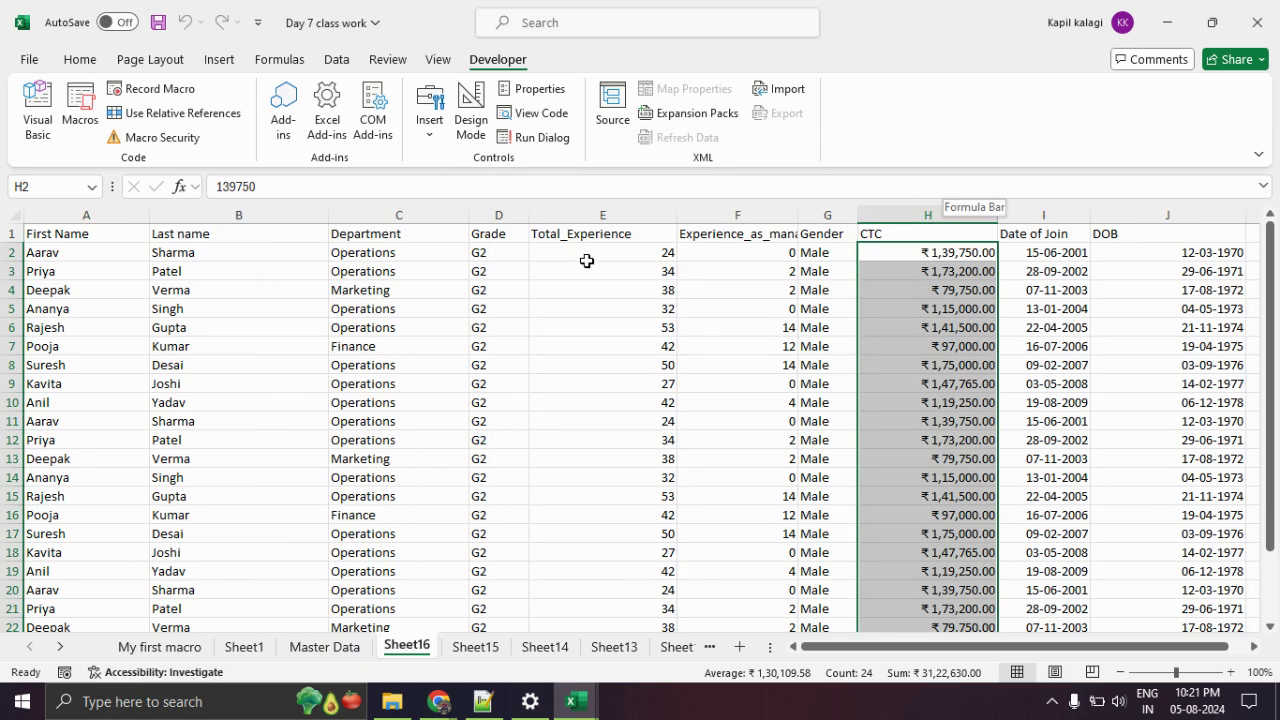
Check Sheet16's formatted CTC and date columns down to Pooja's row, then return to Master Data.
scroll(590, 265, "down", 4)
scroll(411, 451, "down", 1)
left_click(240, 421)
left_click(71, 400)
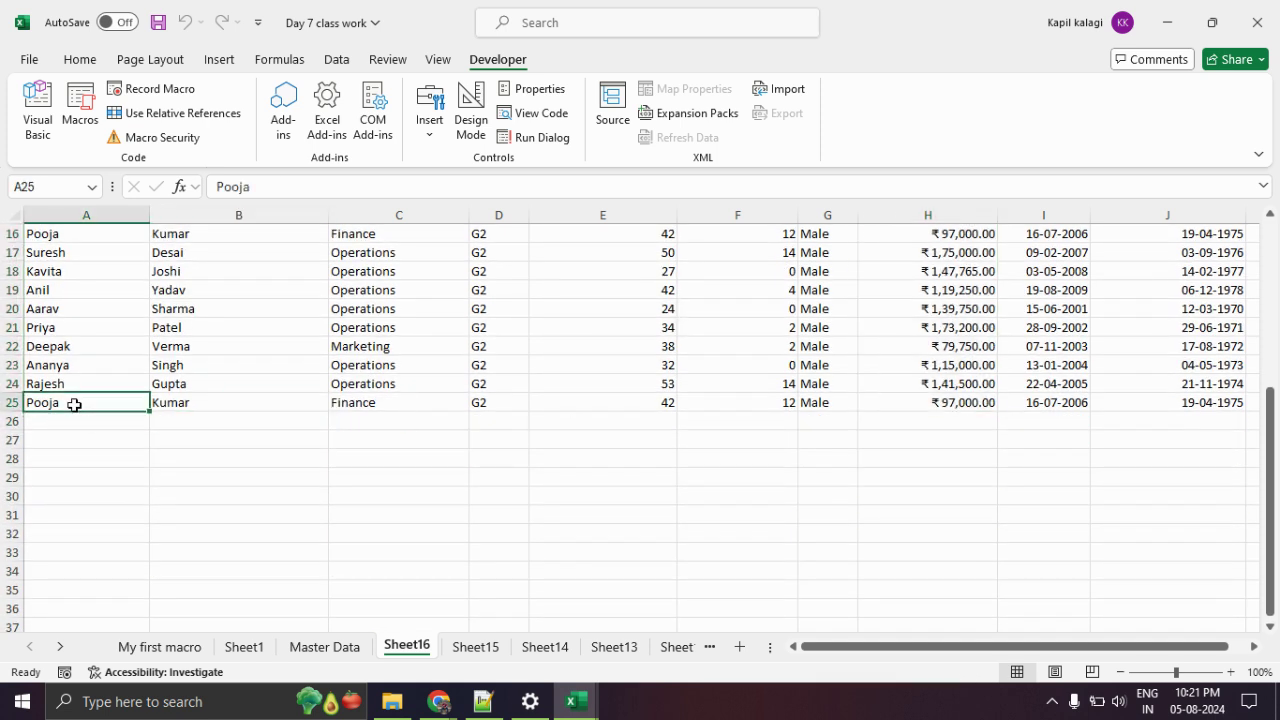
scroll(190, 463, "up", 5)
left_click_drag(978, 256, 1210, 668)
left_click(1086, 571)
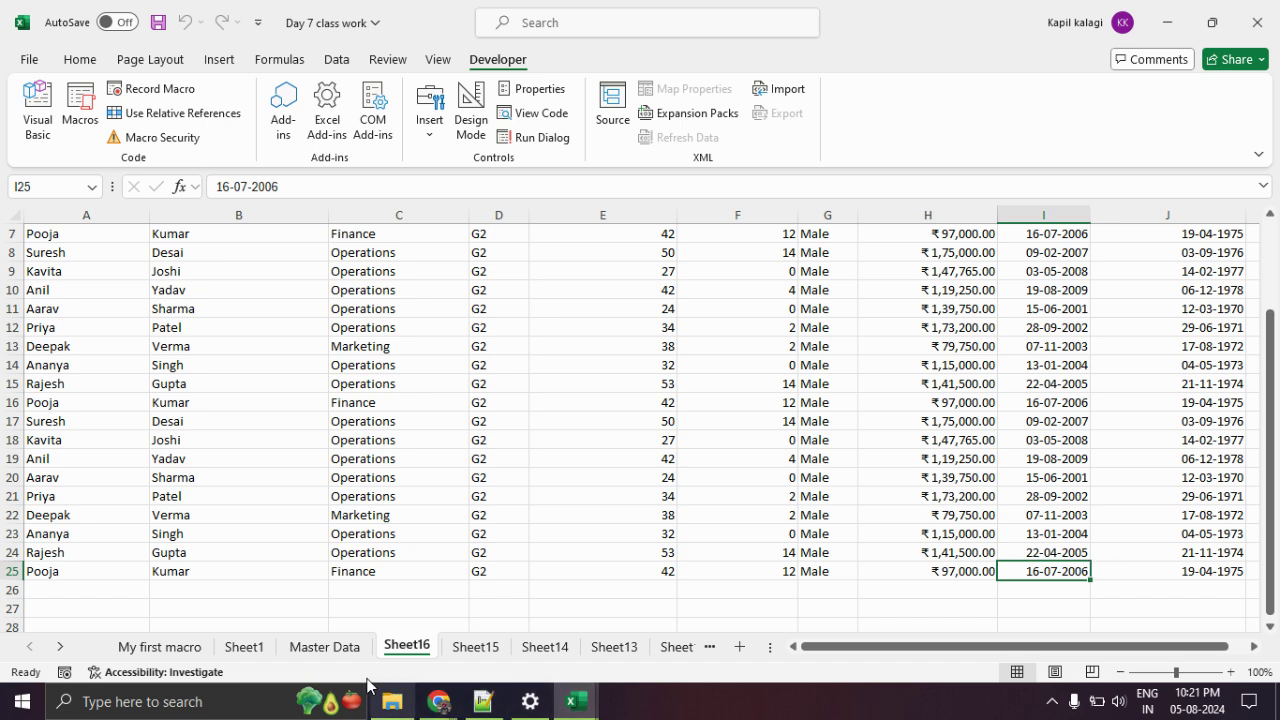
left_click(323, 647)
Clear Master Data rows 5 through 25, leaving only three employee records.
left_click(60, 380)
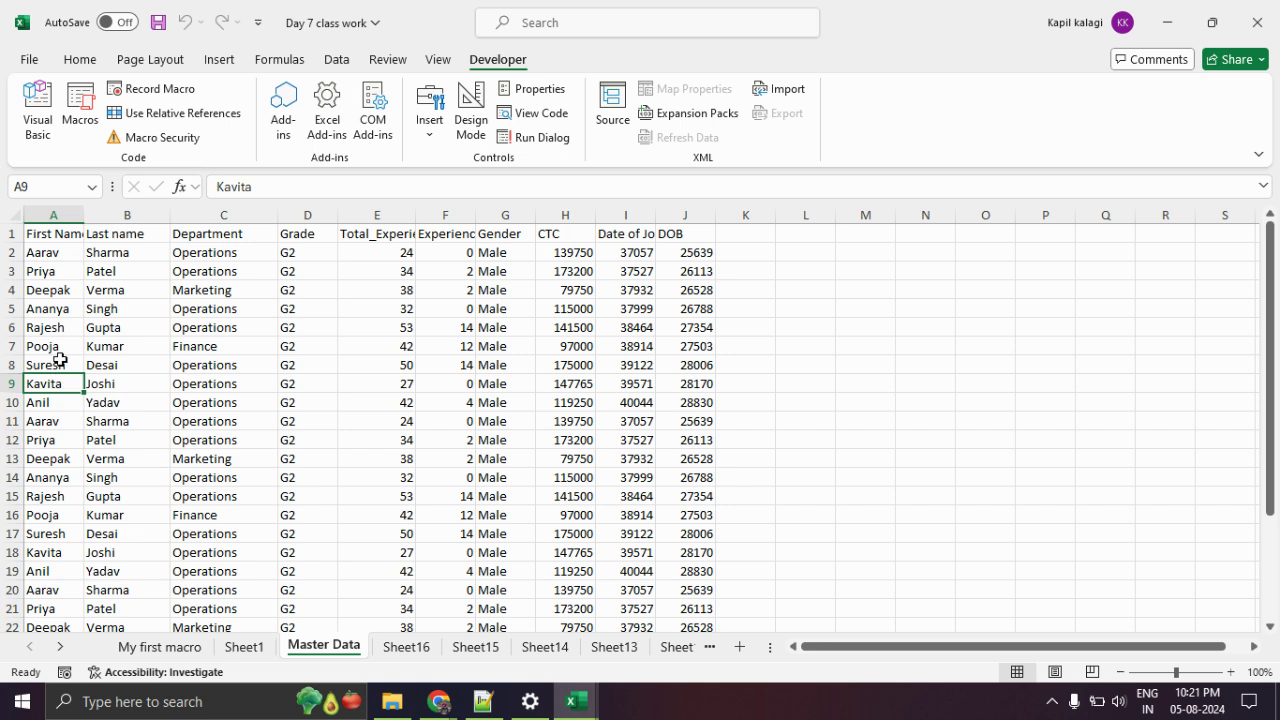
left_click_drag(46, 315, 968, 575)
key("Delete")
scroll(966, 574, "up", 2)
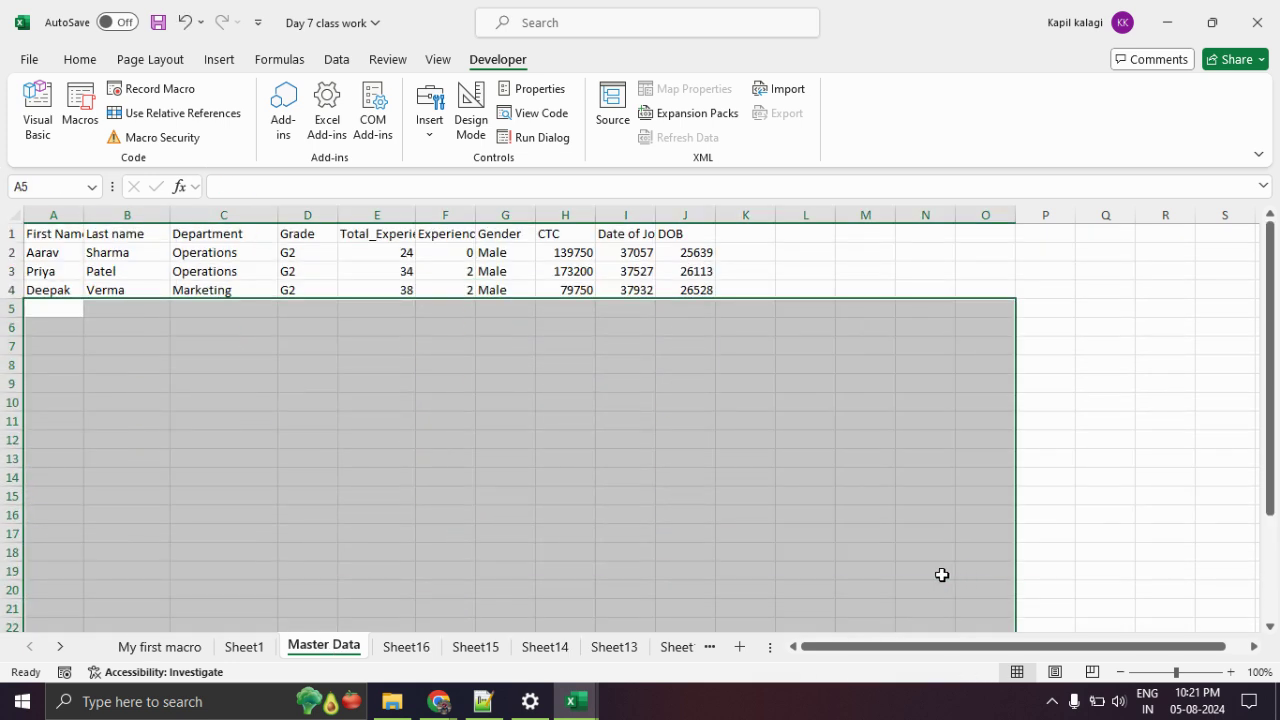
scroll(506, 555, "down", 5)
left_click(307, 552)
left_click_drag(50, 383, 929, 467)
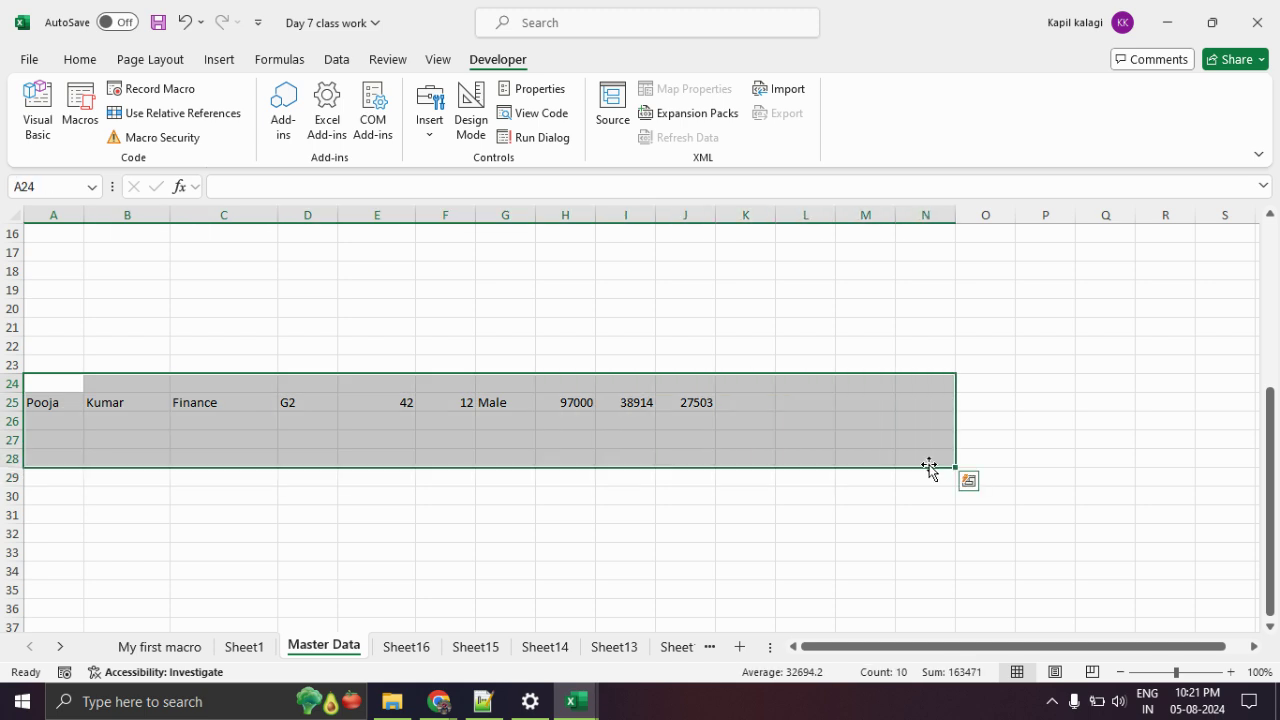
key("Delete")
scroll(637, 466, "up", 5)
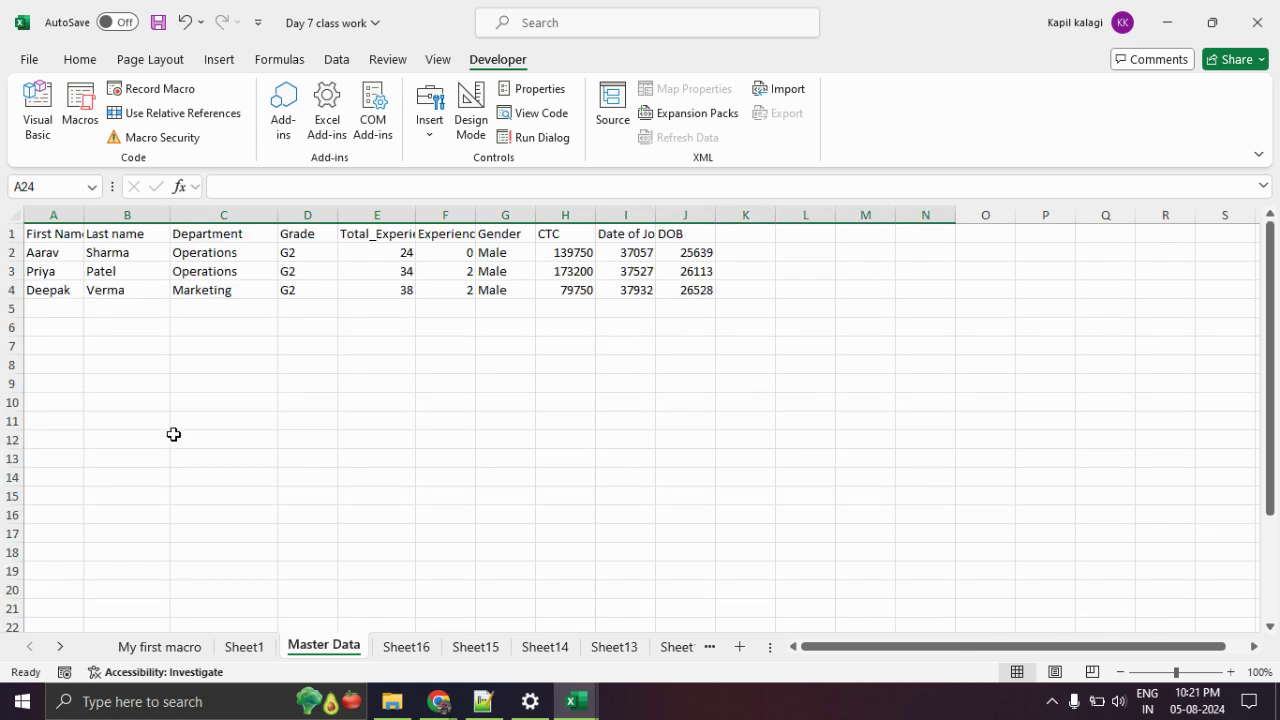
left_click(160, 422)
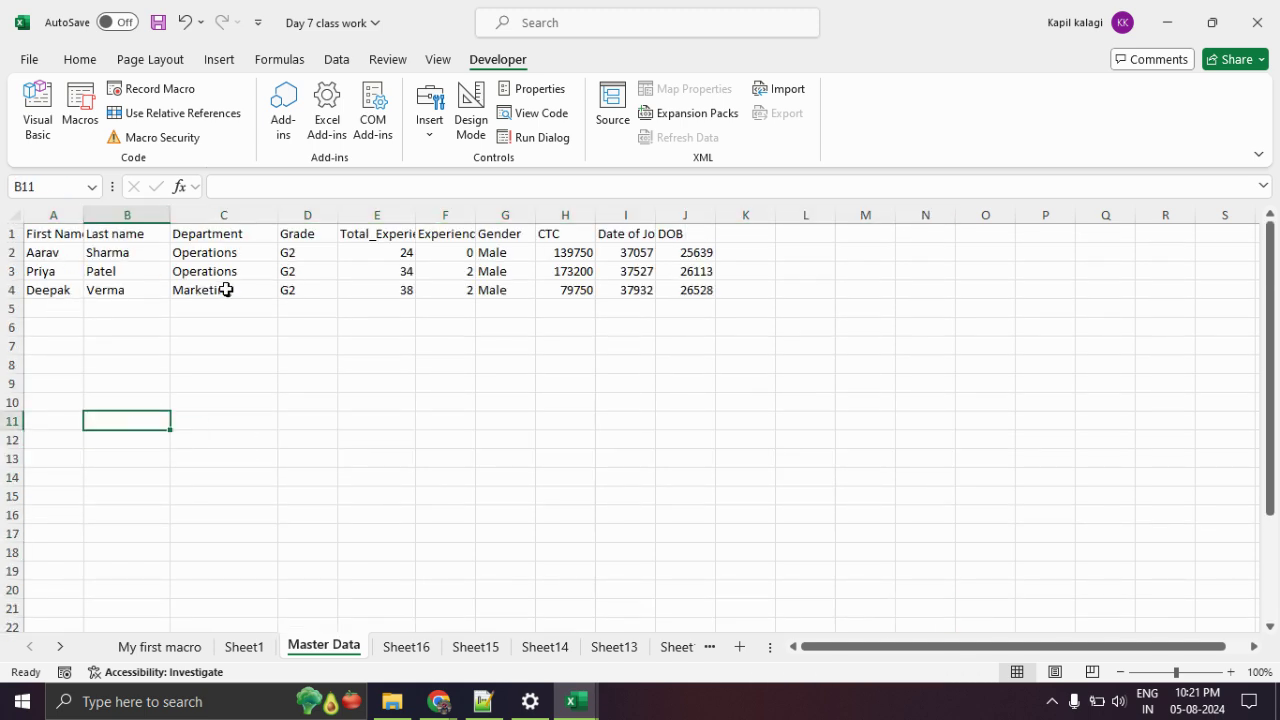
Rerun datacleaning2 to produce Sheet17 from the three remaining rows.
left_click(80, 112)
left_click(540, 227)
left_click(750, 199)
left_click(443, 414)
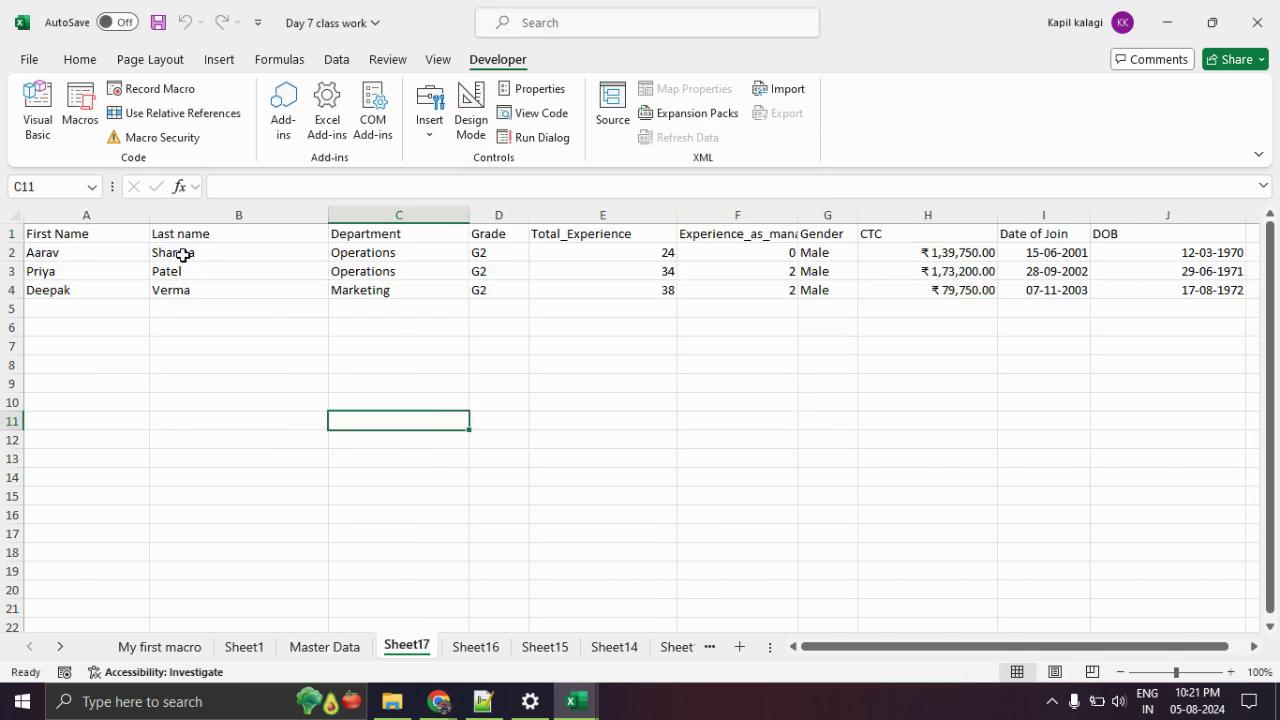
left_click_drag(945, 254, 771, 289)
left_click(860, 402)
left_click_drag(1011, 646, 720, 660)
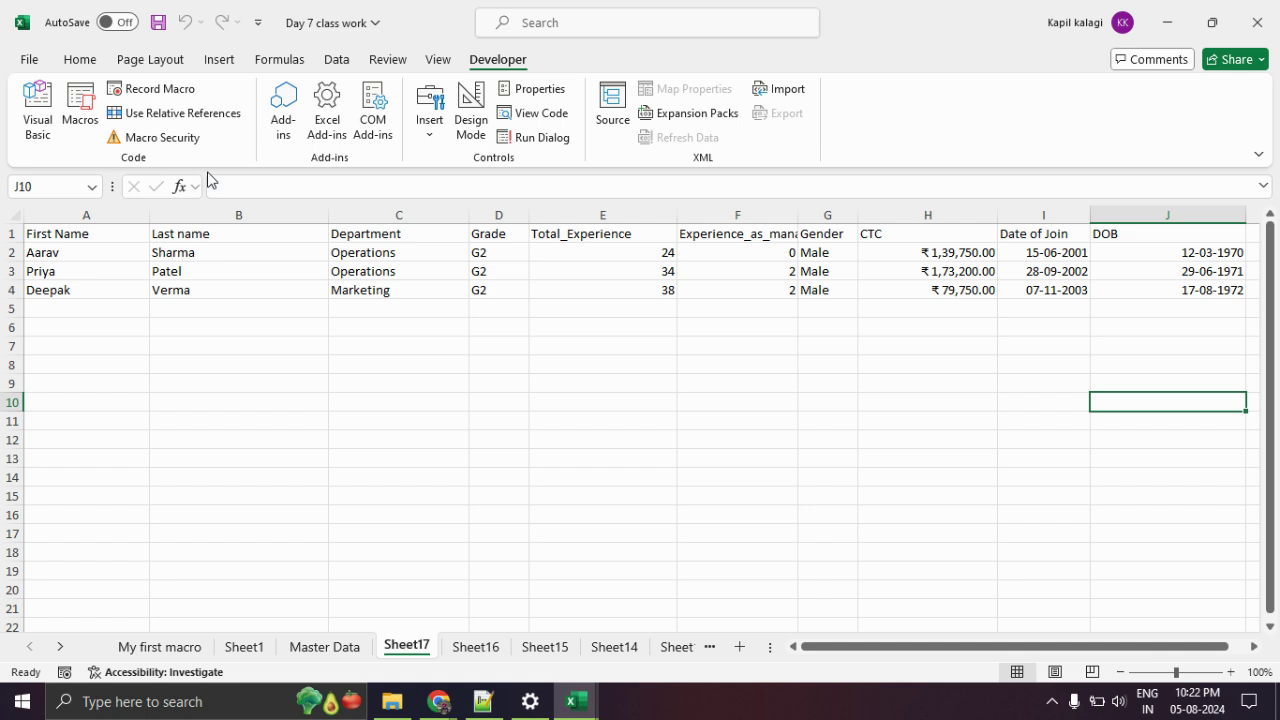
left_click(172, 648)
Return to the Master Data sheet showing the three raw employee rows.
left_click(300, 648)
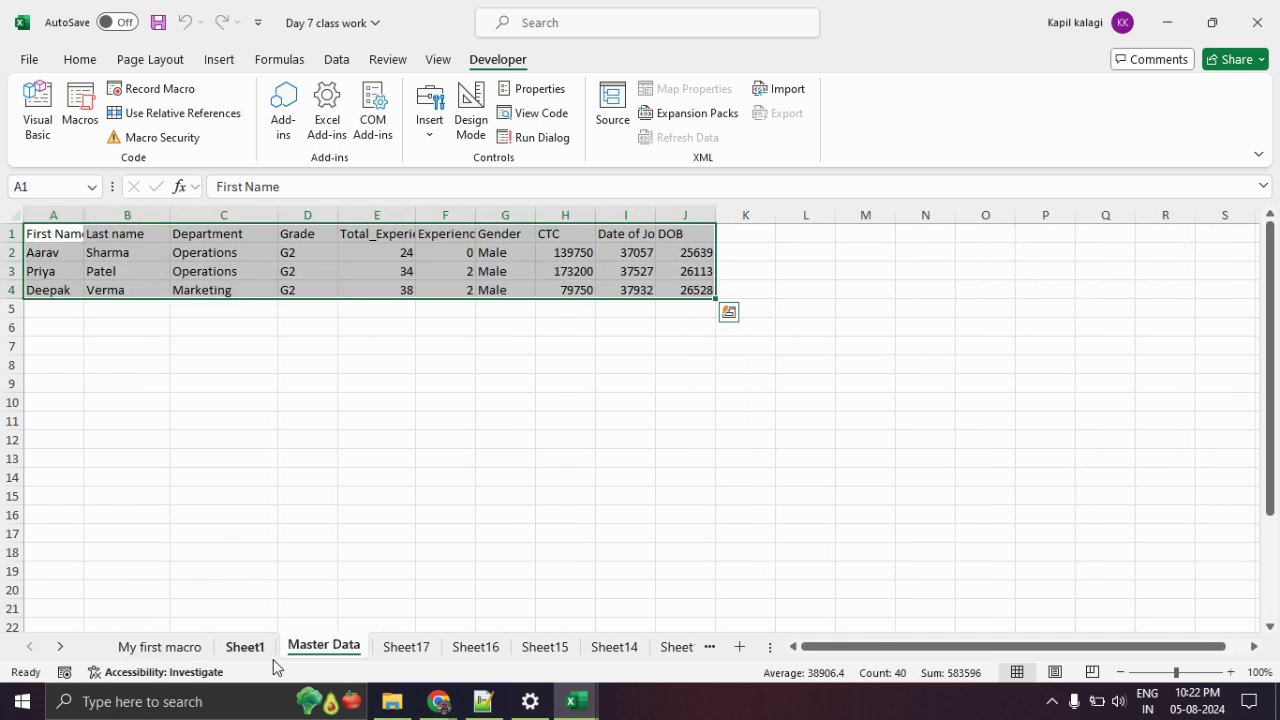
left_click(321, 365)
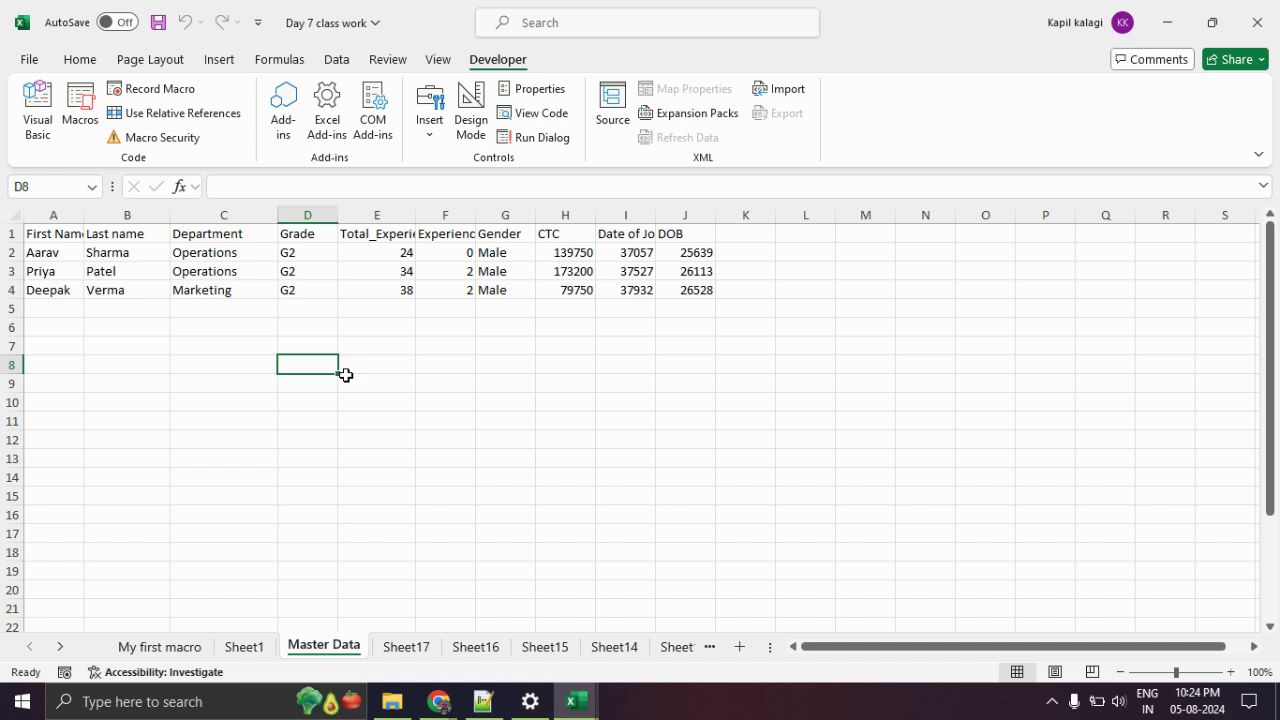
Switch to the Chrome Google Meet window, open a new tab and show the Google apps list.
left_click(424, 710)
left_click(292, 645)
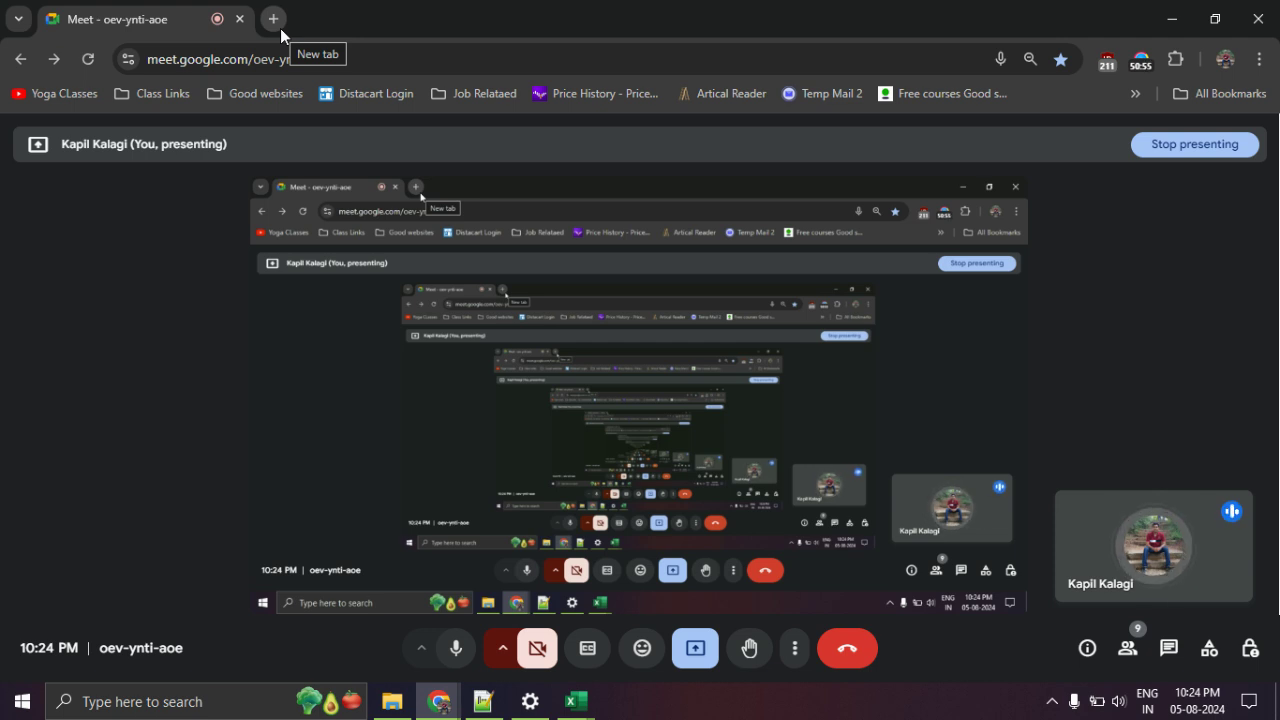
left_click(1259, 60)
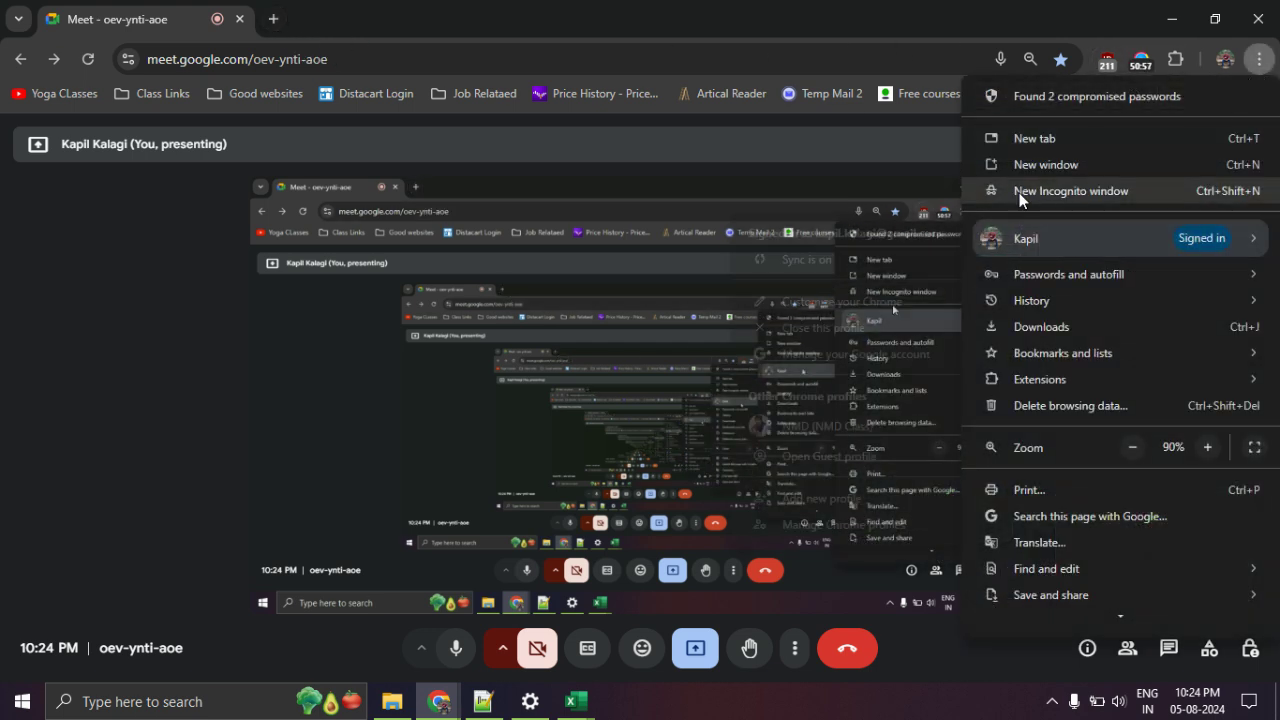
left_click(829, 40)
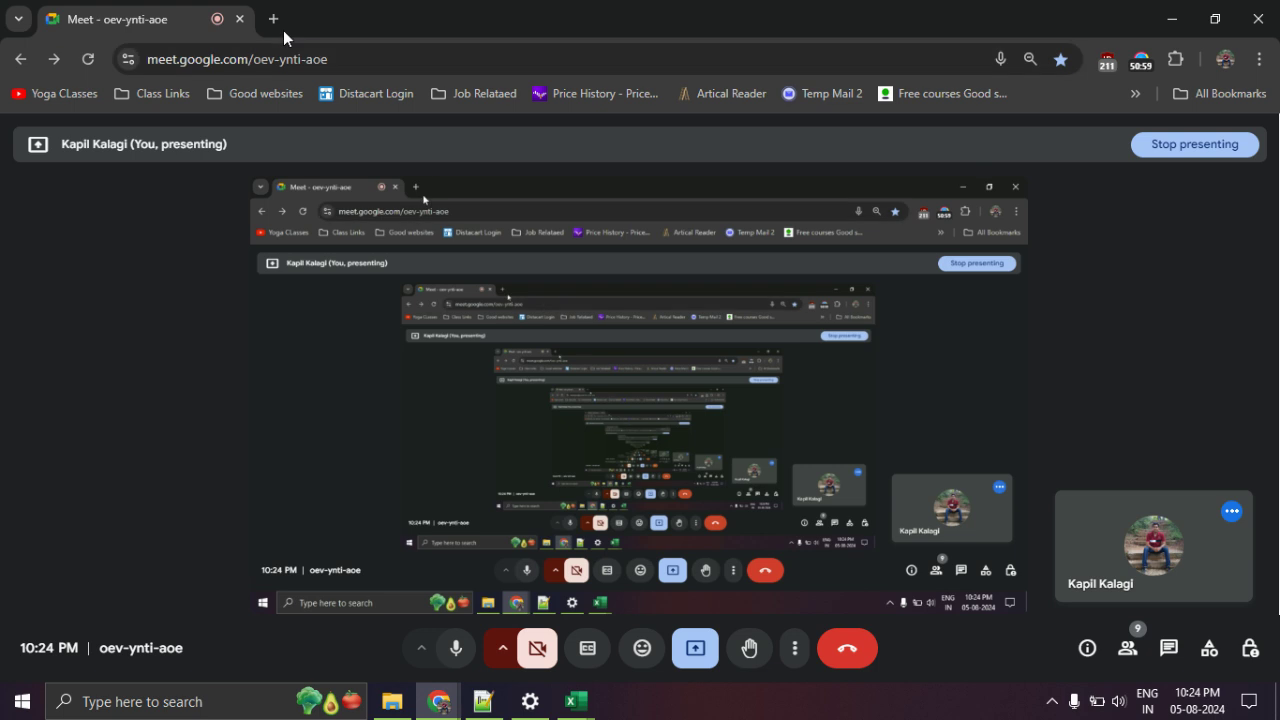
left_click(275, 21)
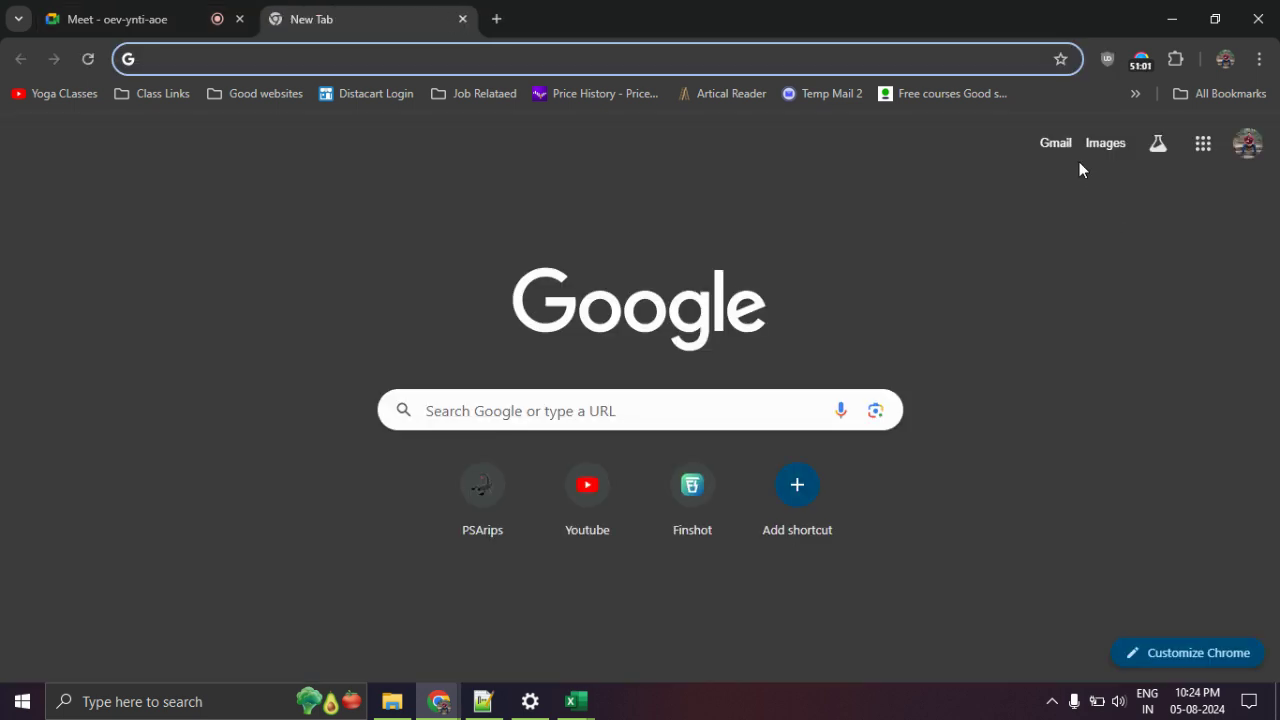
left_click(1204, 155)
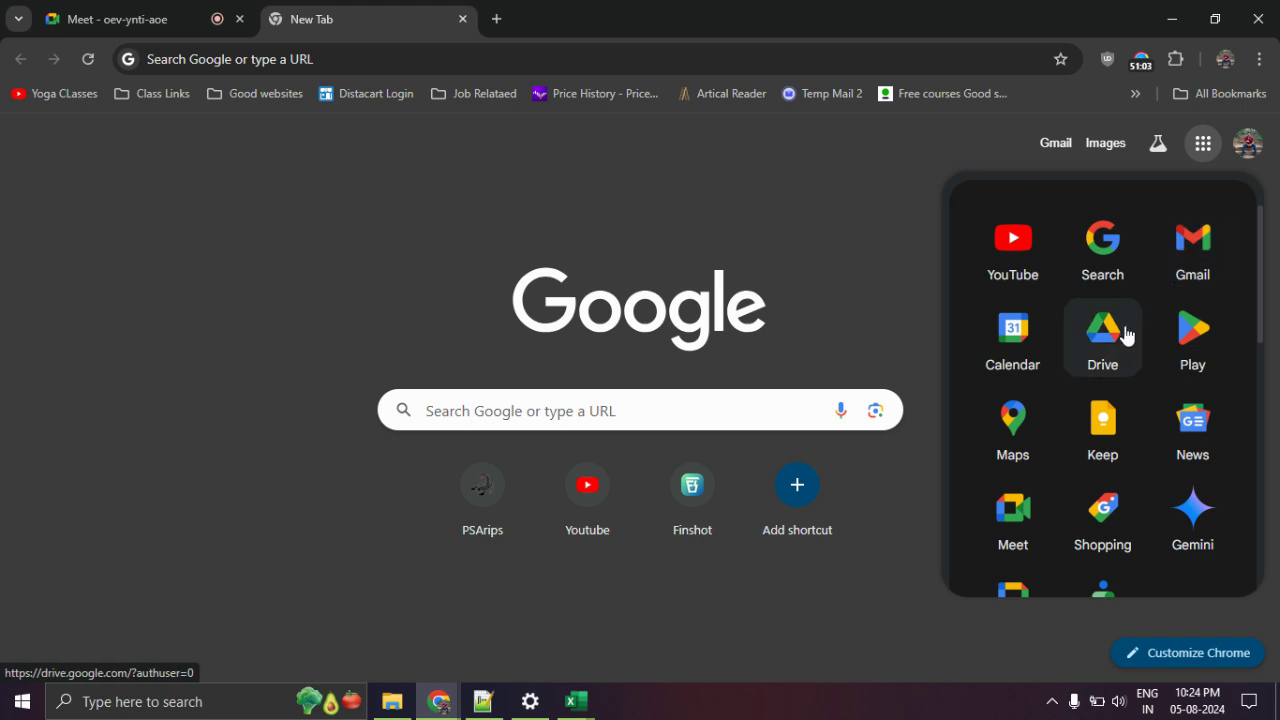
In Google Drive, search 'class note' and go to Class Notes > Excel for Data Analysis > Project Folder.
left_click(1127, 335)
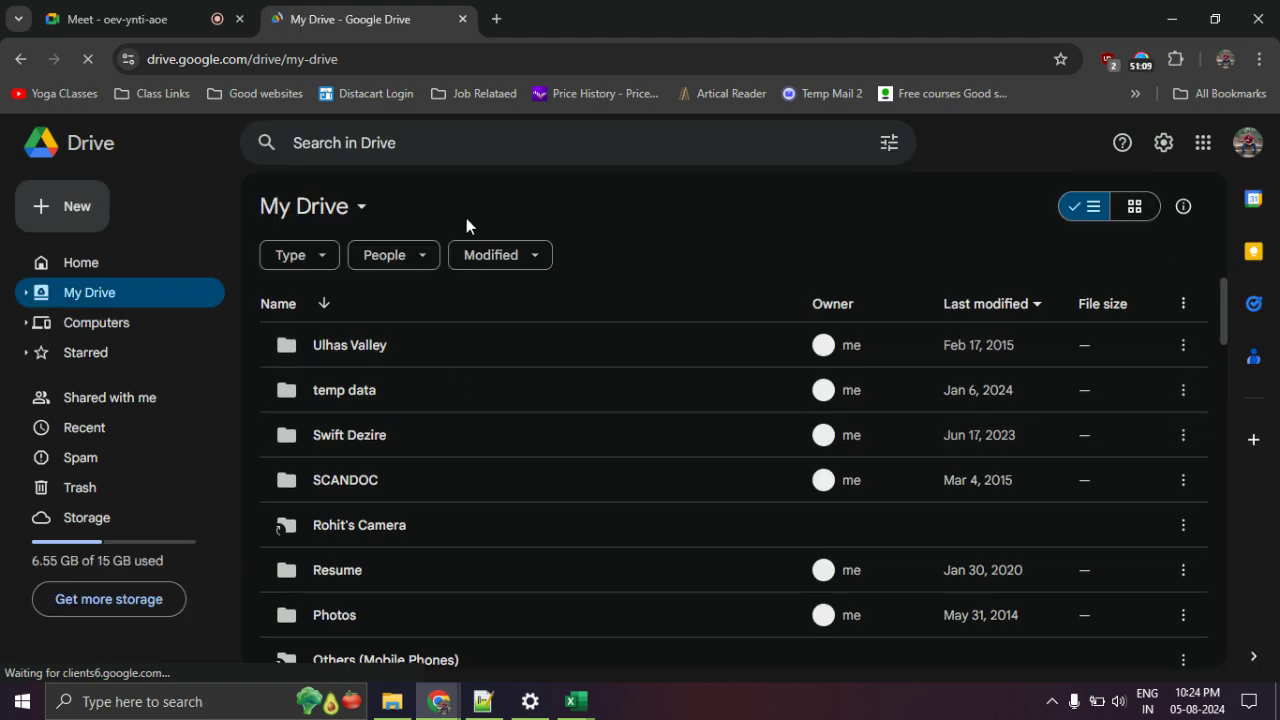
left_click(474, 151)
type("class note")
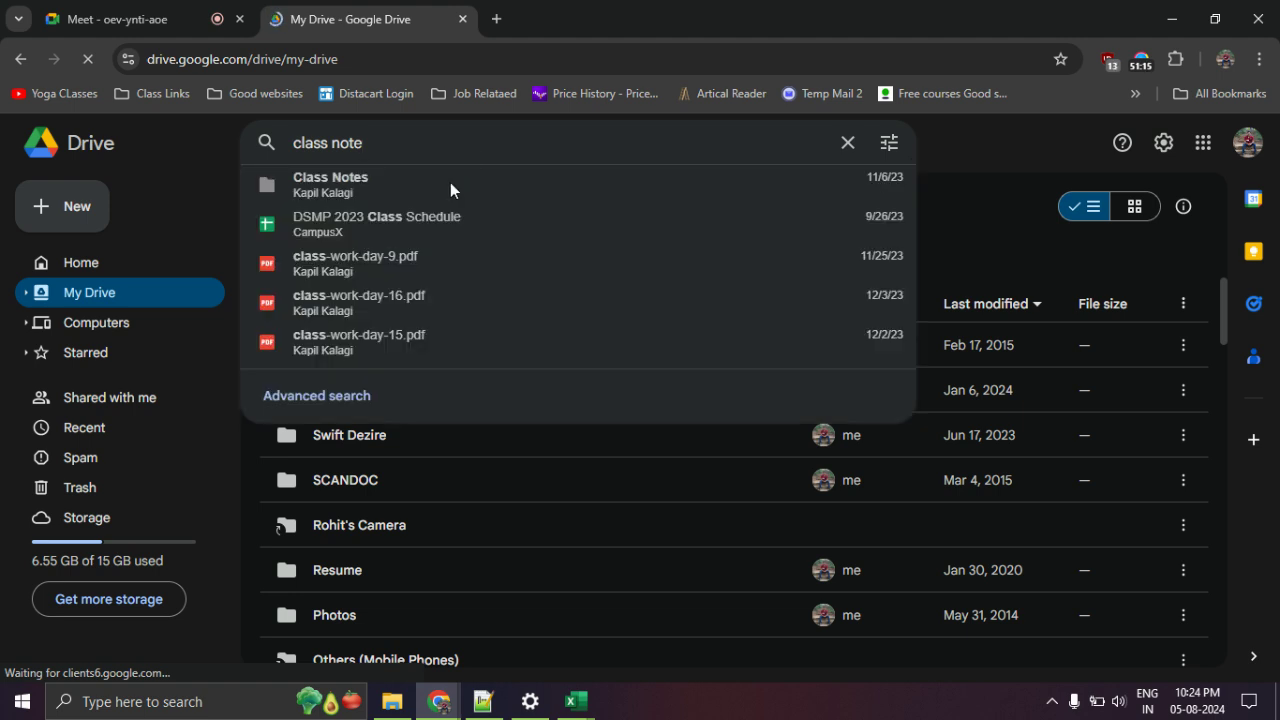
left_click(403, 184)
double_click(389, 435)
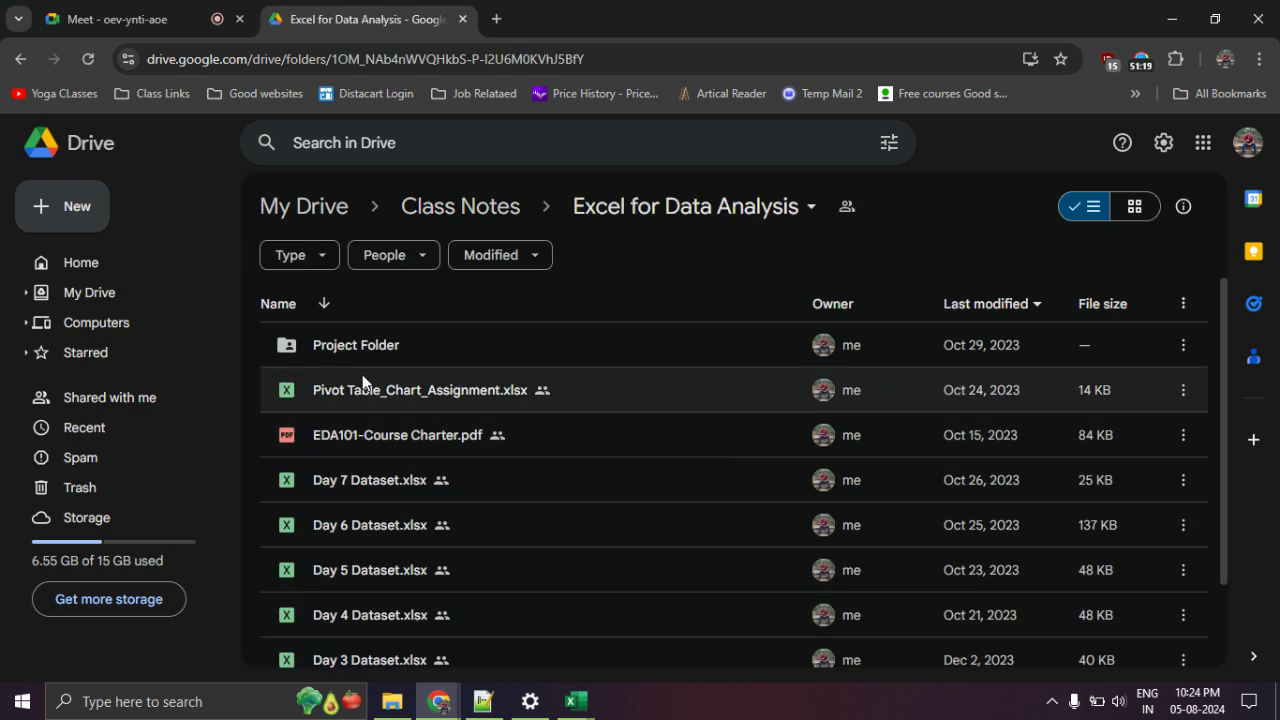
double_click(405, 348)
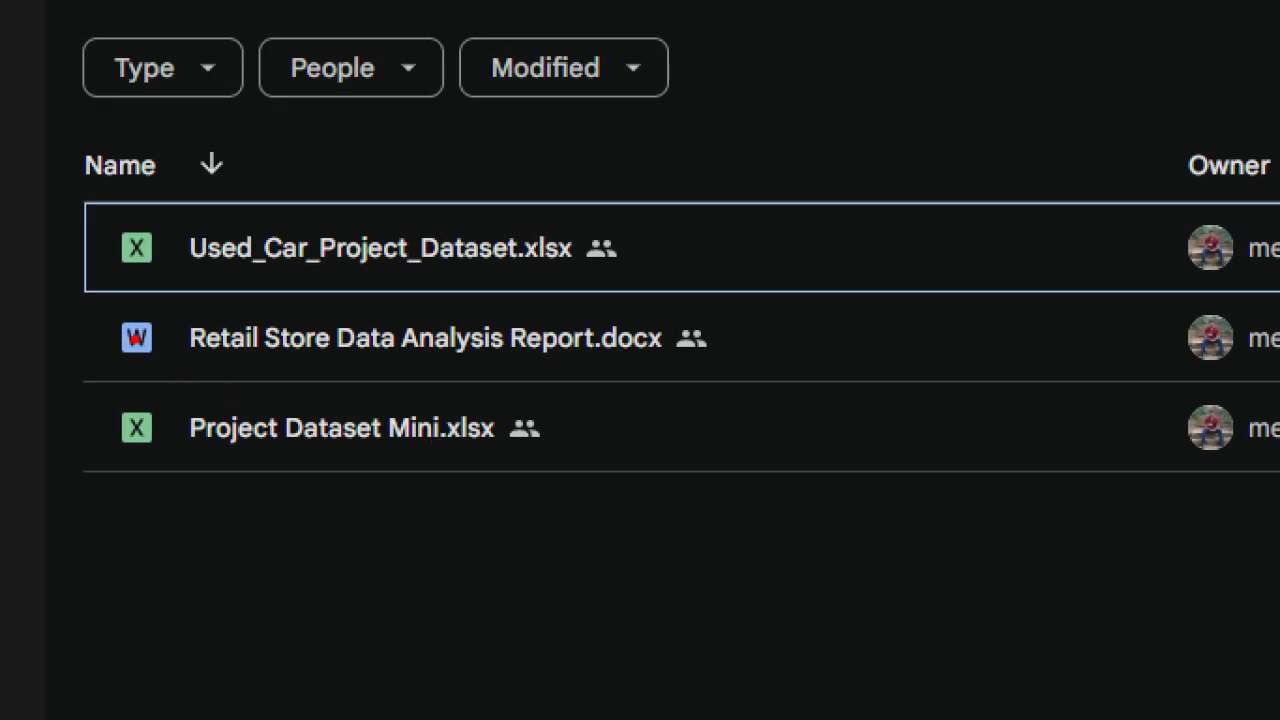
Open Retail Store Data Analysis Report.docx from the Project Folder in Google Docs.
left_click_drag(123, 295, 676, 285)
left_click_drag(102, 482, 659, 481)
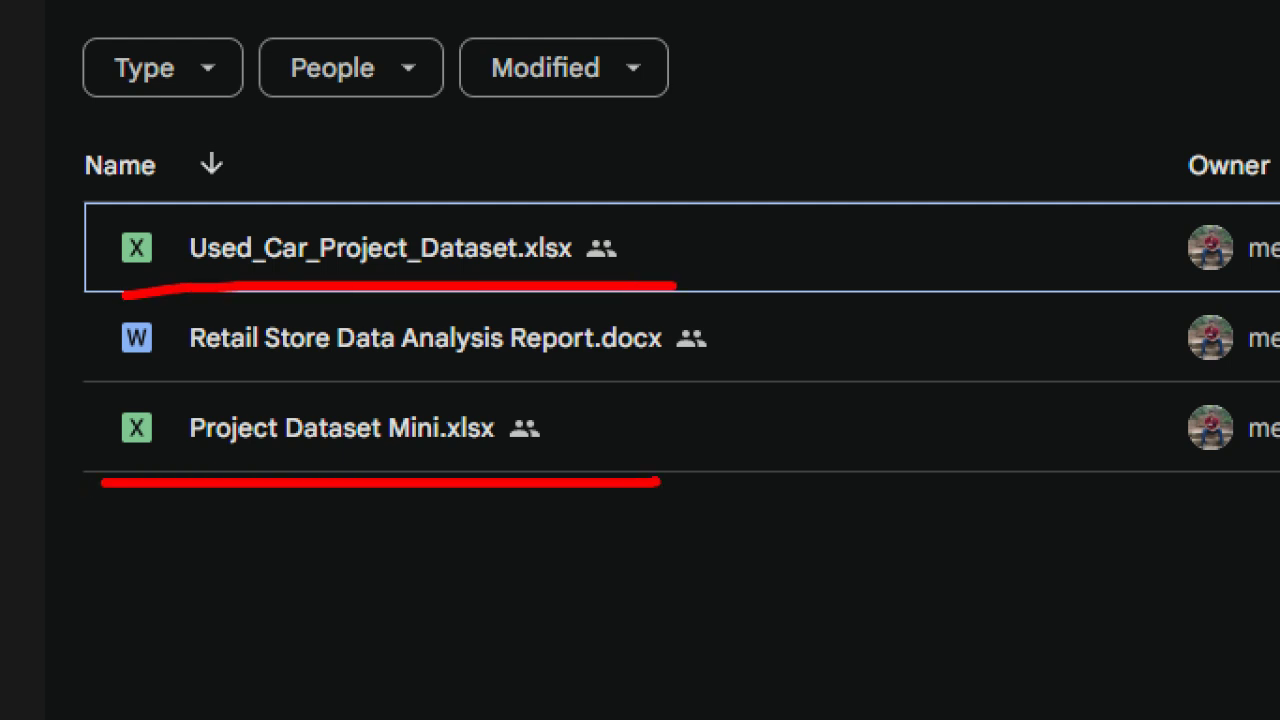
left_click_drag(39, 427, 127, 370)
mouse_move(43, 208)
left_mouse_down()
mouse_move(85, 255)
mouse_move(215, 187)
left_mouse_up()
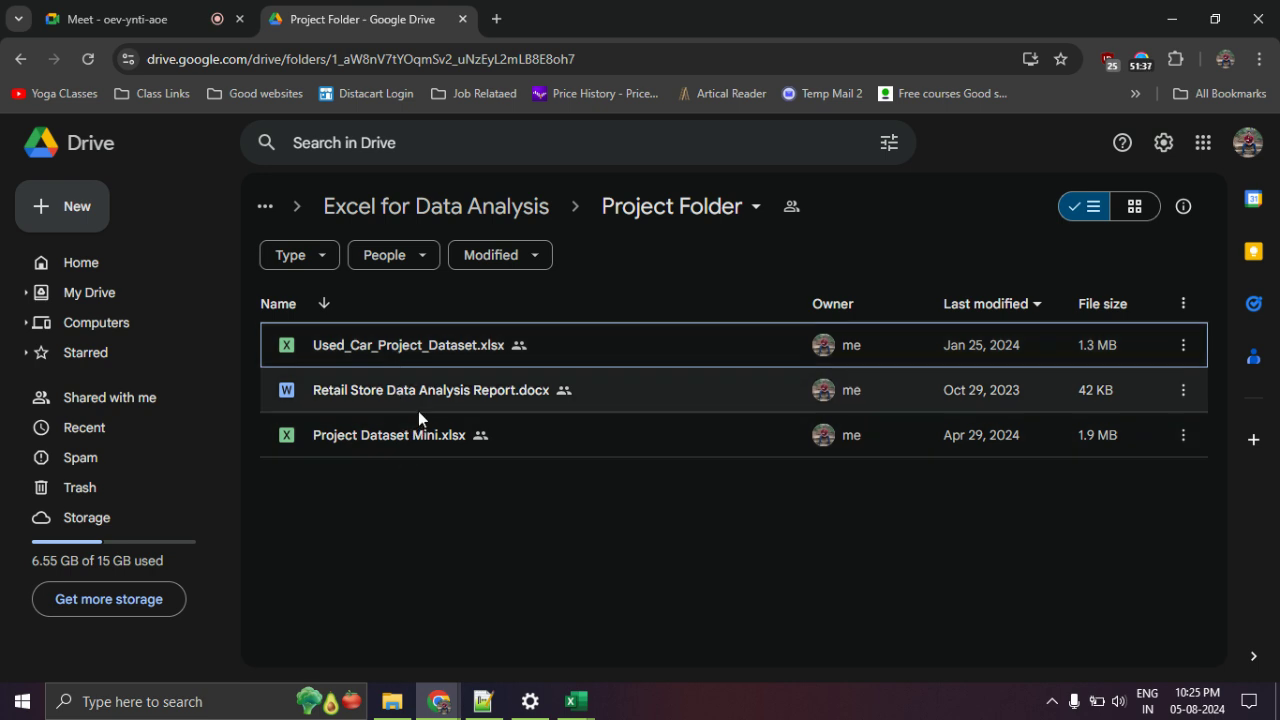
double_click(418, 399)
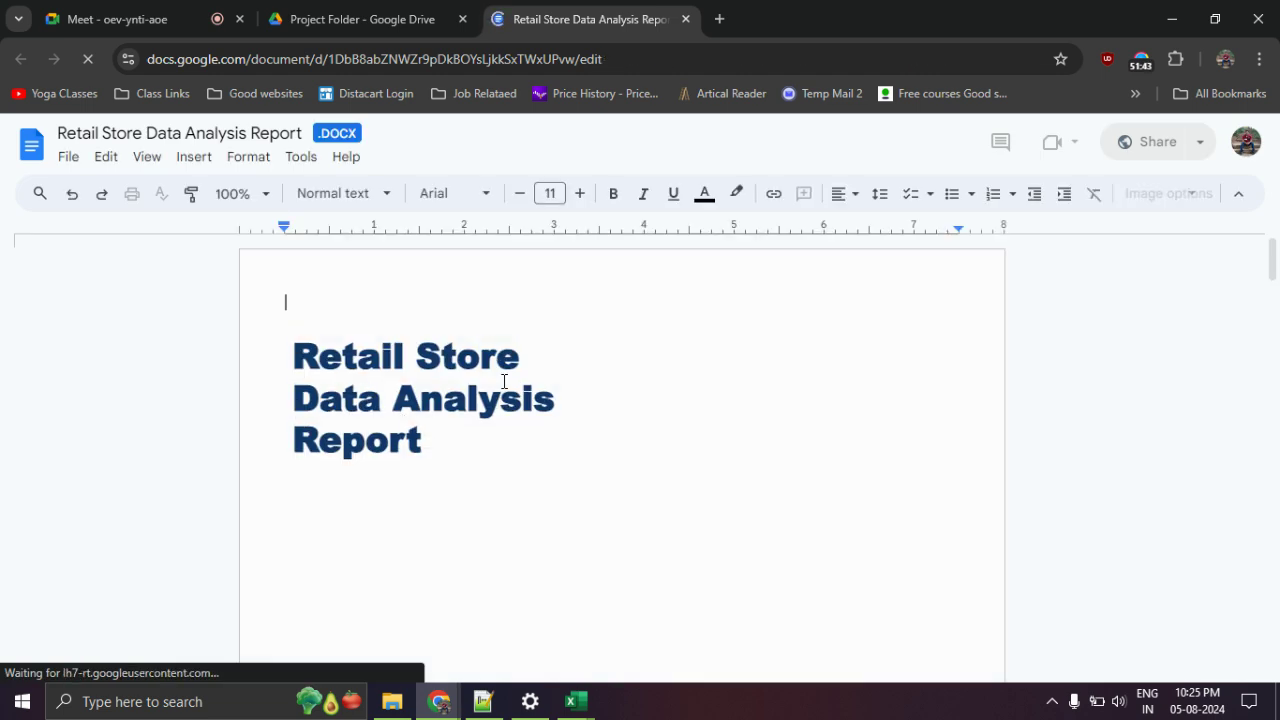
Scroll the Retail Store report from Introduction down to the Data Cleaning and Quick Insights sections.
scroll(501, 376, "down", 1)
scroll(486, 329, "down", 5)
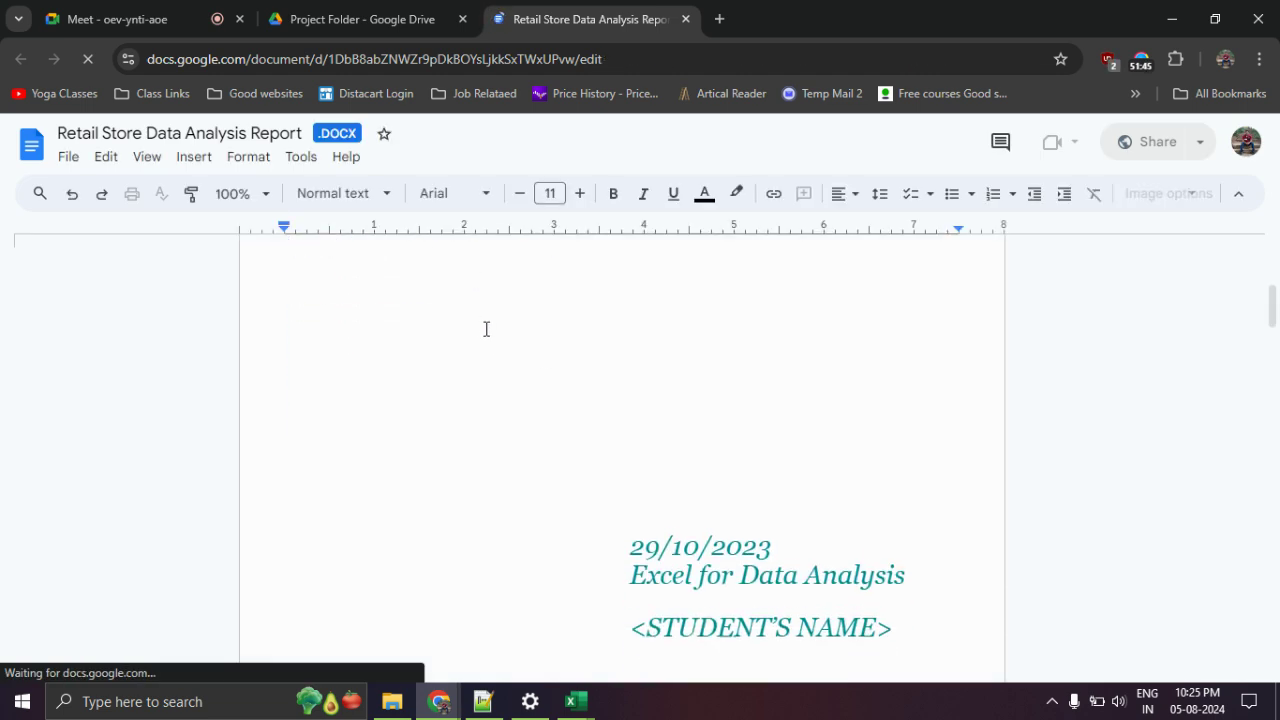
scroll(763, 443, "down", 5)
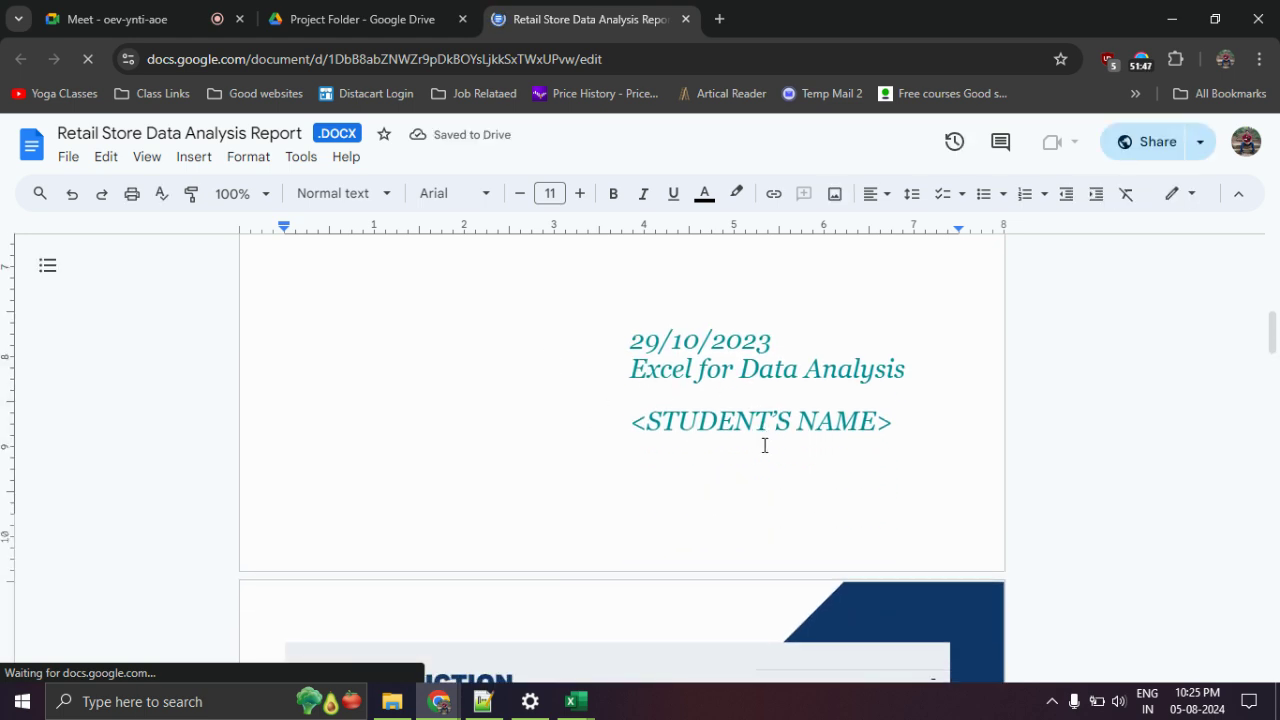
scroll(764, 445, "up", 3)
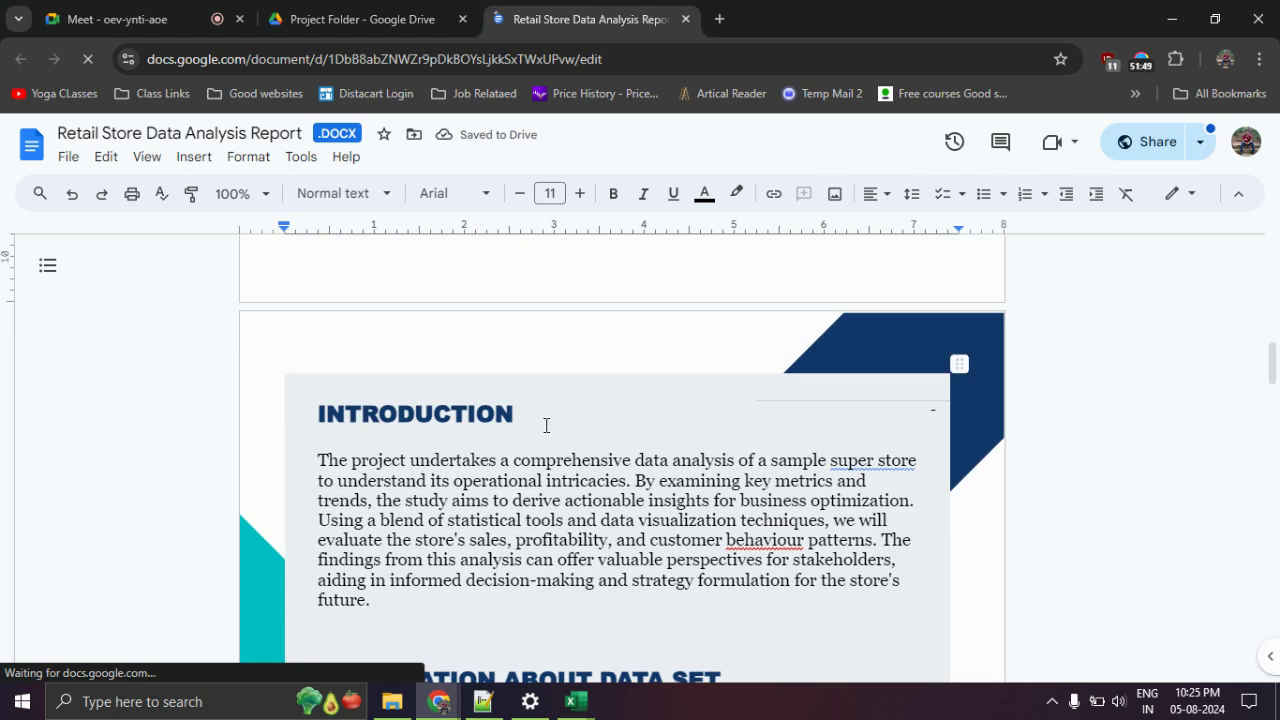
scroll(546, 426, "down", 3)
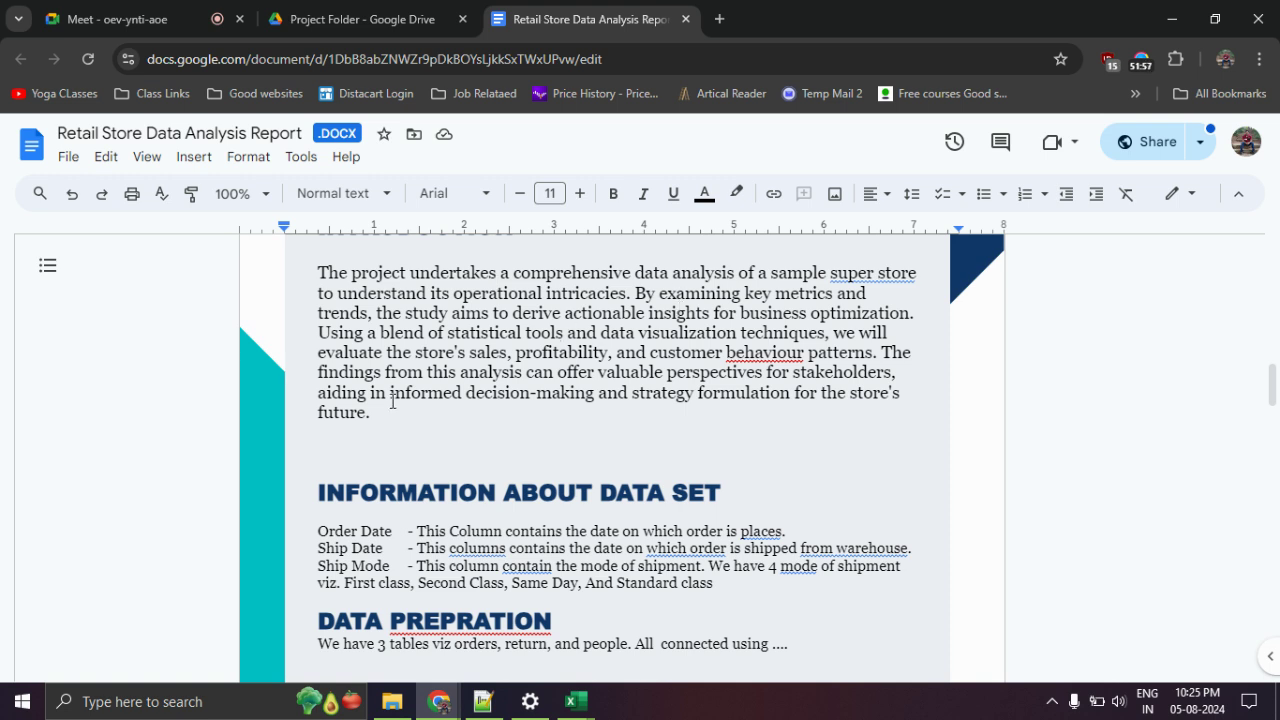
key("ctrl+a")
left_click(440, 457)
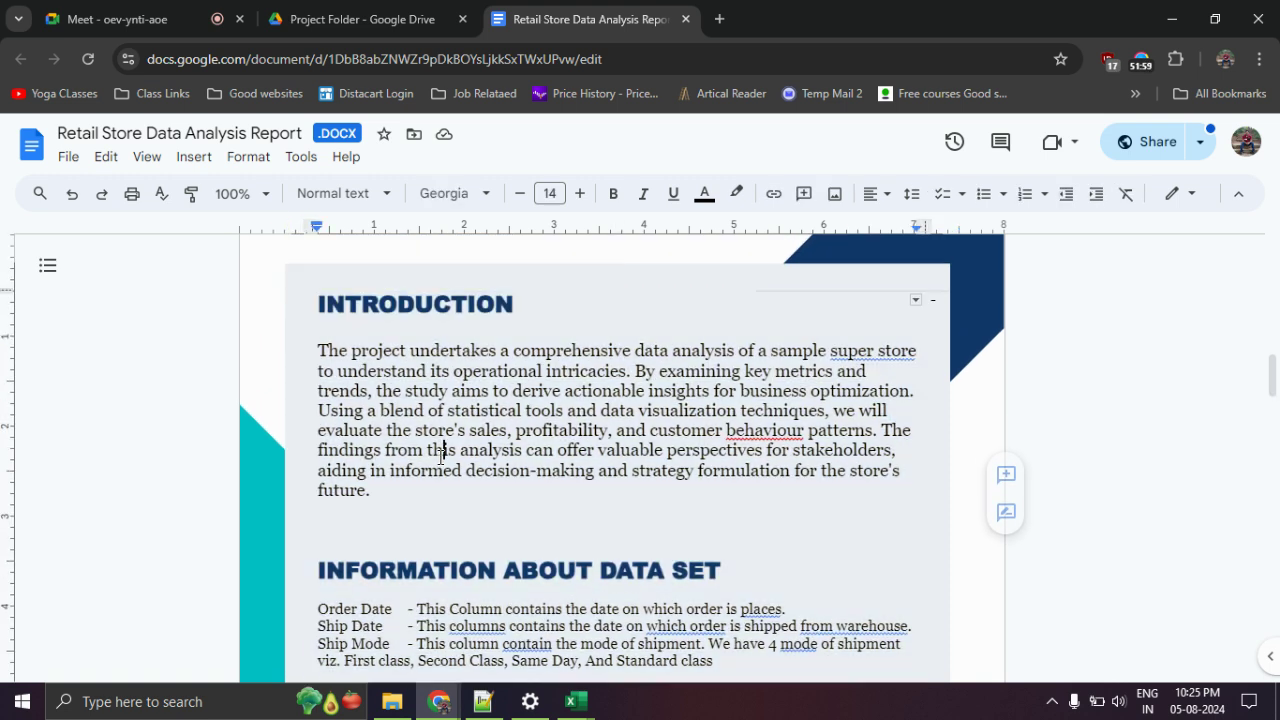
scroll(440, 457, "down", 2)
scroll(440, 457, "down", 1)
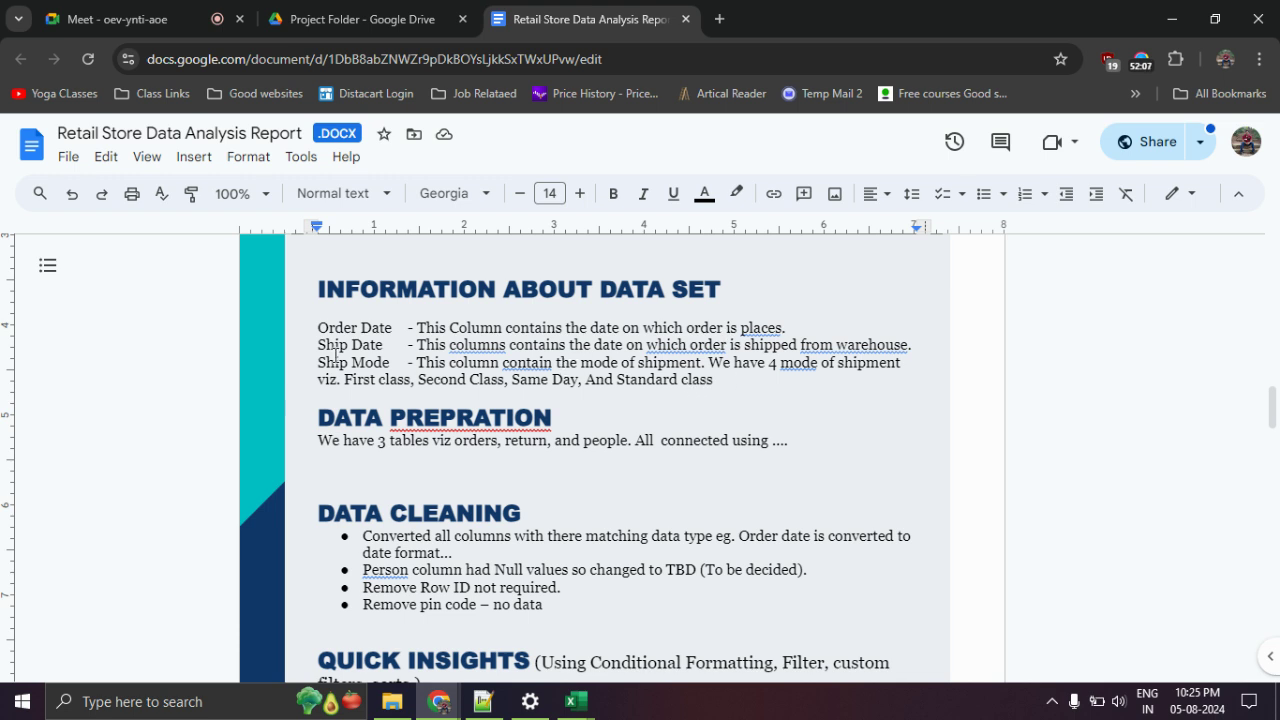
scroll(382, 357, "down", 2)
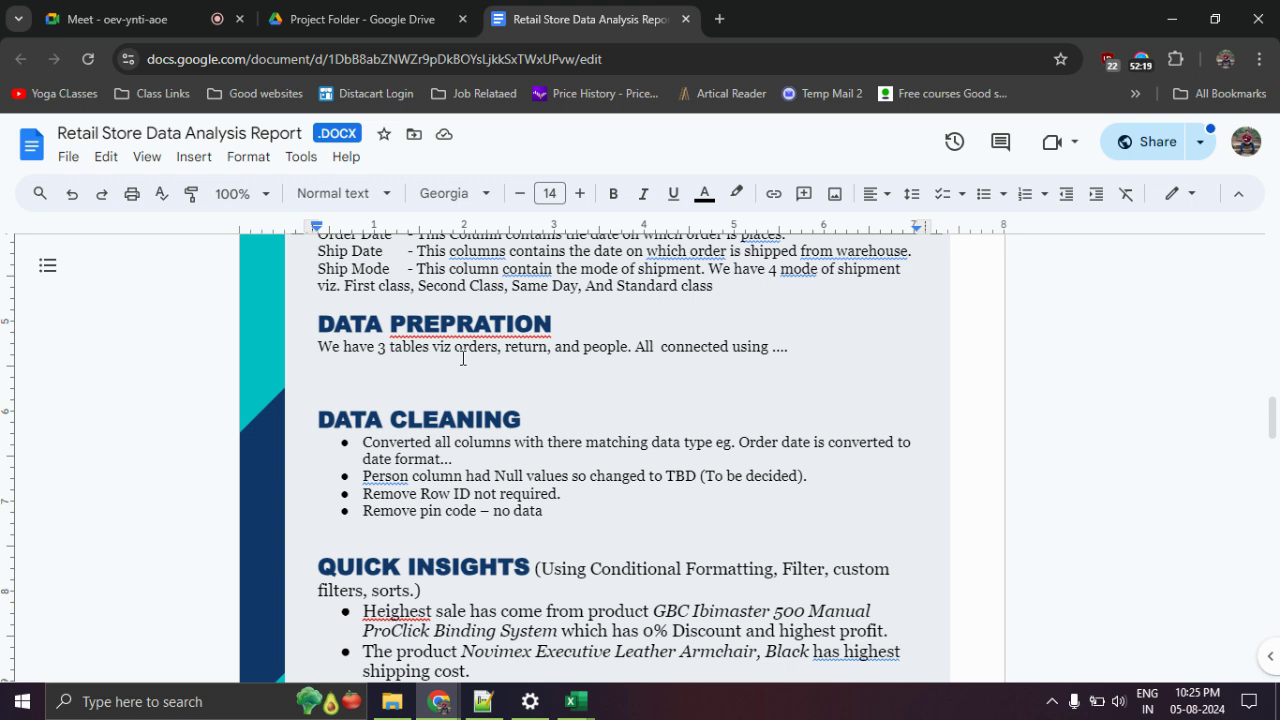
scroll(463, 357, "down", 2)
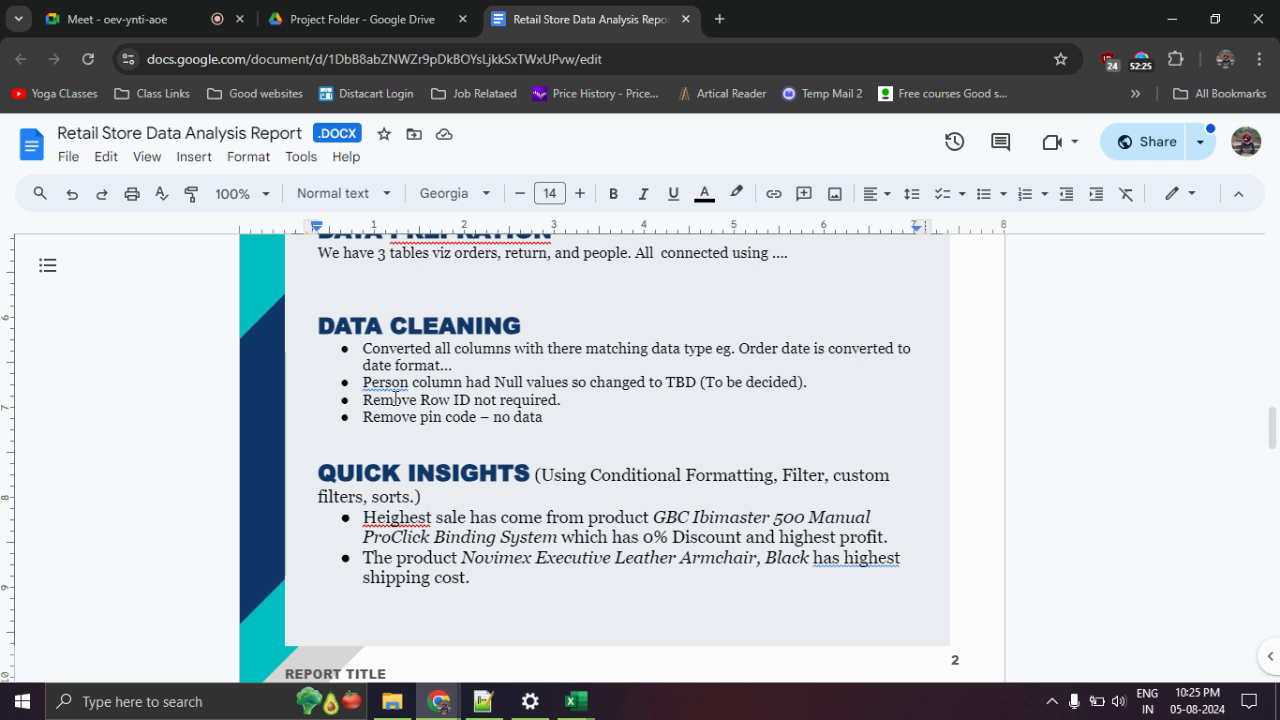
left_click_drag(385, 400, 563, 417)
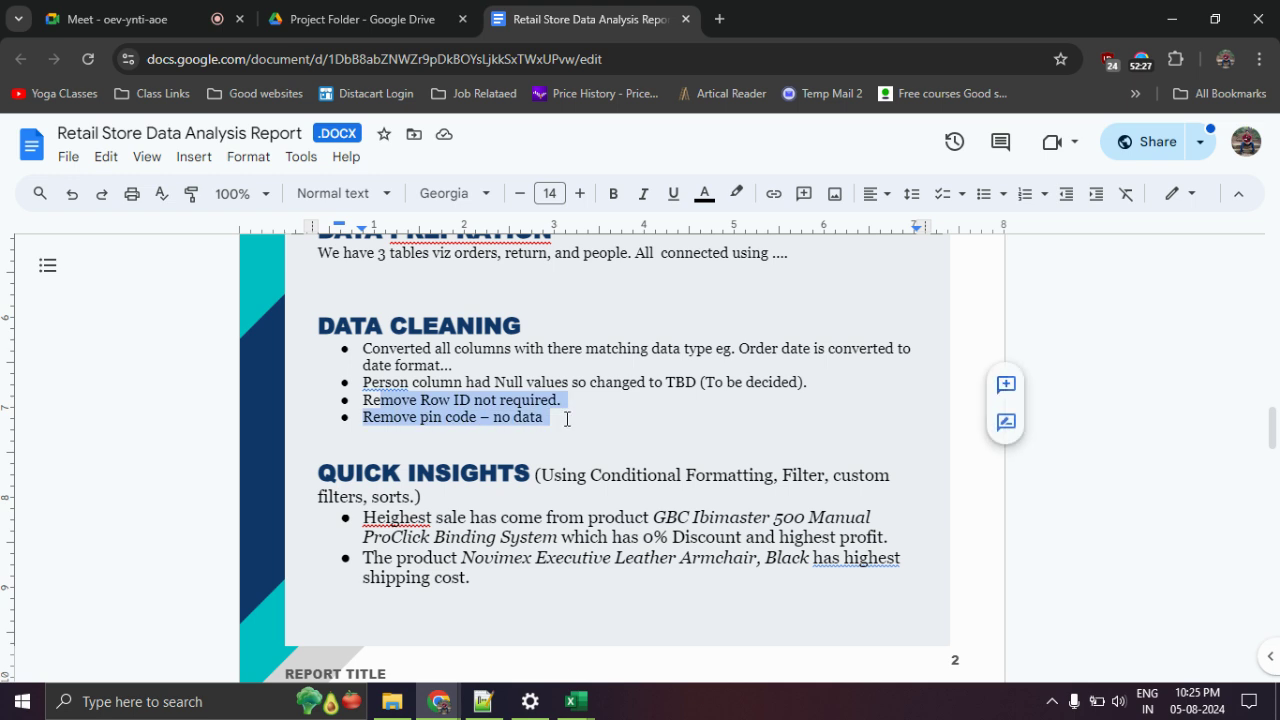
left_click(620, 432)
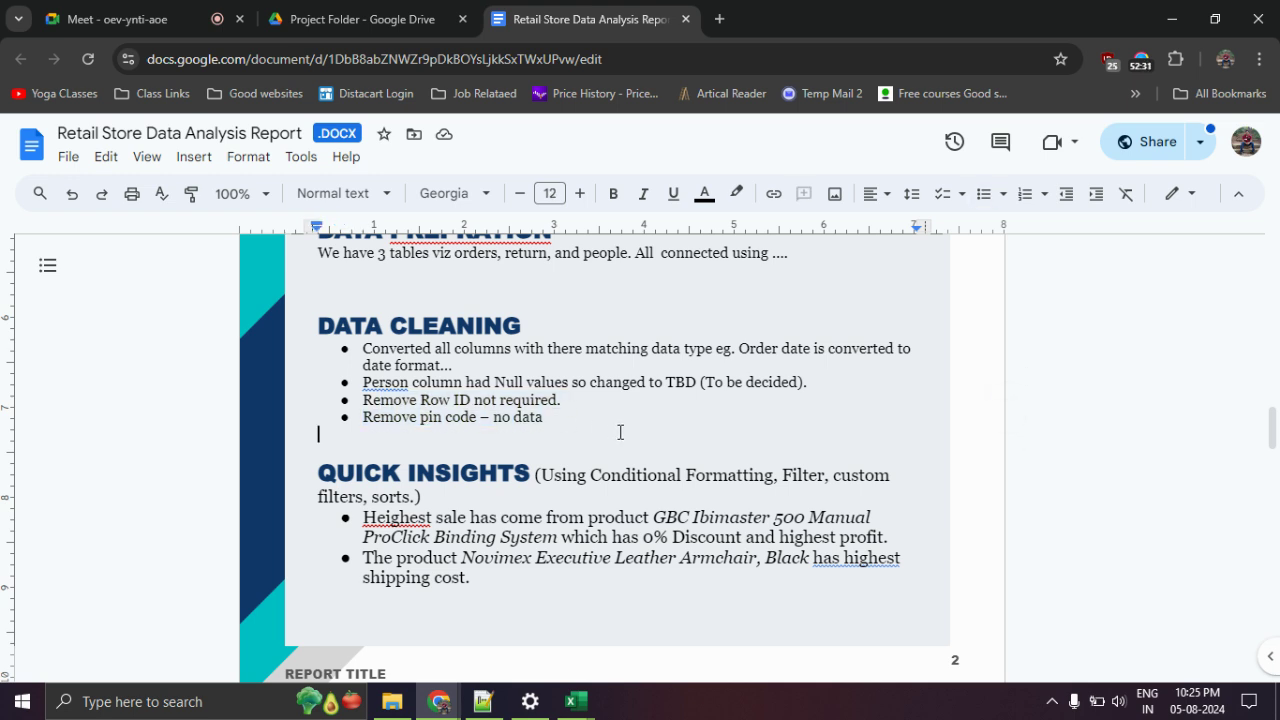
scroll(500, 370, "up", 1)
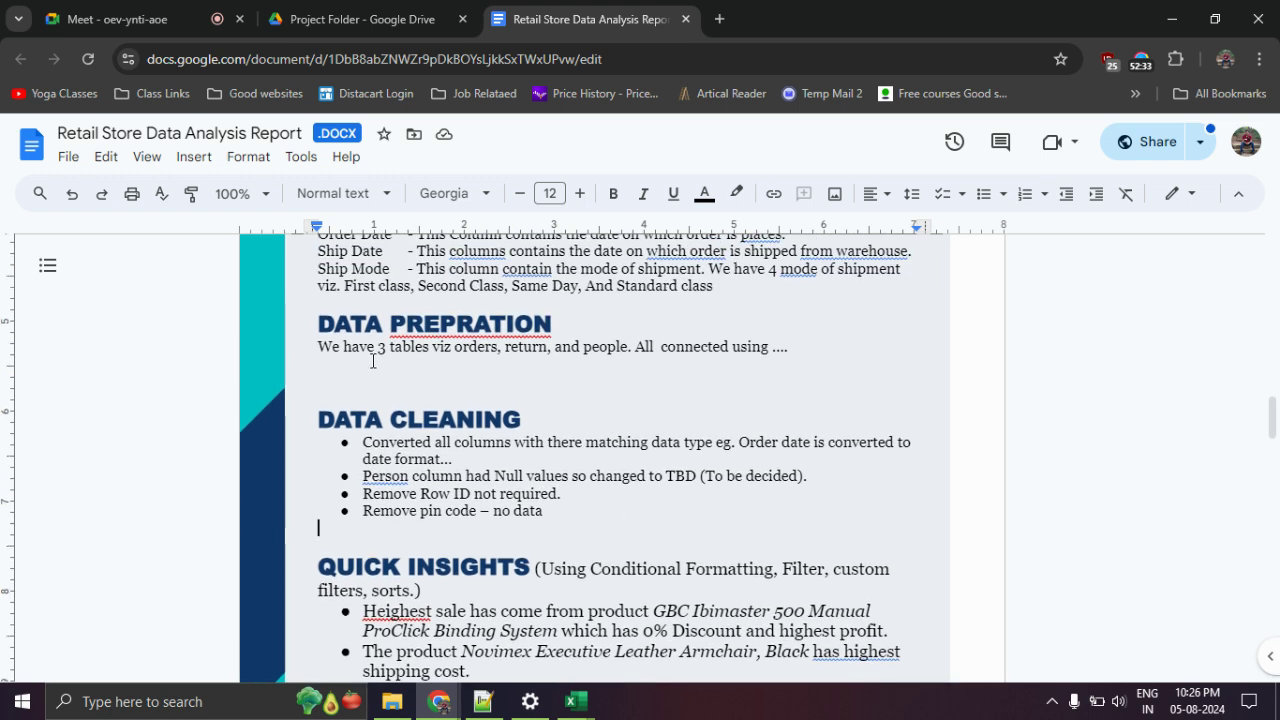
scroll(518, 496, "up", 3)
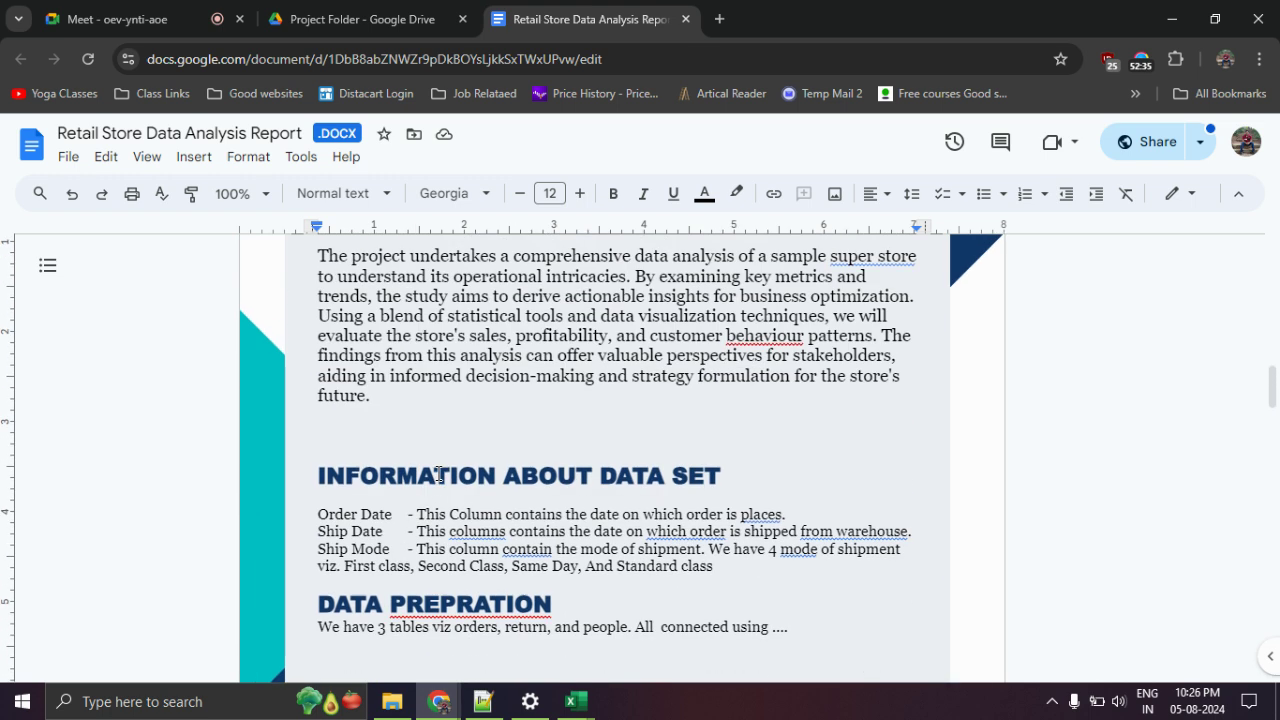
scroll(447, 475, "down", 5)
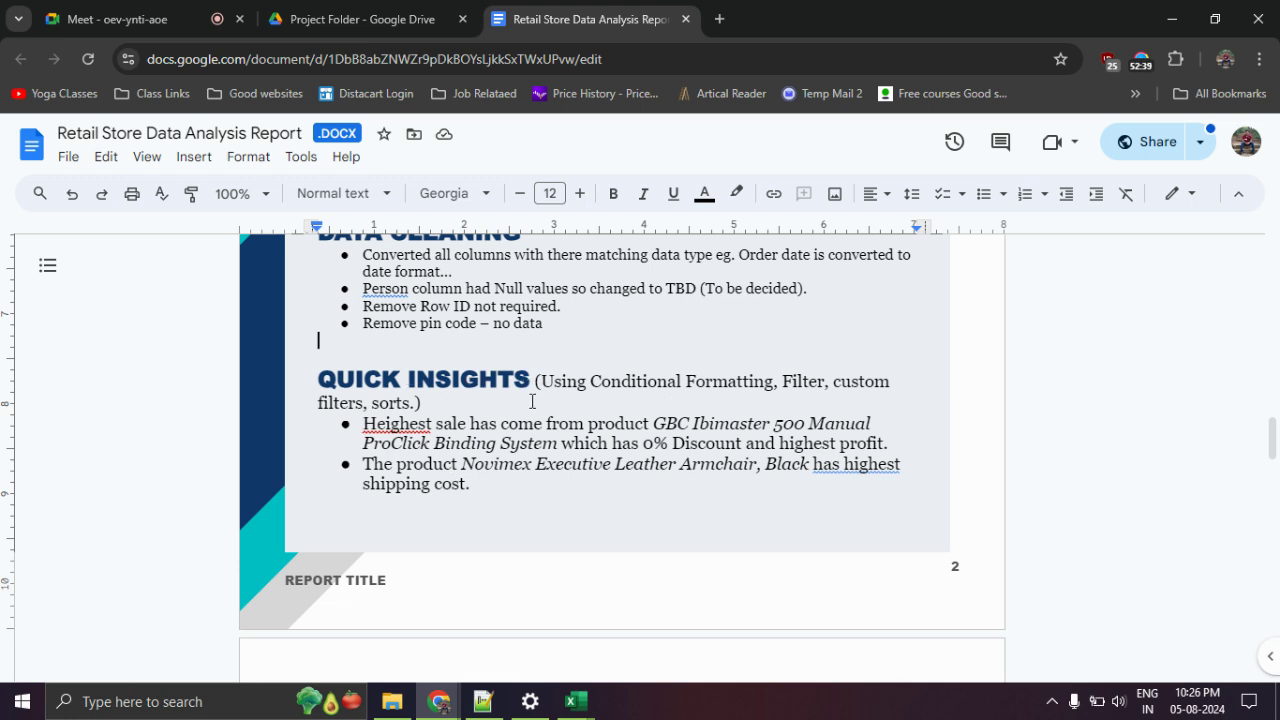
scroll(527, 401, "down", 1)
scroll(527, 401, "down", 1)
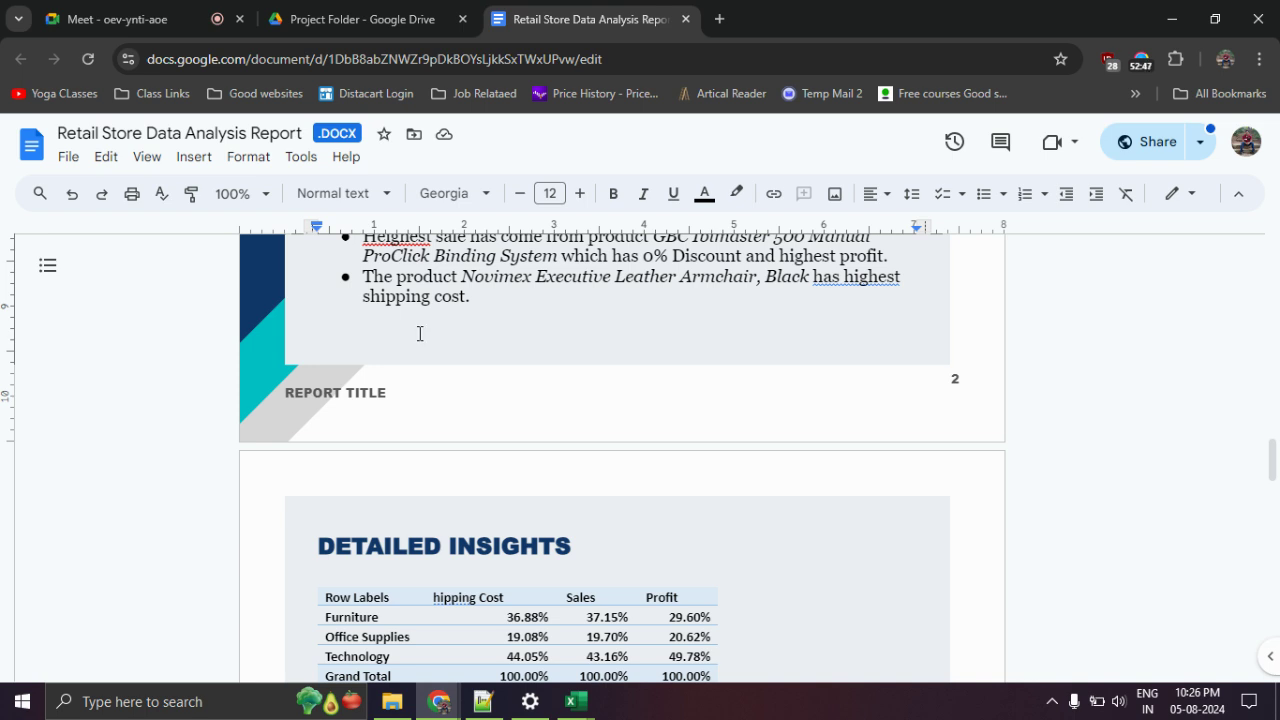
scroll(490, 412, "down", 1)
scroll(474, 454, "down", 2)
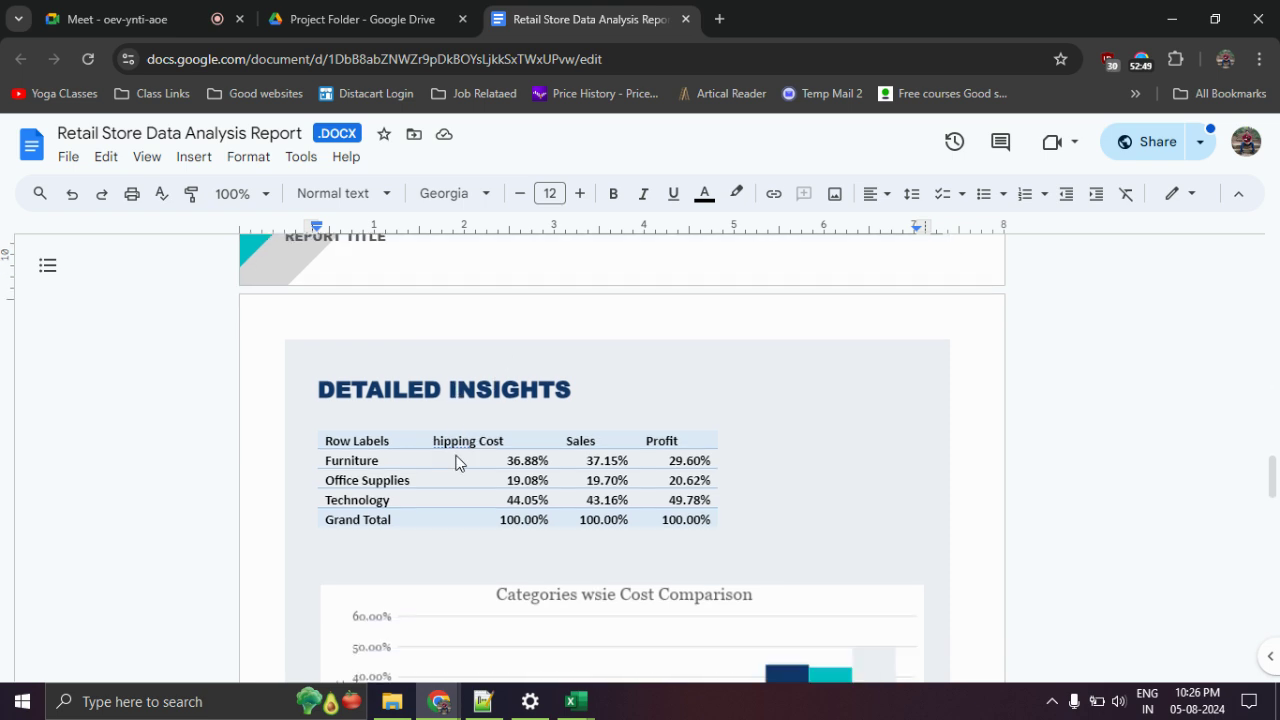
scroll(495, 325, "down", 1)
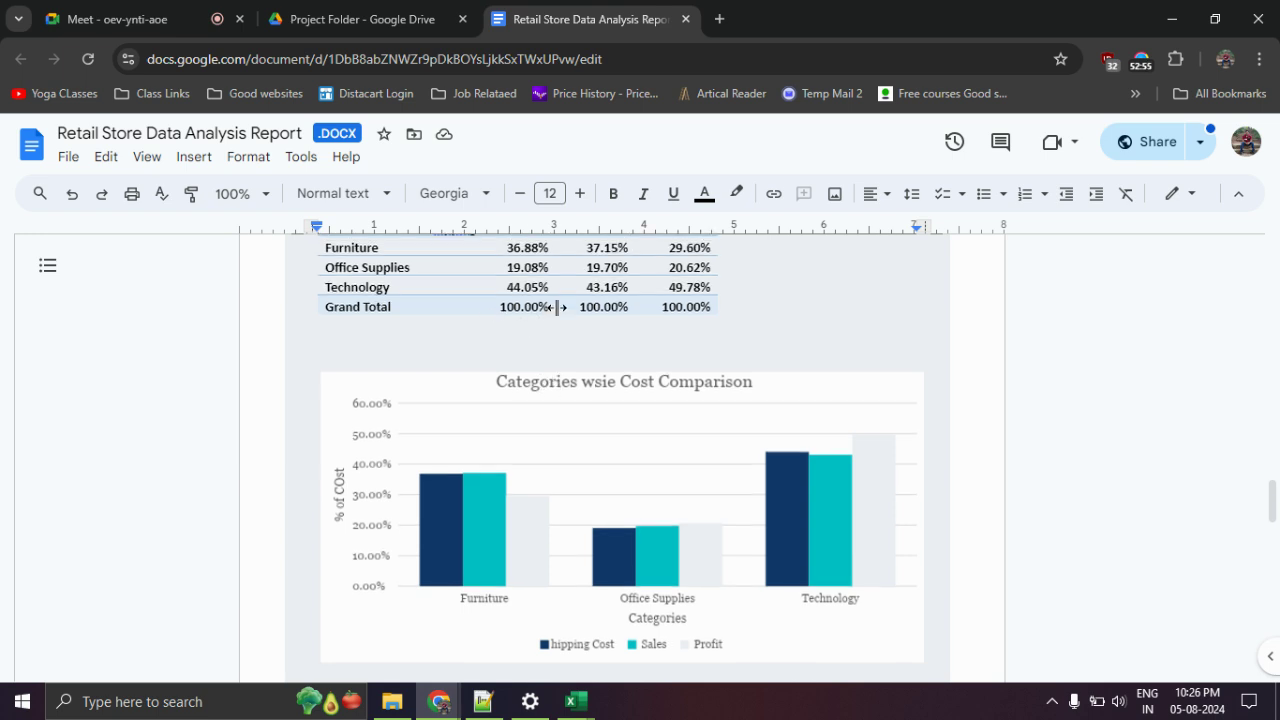
scroll(498, 340, "up", 1)
scroll(502, 393, "down", 2)
scroll(429, 417, "down", 3)
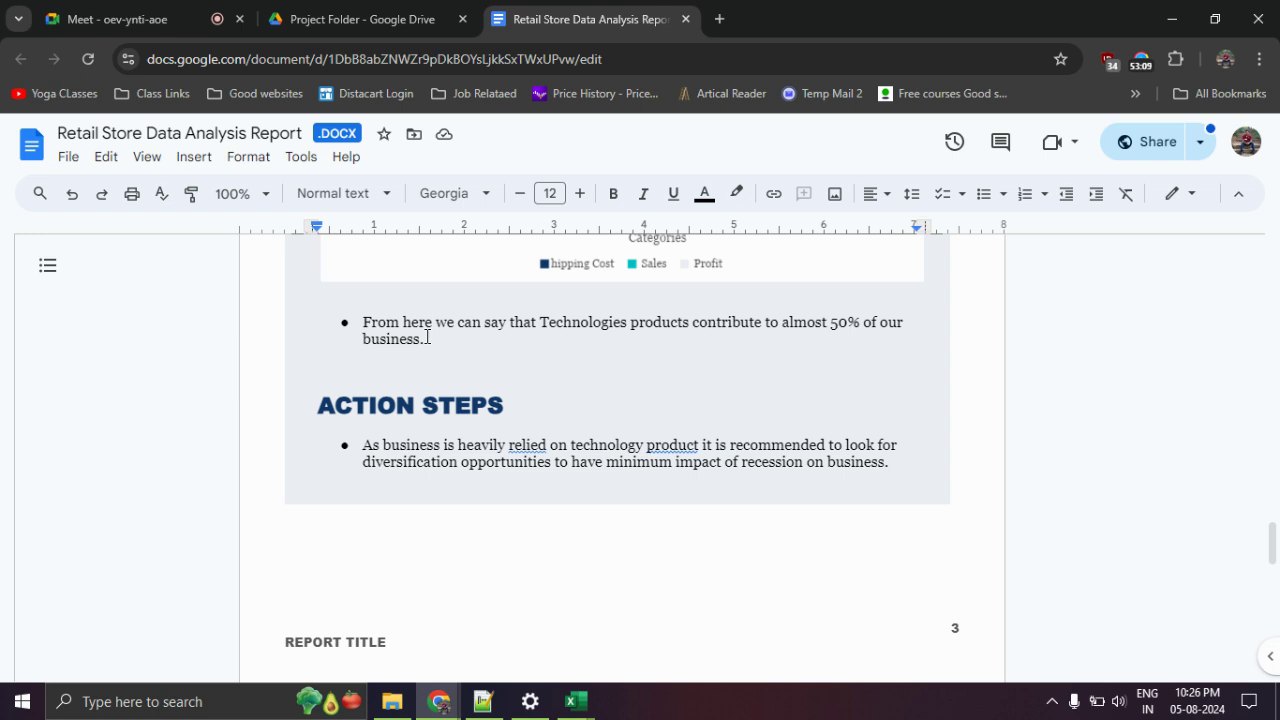
scroll(474, 349, "down", 6)
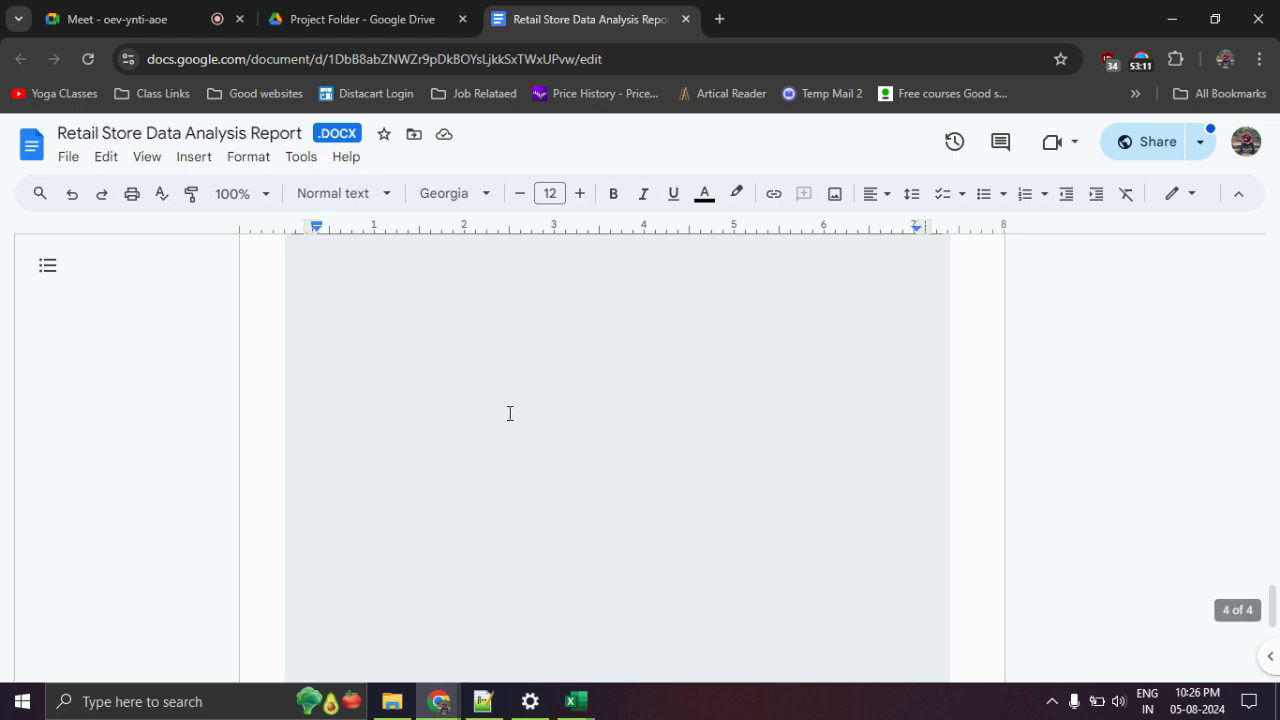
scroll(510, 413, "up", 10)
scroll(513, 415, "up", 20)
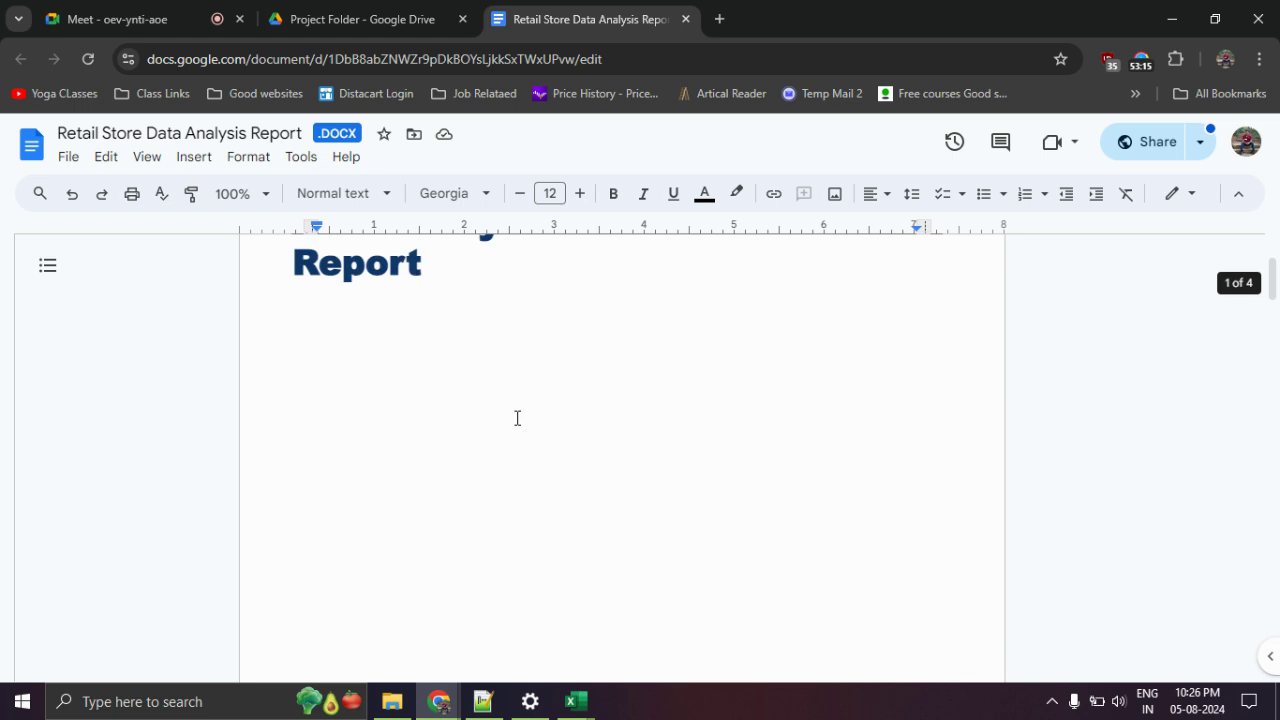
scroll(517, 418, "up", 2)
scroll(517, 418, "down", 9)
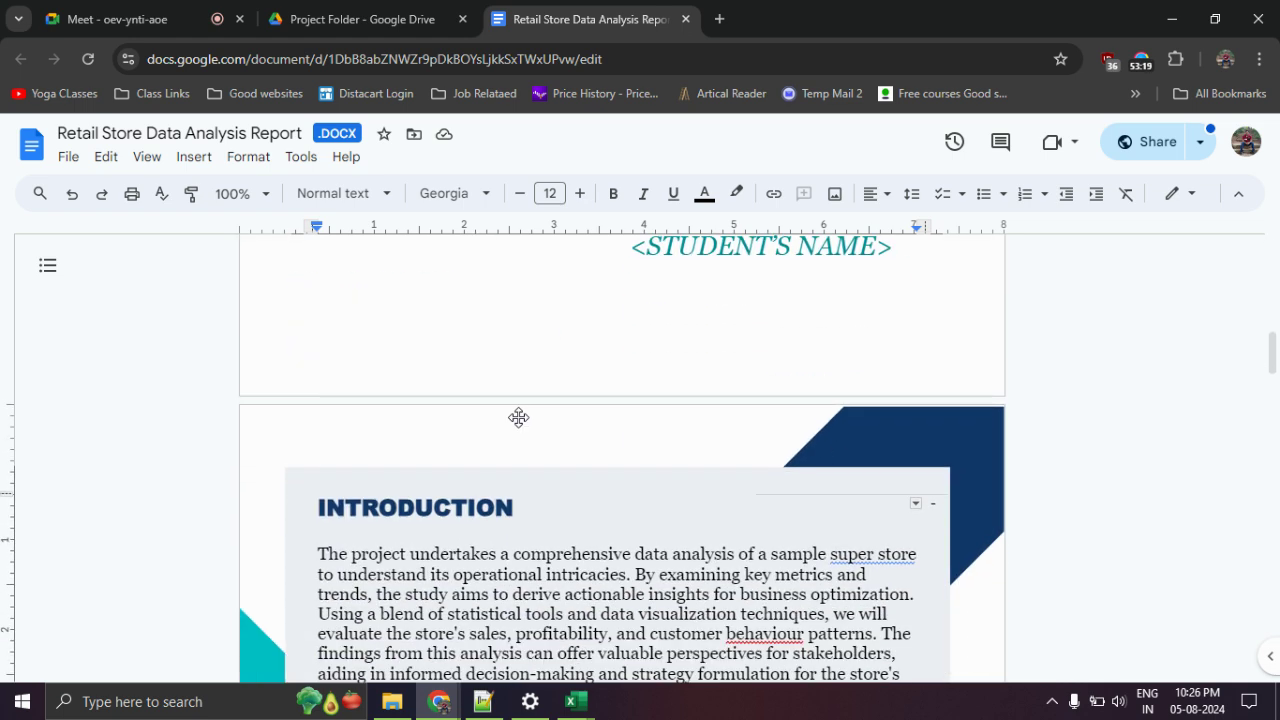
scroll(518, 417, "down", 10)
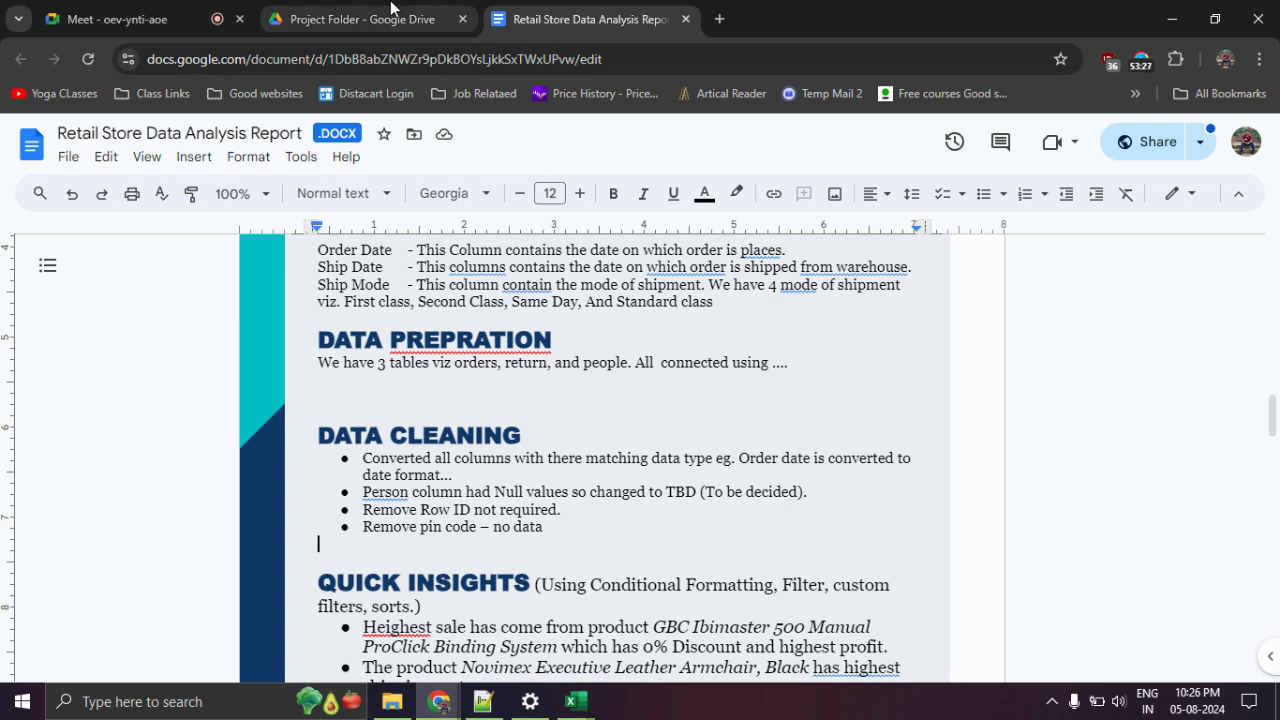
Leave the Retail Store report and switch back to the Google Meet call tab.
left_click(140, 10)
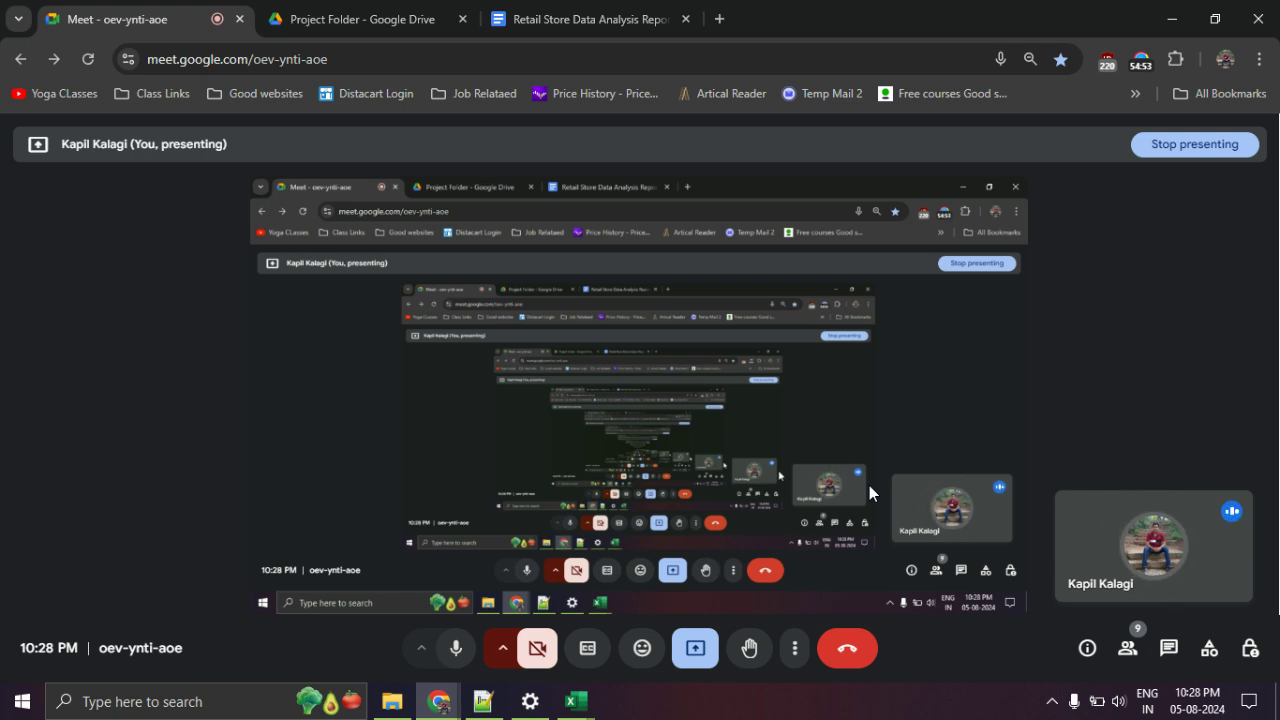
Show the call's participant list, scroll through it, reopen it, then switch to in-call messages.
left_click(1128, 650)
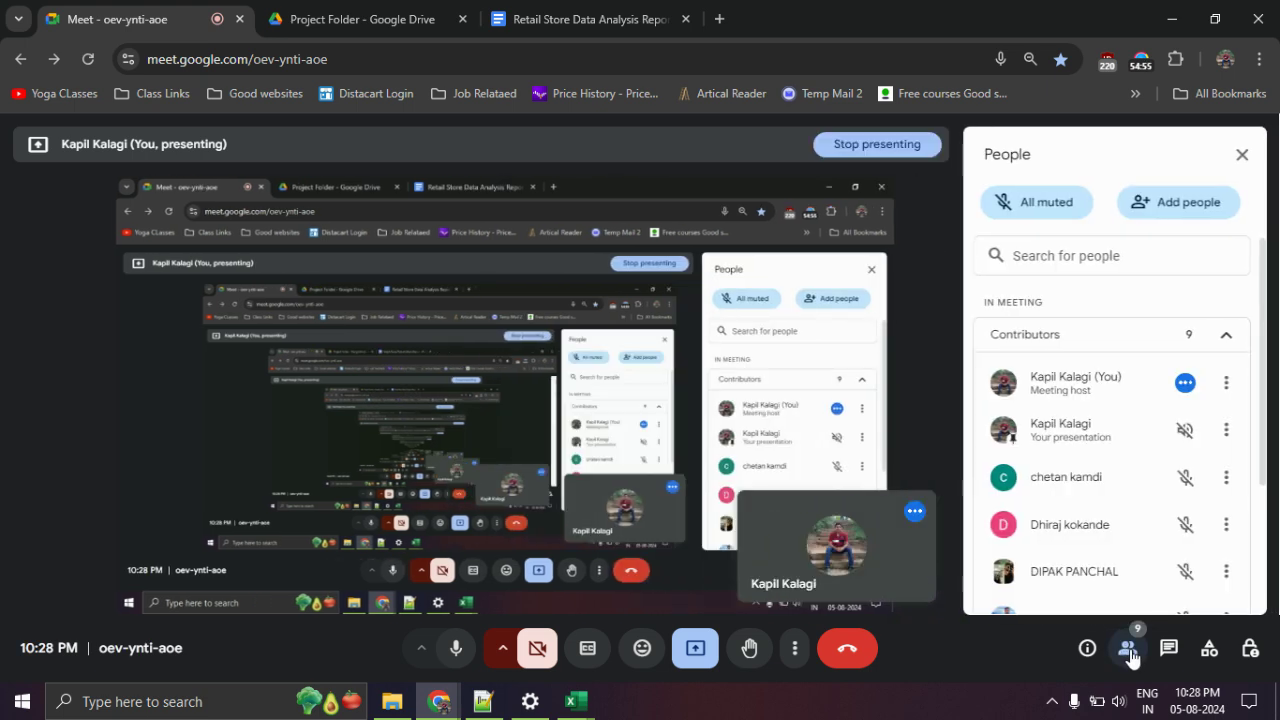
scroll(1114, 534, "down", 3)
scroll(1125, 515, "up", 3)
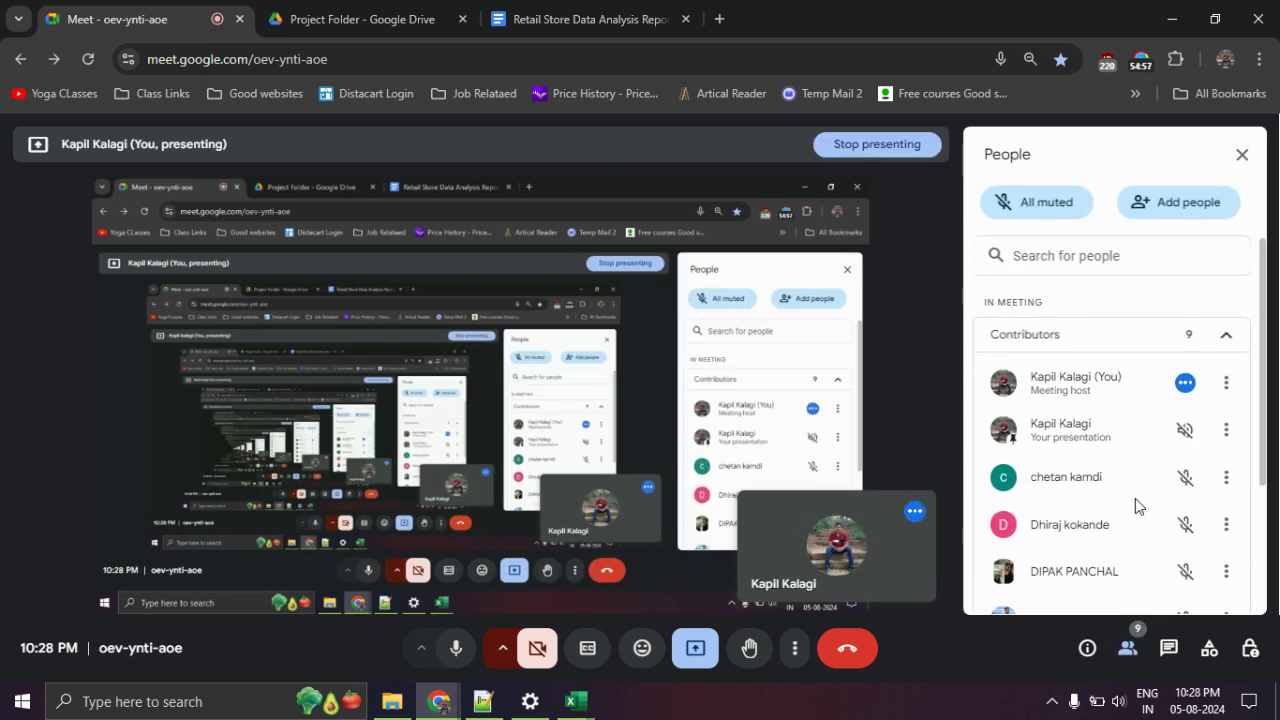
left_click(1243, 155)
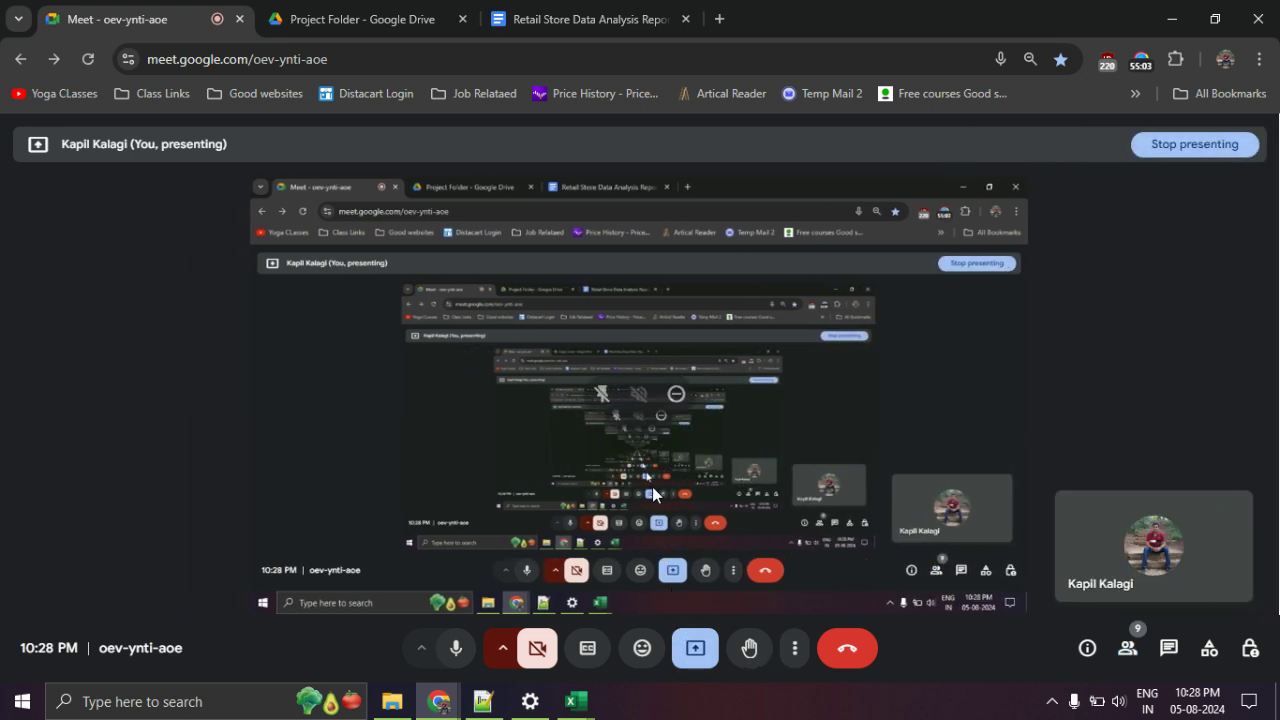
left_click(1125, 655)
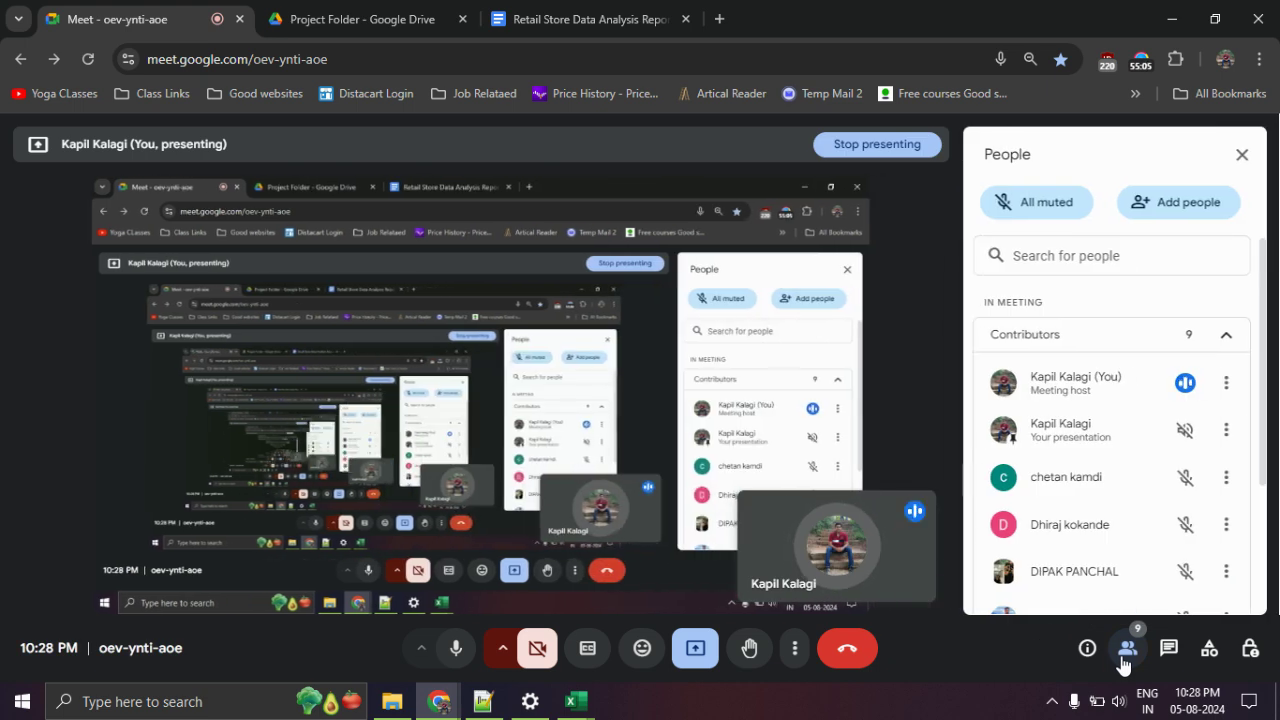
left_click(1166, 652)
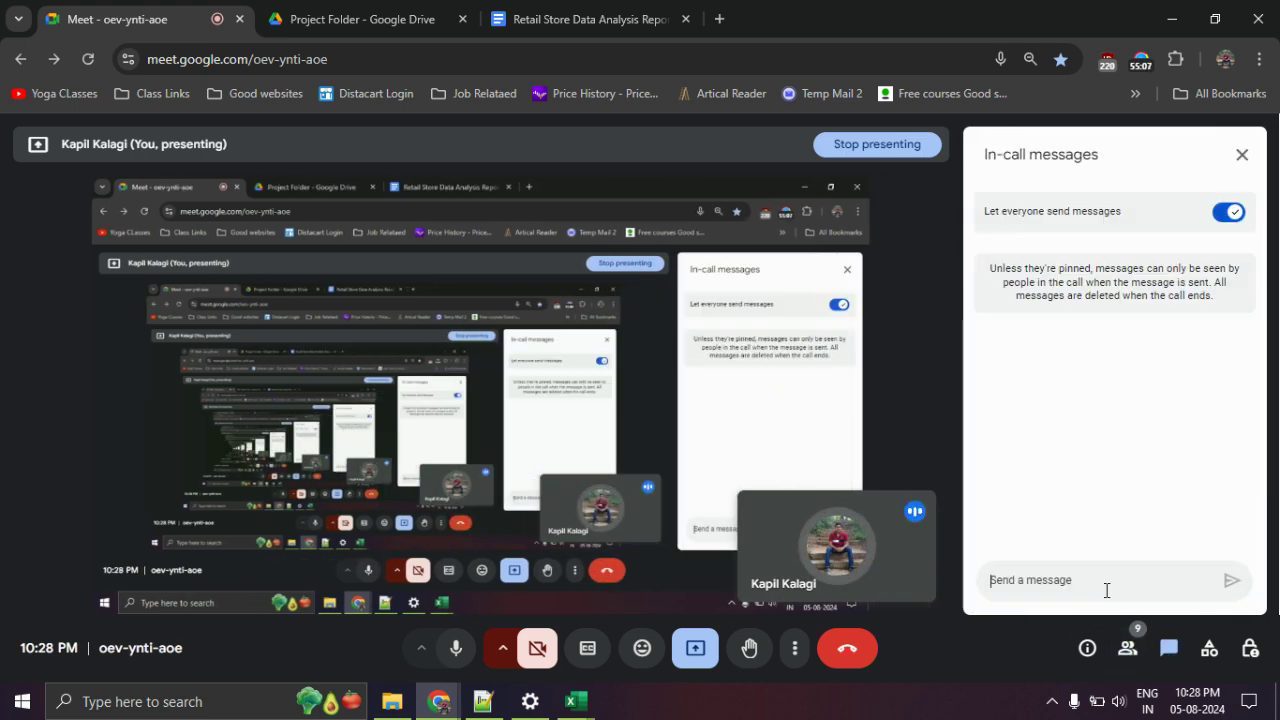
Send two comma-separated e-mail addresses in the Meet chat, then go to stop the screen recorder.
left_click(1101, 590)
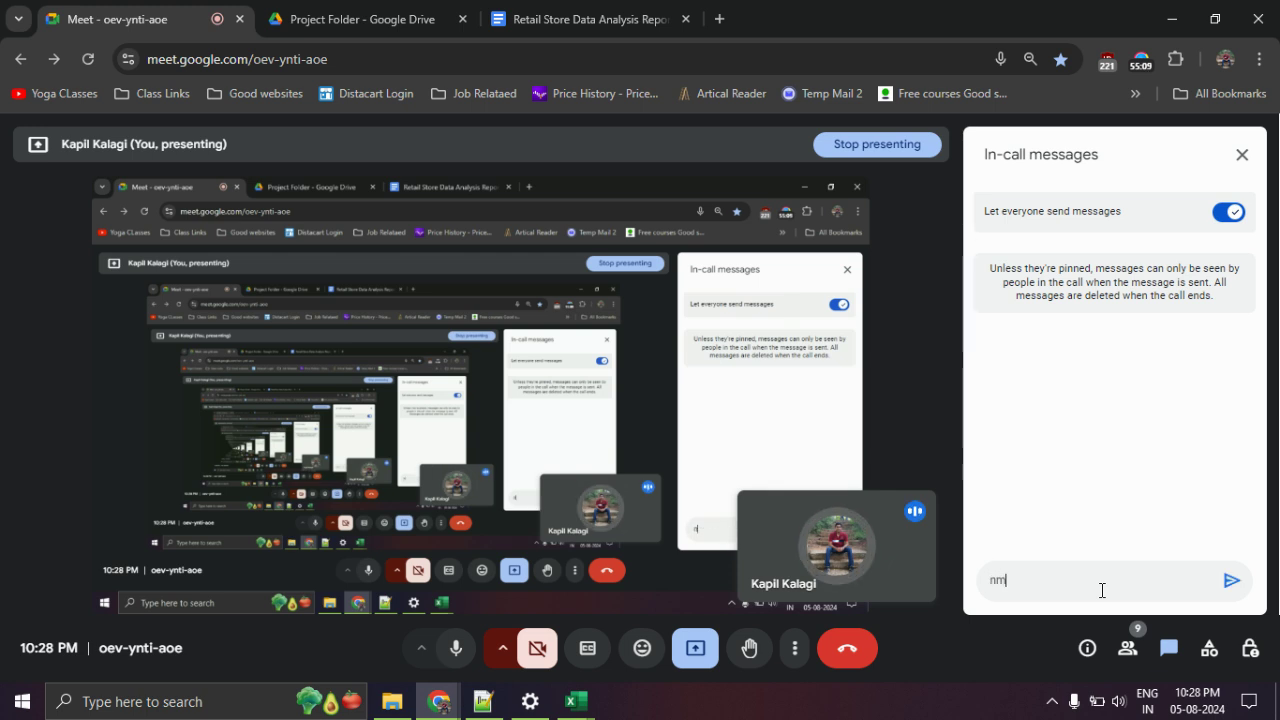
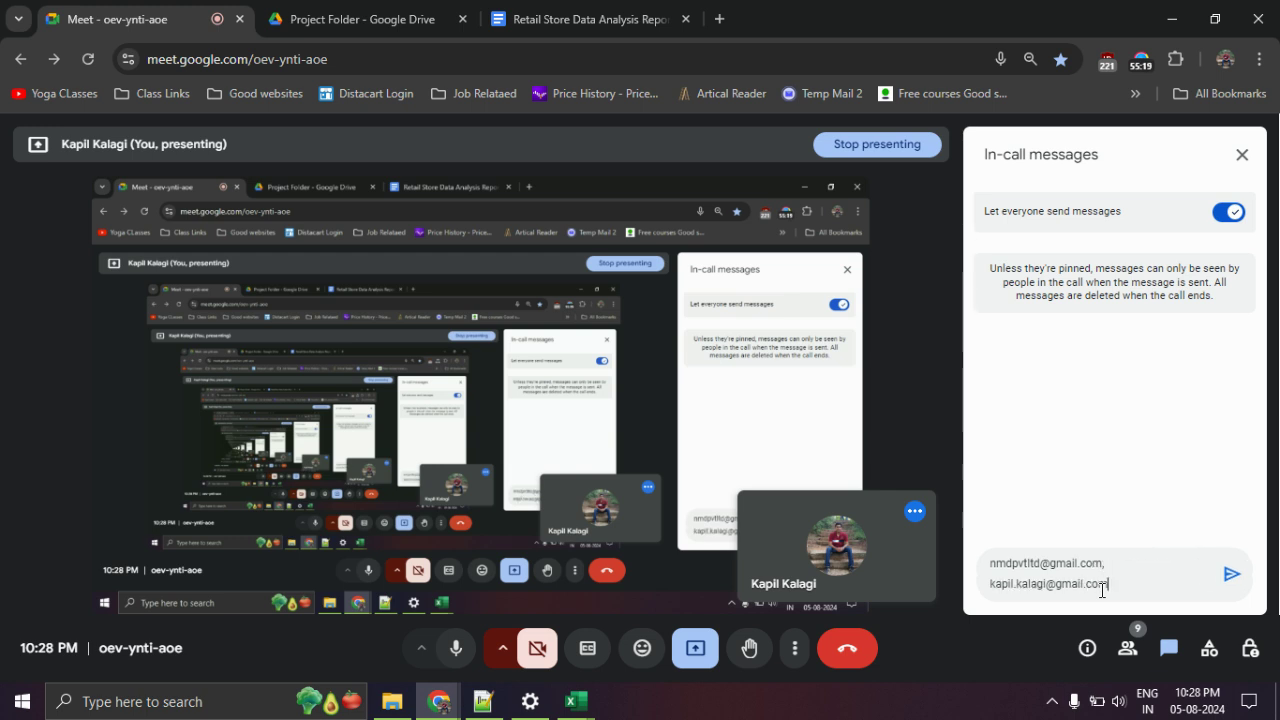
key("Return")
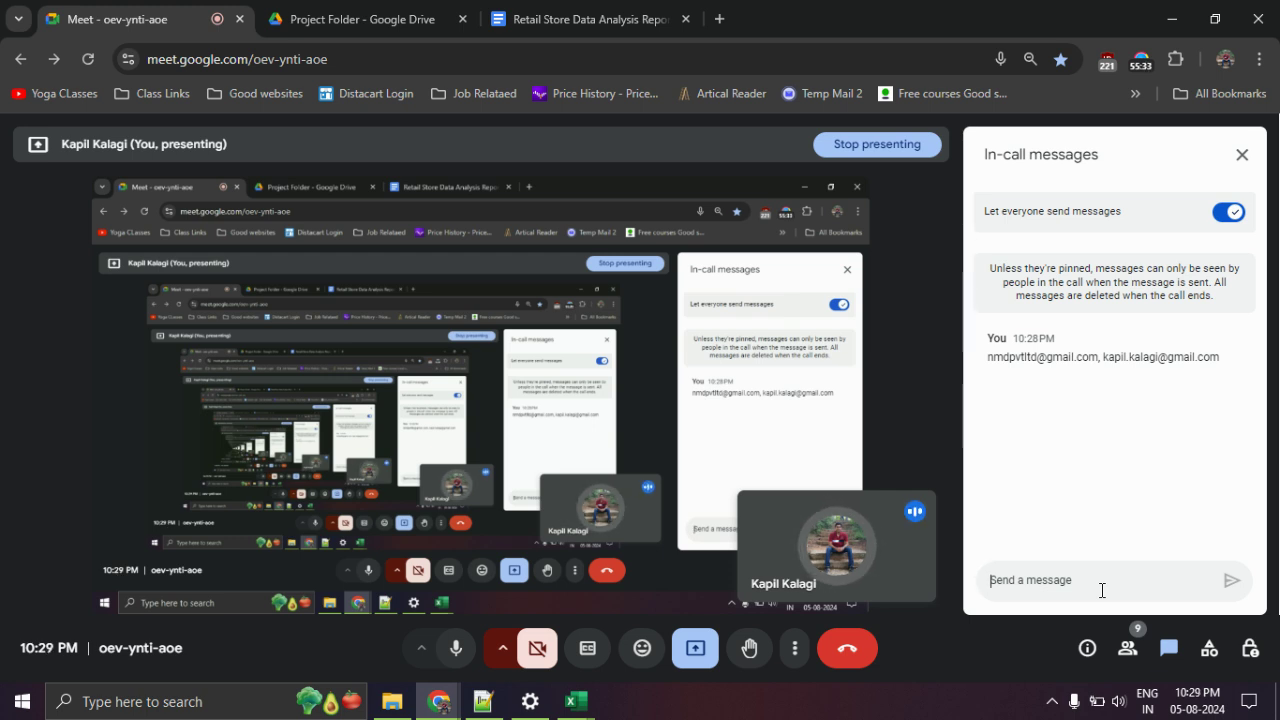
left_click(1101, 590)
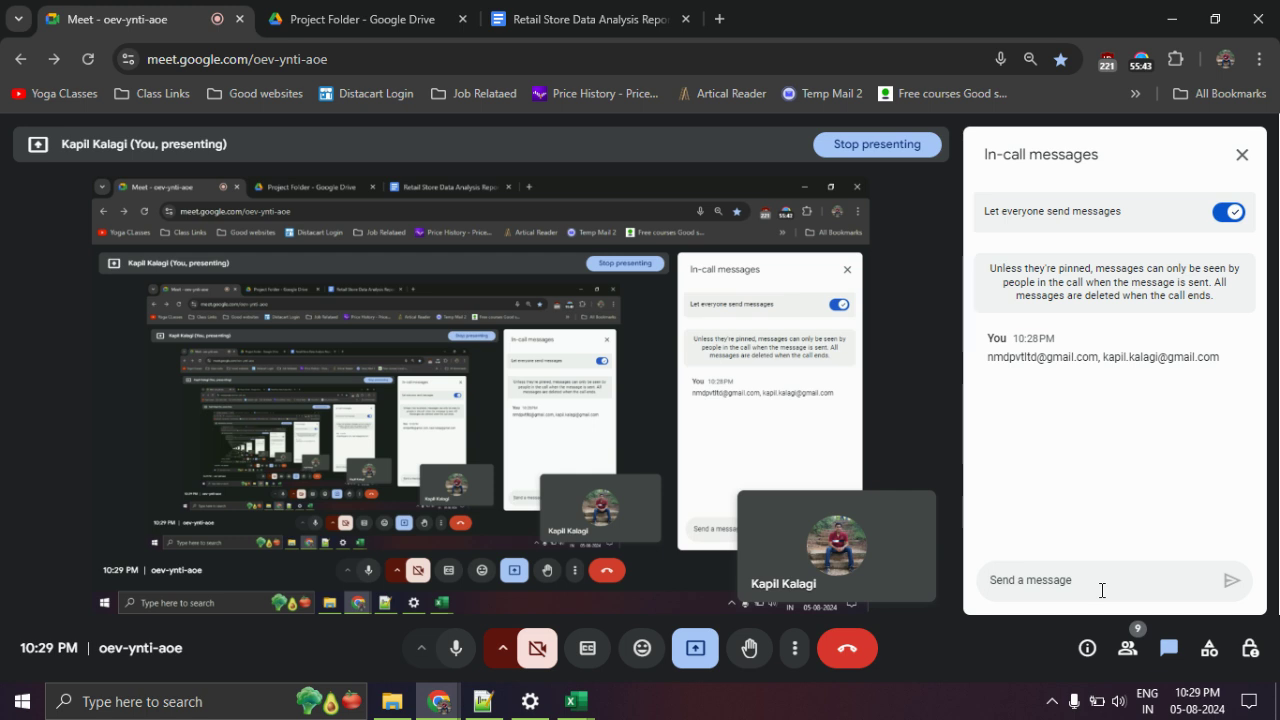
left_click(1147, 64)
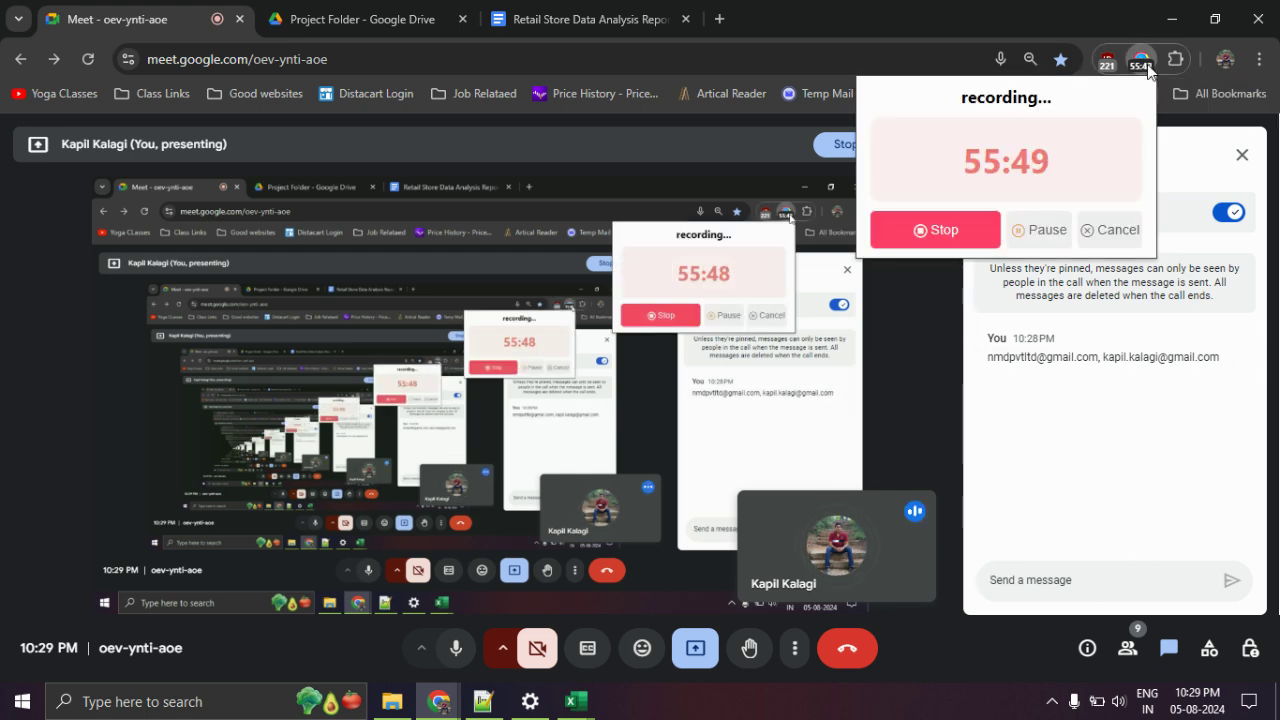